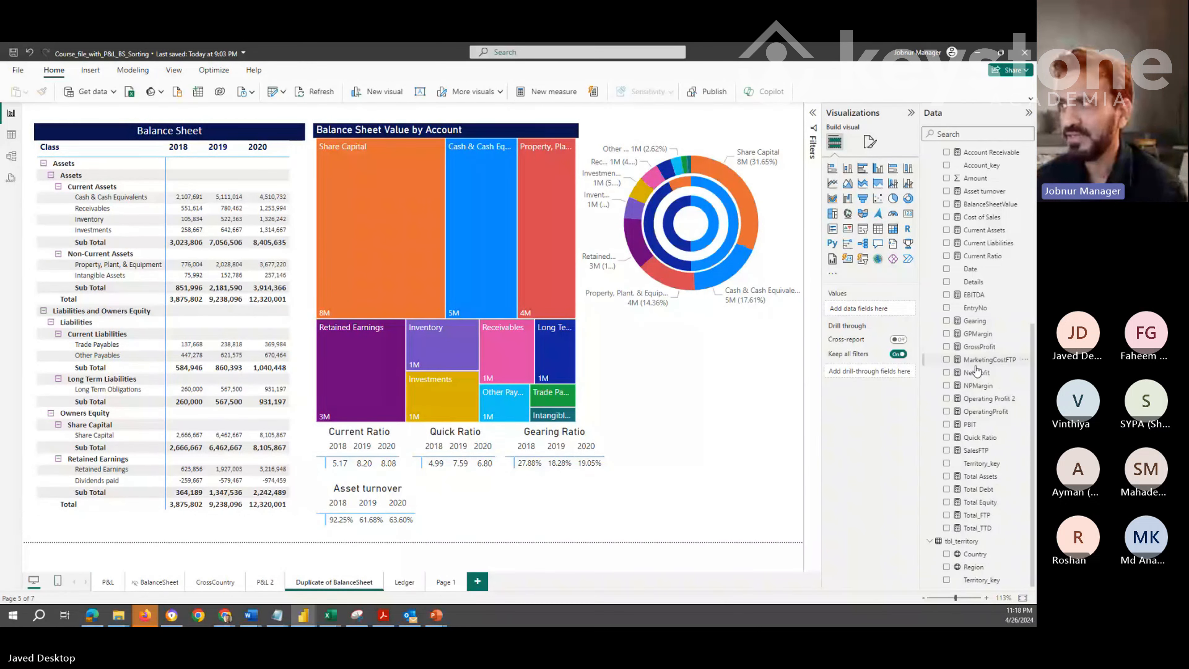
# Examine the formulas of the GPMargin, GrossProfit, Total_FTP and Total_TTD measures in tbl_GL
pyautogui.click(979, 334)
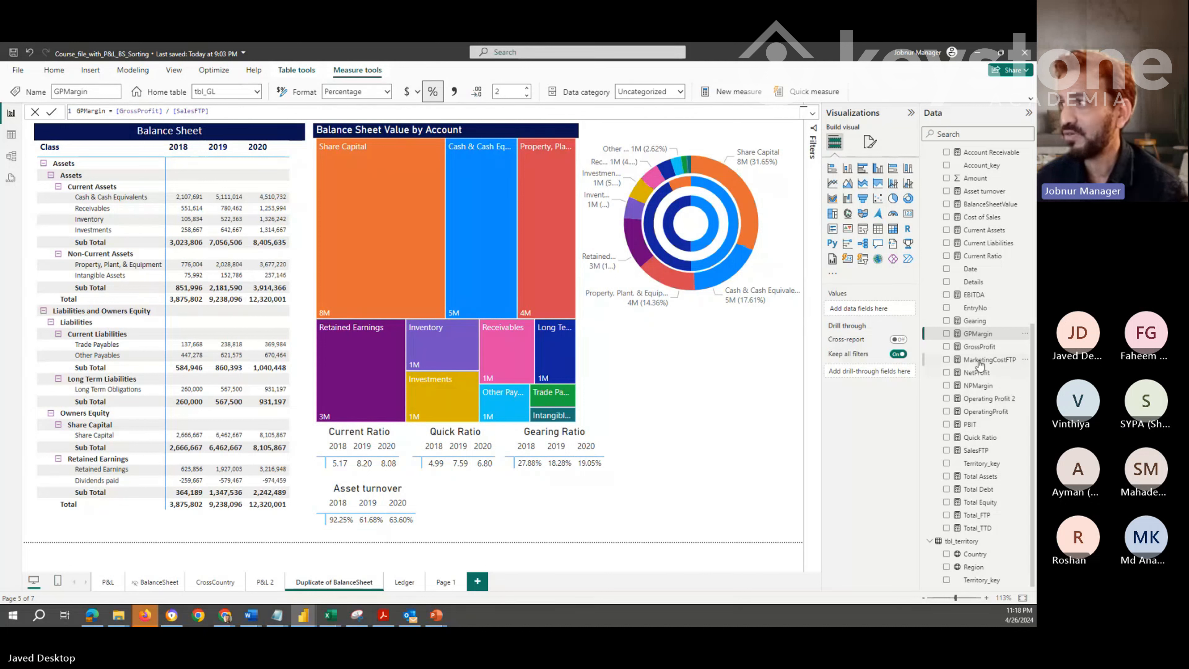
pyautogui.click(979, 350)
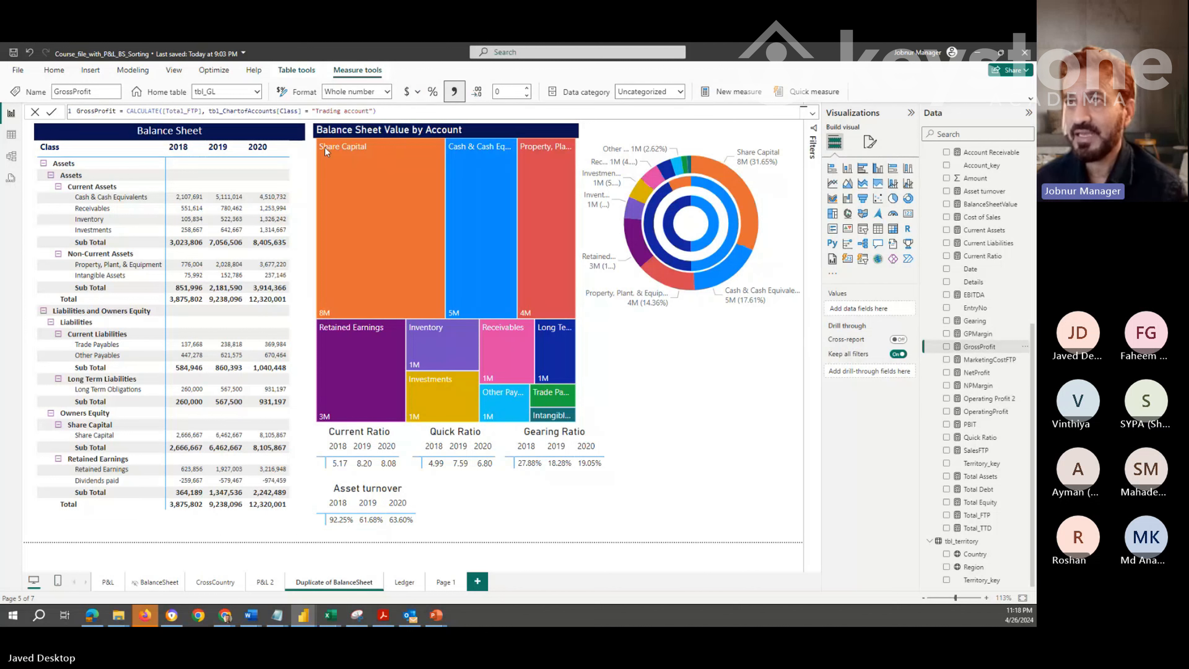
pyautogui.click(984, 517)
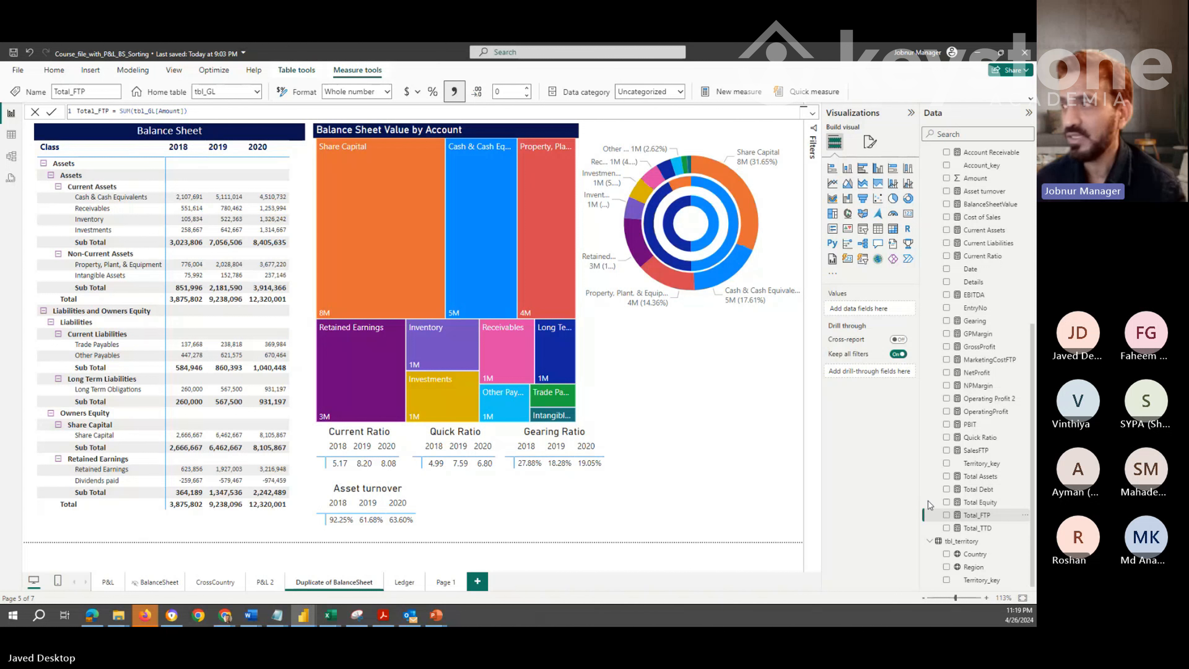
pyautogui.click(978, 528)
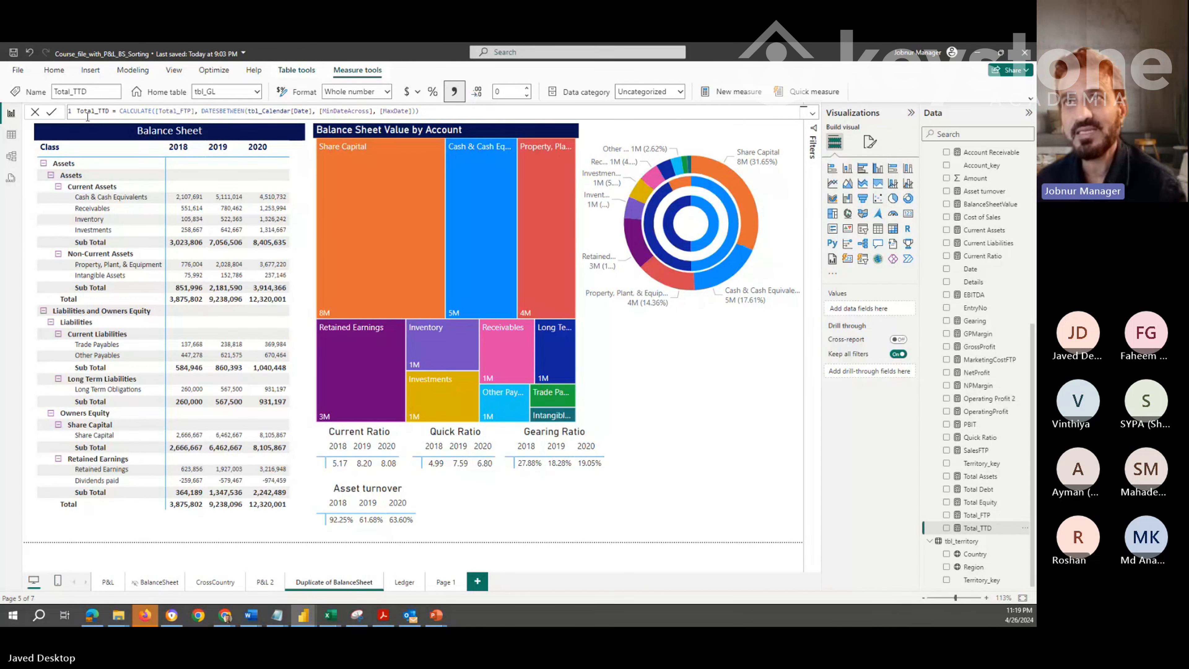
pyautogui.moveTo(98, 111); pyautogui.dragTo(107, 112)
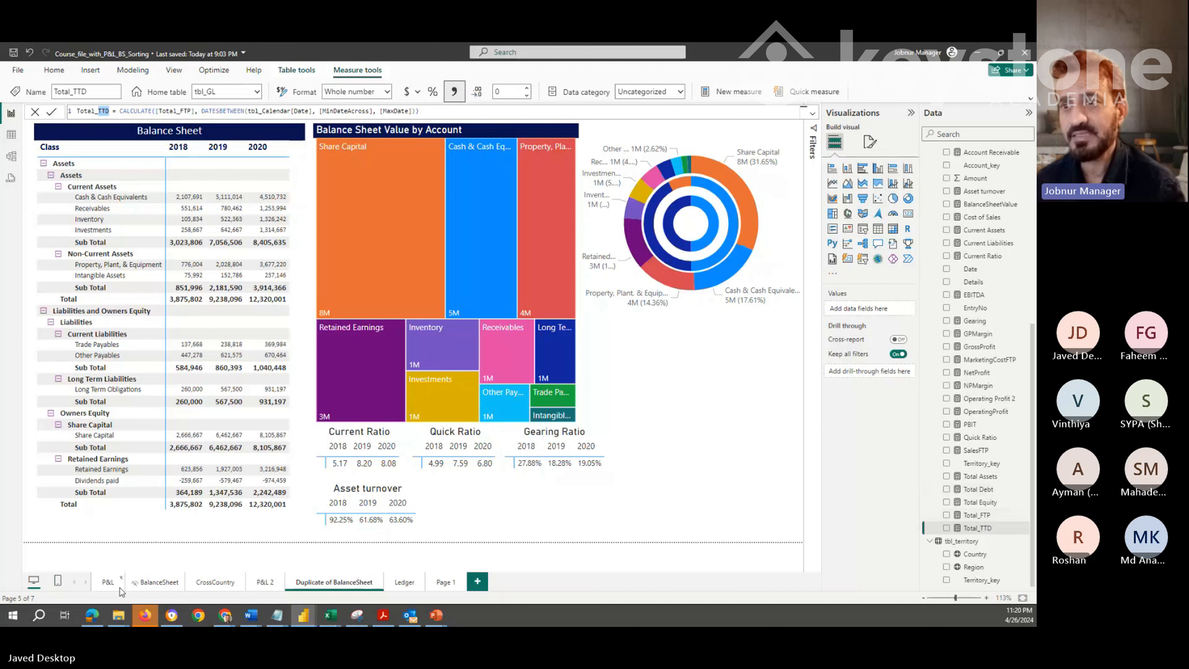
# On the P&L 2 page, inspect the profit and loss matrix's fields and the formula of its Total_FTP measure
pyautogui.click(263, 582)
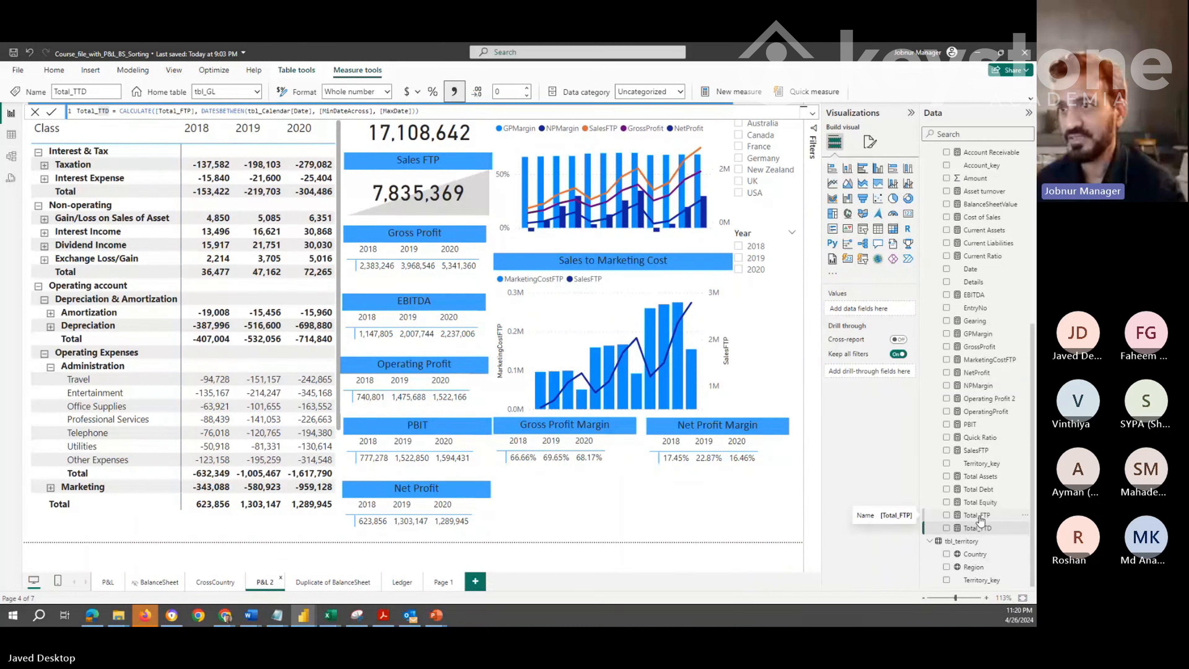
pyautogui.click(270, 522)
pyautogui.click(264, 515)
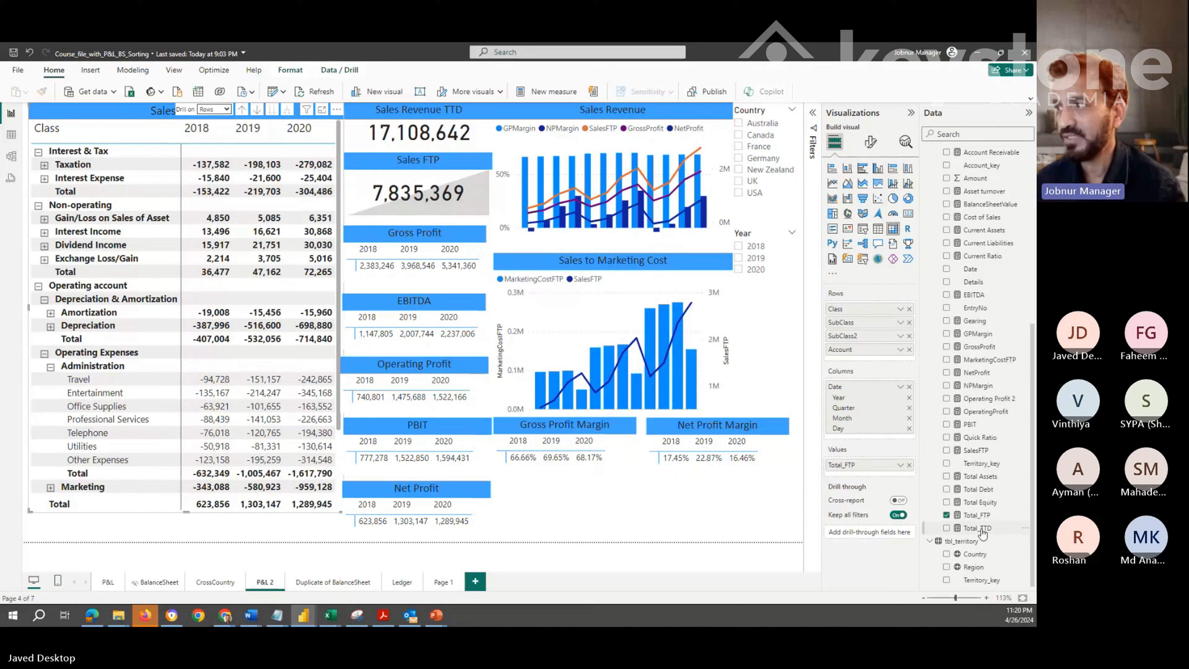
pyautogui.click(980, 516)
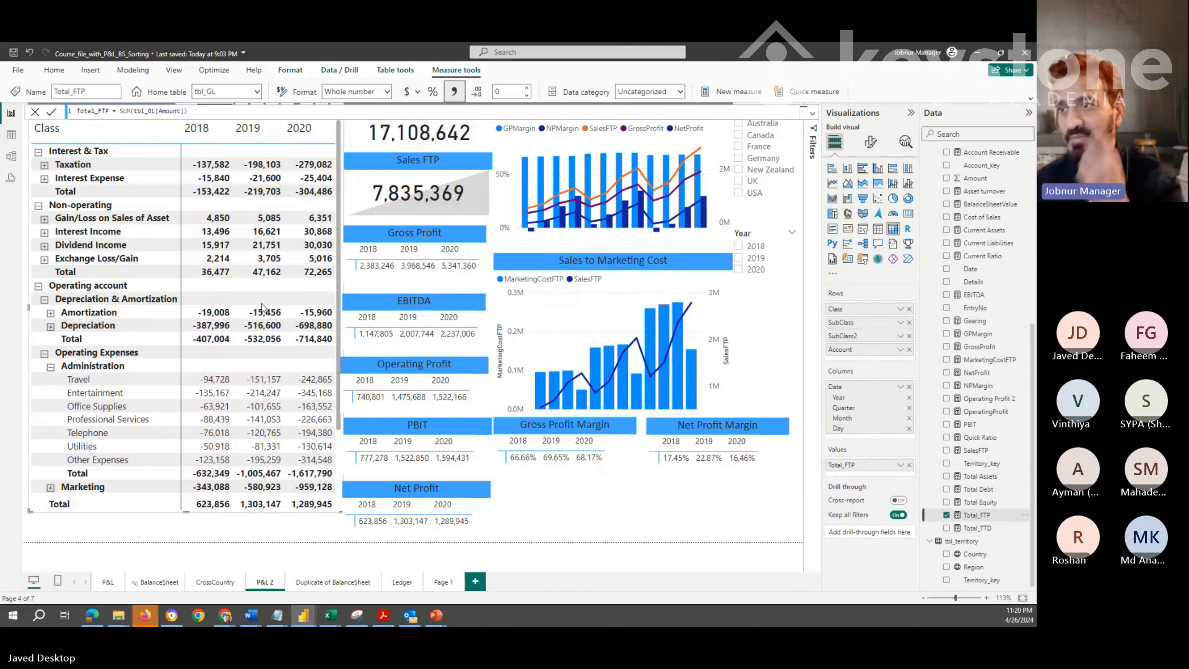
# For the matrix on the Duplicate of BalanceSheet page, compare the BalanceSheetValue formula with those of Total_TTD and Total_FTP
pyautogui.click(340, 583)
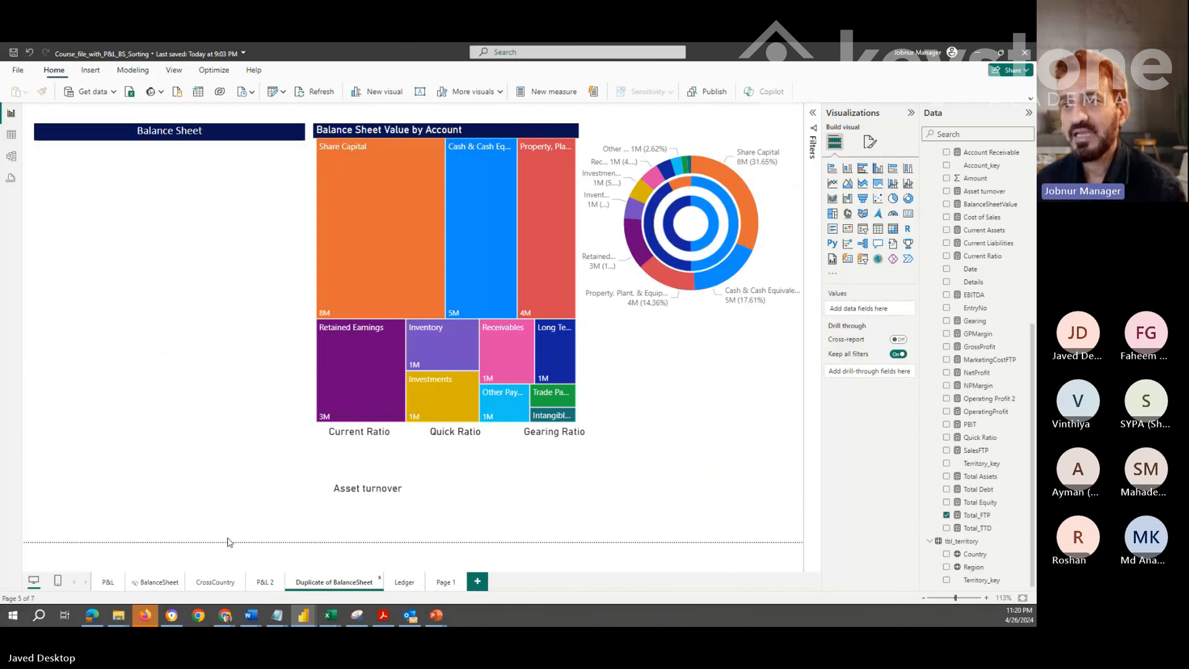
pyautogui.click(262, 516)
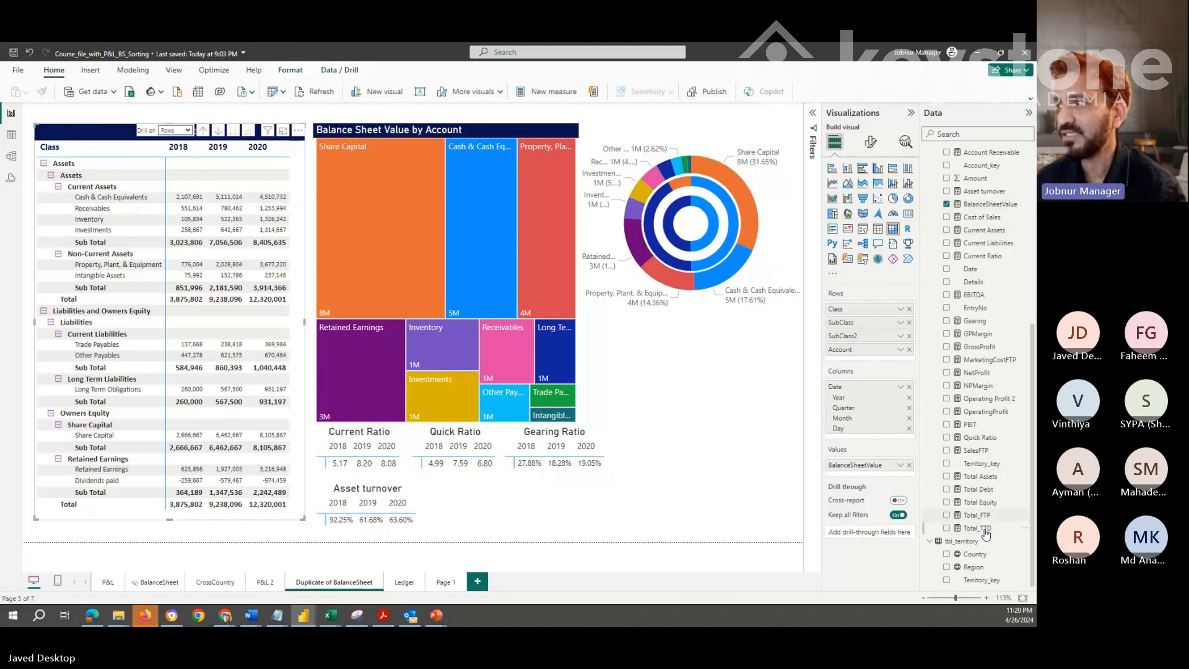
pyautogui.click(993, 207)
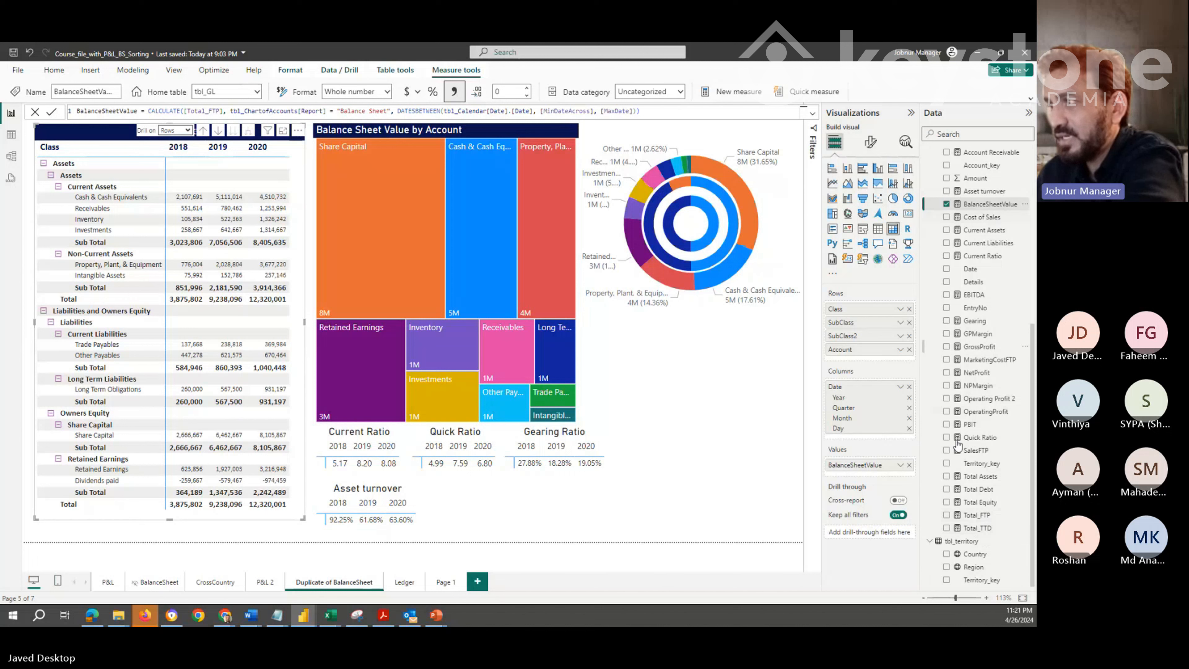
pyautogui.click(988, 531)
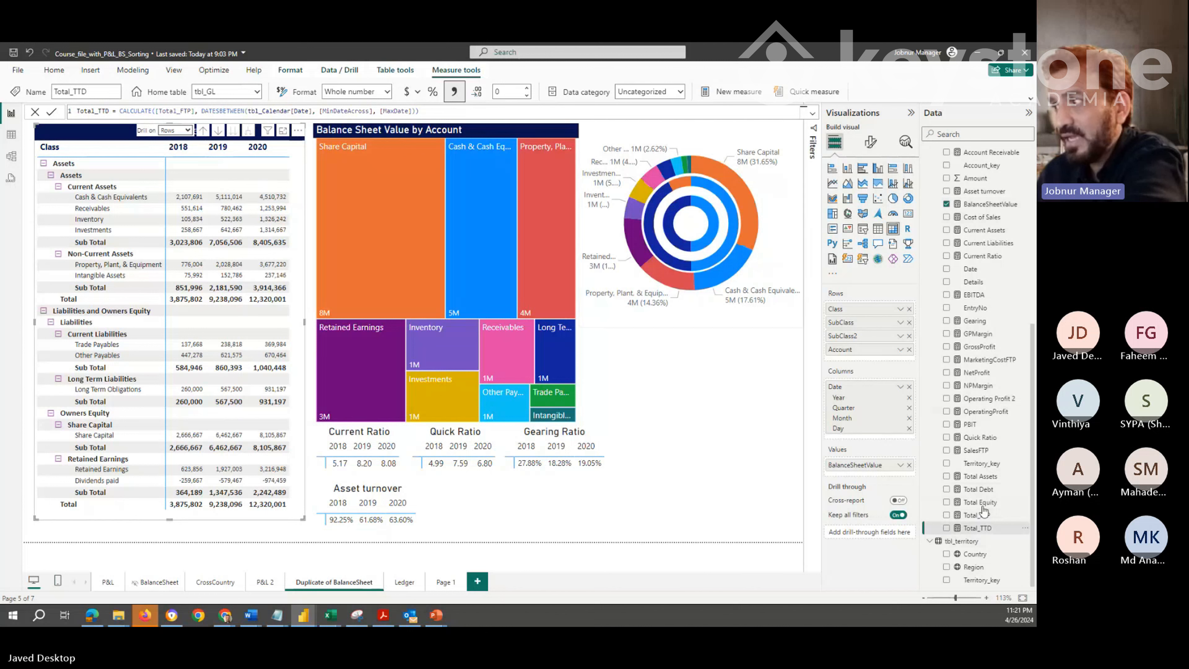
pyautogui.click(978, 515)
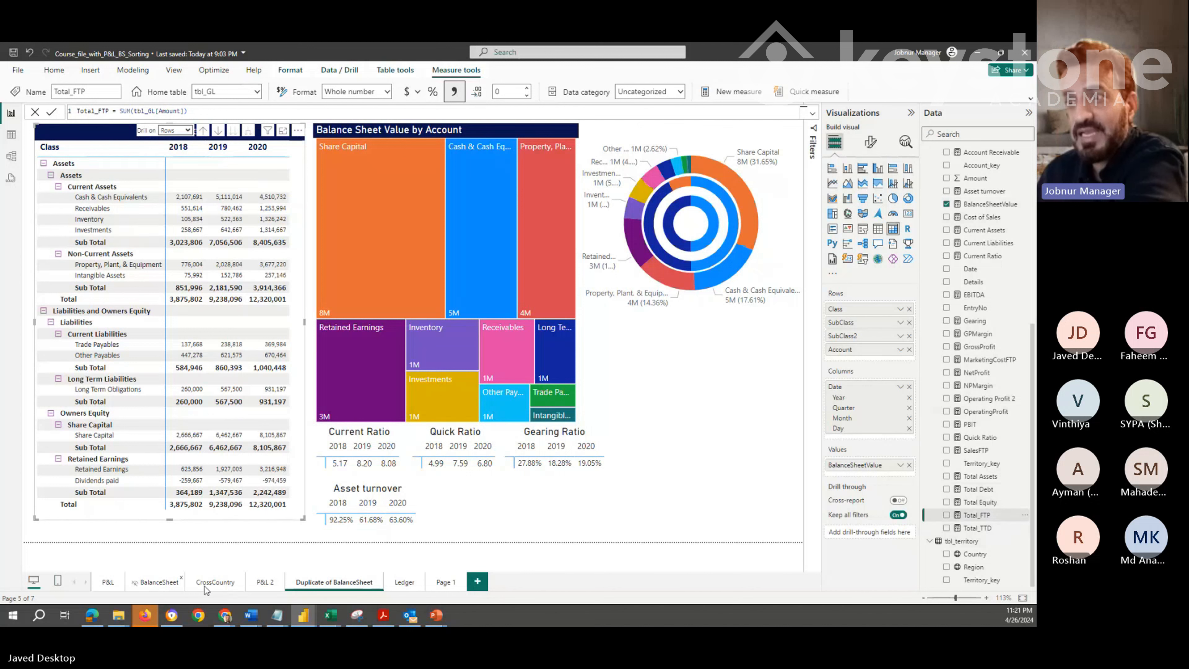
# Revisit the P&L 2 and Duplicate of BalanceSheet pages and switch to the Return On Capital Employed slide in PowerPoint
pyautogui.click(265, 583)
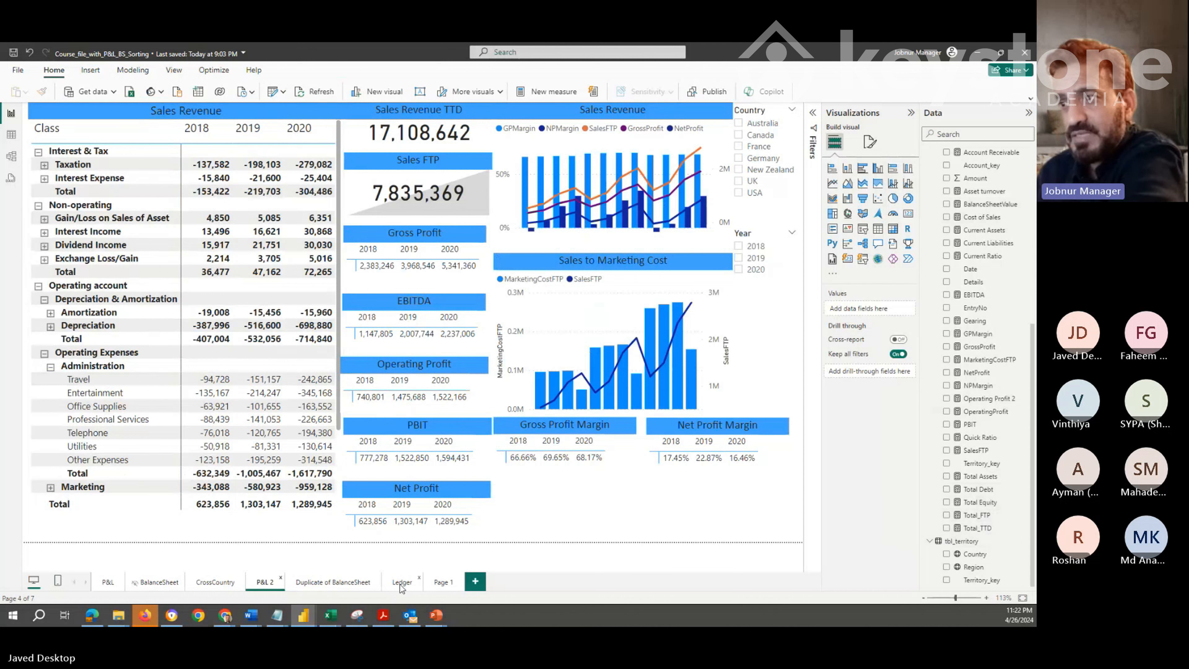
pyautogui.click(320, 583)
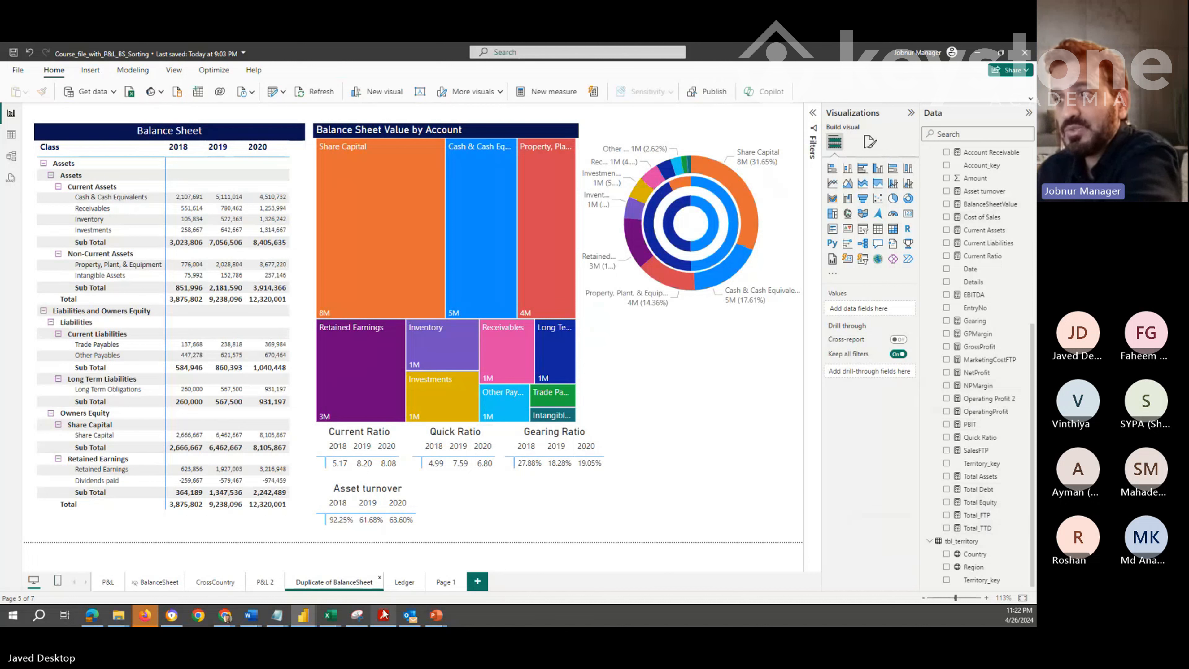
pyautogui.moveTo(436, 617)
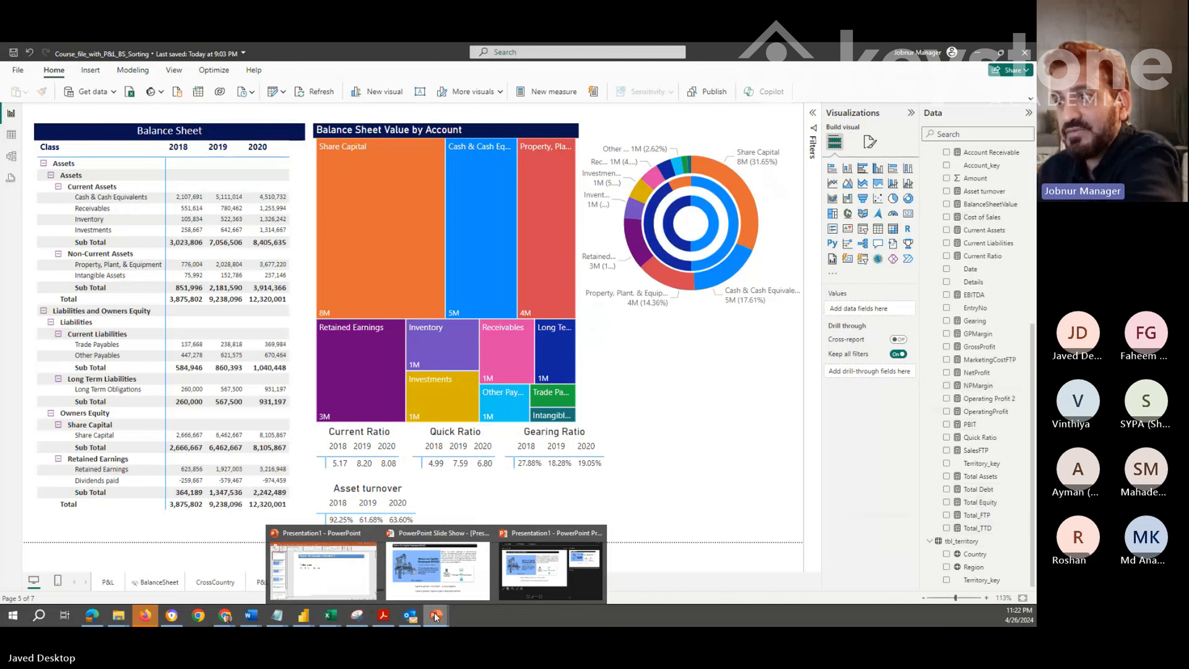
pyautogui.click(535, 584)
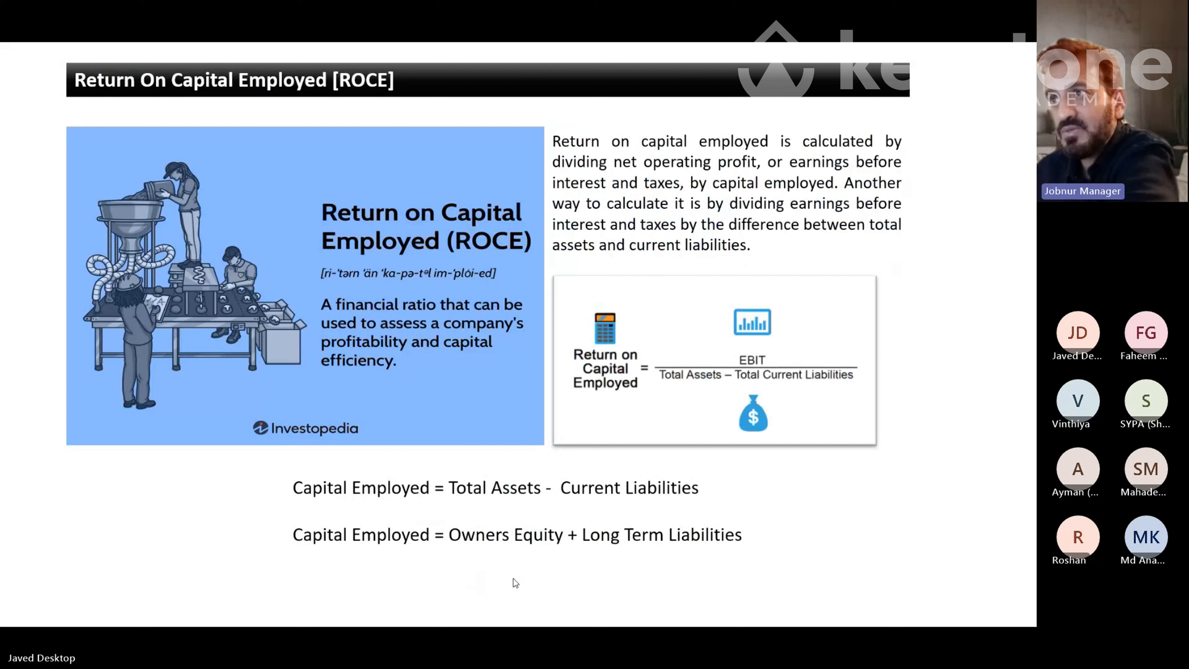
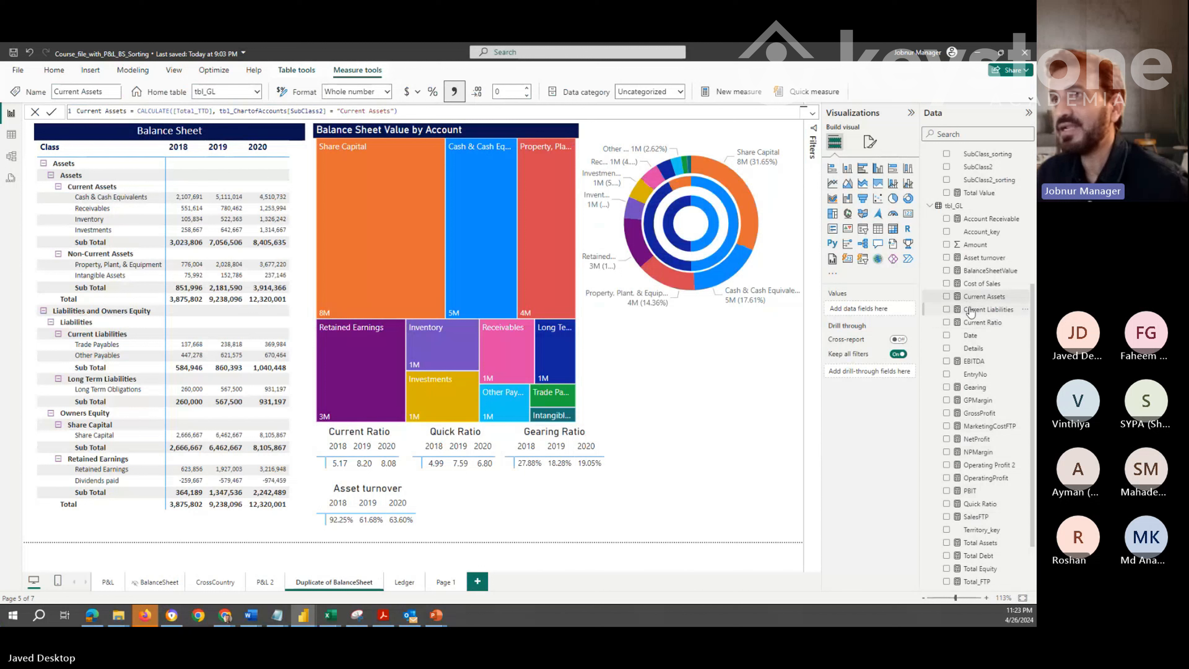
# Examine the formulas of the Current Liabilities, Current Ratio and Current Assets measures
pyautogui.click(971, 310)
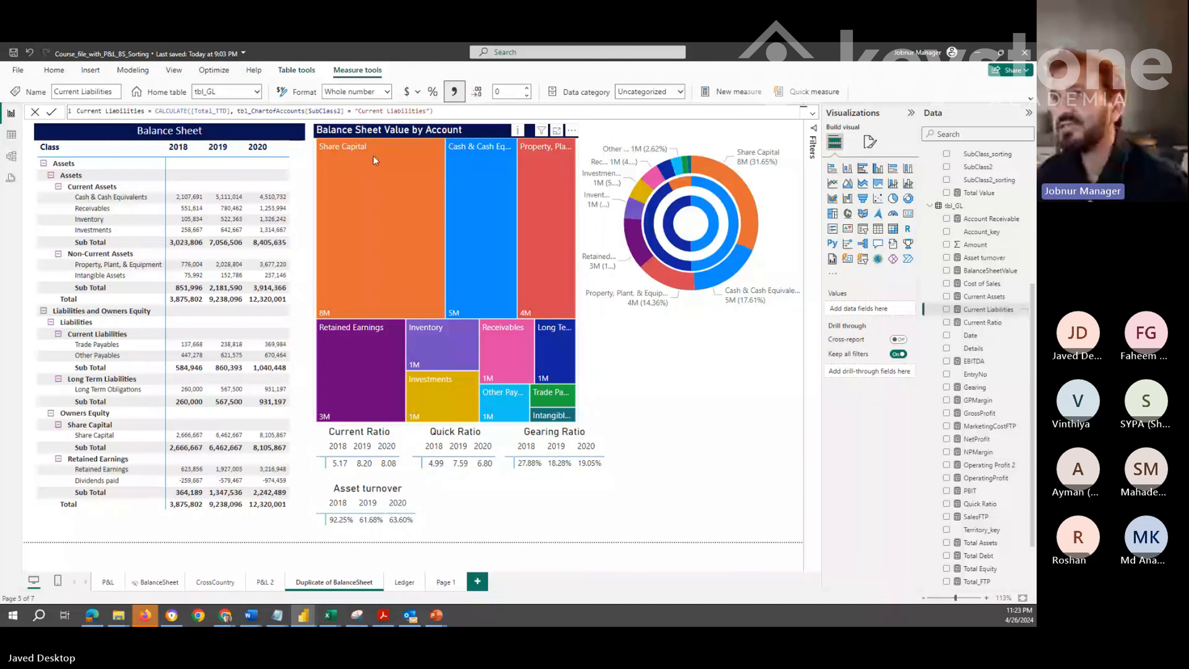
pyautogui.click(979, 323)
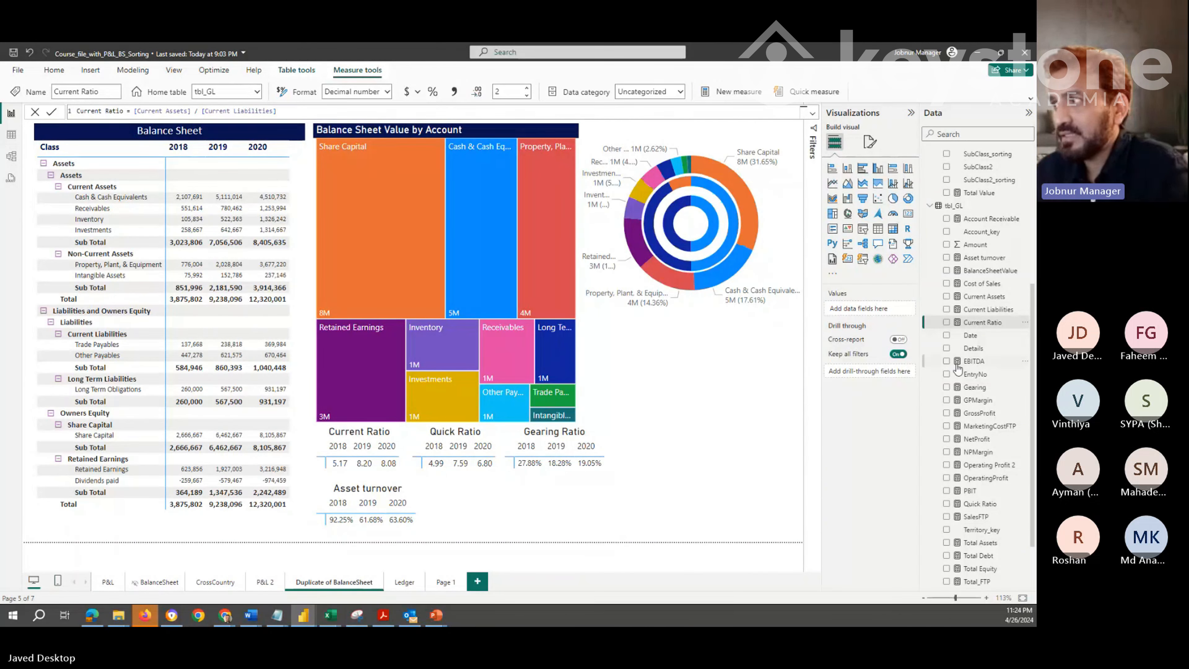
pyautogui.click(982, 297)
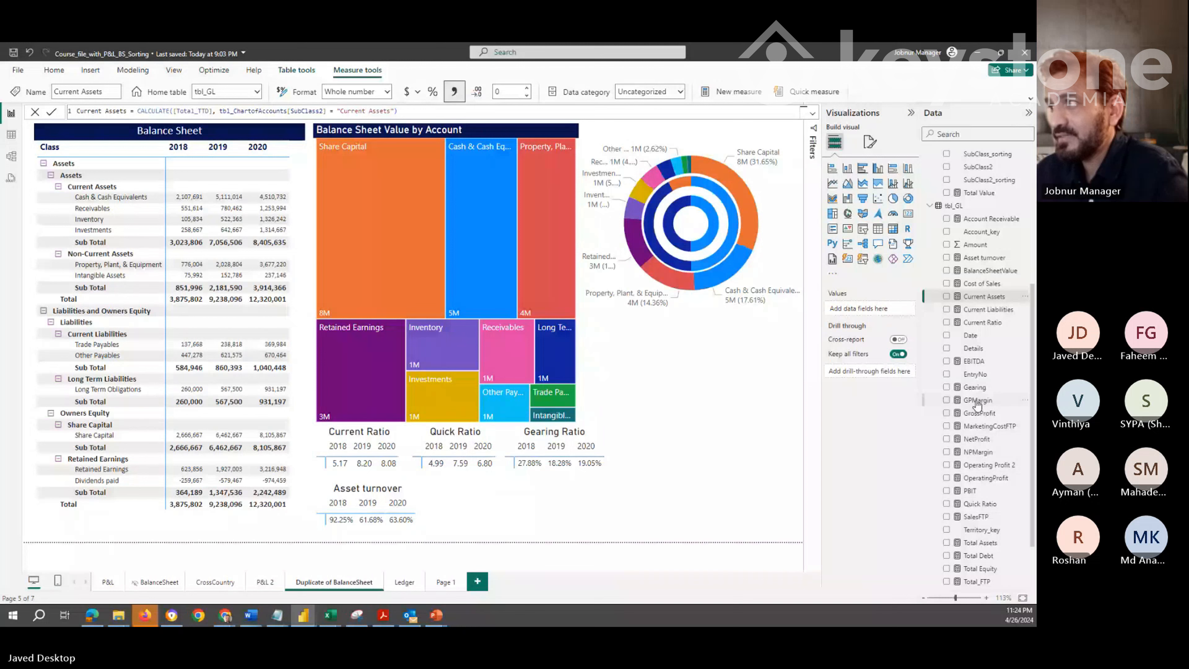
# Check the Total Assets and Current Liabilities formulas against the capital employed definition on the ROCE slide in PowerPoint
pyautogui.scroll(-2, 978, 404)
pyautogui.scroll(-1, 978, 427)
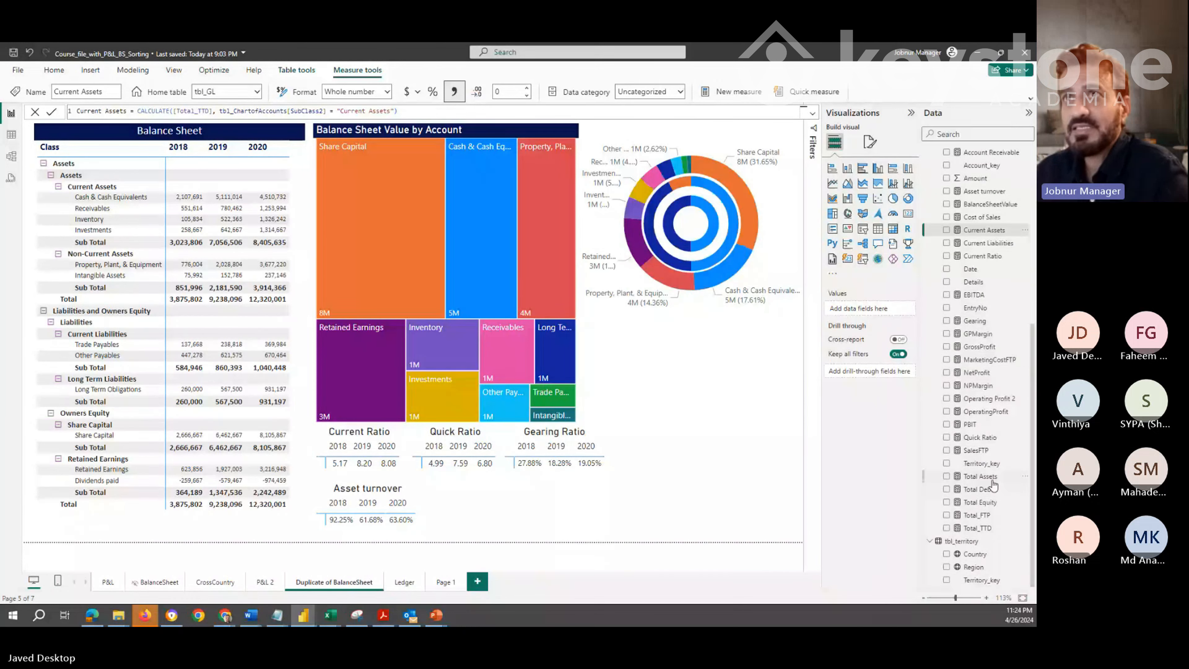
pyautogui.click(993, 478)
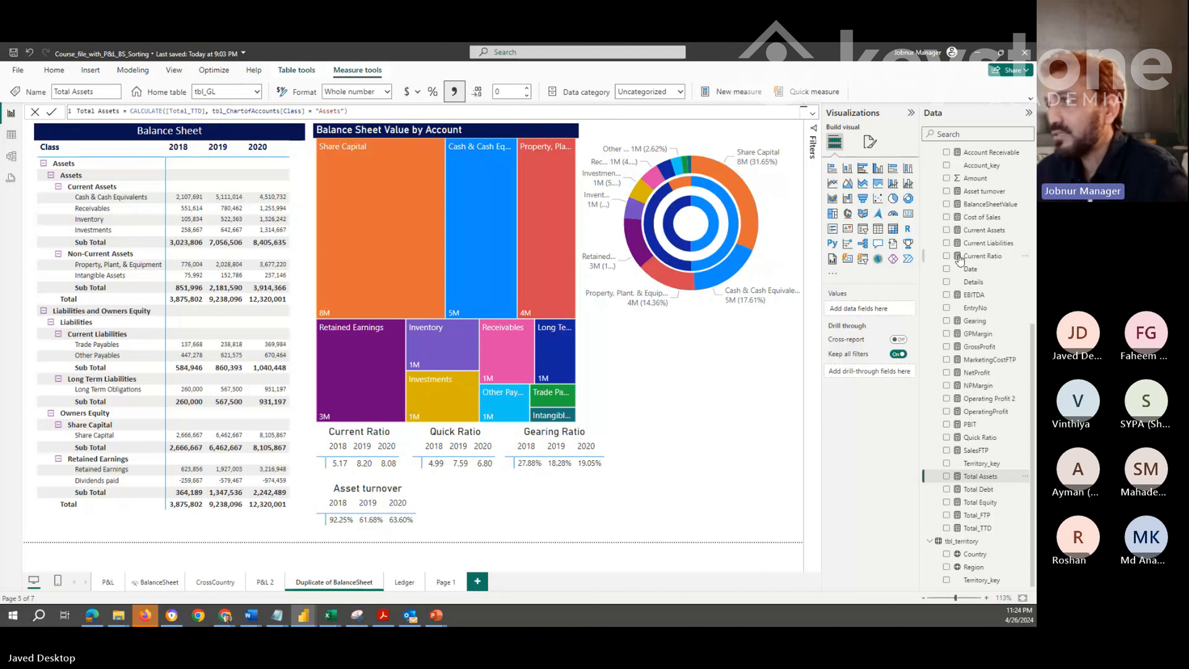
pyautogui.click(988, 243)
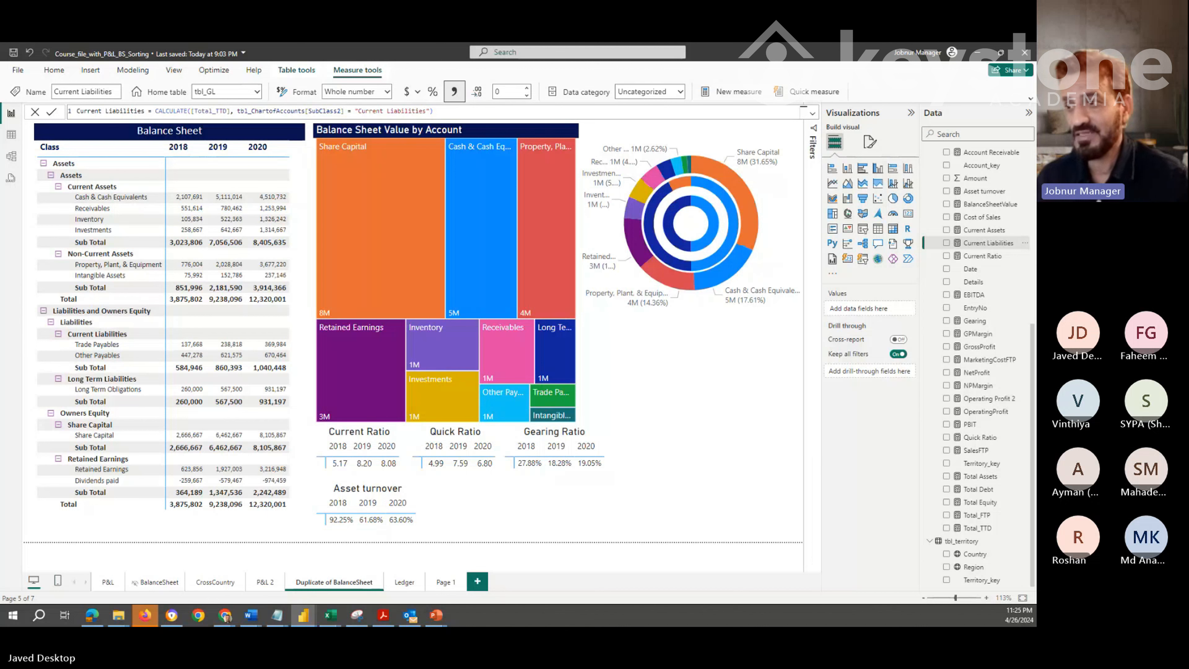
pyautogui.moveTo(436, 615)
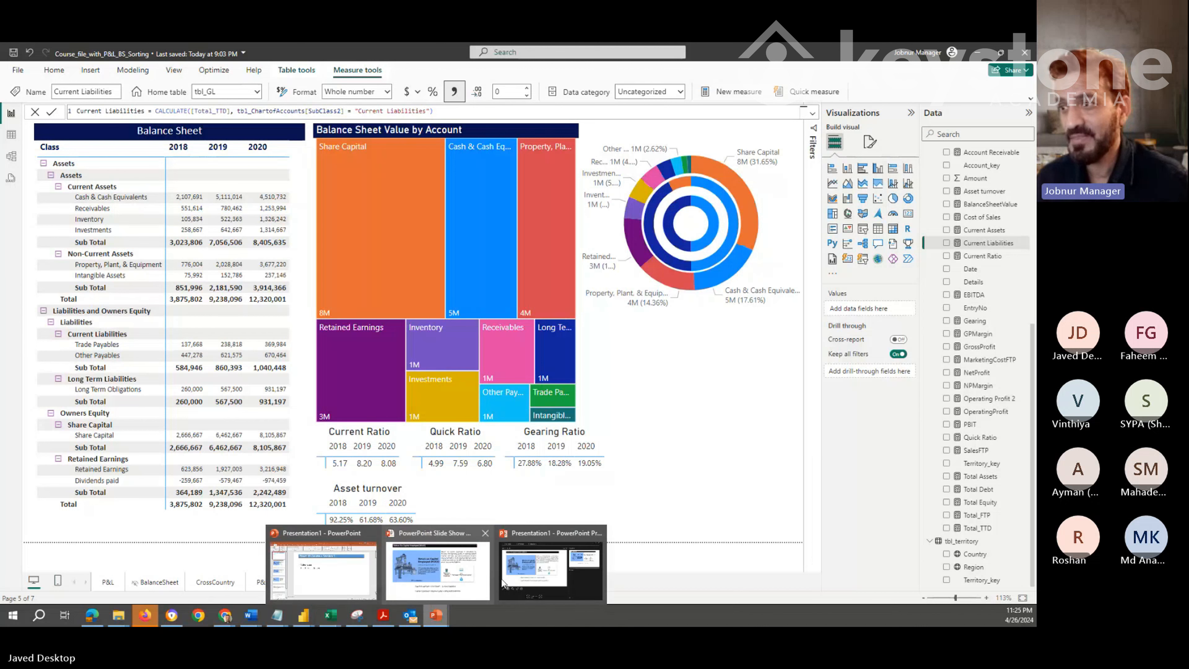
pyautogui.click(513, 581)
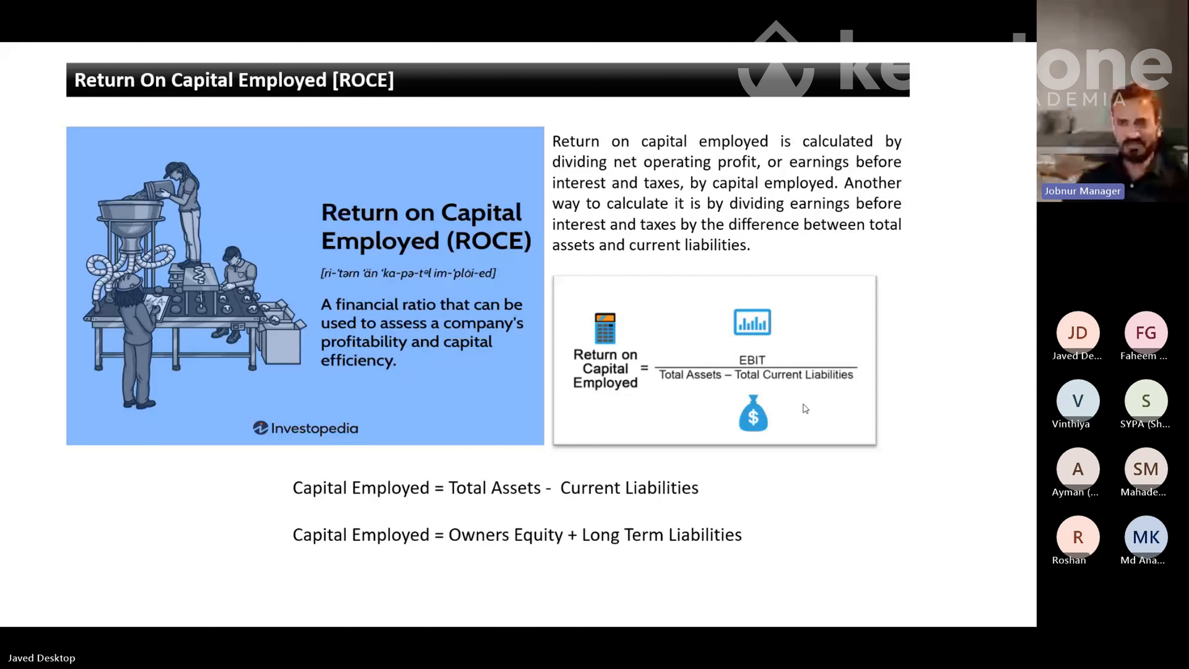
# Switch back to Power BI Desktop, maximize its window and change from the table view to the report view
pyautogui.hotkey('alt', 'Tab')
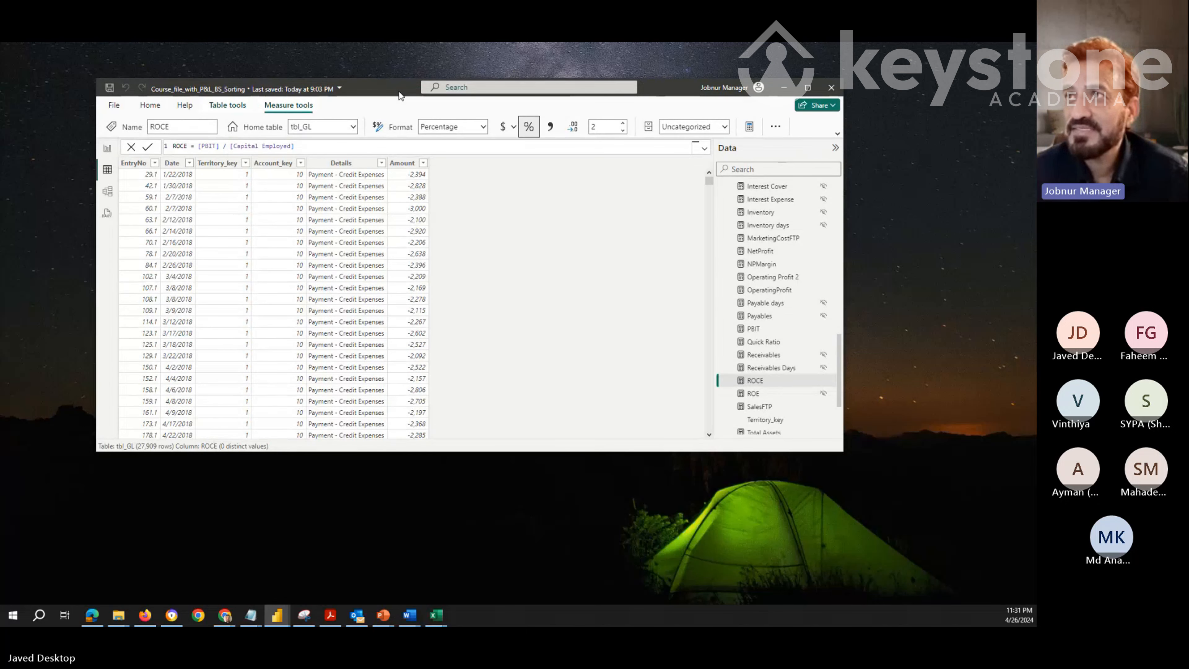
pyautogui.doubleClick(399, 90)
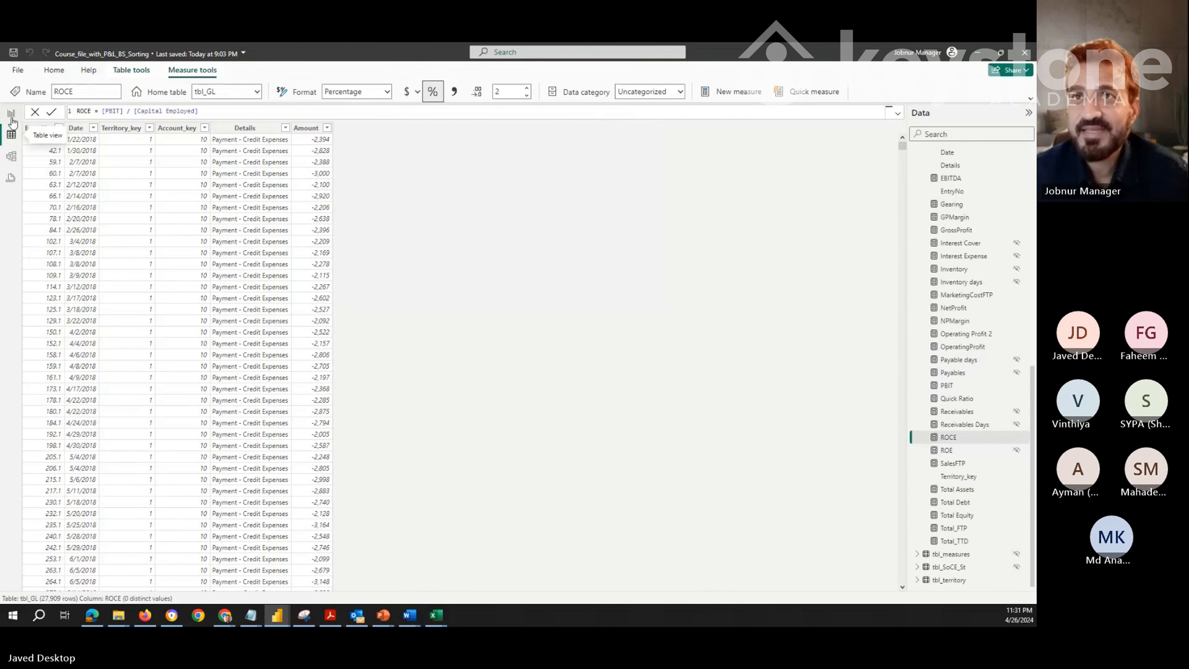
pyautogui.click(12, 115)
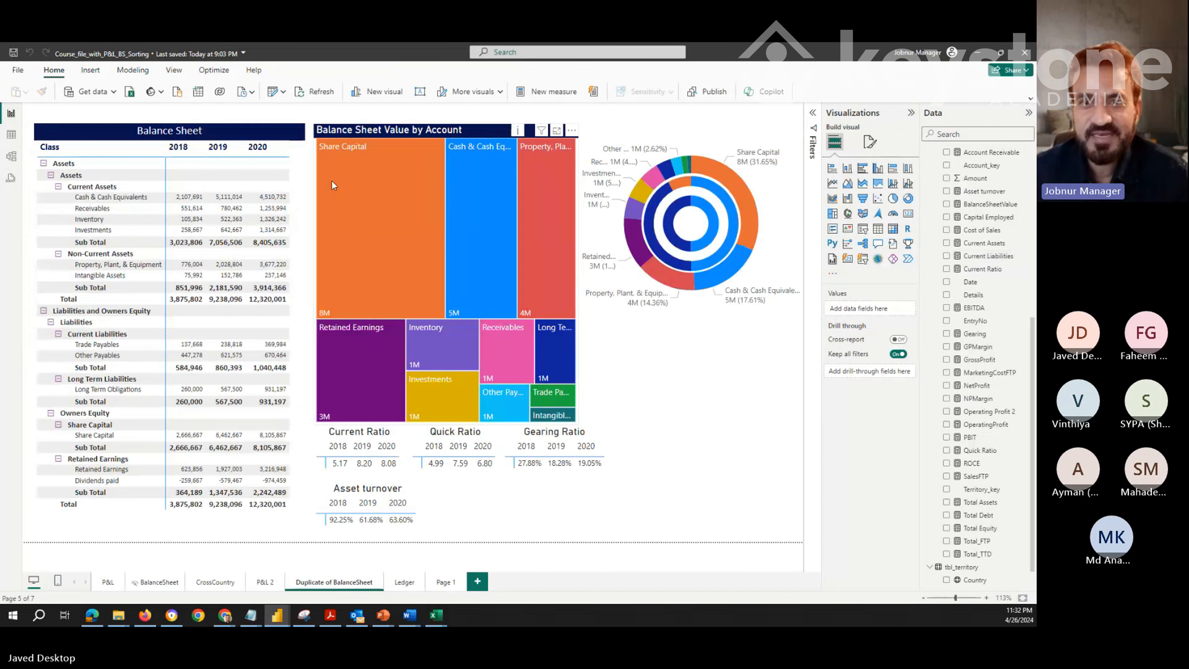
# Examine the PBIT measure's formula, compare it with the PBIT figures on the P&L 2 page, and return to Duplicate of BalanceSheet
pyautogui.moveTo(331, 185)
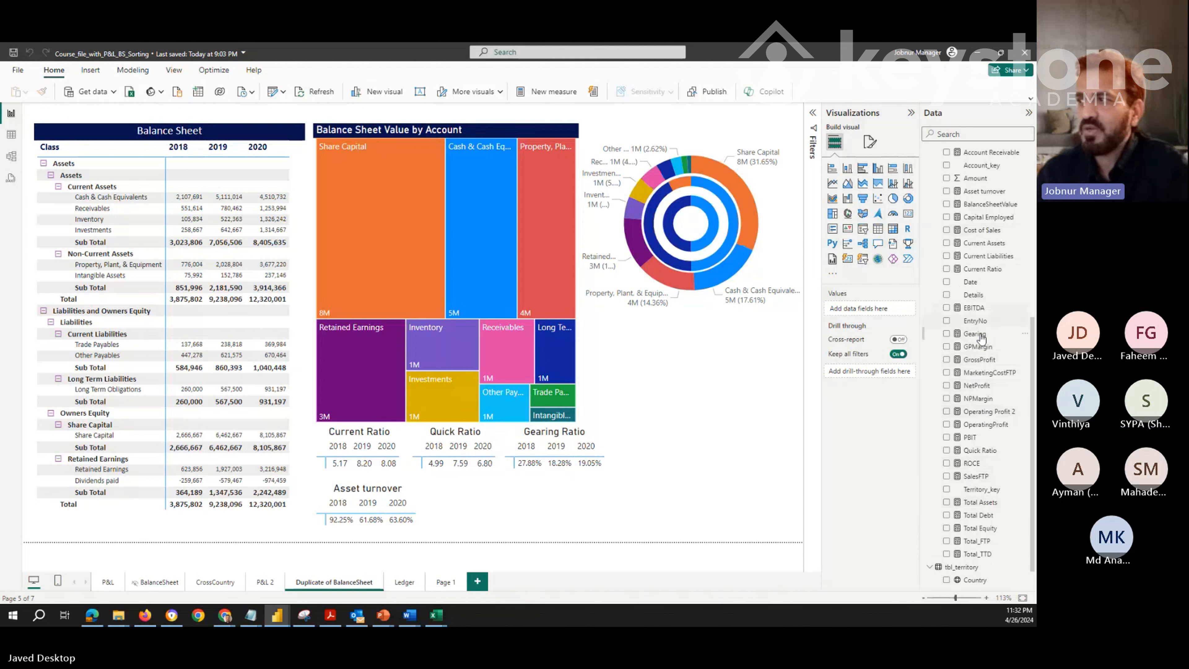
pyautogui.scroll(-1, 977, 479)
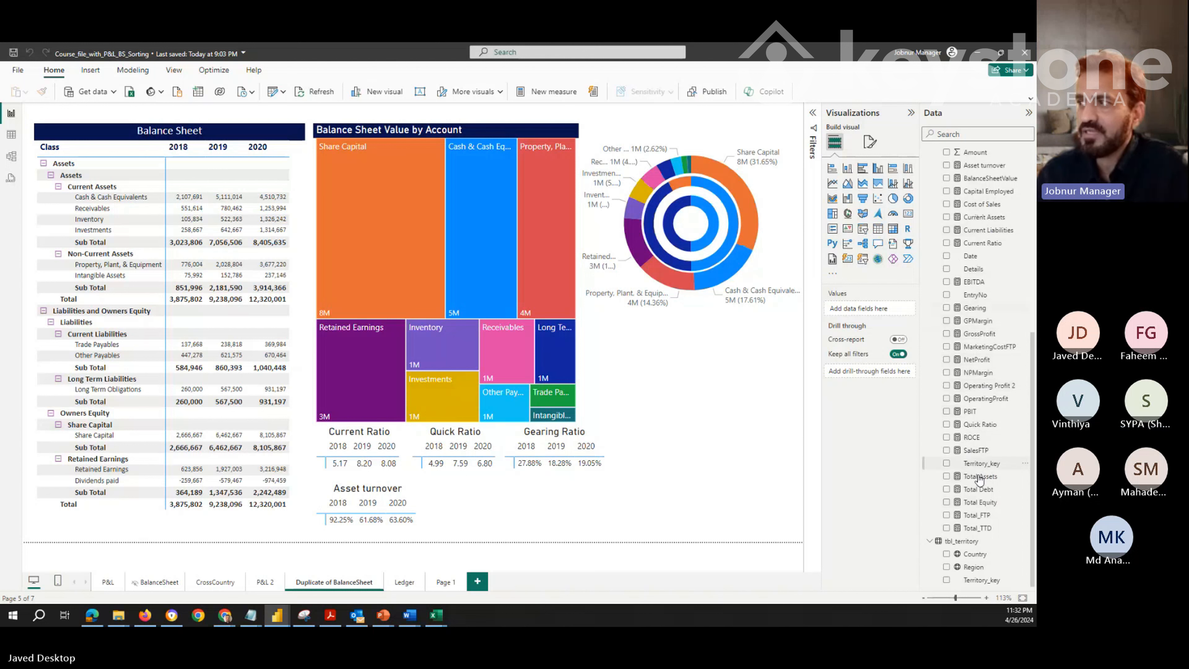
pyautogui.click(979, 412)
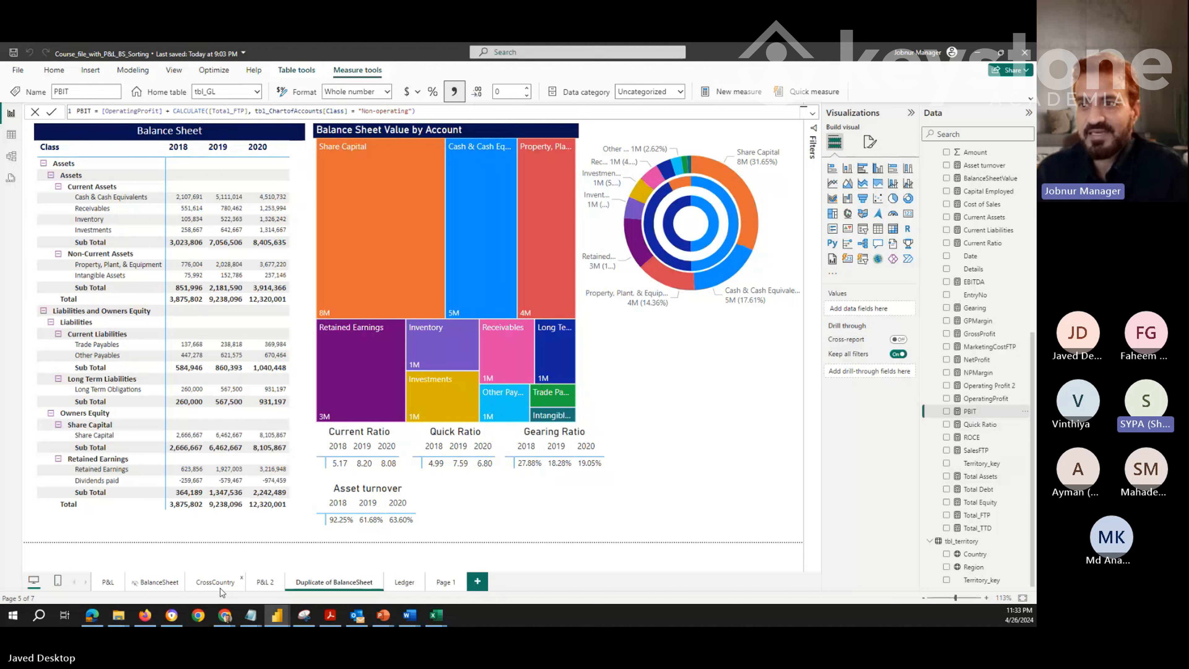
pyautogui.click(257, 585)
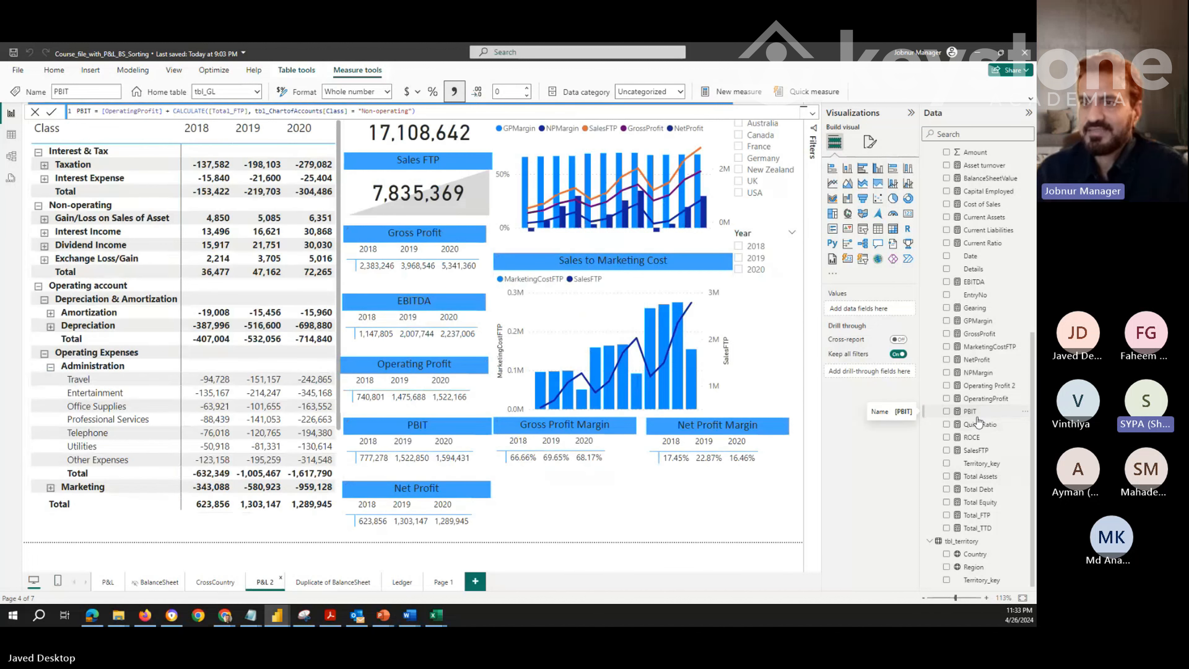
pyautogui.click(318, 586)
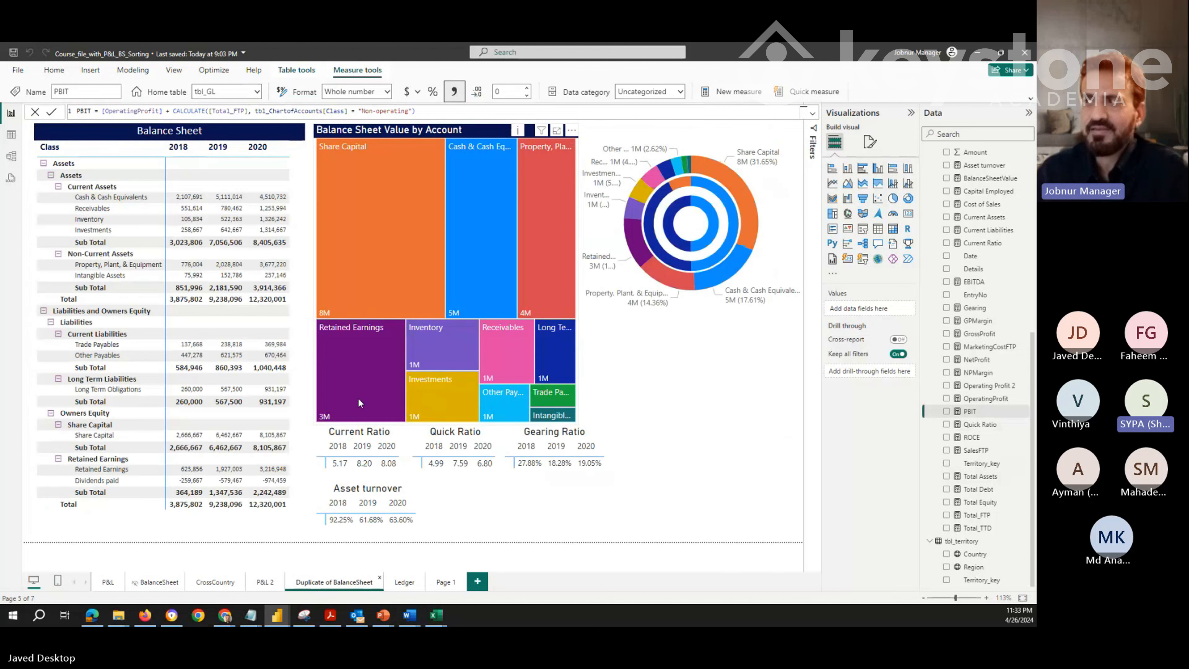
pyautogui.moveTo(359, 398)
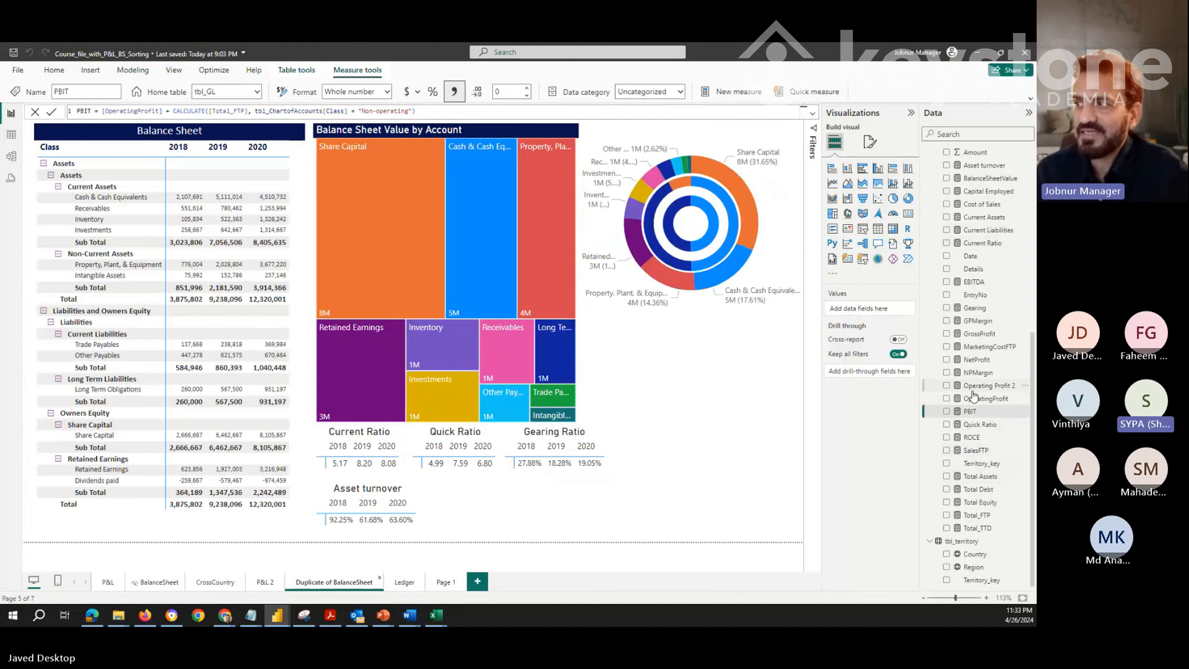
# Display the MinDate measure's formula from tbl_Calendar, select the whole formula and switch to Chrome
pyautogui.scroll(5, 974, 396)
pyautogui.scroll(3, 974, 396)
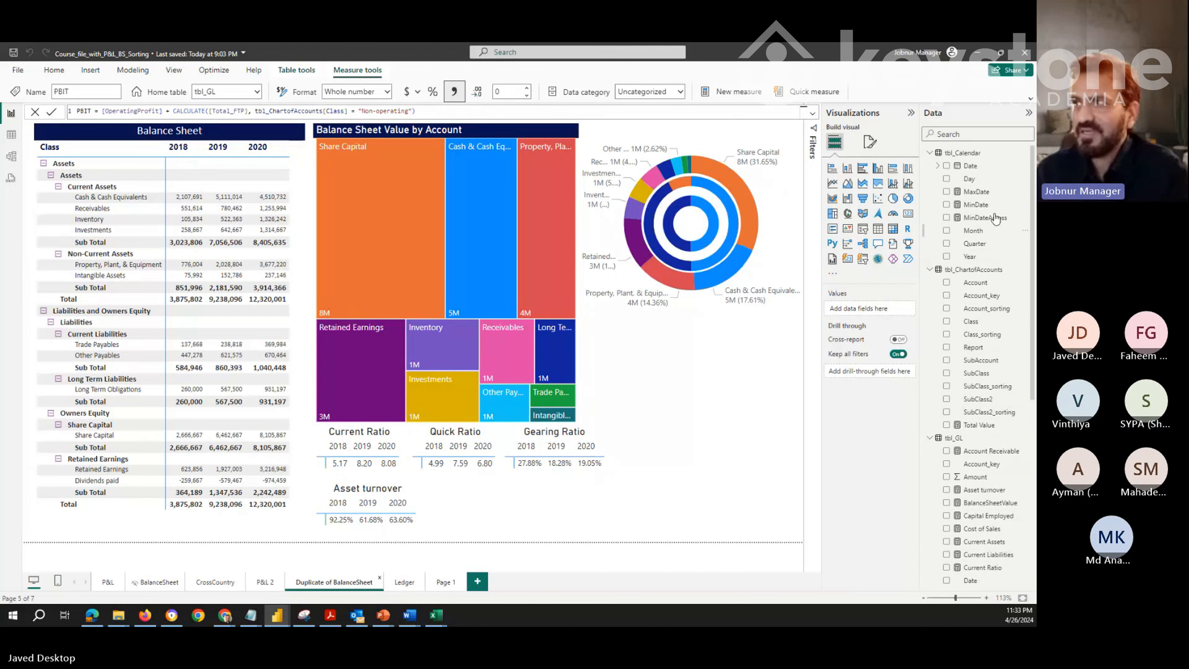
pyautogui.click(976, 205)
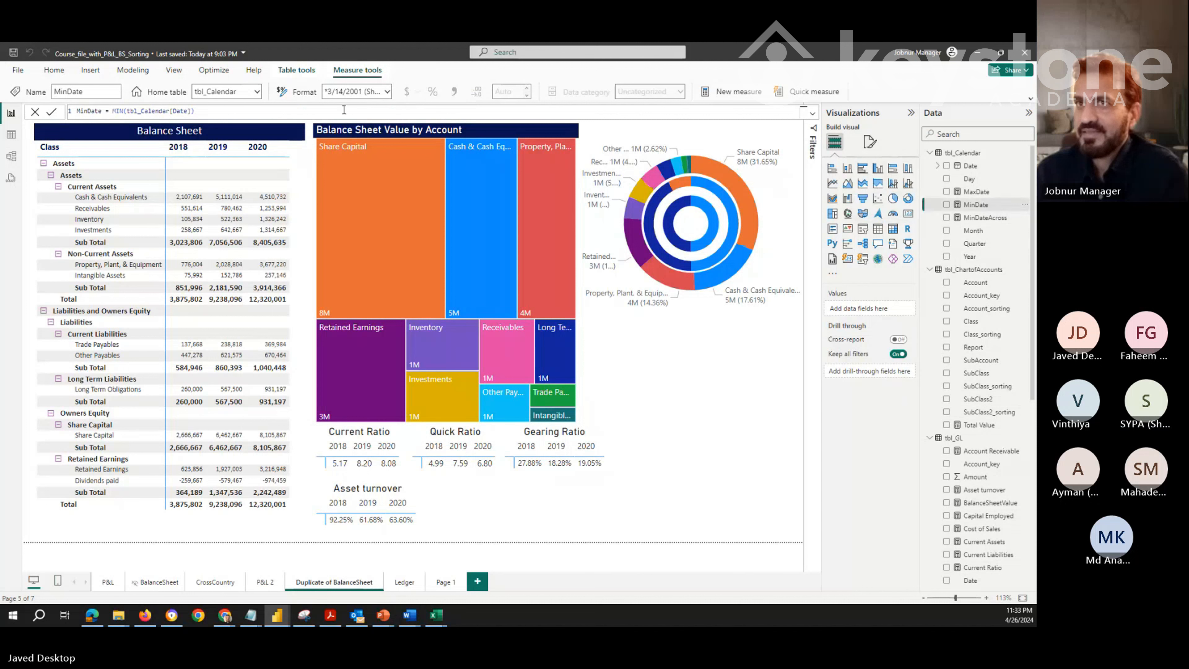
pyautogui.moveTo(193, 111); pyautogui.dragTo(31, 109)
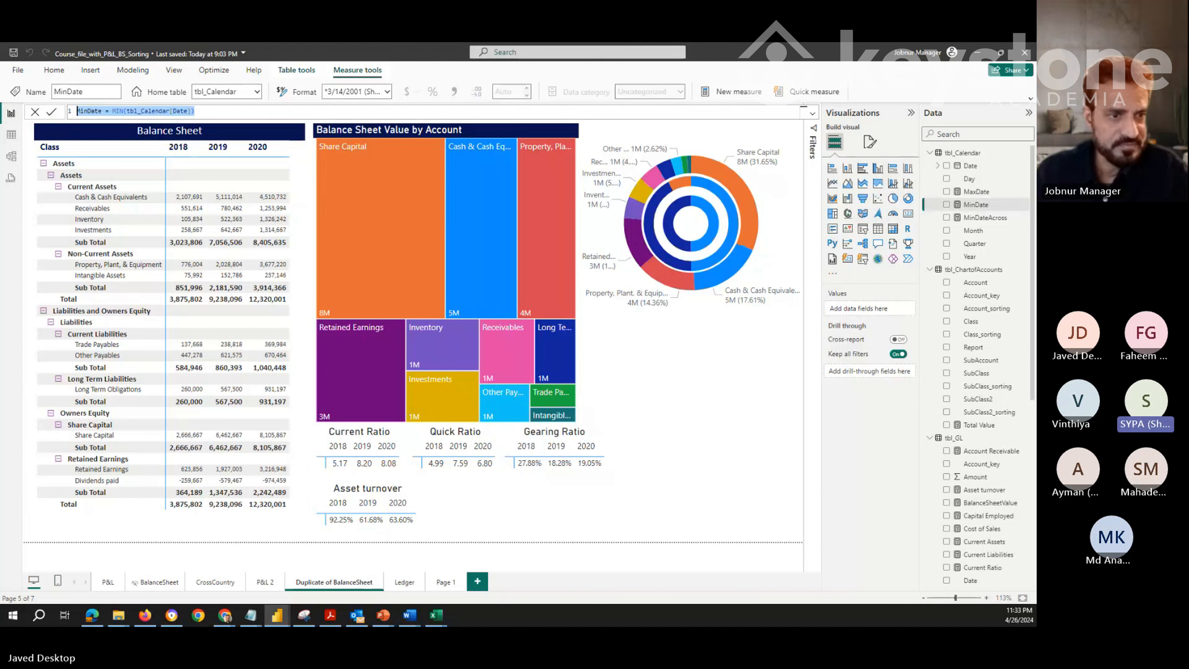
pyautogui.hotkey('alt', 'Tab')
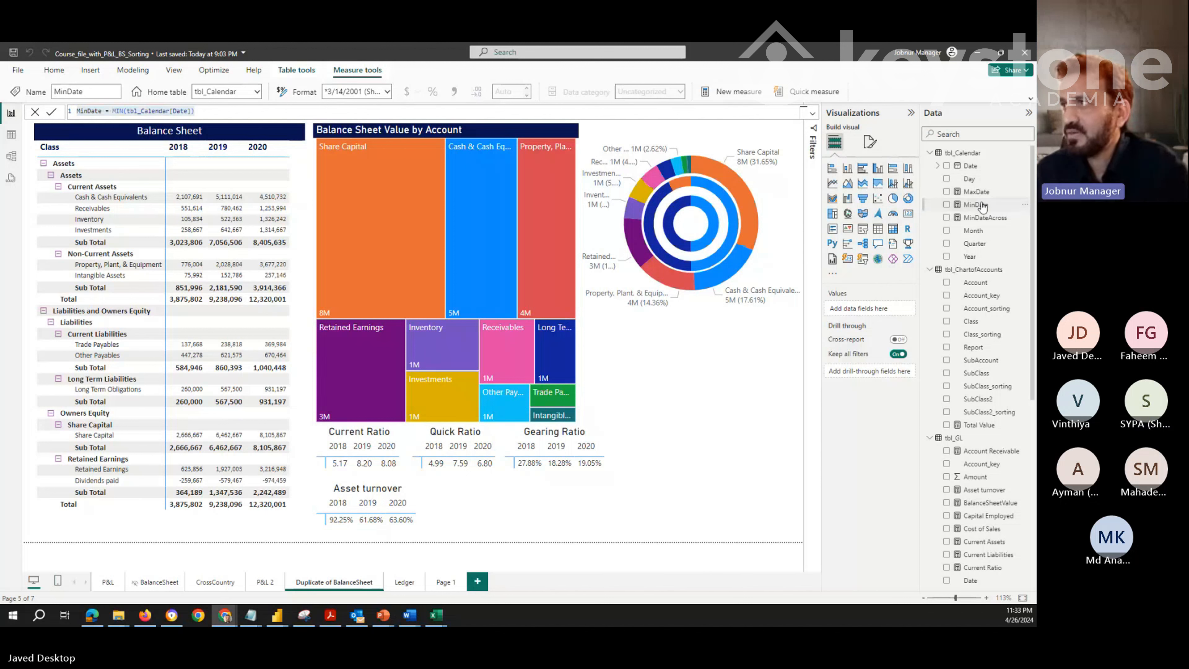
# Display the MaxDate measure's formula in Power BI Desktop, select all of it and switch to Chrome
pyautogui.click(983, 193)
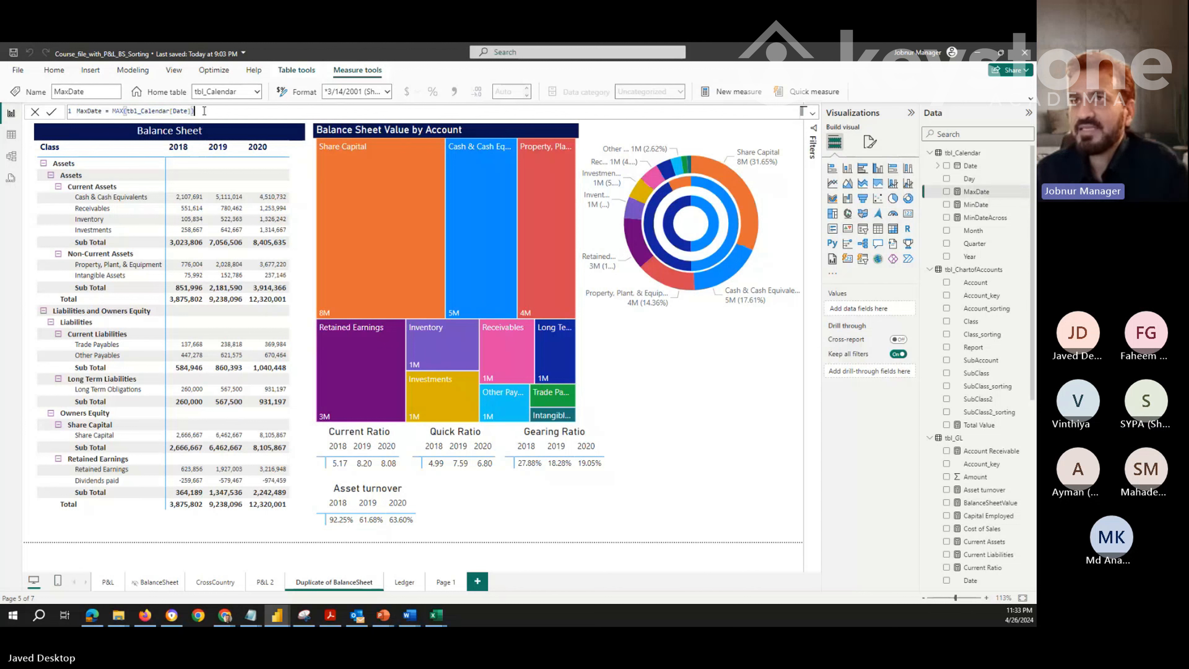
pyautogui.moveTo(195, 111); pyautogui.dragTo(71, 115)
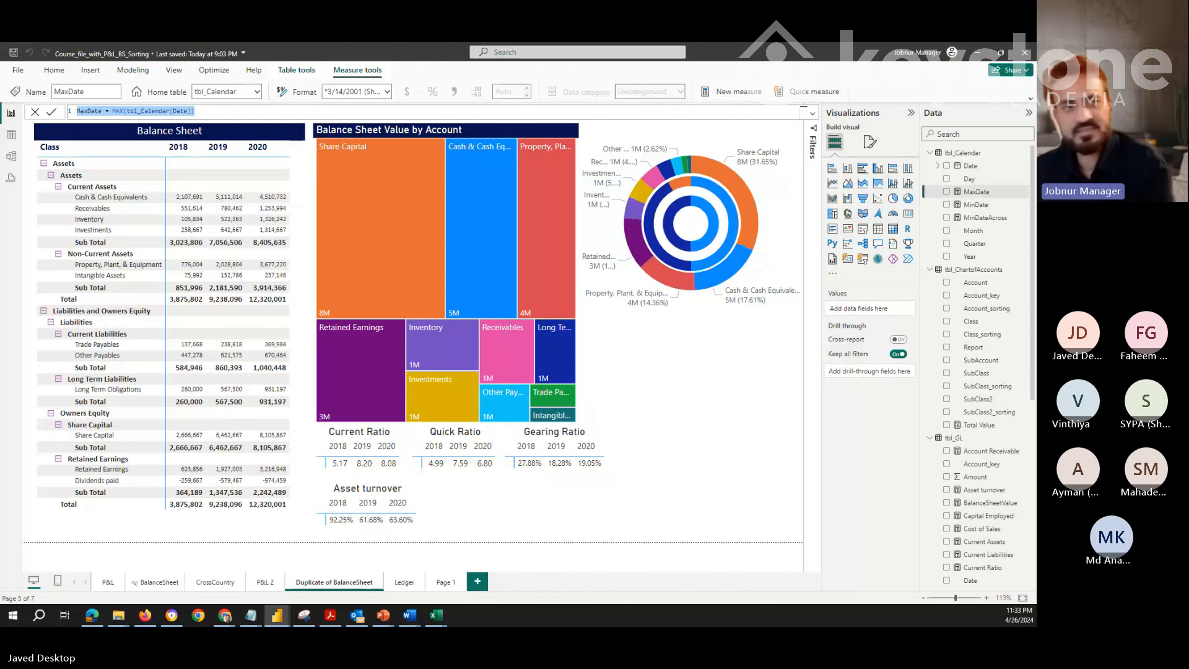
pyautogui.hotkey('alt', 'Tab')
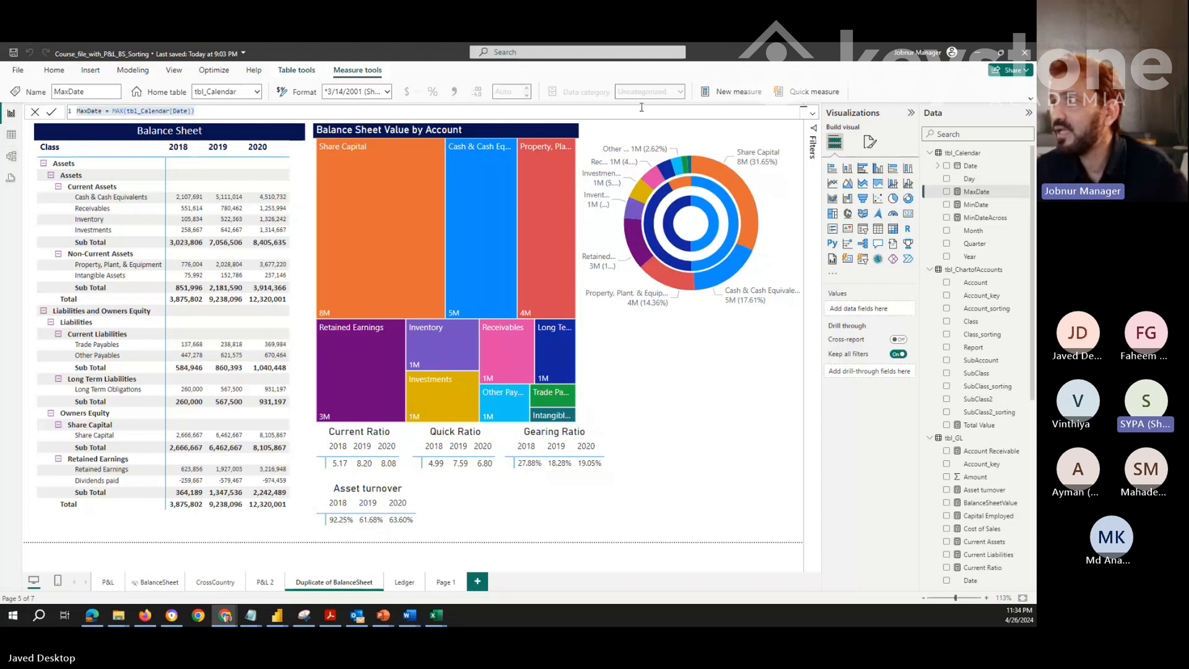
# Display the MinDateAcross measure in Power BI Desktop, select its entire formula and switch to Chrome
pyautogui.click(973, 219)
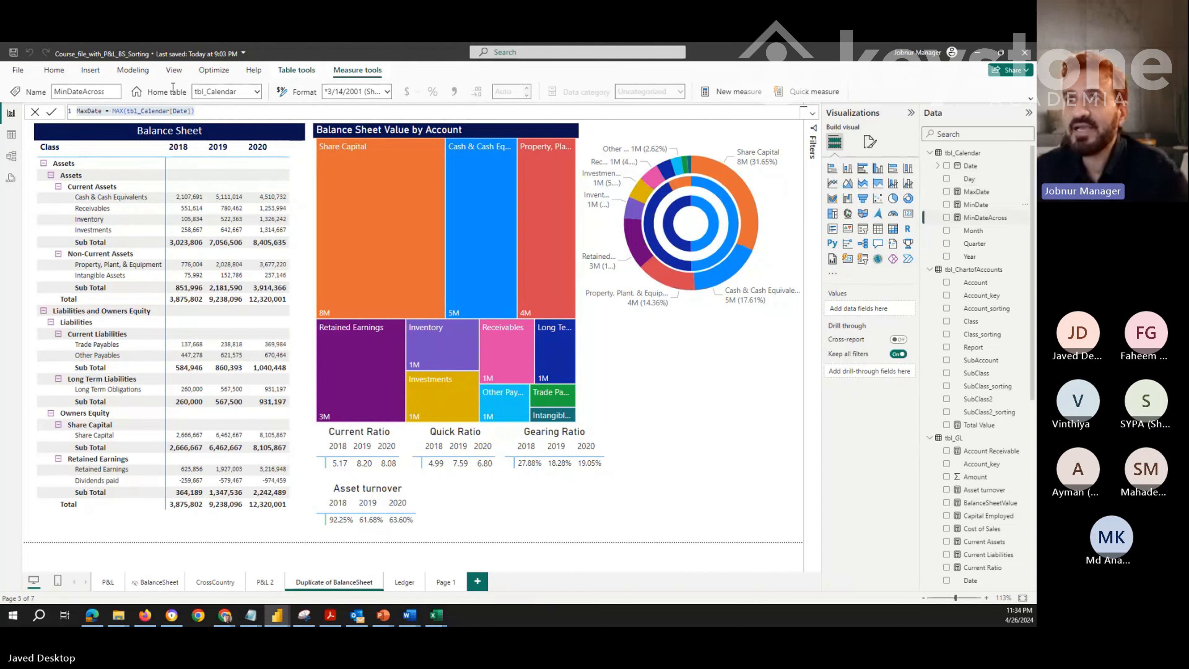
pyautogui.hotkey('ctrl', 'a')
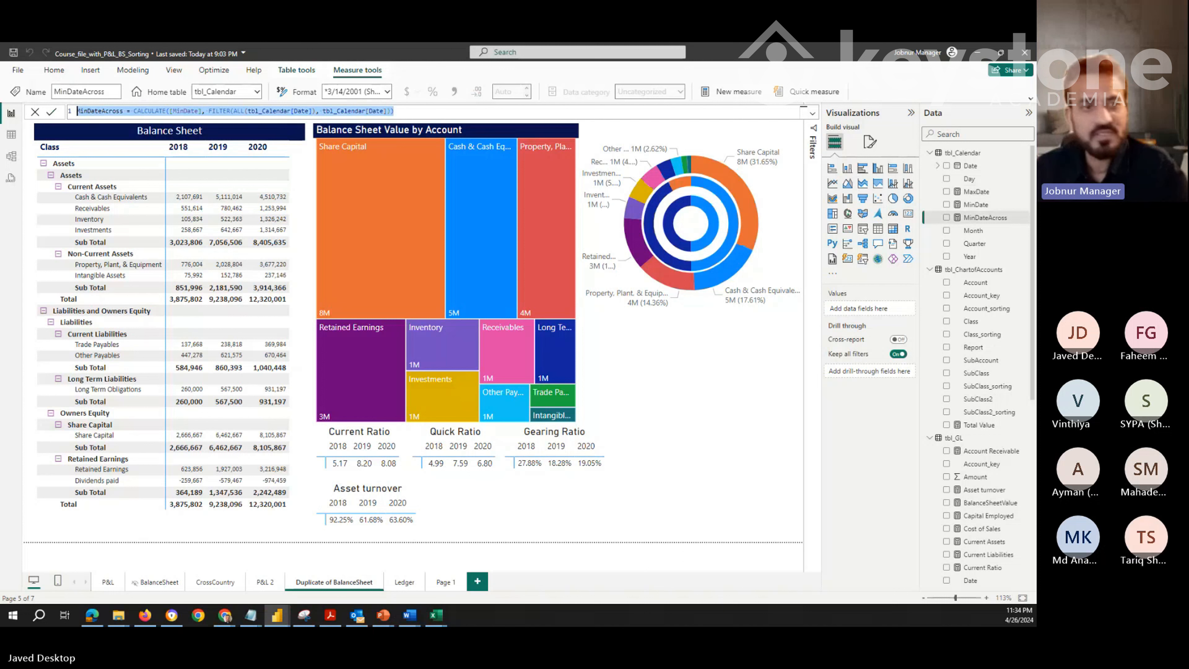
pyautogui.hotkey('alt', 'Tab')
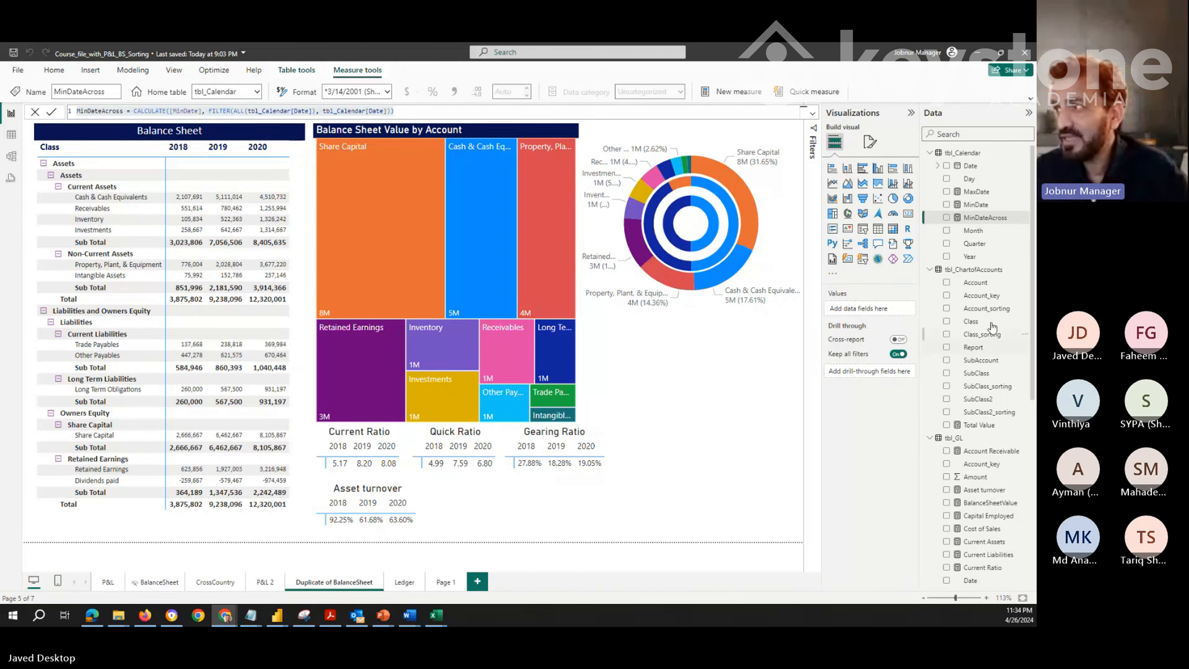
# Find the BalanceSheetValue measure in tbl_GL in Power BI Desktop, select its complete formula and switch to Chrome
pyautogui.scroll(-5, 992, 524)
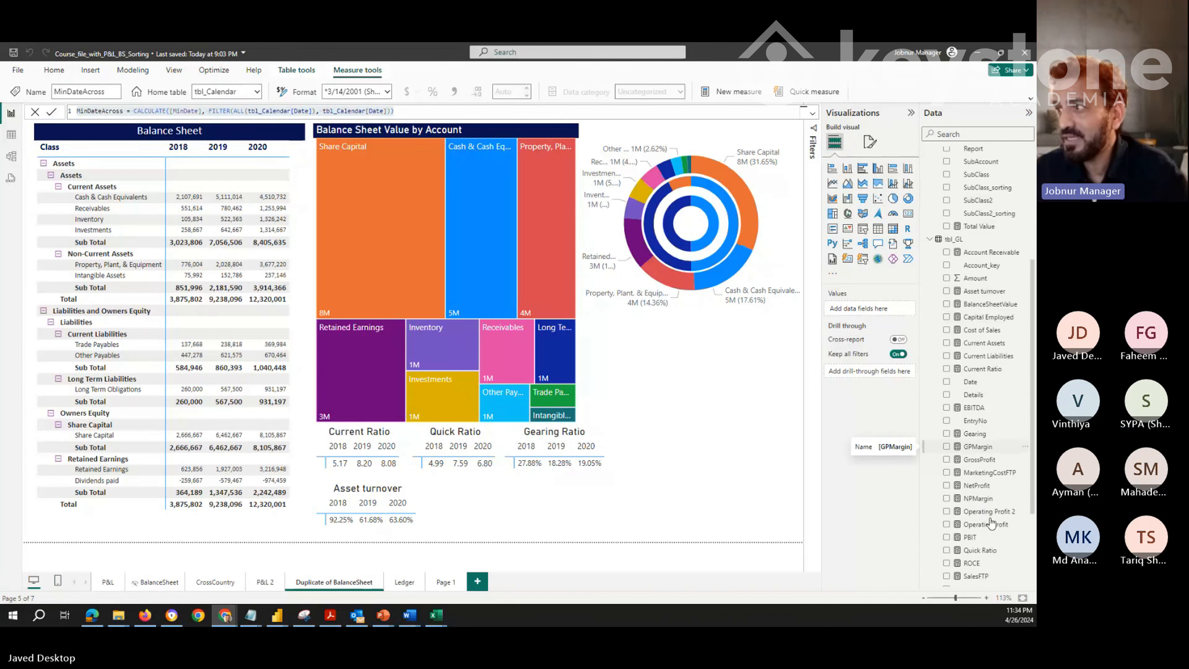
pyautogui.scroll(-2, 991, 523)
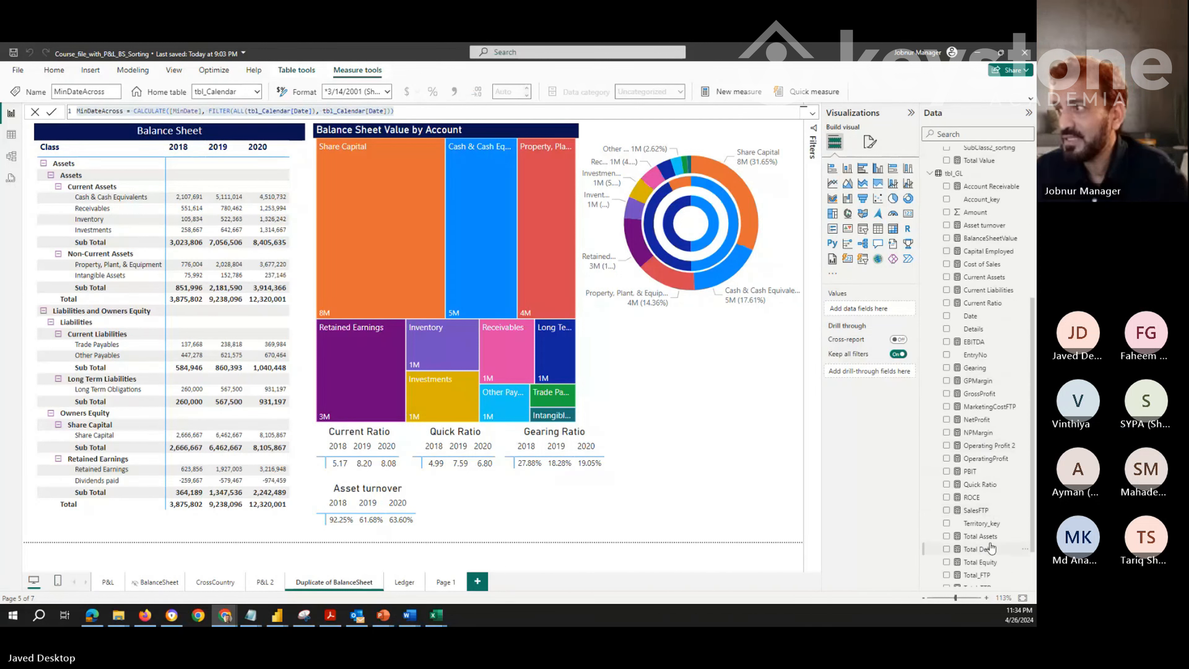
pyautogui.scroll(8, 991, 548)
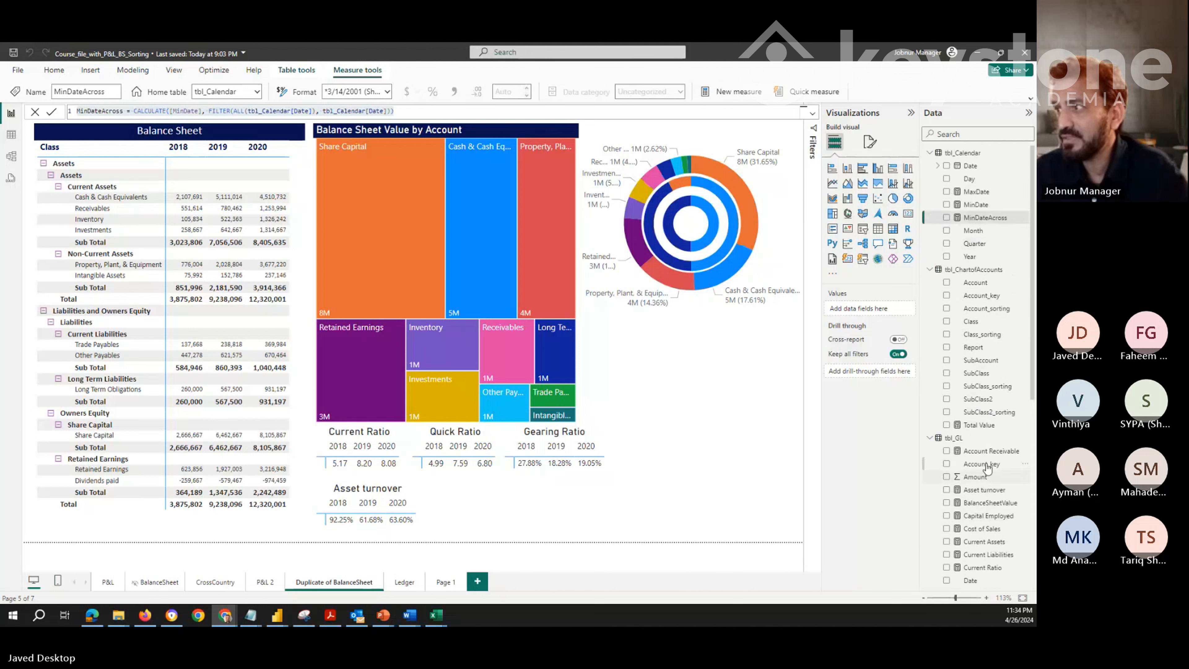
pyautogui.click(981, 504)
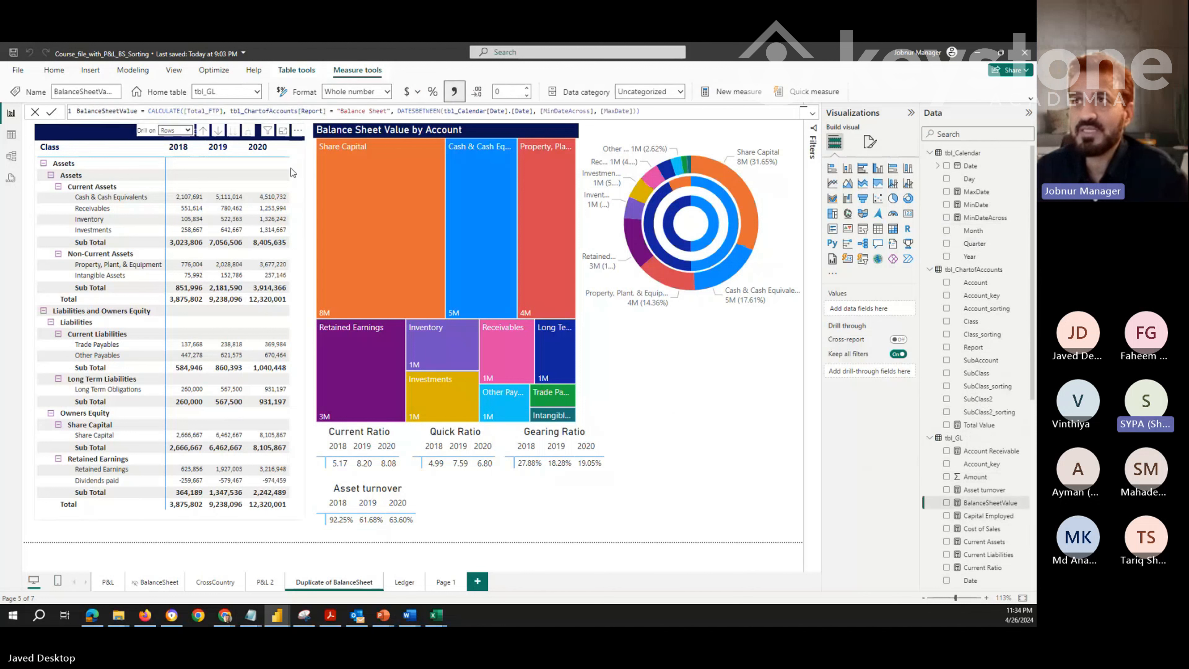
pyautogui.moveTo(675, 110); pyautogui.dragTo(57, 109)
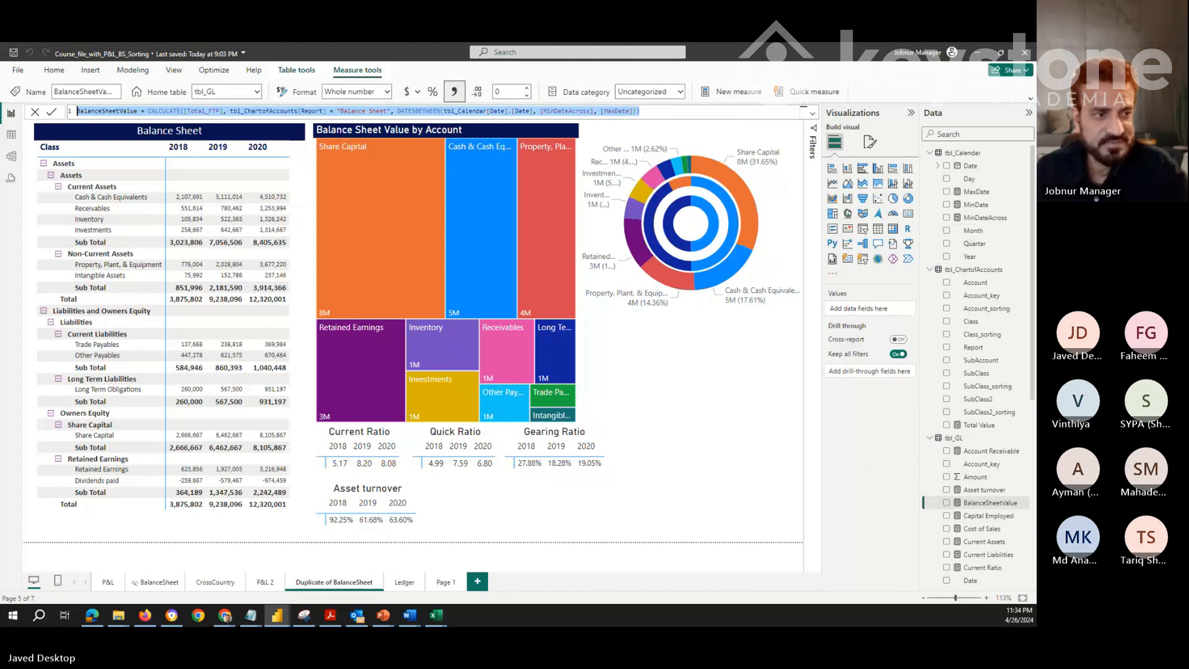
pyautogui.hotkey('alt', 'Tab')
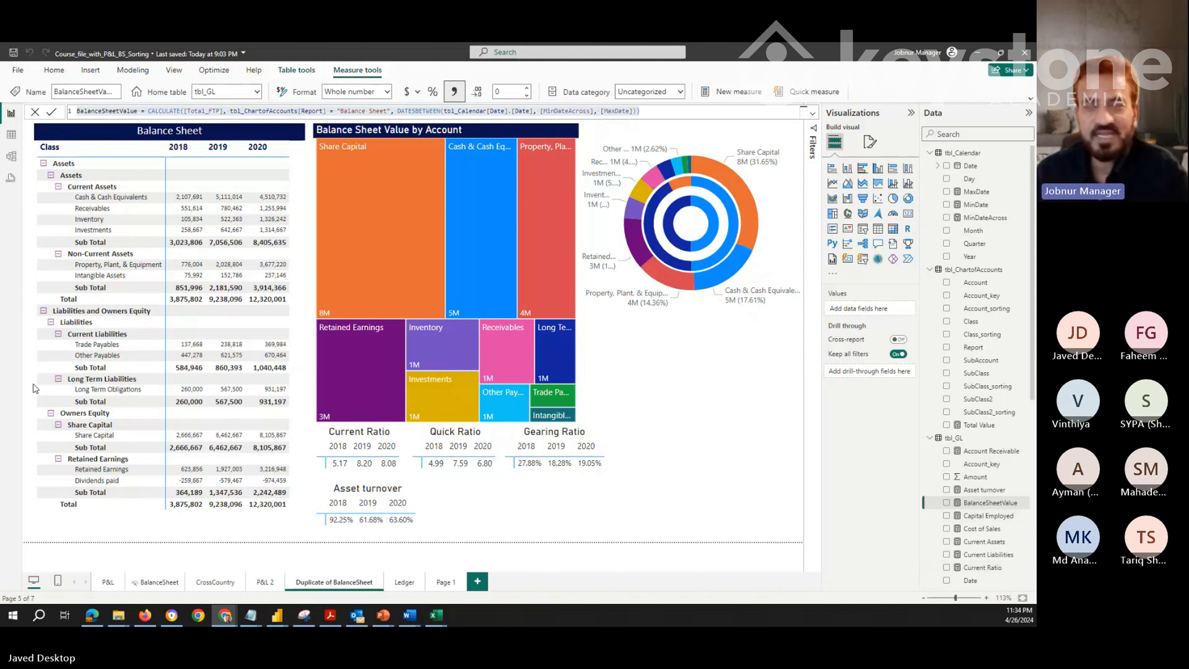
# Replace the Total_TTD measure's expression with the CALCULATE expression copied from the BalanceSheetValue measure, and commit the formula
pyautogui.scroll(-7, 982, 558)
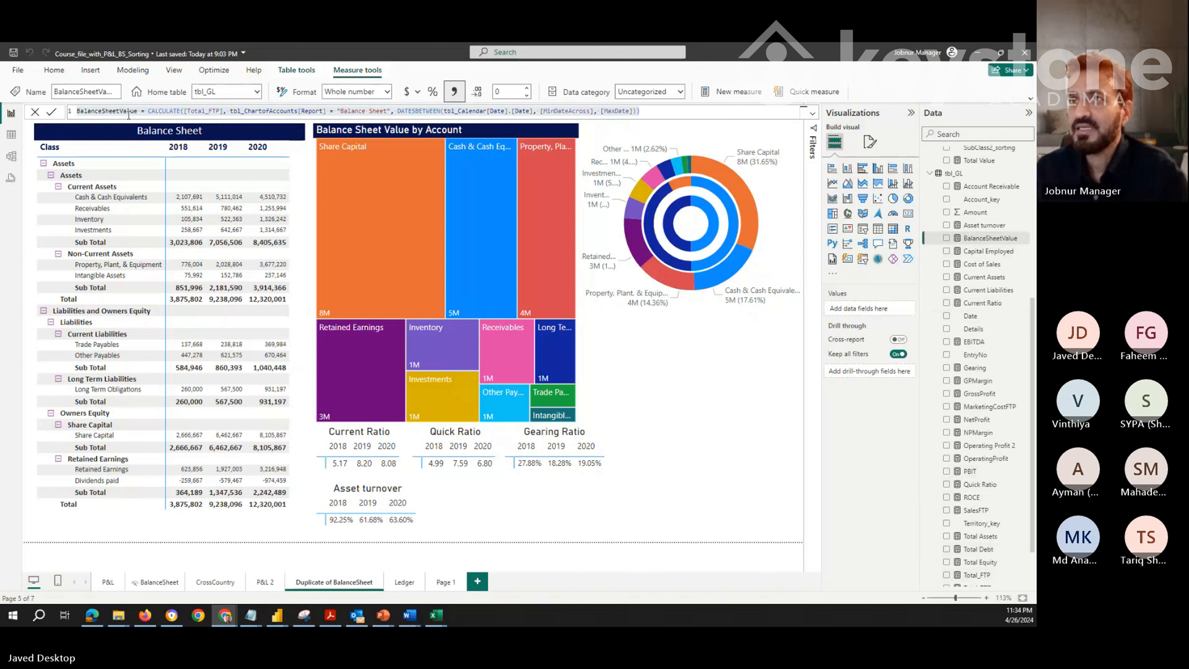
pyautogui.click(149, 111)
pyautogui.moveTo(149, 111); pyautogui.dragTo(677, 115)
pyautogui.hotkey('ctrl', 'c')
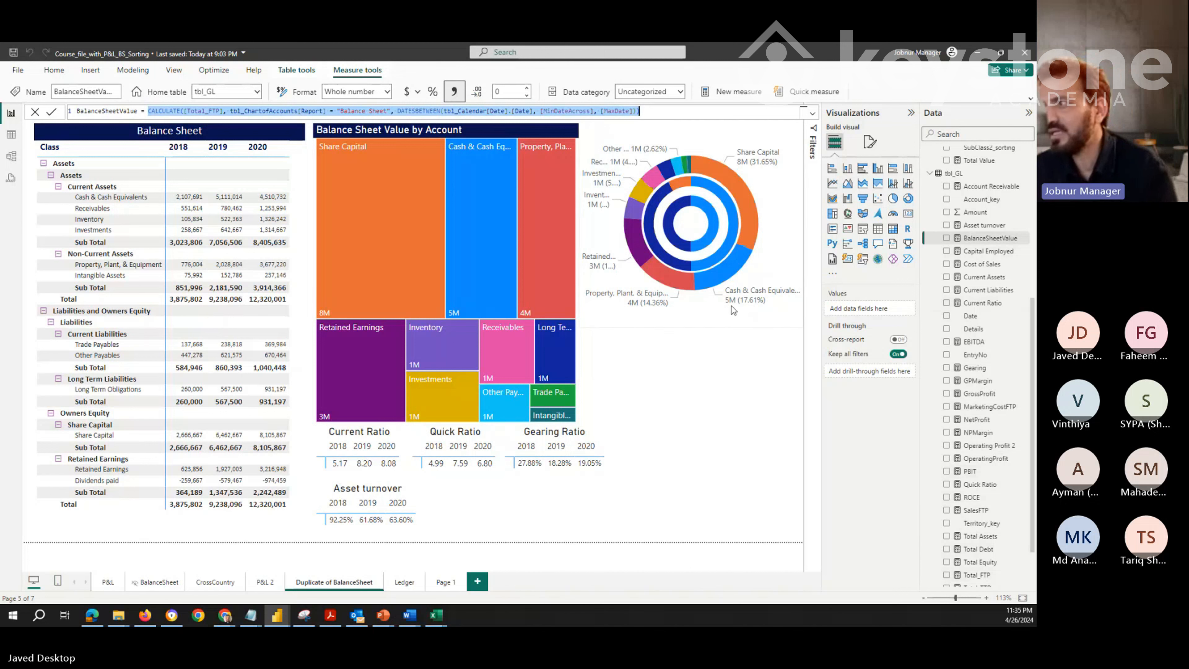
pyautogui.scroll(-1, 983, 558)
pyautogui.scroll(-1, 981, 533)
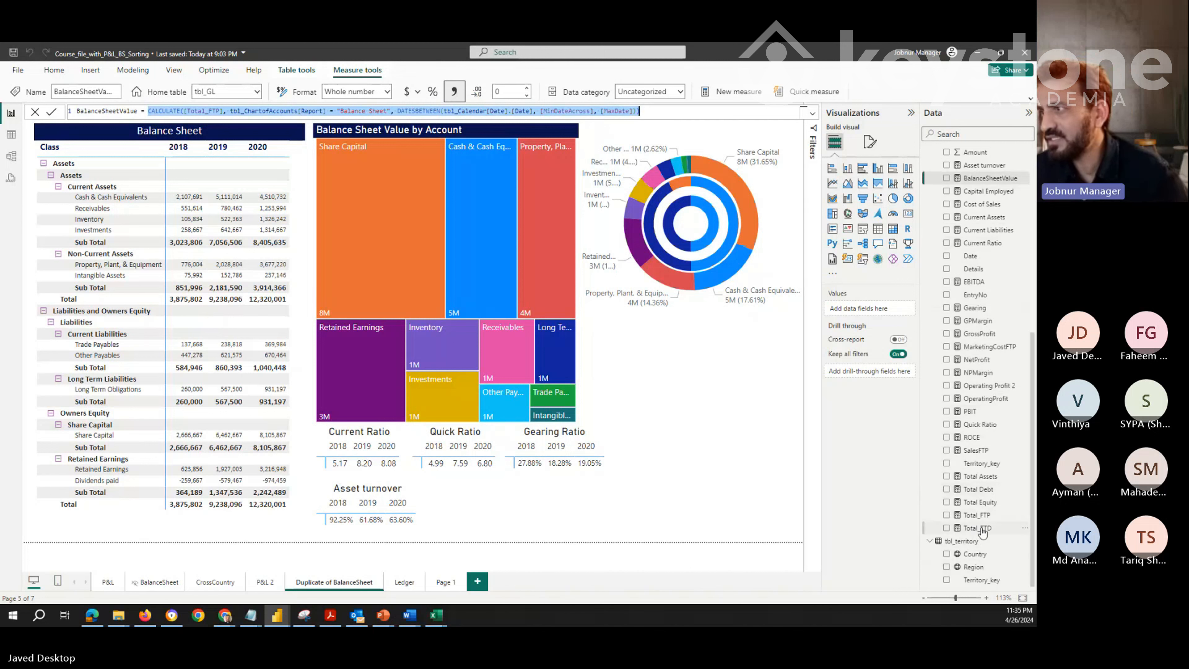
pyautogui.click(978, 528)
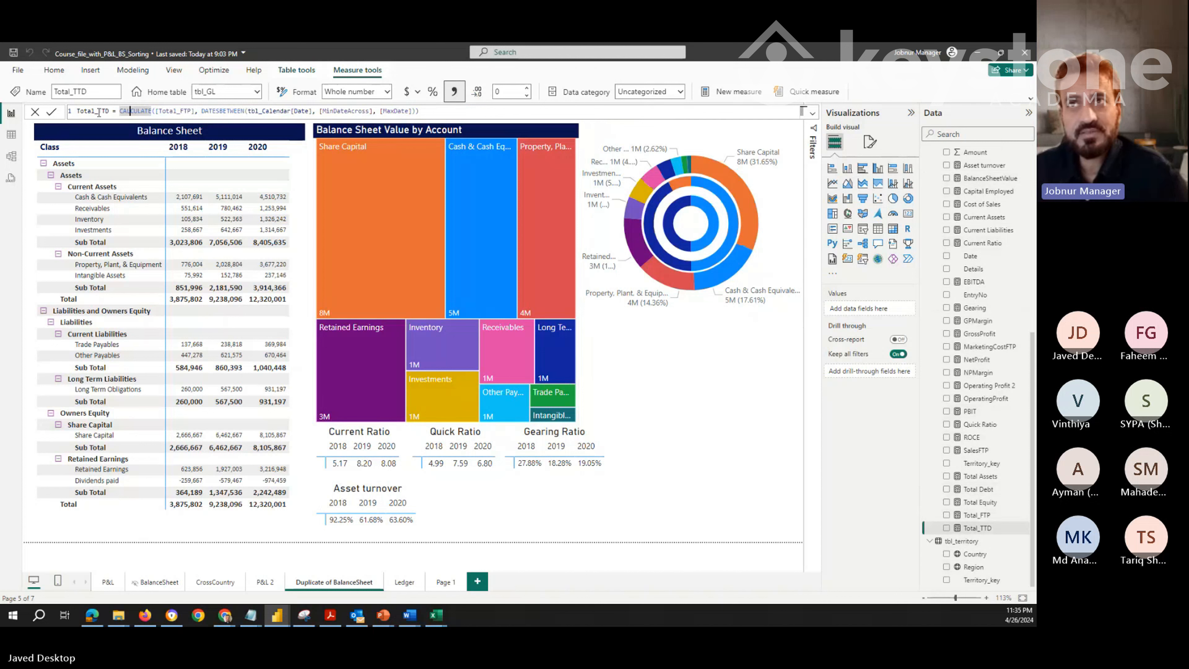
pyautogui.click(173, 112)
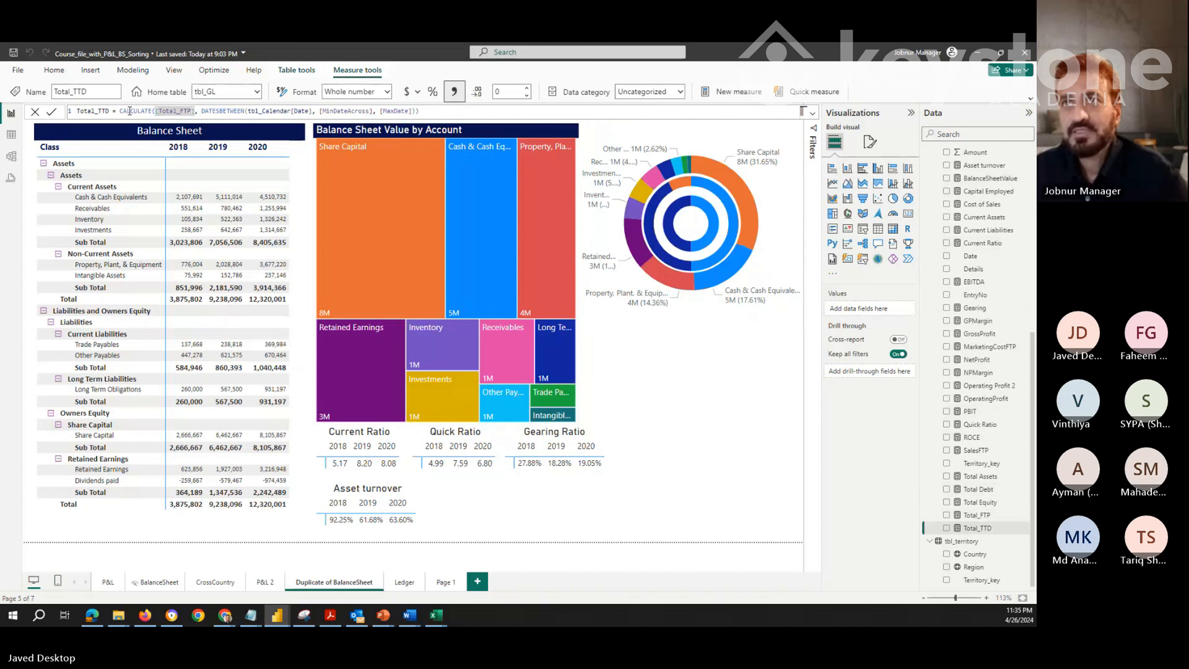
pyautogui.moveTo(120, 111); pyautogui.dragTo(423, 111)
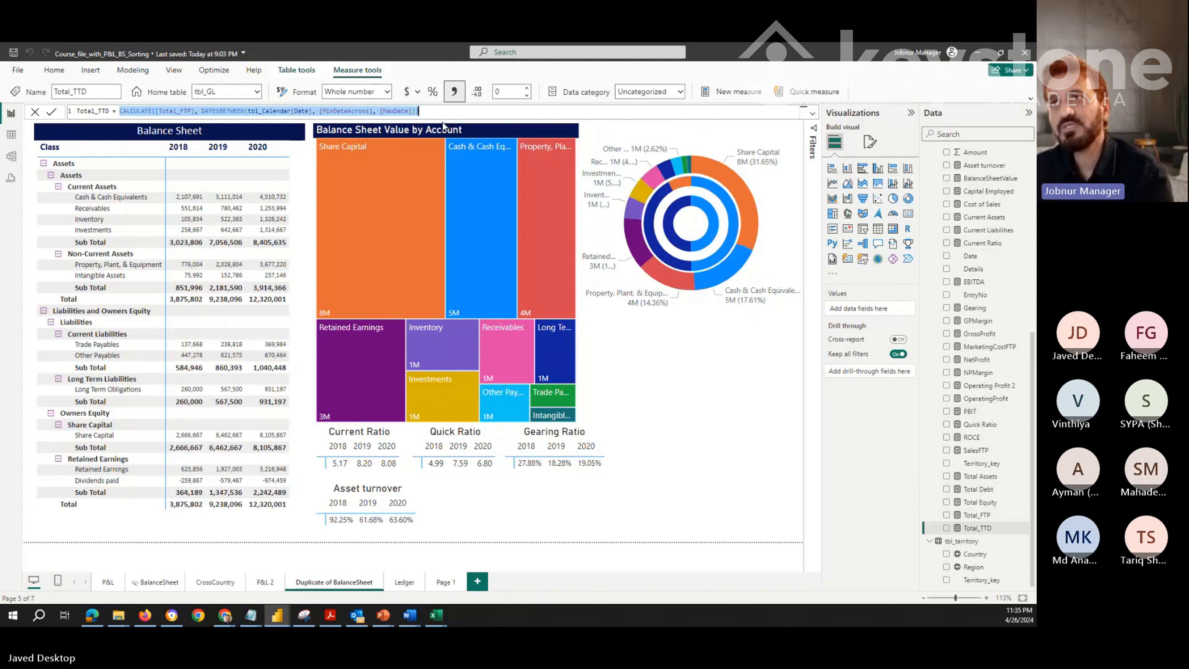
pyautogui.hotkey('ctrl', 'v')
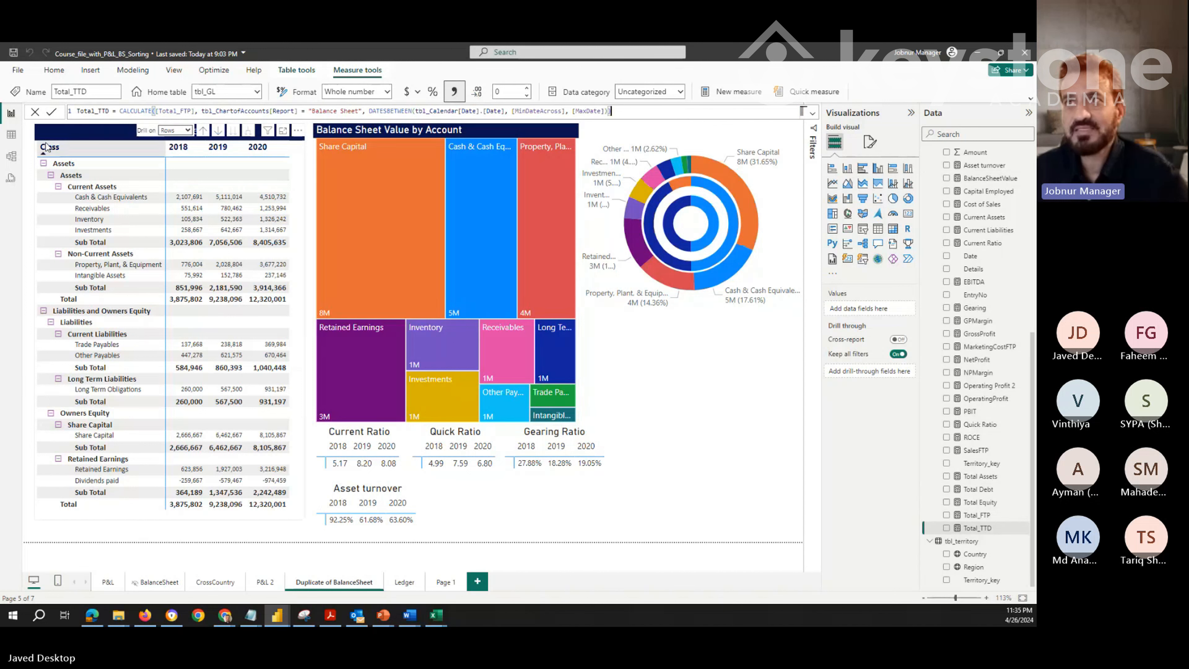
pyautogui.click(52, 112)
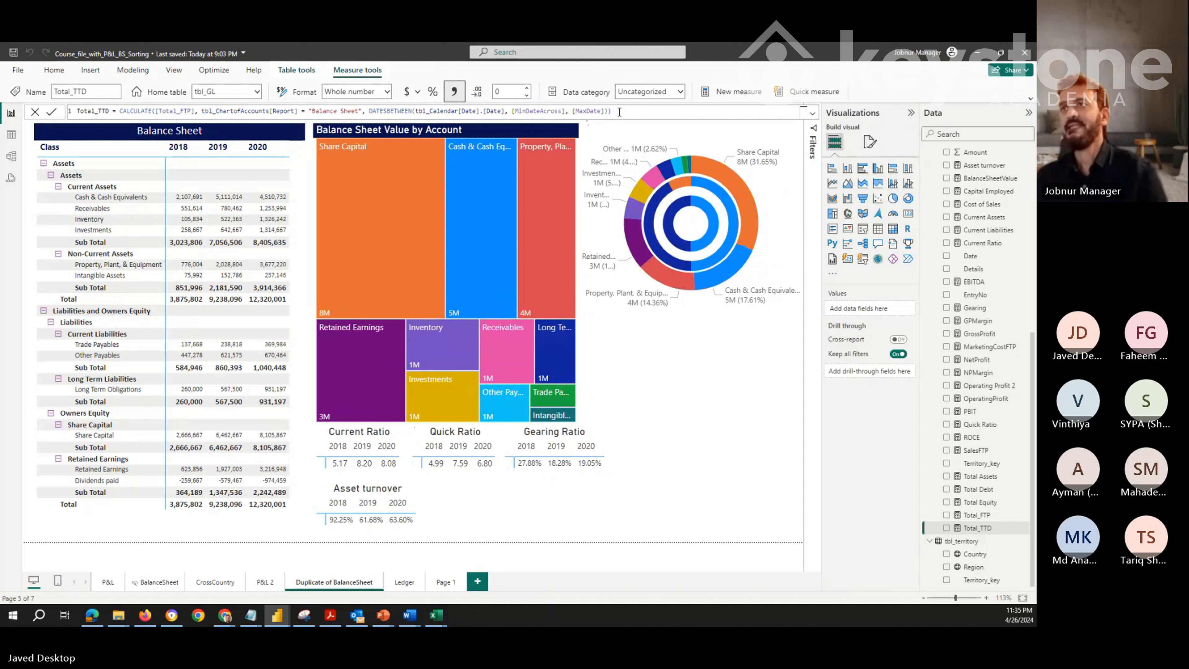
# Select the whole Total_TTD formula, including the measure name, and switch to Chrome
pyautogui.click(621, 111)
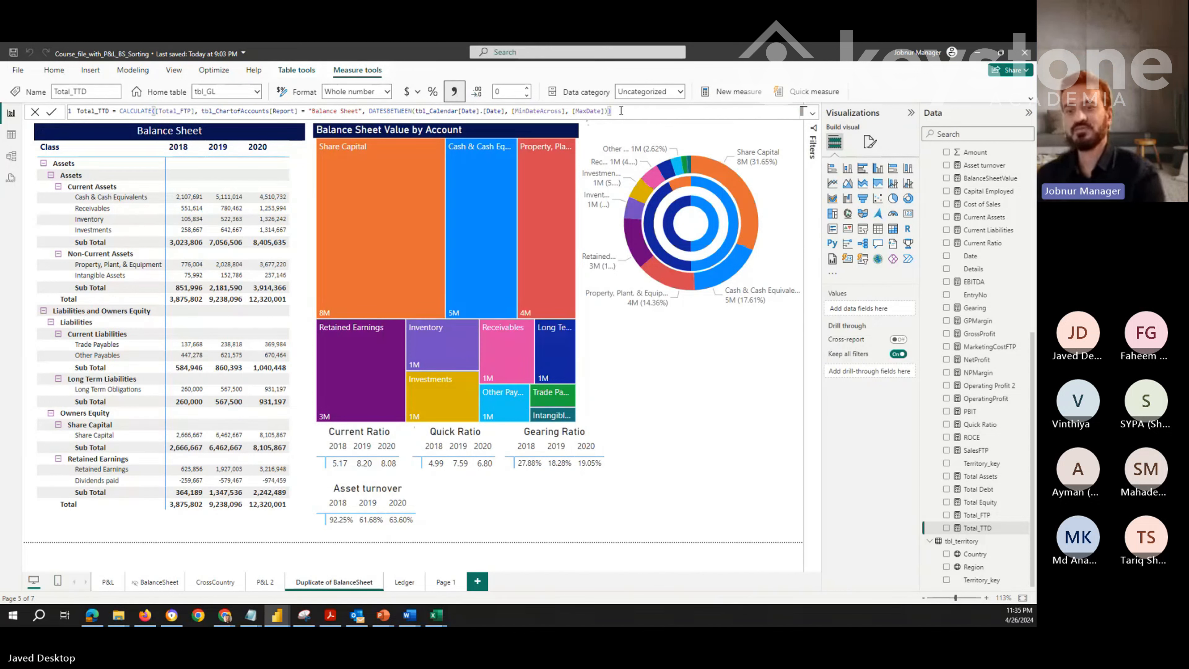
pyautogui.hotkey('ctrl', 'a')
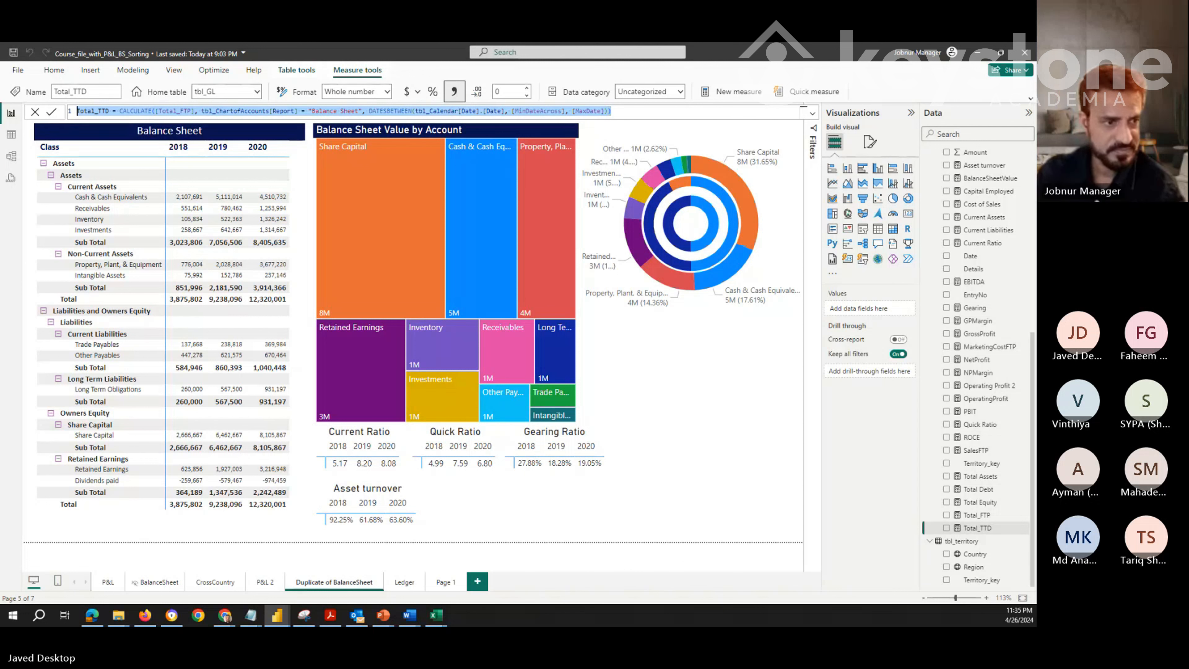
pyautogui.hotkey('alt', 'Tab')
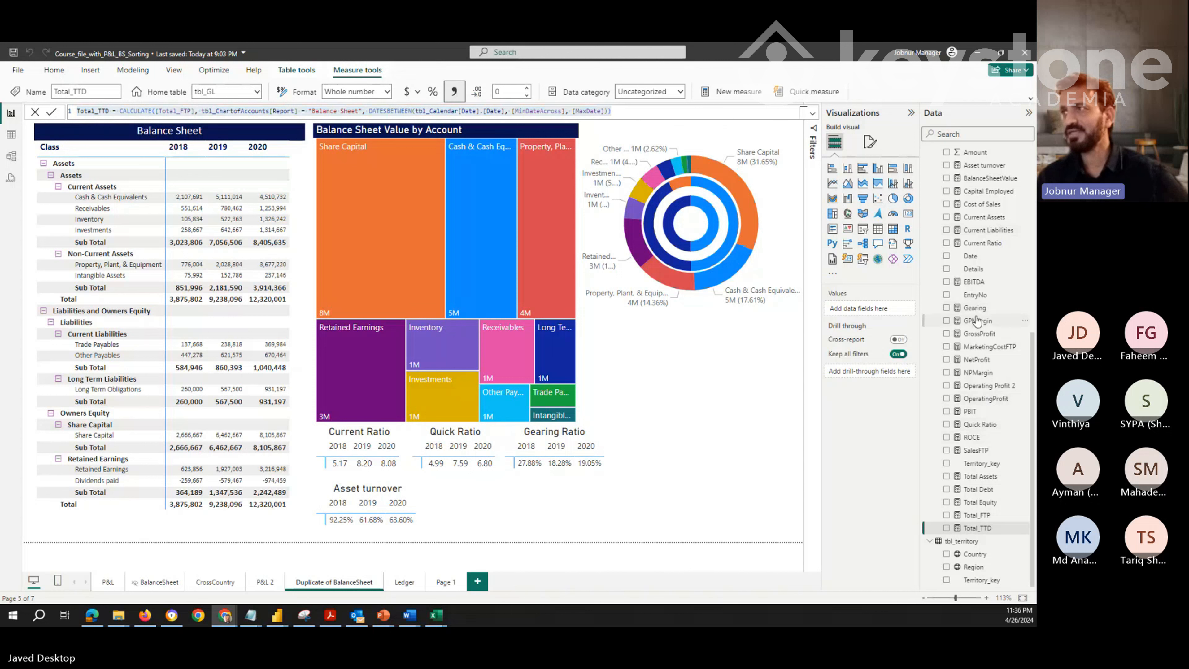
# Compare the Capital Employed measure's formula with both capital employed definitions on the ROCE slide in PowerPoint, and return to the Course_file_with_P&L_BS_Sorting report
pyautogui.click(988, 191)
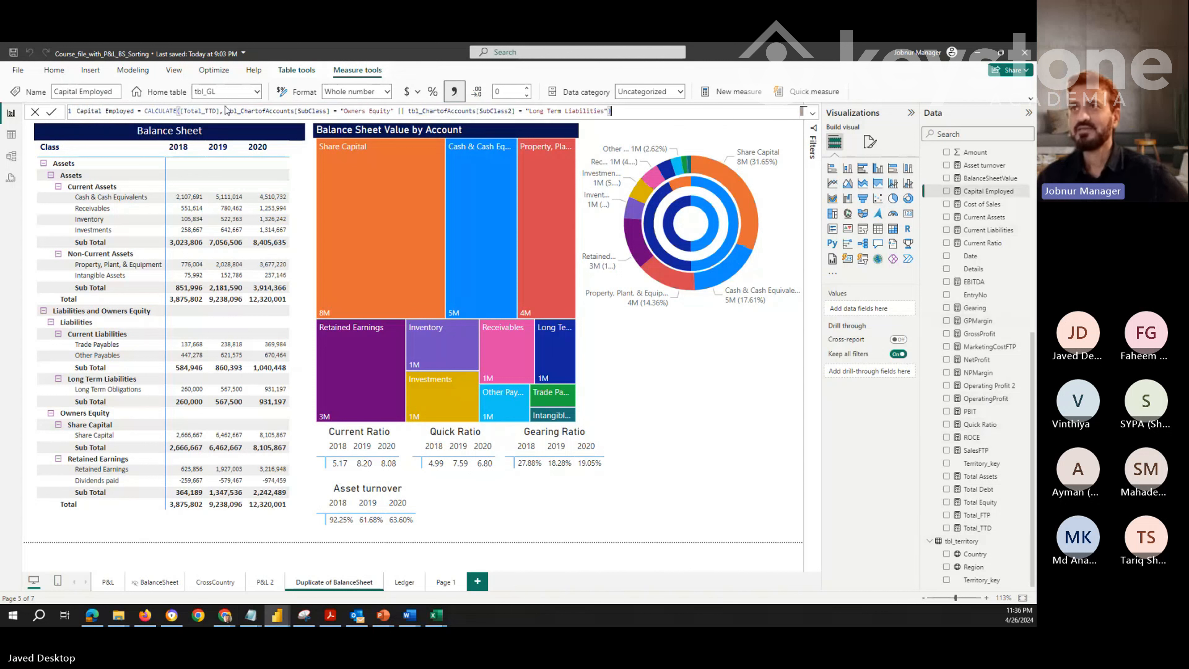
pyautogui.click(633, 112)
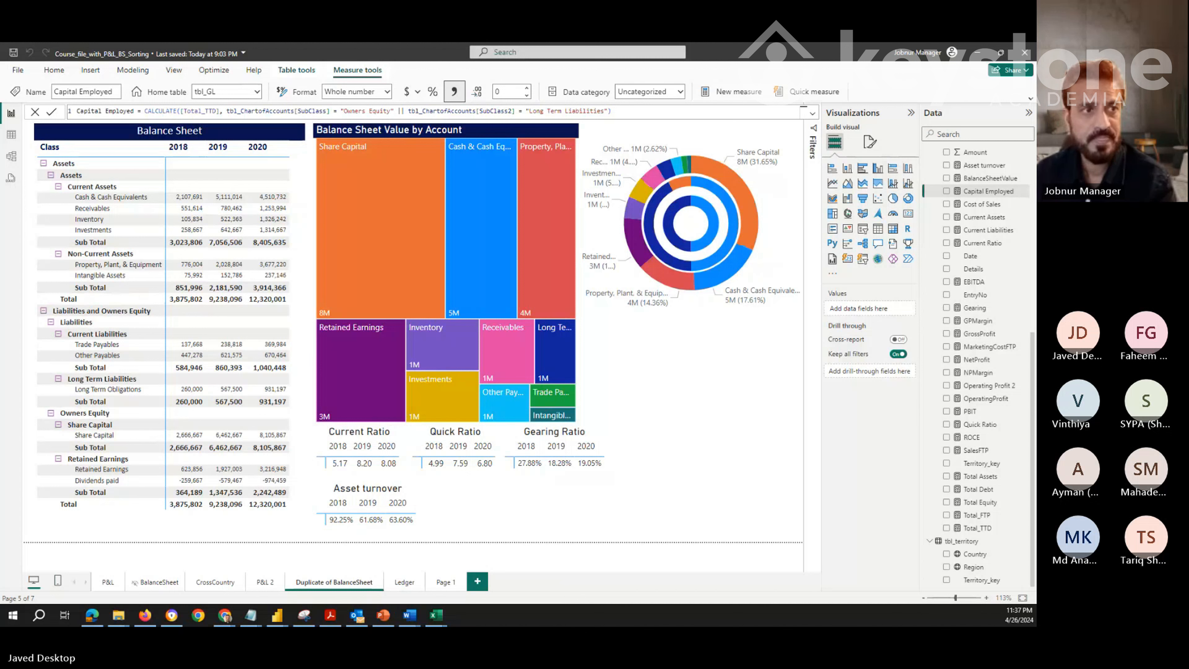
pyautogui.hotkey('alt', 'Tab')
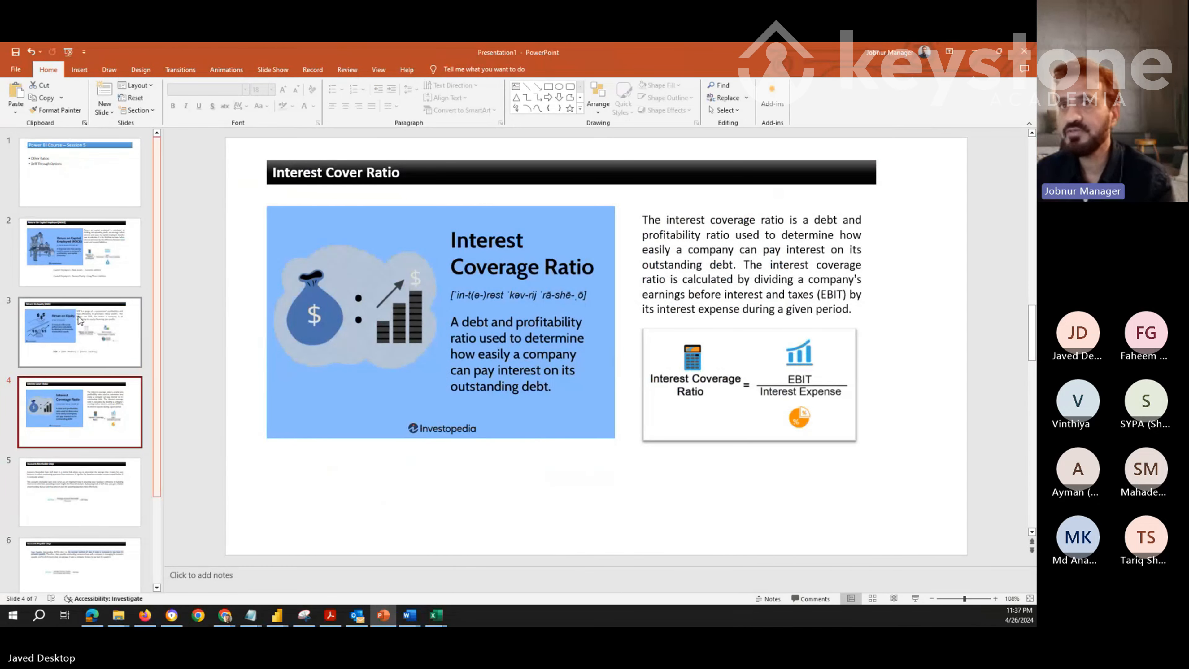
pyautogui.click(80, 253)
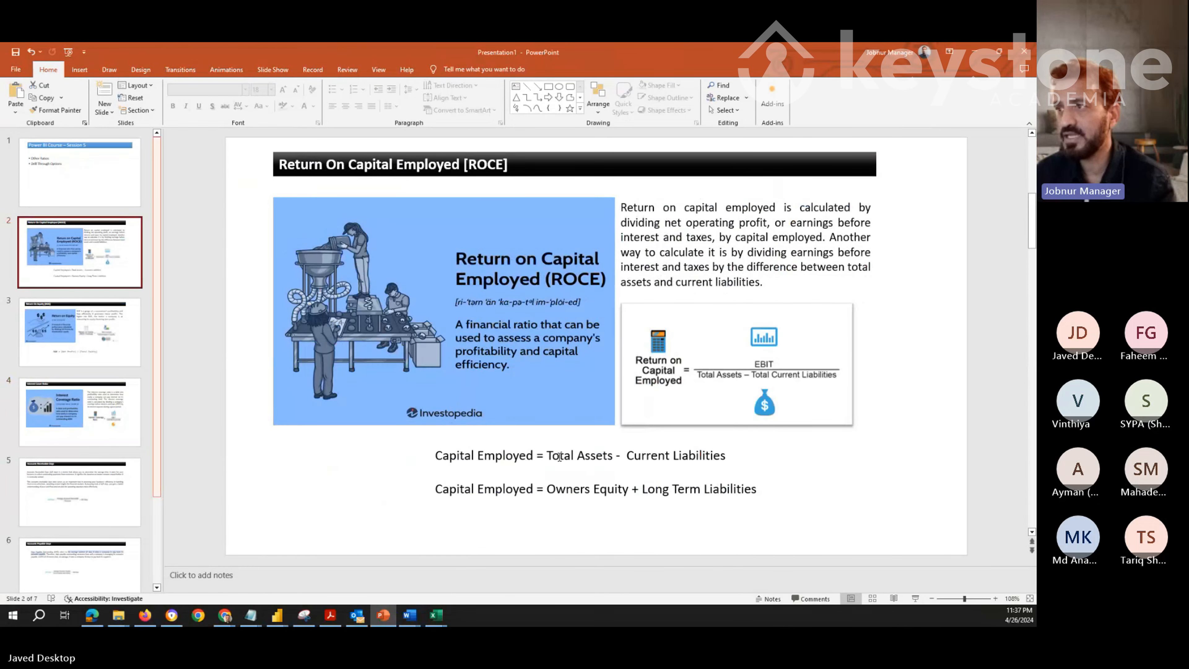
pyautogui.moveTo(547, 488); pyautogui.dragTo(780, 488)
pyautogui.click(551, 455)
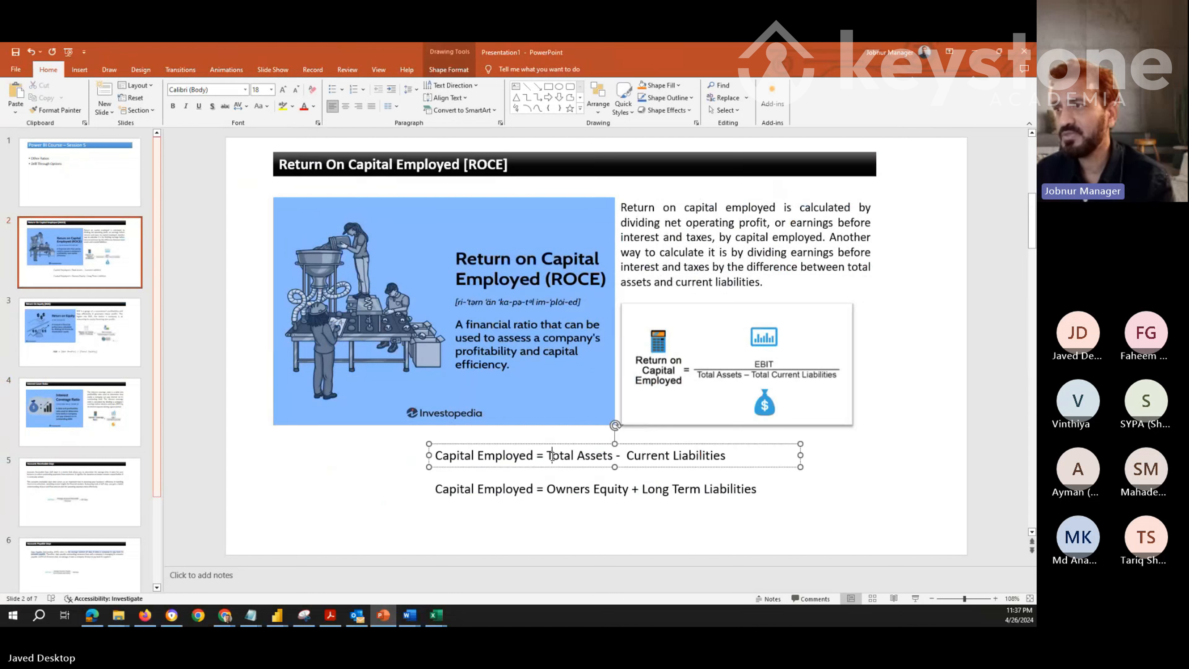
pyautogui.moveTo(548, 456); pyautogui.dragTo(726, 455)
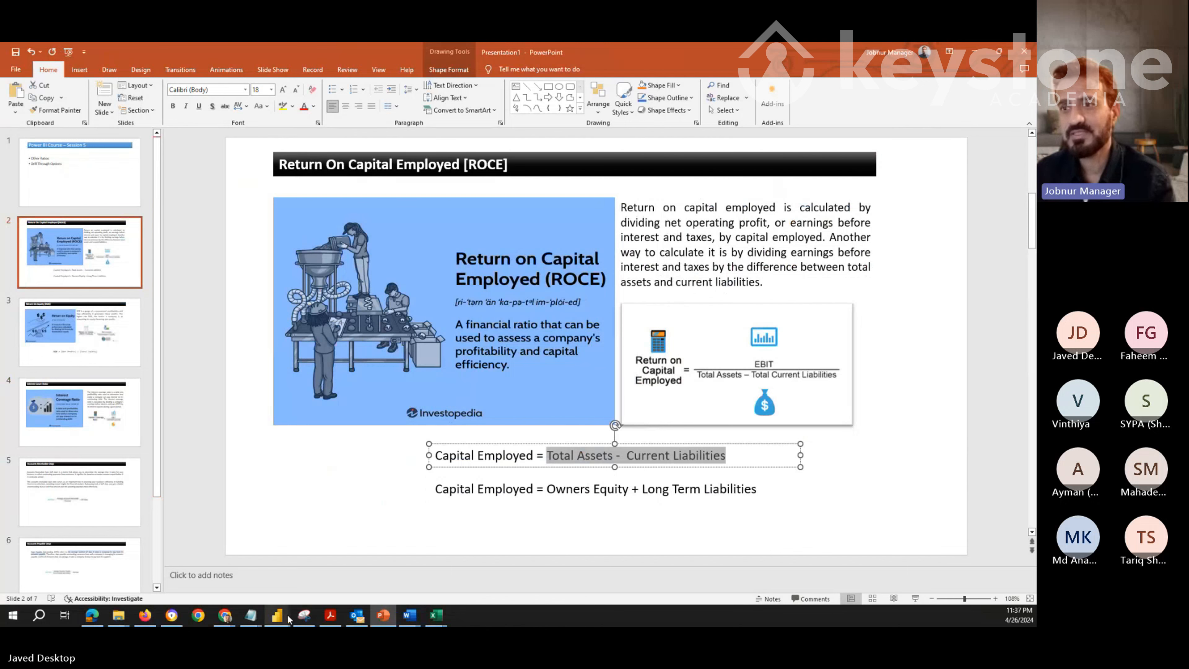
pyautogui.moveTo(286, 616)
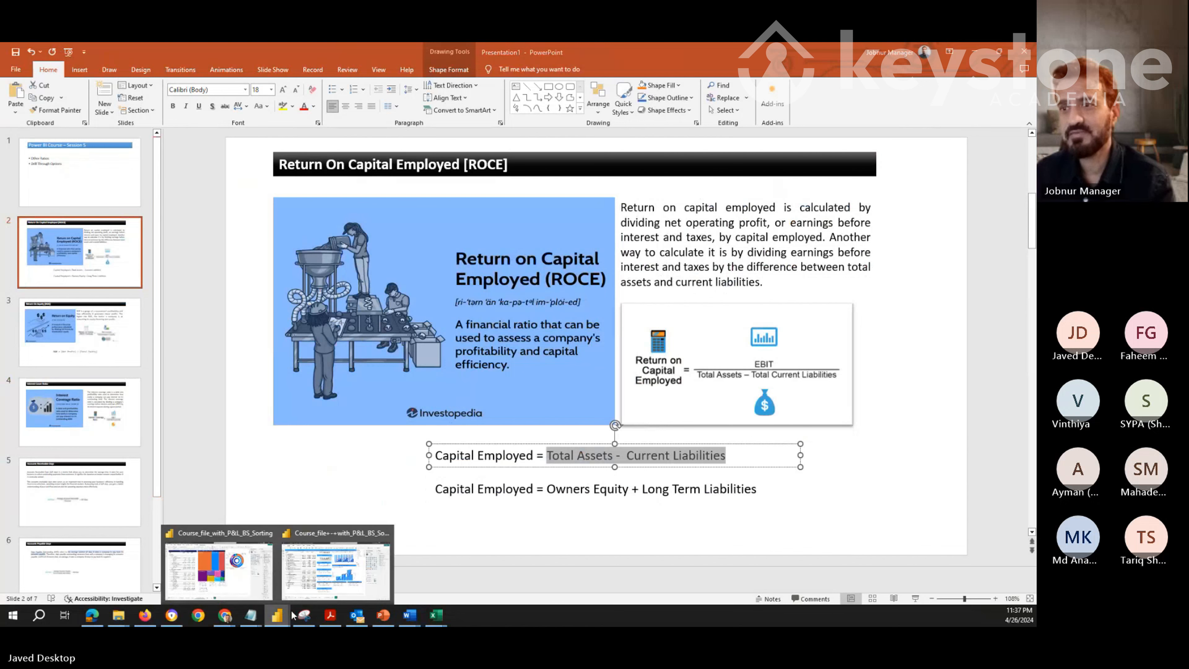
pyautogui.click(247, 588)
pyautogui.scroll(-3, 983, 324)
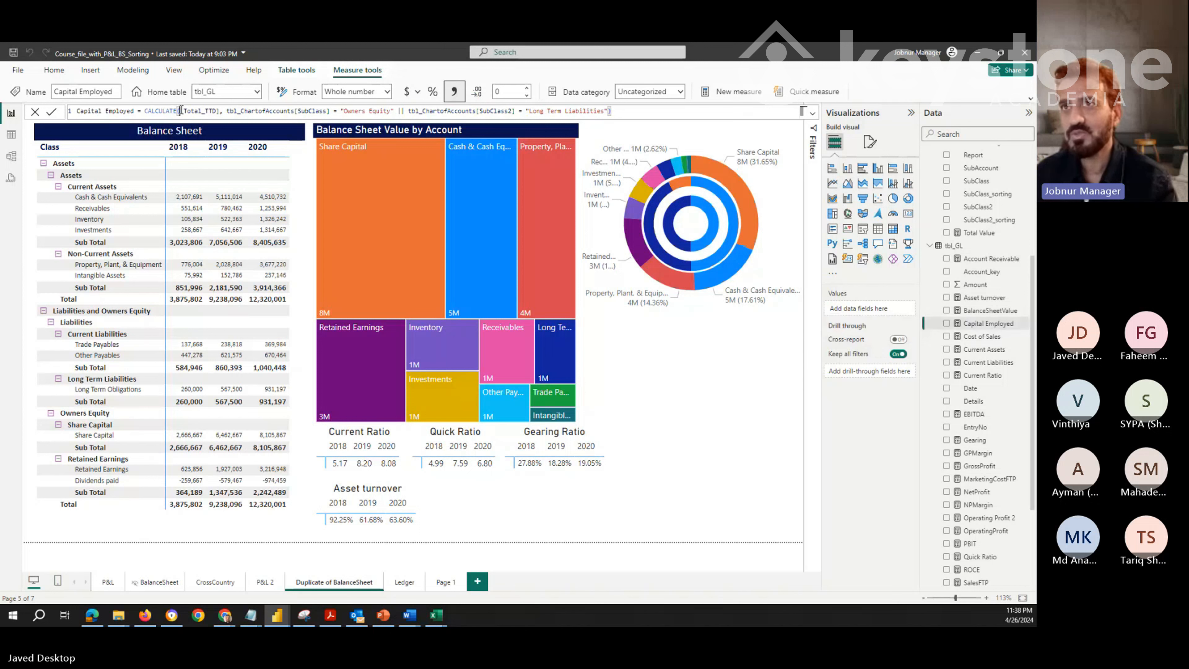
# Examine the Capital Employed formula's Total_TTD expression, its SubClass and SubClass2 conditions, and the || operator joining them
pyautogui.moveTo(180, 111); pyautogui.dragTo(247, 112)
pyautogui.click(229, 111)
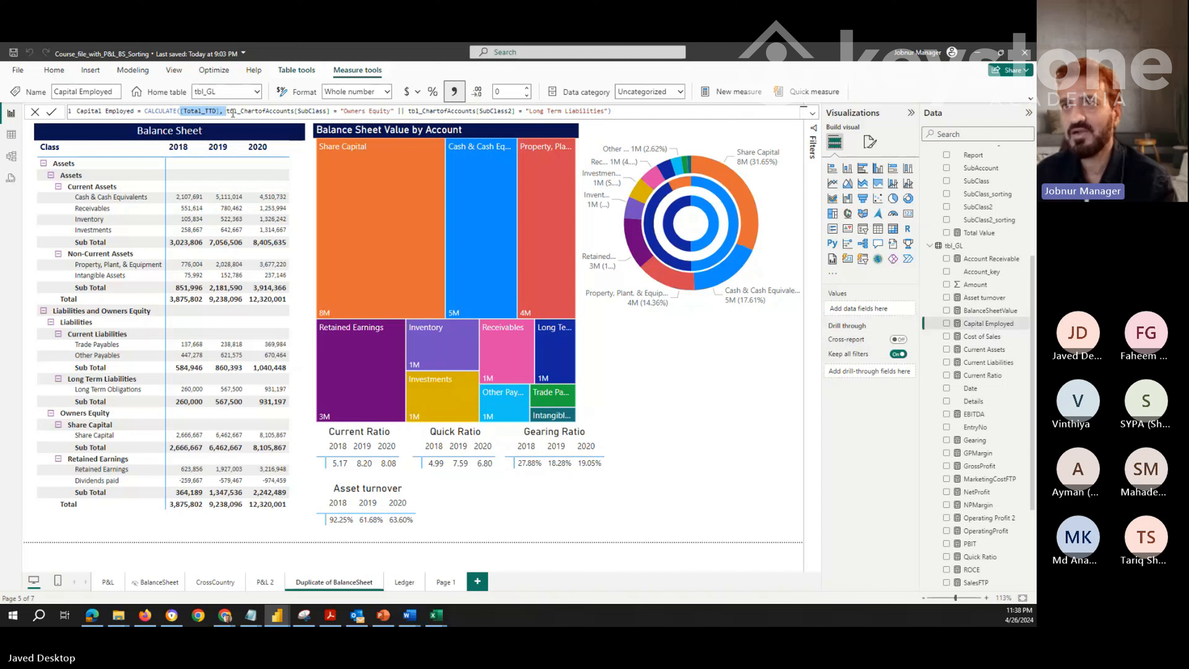
pyautogui.doubleClick(300, 111)
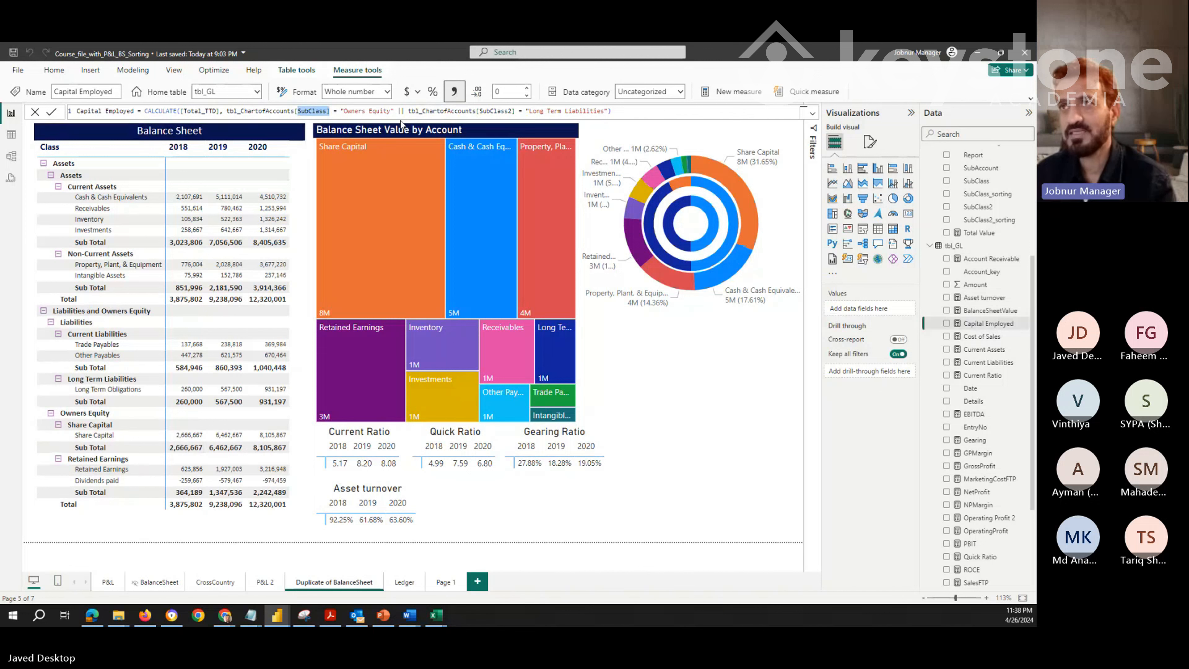
pyautogui.doubleClick(400, 111)
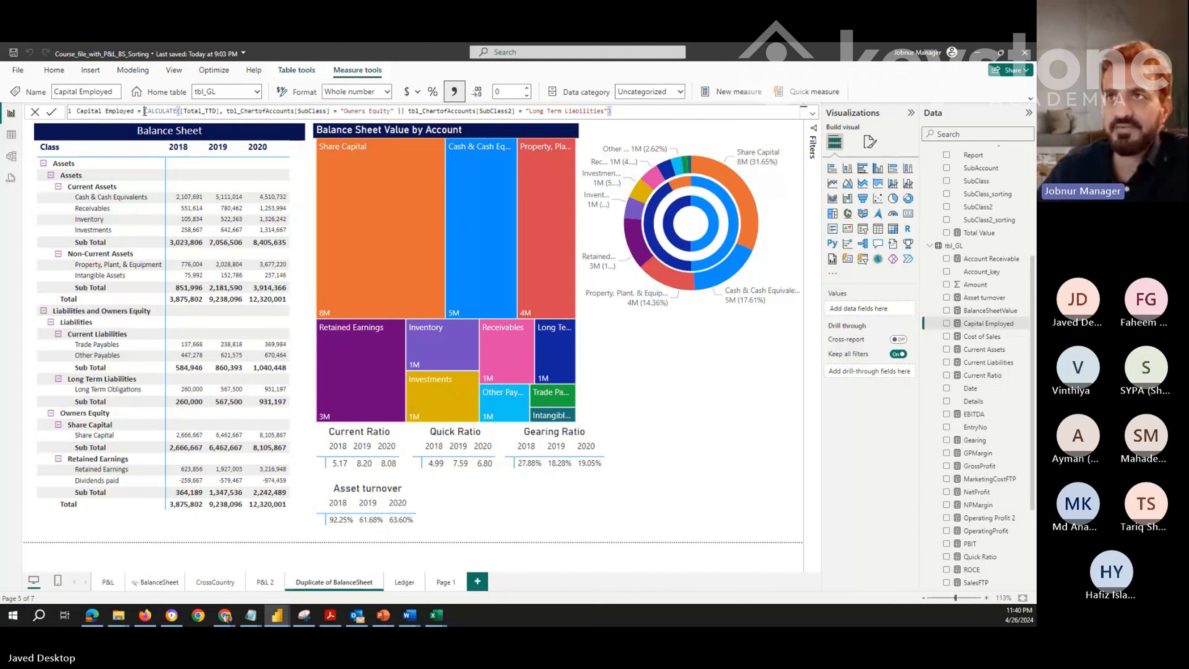
pyautogui.moveTo(144, 111); pyautogui.dragTo(177, 110)
pyautogui.click(185, 111)
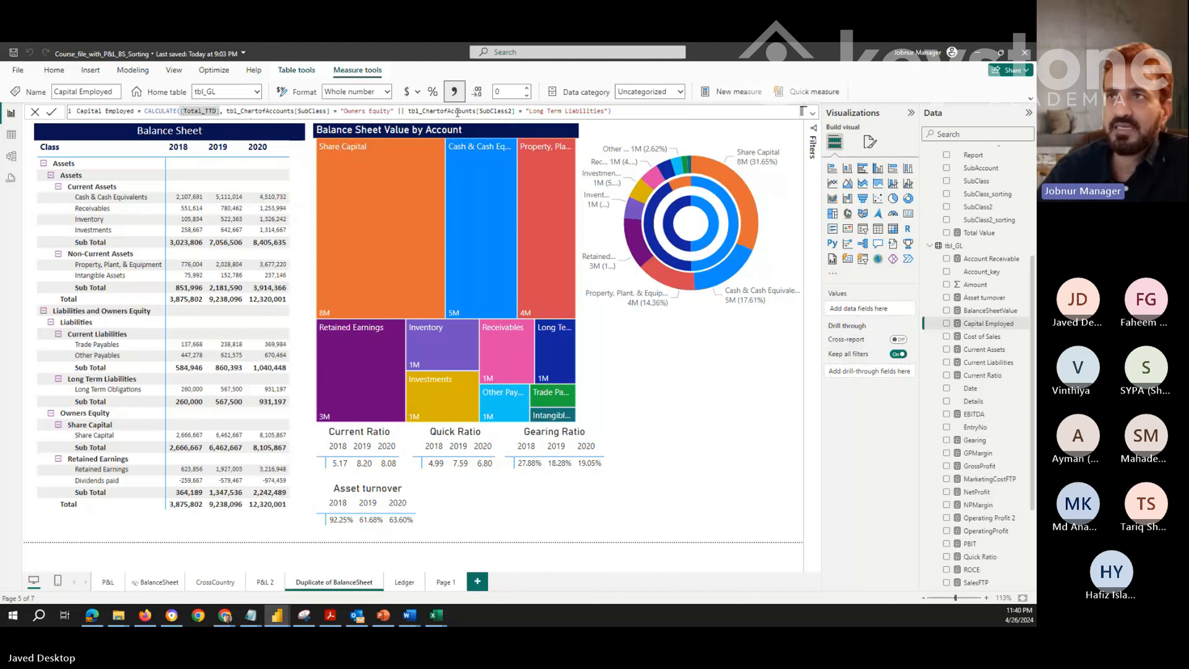
pyautogui.click(229, 112)
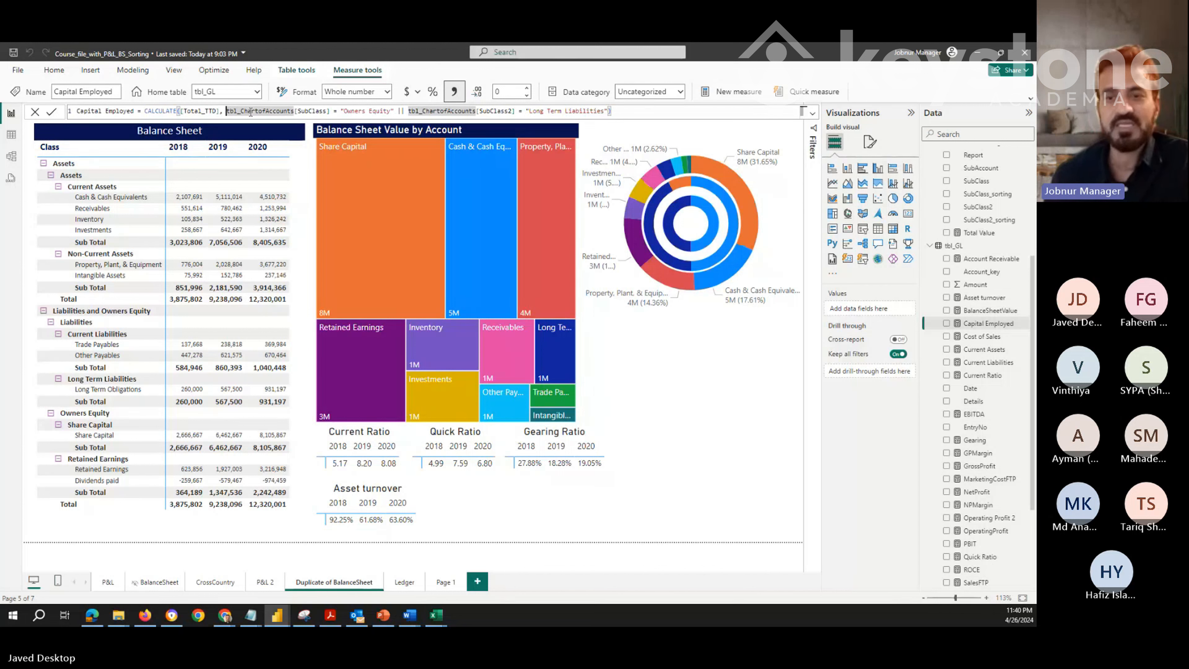
pyautogui.click(400, 112)
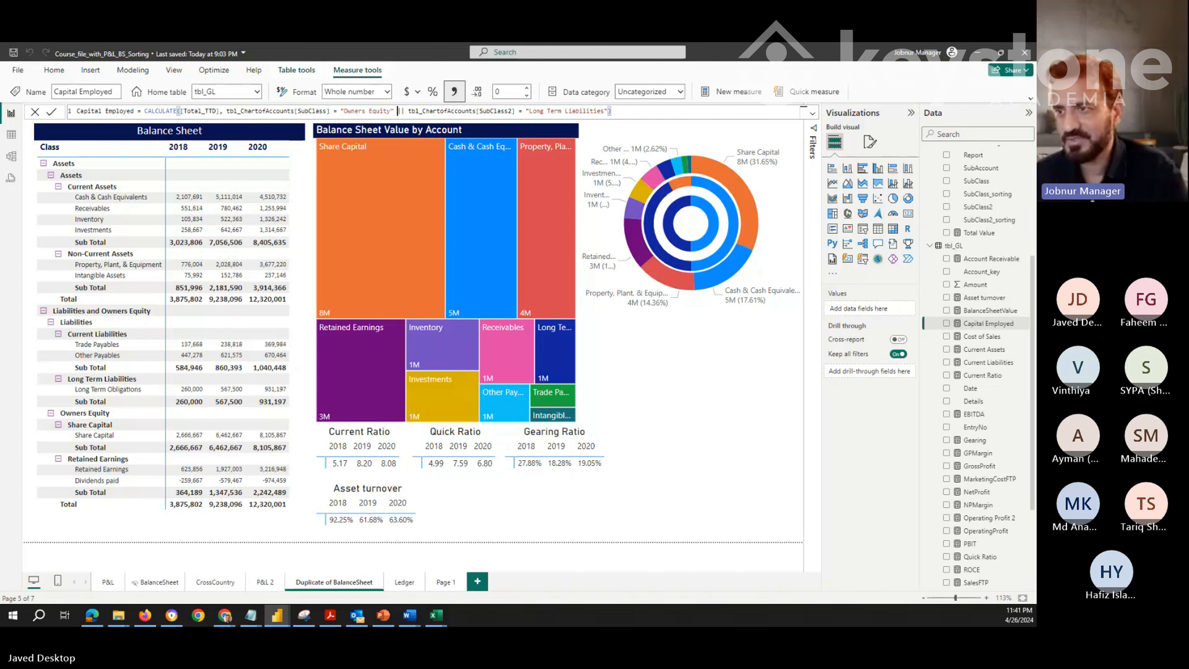
# Switch to the GL data workbook in Excel, bring its window fully into view and add a new worksheet after Session 5
pyautogui.moveTo(436, 615)
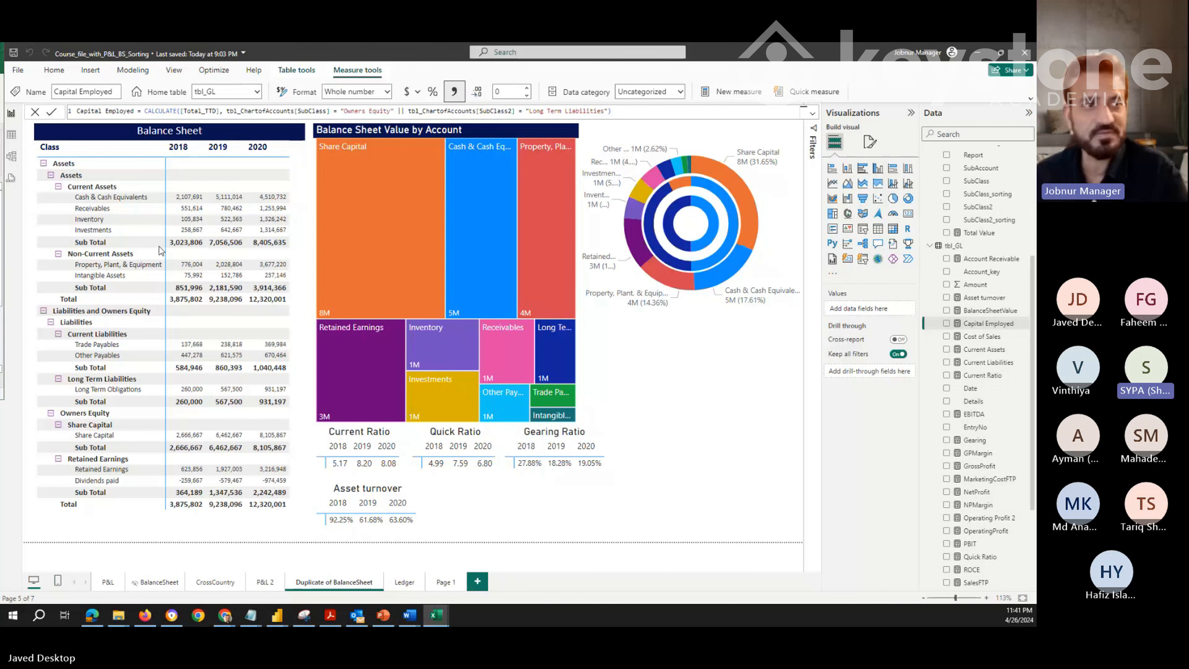
pyautogui.moveTo(1, 52); pyautogui.dragTo(284, 117)
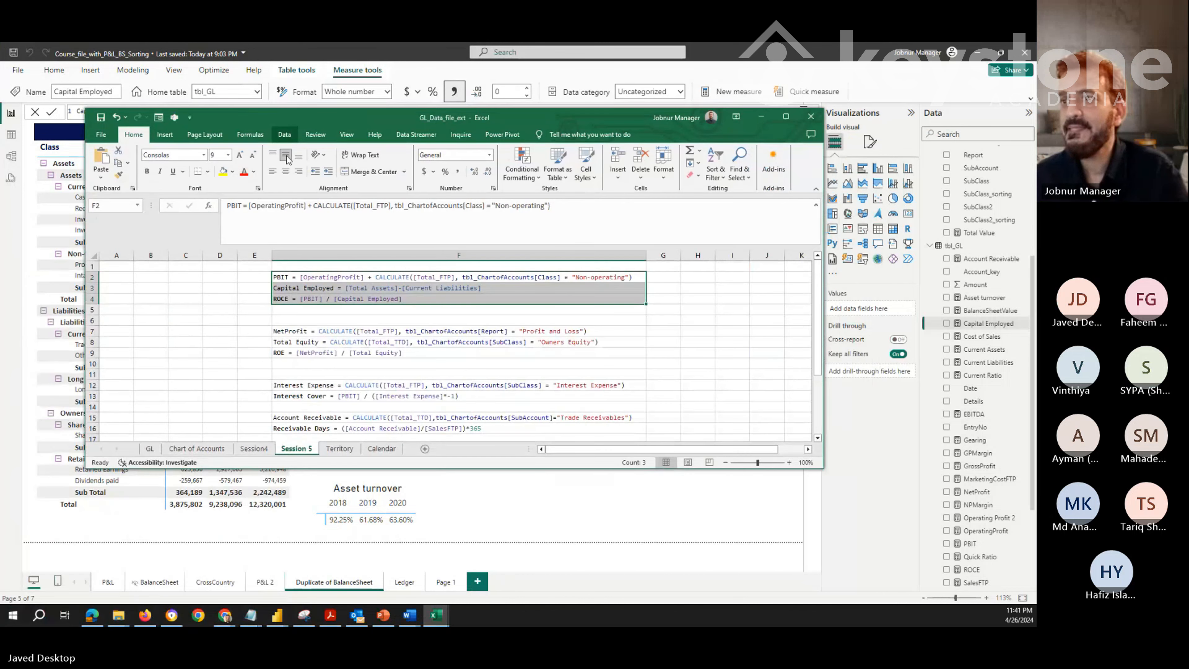
pyautogui.click(425, 448)
# Enter the column headers Student in H2 and Marks in I2 of the new sheet
pyautogui.click(347, 279)
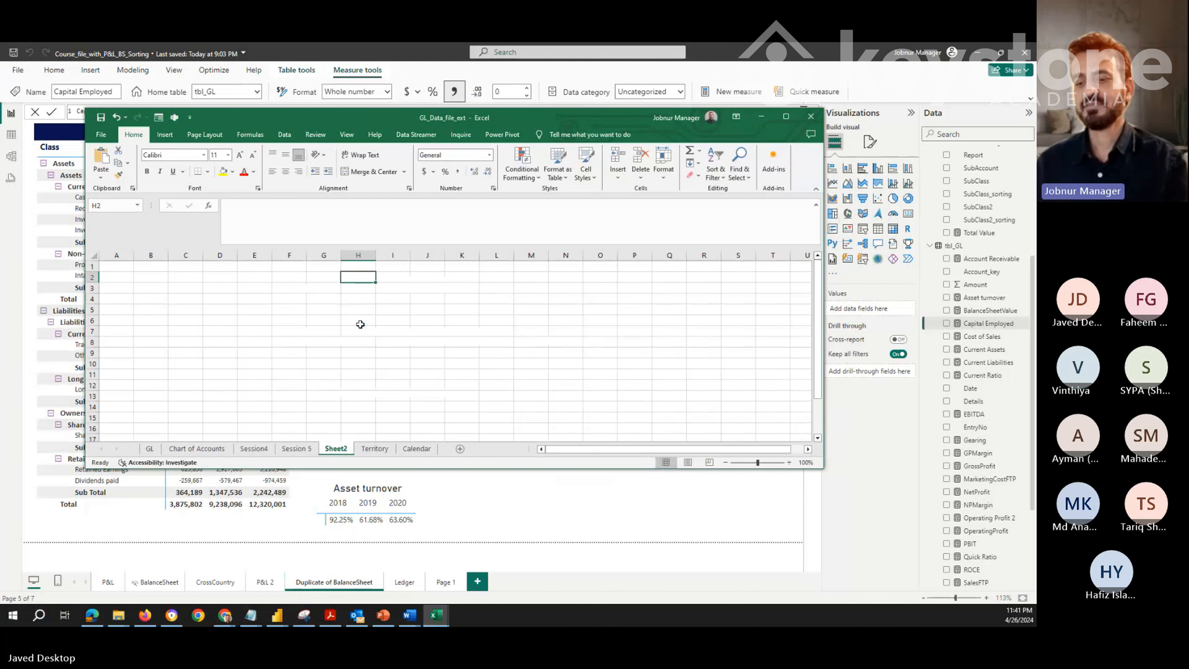
pyautogui.write('Student')
pyautogui.press('Return')
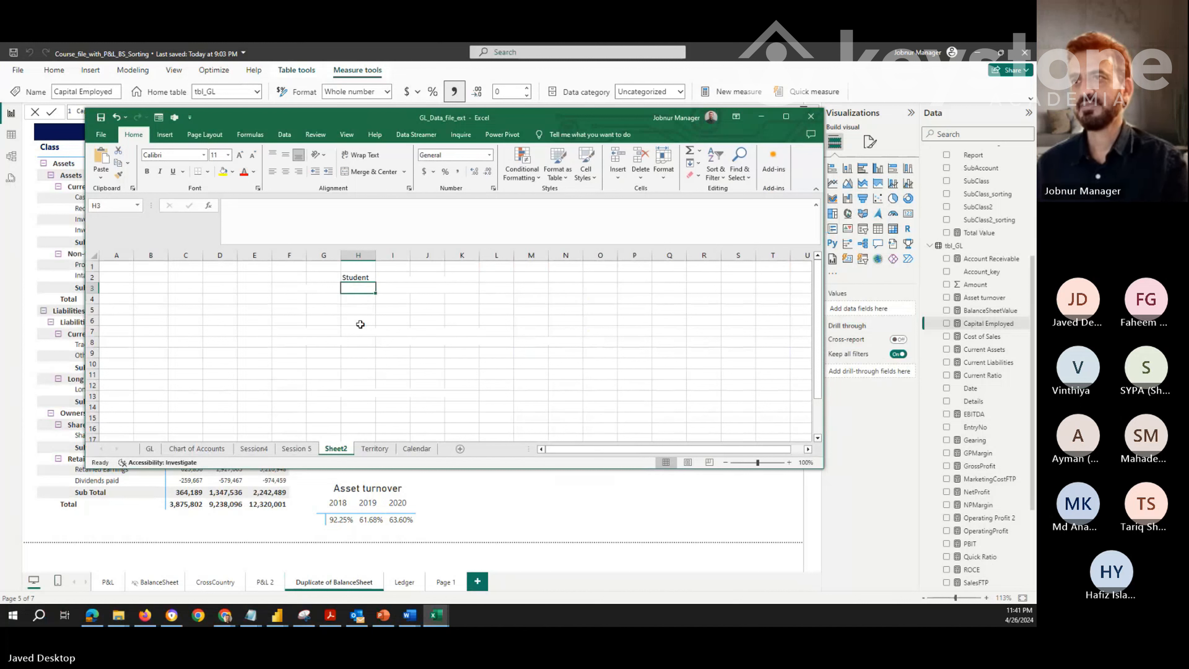
pyautogui.press('Up')
pyautogui.press('Right')
pyautogui.write('M')
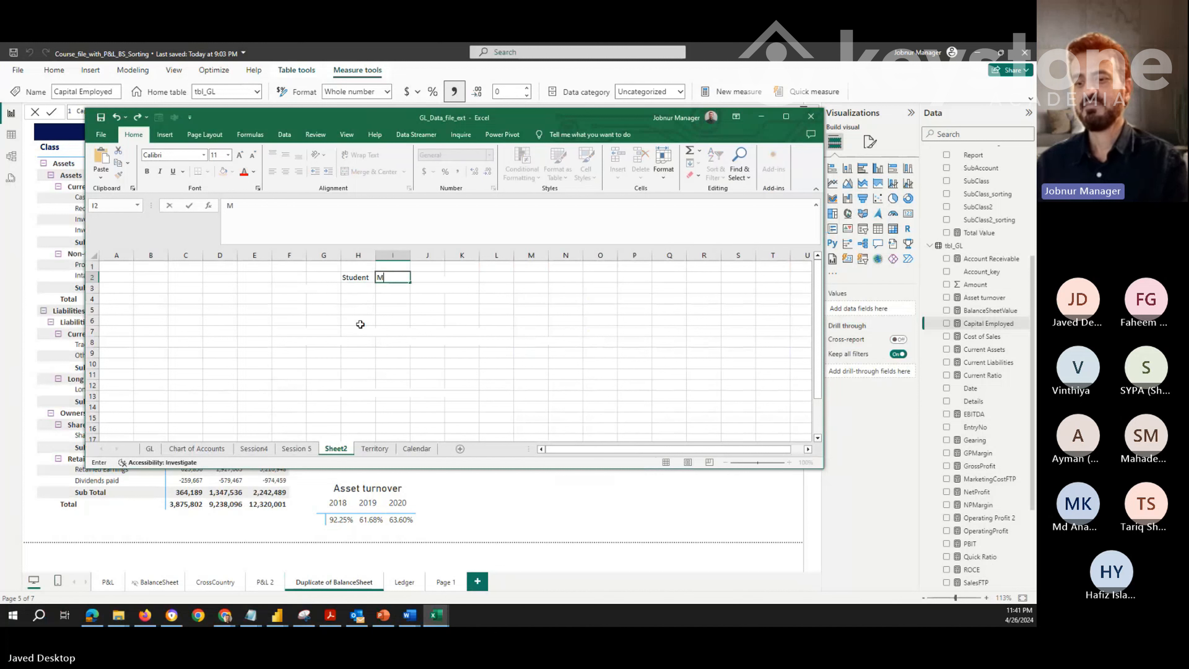
pyautogui.write('arks')
pyautogui.press('Return')
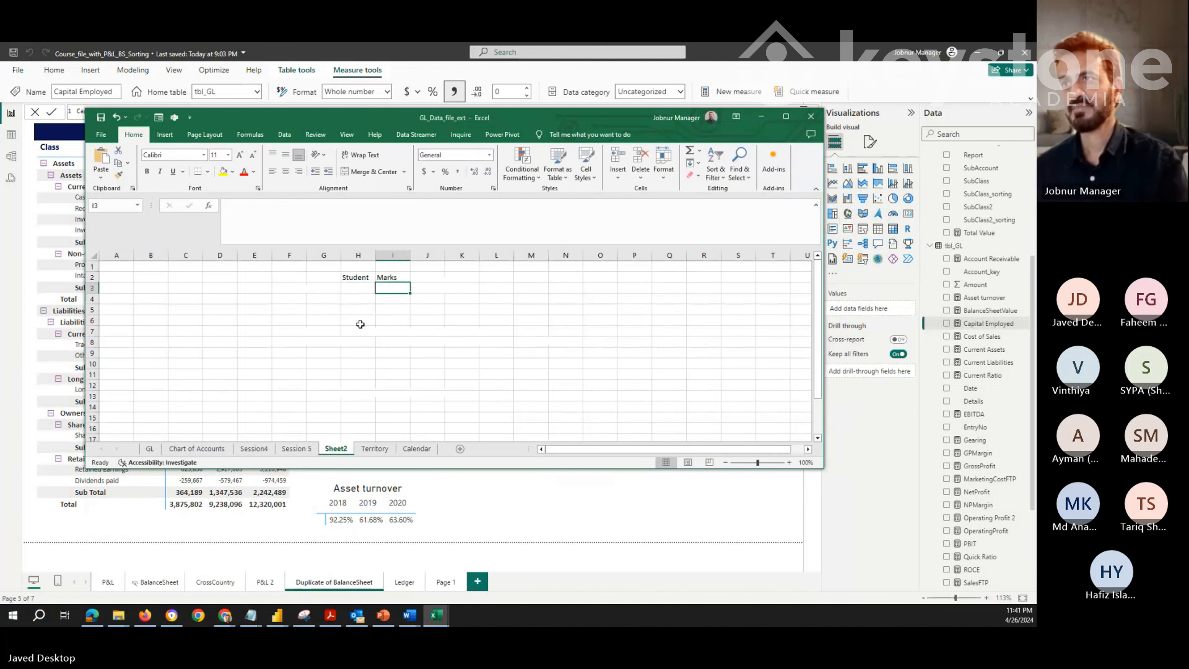
# Enter the first two students' names in H3 and H4, with marks of 80 and 90 in column I
pyautogui.press('Left')
pyautogui.write('Javed')
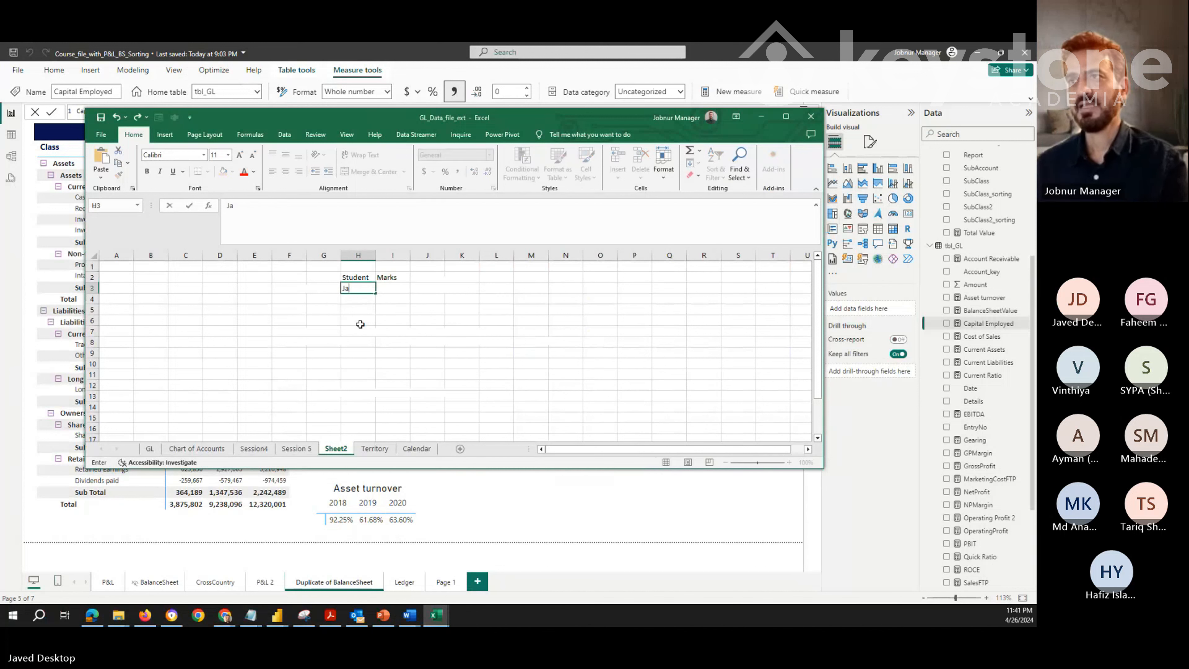
pyautogui.press('Tab')
pyautogui.write('80')
pyautogui.press('Return')
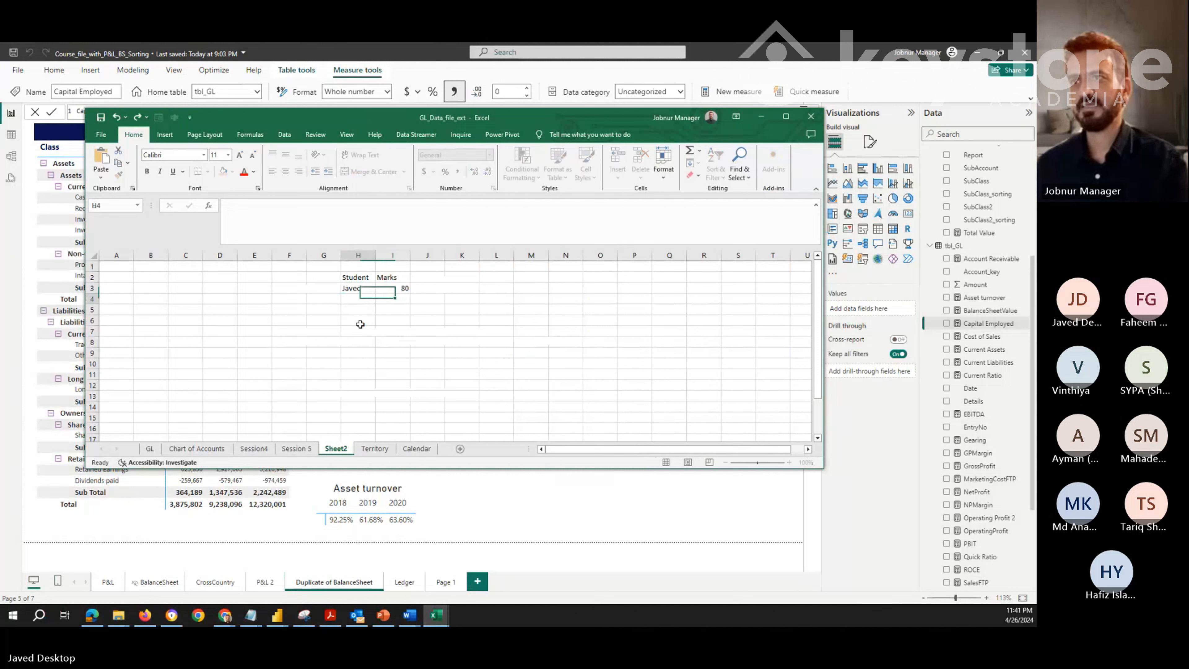
pyautogui.write('Shyam')
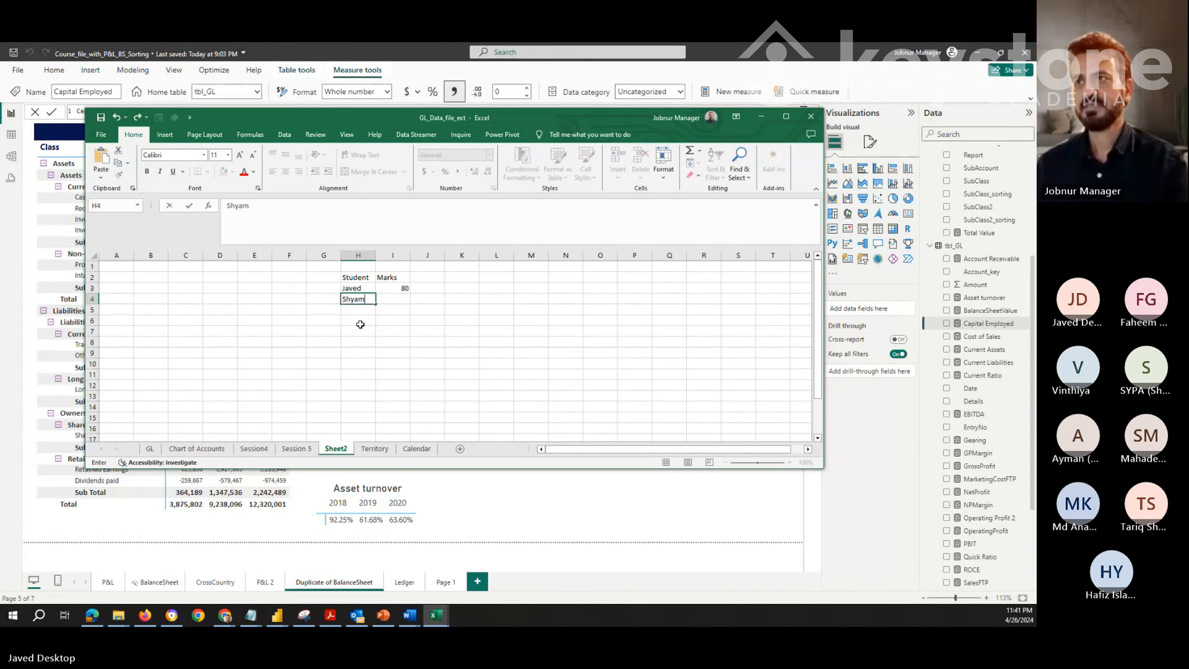
pyautogui.press('Tab')
pyautogui.write('90')
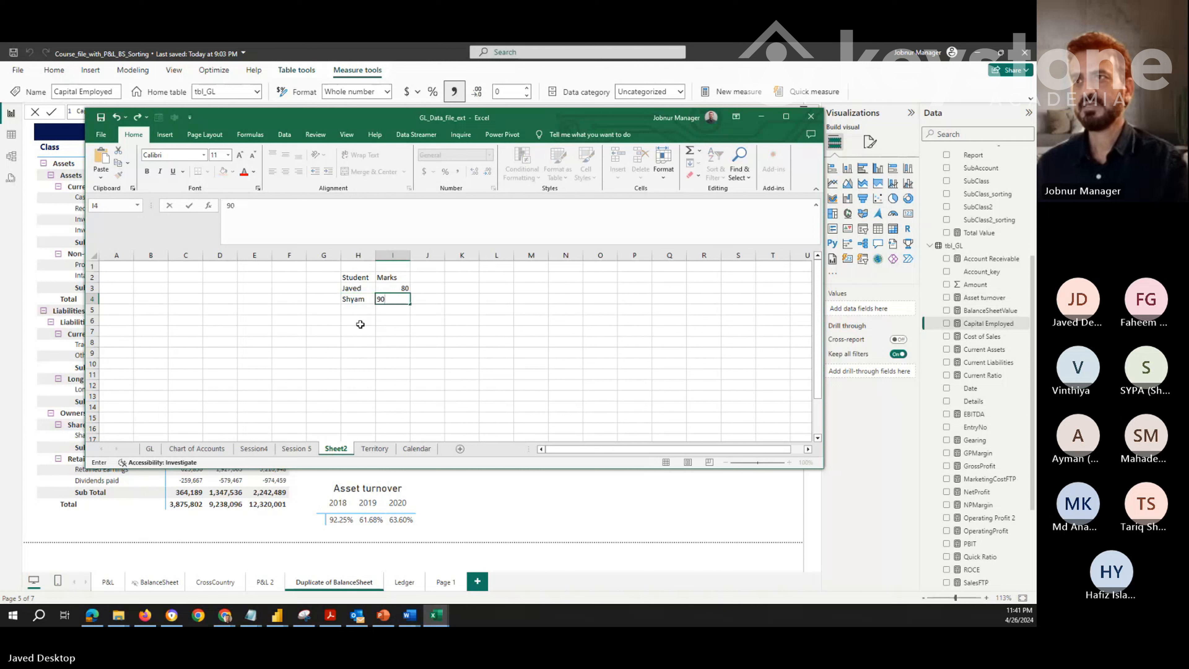
pyautogui.press('Return')
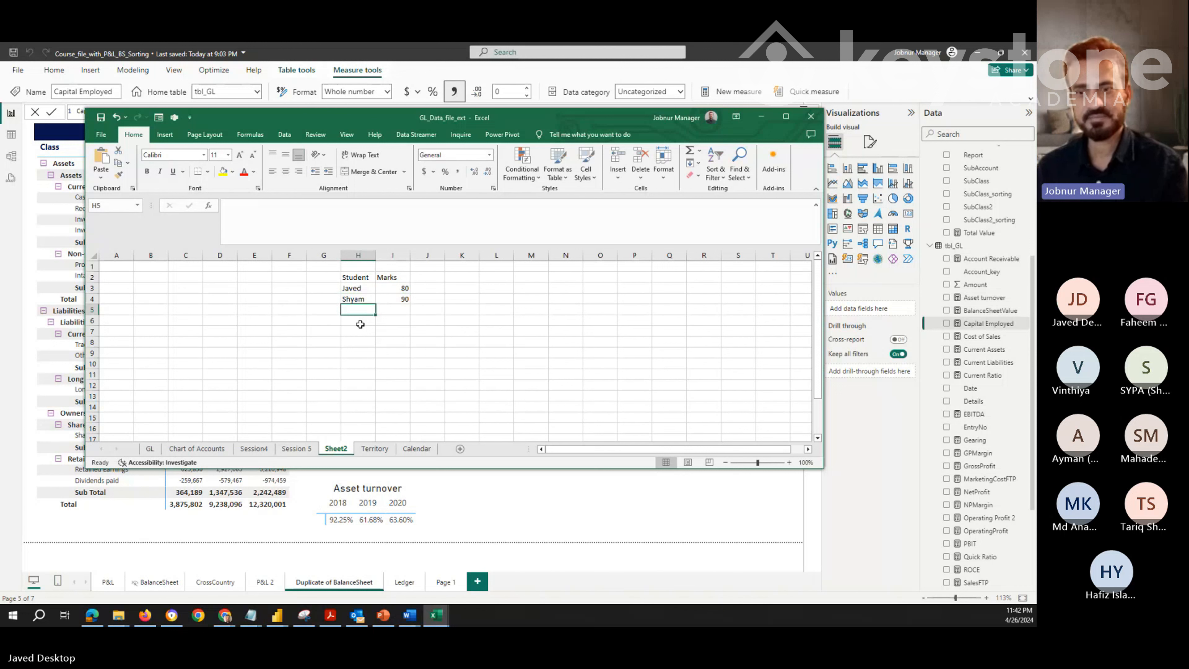
# Add the third and fourth students' names in H5 and H6, with marks of 70 and 50
pyautogui.write('Ayman')
pyautogui.press('Tab')
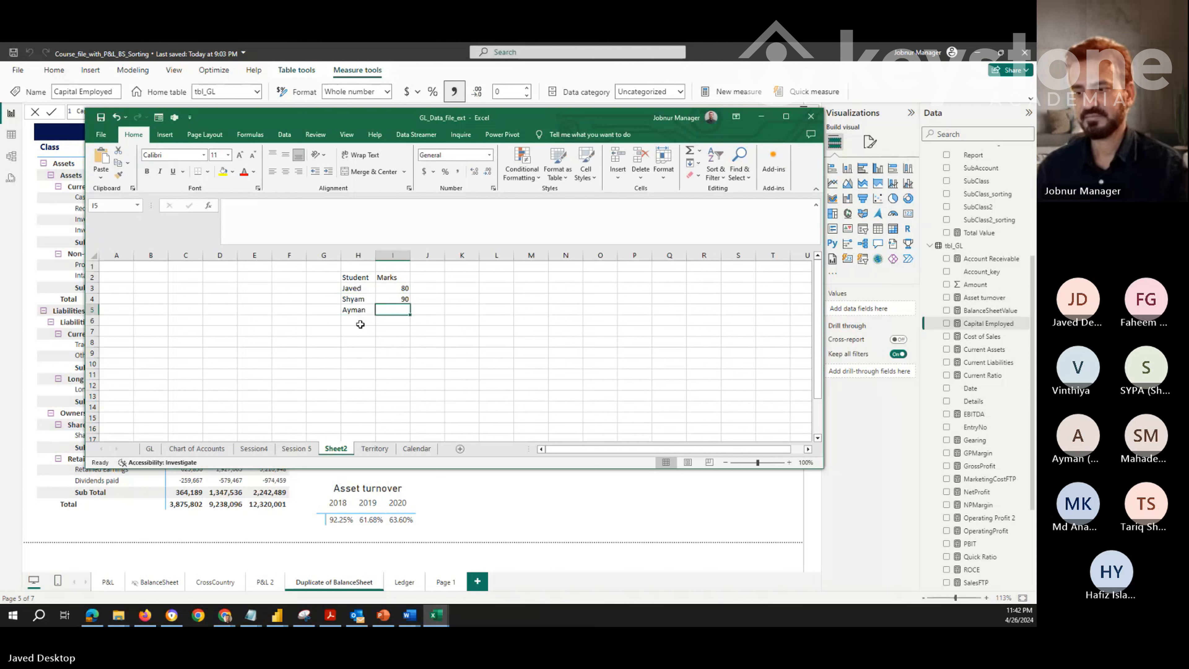
pyautogui.write('70')
pyautogui.press('Return')
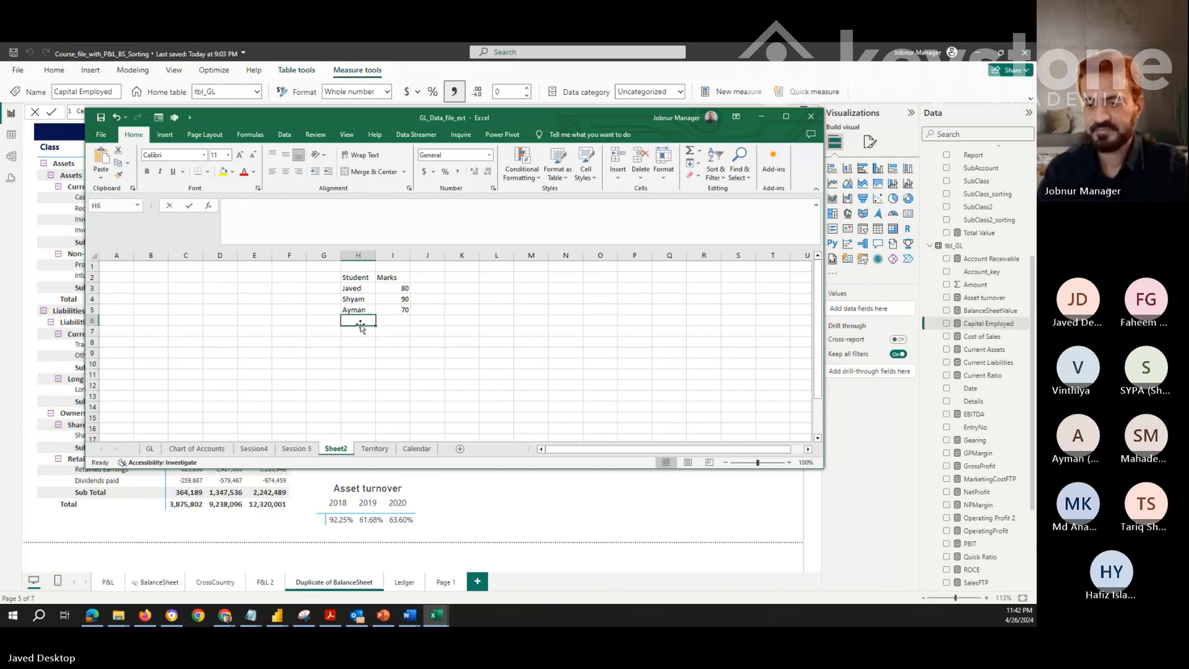
pyautogui.write('Hafiz')
pyautogui.press('Tab')
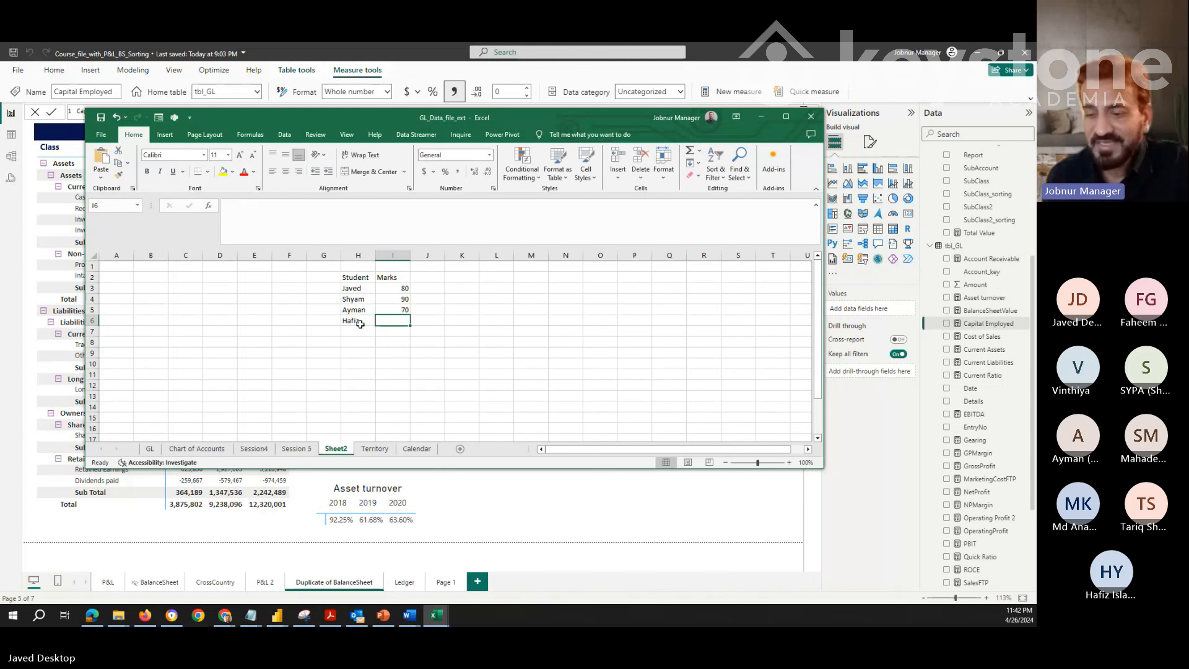
pyautogui.write('5')
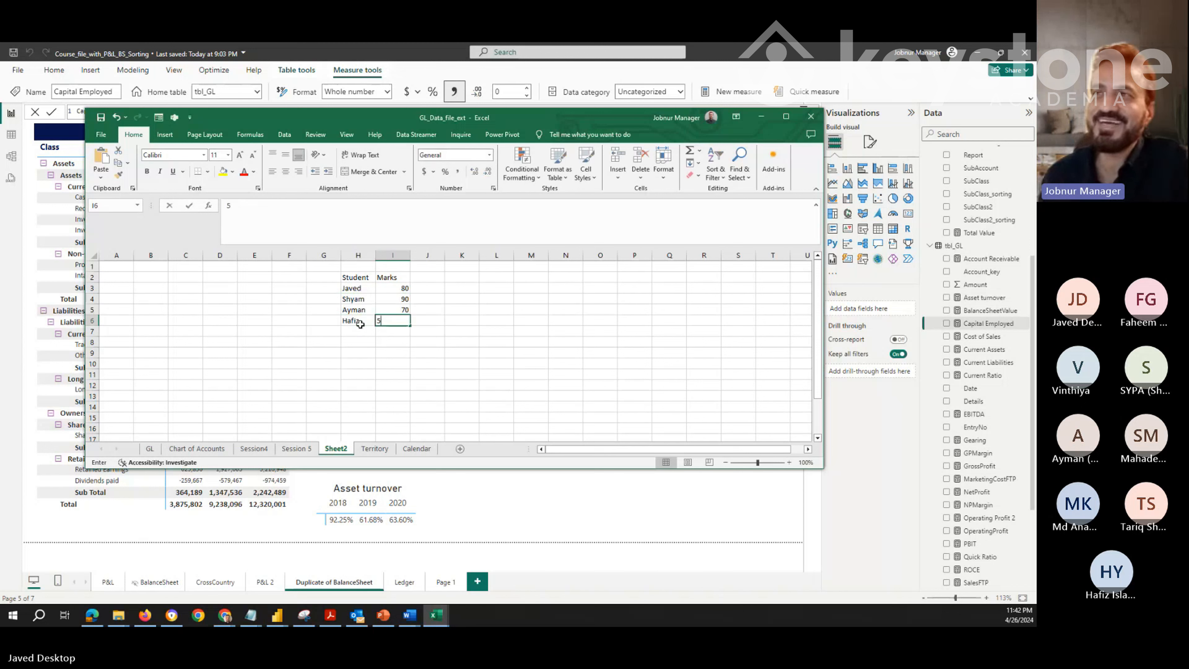
pyautogui.write('0')
pyautogui.press('Return')
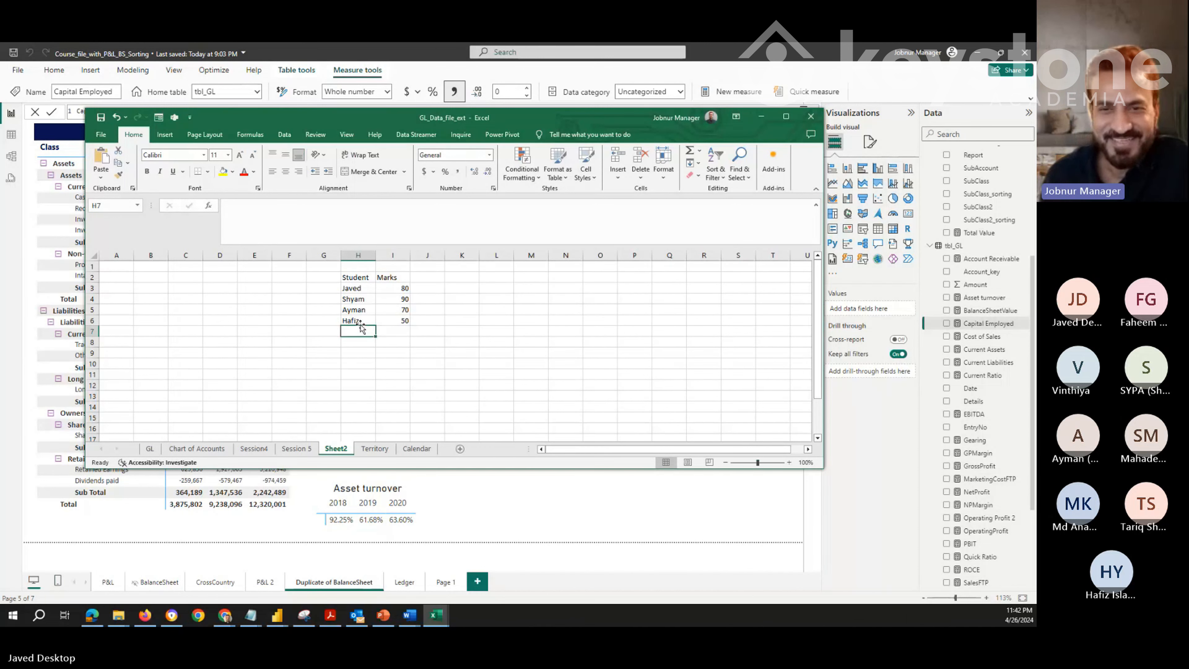
# Add the fifth student's name in H7 with a mark of 60 in I7
pyautogui.write('Fahe')
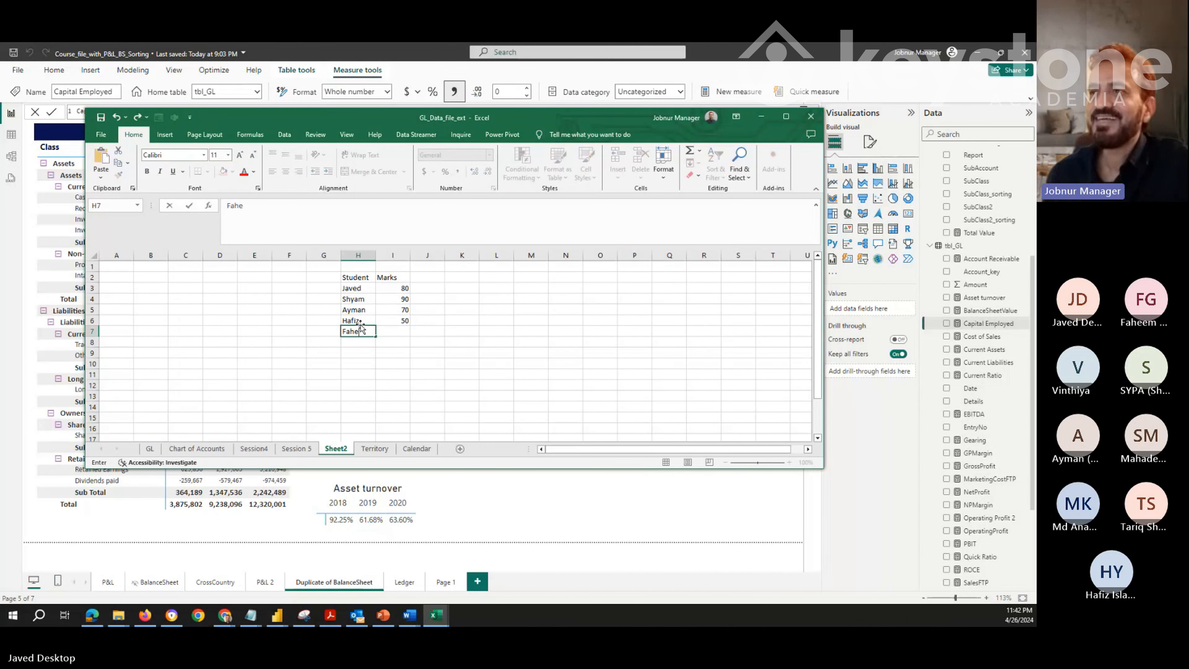
pyautogui.write('em')
pyautogui.press('Tab')
pyautogui.write('60')
pyautogui.press('Tab')
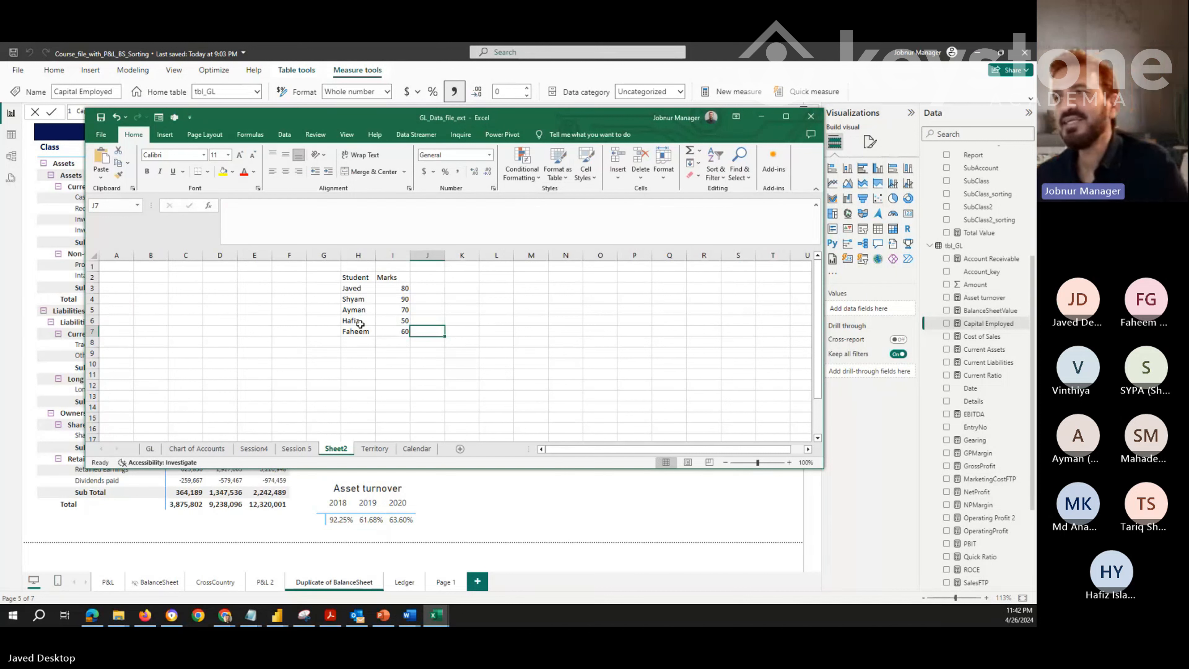
# Add a Grade column header in J2 beside Marks
pyautogui.click(428, 277)
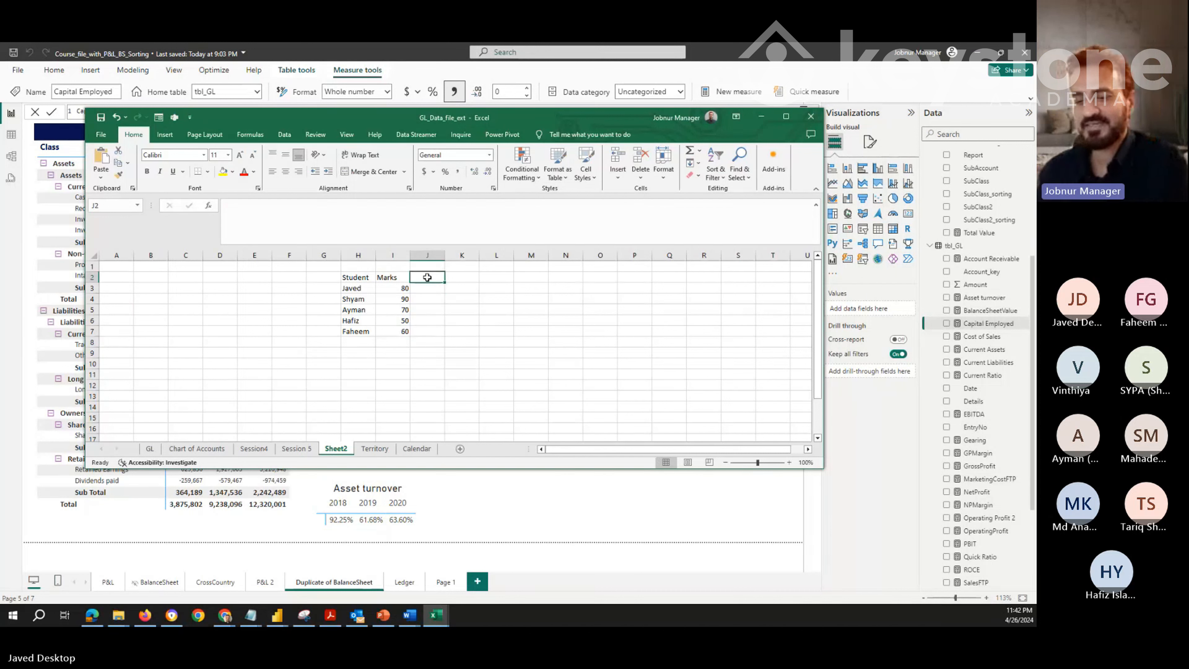
pyautogui.write('Grade')
pyautogui.press('Return')
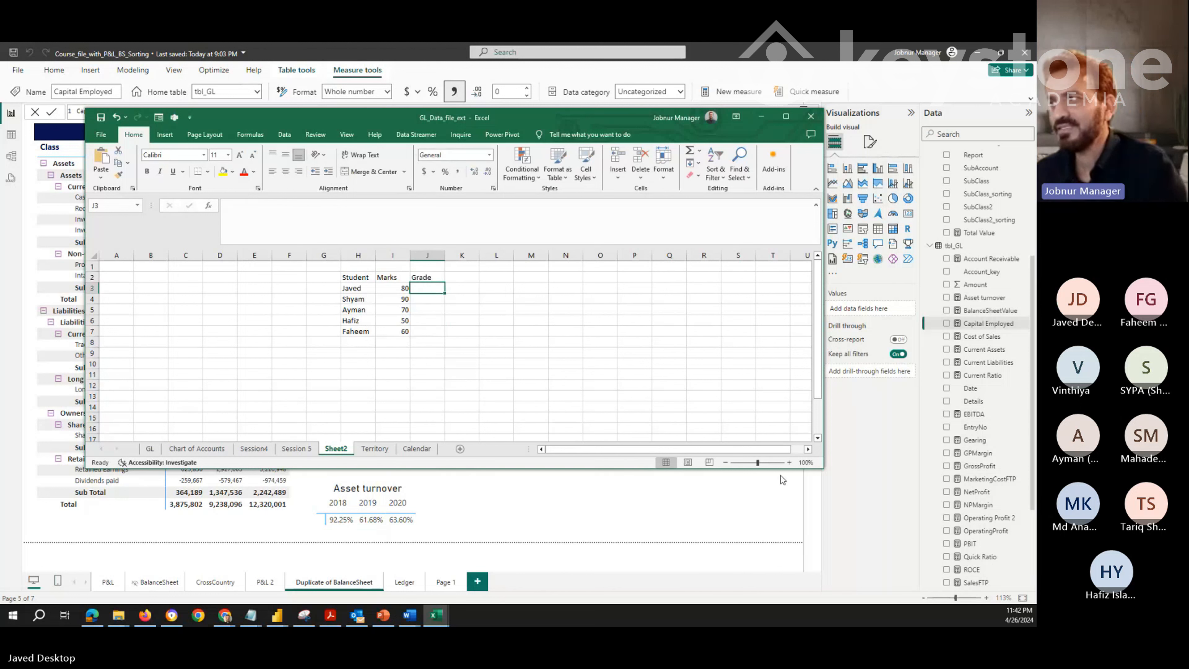
# Fill in the grades a, a, c, d and c for the five students in J3 through J7
pyautogui.click(790, 462)
pyautogui.click(789, 462)
pyautogui.click(789, 463)
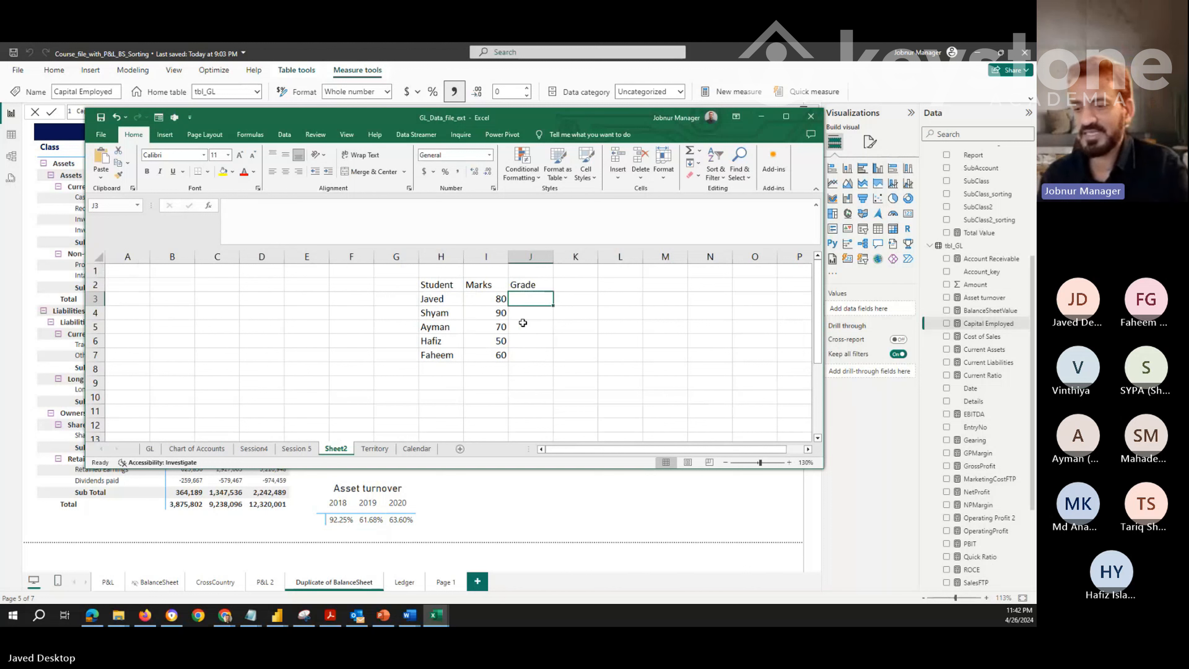
pyautogui.write('1')
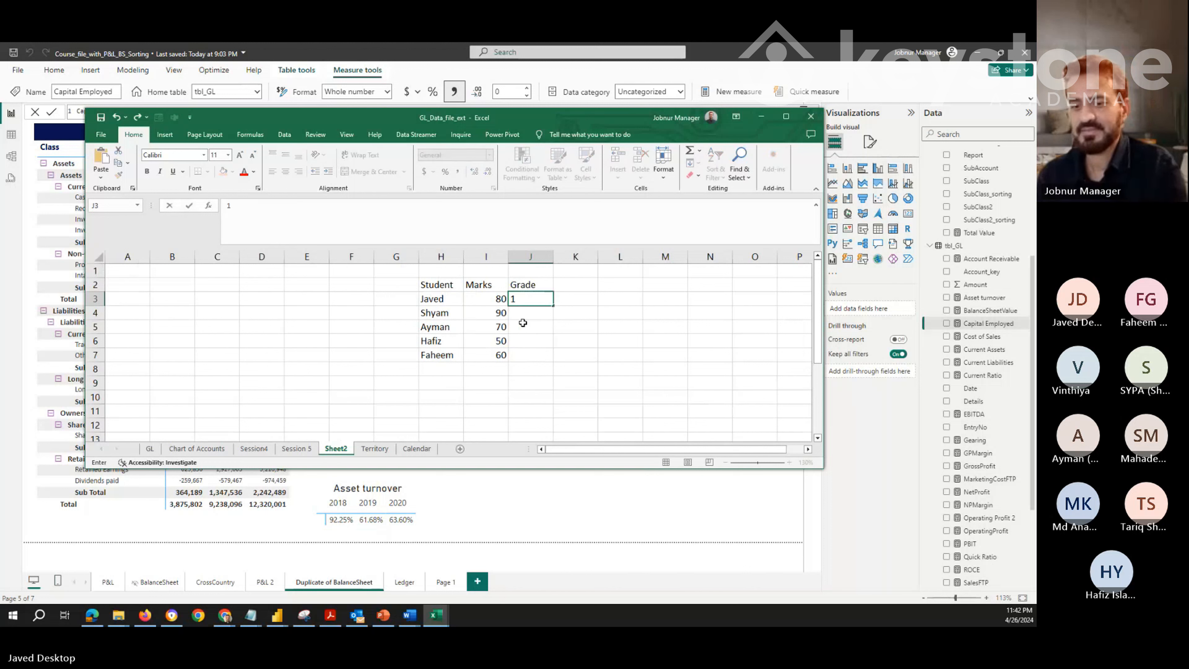
pyautogui.press('BackSpace')
pyautogui.write('a')
pyautogui.press('Return')
pyautogui.press('Return')
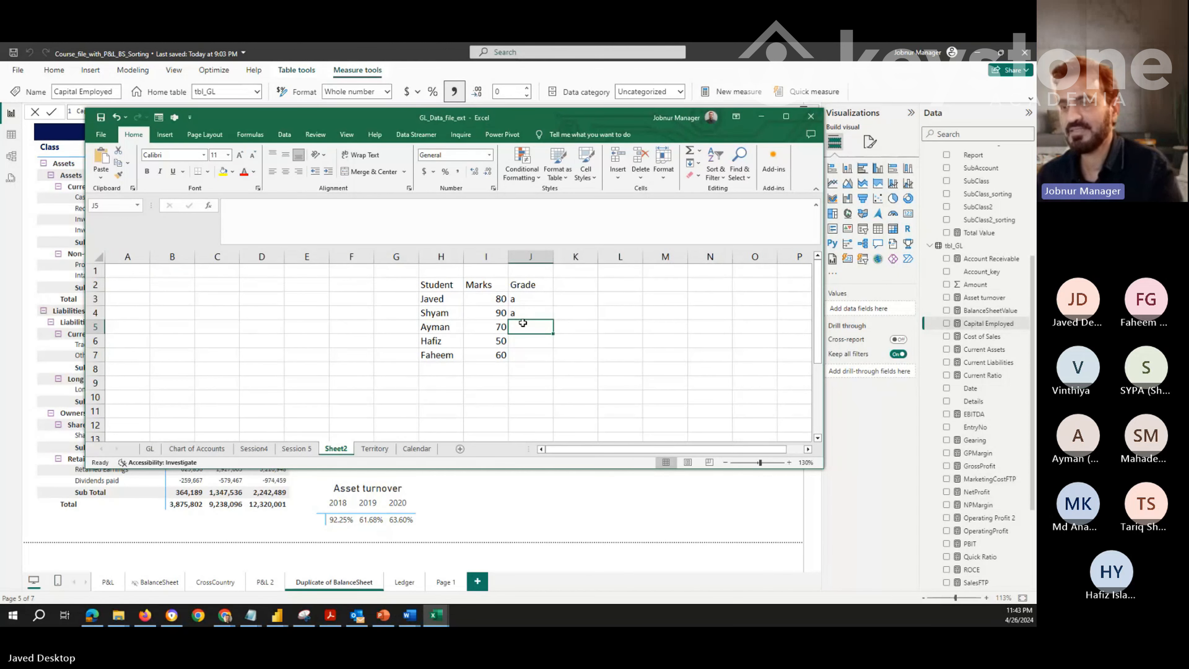
pyautogui.write('c')
pyautogui.press('Return')
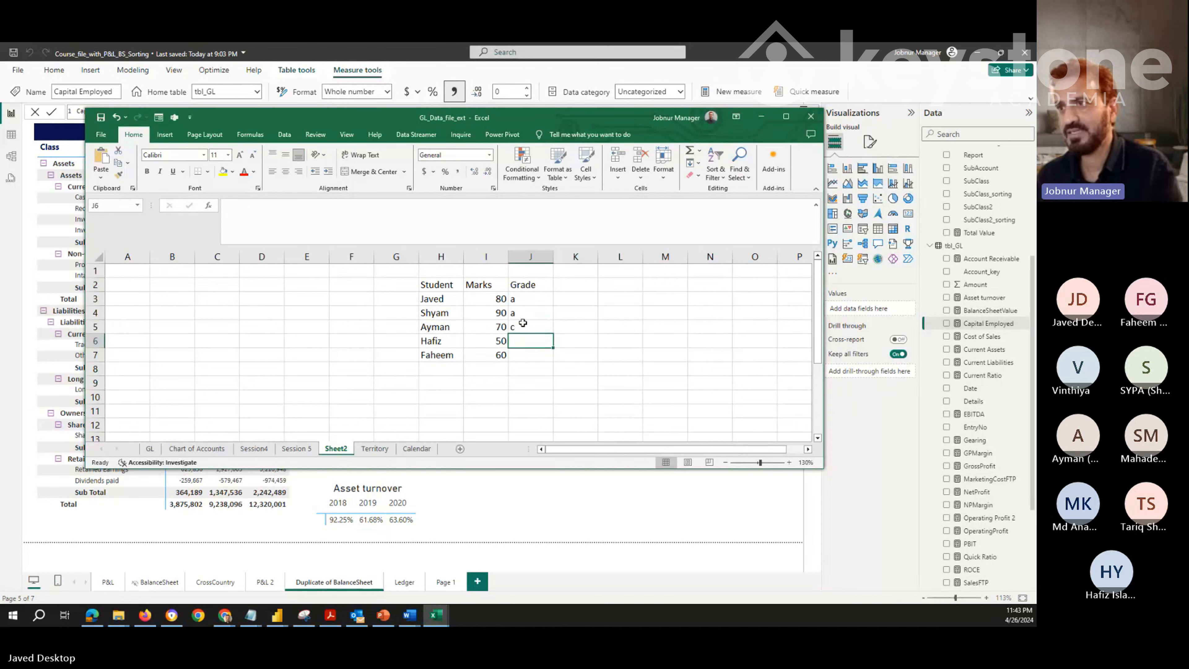
pyautogui.write('d')
pyautogui.press('Return')
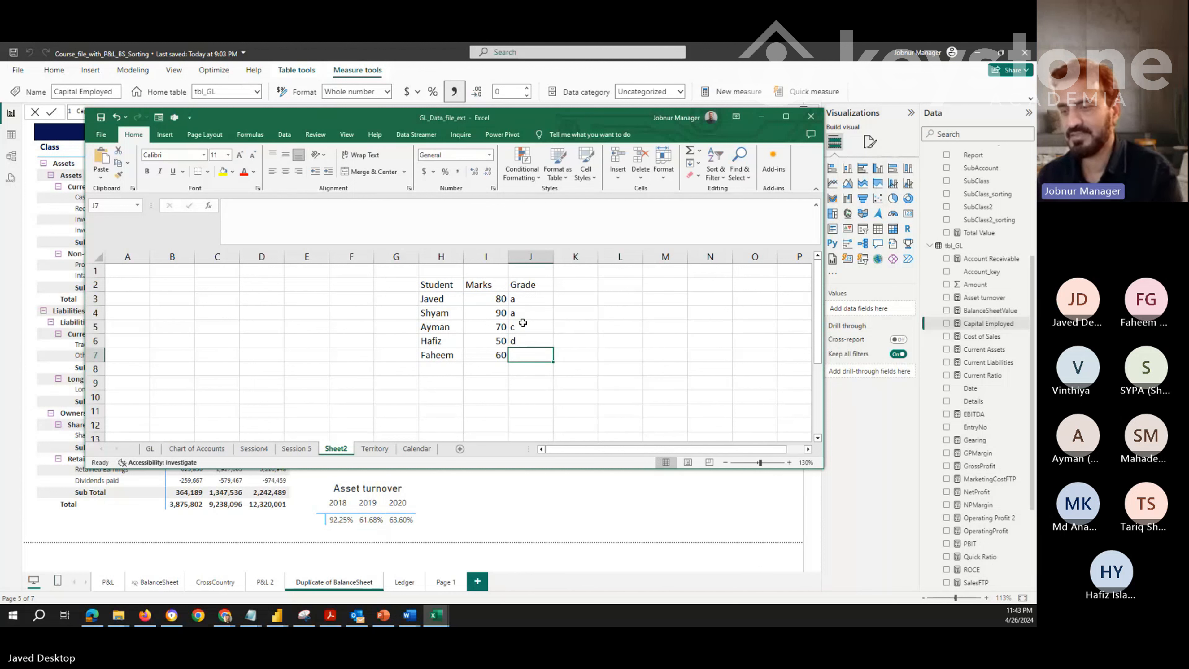
pyautogui.write('c')
pyautogui.press('Return')
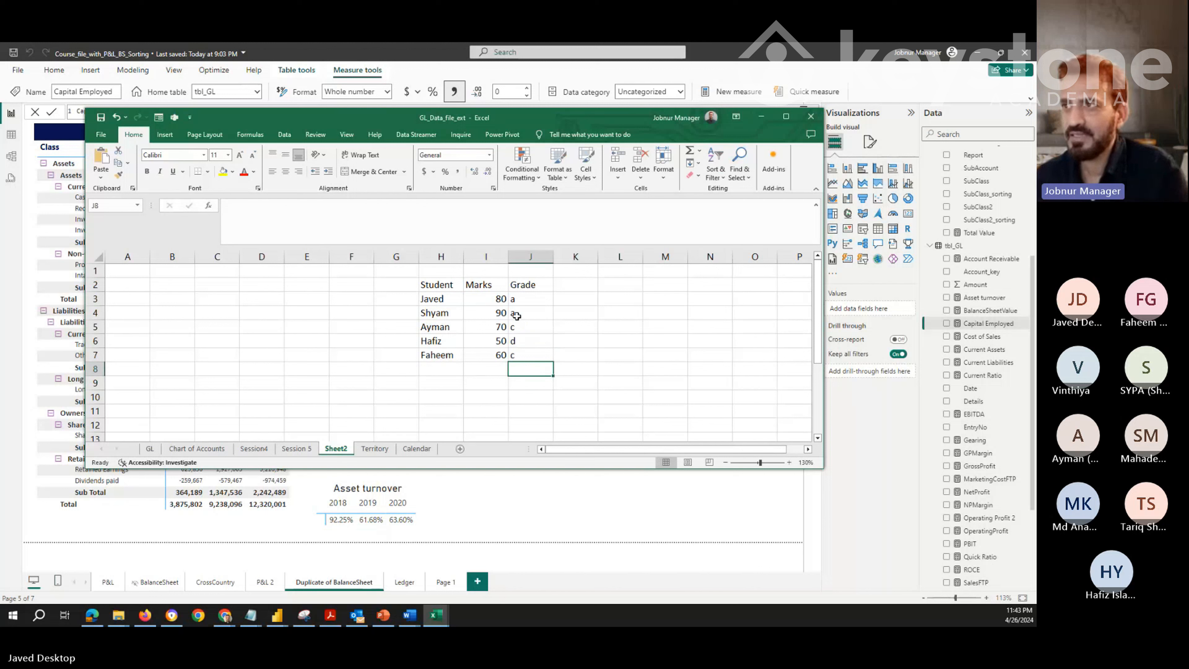
# Start an IF formula in K3 that tests whether the marks in I3 are greater than 79
pyautogui.click(520, 298)
pyautogui.click(563, 298)
pyautogui.write('=')
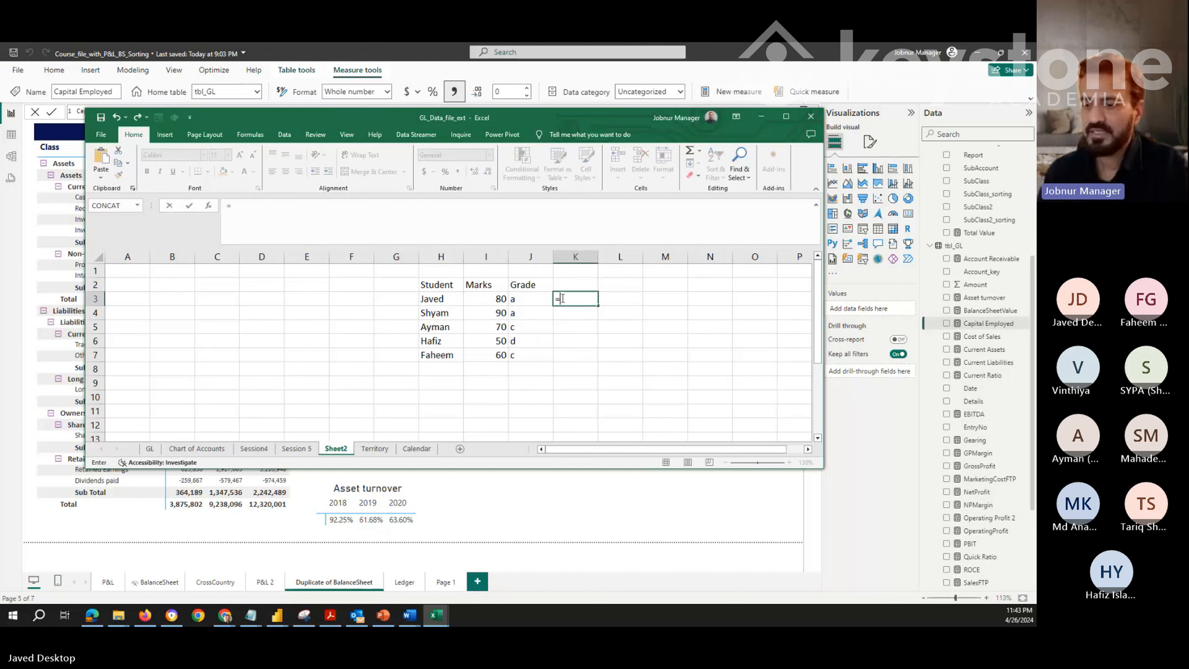
pyautogui.write('if')
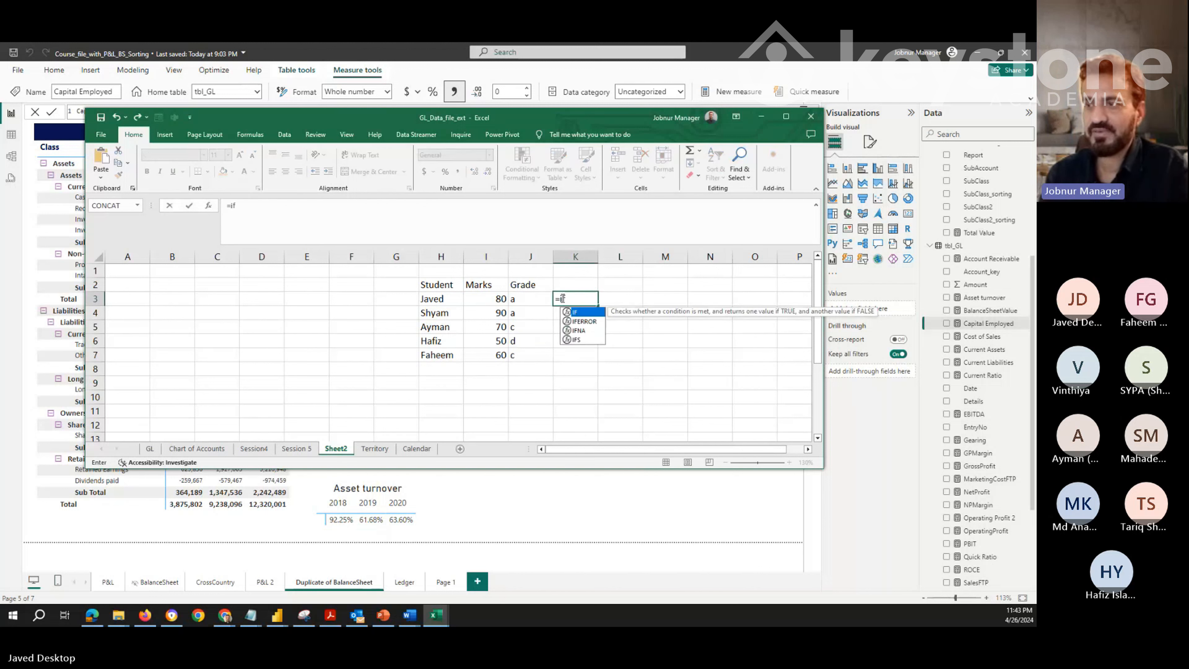
pyautogui.write('(')
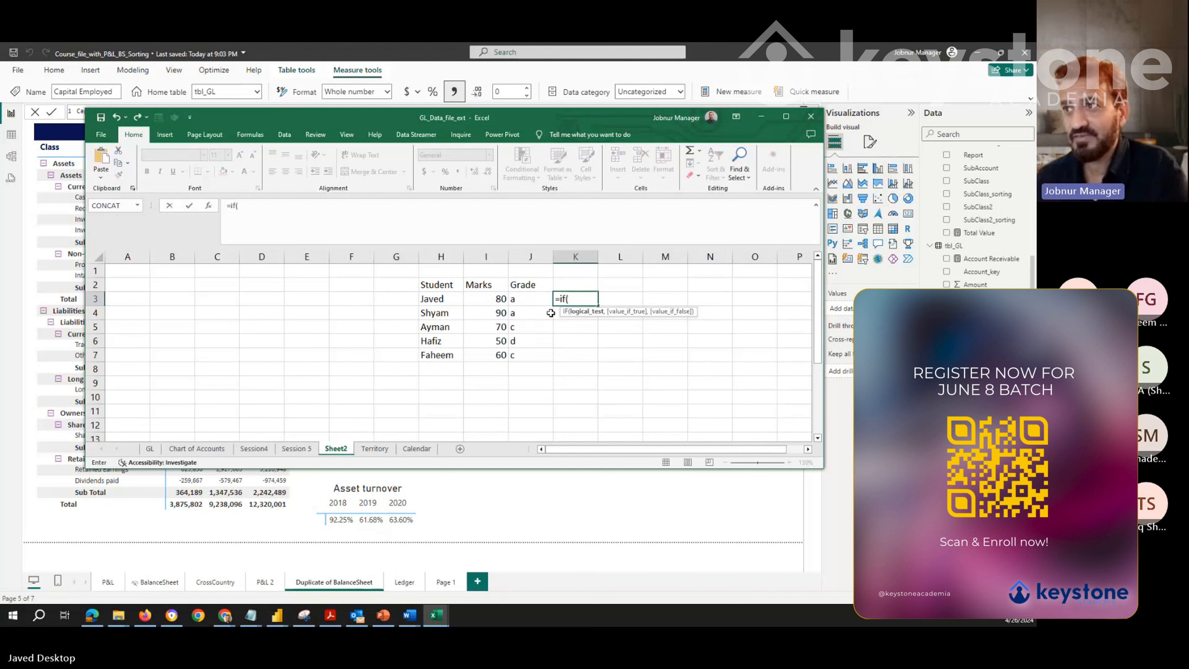
pyautogui.click(491, 298)
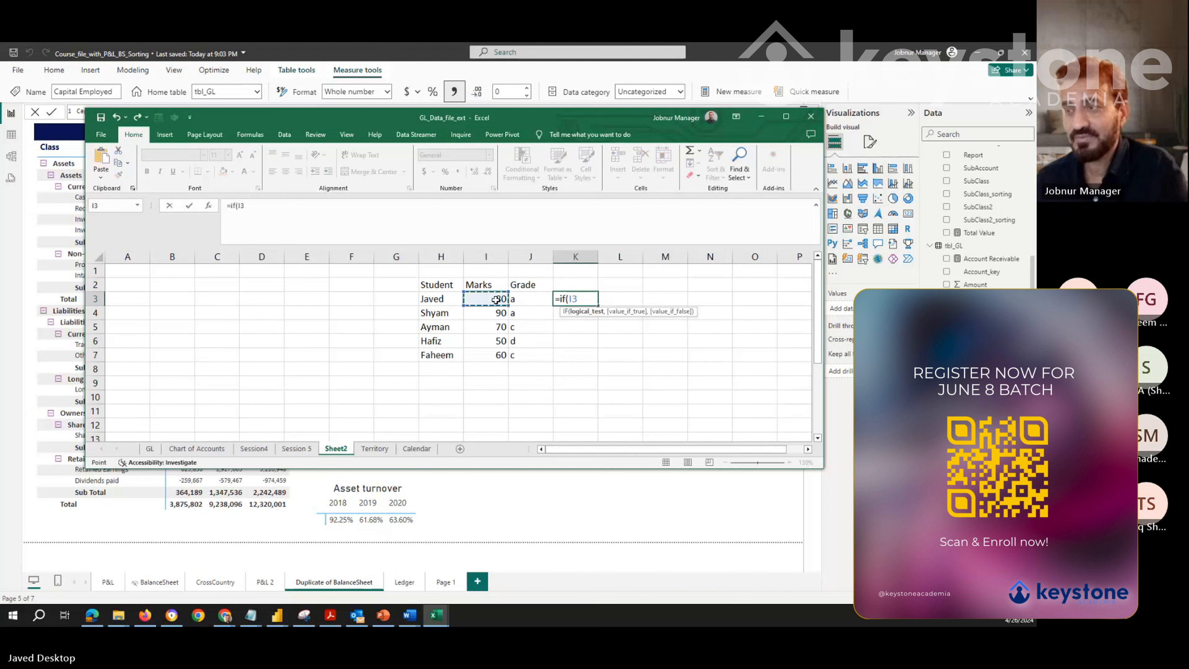
pyautogui.write('>')
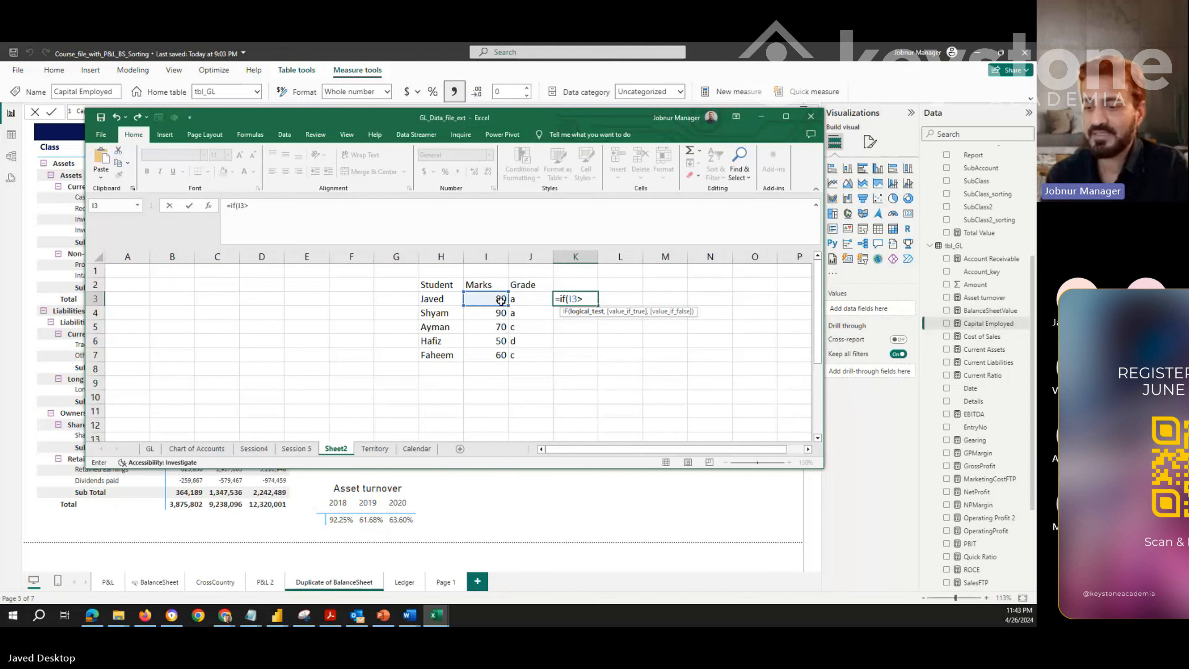
pyautogui.write('79')
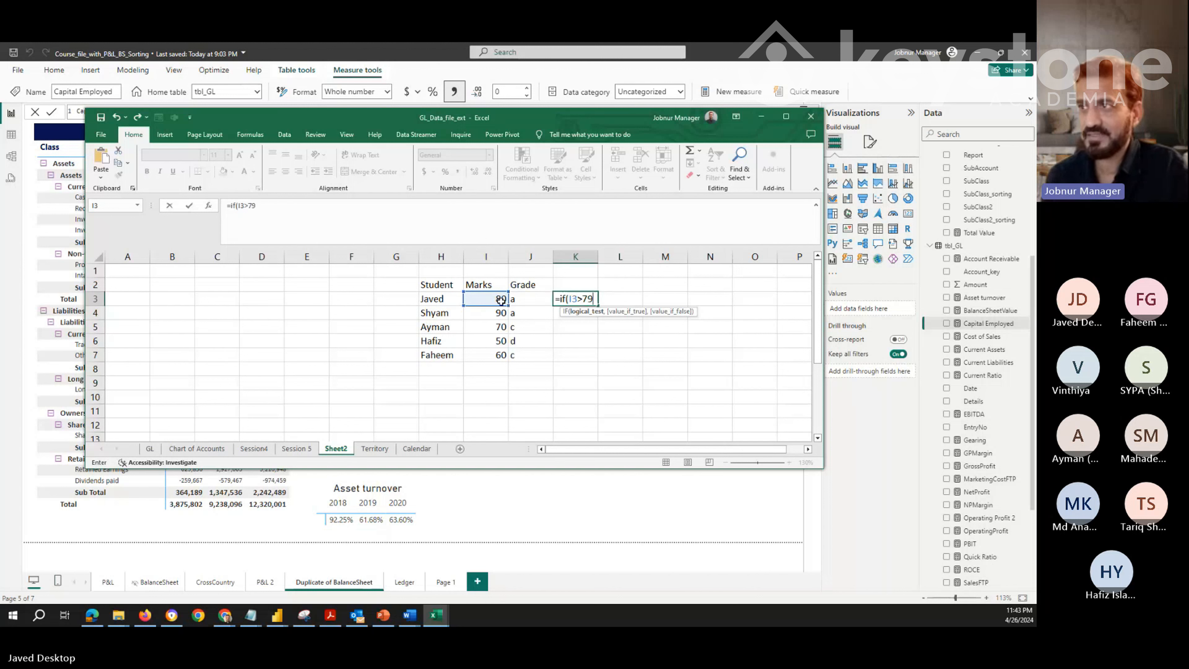
pyautogui.write(',')
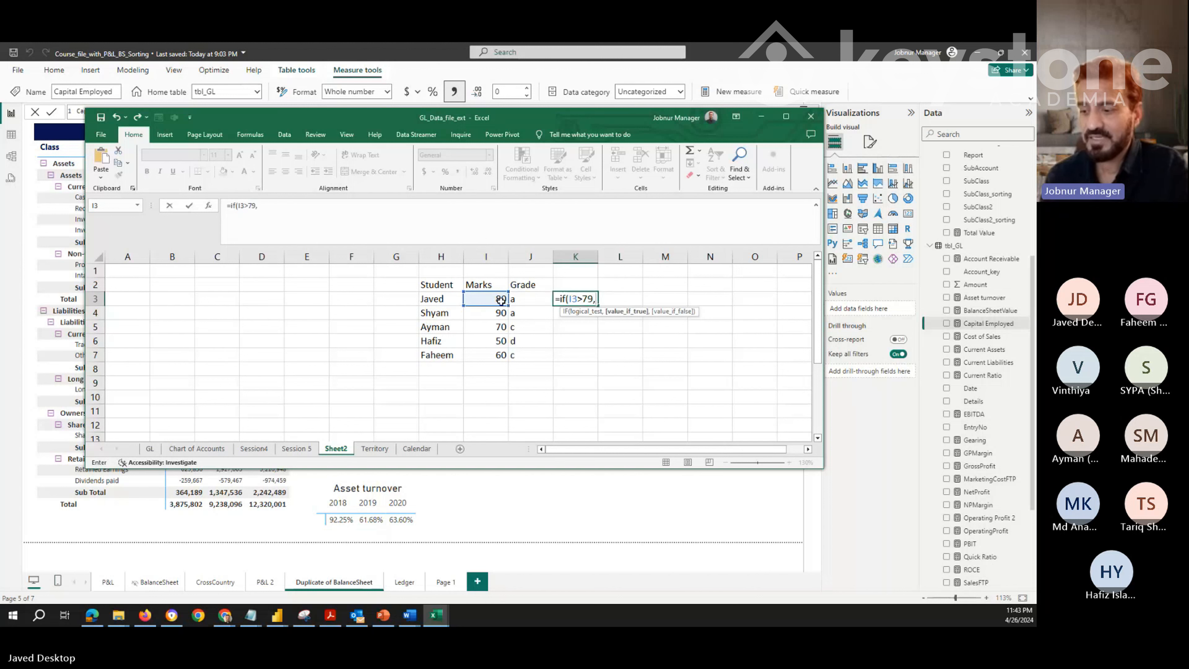
# Complete the K3 formula to return "A" if true and "Fail" if false, and fill it down through K7
pyautogui.write('"TRU')
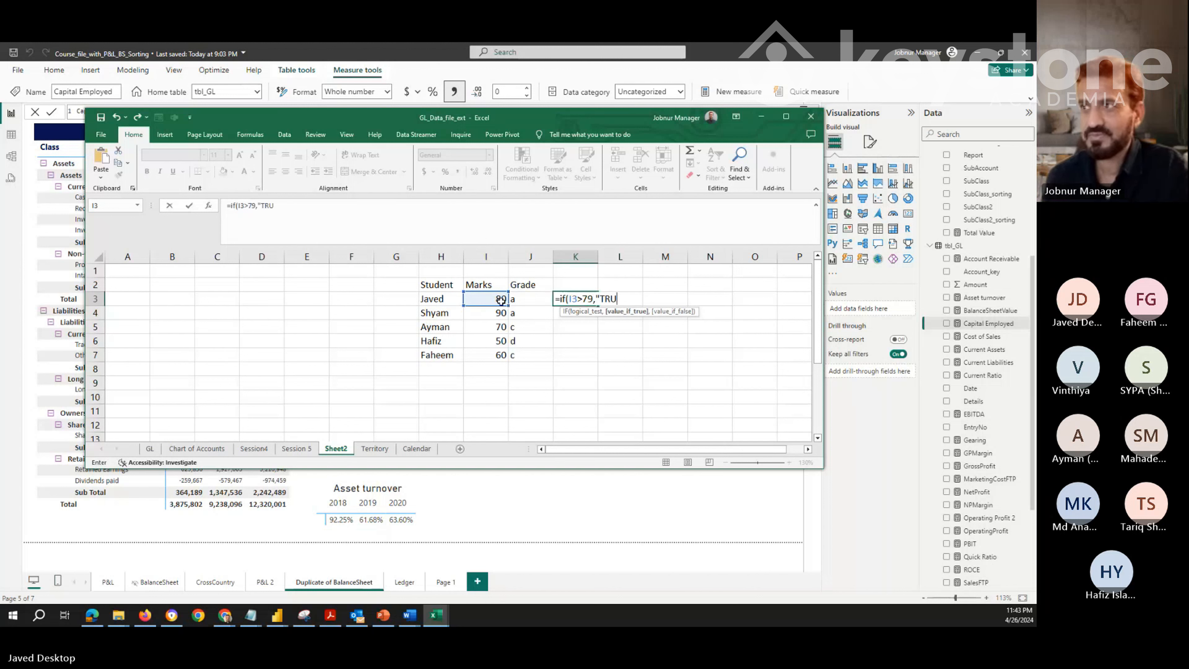
pyautogui.write('E')
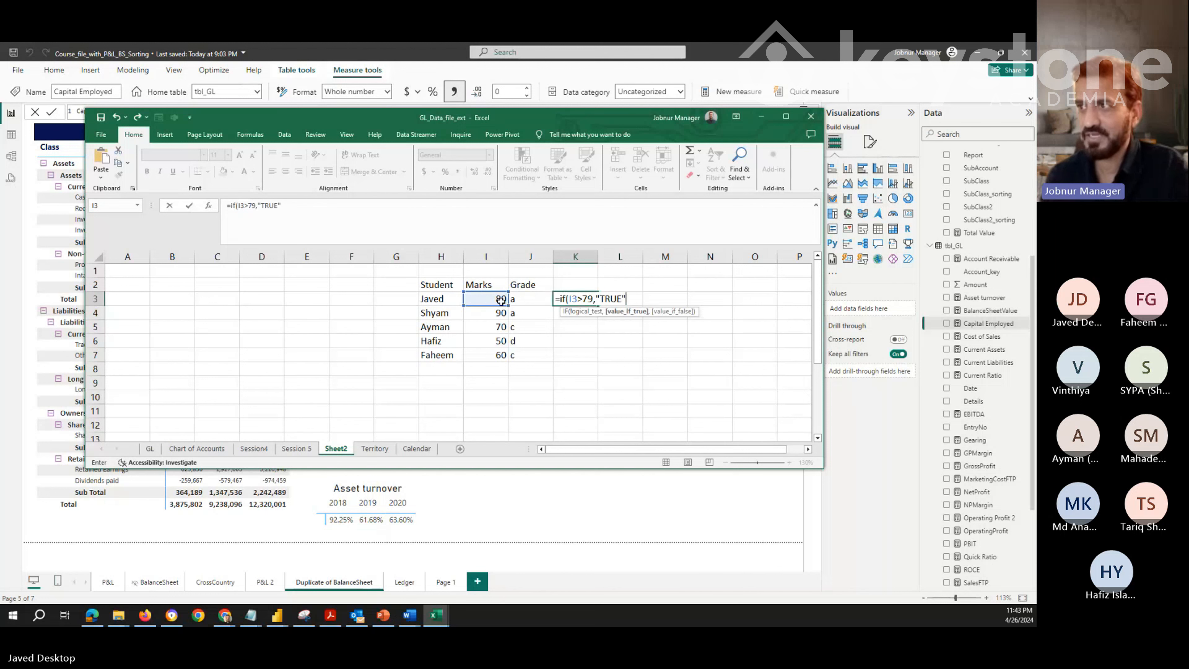
pyautogui.press('BackSpace')
pyautogui.press('BackSpace')
pyautogui.press('BackSpace')
pyautogui.press('BackSpace')
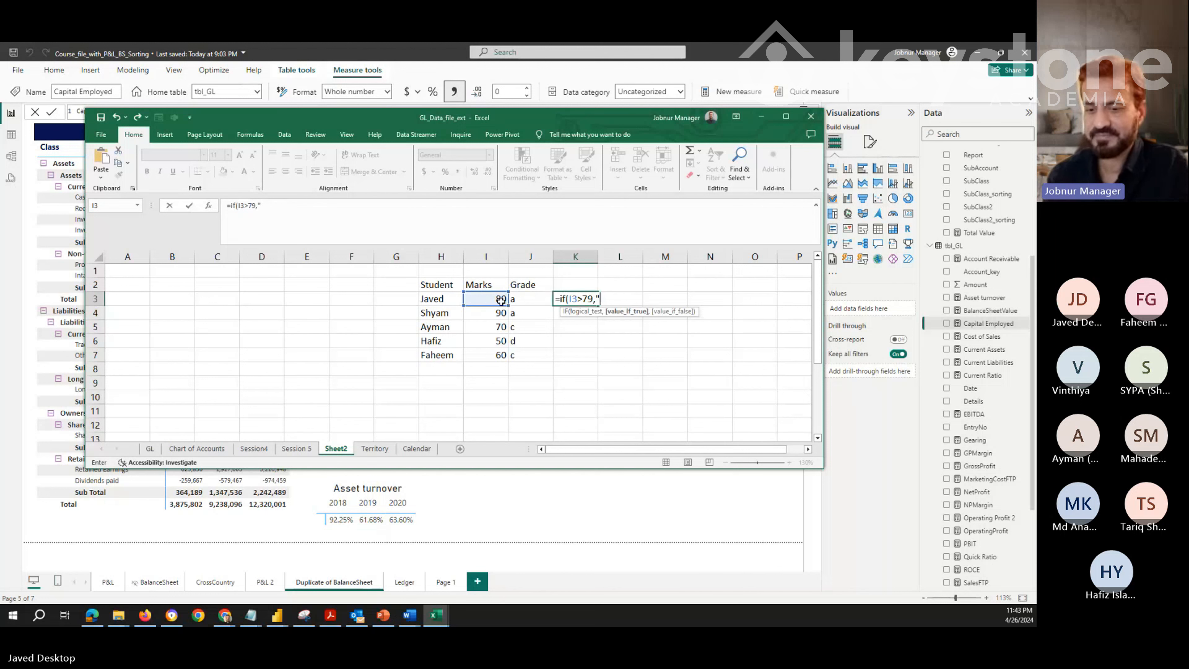
pyautogui.write('A",')
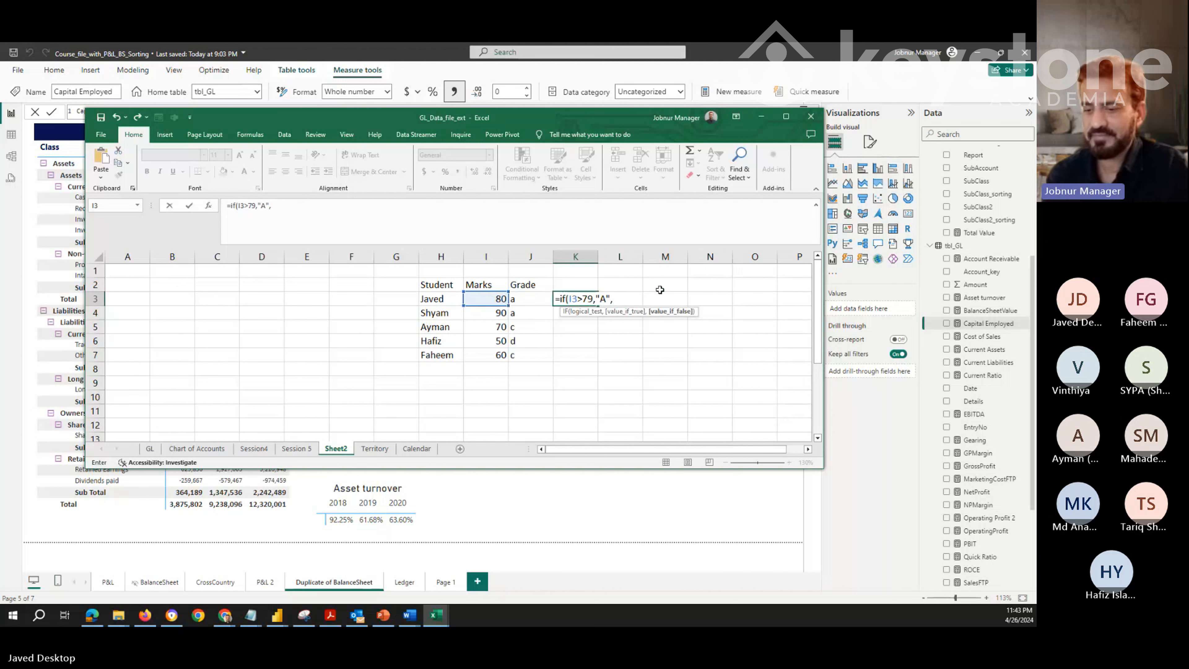
pyautogui.write('"Fail')
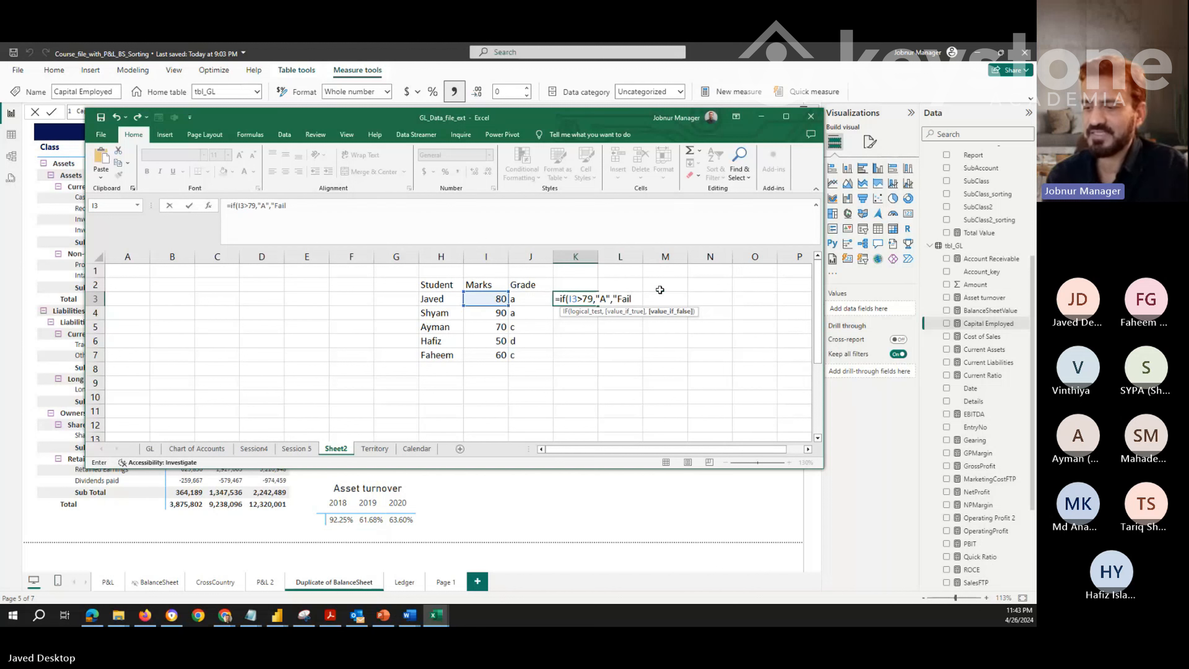
pyautogui.write('")')
pyautogui.press('Return')
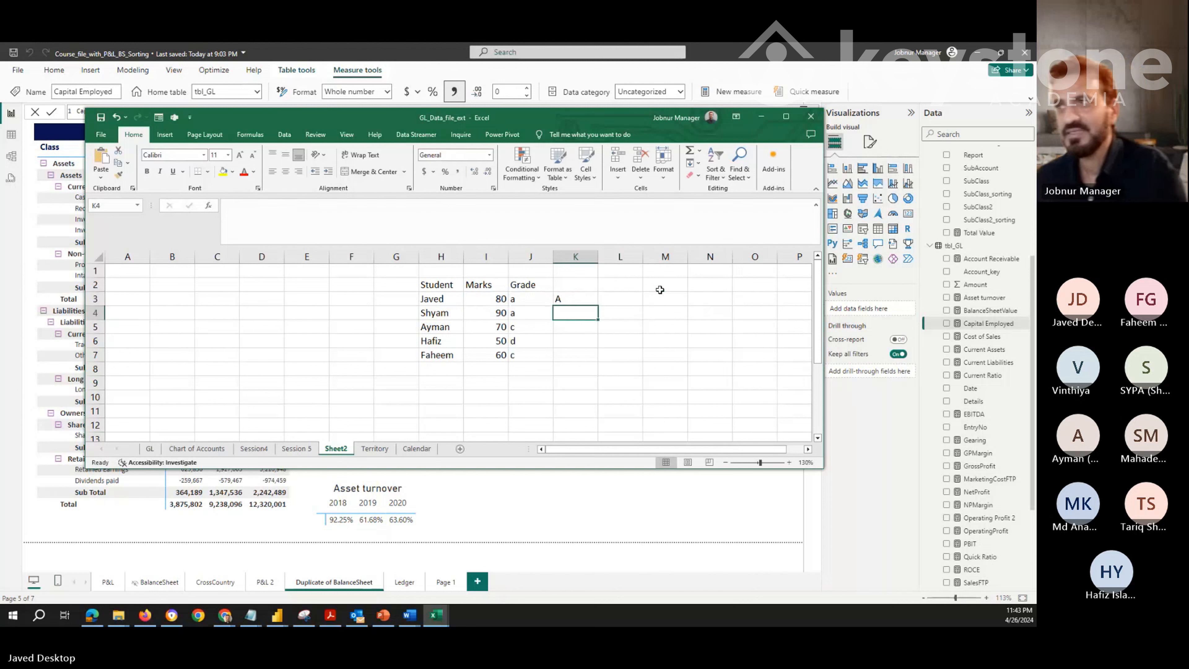
pyautogui.click(583, 299)
pyautogui.moveTo(598, 306); pyautogui.dragTo(599, 361)
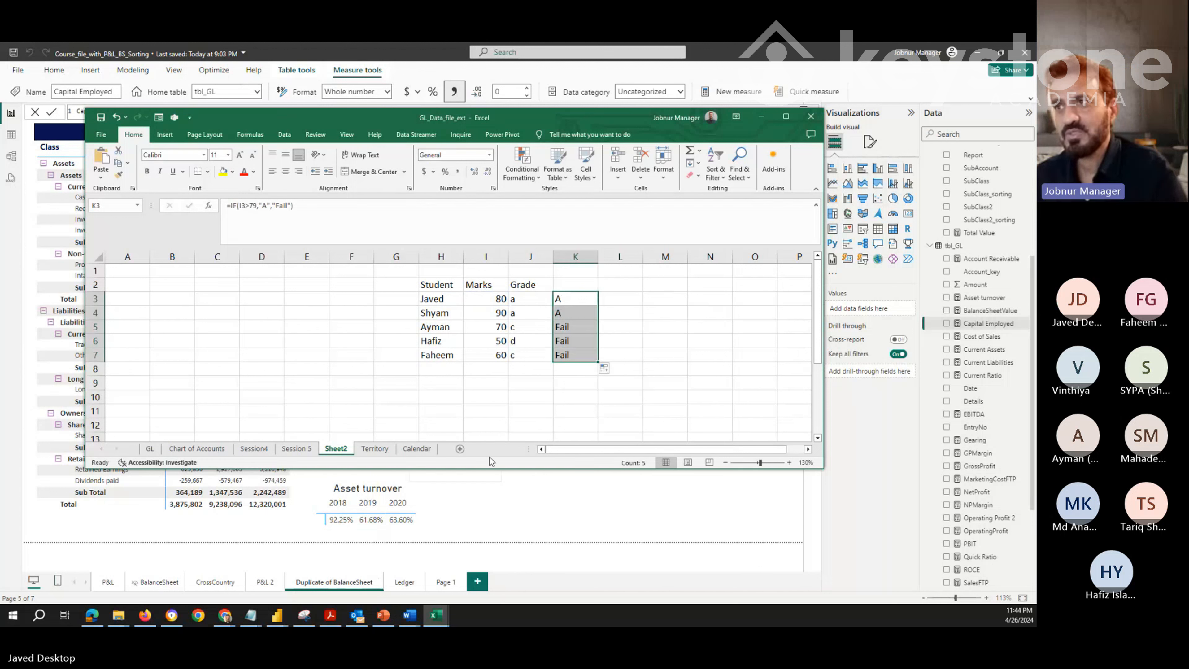
# Examine the logical test I3>79 inside the IF formula in K3, leaving the formula as it is
pyautogui.click(568, 300)
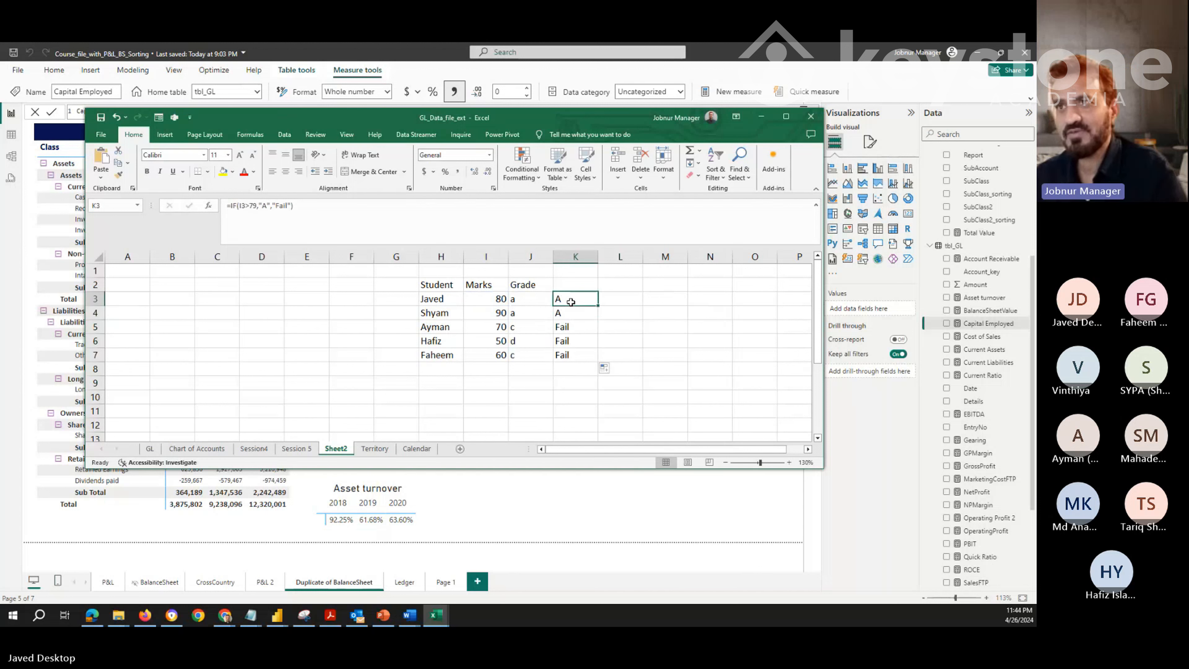
pyautogui.click(238, 205)
pyautogui.moveTo(239, 205); pyautogui.dragTo(257, 206)
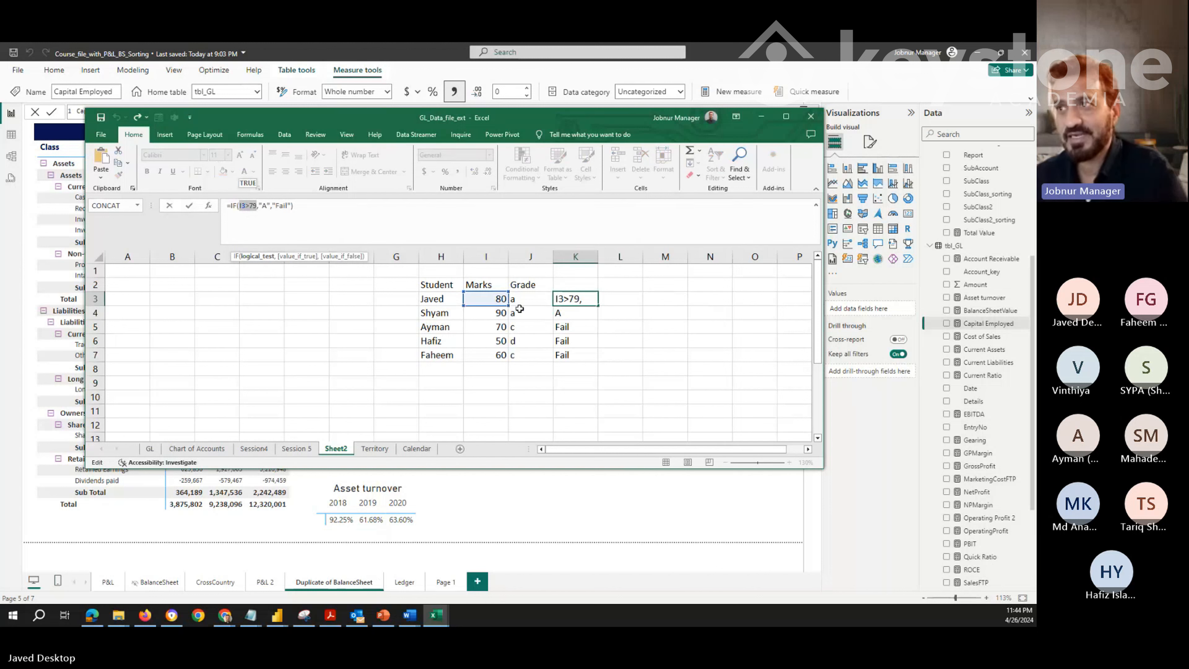
pyautogui.click(254, 206)
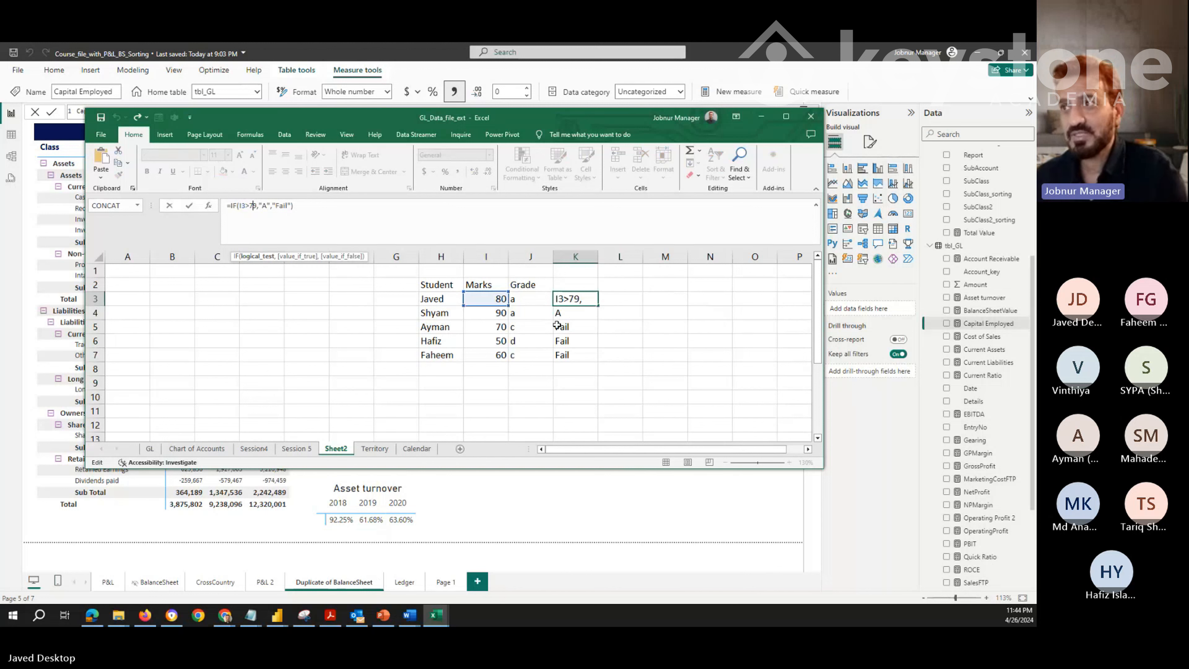
pyautogui.moveTo(588, 300); pyautogui.dragTo(596, 303)
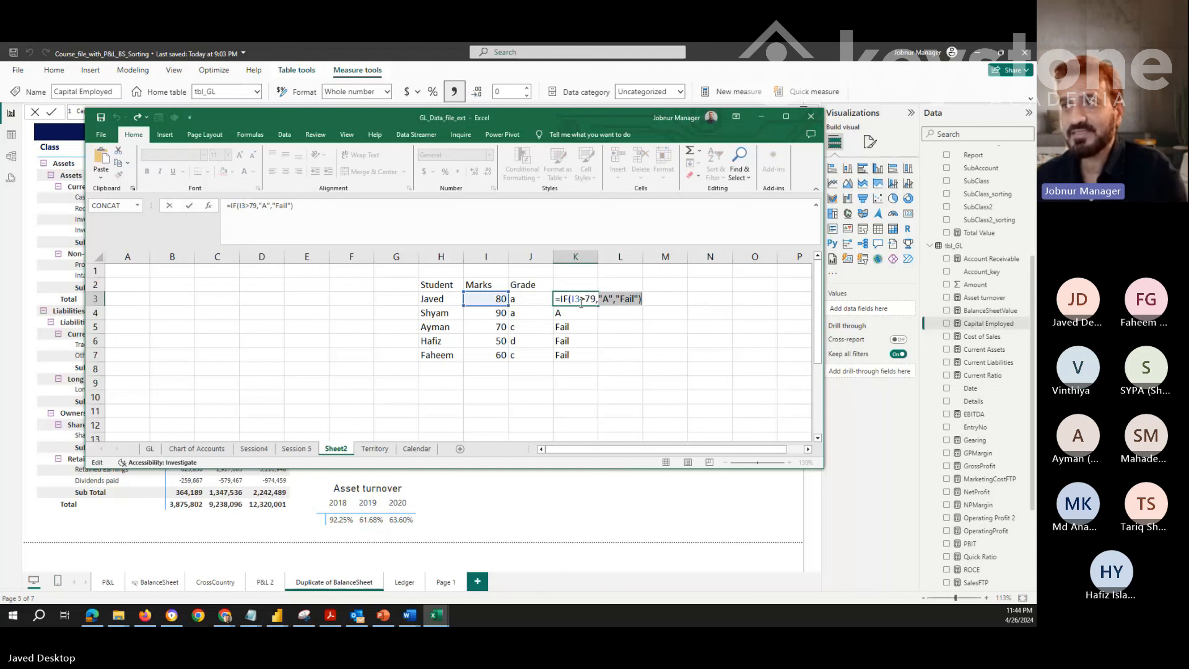
pyautogui.click(597, 300)
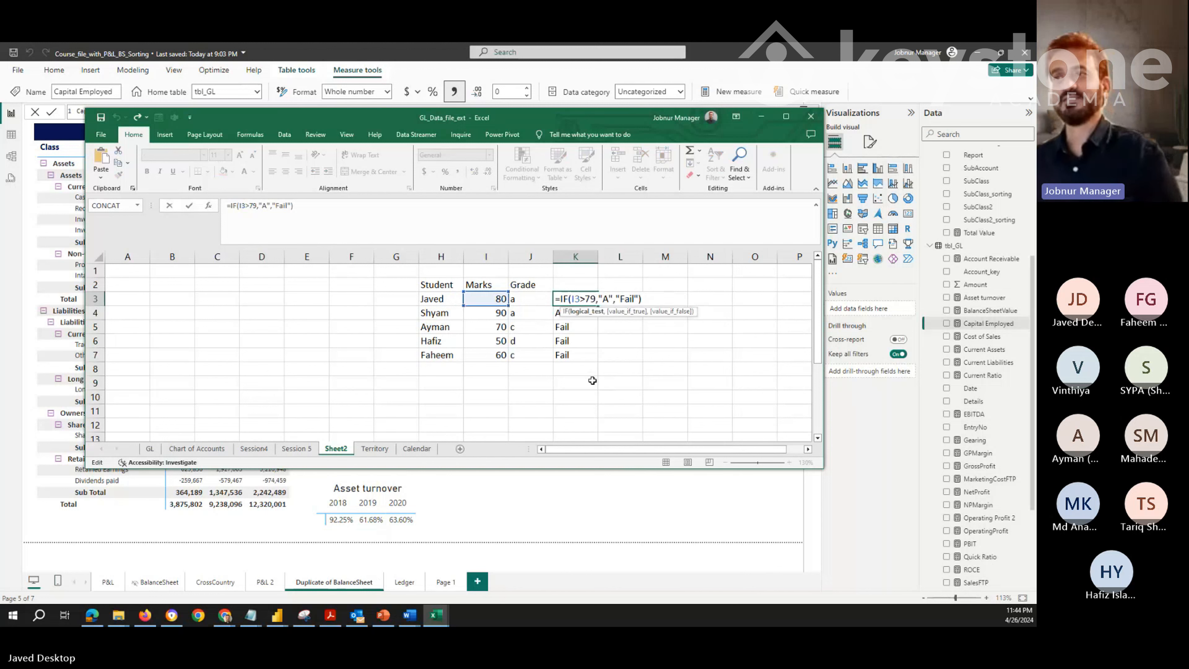
pyautogui.click(478, 381)
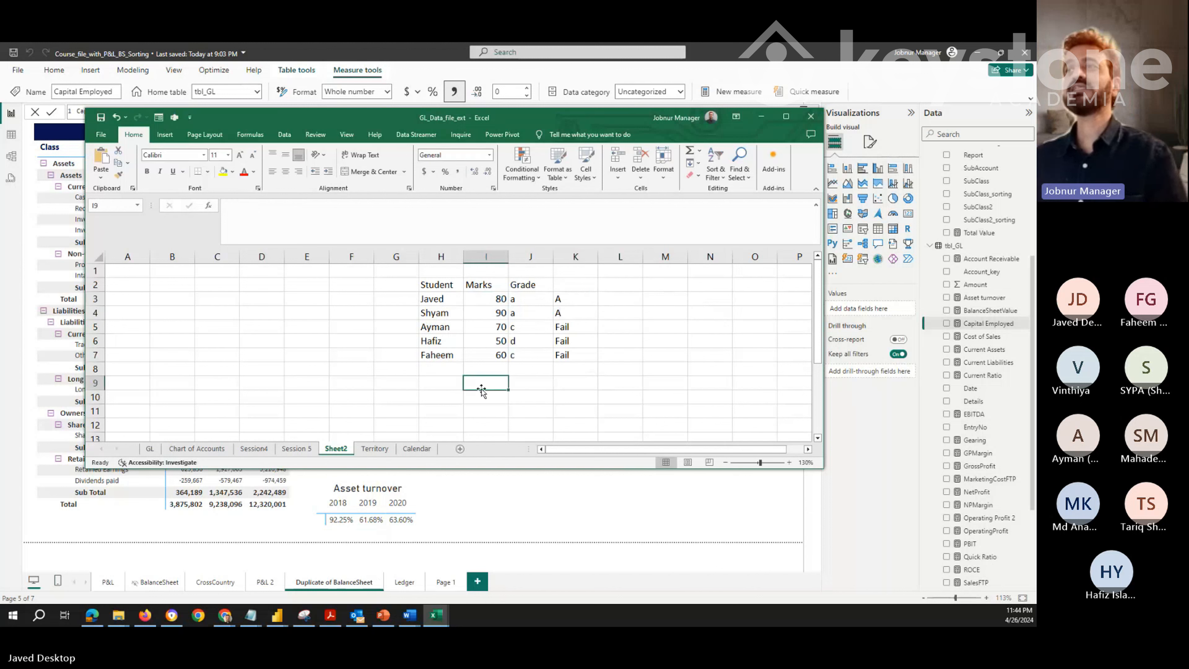
pyautogui.click(579, 299)
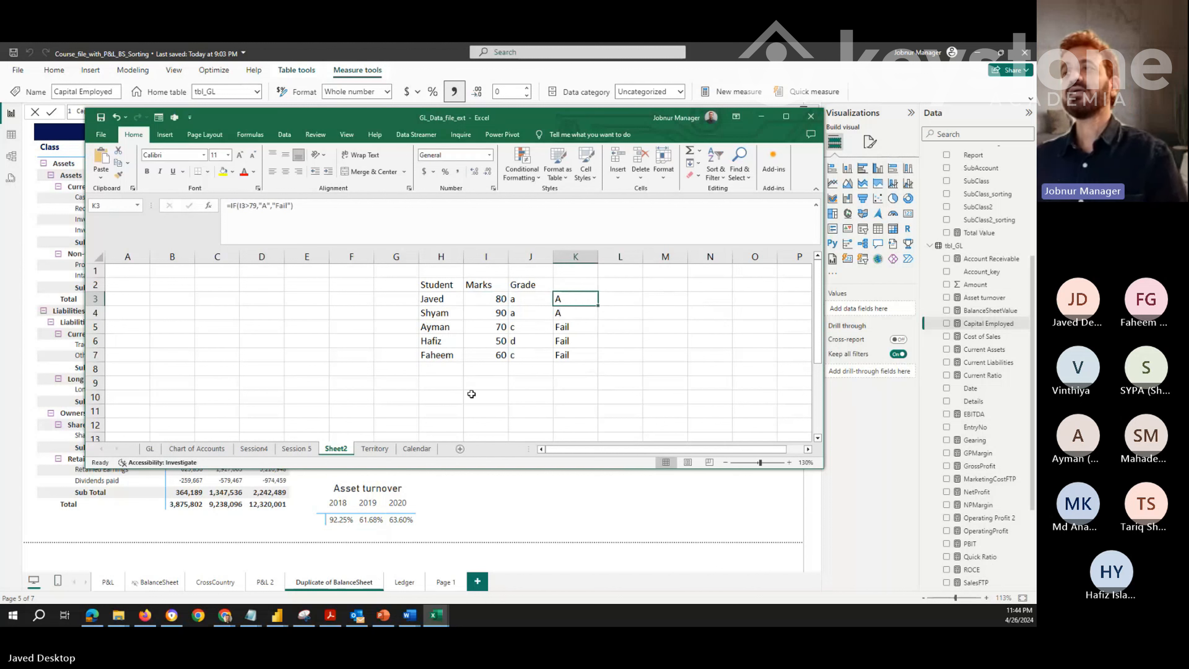
# Enter the note "Condition1 AND Condition2" in I9 below the student table
pyautogui.click(470, 383)
pyautogui.write('Condi')
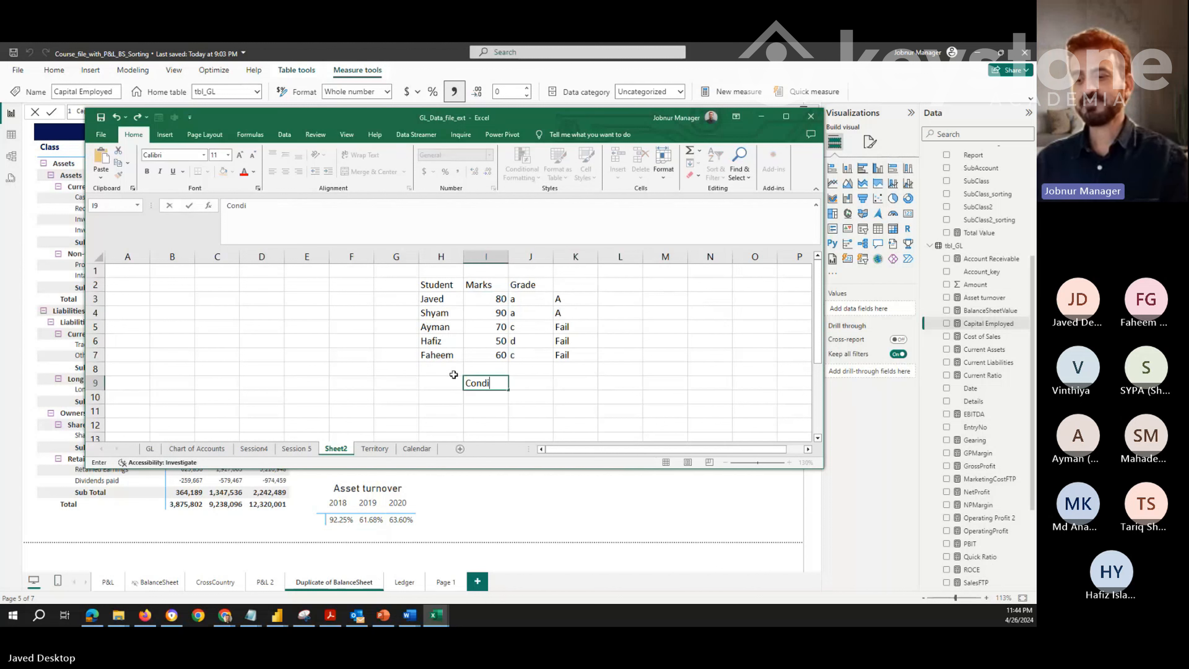
pyautogui.write('tion1 ')
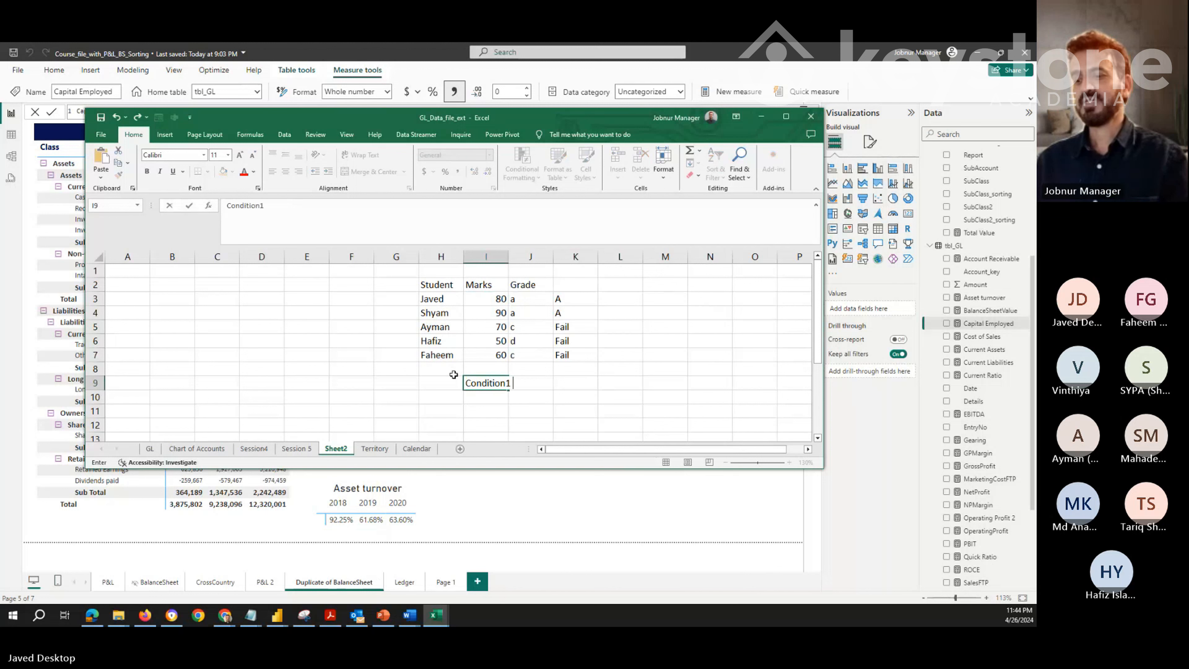
pyautogui.write('AND')
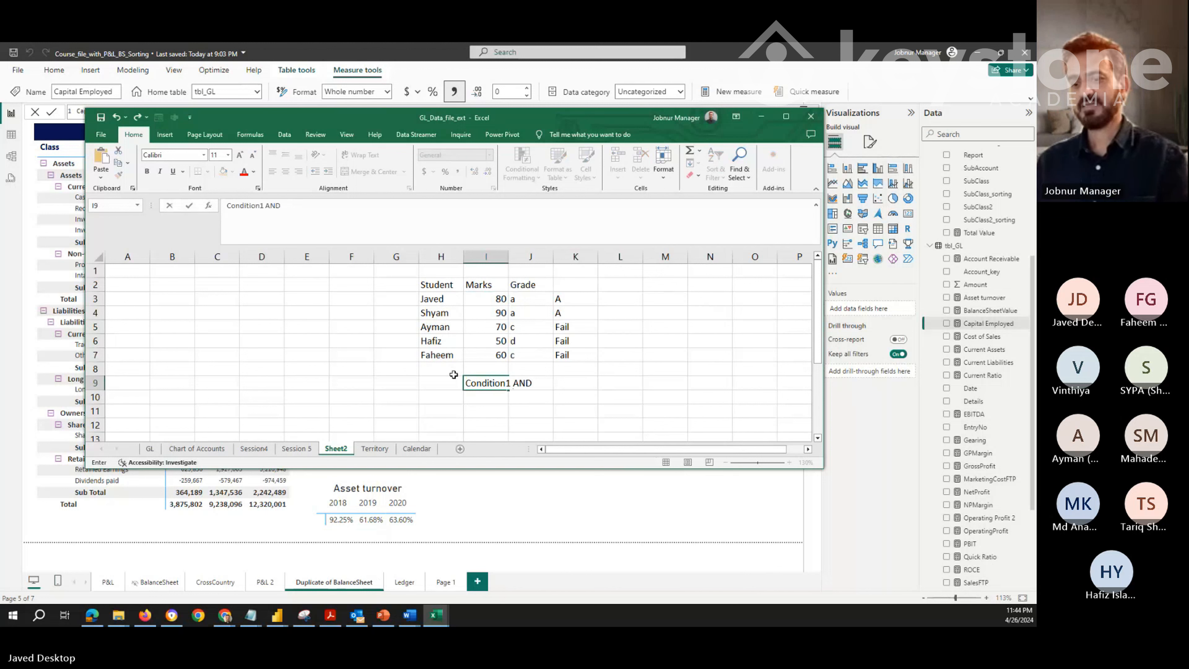
pyautogui.write(' Conditio')
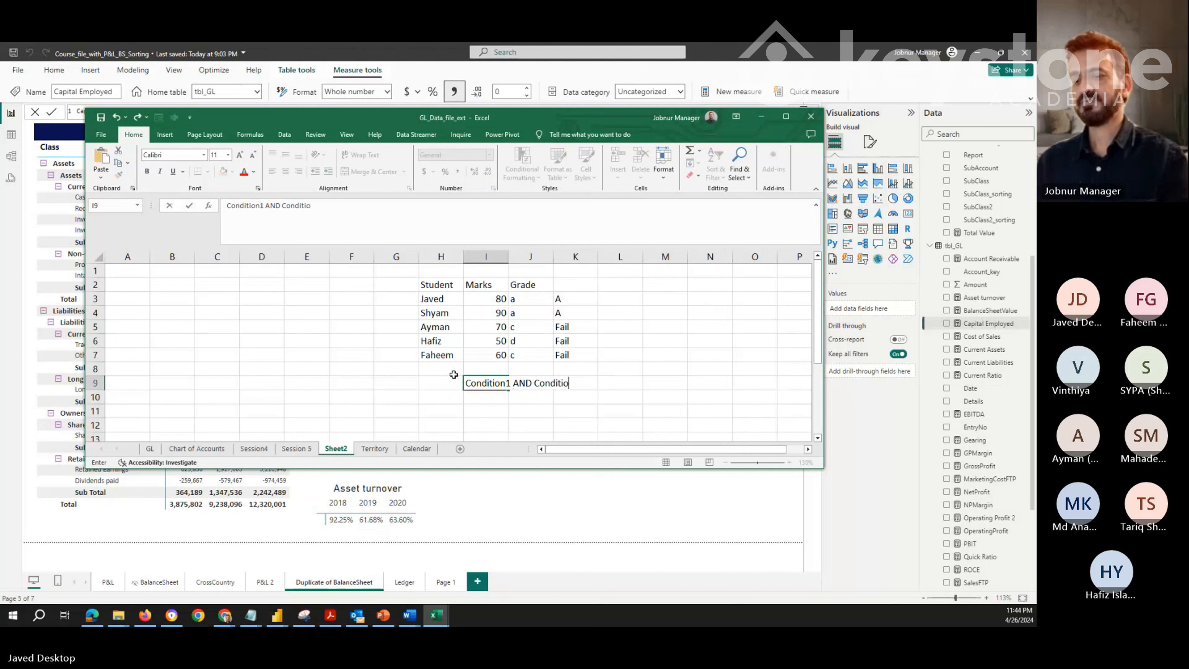
pyautogui.write('n2')
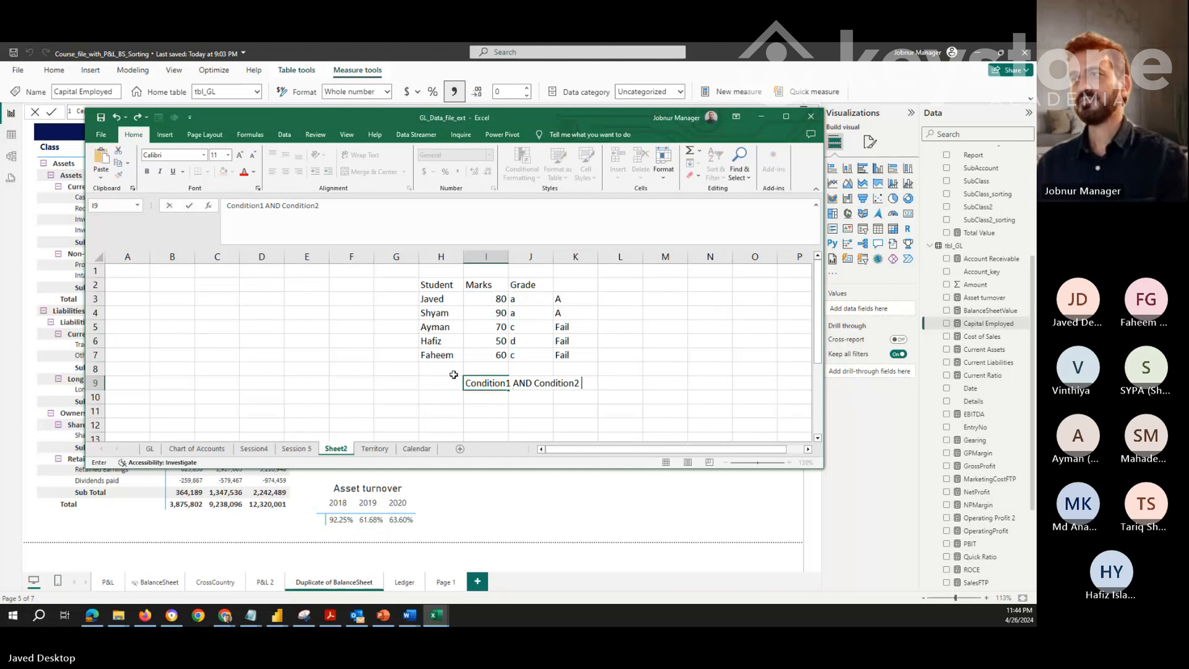
pyautogui.press('Tab')
# Enter "Condition1 OR Condition2" in I10, reusing the AND note's wording with OR in place of AND
pyautogui.click(441, 381)
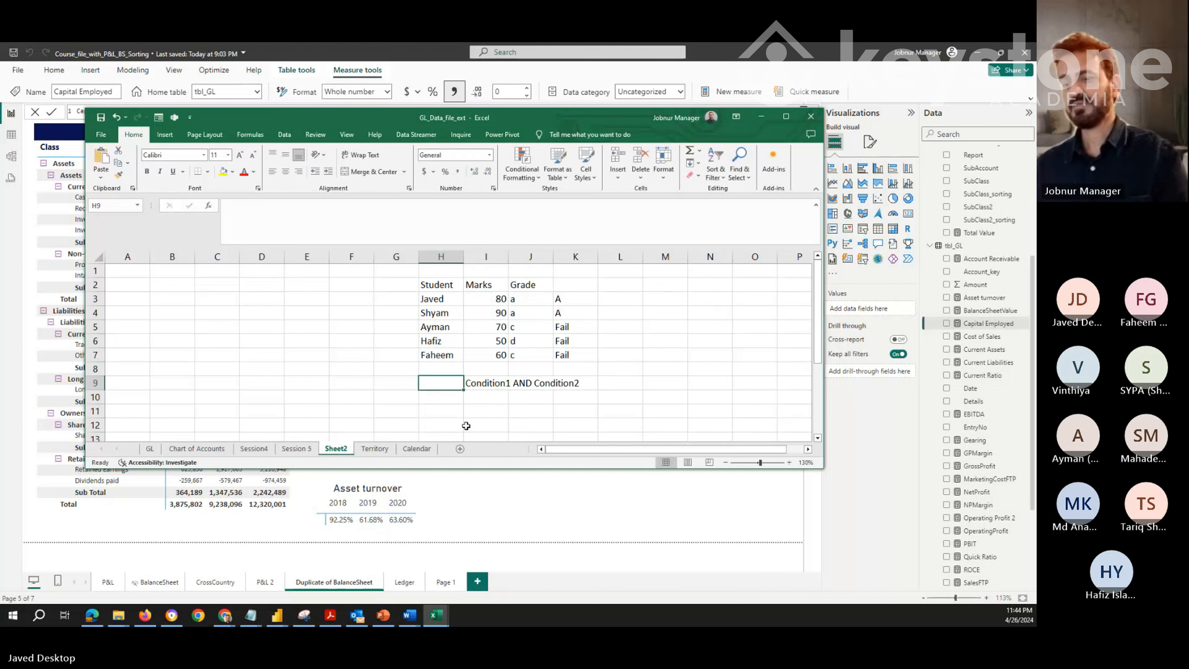
pyautogui.press('Down')
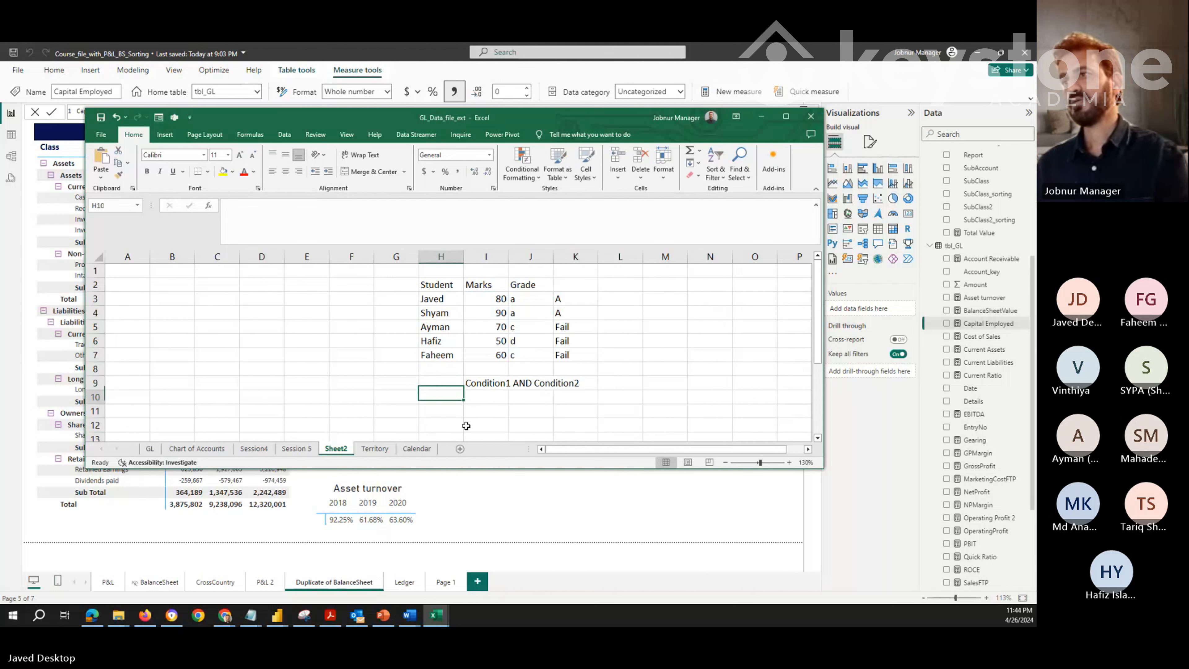
pyautogui.press('Right')
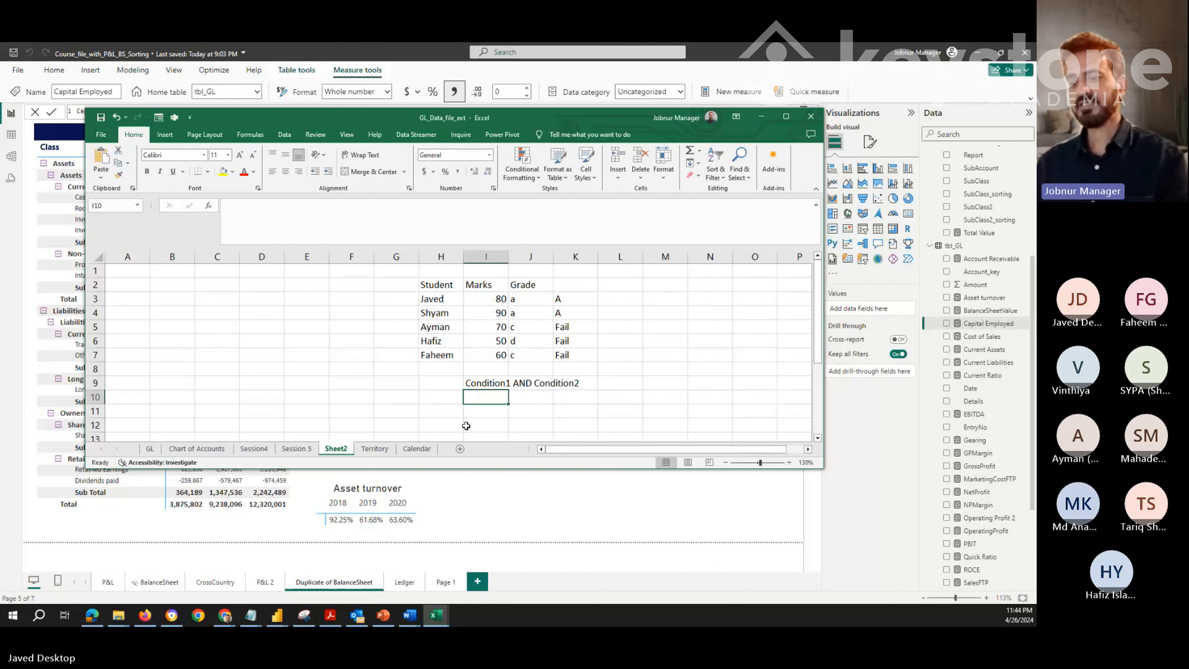
pyautogui.write('Condition1 AND Condition2')
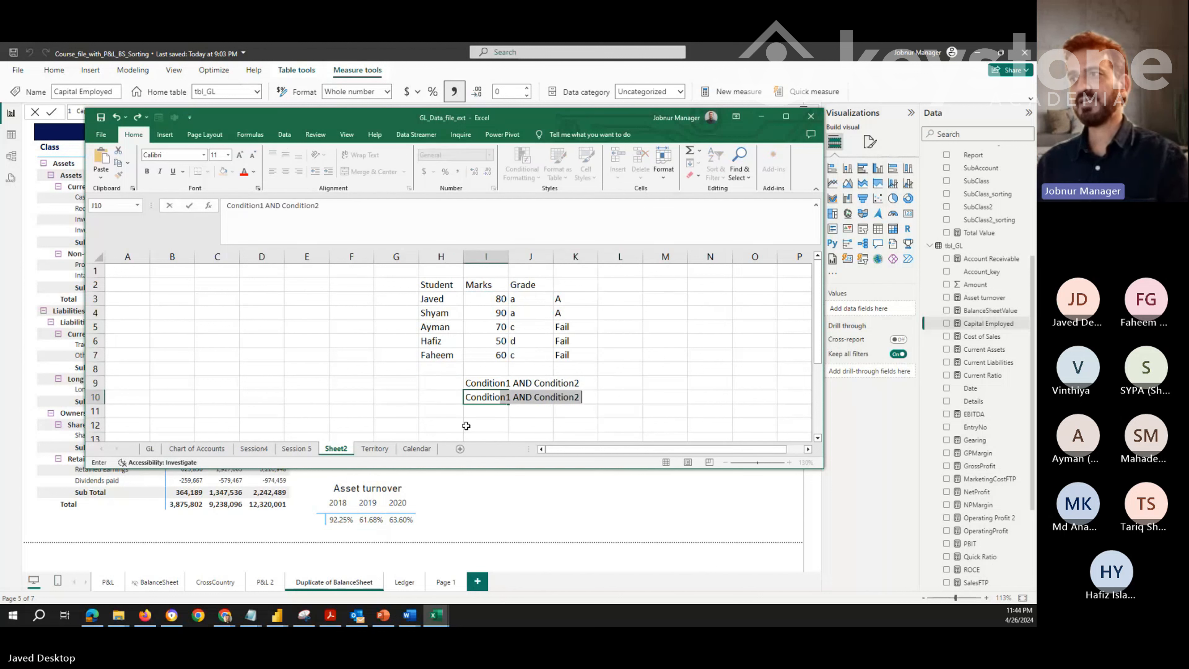
pyautogui.write('1')
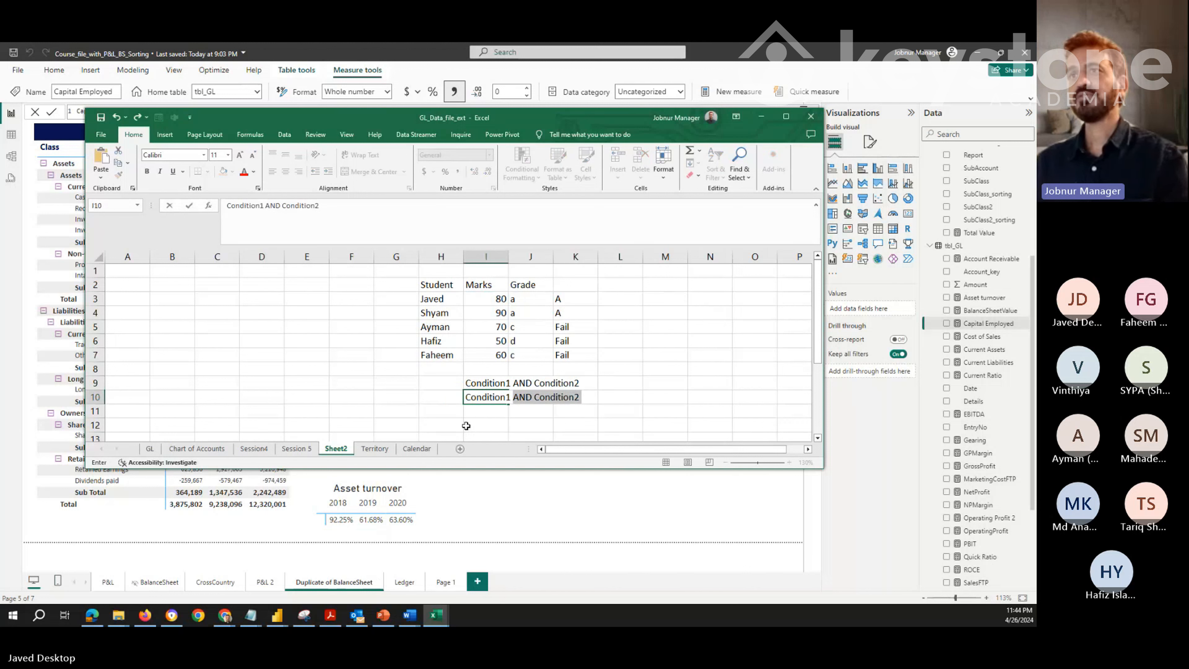
pyautogui.moveTo(265, 205); pyautogui.dragTo(283, 207)
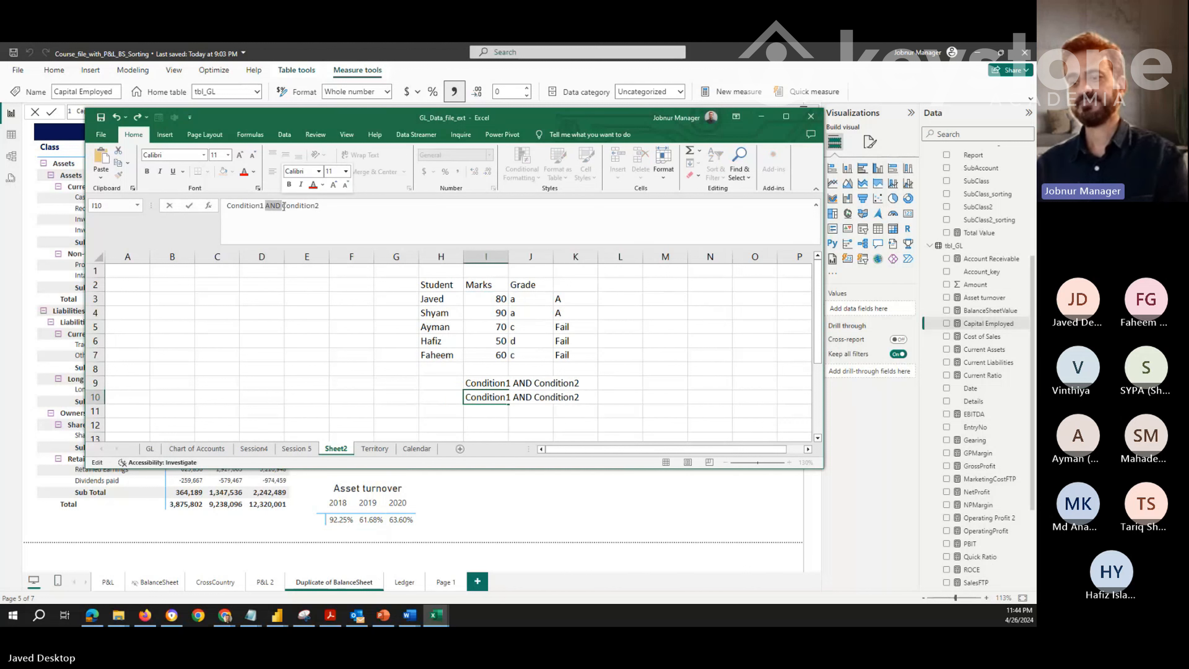
pyautogui.write('OR')
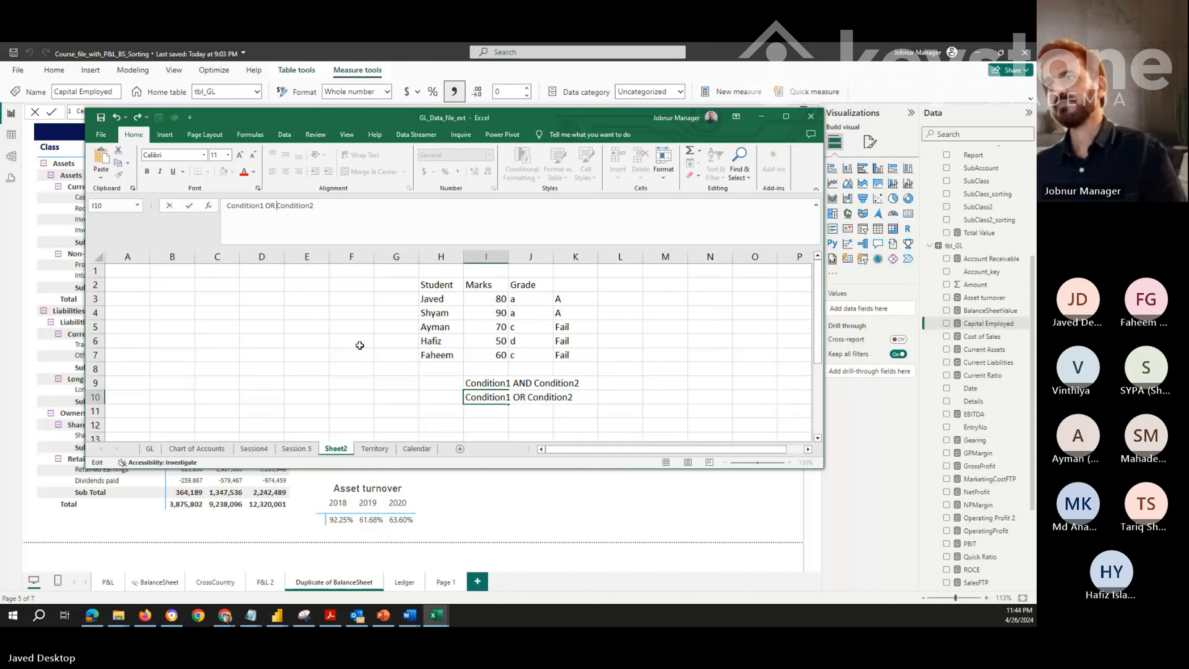
pyautogui.click(440, 383)
pyautogui.click(496, 412)
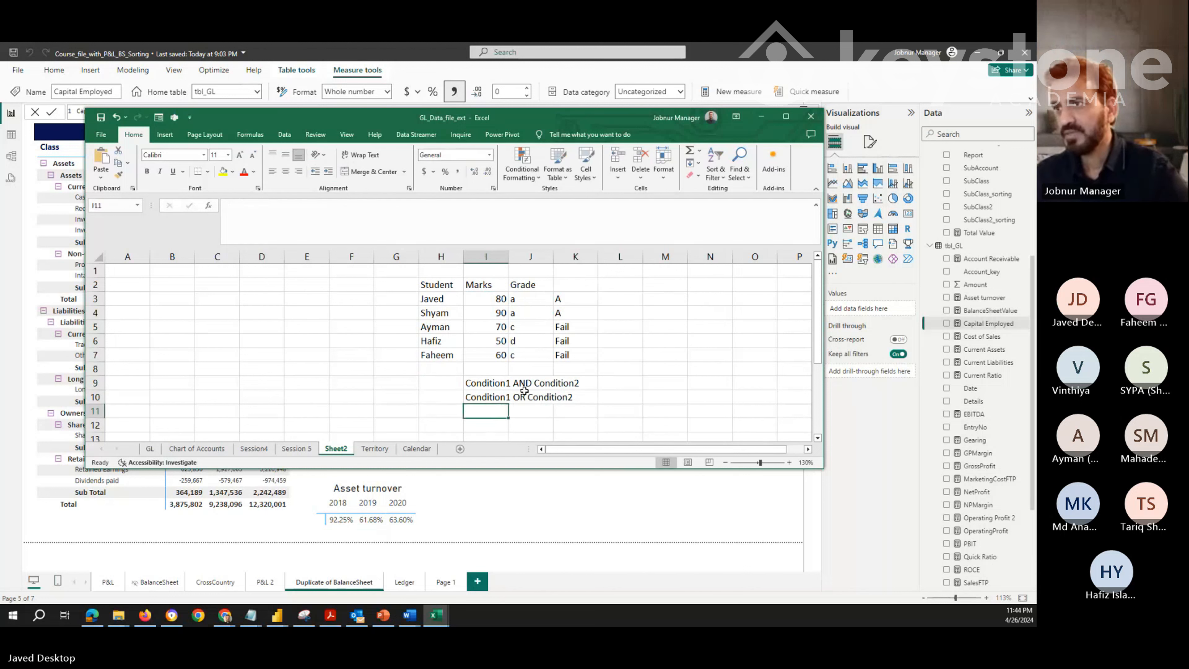
pyautogui.click(497, 387)
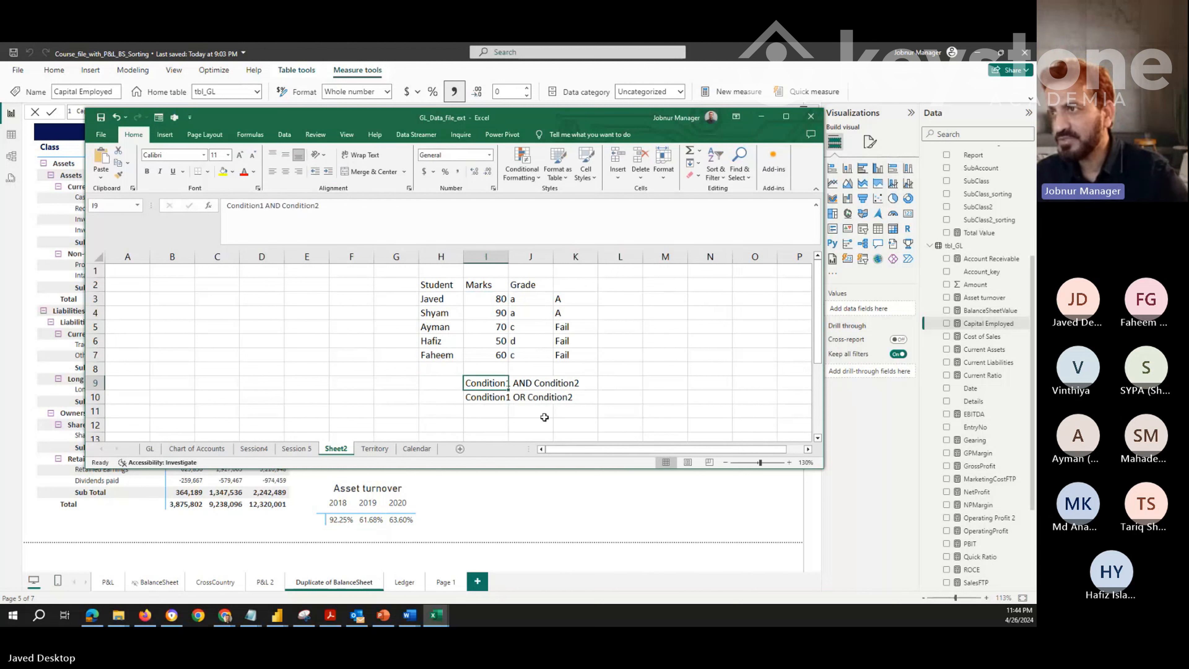
# Replace the third student's formula in K5 with the note "if marks is less than 80 and Mark is greater 70"
pyautogui.click(430, 343)
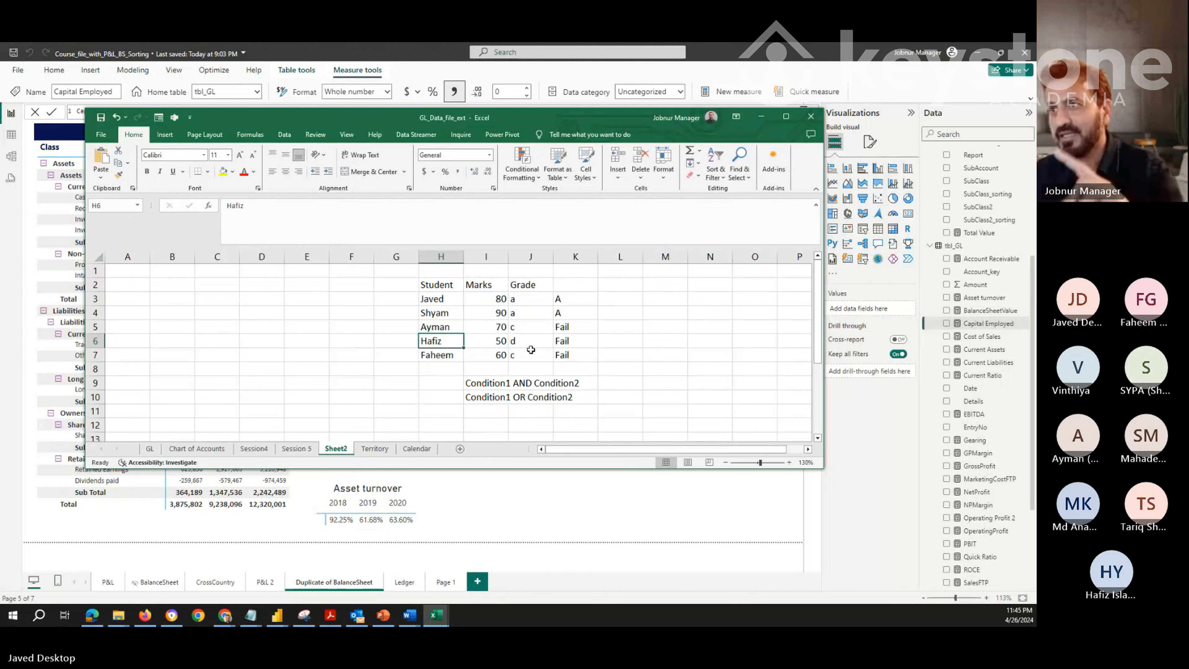
pyautogui.click(501, 328)
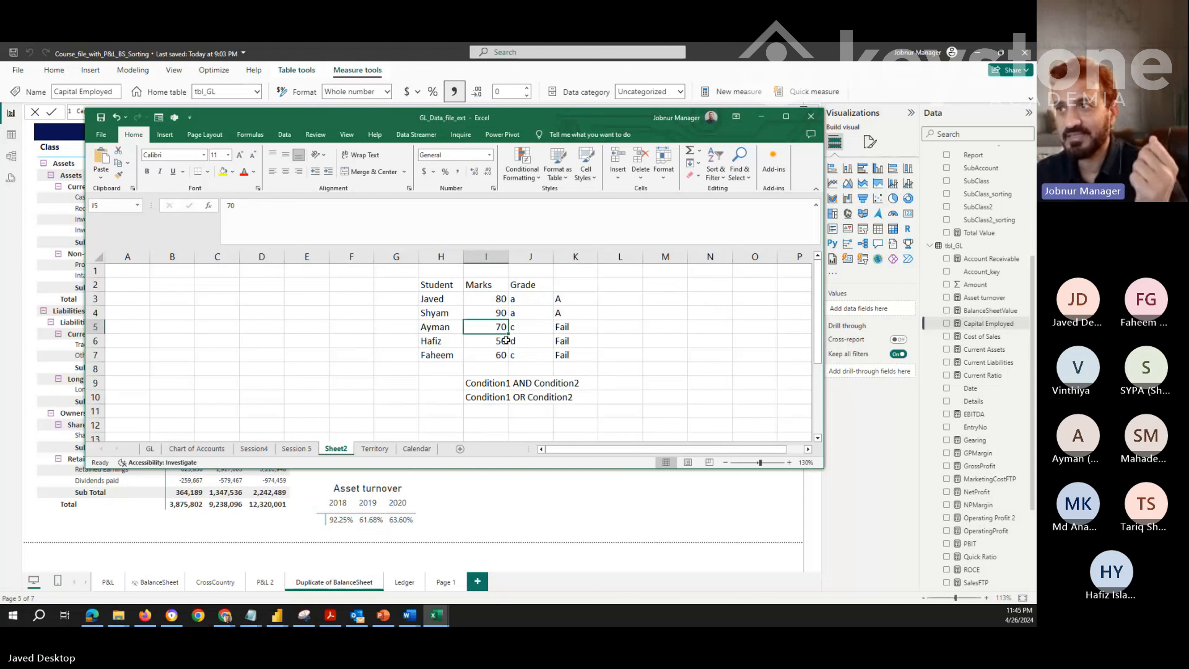
pyautogui.press('Right')
pyautogui.press('Right')
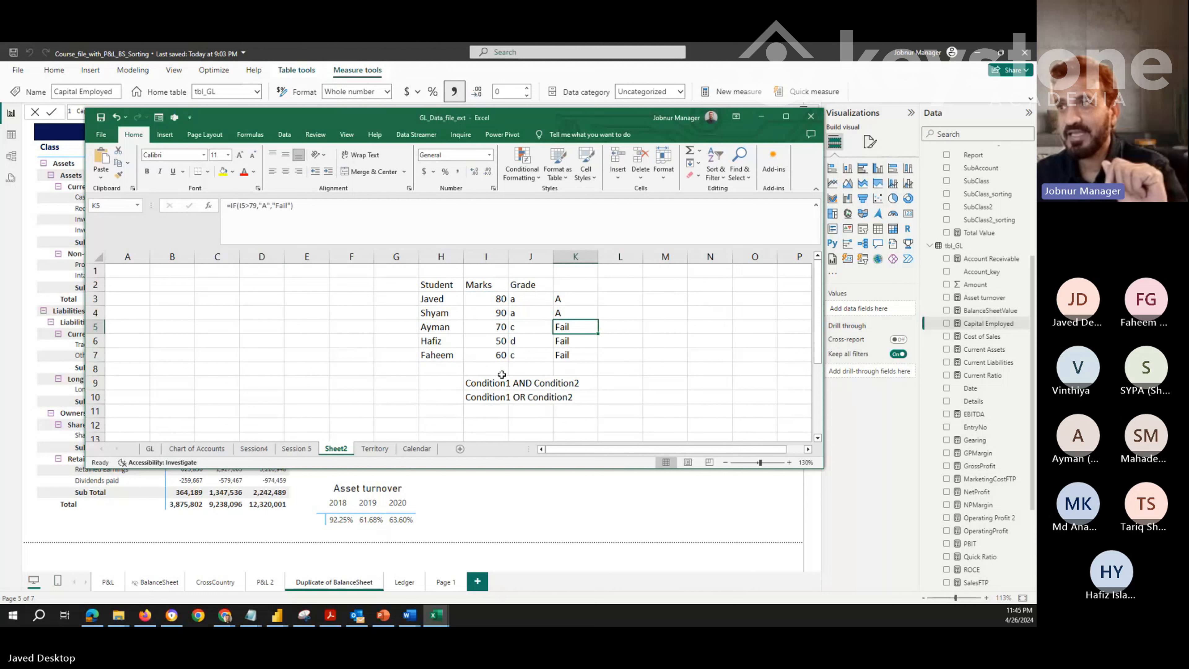
pyautogui.write('if')
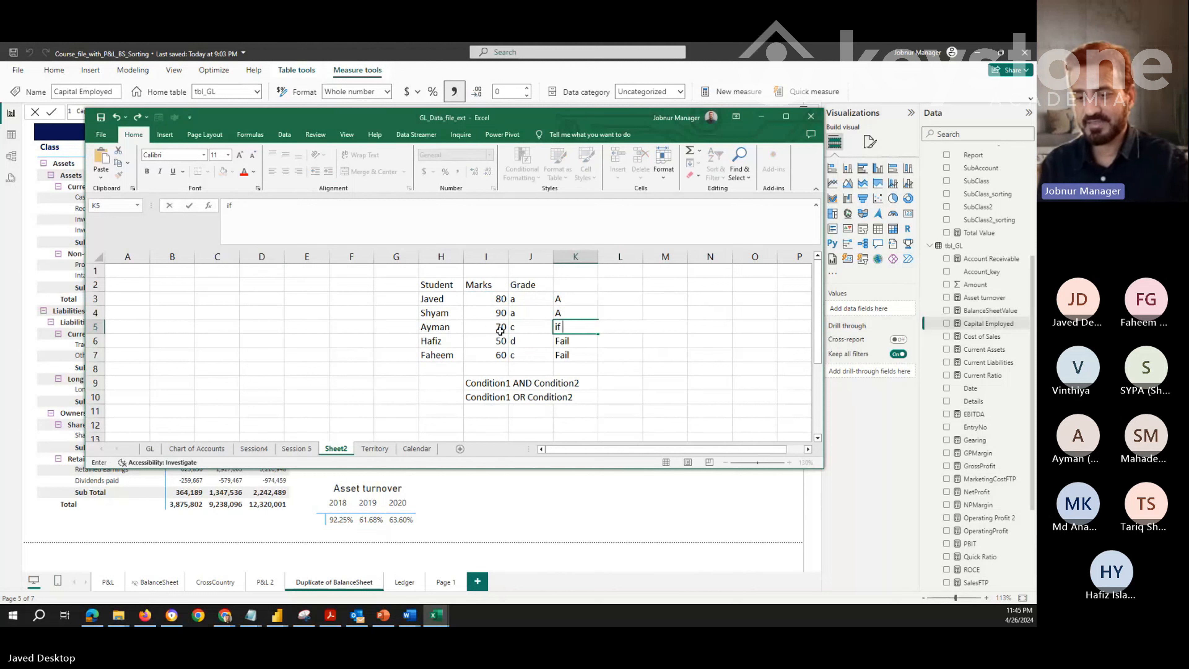
pyautogui.write(' m,a')
pyautogui.press('BackSpace')
pyautogui.press('BackSpace')
pyautogui.write('a')
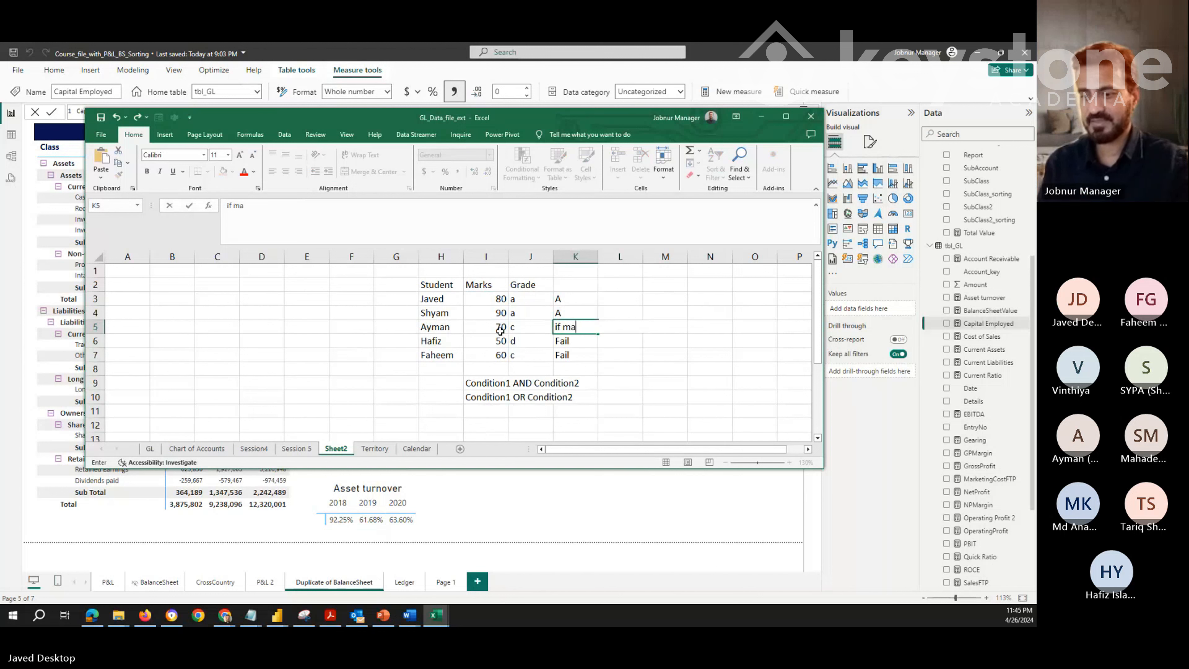
pyautogui.write('rks is')
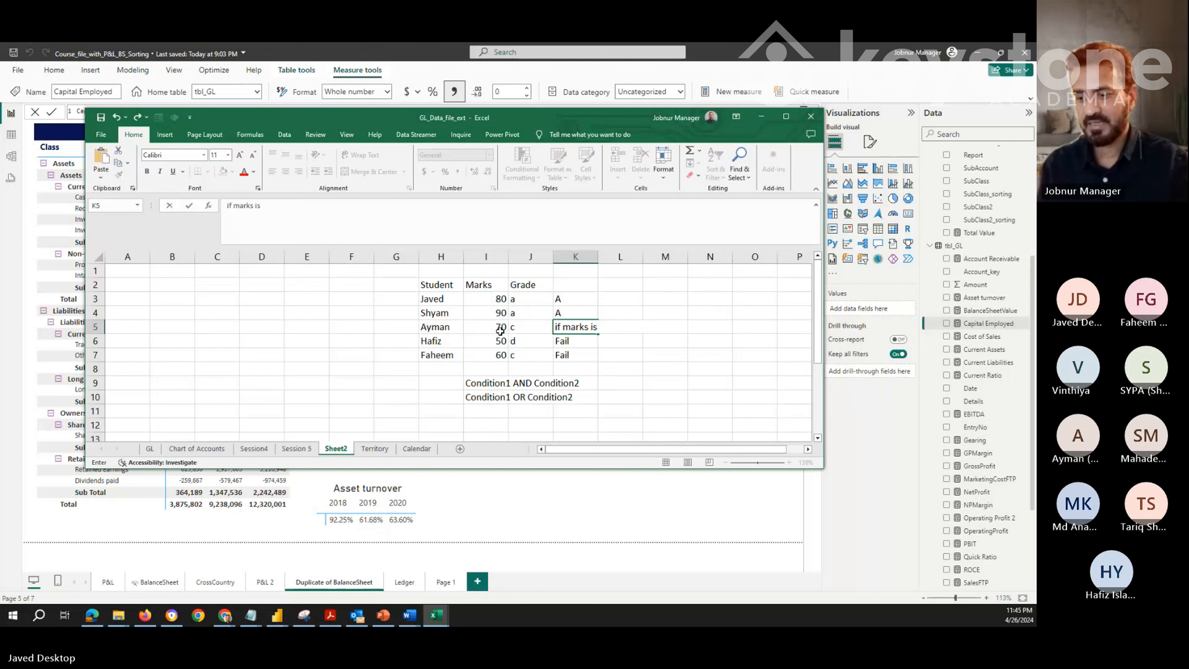
pyautogui.write(' le')
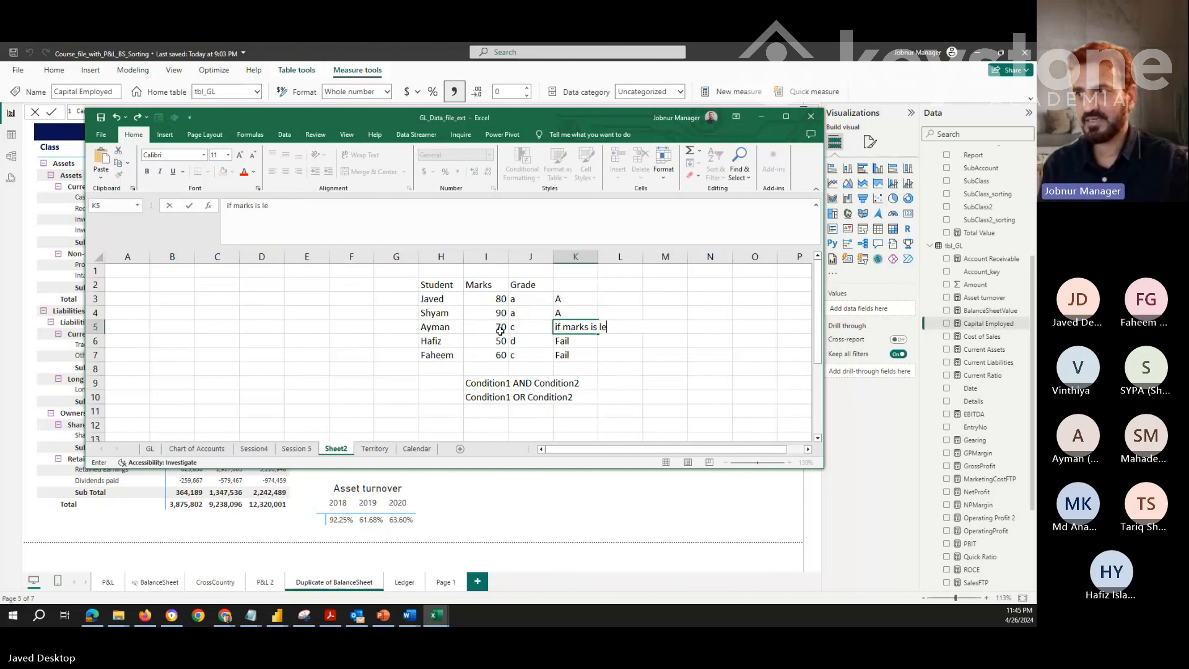
pyautogui.write('ss than')
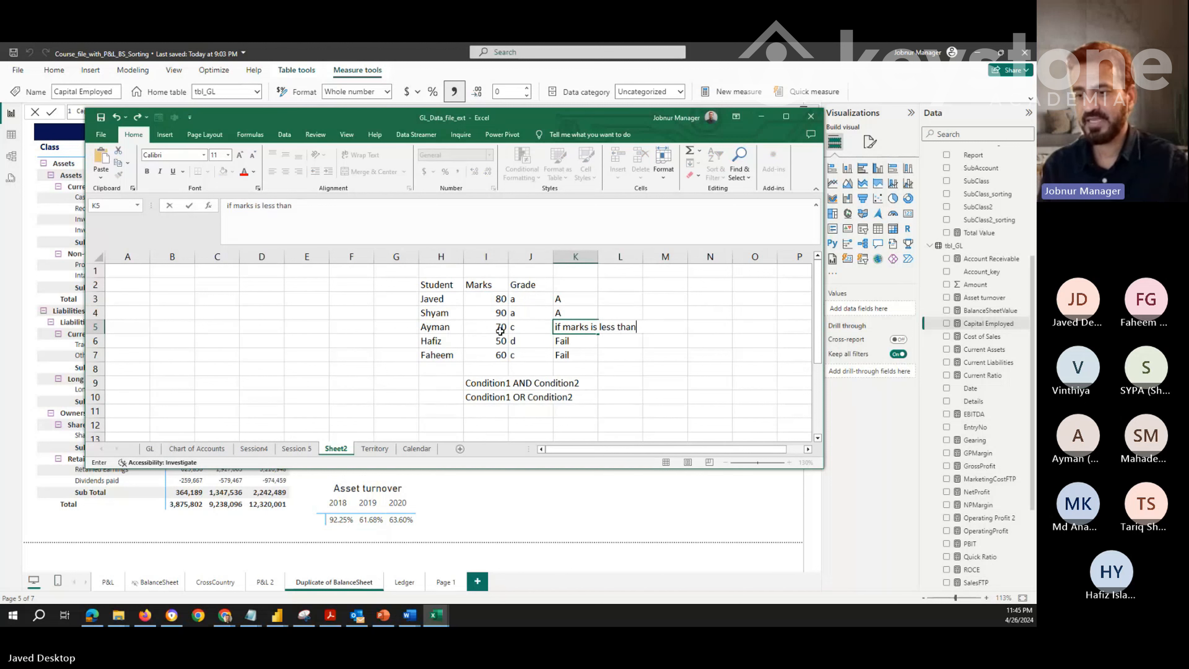
pyautogui.write(' 80 and ')
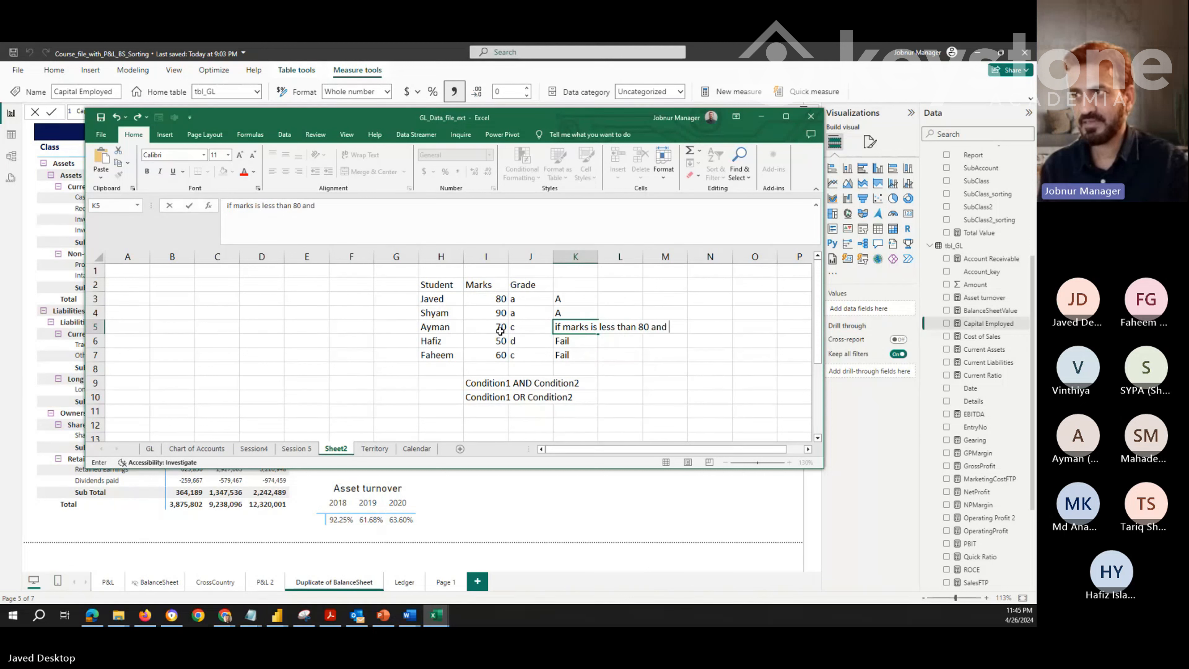
pyautogui.write('Mark ')
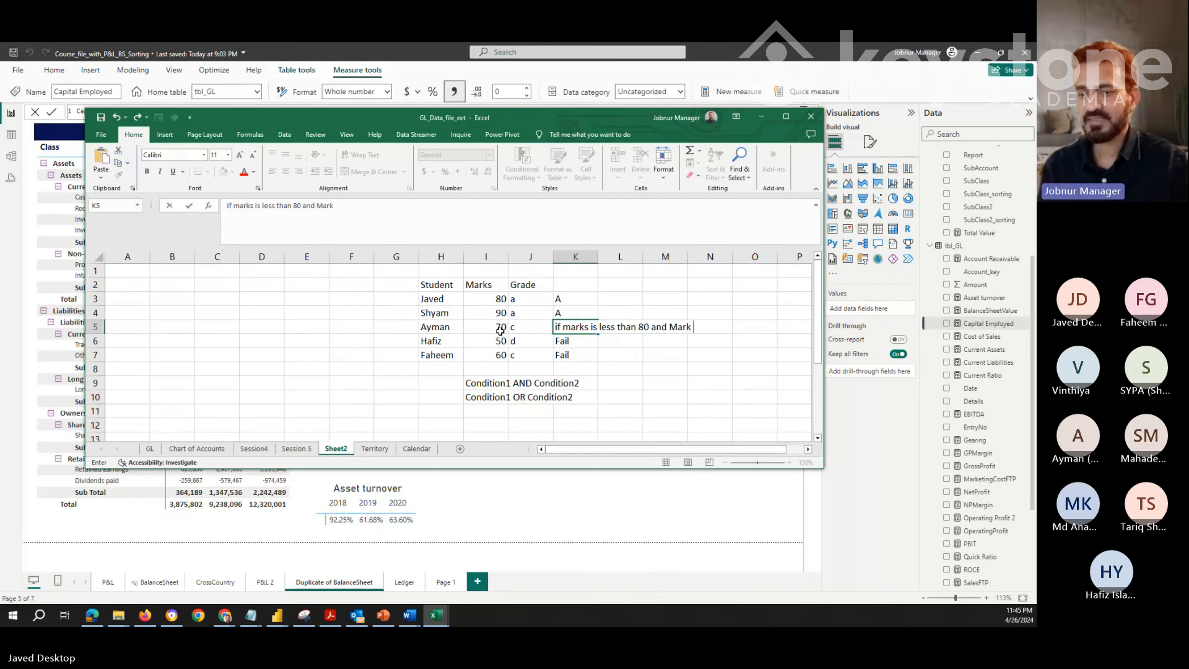
pyautogui.write('is less than')
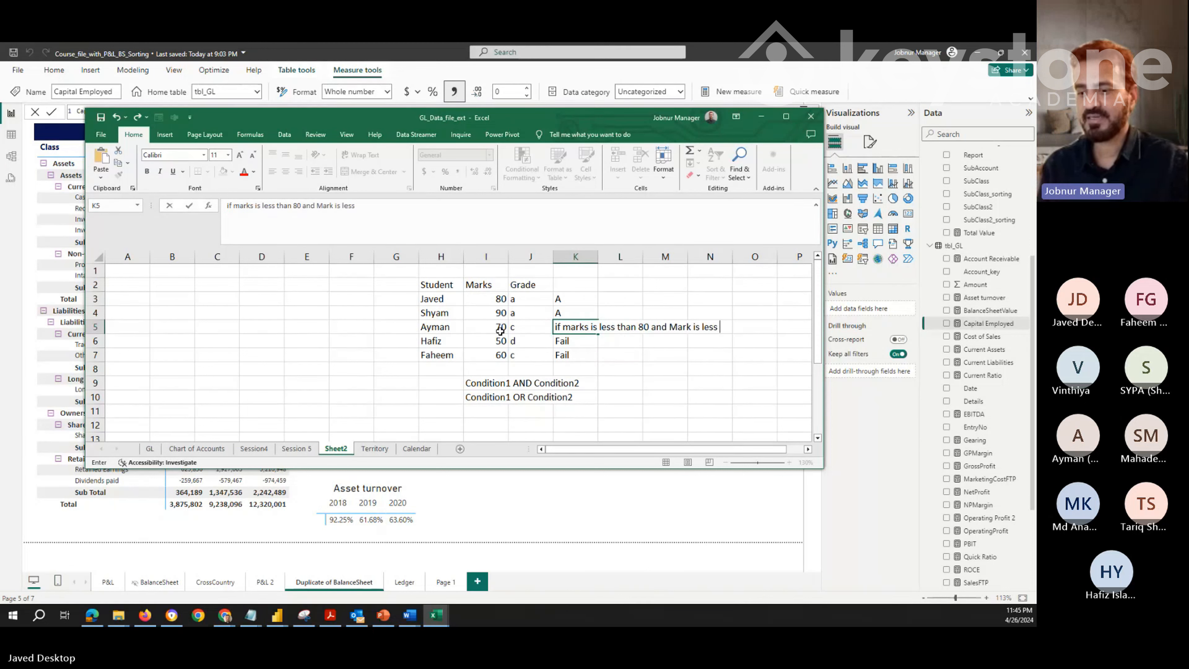
pyautogui.press('BackSpace')
pyautogui.press('BackSpace')
pyautogui.press('BackSpace')
pyautogui.press('BackSpace')
pyautogui.press('BackSpace')
pyautogui.press('BackSpace')
pyautogui.press('BackSpace')
pyautogui.press('BackSpace')
pyautogui.press('BackSpace')
pyautogui.press('BackSpace')
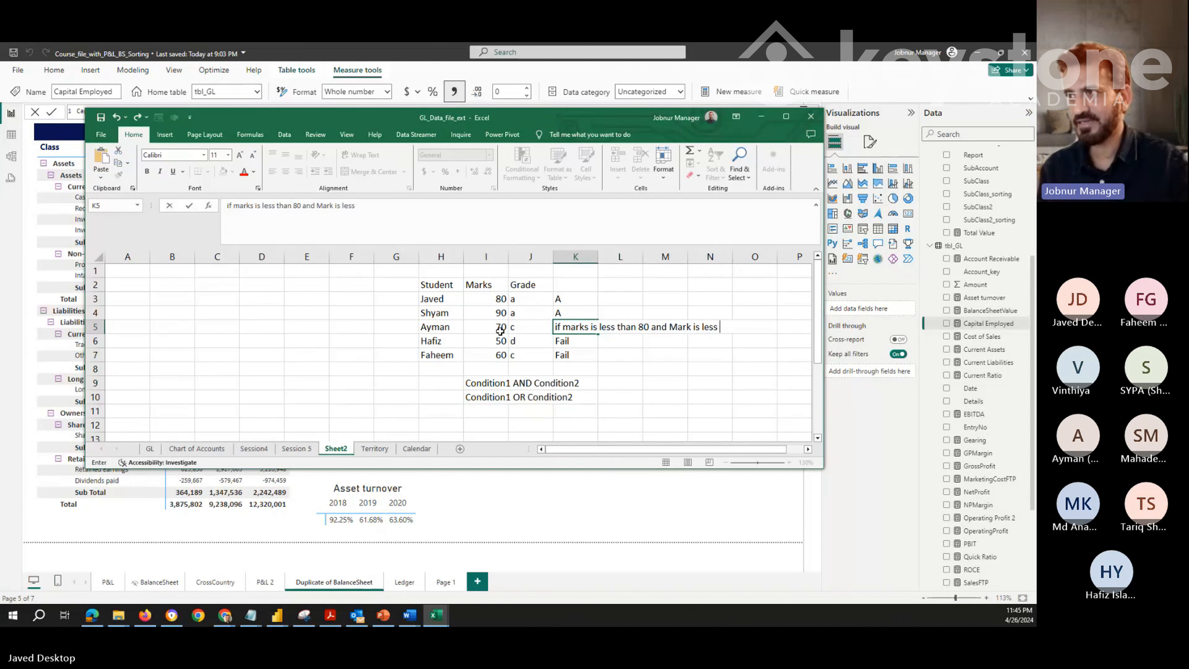
pyautogui.write('gre')
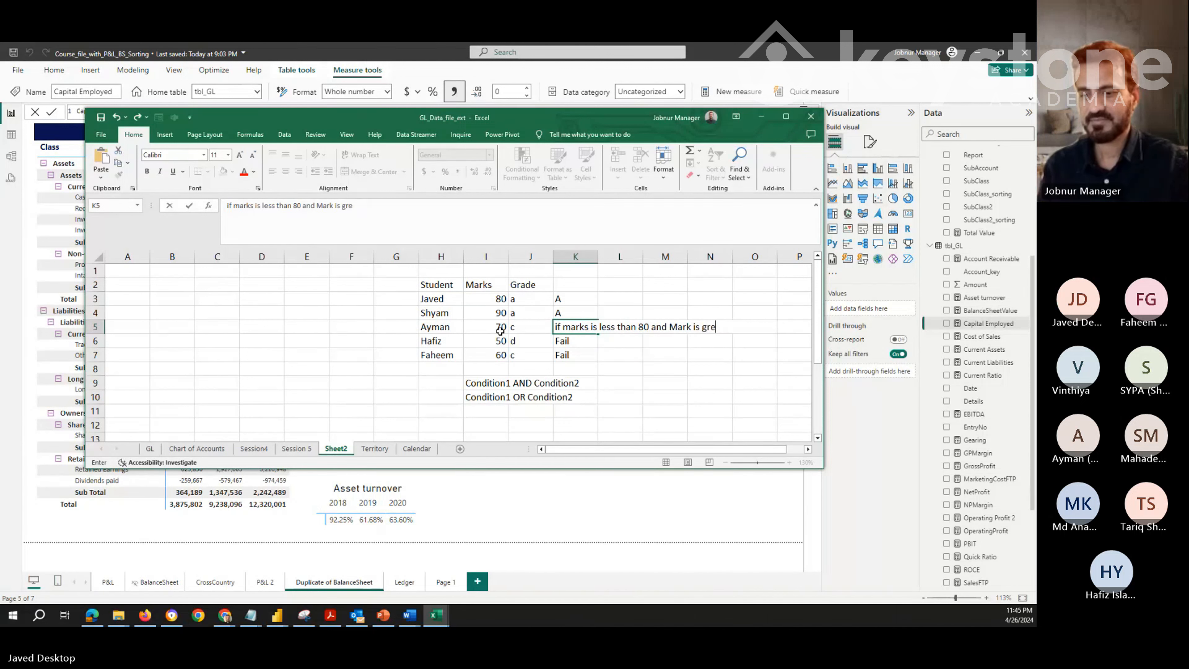
pyautogui.write('ater 70')
pyautogui.press('Return')
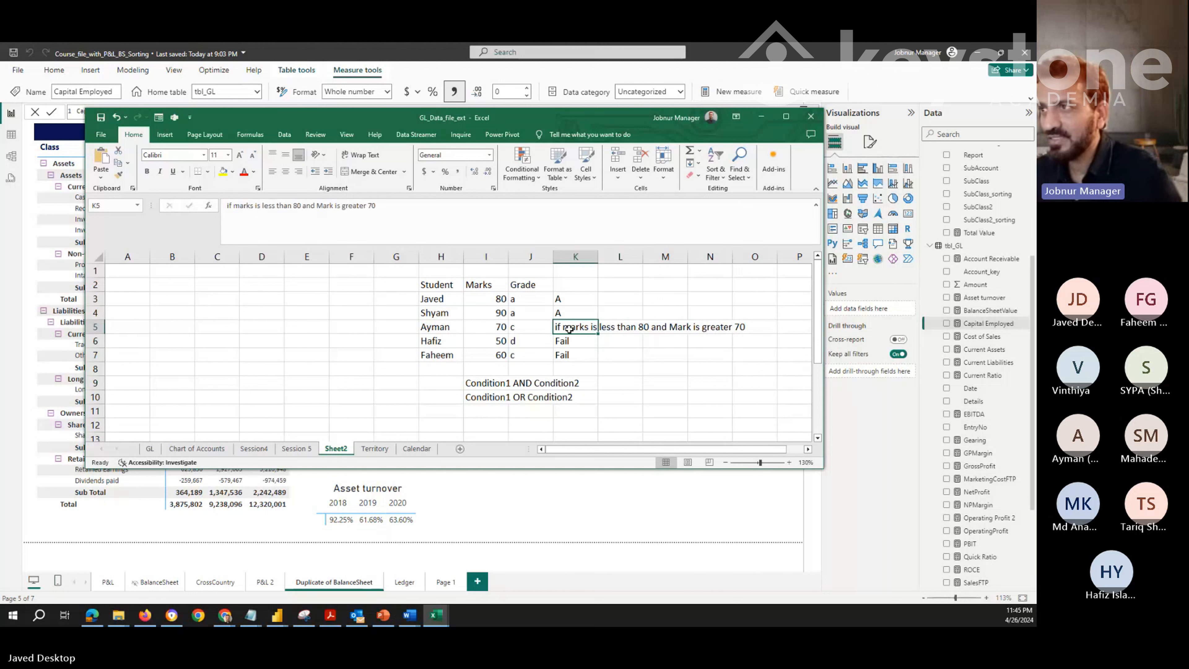
# Compare the AND and OR condition notes in I9 and I10 with the marks rule written in K5
pyautogui.click(653, 327)
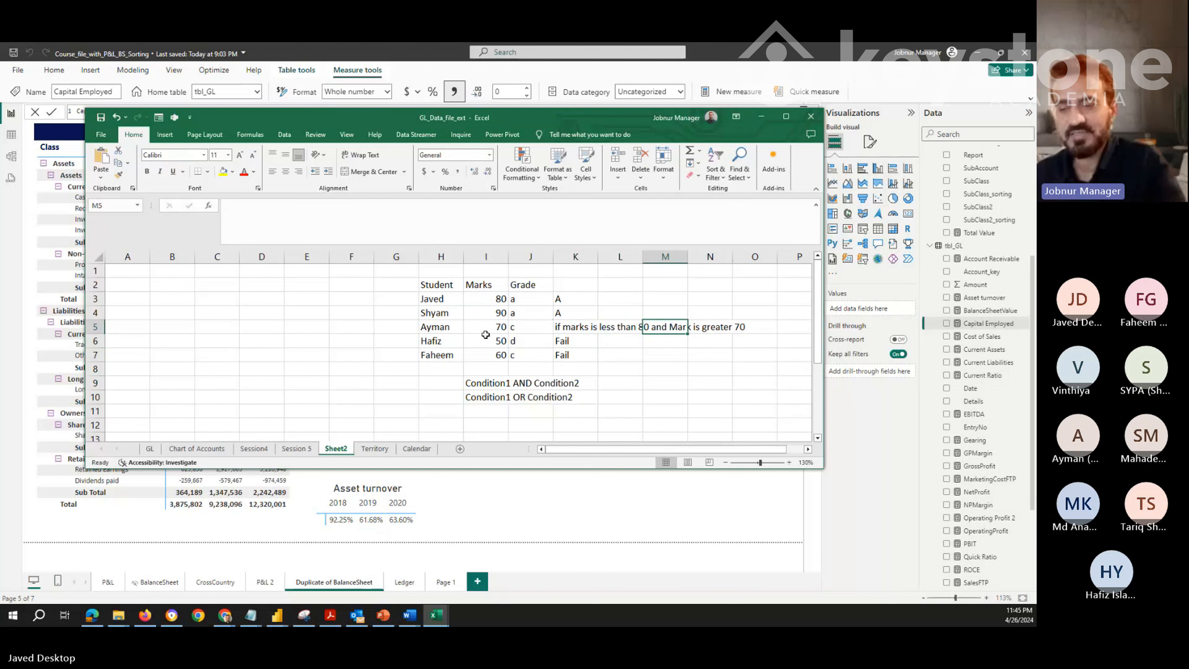
pyautogui.click(604, 383)
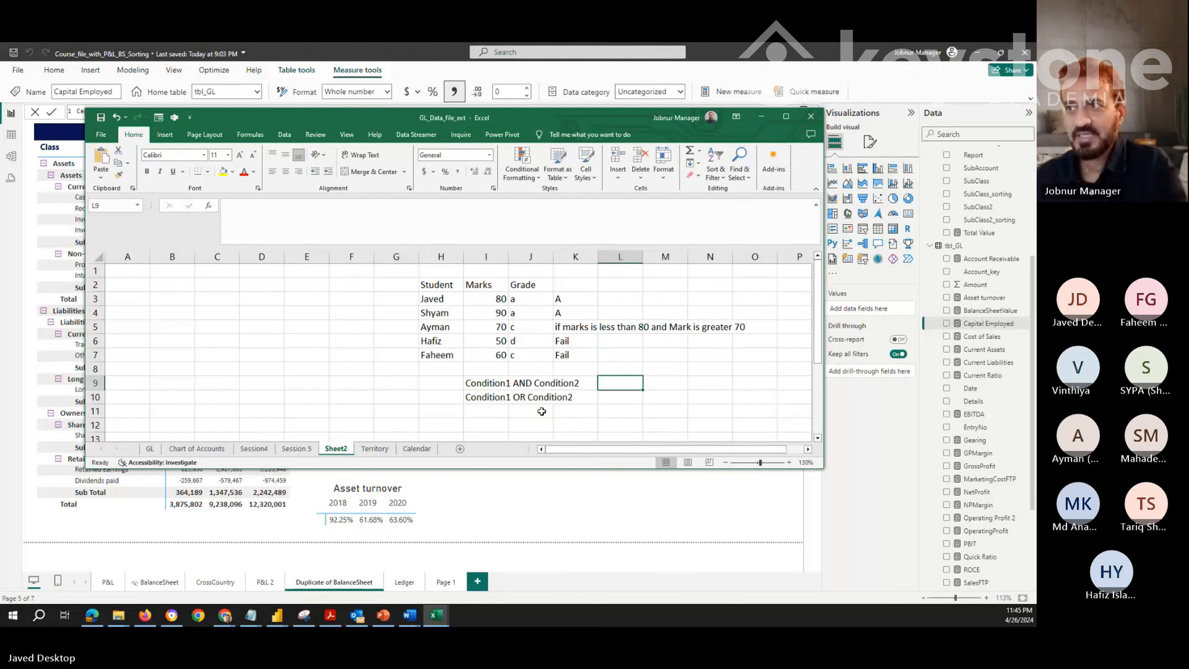
pyautogui.click(534, 385)
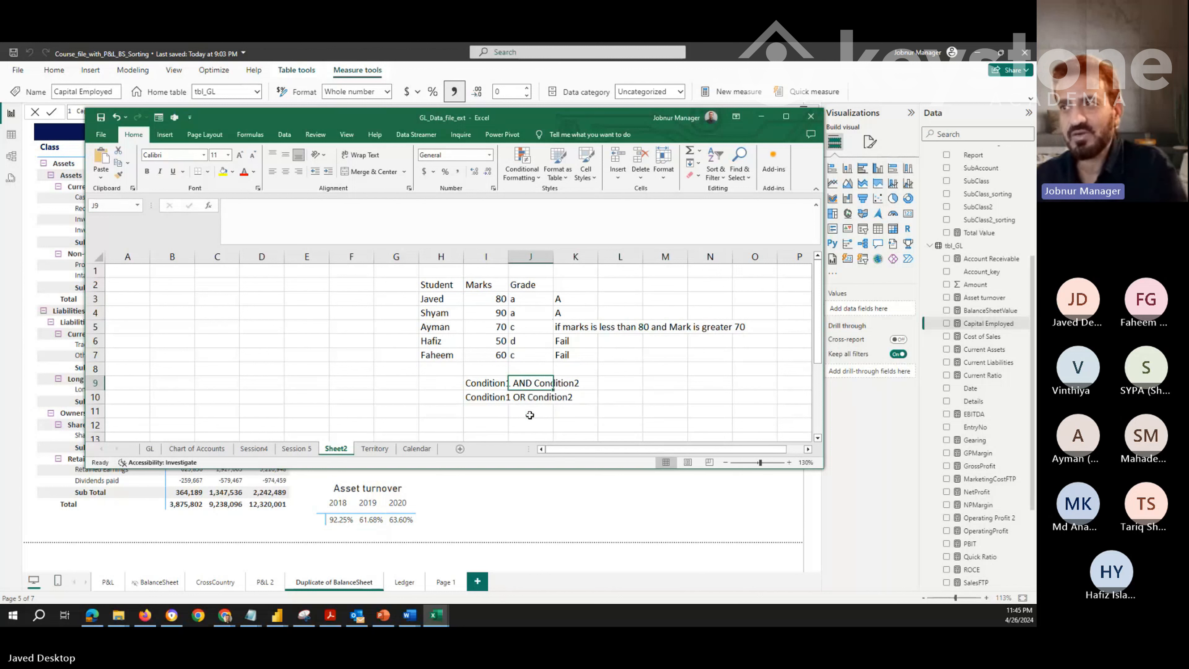
pyautogui.click(505, 400)
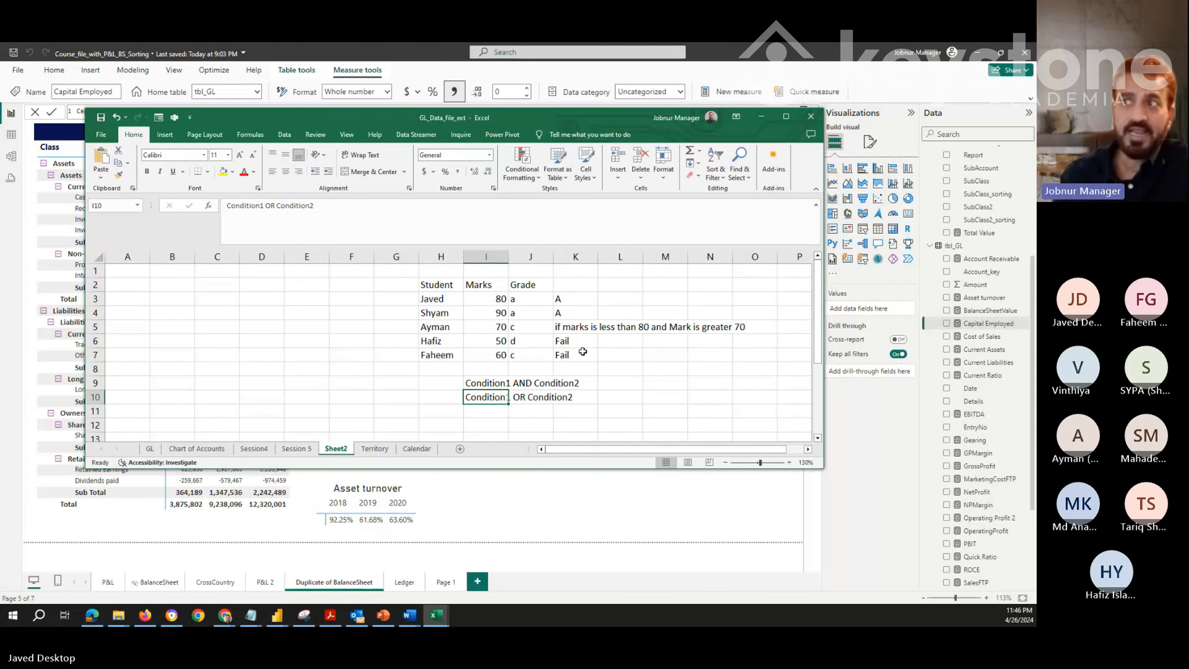
pyautogui.click(491, 385)
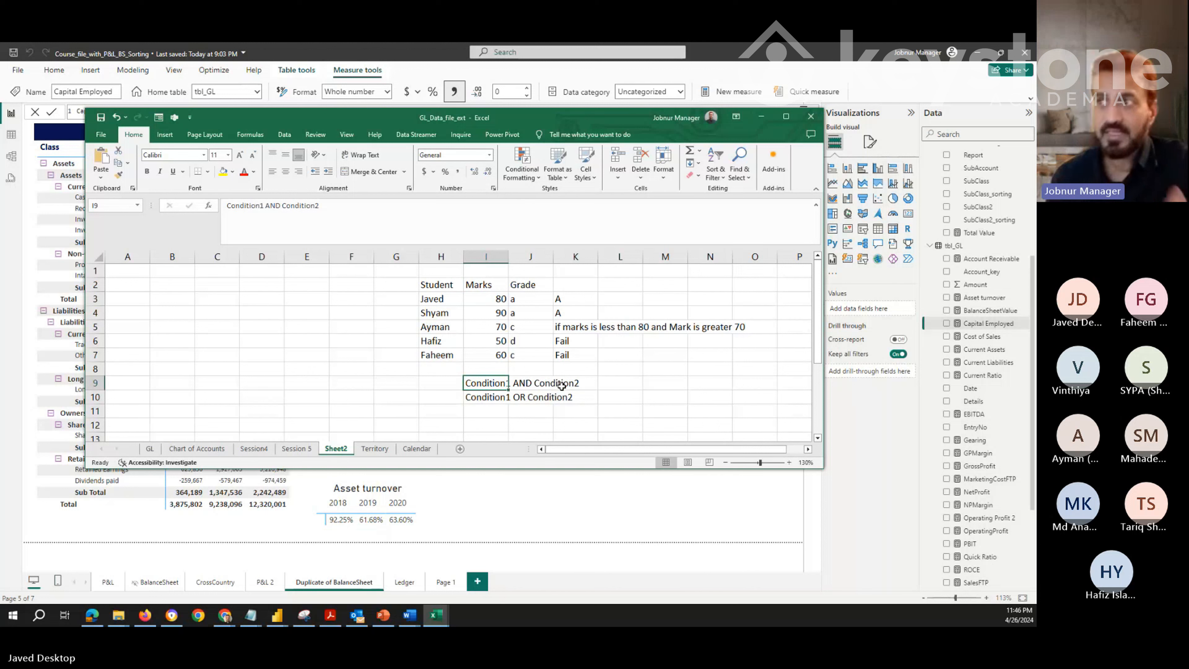
pyautogui.click(485, 405)
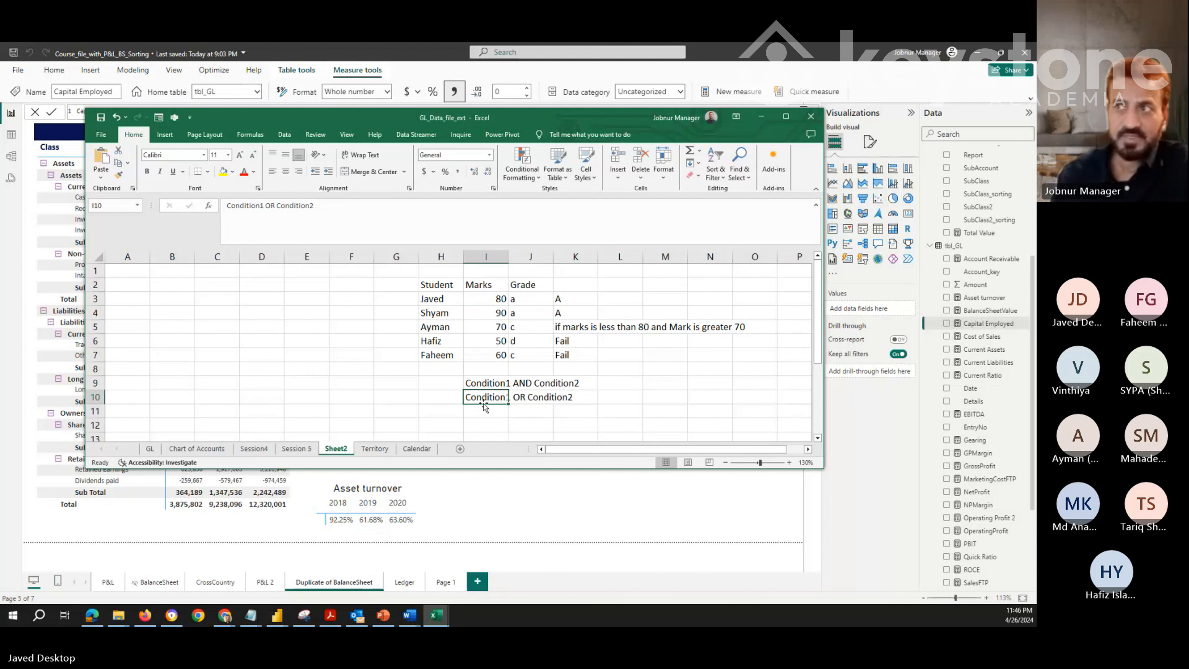
pyautogui.click(620, 384)
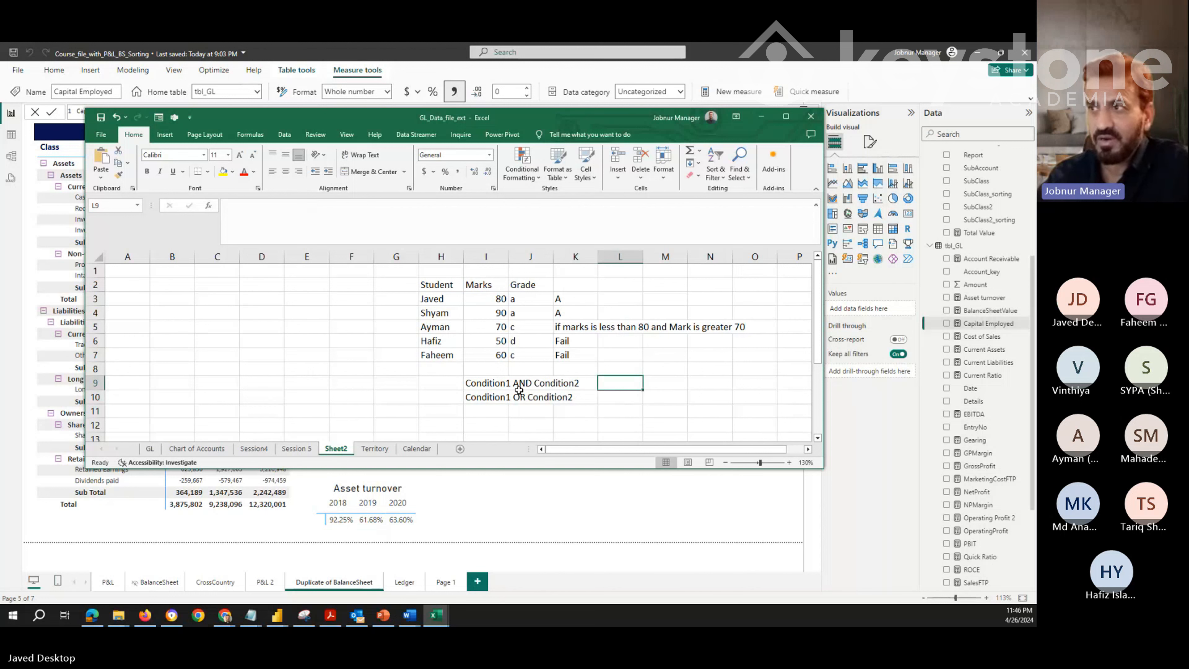
# Replace the word AND with the && operator in the condition note in I9
pyautogui.click(503, 383)
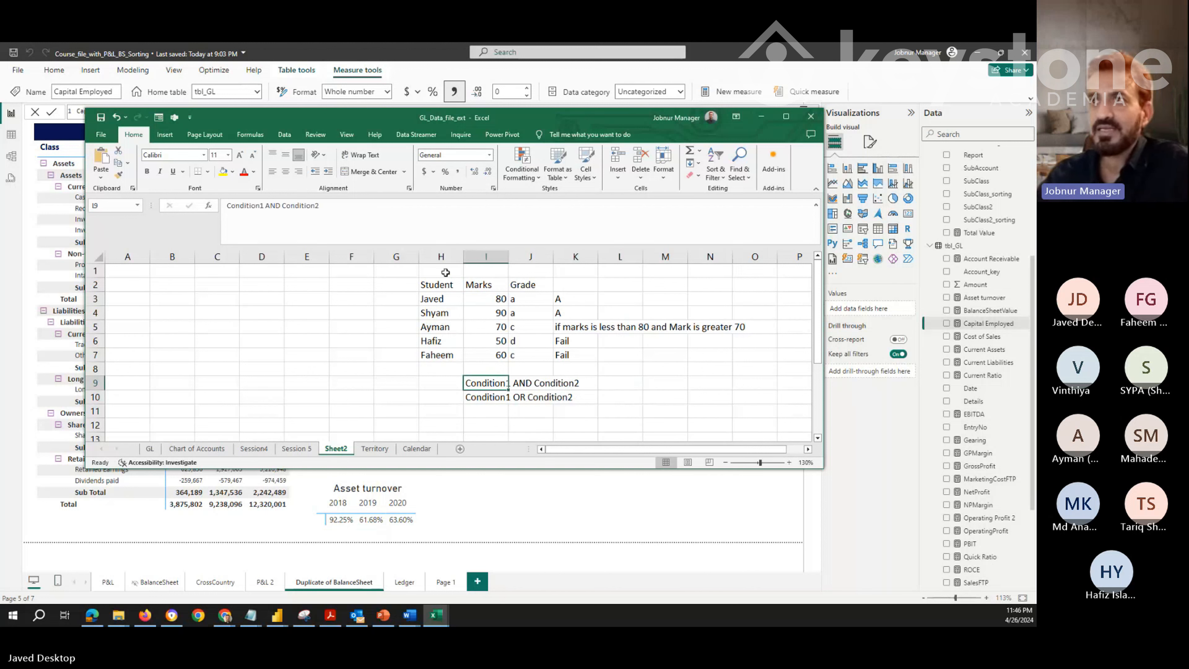
pyautogui.moveTo(266, 206); pyautogui.dragTo(281, 206)
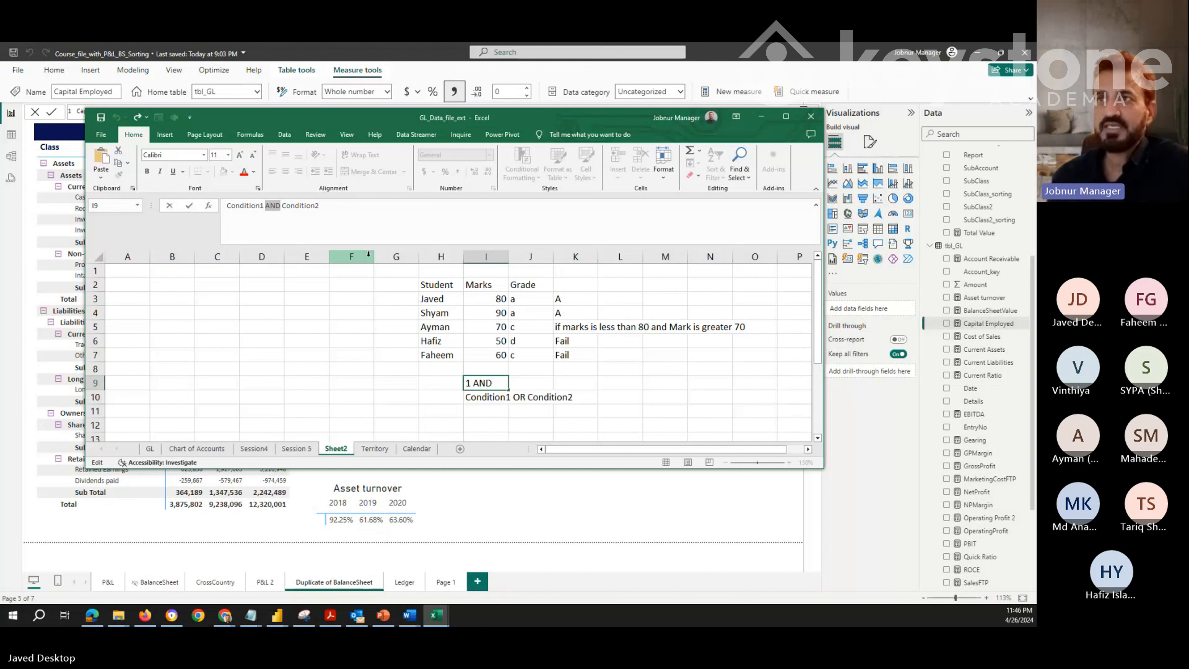
pyautogui.press('BackSpace')
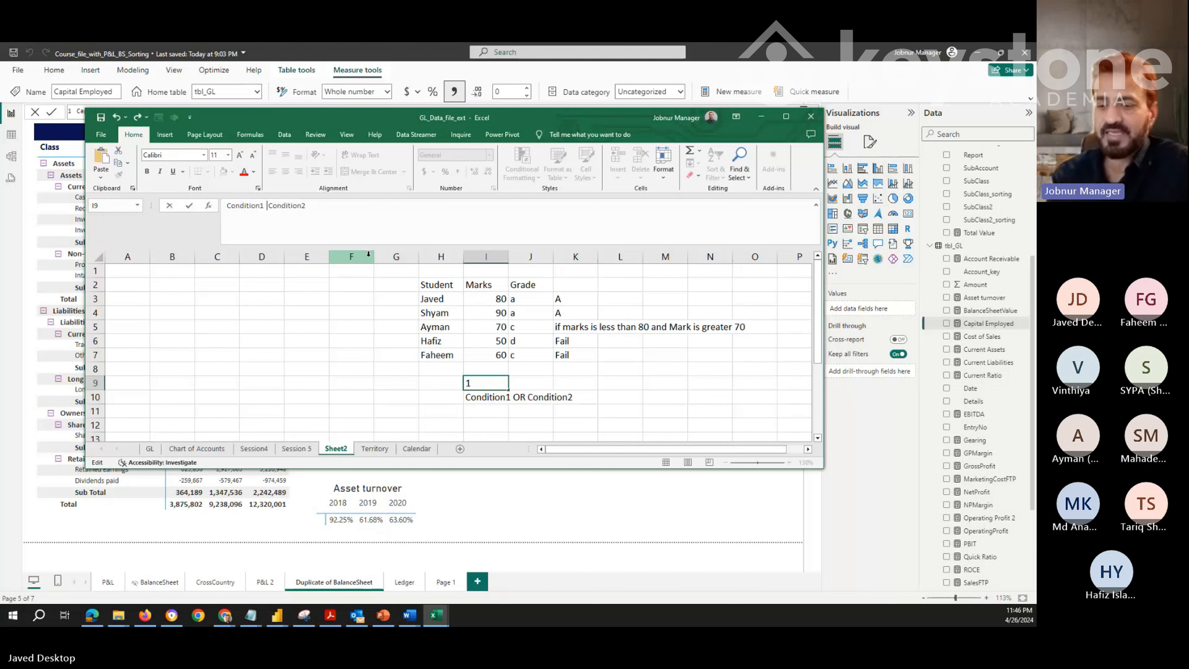
pyautogui.write('&&')
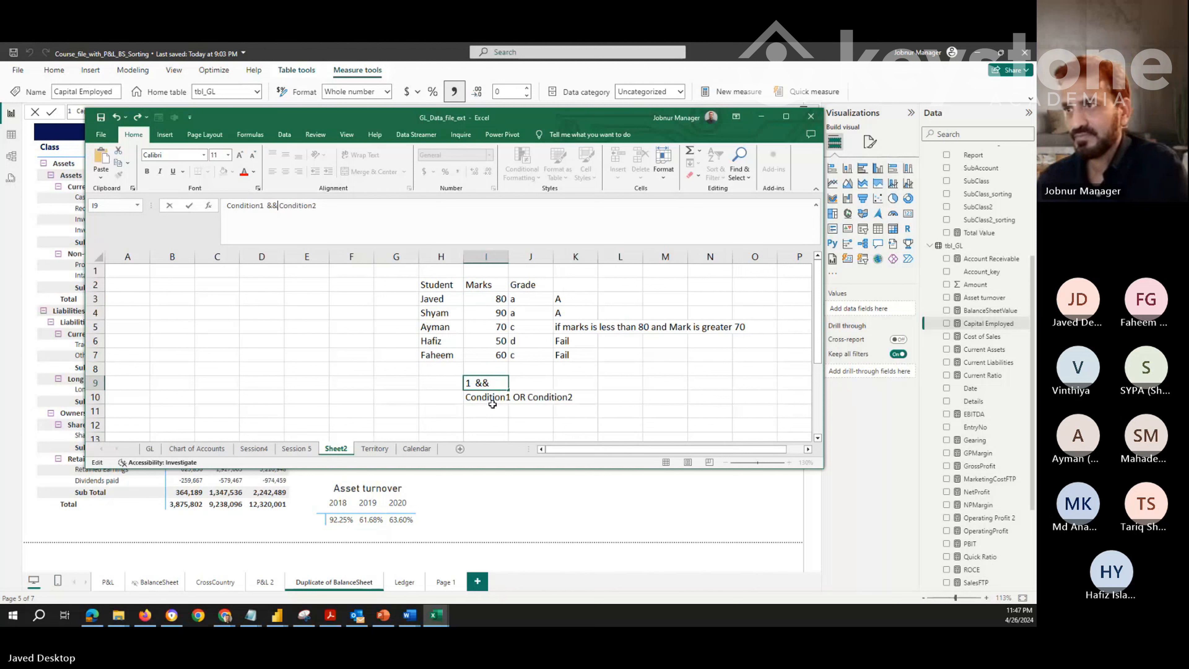
# Replace the word OR with the || operator in the condition note in I10
pyautogui.click(492, 404)
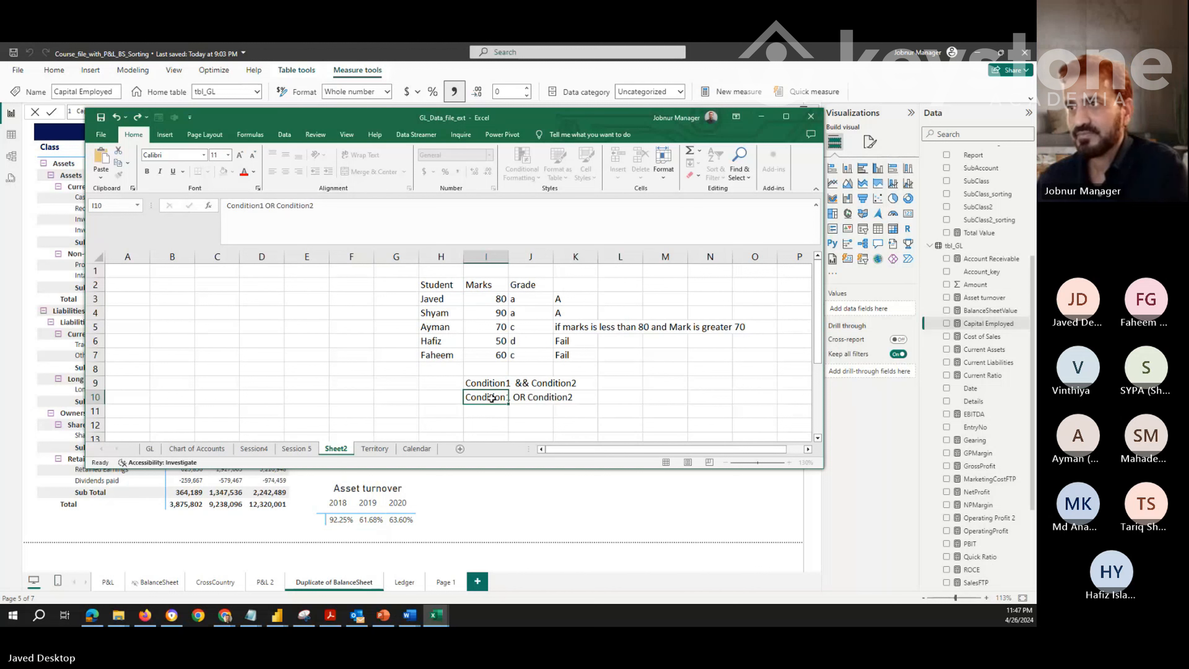
pyautogui.doubleClick(271, 205)
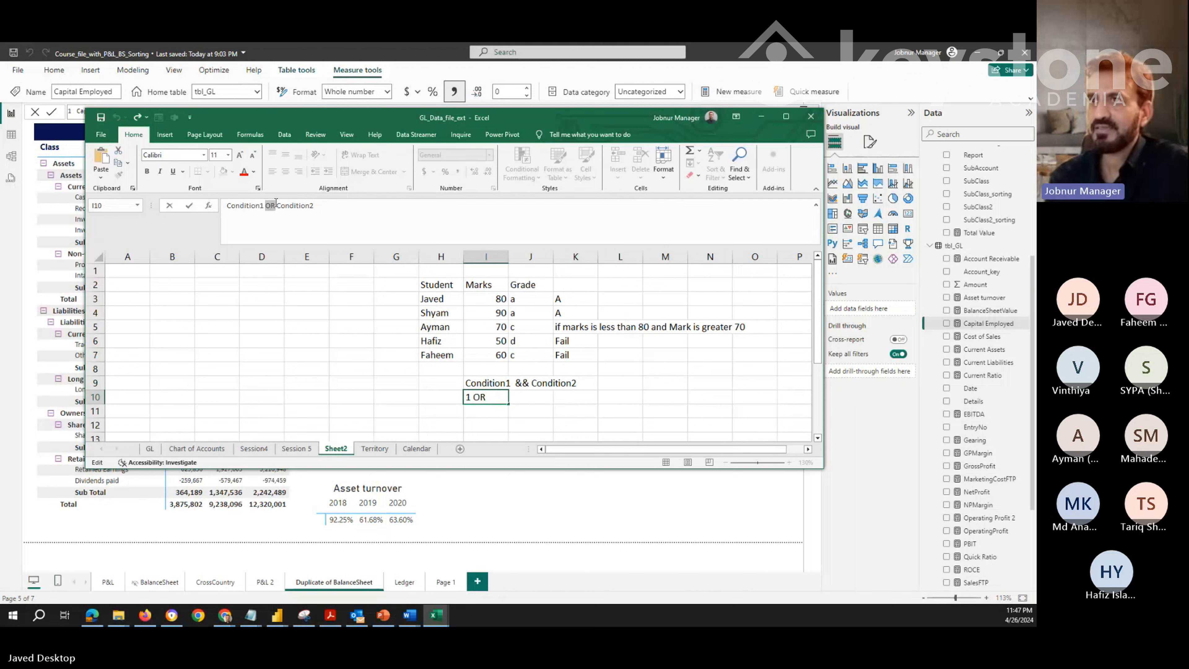
pyautogui.write('||')
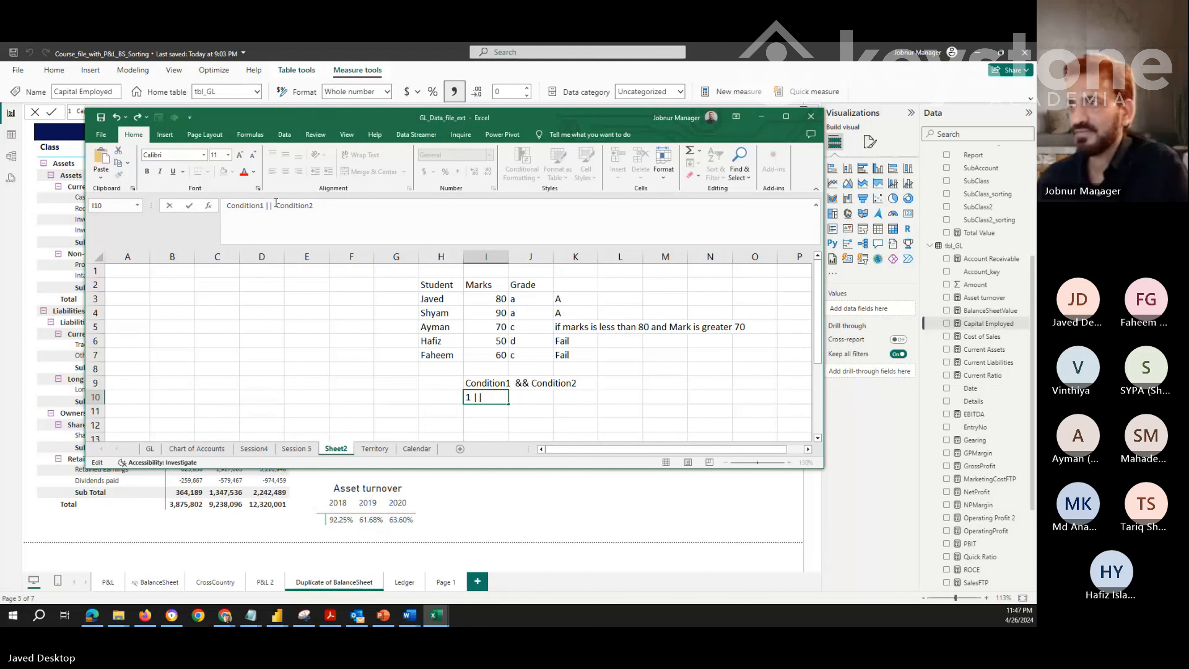
pyautogui.click(294, 351)
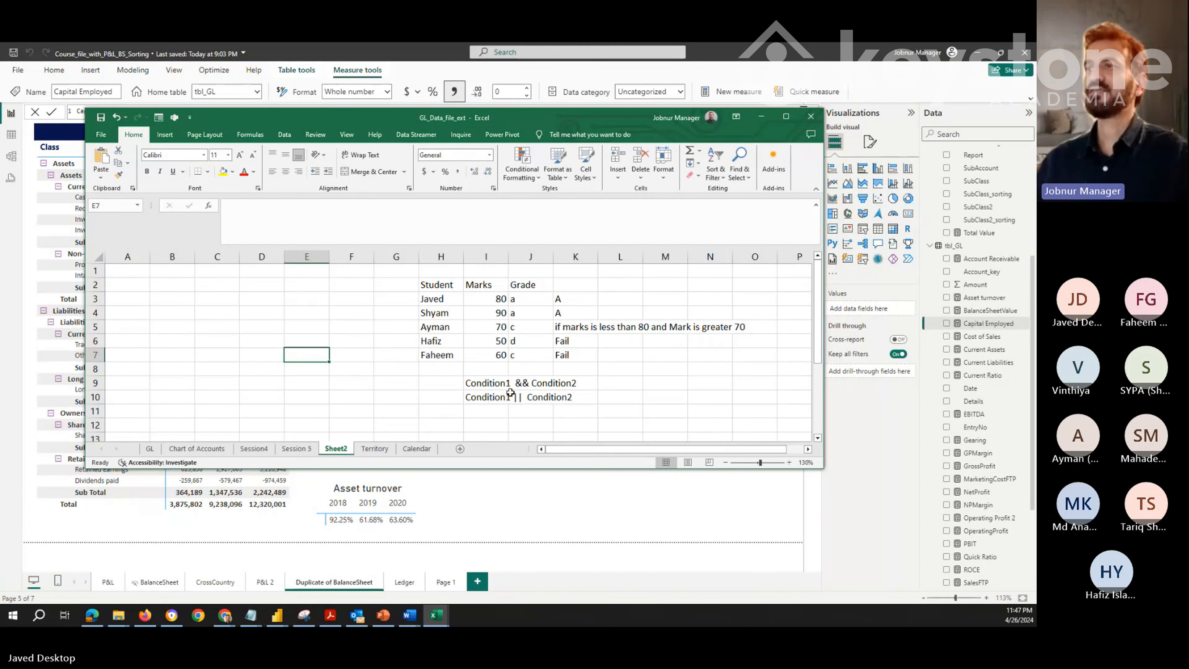
# Switch to the Power BI report and examine the Total_TTD argument in the Capital Employed measure's CALCULATE formula
pyautogui.click(512, 487)
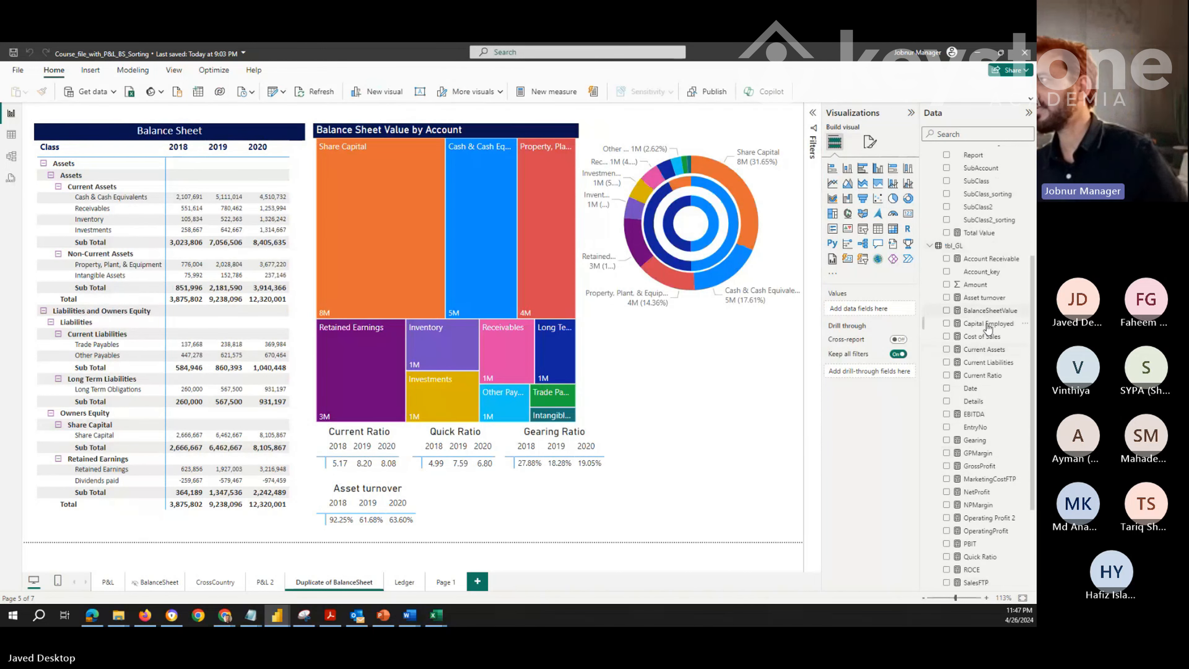
pyautogui.click(988, 324)
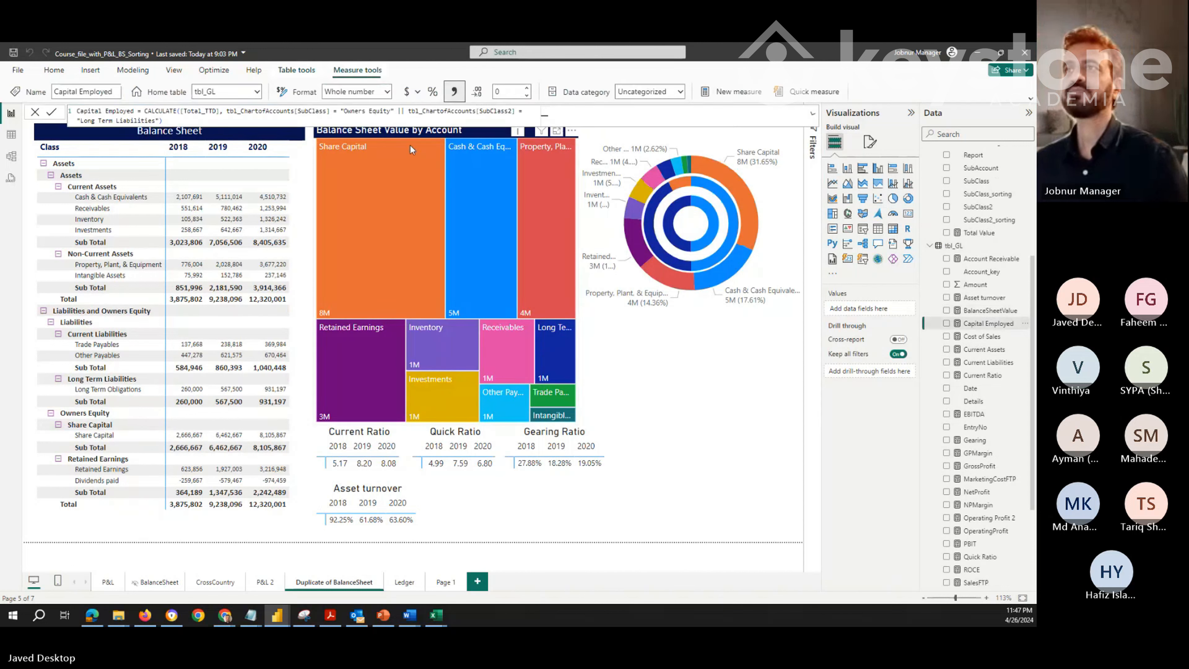
pyautogui.click(196, 112)
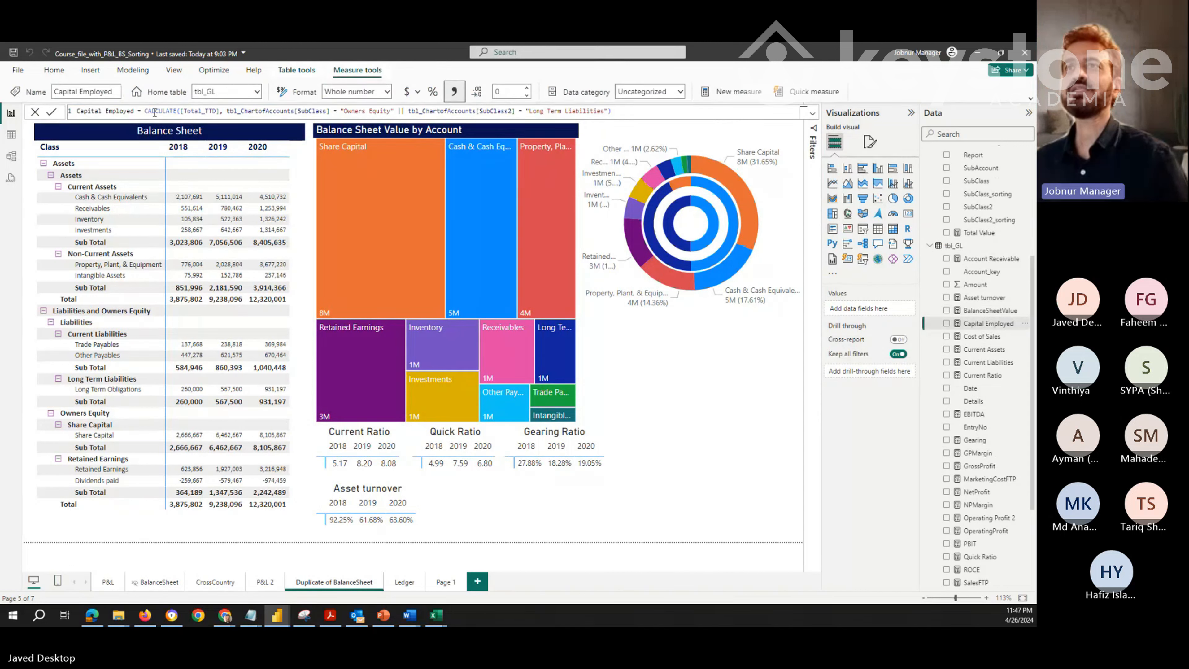
pyautogui.doubleClick(196, 113)
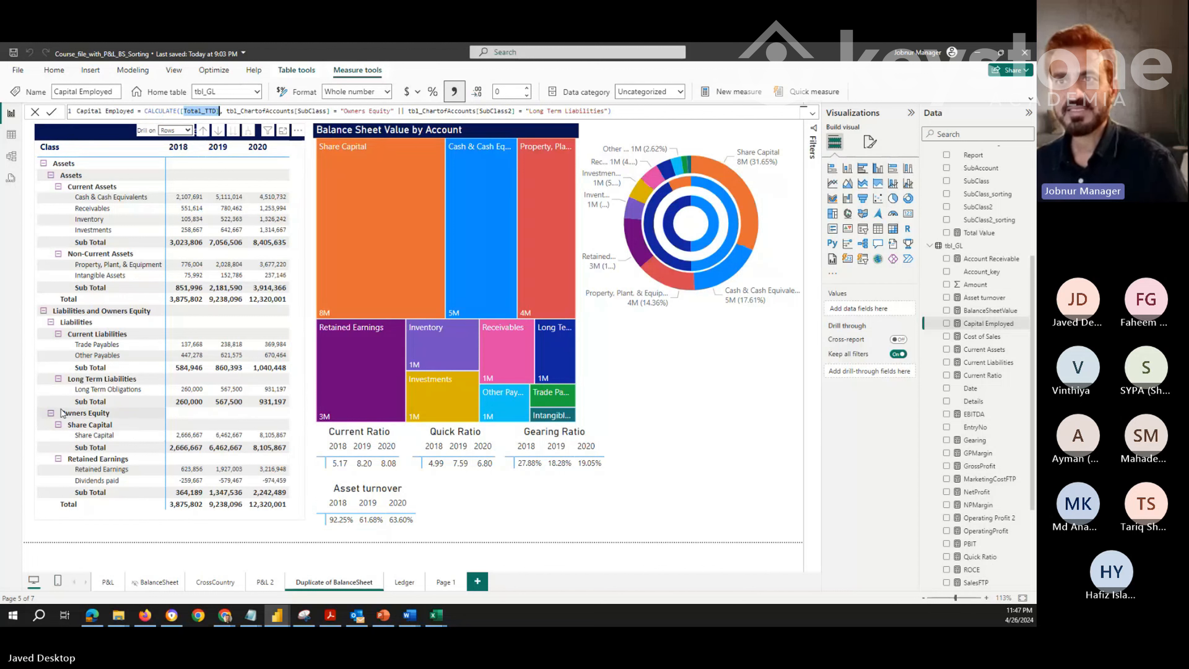
# Collapse the Owners Equity group in the Balance Sheet matrix to its single summary row
pyautogui.click(52, 414)
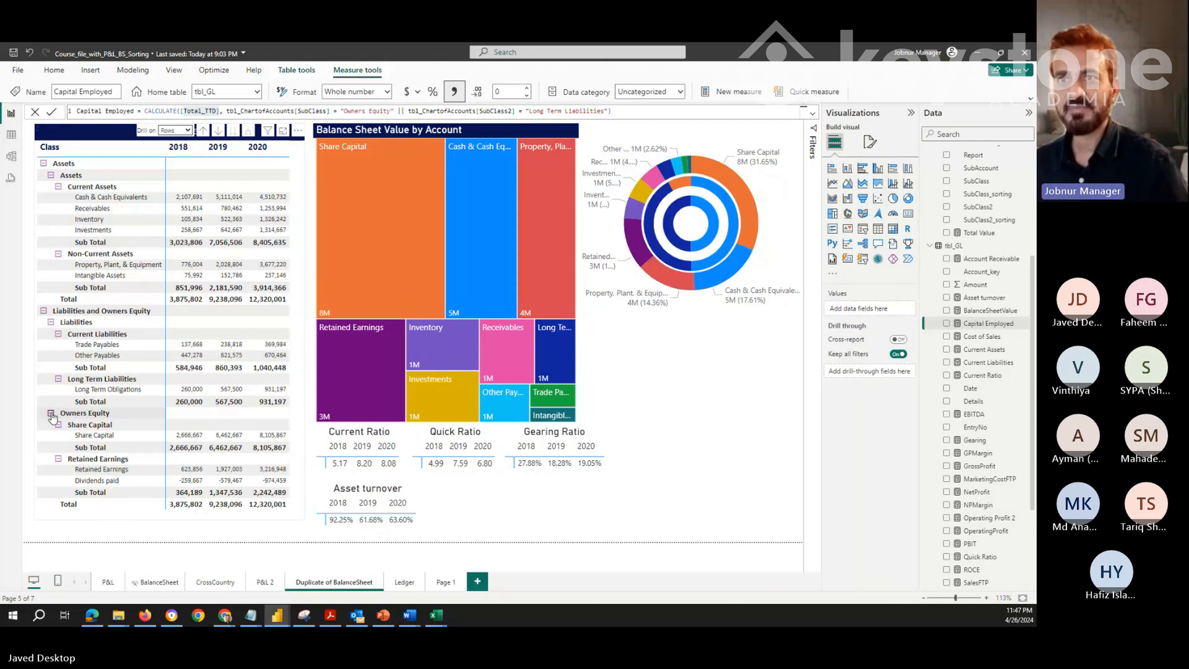
pyautogui.click(50, 414)
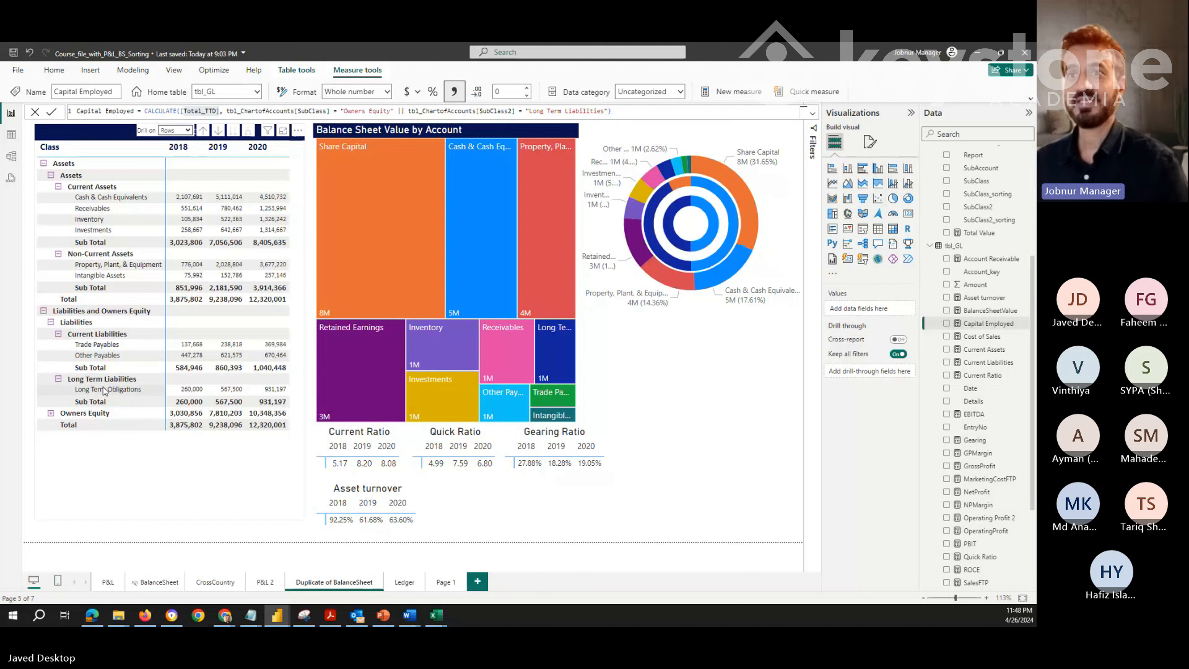
# Collapse the Long Term Liabilities, Current Liabilities and Assets groups in the Balance Sheet matrix to single summary rows
pyautogui.click(58, 378)
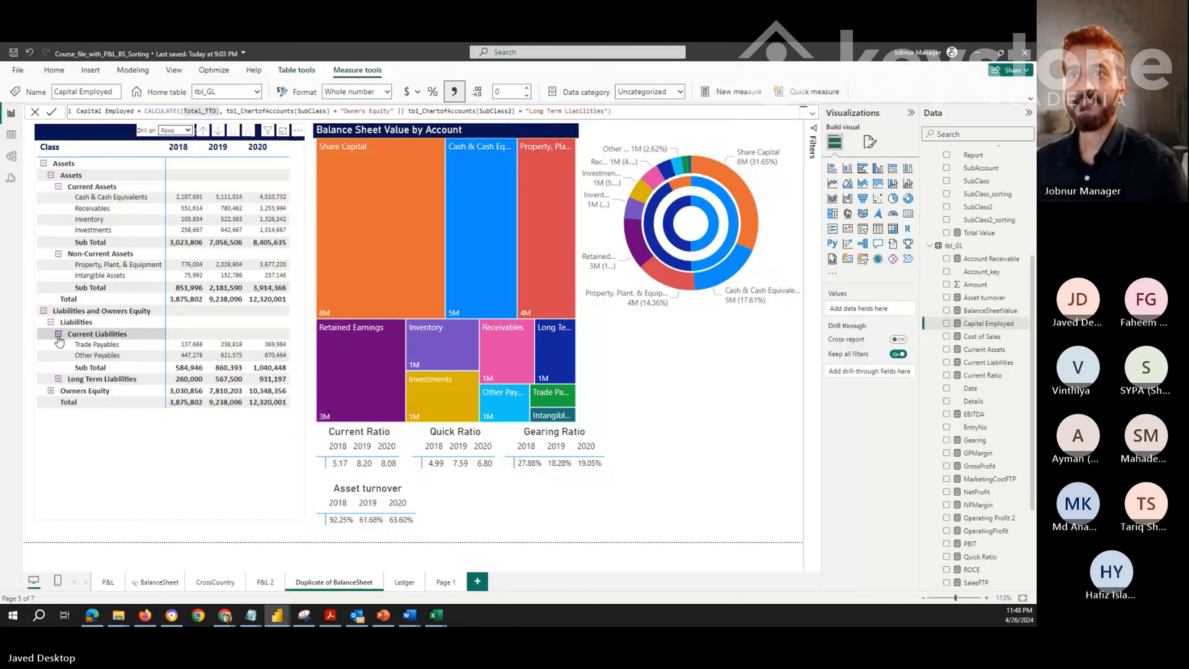
pyautogui.click(58, 334)
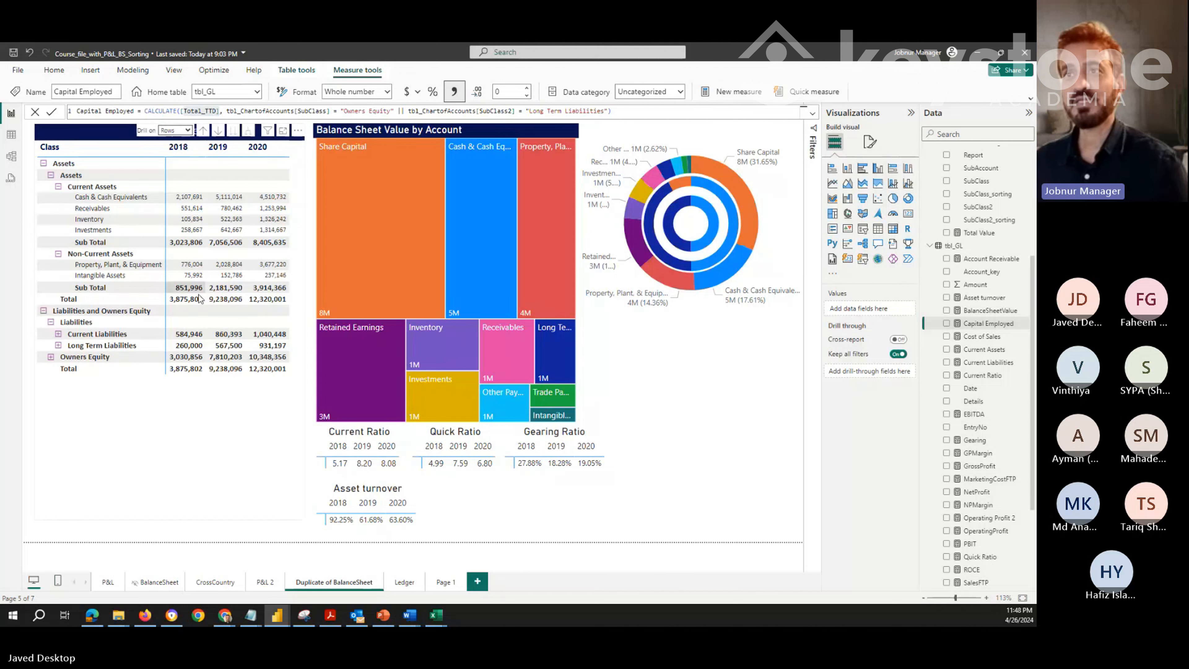
pyautogui.click(58, 187)
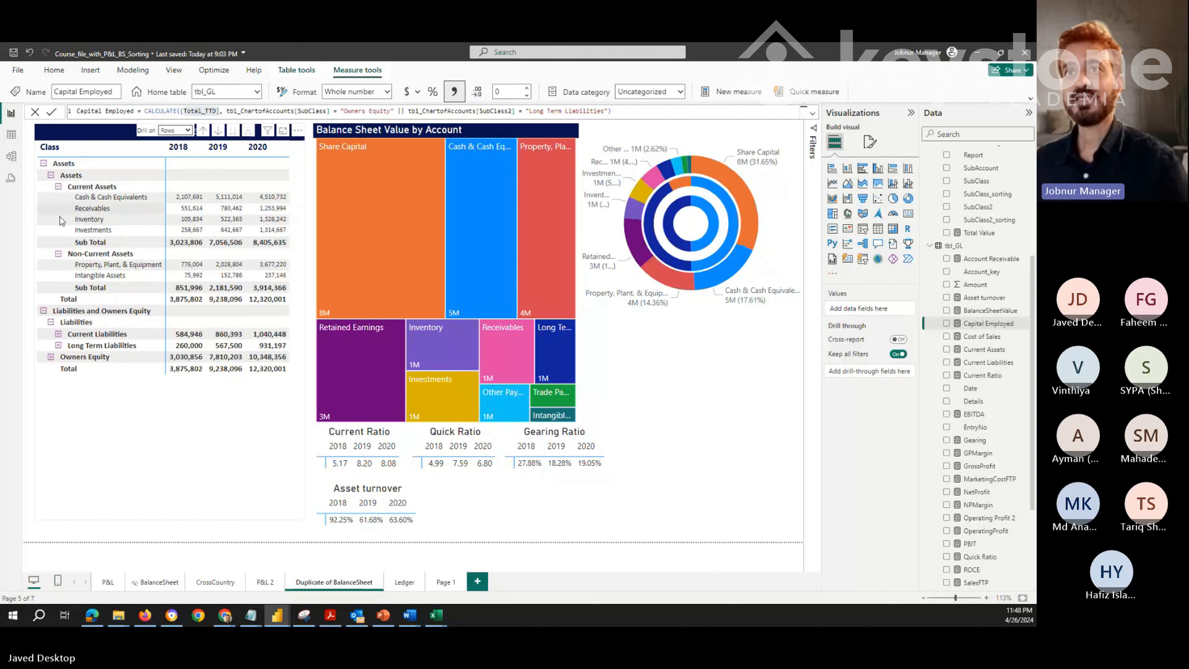
pyautogui.click(58, 198)
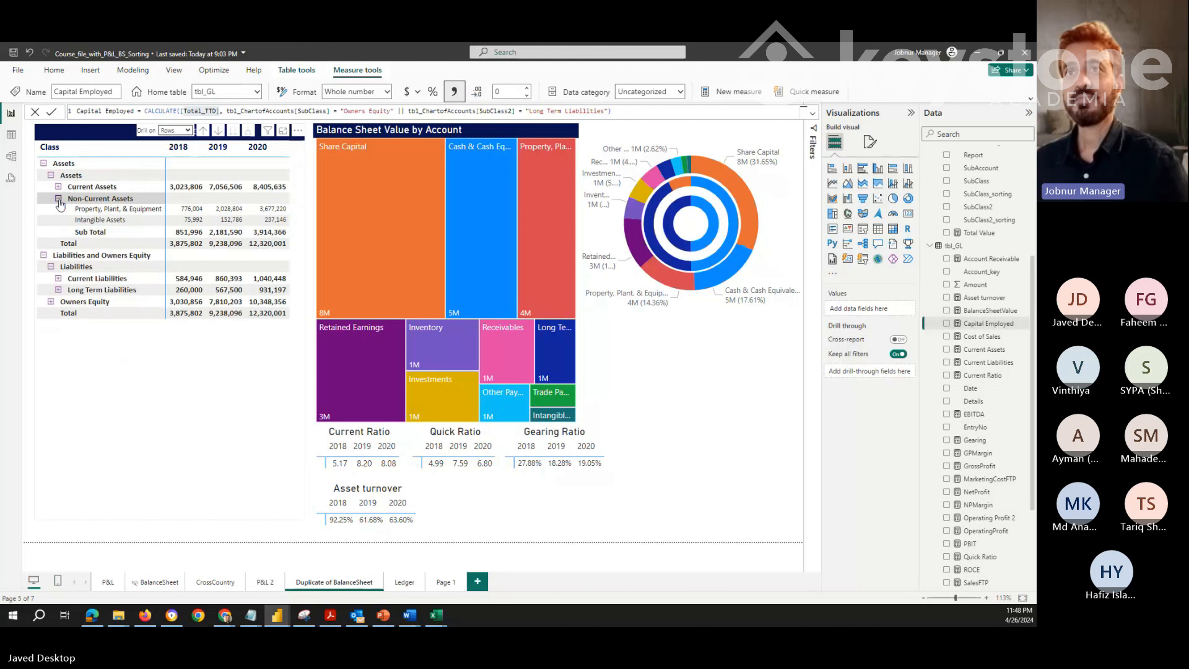
pyautogui.click(51, 175)
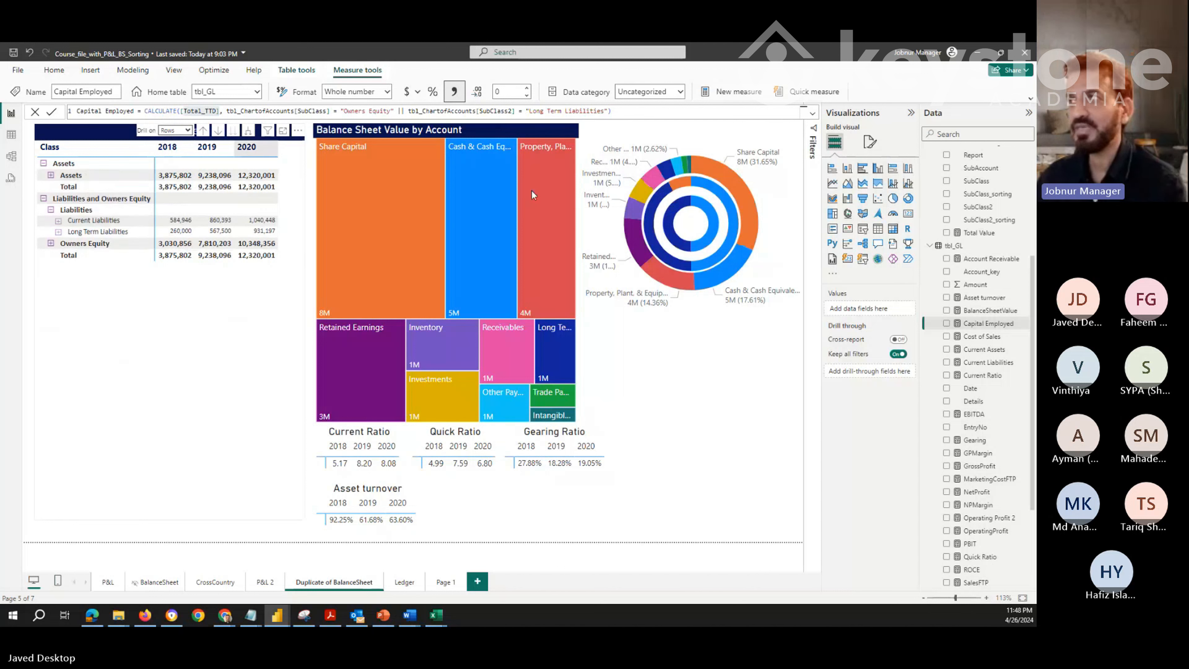
# Create a new measure in tbl_GL and name it Capital Employed 2 in its formula
pyautogui.click(728, 96)
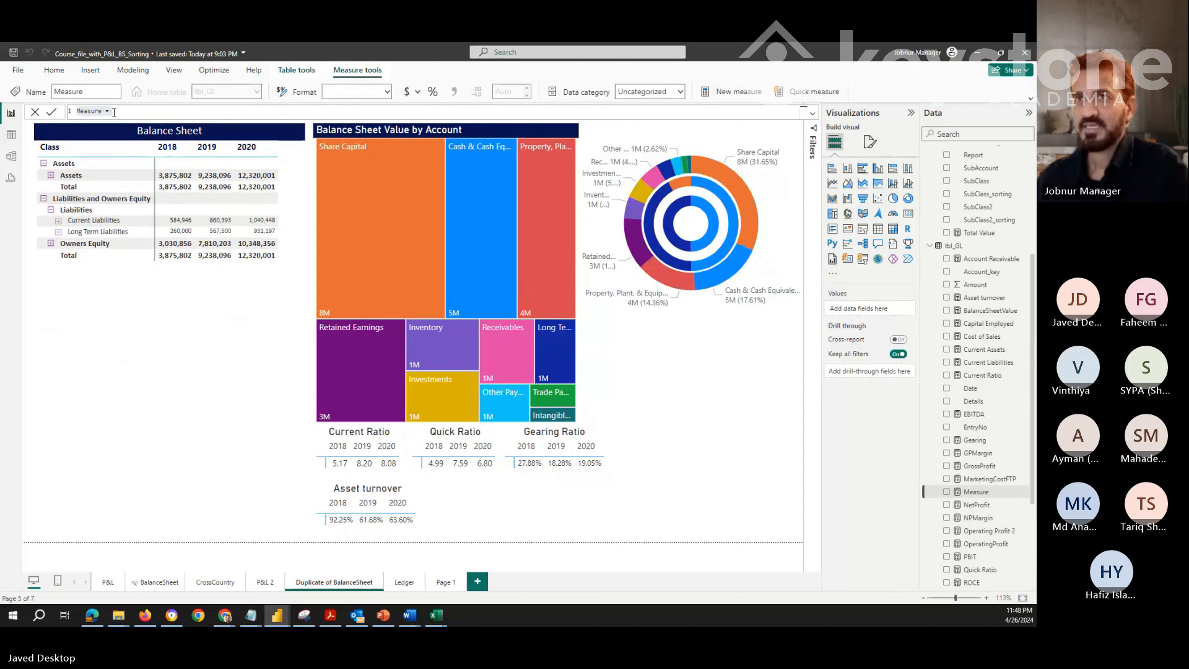
pyautogui.click(104, 111)
pyautogui.doubleClick(103, 111)
pyautogui.write('Ca')
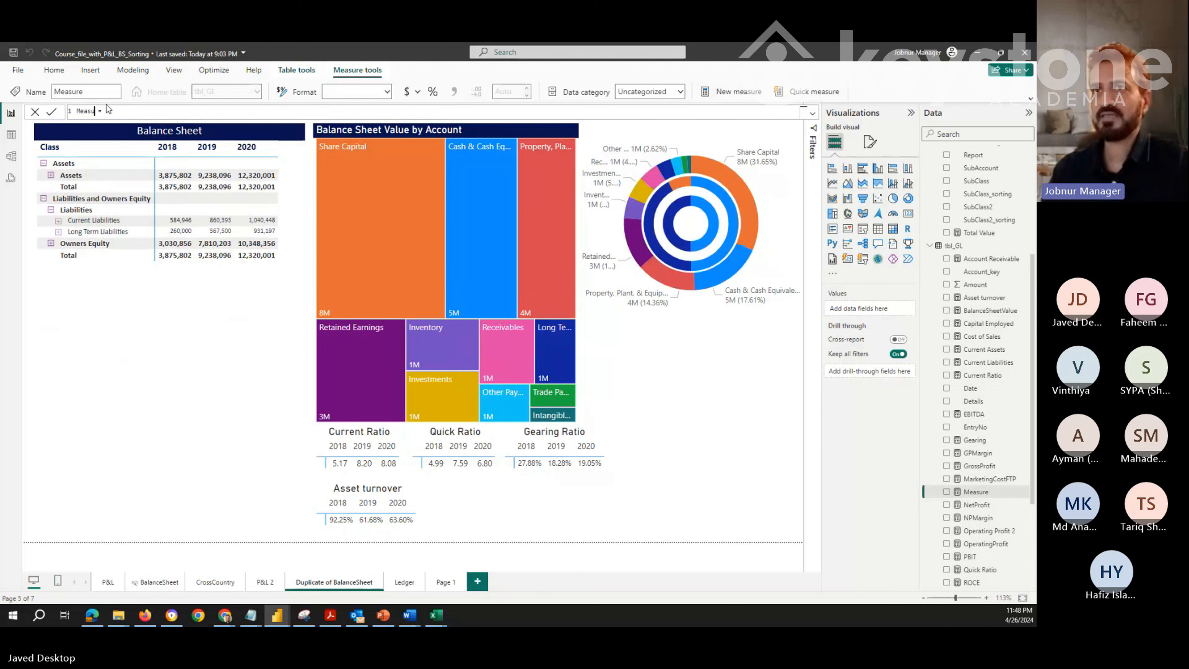
pyautogui.write('pital')
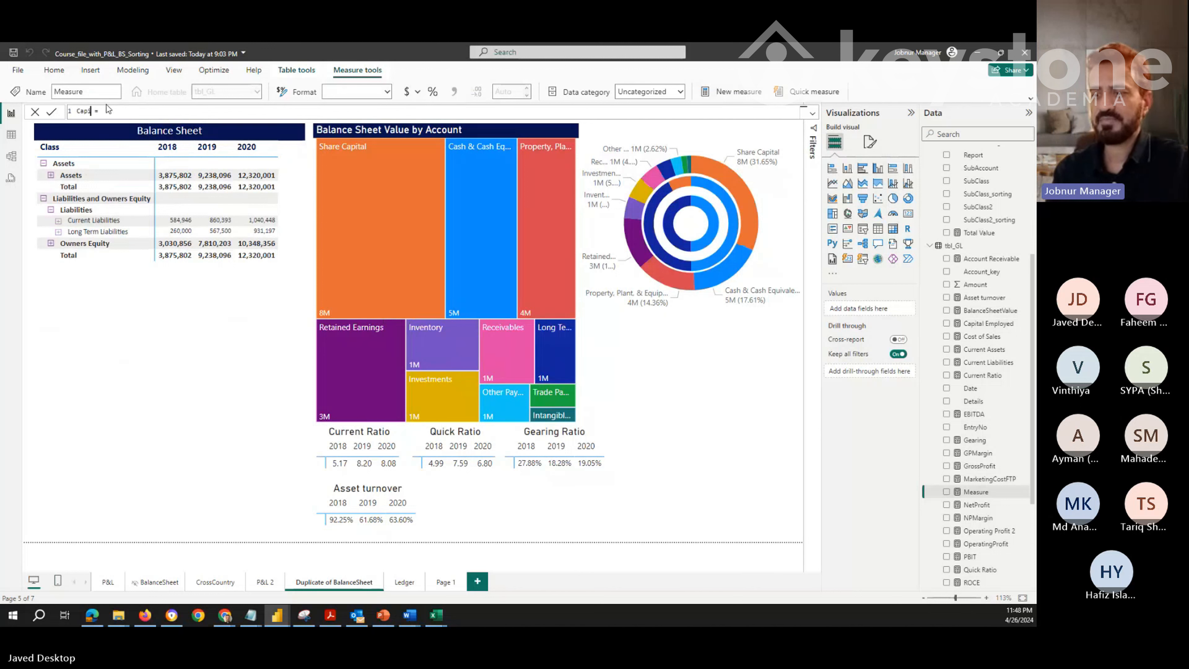
pyautogui.write(' Emplo')
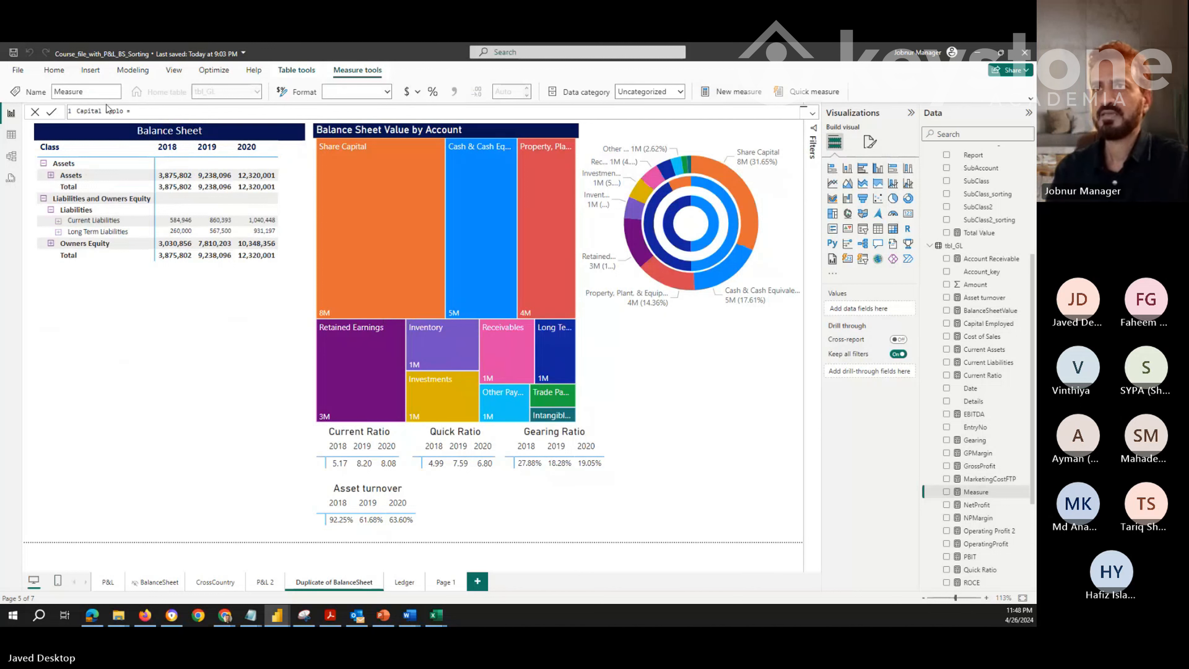
pyautogui.write('yed 2')
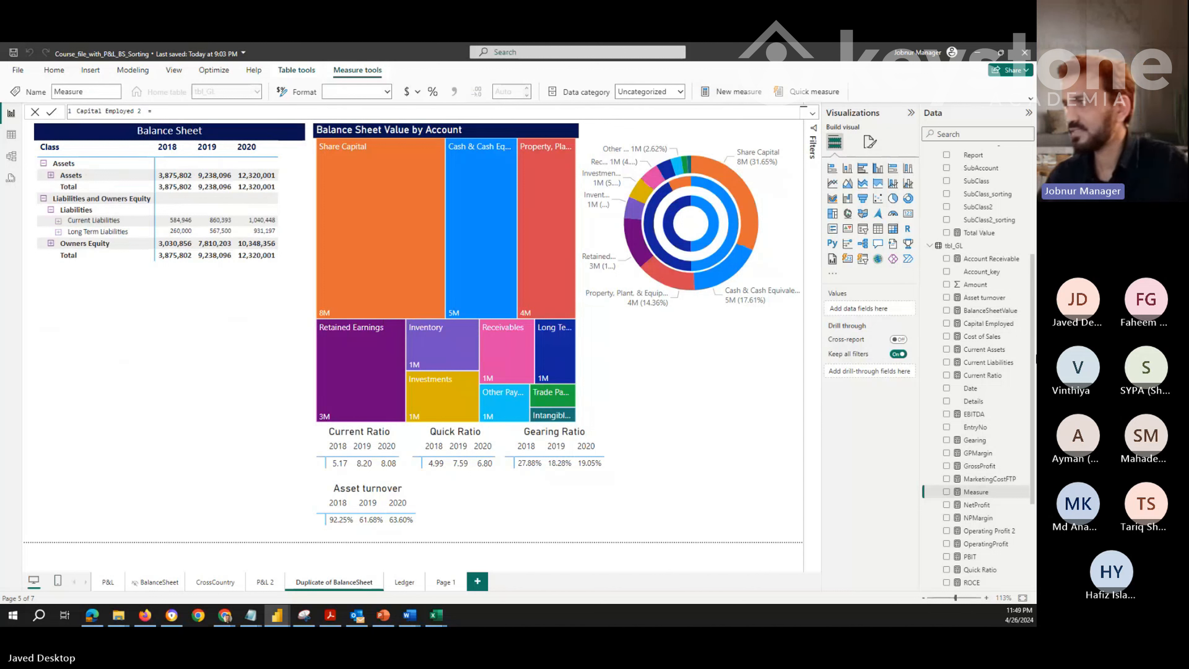
# Define the Capital Employed 2 measure as [Total Assets] - [Current Liabilities] and commit the formula
pyautogui.scroll(-5, 998, 512)
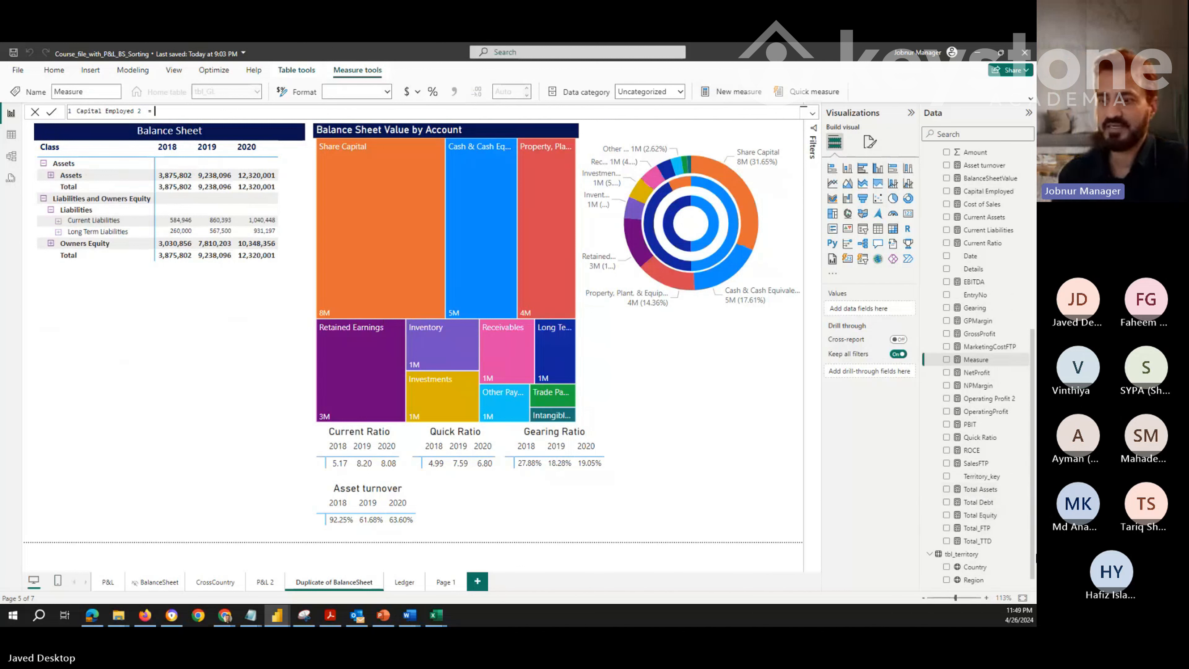
pyautogui.write('Tota')
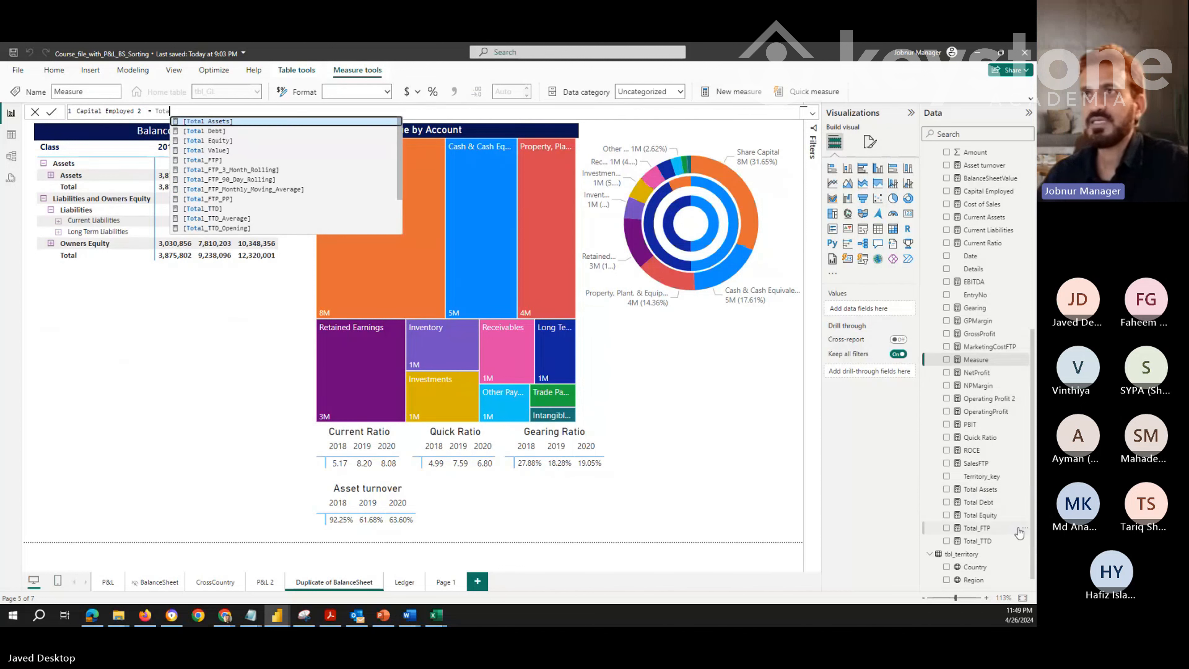
pyautogui.click(226, 122)
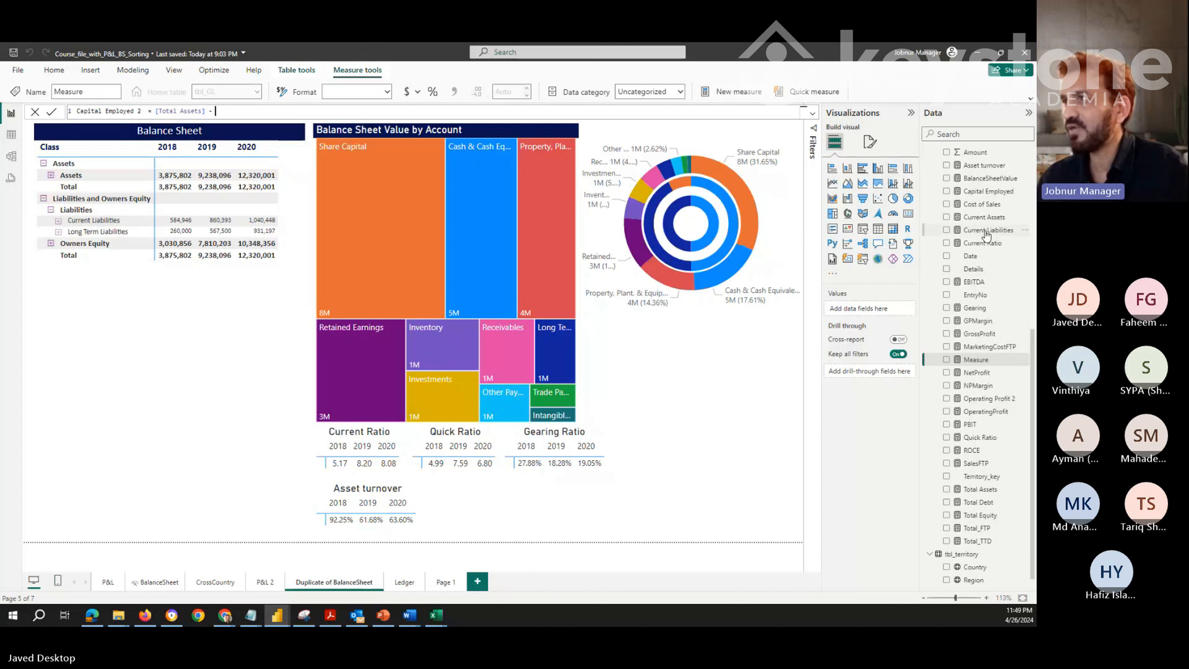
pyautogui.write('- ')
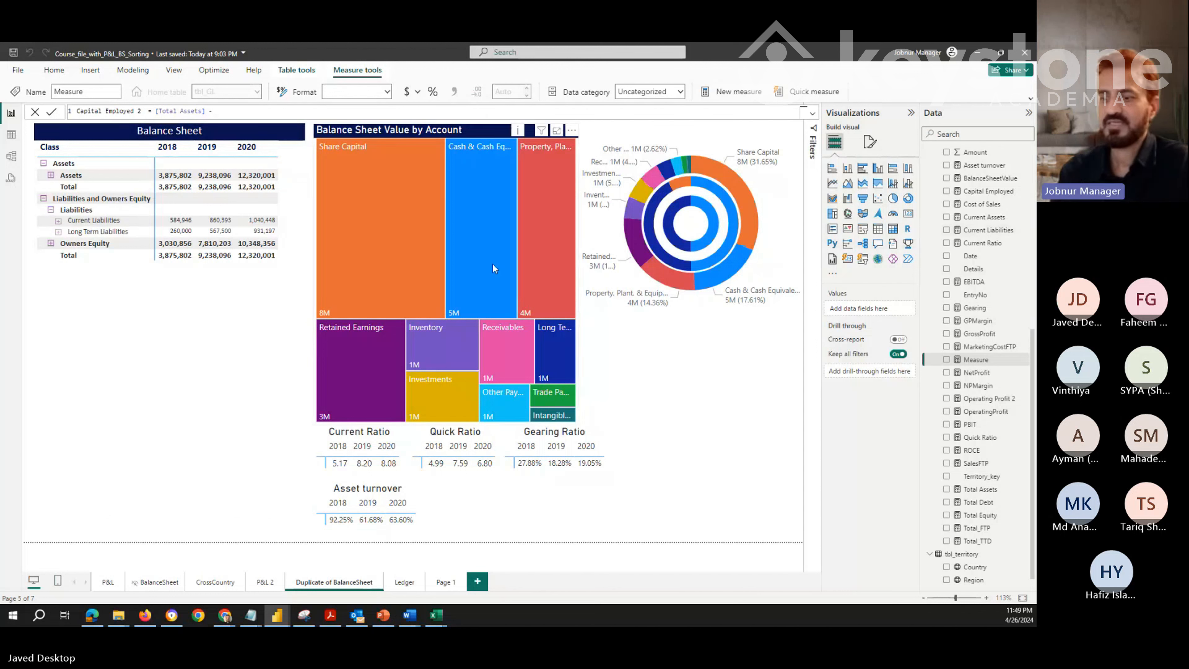
pyautogui.write('curre')
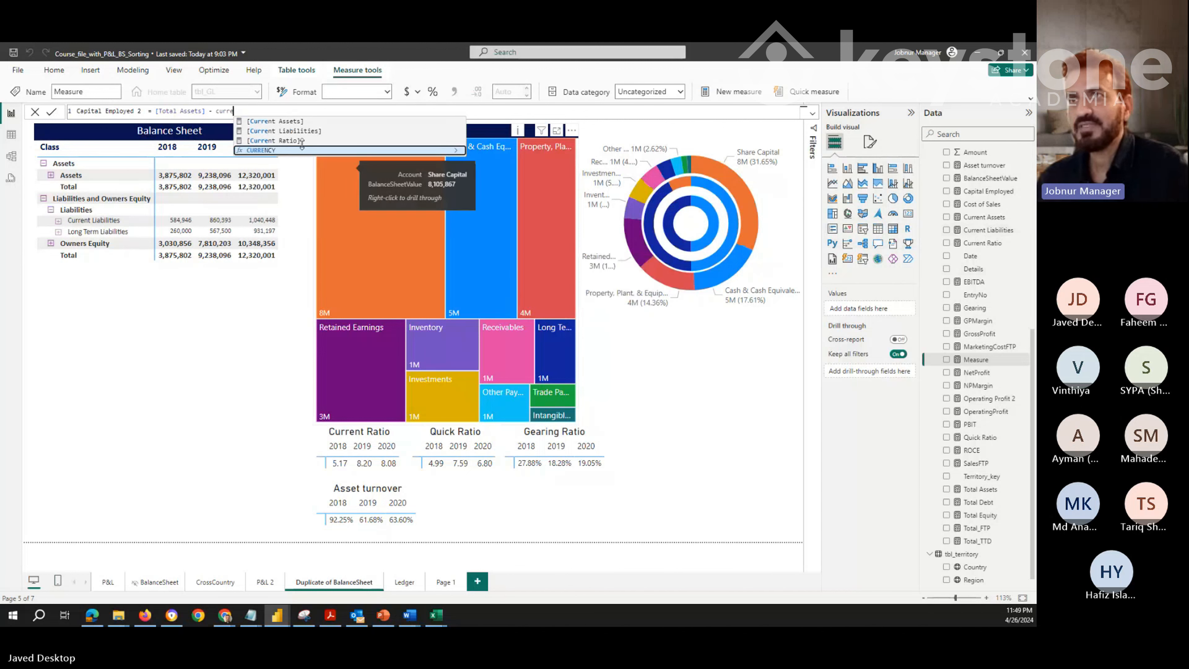
pyautogui.click(293, 130)
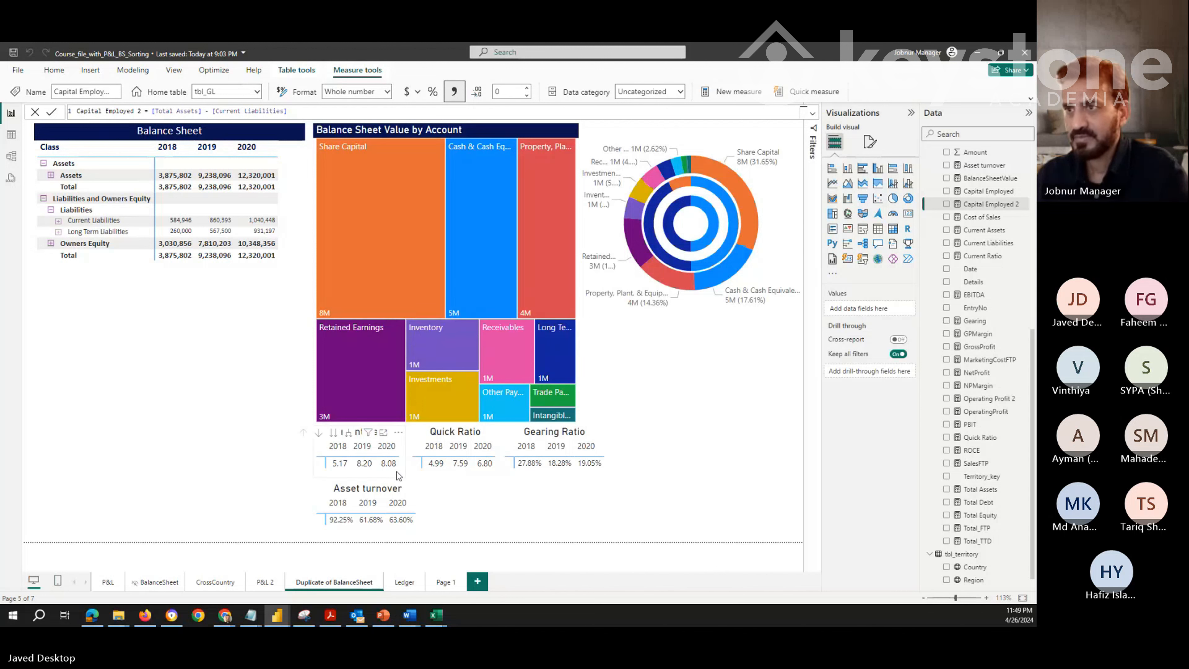
# Duplicate the Current Ratio matrix, place the copy in the empty area beneath the Balance Sheet rows, and enlarge it
pyautogui.rightClick(398, 475)
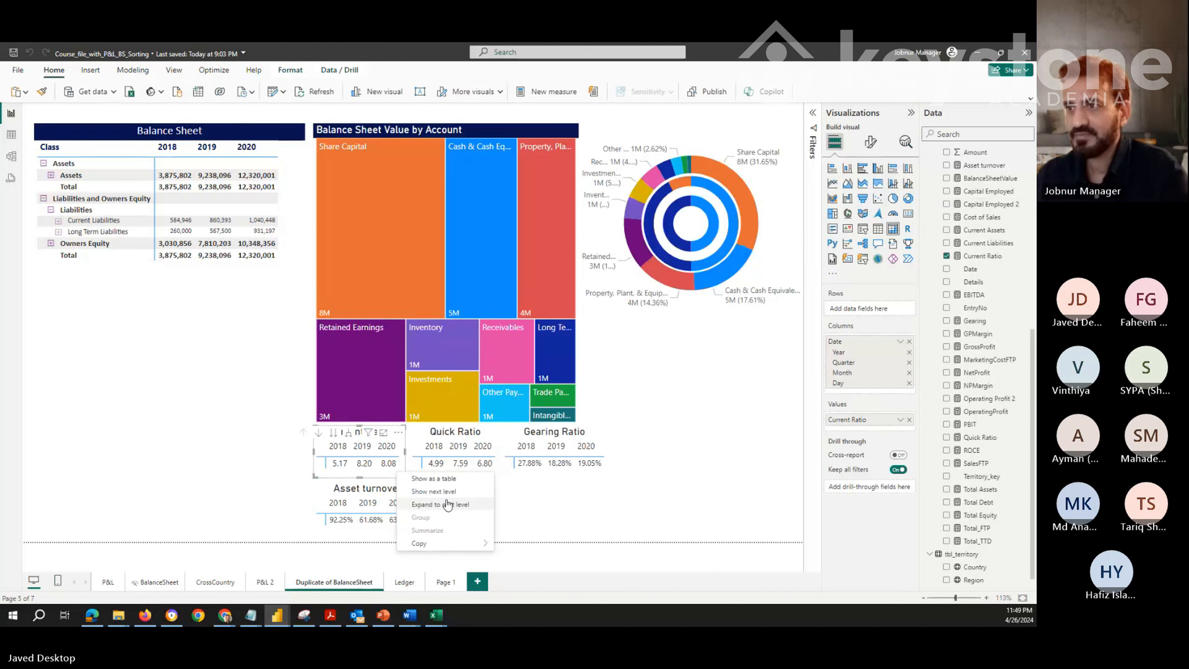
pyautogui.click(520, 544)
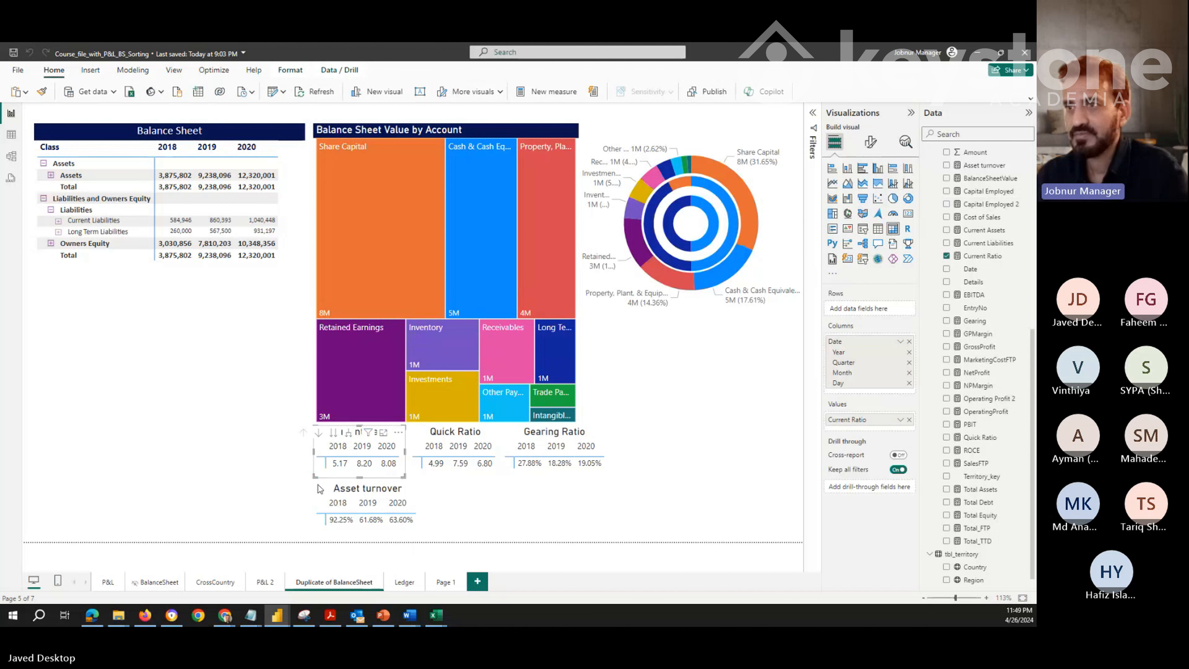
pyautogui.click(93, 312)
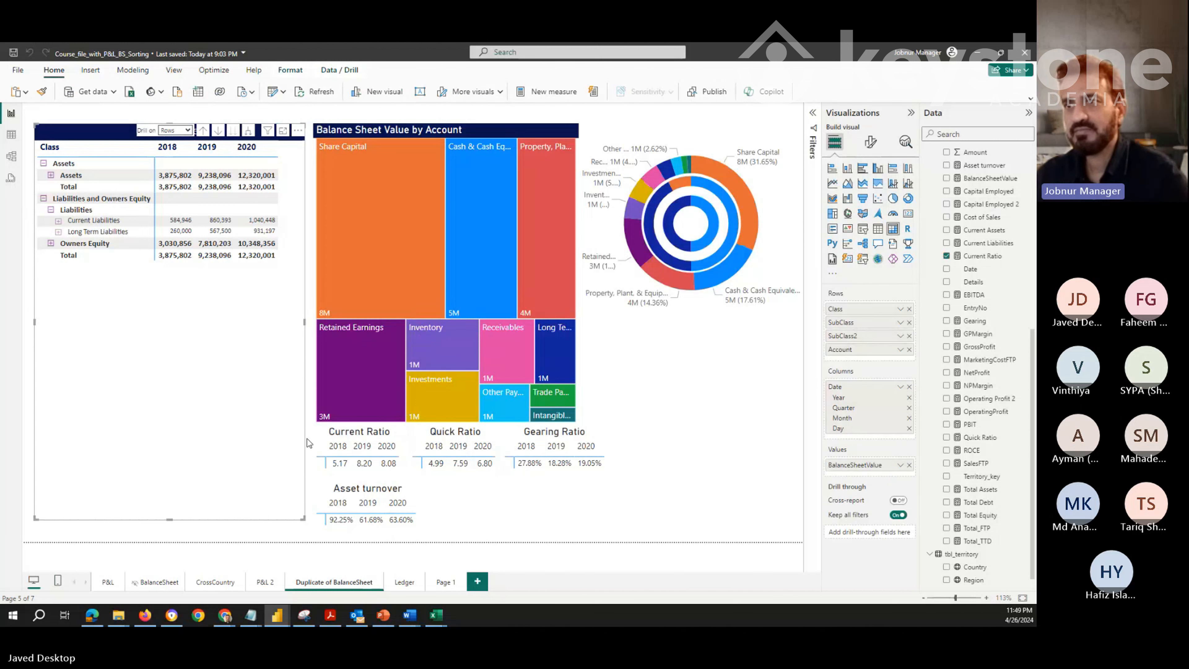
pyautogui.hotkey('ctrl', 'v')
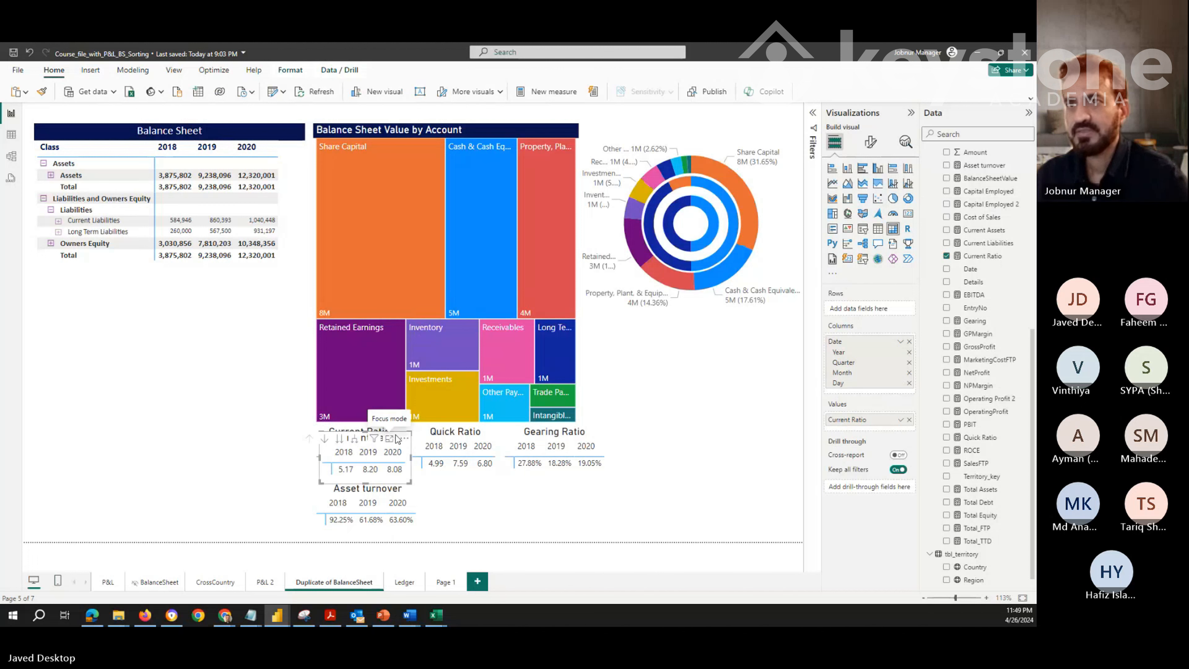
pyautogui.moveTo(398, 439); pyautogui.dragTo(138, 324)
pyautogui.moveTo(153, 364); pyautogui.dragTo(202, 371)
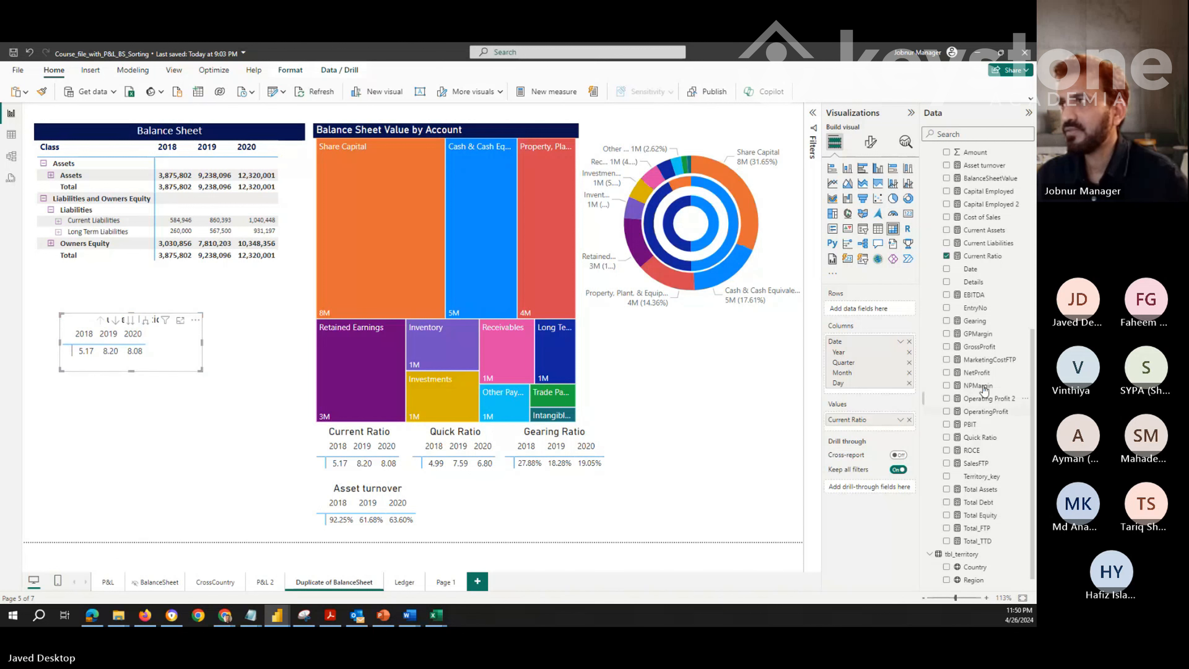
# Turn off the title of the copied Current Ratio matrix
pyautogui.click(870, 142)
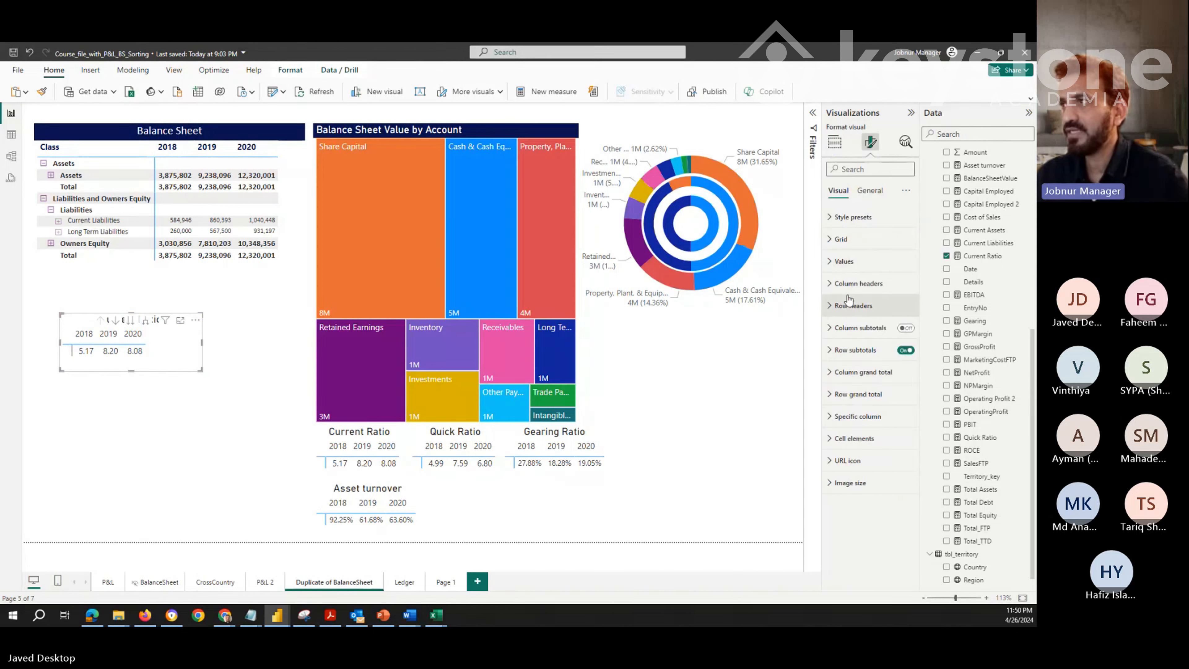
pyautogui.click(870, 191)
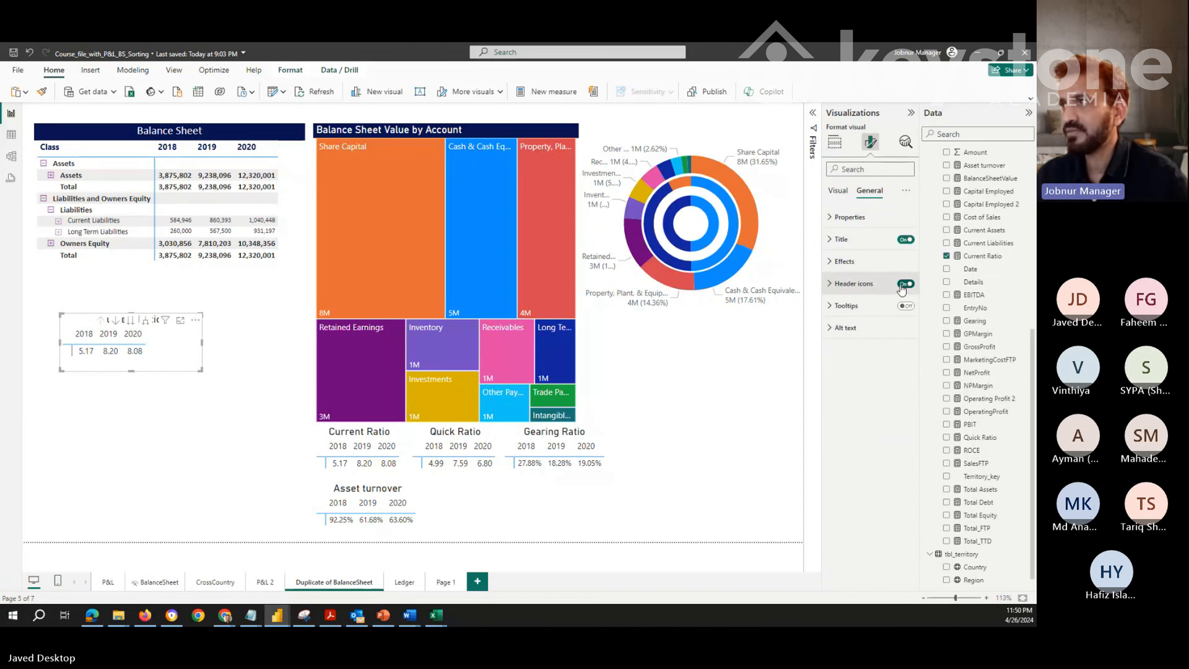
pyautogui.click(905, 240)
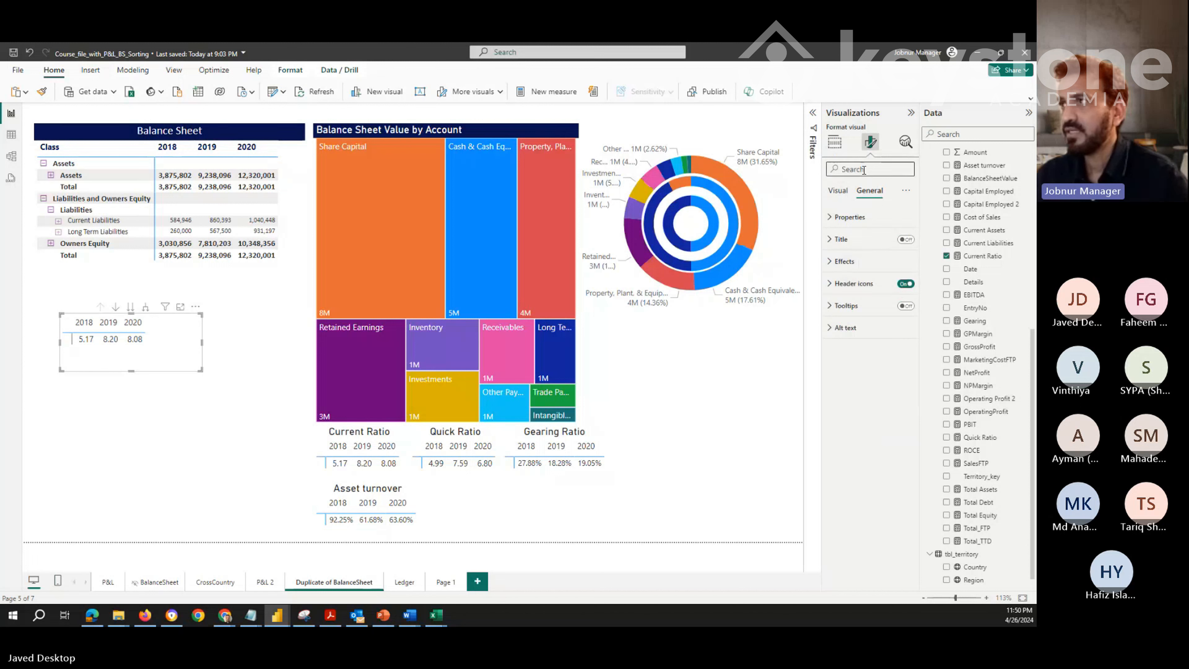
pyautogui.click(838, 190)
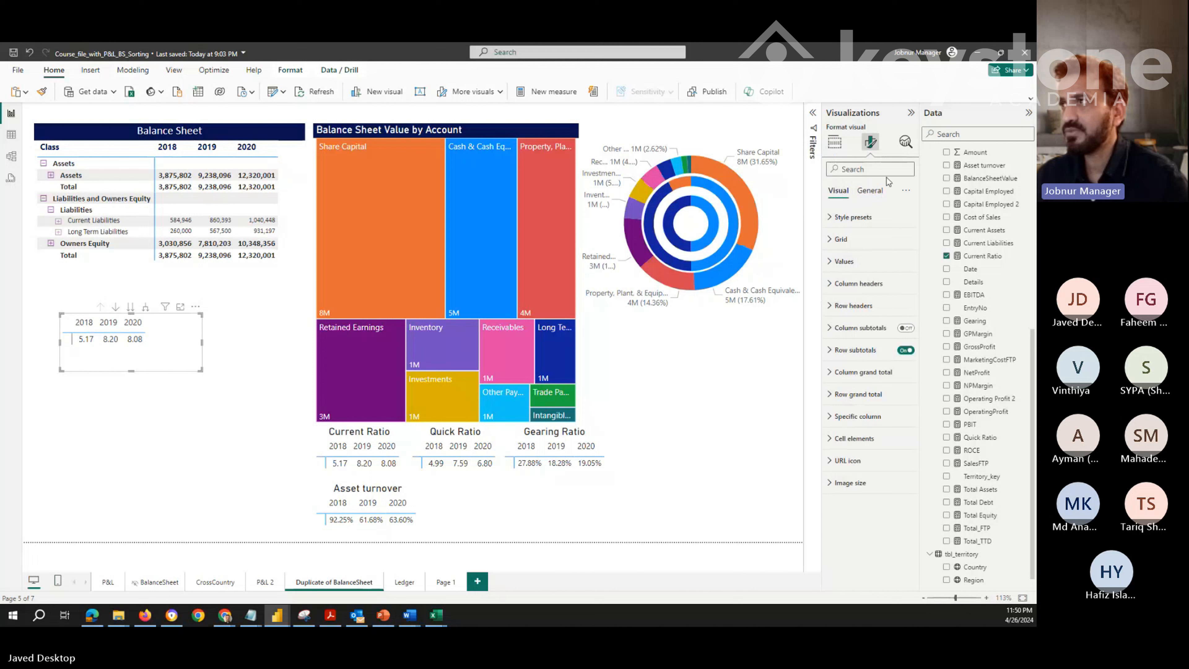
# Replace Current Ratio with Capital Employed as the copied matrix's value and enlarge the matrix
pyautogui.click(836, 143)
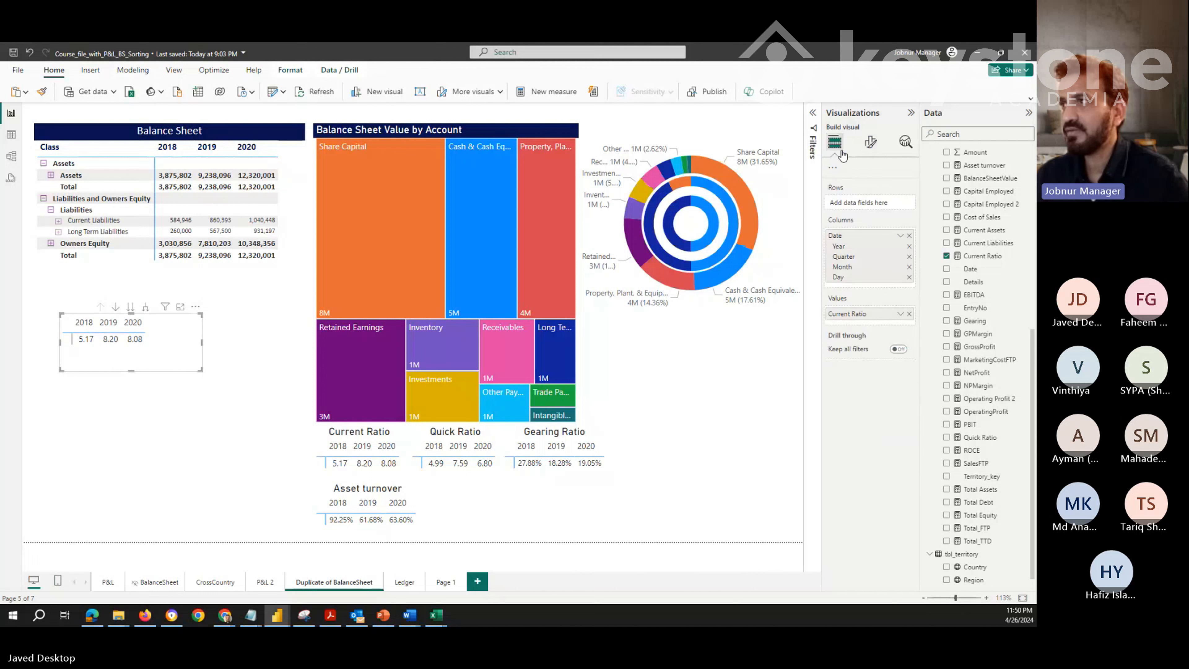
pyautogui.click(841, 156)
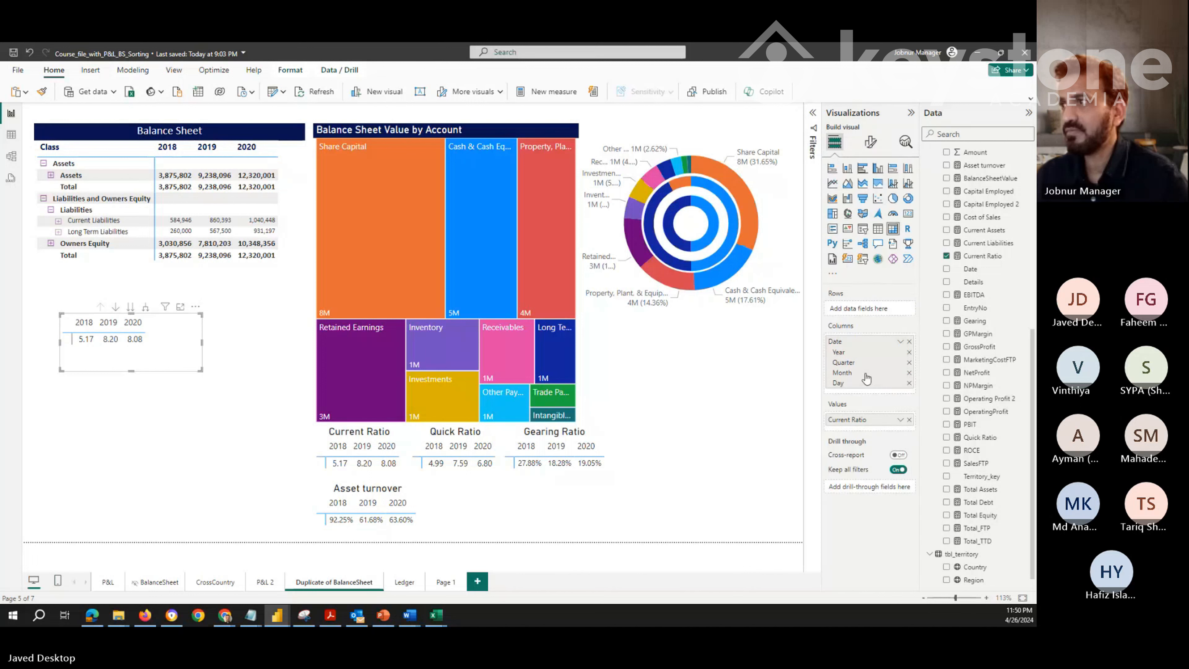
pyautogui.click(910, 421)
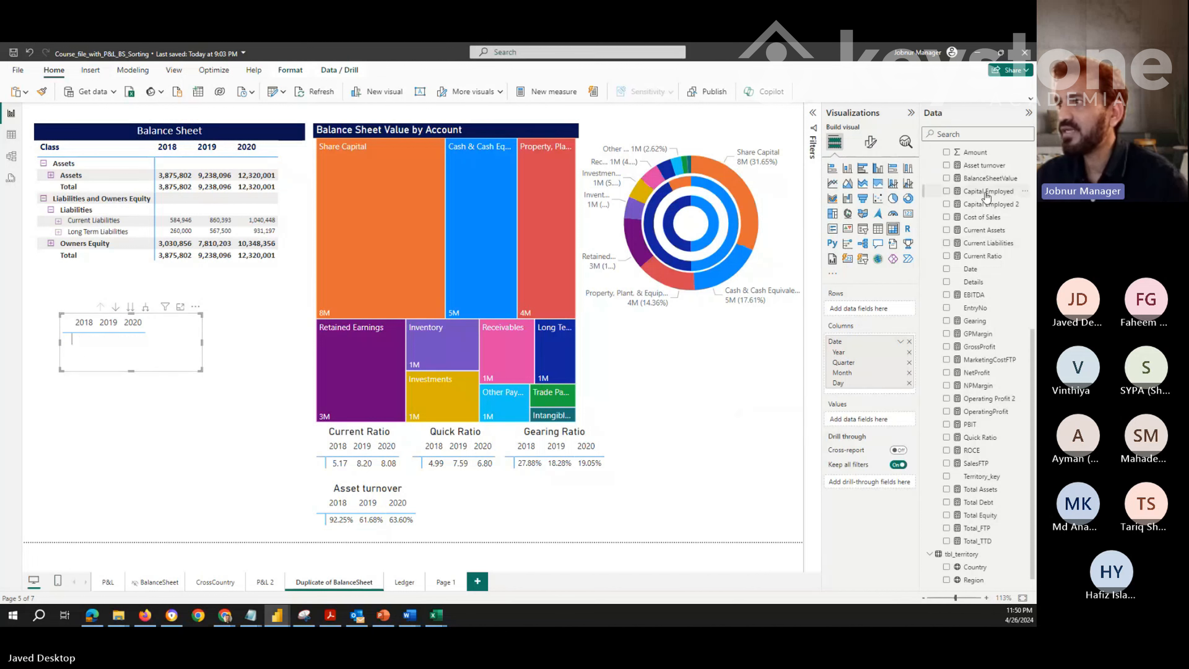
pyautogui.moveTo(986, 191); pyautogui.dragTo(862, 428)
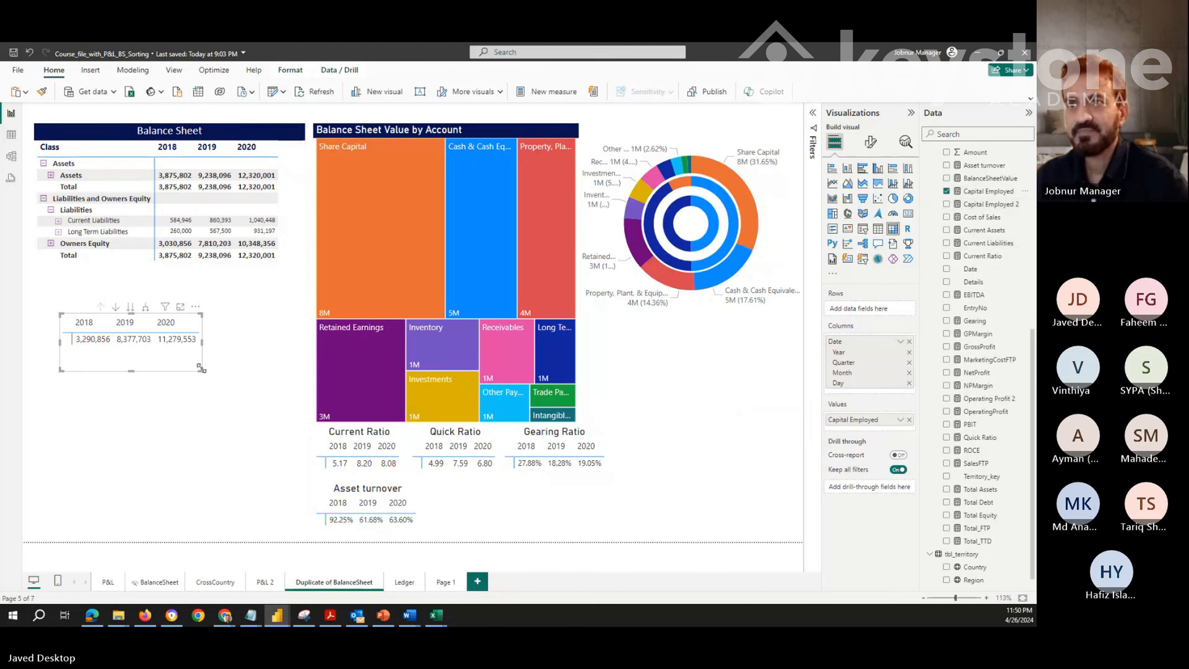
pyautogui.click(225, 388)
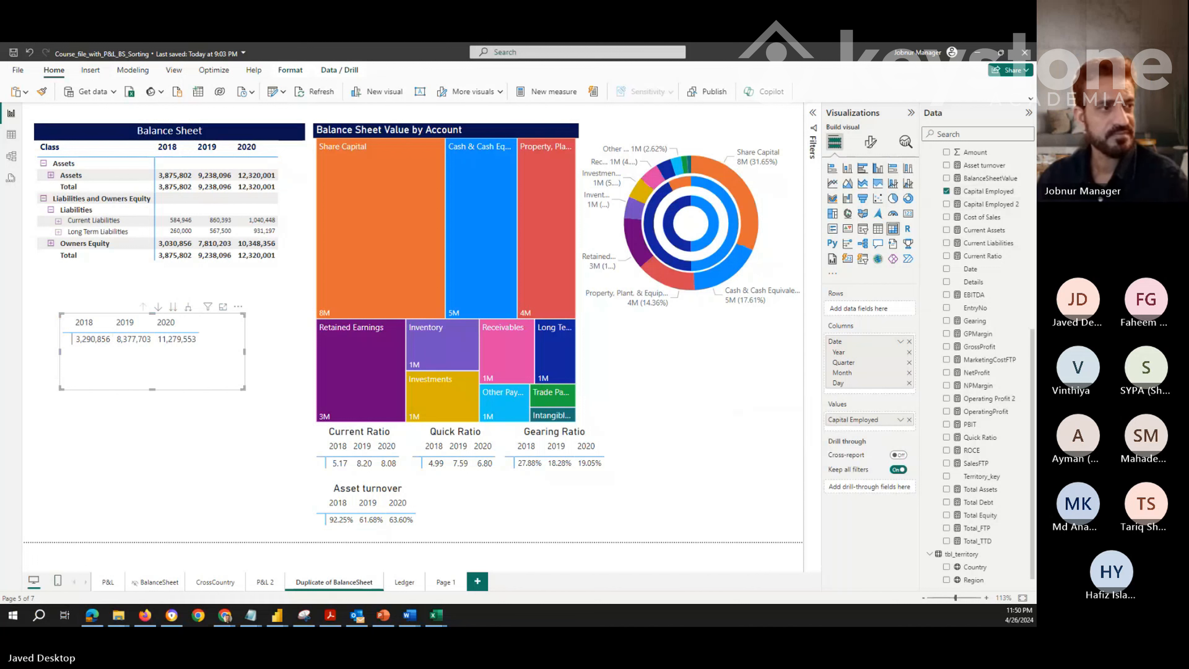
# In Calculator, enter the 2018 Owners Equity of 3,030,856 and start adding the 2018 Long Term Liabilities to check Capital Employed
pyautogui.press('XF86Calculator')
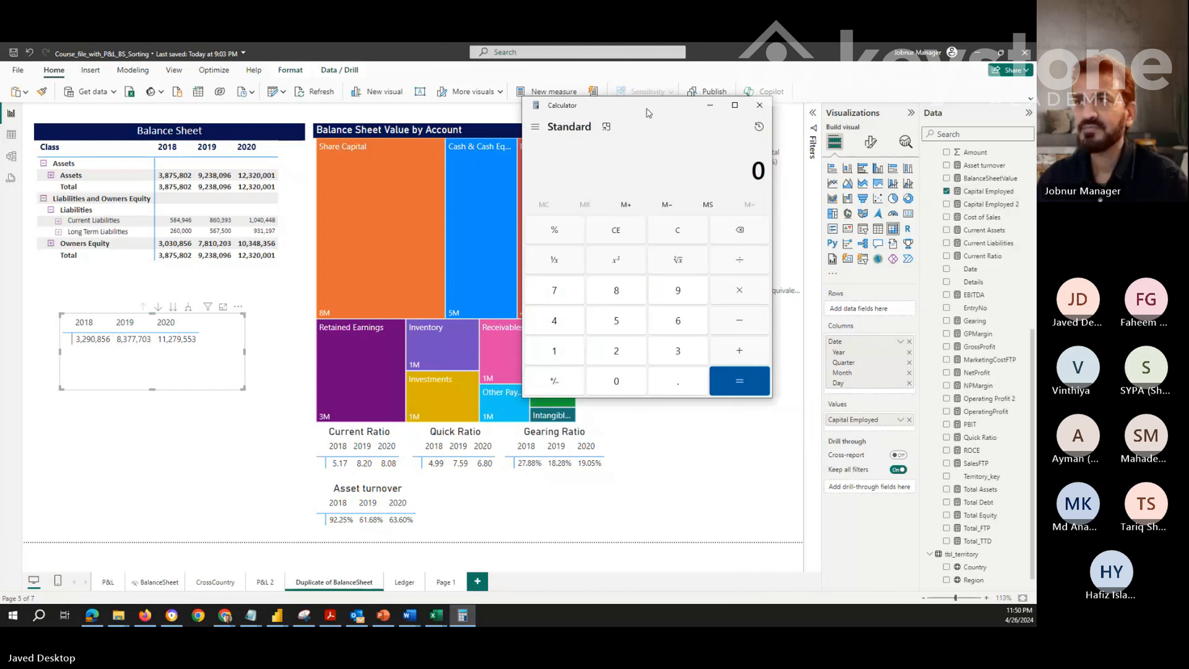
pyautogui.moveTo(646, 109); pyautogui.dragTo(431, 143)
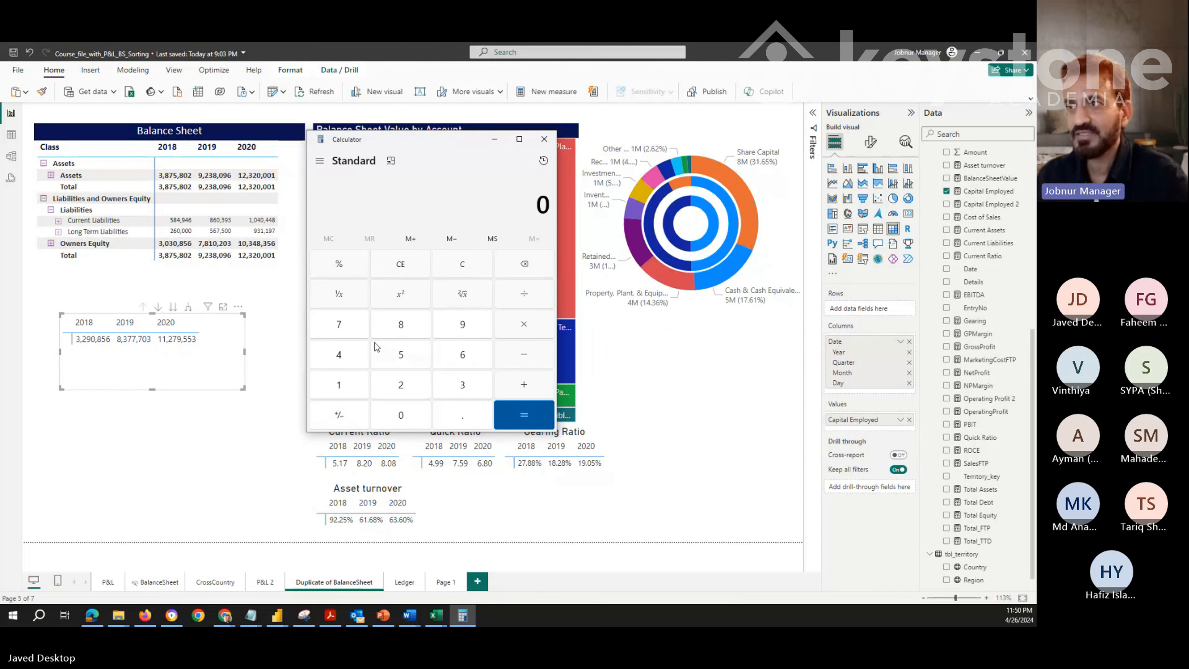
pyautogui.click(452, 385)
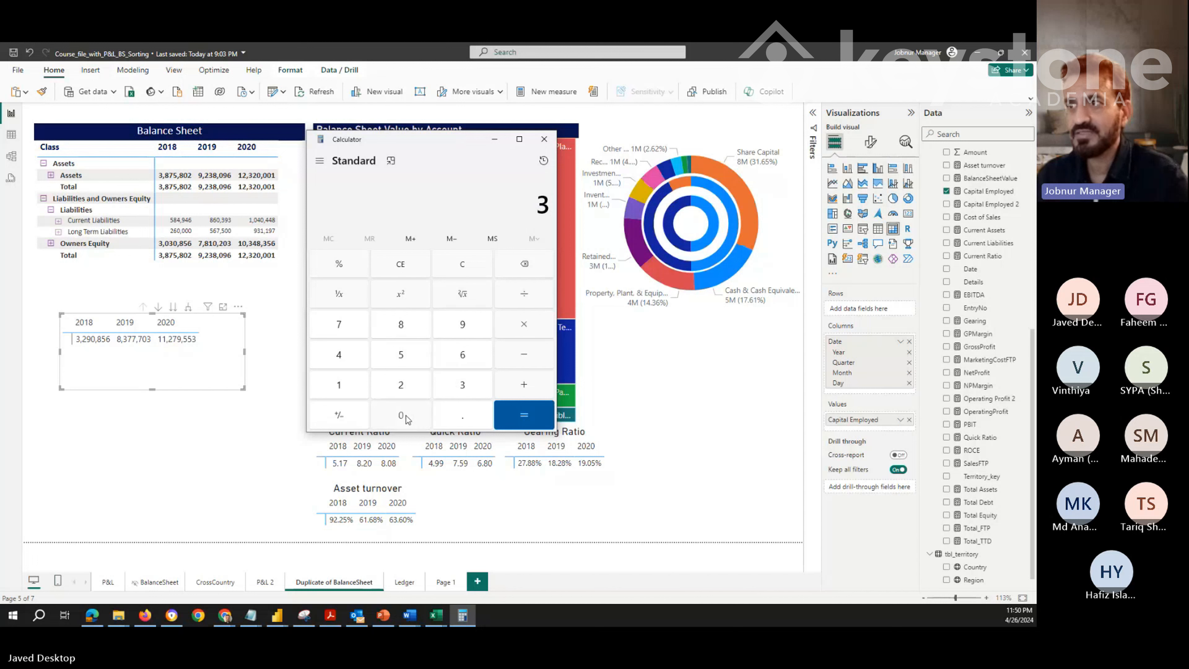
pyautogui.click(406, 418)
pyautogui.click(459, 387)
pyautogui.click(401, 416)
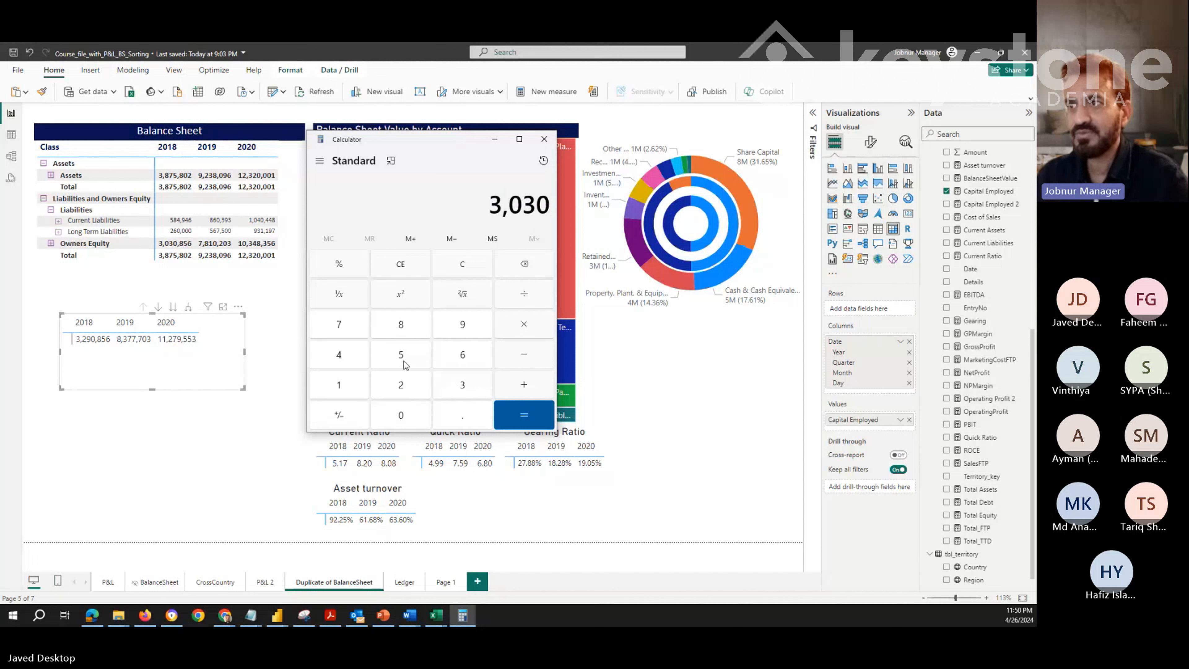
pyautogui.click(401, 324)
pyautogui.click(401, 354)
pyautogui.click(462, 355)
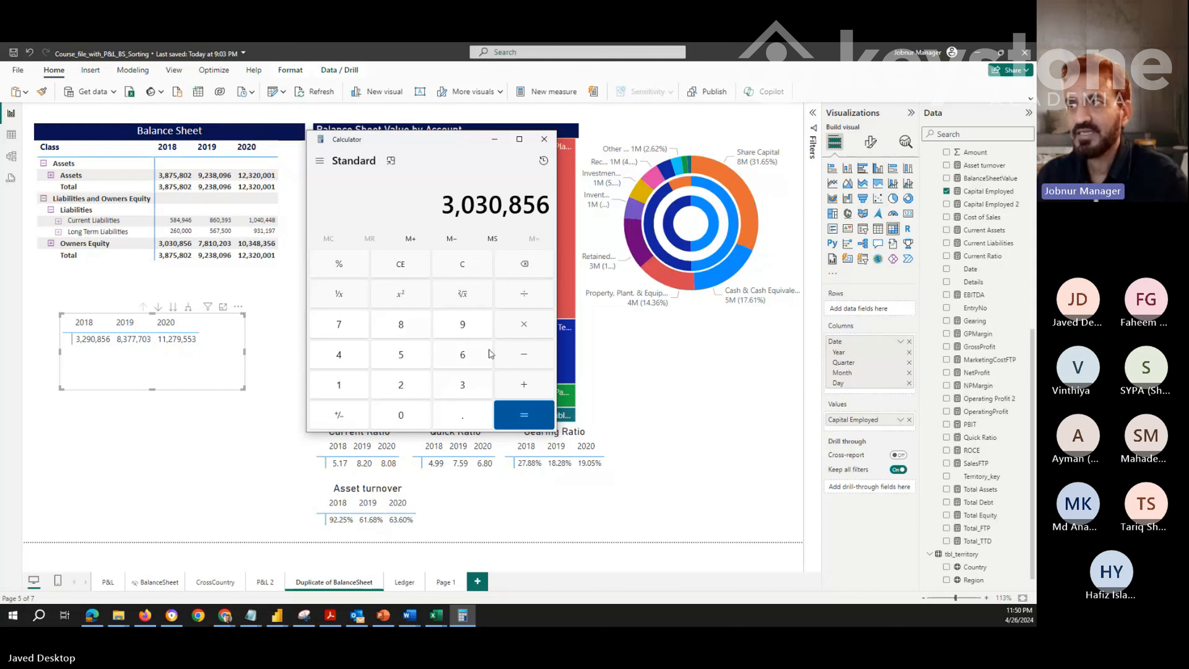
pyautogui.click(513, 390)
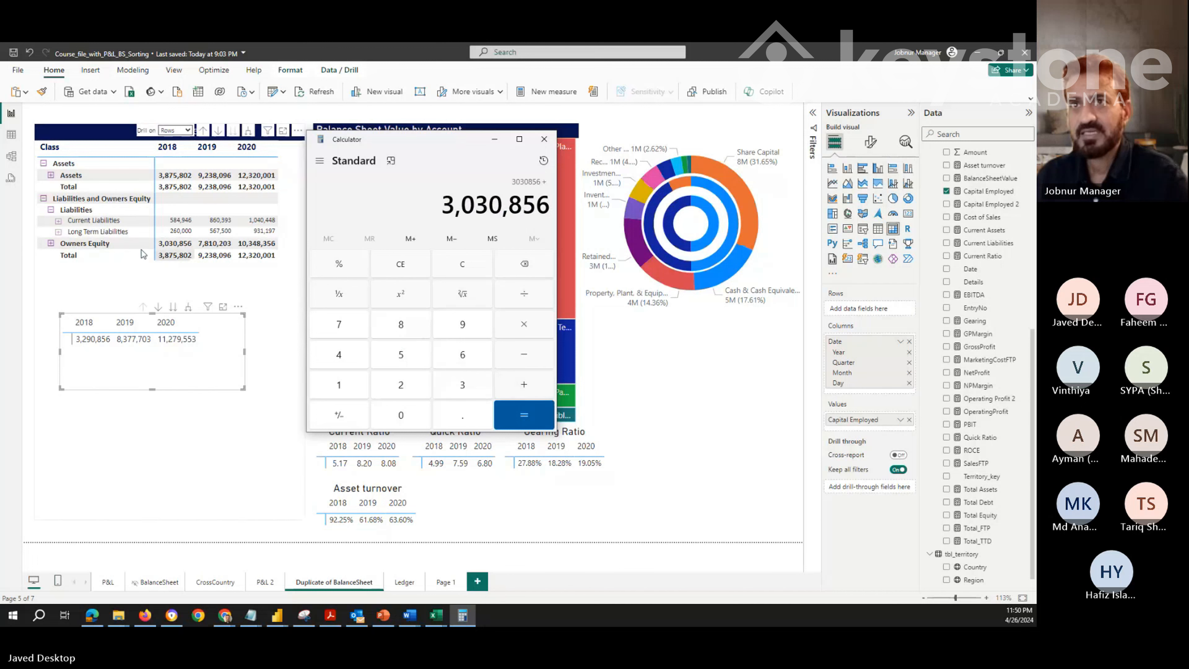
pyautogui.click(401, 385)
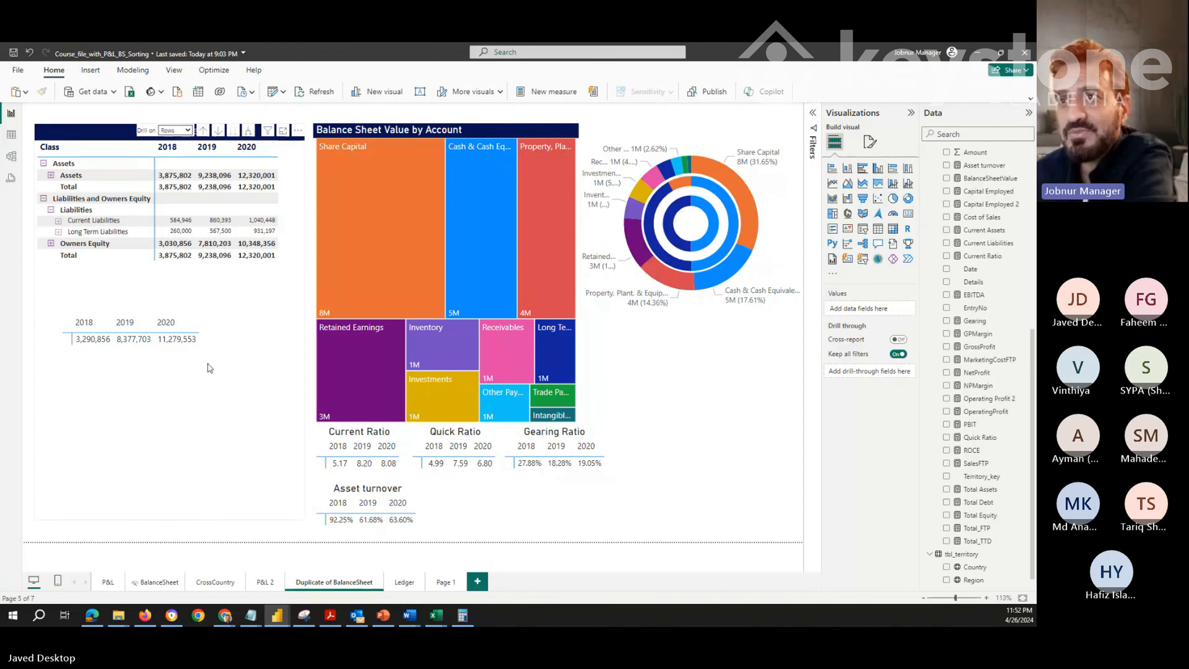
# Duplicate the Capital Employed matrix and place the copy directly beneath the original
pyautogui.rightClick(196, 353)
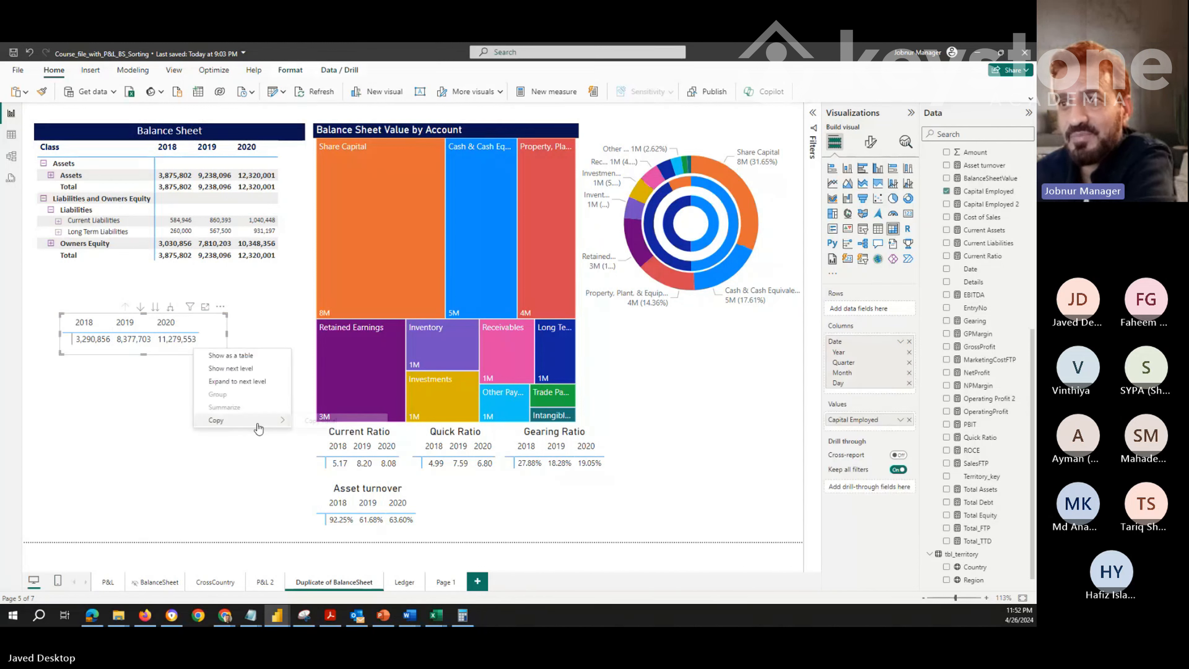
pyautogui.click(162, 428)
pyautogui.click(161, 428)
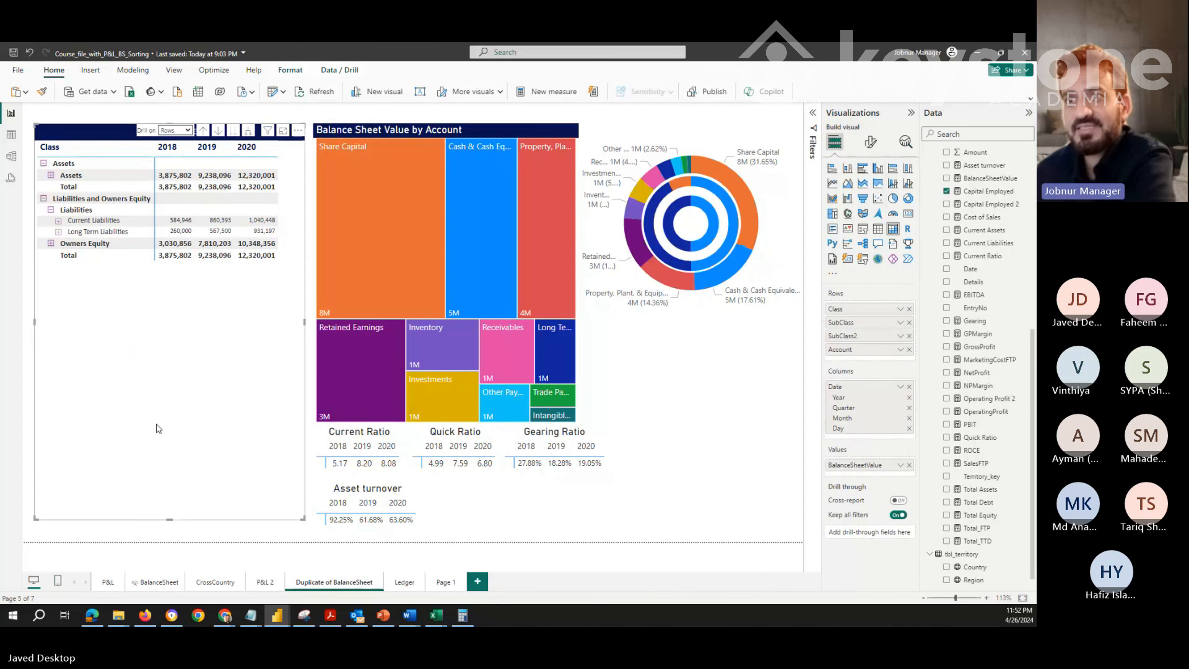
pyautogui.click(208, 533)
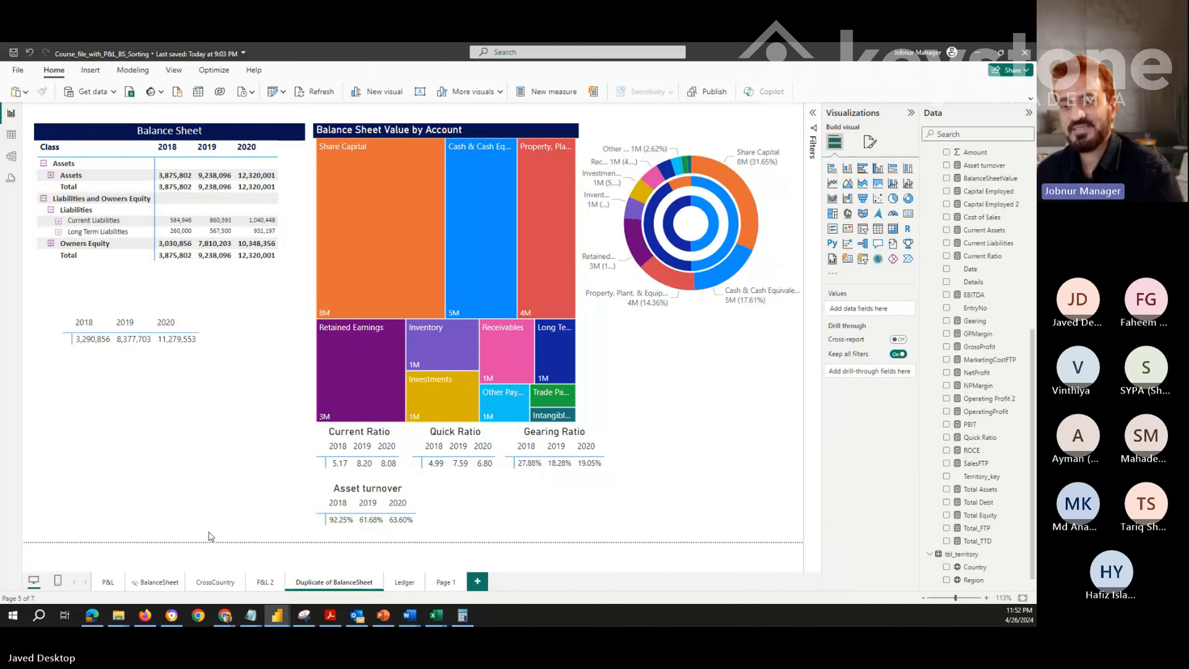
pyautogui.hotkey('ctrl', 'v')
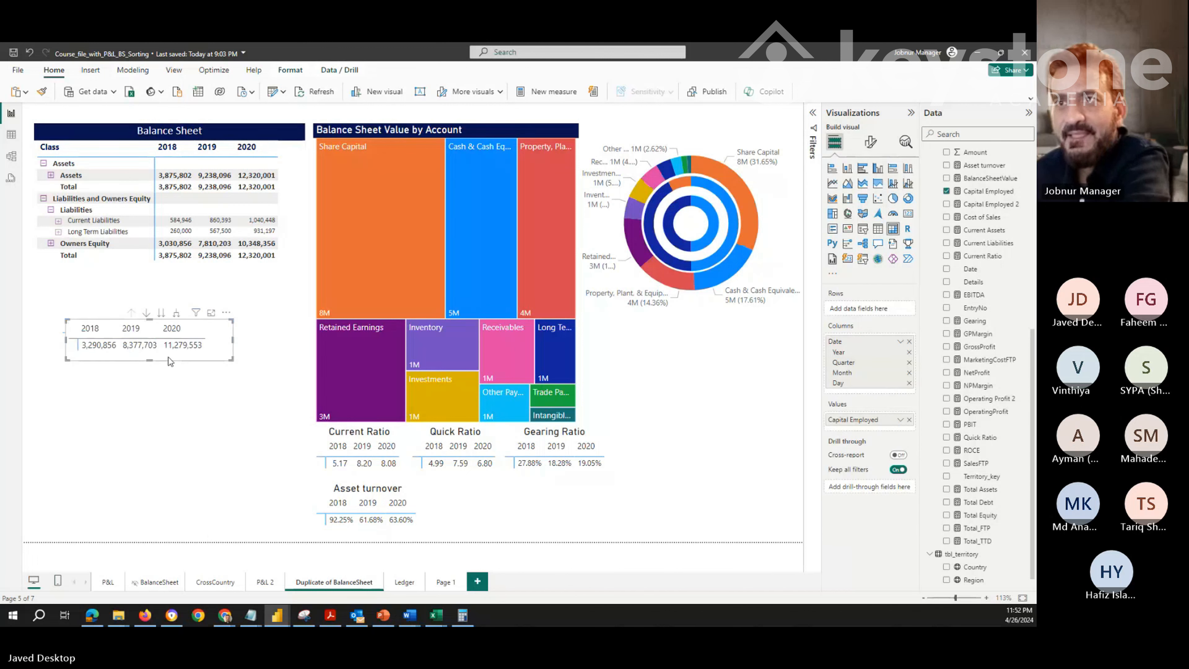
pyautogui.moveTo(170, 360); pyautogui.dragTo(166, 421)
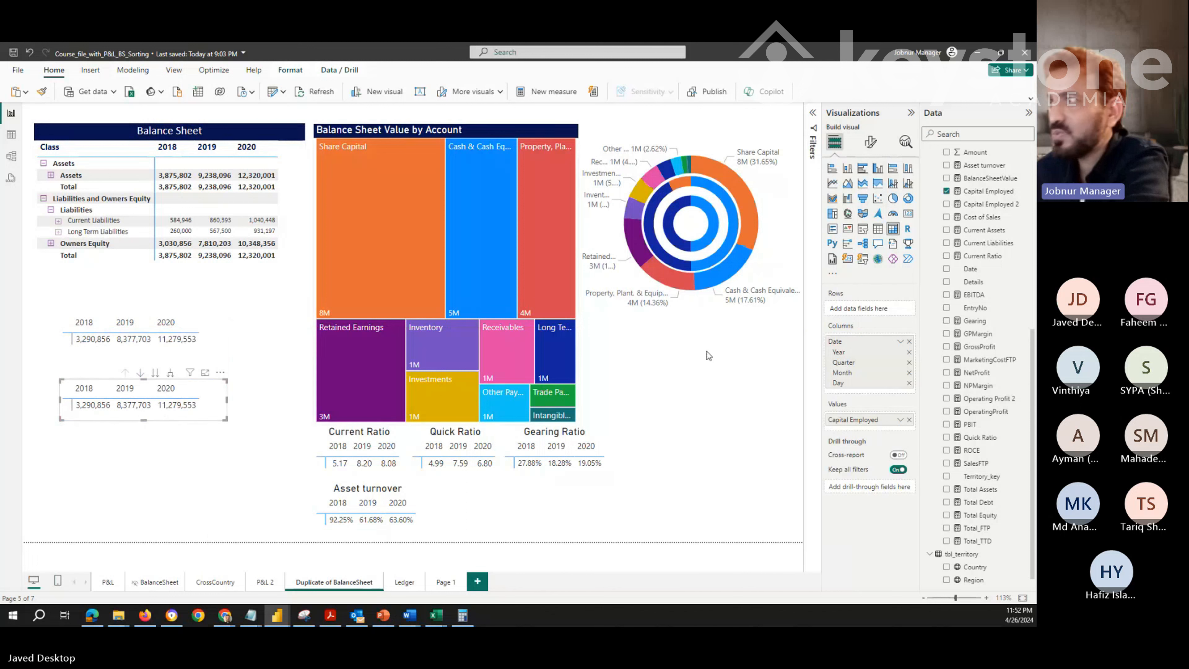
# Replace Capital Employed with Capital Employed 2 as the copied matrix's value and display that measure's formula
pyautogui.click(909, 419)
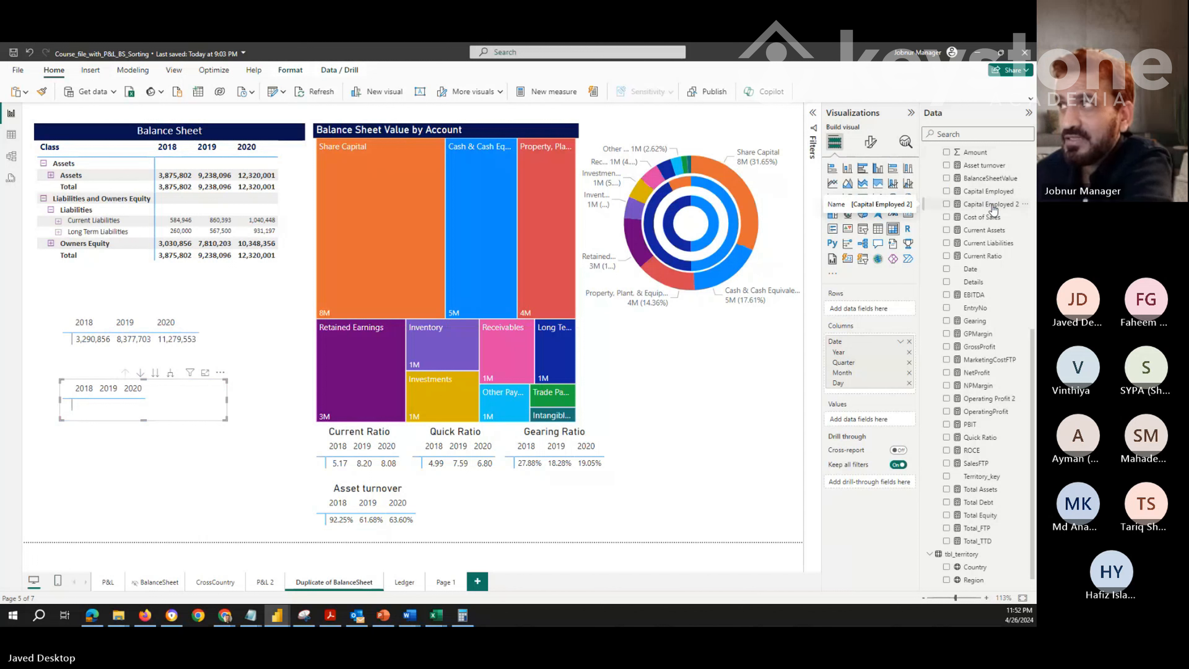
pyautogui.moveTo(994, 209); pyautogui.dragTo(861, 424)
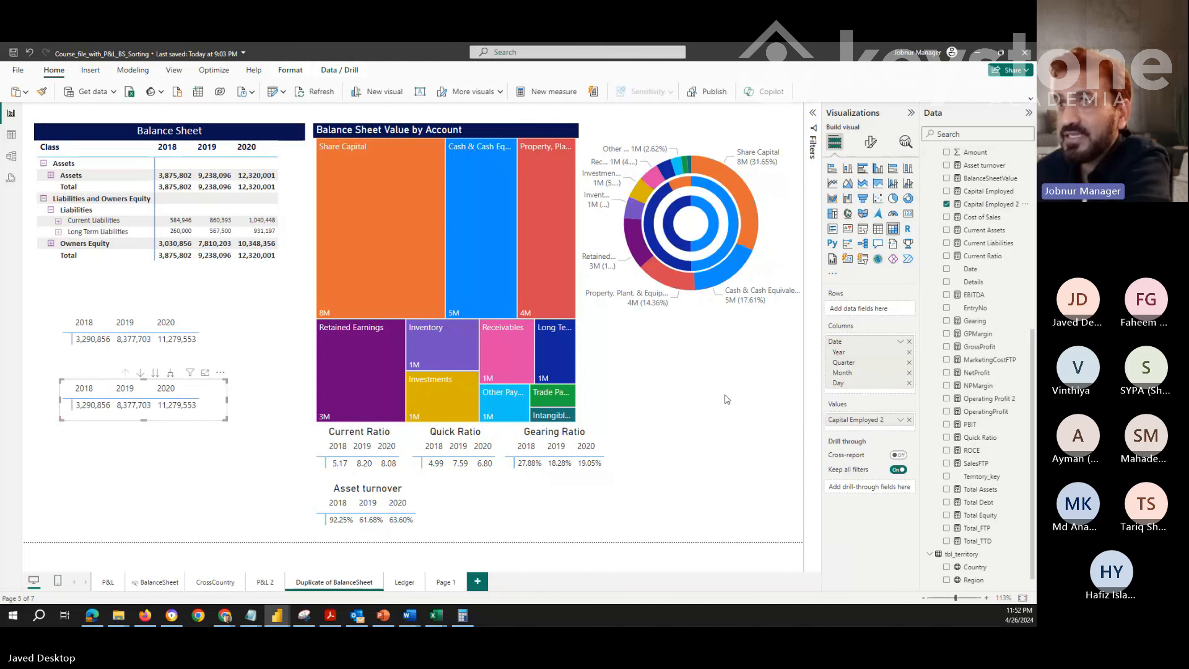
pyautogui.click(991, 208)
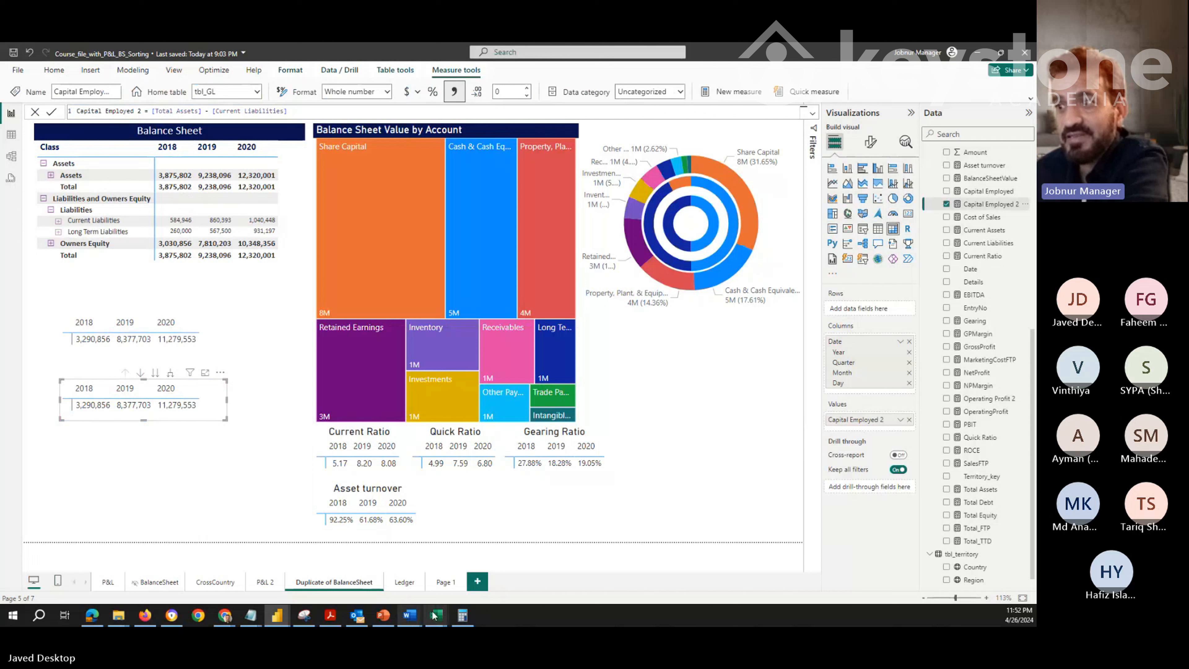
# Switch back to Calculator, clear it and enter the 2018 total assets of 3,875,802
pyautogui.click(463, 615)
pyautogui.click(393, 267)
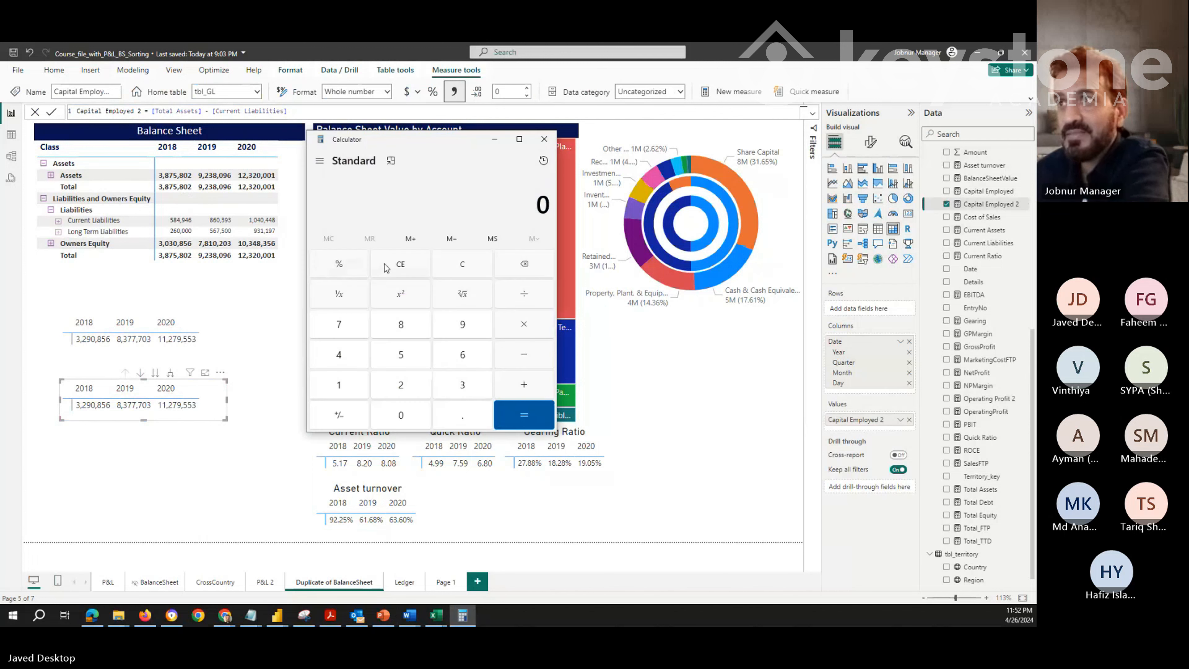
pyautogui.click(456, 382)
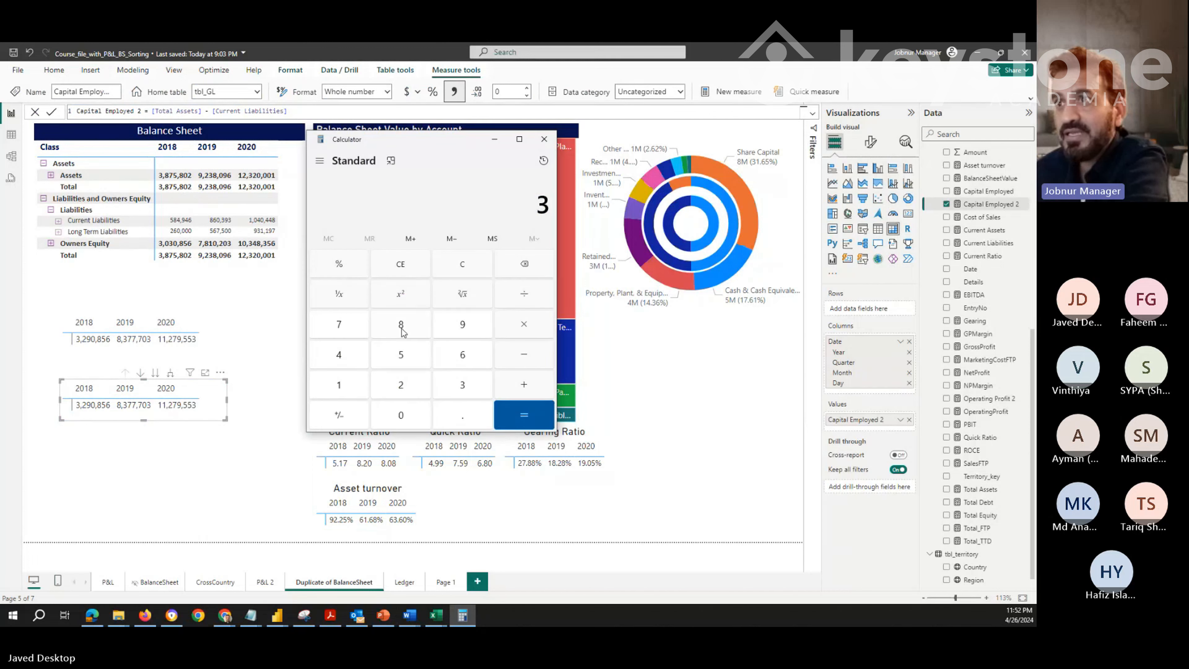
pyautogui.click(403, 327)
pyautogui.click(344, 334)
pyautogui.click(401, 363)
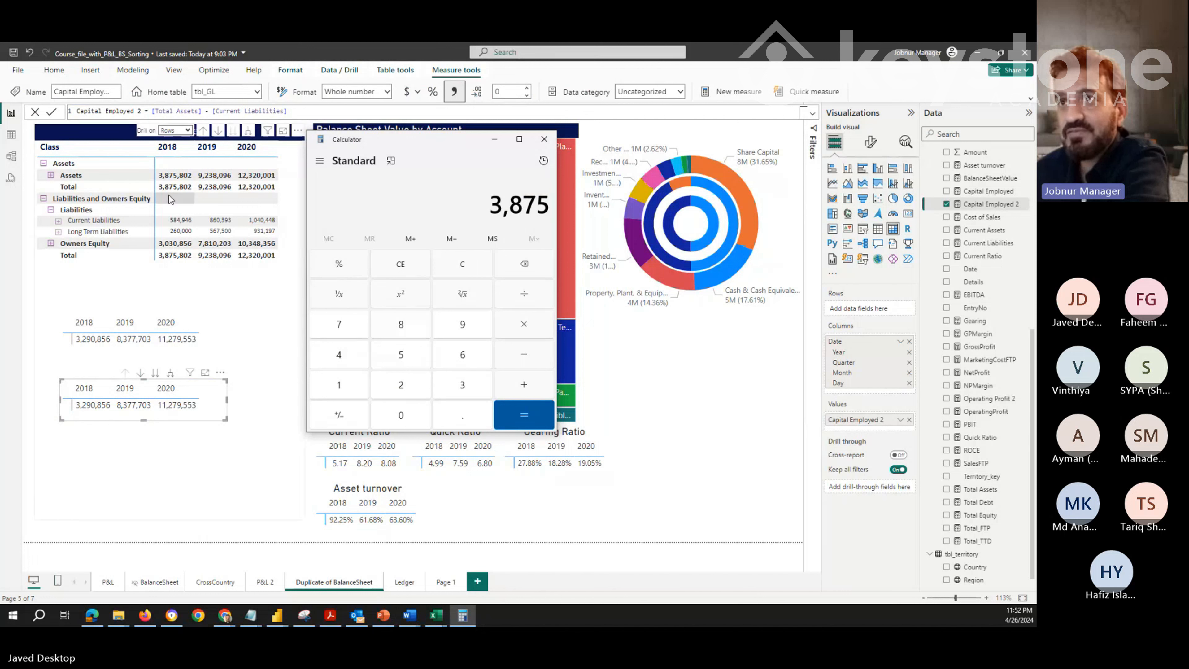
pyautogui.click(401, 328)
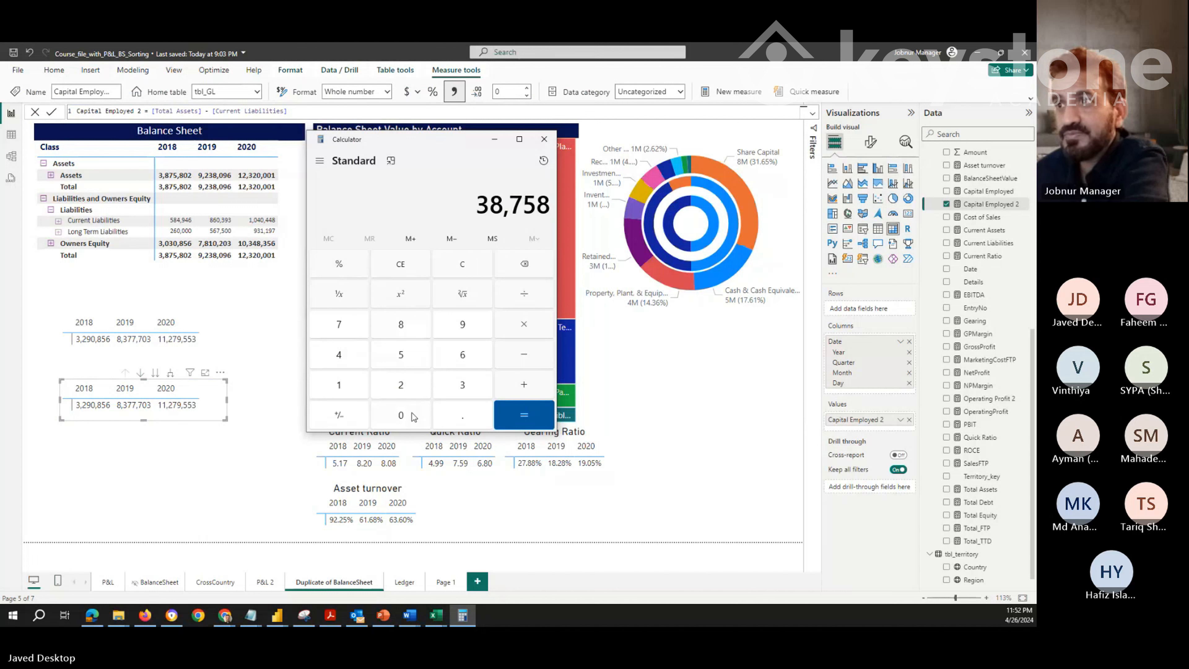
pyautogui.click(402, 412)
pyautogui.click(404, 385)
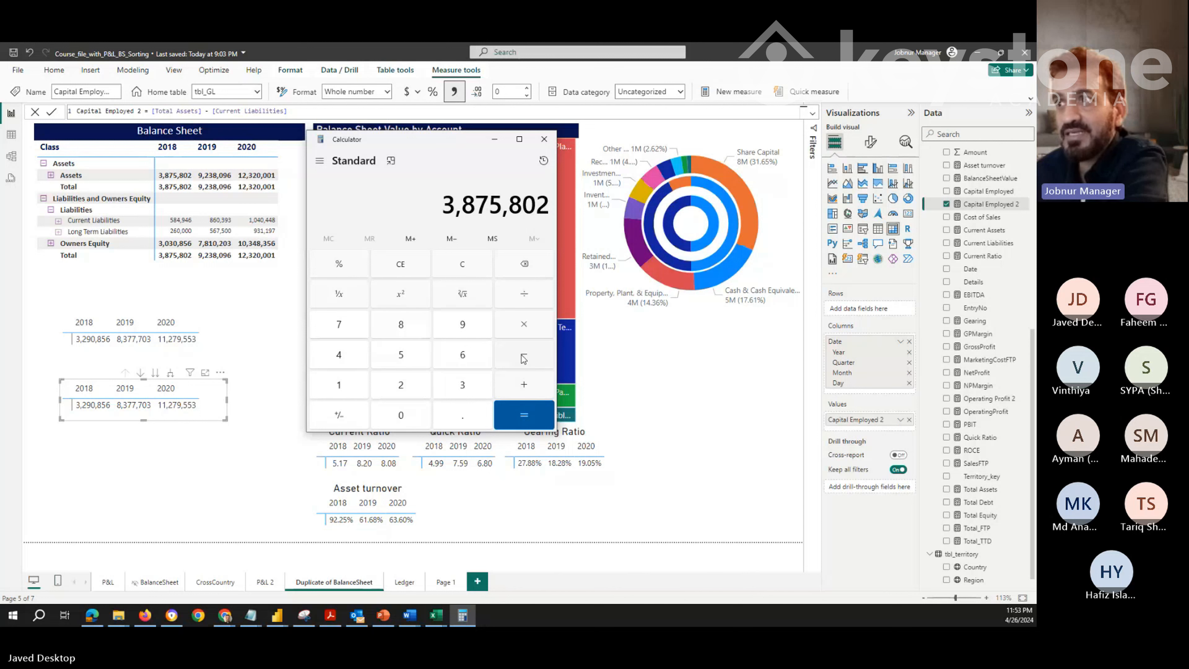
# Subtract the 2018 Current Liabilities of 584,946 from the entered total assets, then minimize Calculator
pyautogui.press('-')
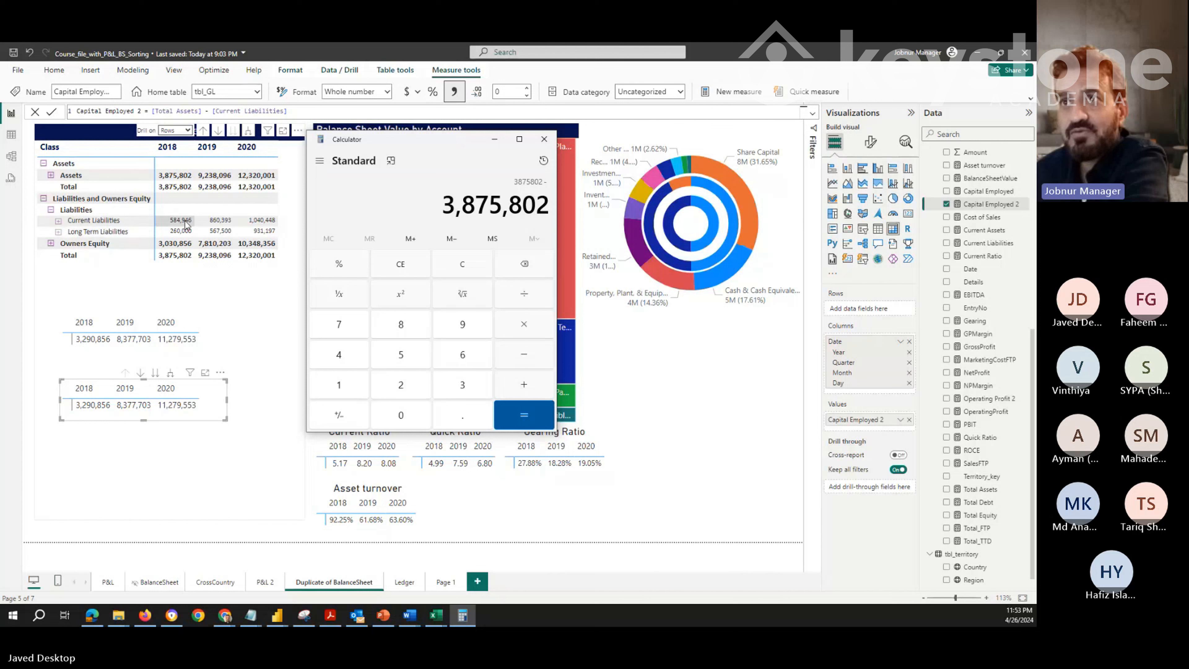
pyautogui.click(400, 355)
pyautogui.click(398, 328)
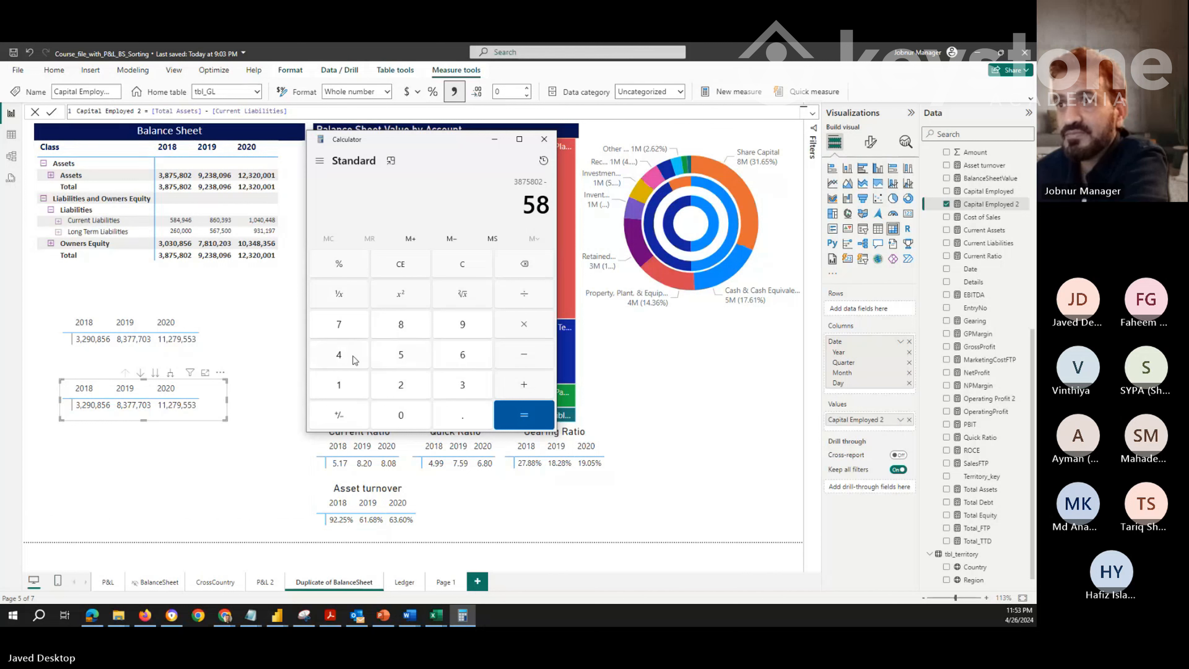
pyautogui.click(344, 355)
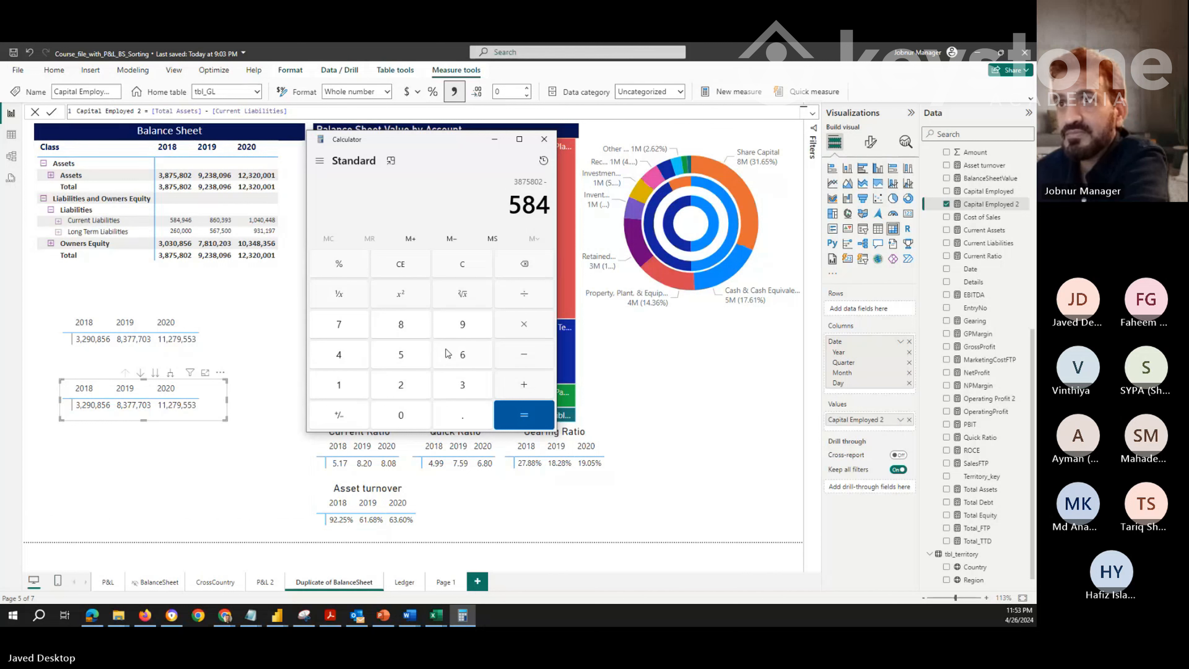
pyautogui.click(463, 328)
pyautogui.click(338, 355)
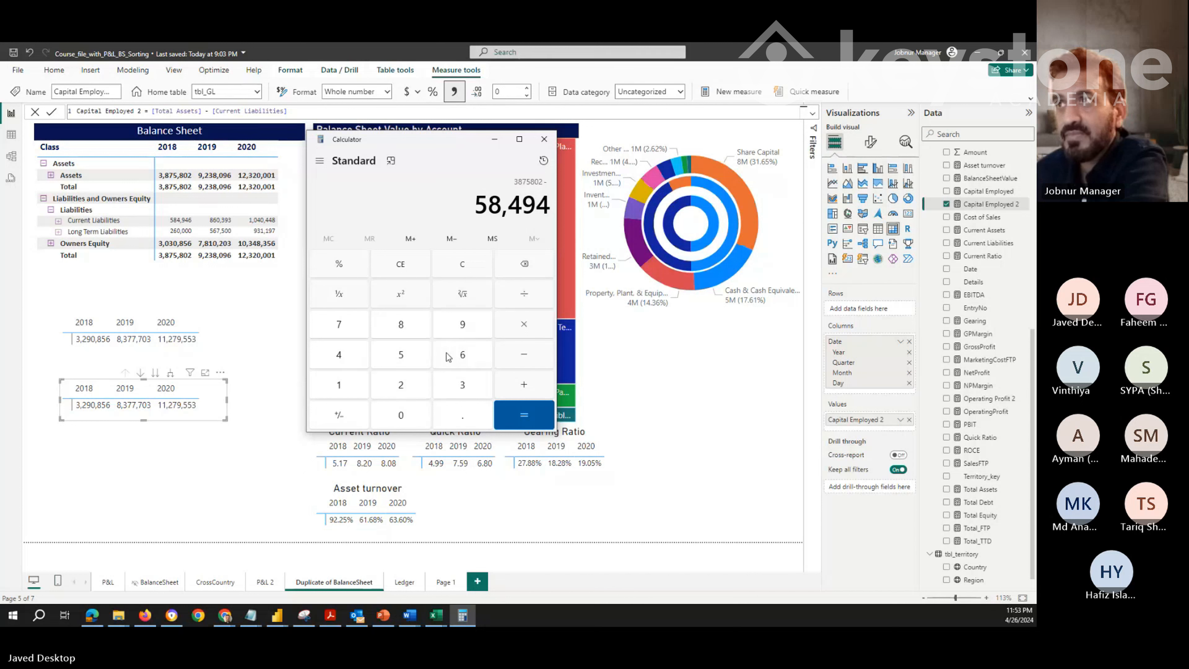
pyautogui.click(461, 354)
pyautogui.click(516, 427)
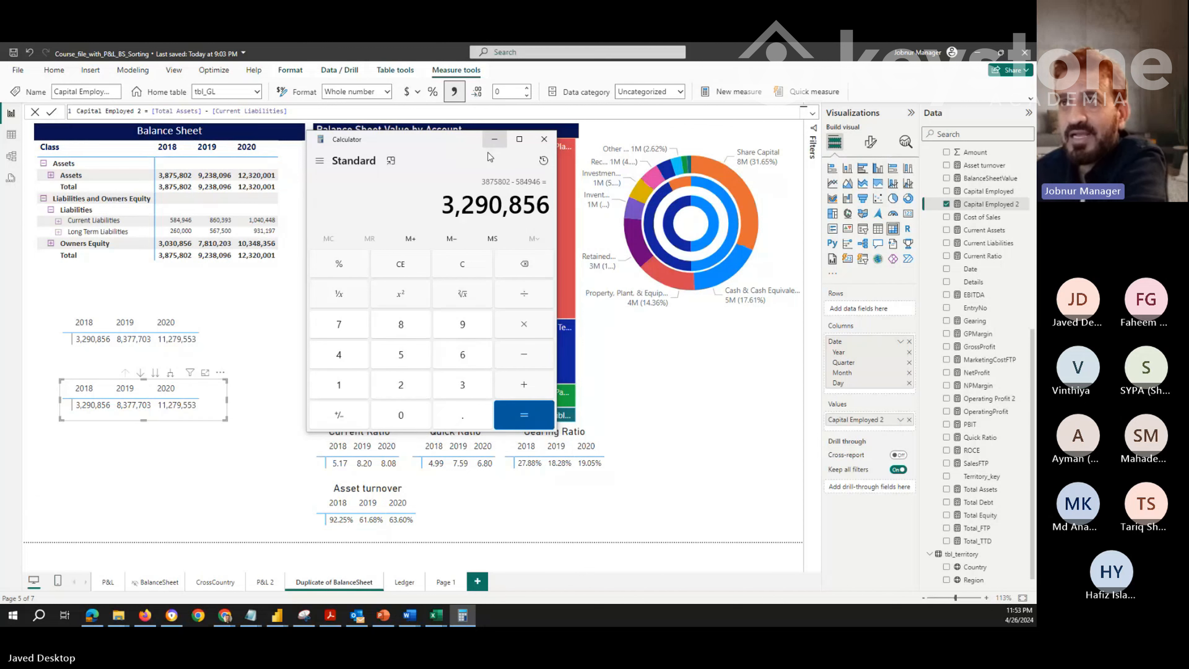
pyautogui.click(494, 139)
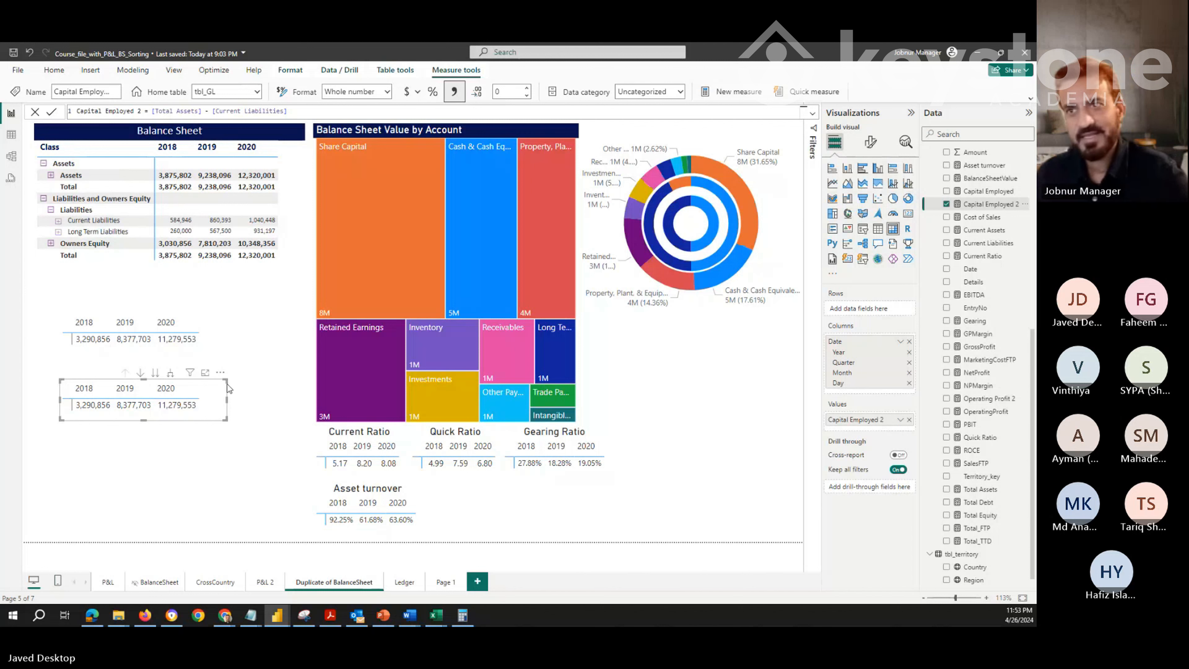
# Remove both the Capital Employed 2 and Capital Employed check matrices from beneath the Balance Sheet rows
pyautogui.click(220, 374)
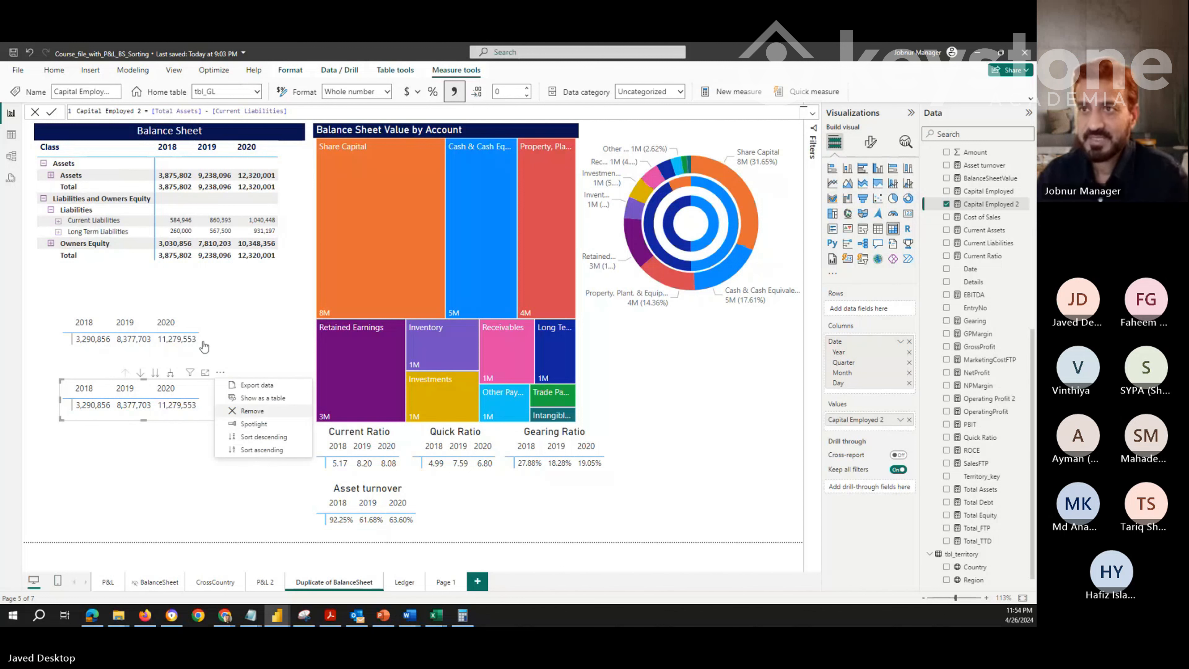
pyautogui.click(251, 412)
pyautogui.click(220, 307)
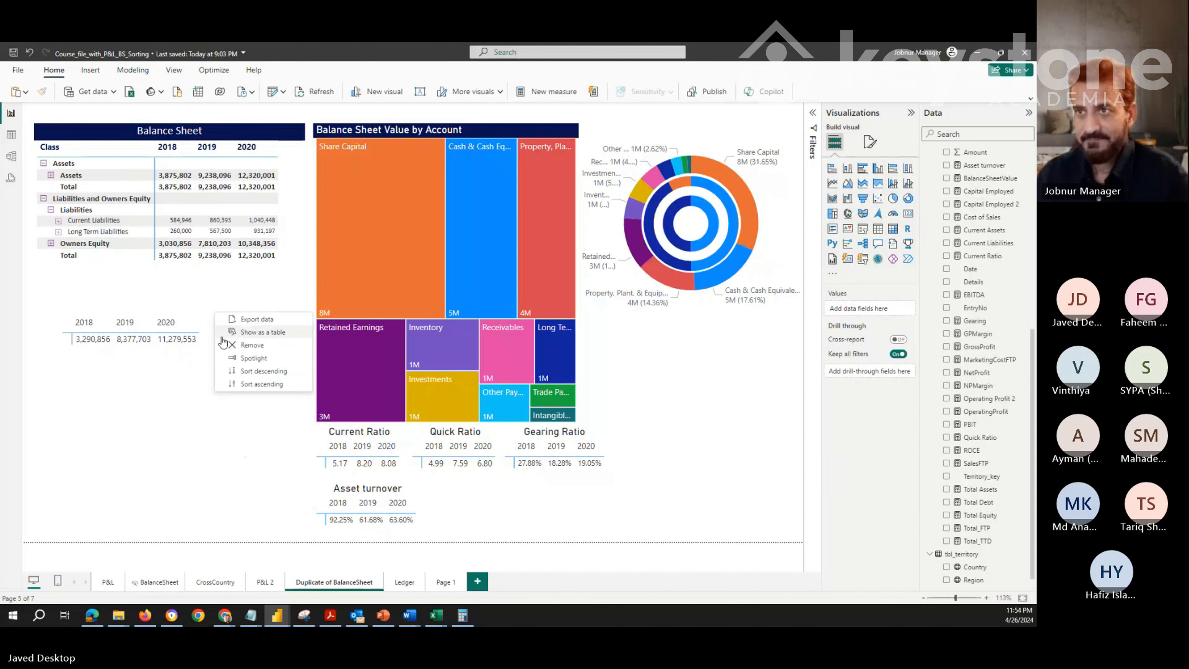
pyautogui.click(241, 347)
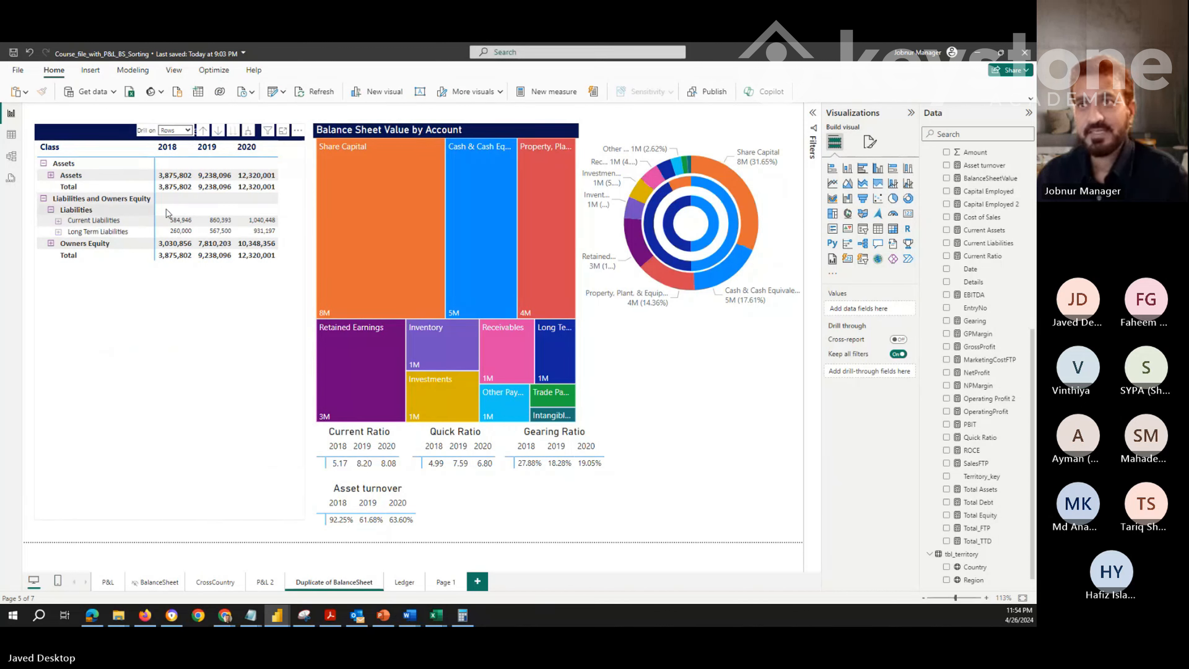
# Review the formulas of the Capital Employed and ROCE measures
pyautogui.click(986, 192)
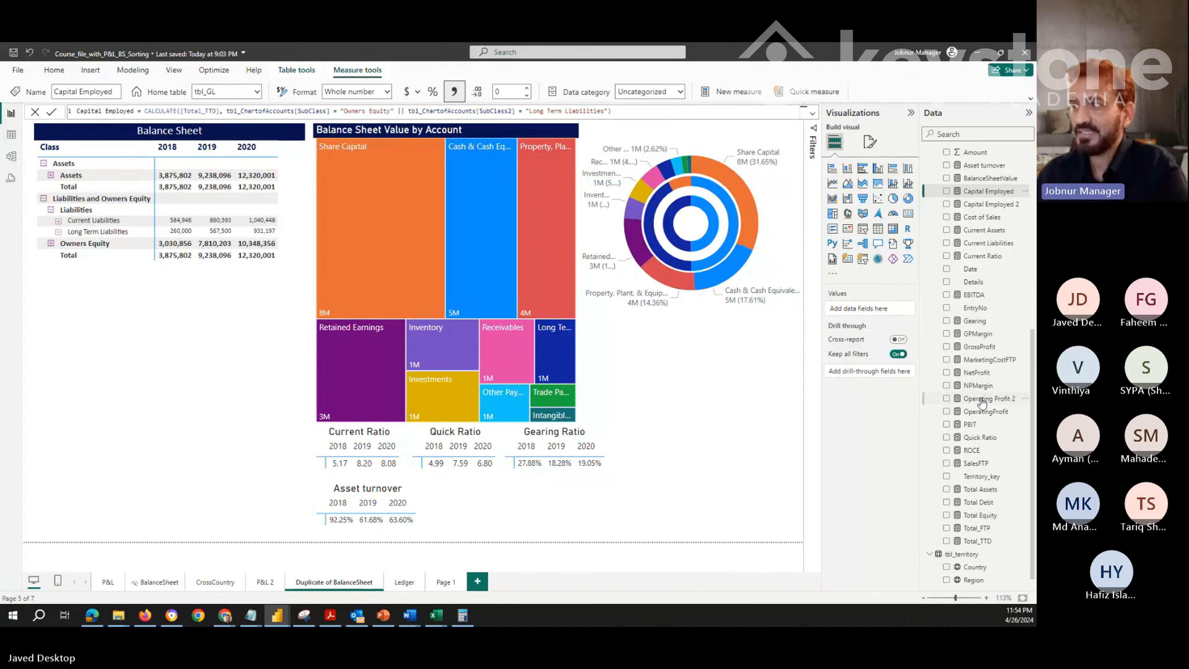
pyautogui.click(972, 451)
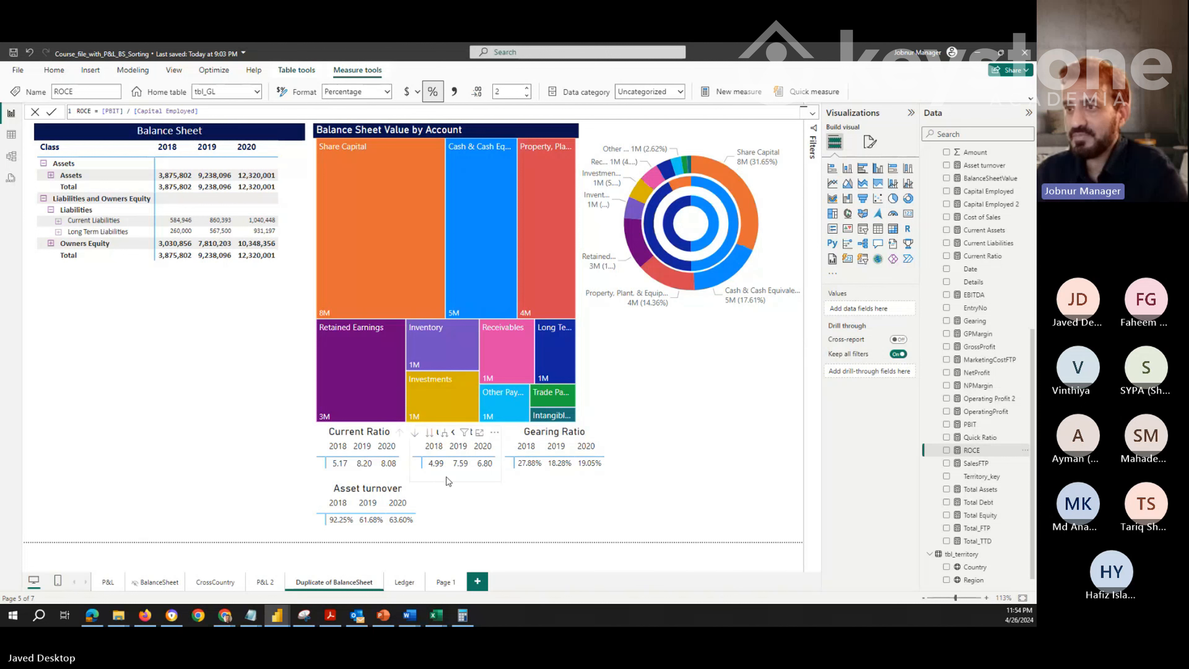
# Duplicate the Asset turnover matrix and place the copy beside the original, beneath the Quick Ratio matrix
pyautogui.click(411, 527)
pyautogui.rightClick(411, 527)
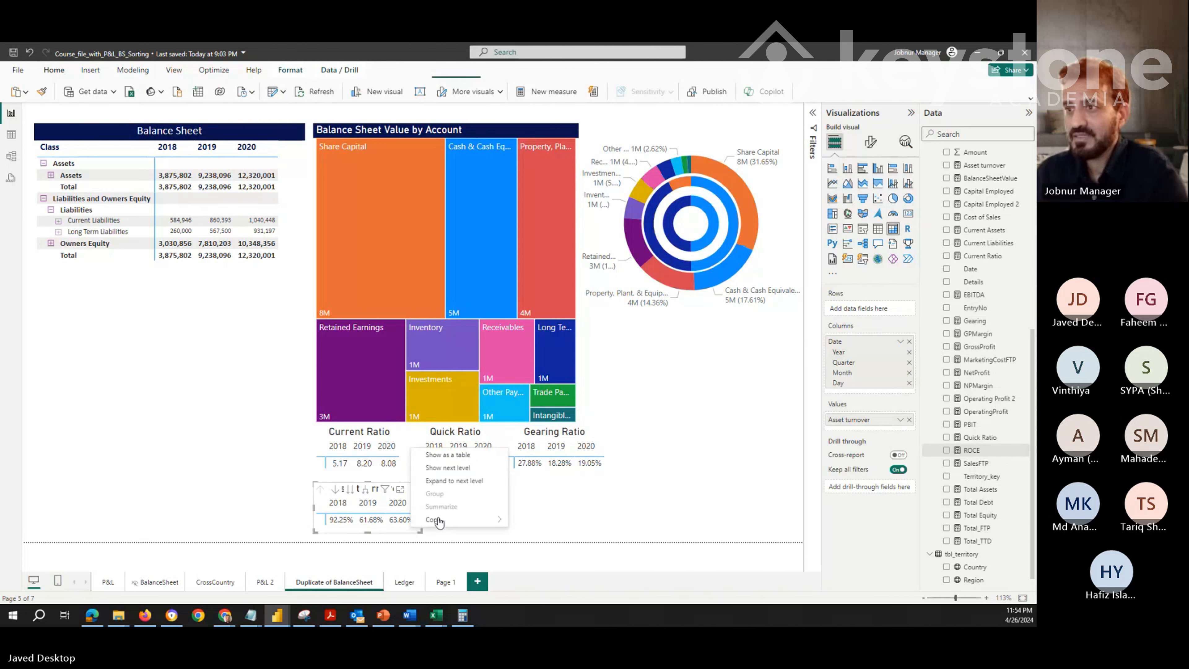
pyautogui.moveTo(459, 522)
pyautogui.click(539, 520)
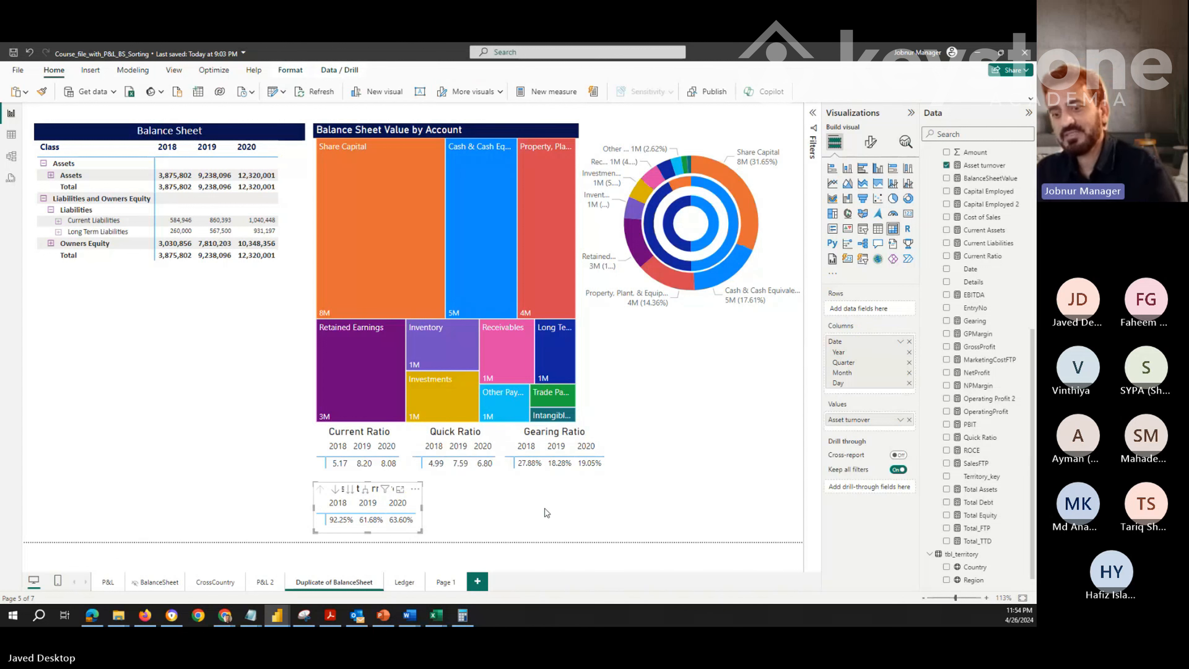
pyautogui.click(536, 516)
pyautogui.hotkey('ctrl', 'v')
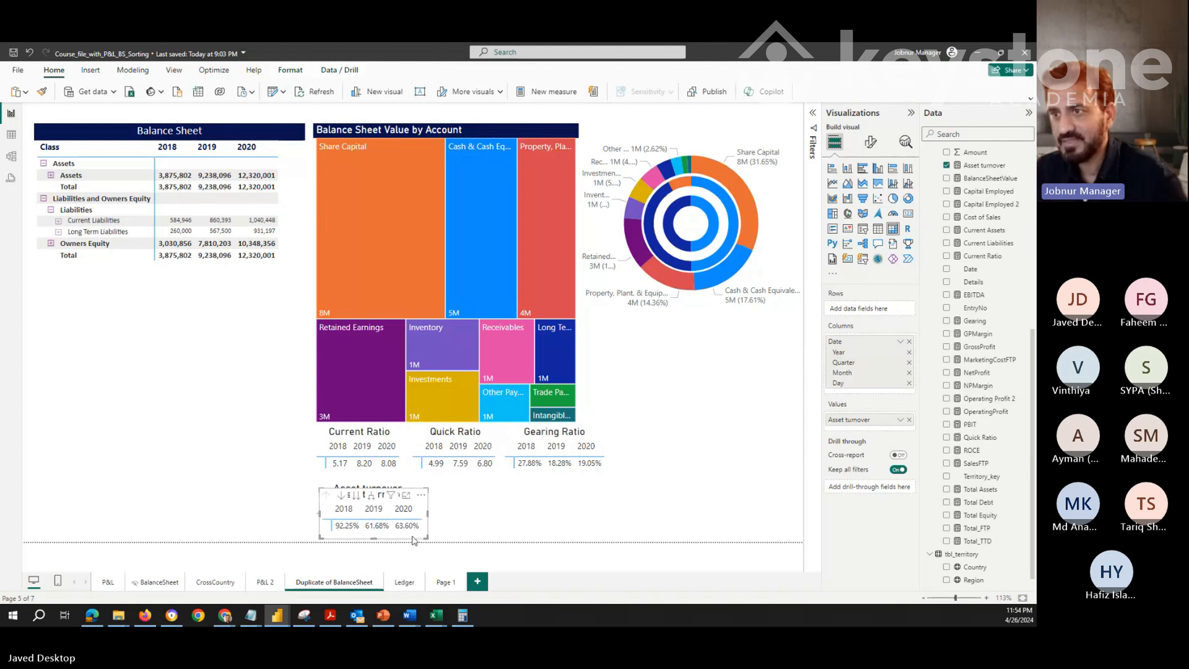
pyautogui.moveTo(407, 537); pyautogui.dragTo(512, 531)
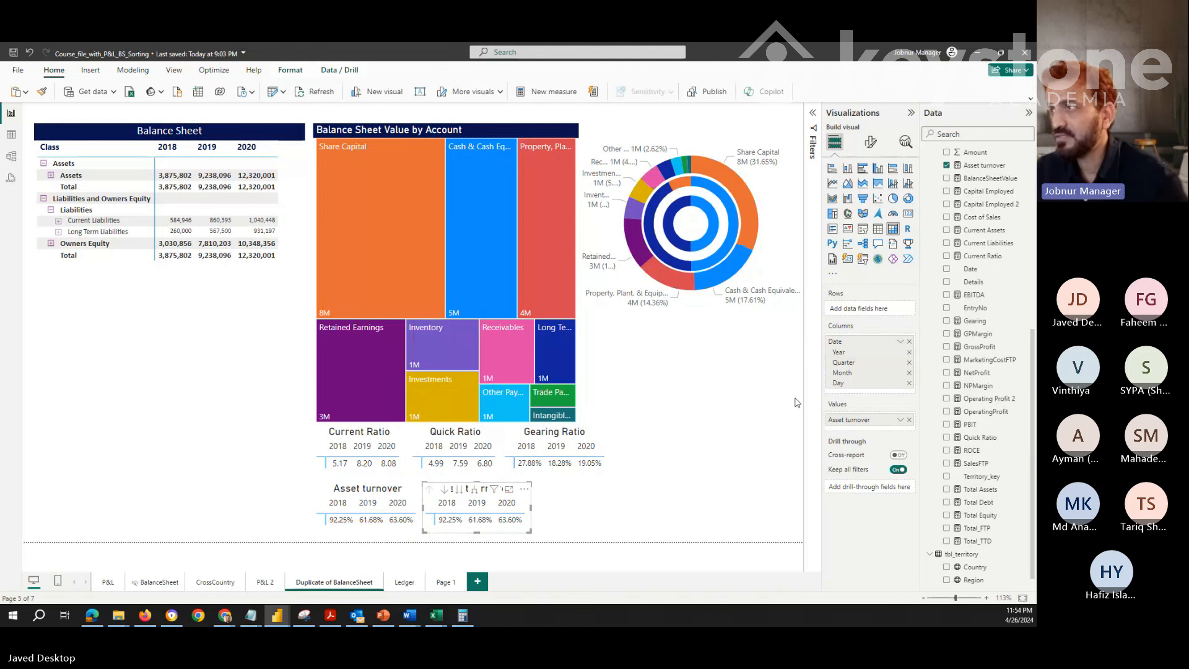
# Change the title of the duplicated Asset turnover matrix to ROCE
pyautogui.click(870, 143)
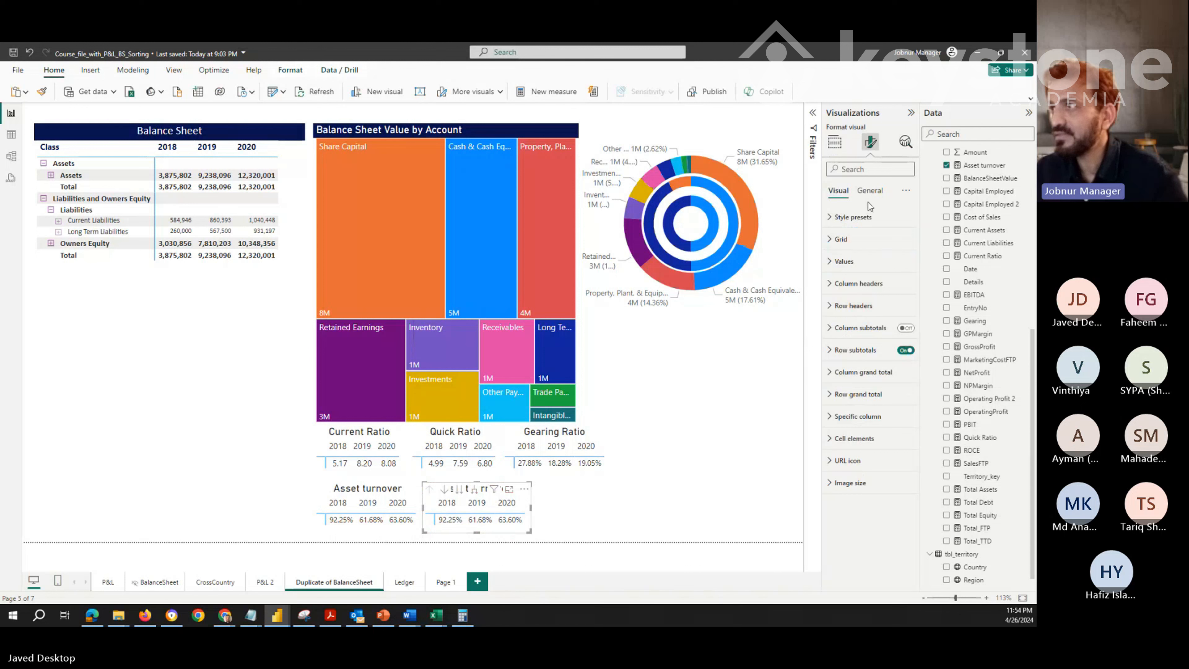
pyautogui.click(869, 190)
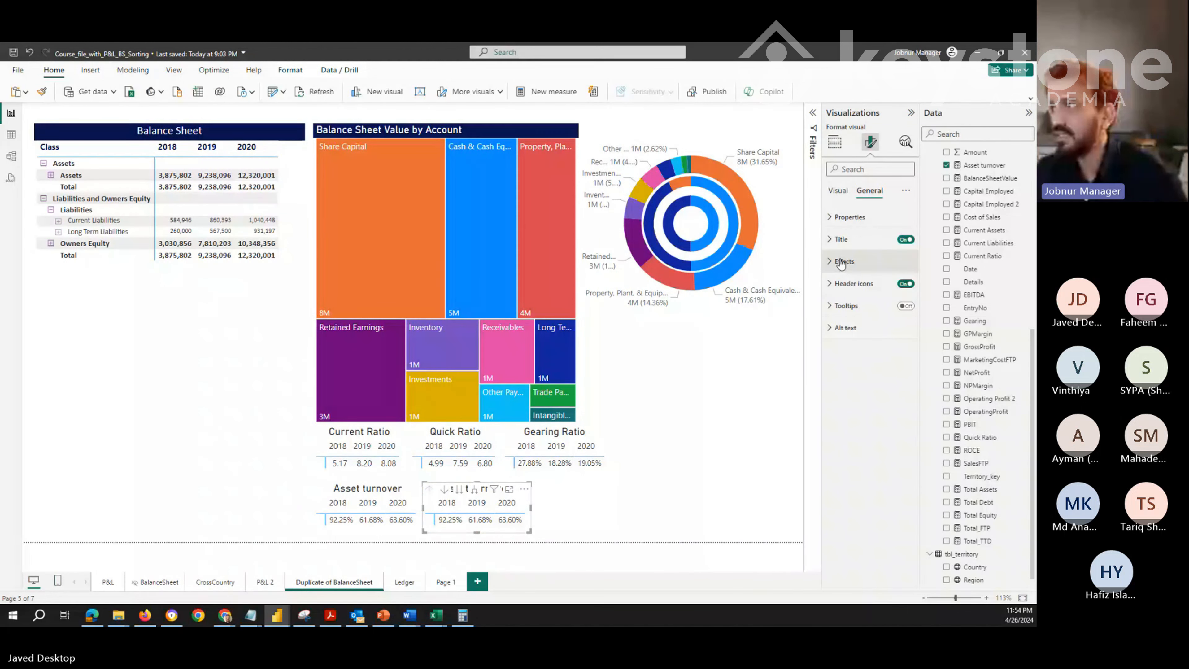
pyautogui.click(830, 240)
pyautogui.moveTo(834, 294); pyautogui.dragTo(915, 296)
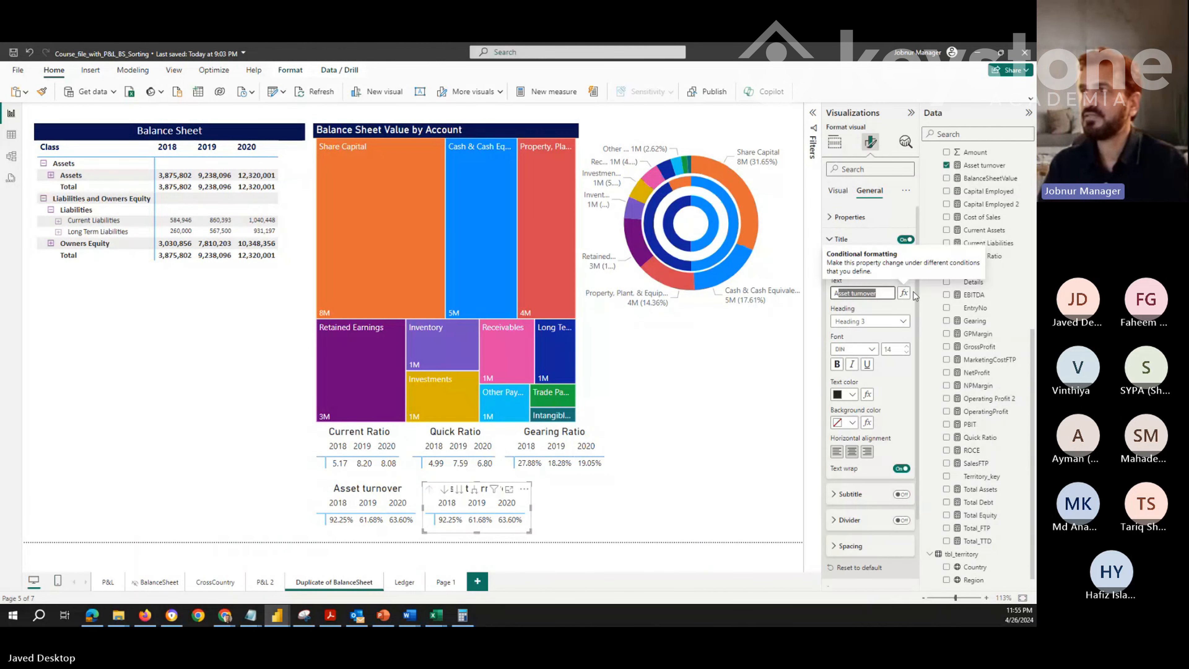
pyautogui.press('BackSpace')
pyautogui.write('R')
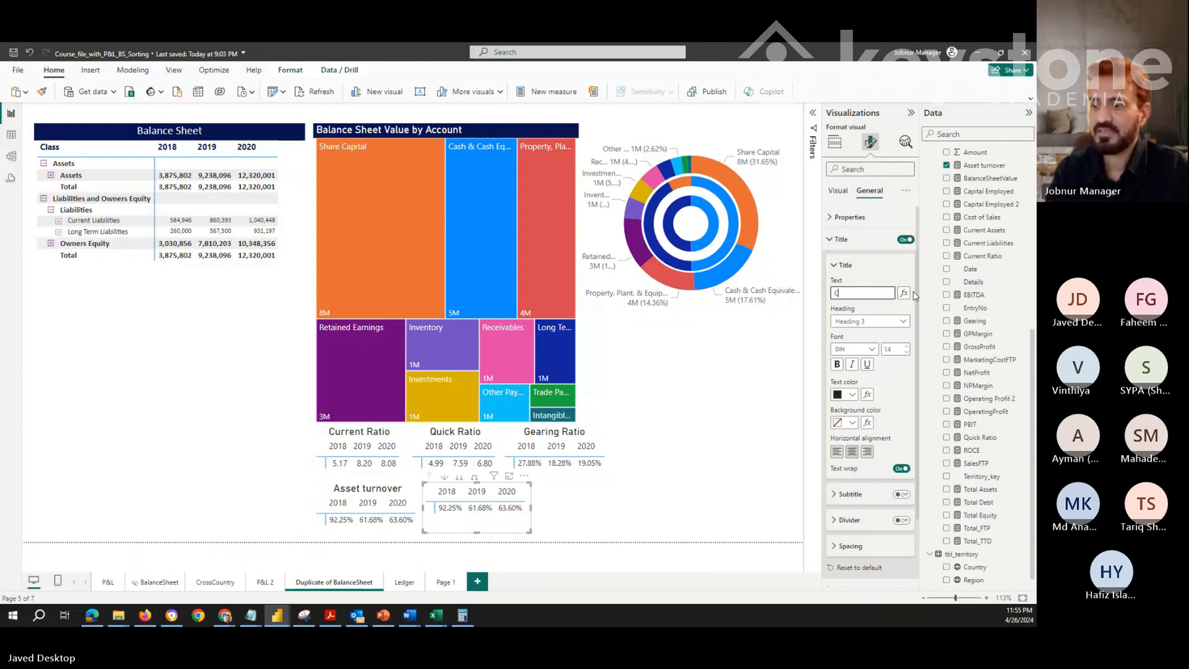
pyautogui.write('OCE')
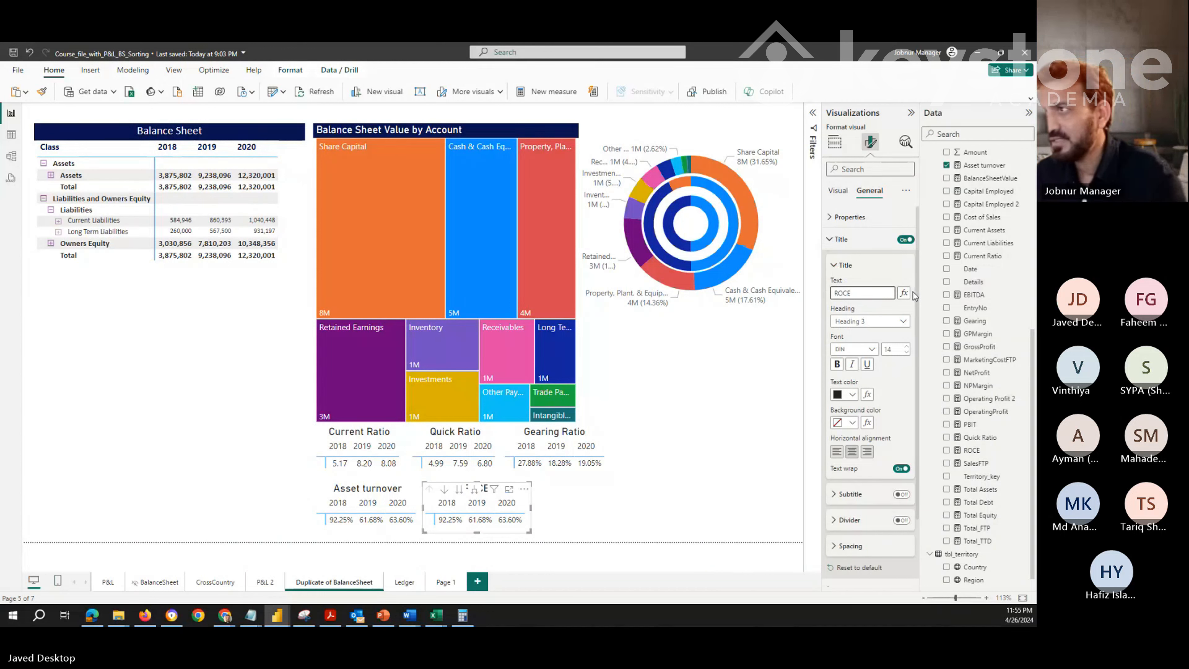
# Replace the Asset turnover value with the ROCE measure in the copied matrix and nudge it slightly closer to the Asset turnover matrix
pyautogui.click(837, 192)
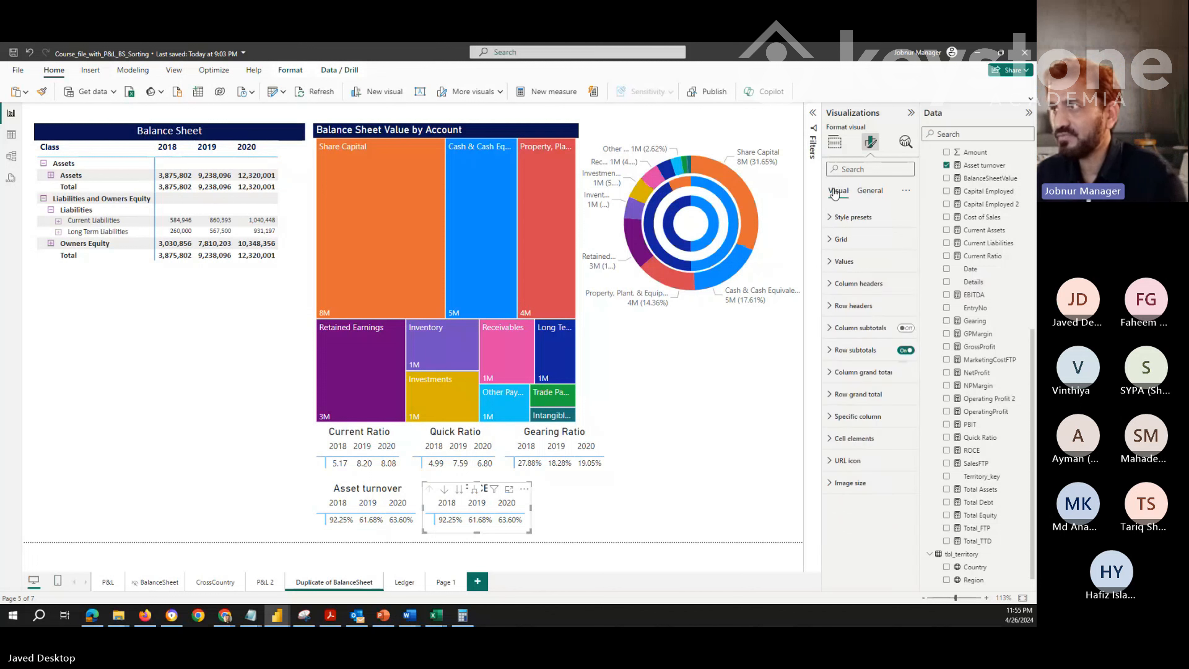
pyautogui.click(836, 143)
pyautogui.click(909, 419)
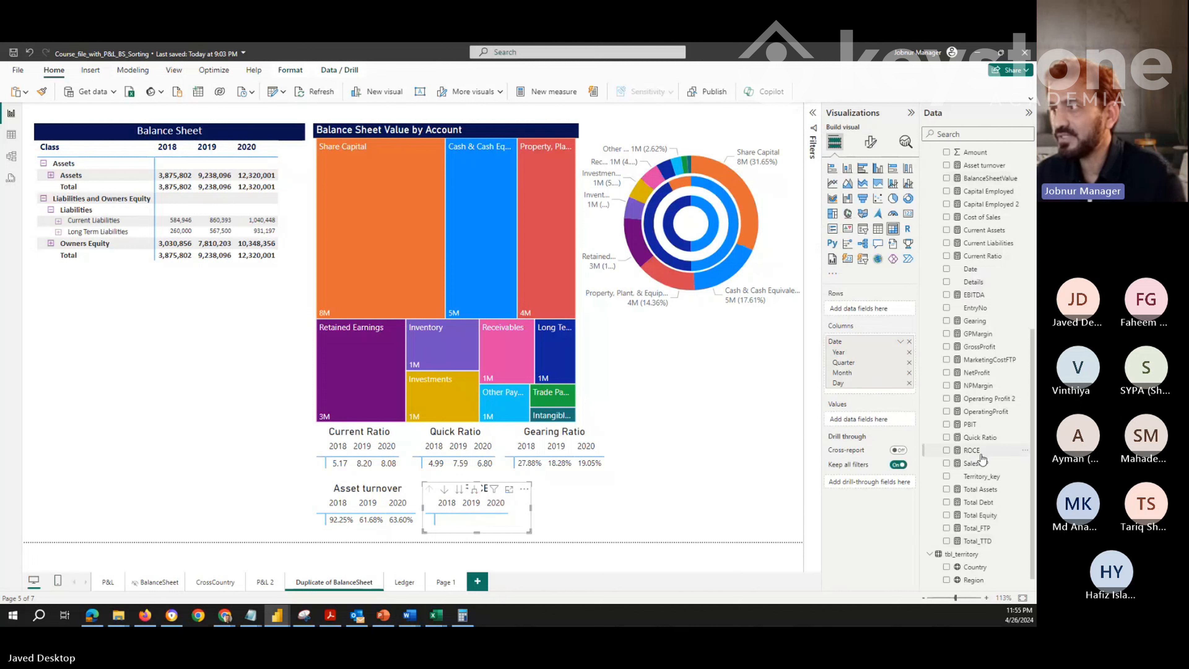
pyautogui.moveTo(982, 459); pyautogui.dragTo(875, 421)
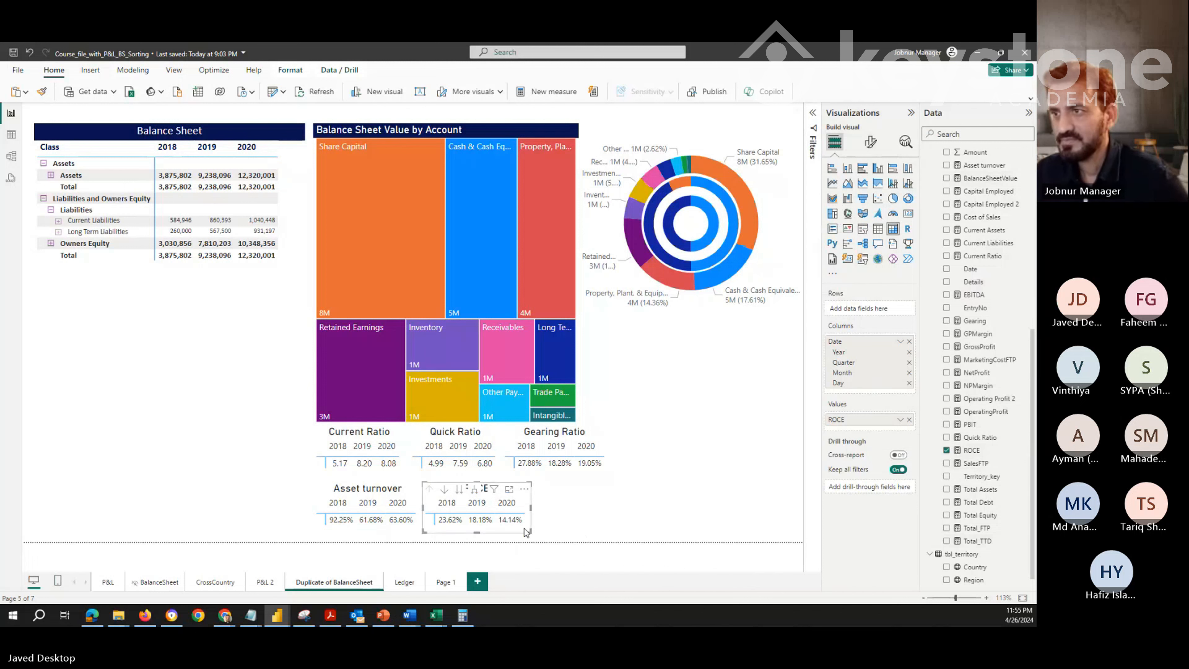
pyautogui.moveTo(524, 529); pyautogui.dragTo(521, 535)
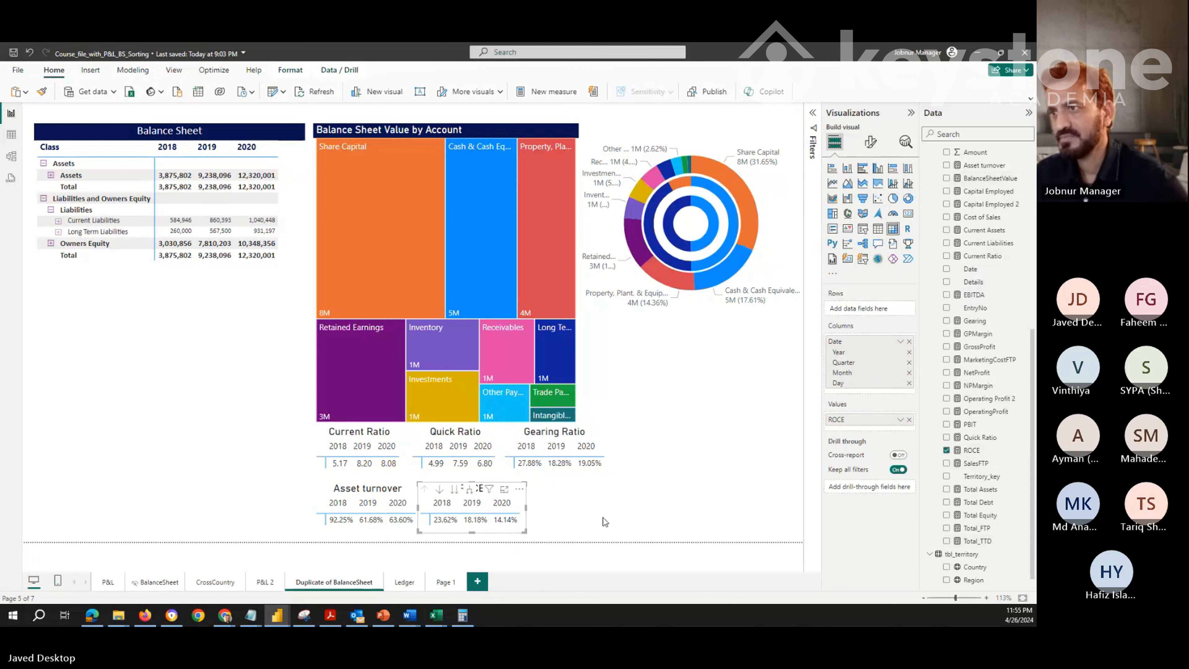
pyautogui.click(777, 509)
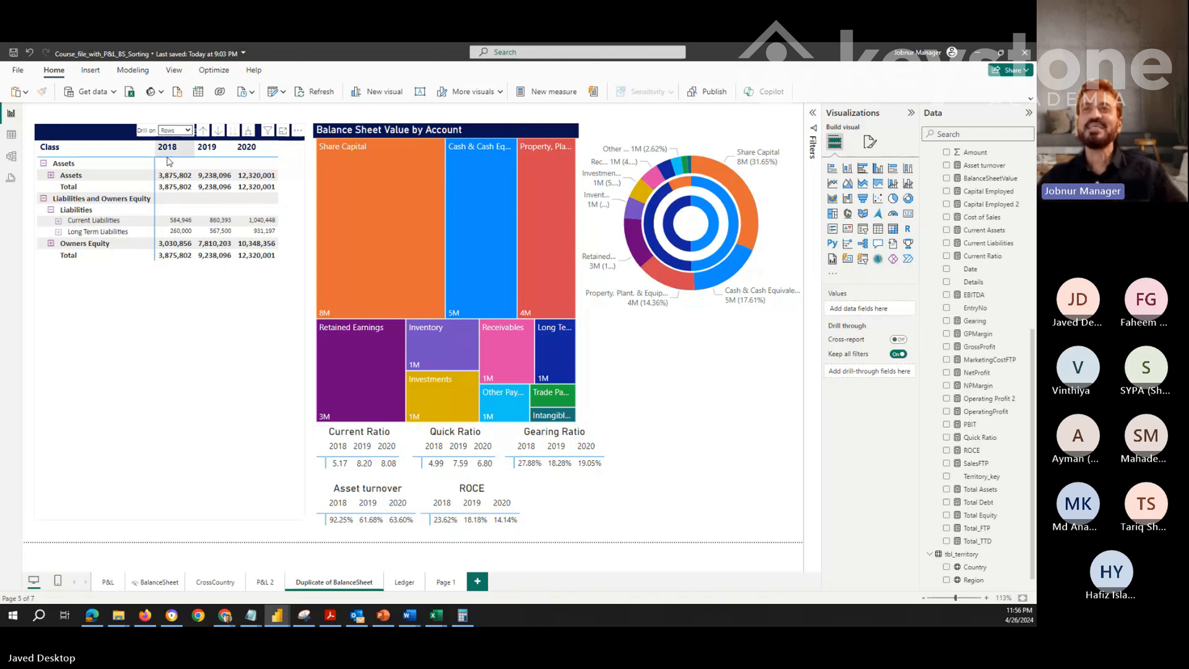
# Expand the Assets, liabilities and Owners Equity groups of the Balance Sheet matrix down to their individual accounts
pyautogui.click(51, 174)
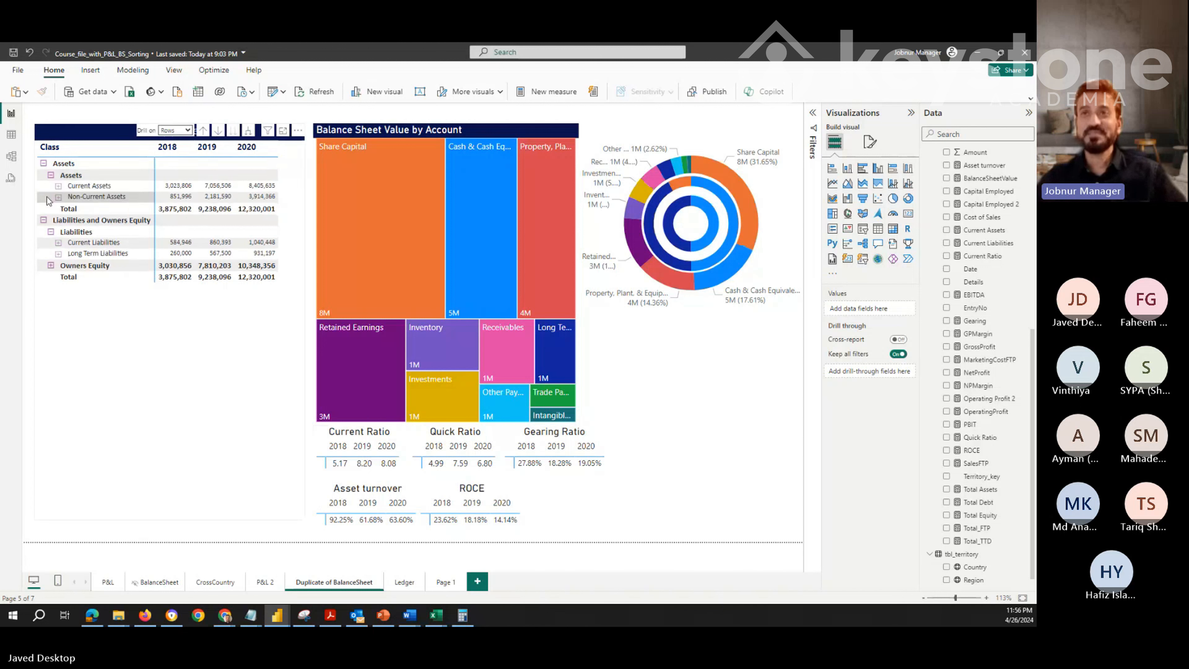
pyautogui.click(57, 253)
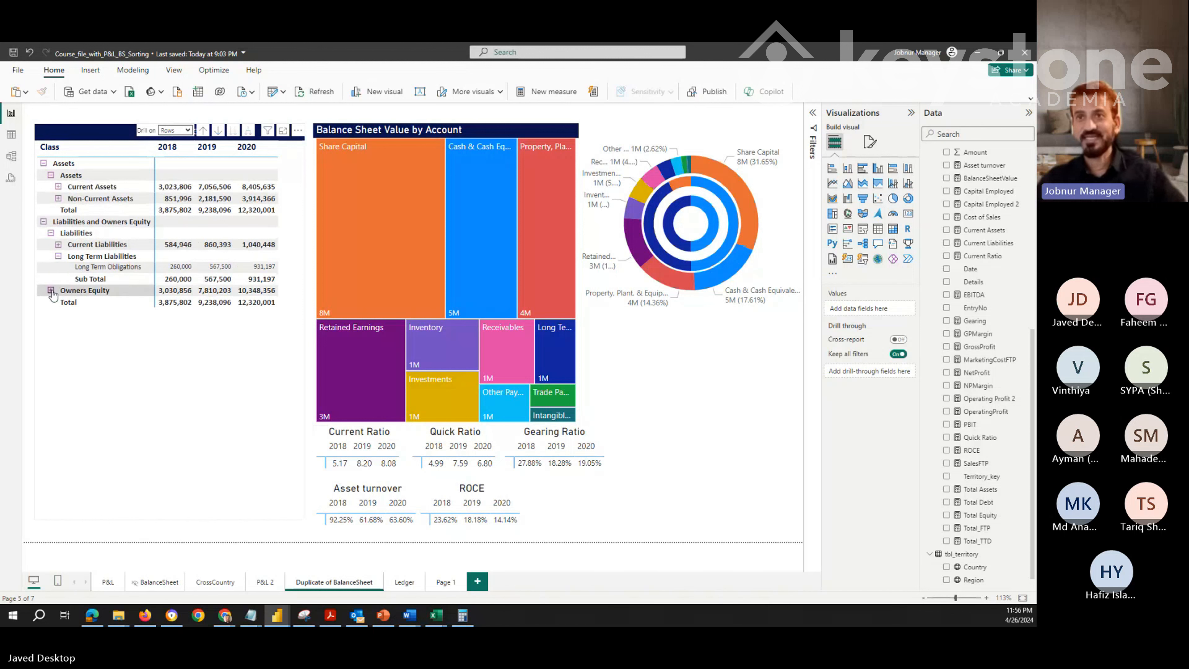
pyautogui.click(50, 290)
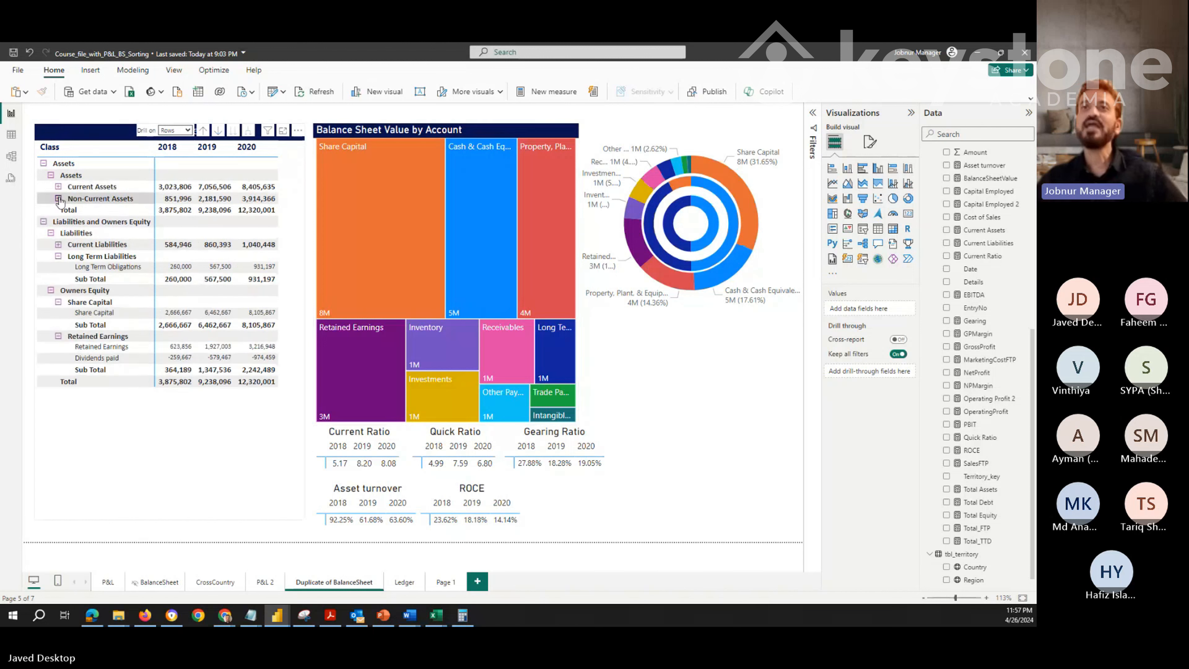
pyautogui.click(58, 187)
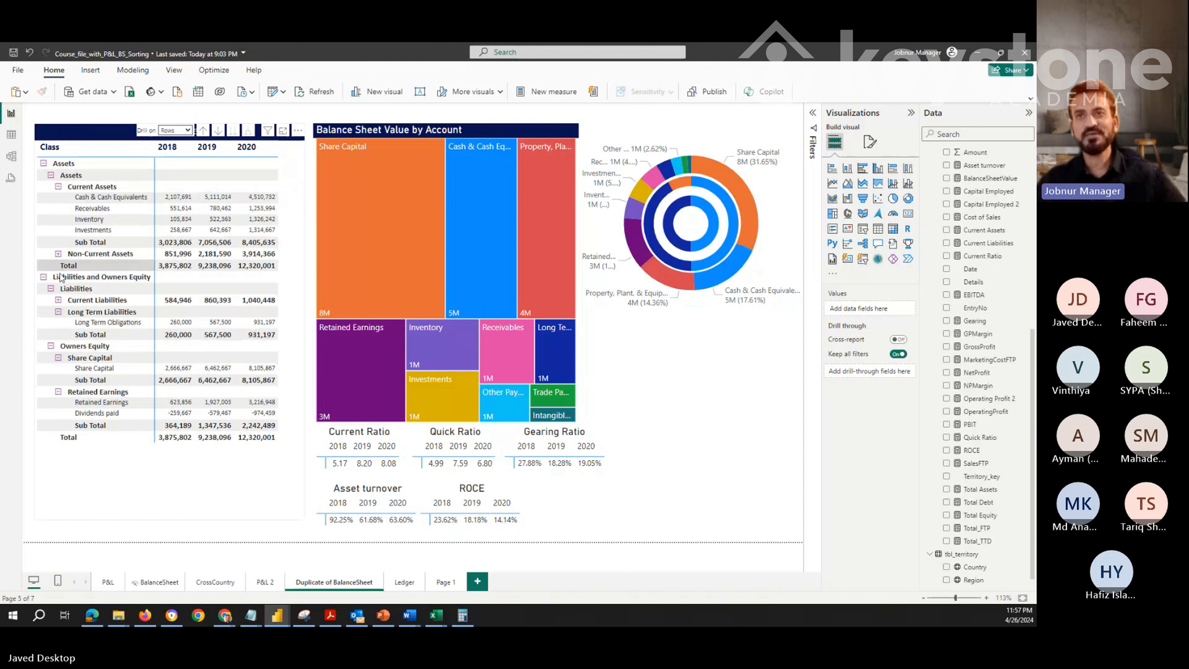
pyautogui.click(58, 254)
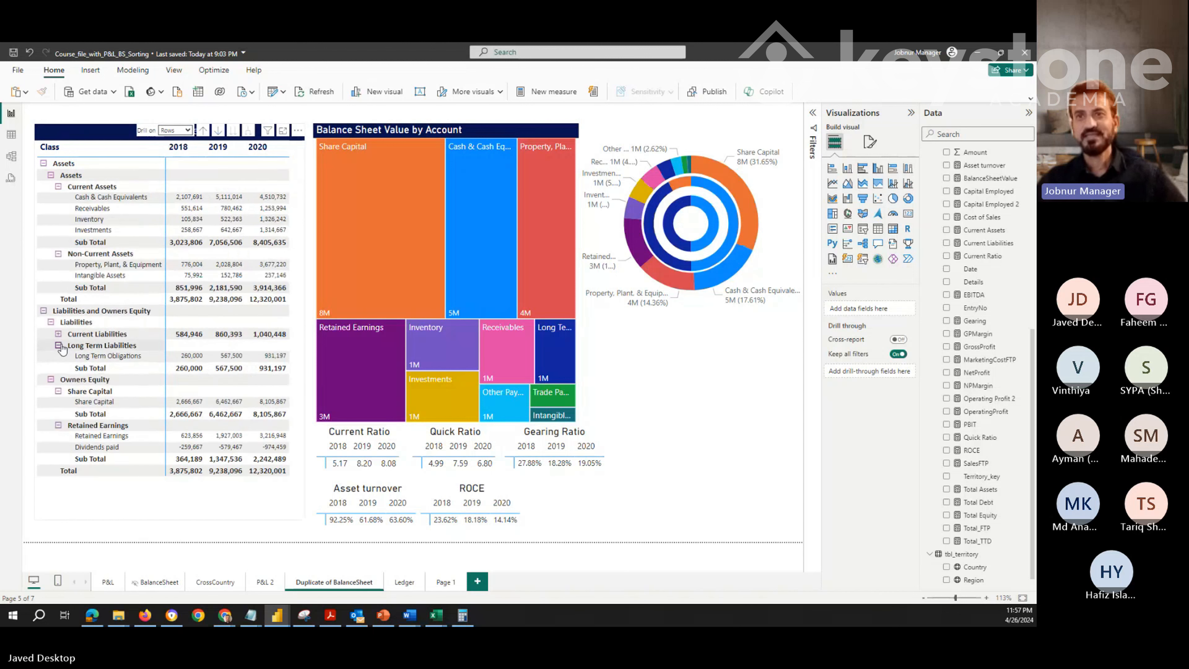
pyautogui.click(58, 334)
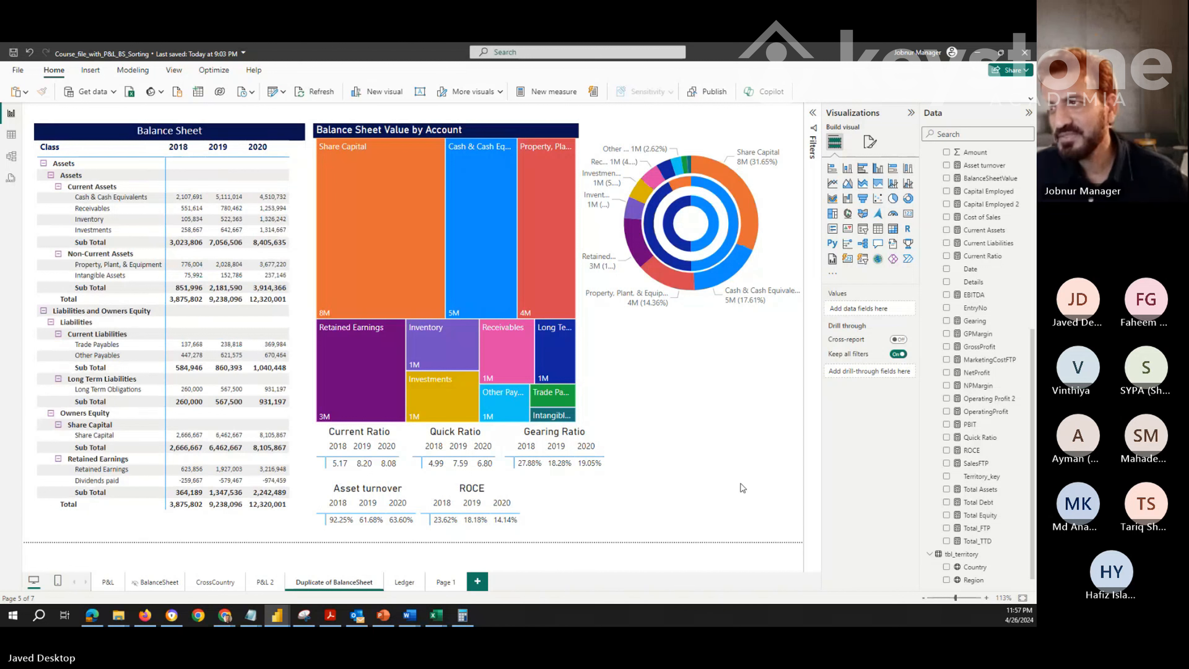
# Widen the Balance Sheet Value by Account treemap slightly toward the Balance Sheet matrix
pyautogui.click(276, 515)
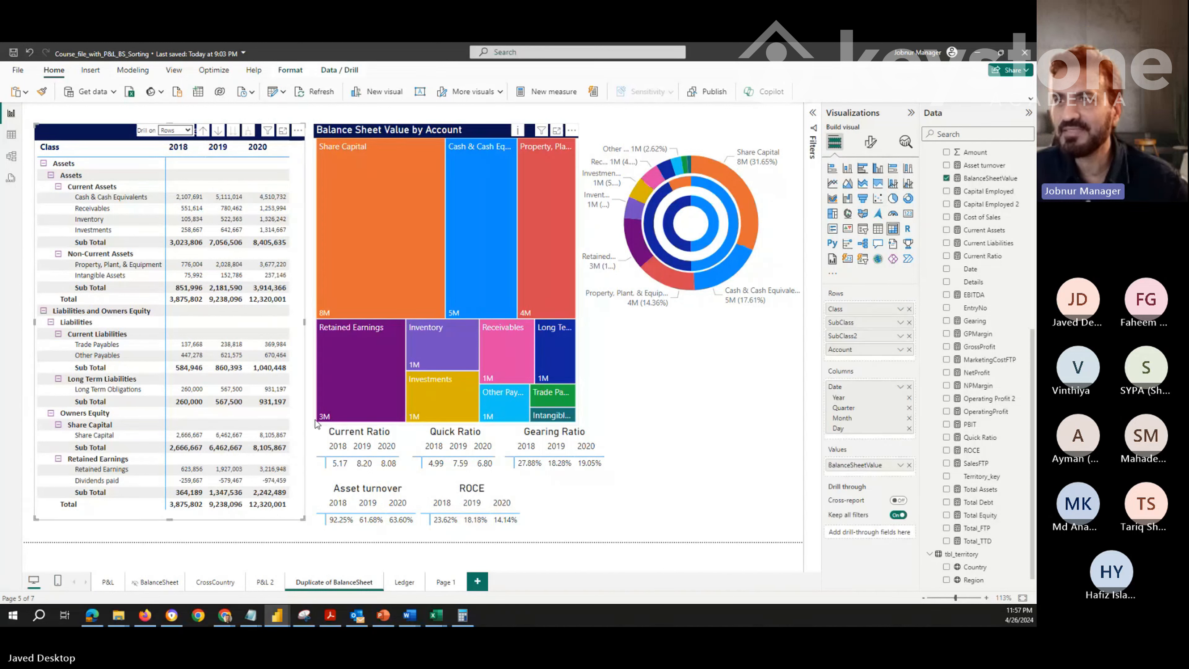
pyautogui.click(311, 290)
pyautogui.moveTo(314, 275); pyautogui.dragTo(309, 276)
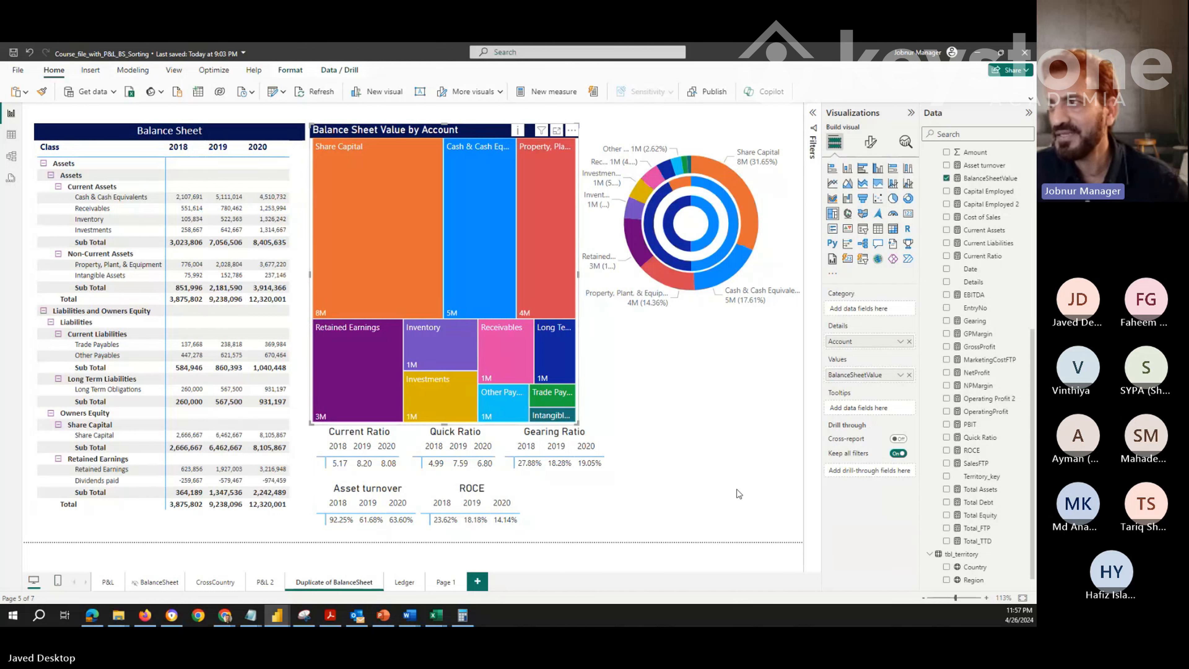
pyautogui.click(683, 506)
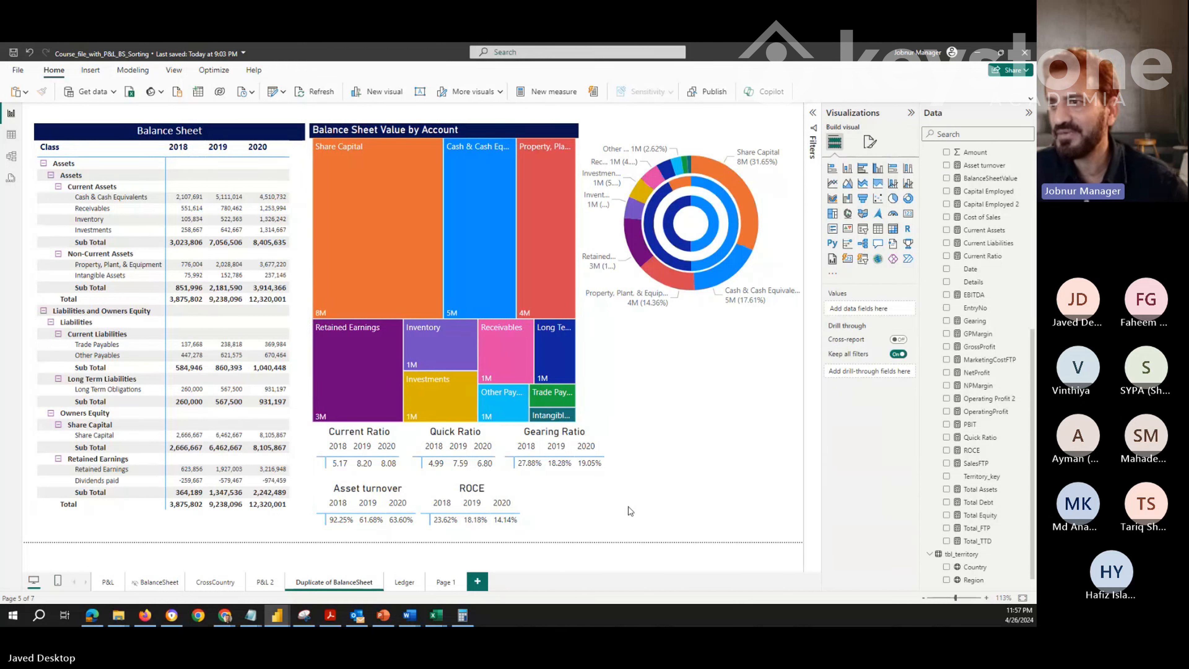
# Shift the Quick Ratio and Gearing Ratio matrices slightly closer to the Current Ratio matrix
pyautogui.click(491, 474)
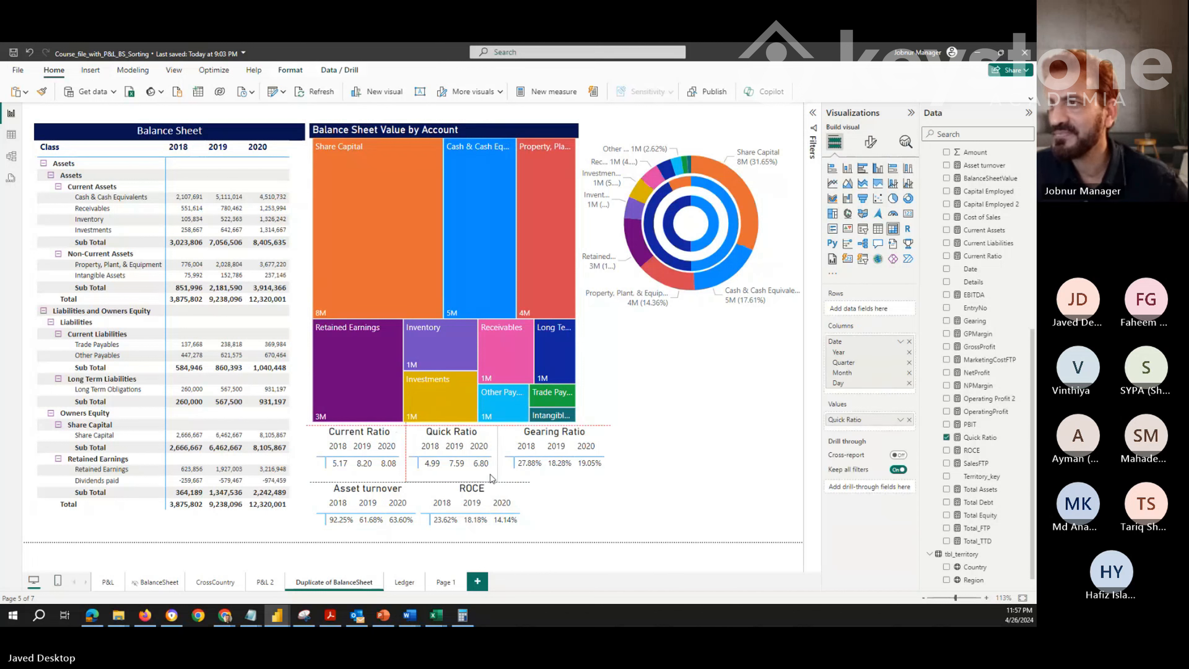
pyautogui.click(579, 480)
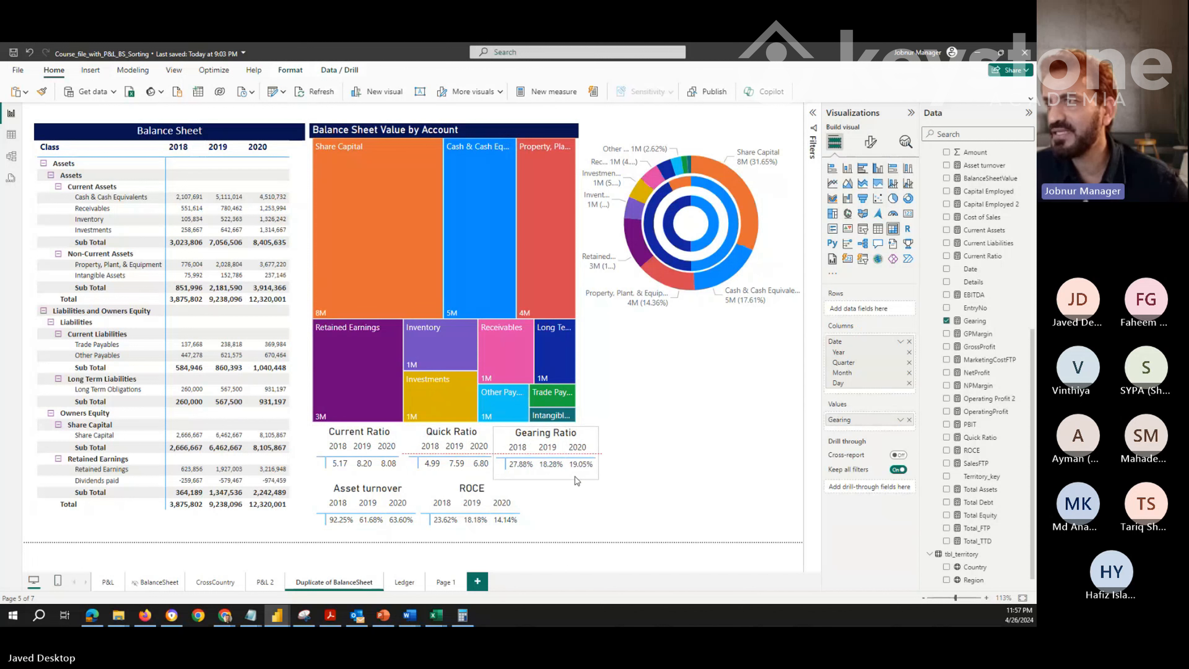
pyautogui.click(625, 502)
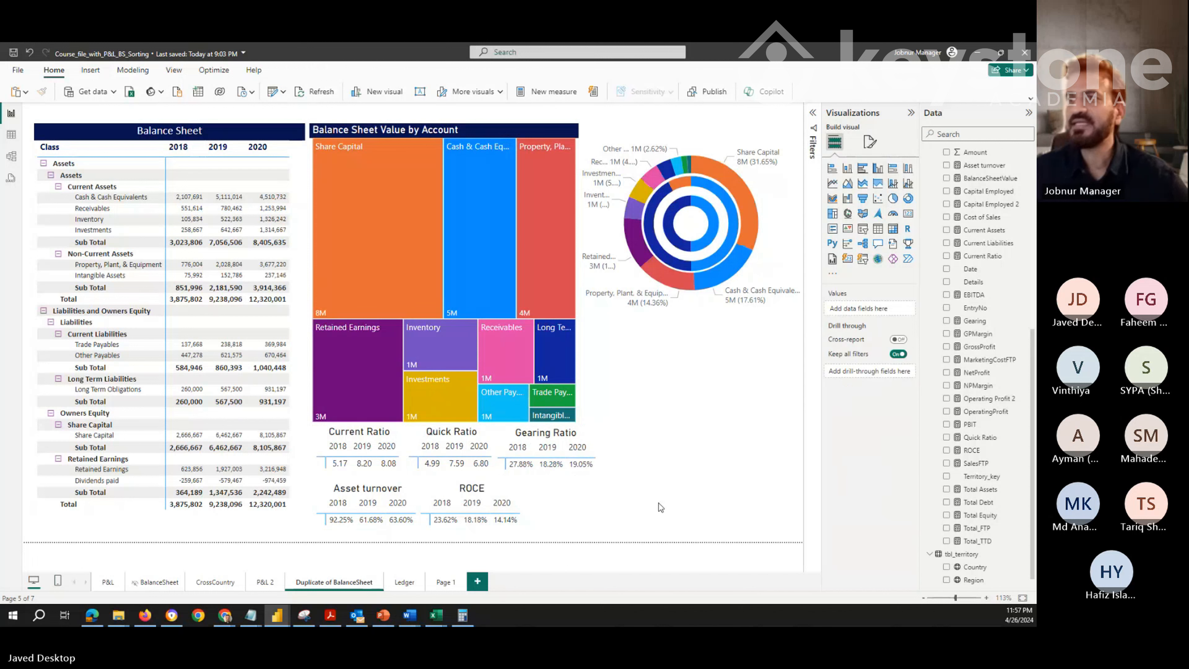
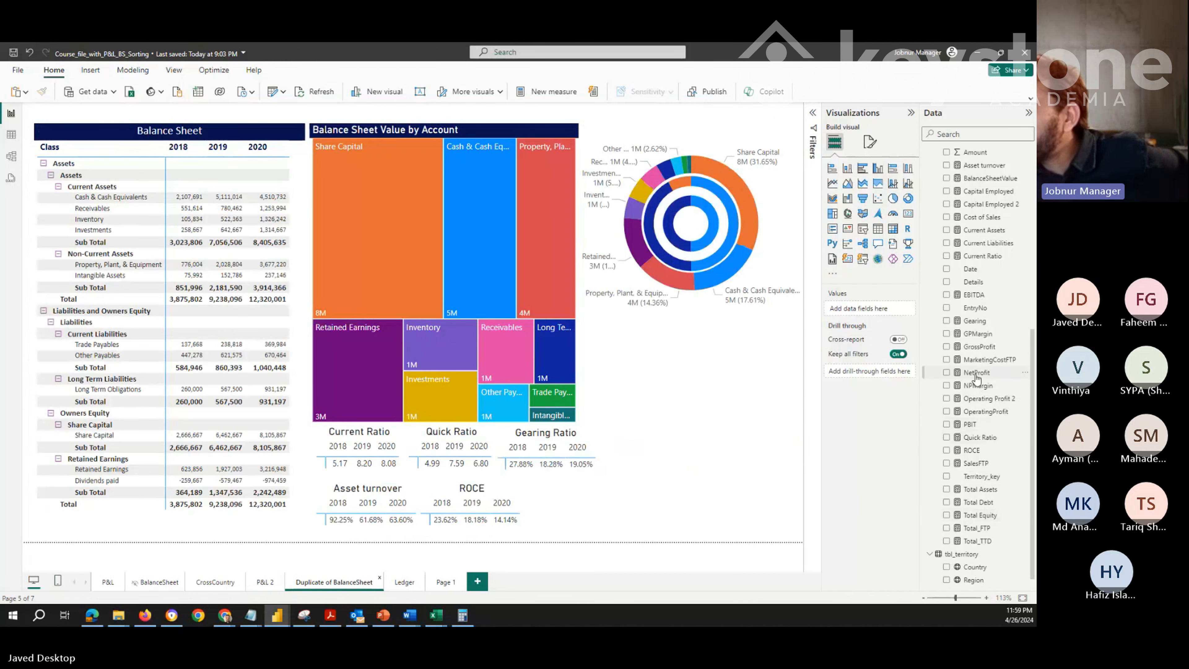
# Examine the NetProfit and Total Equity formulas and the class and account rows of tbl_ChartofAccounts, returning to the report page
pyautogui.click(977, 374)
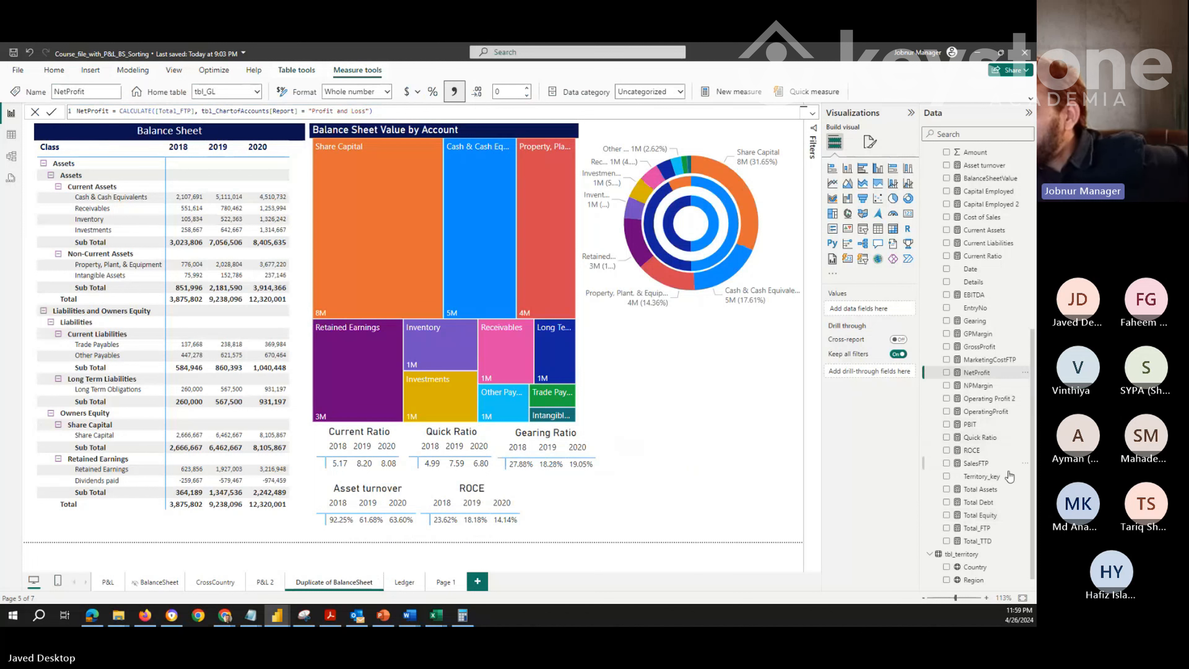
pyautogui.click(979, 516)
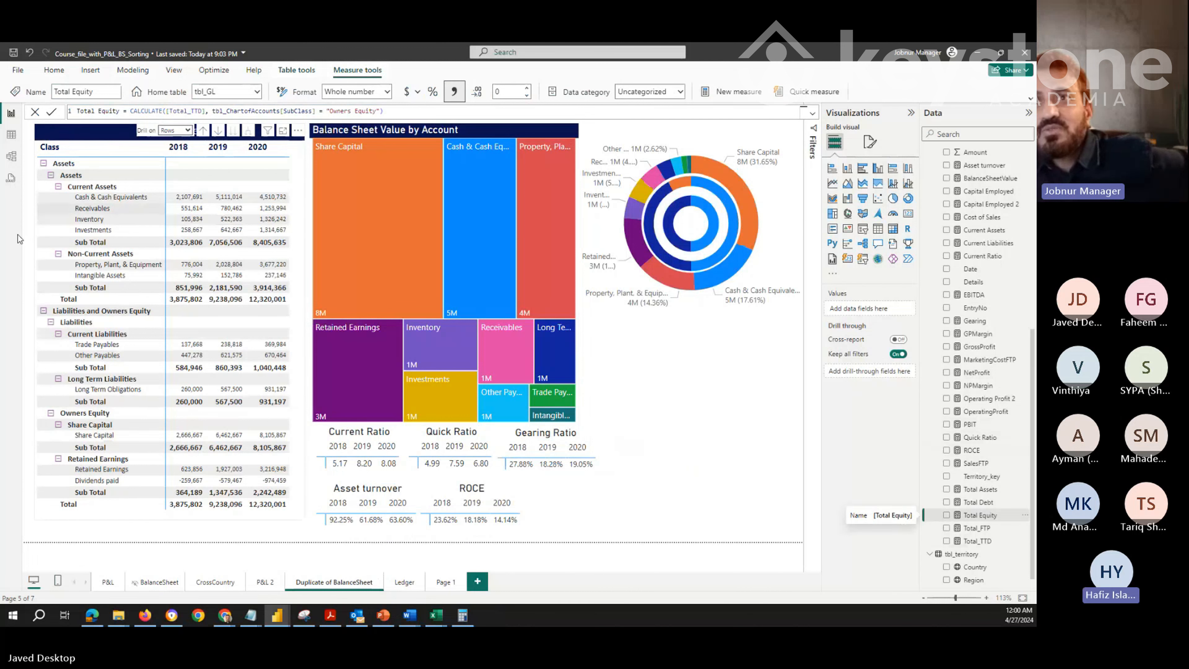
pyautogui.click(14, 142)
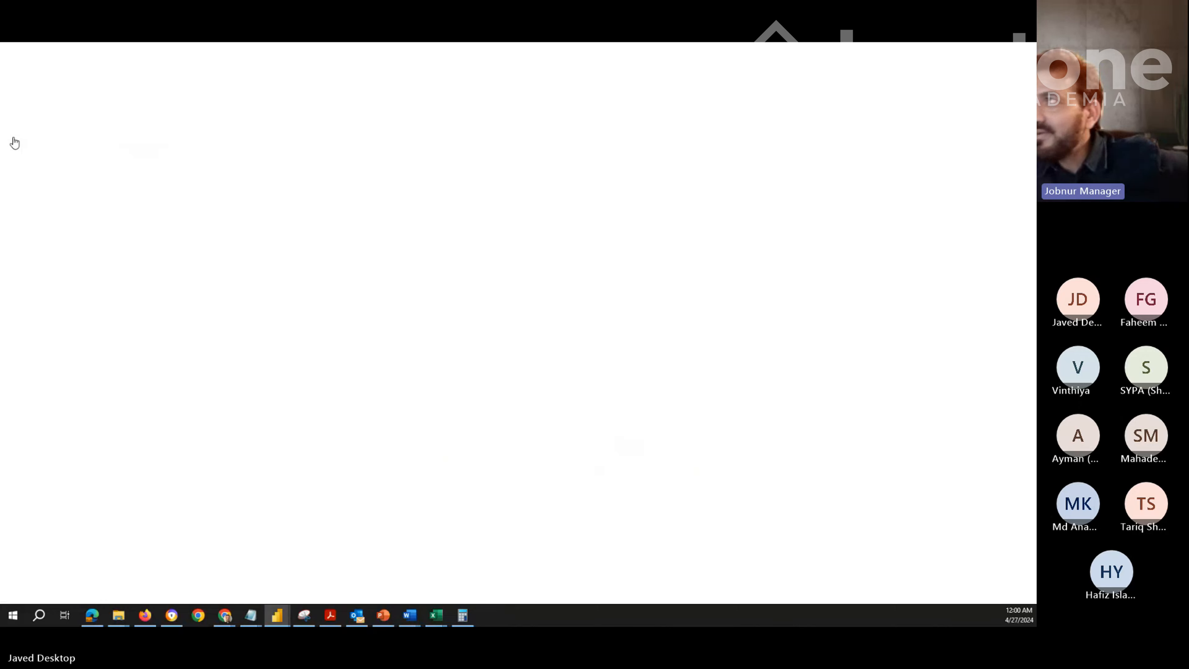
pyautogui.scroll(8, 977, 323)
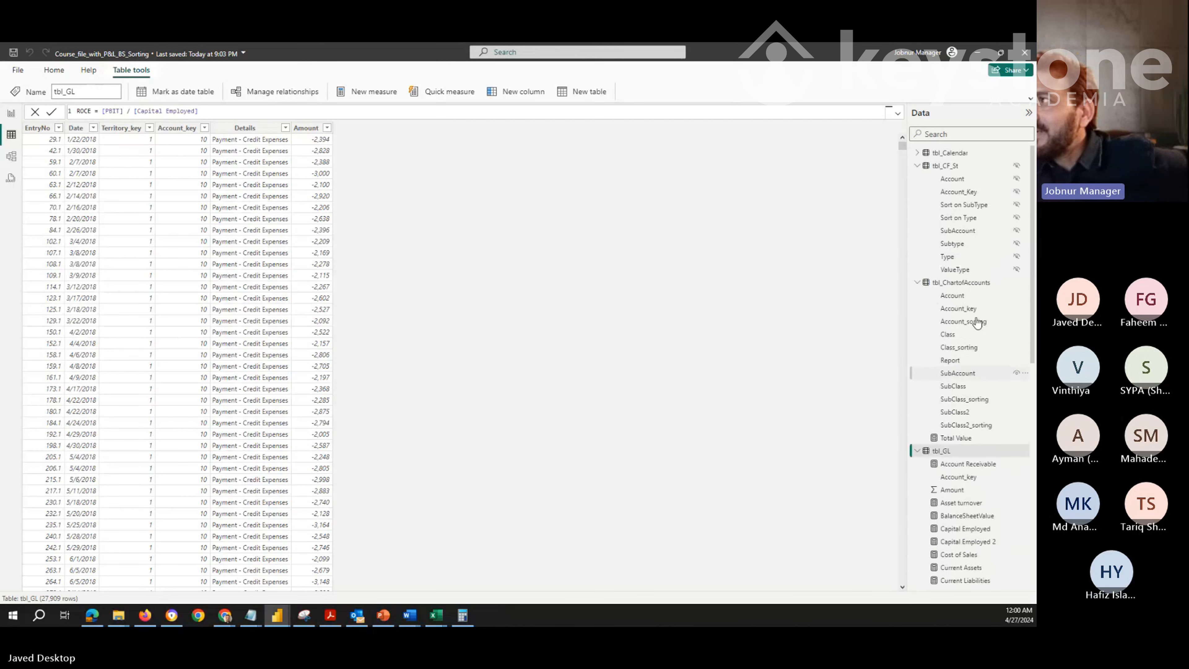
pyautogui.click(956, 282)
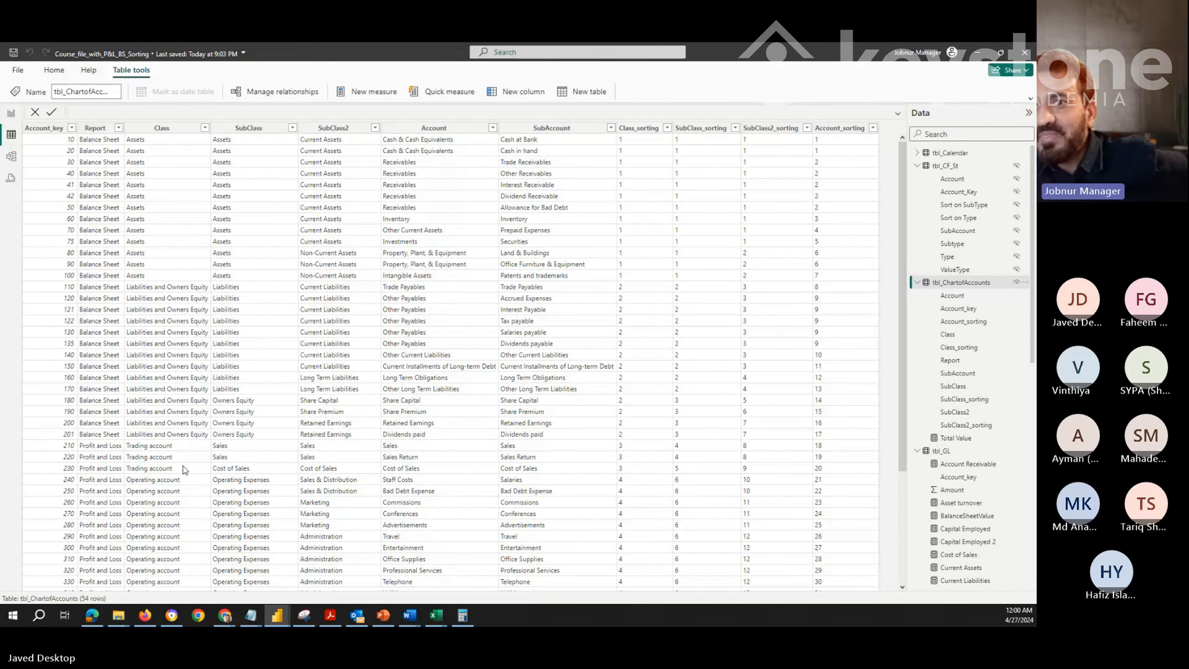
pyautogui.scroll(-5, 256, 448)
pyautogui.scroll(5, 257, 448)
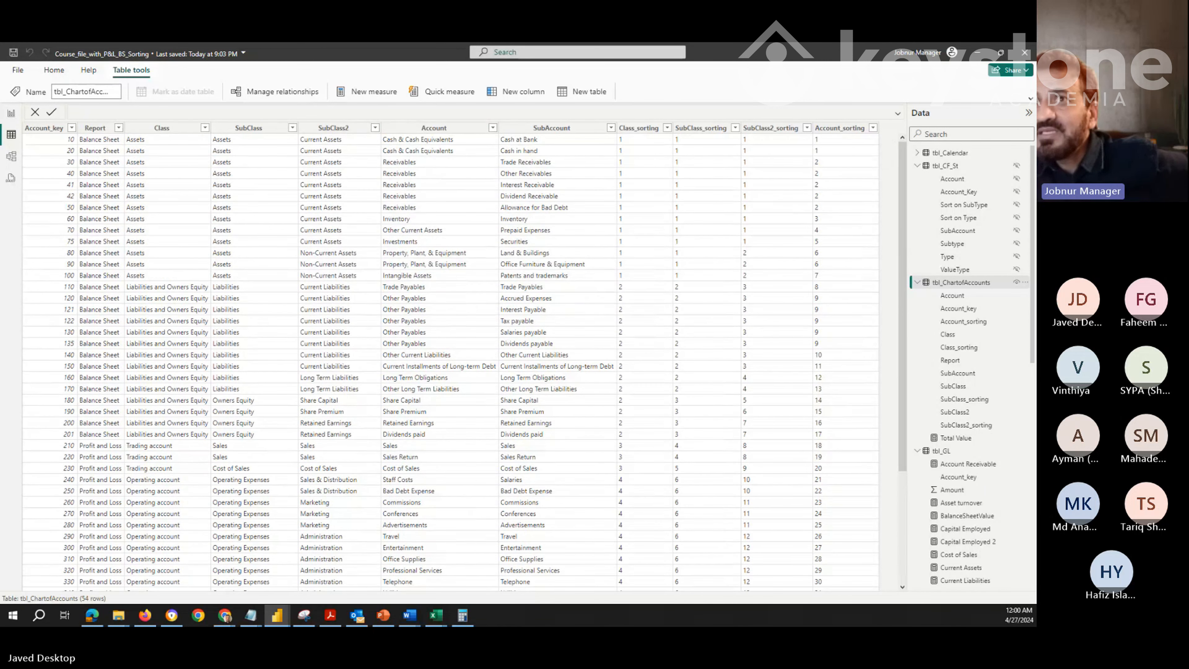
pyautogui.click(12, 115)
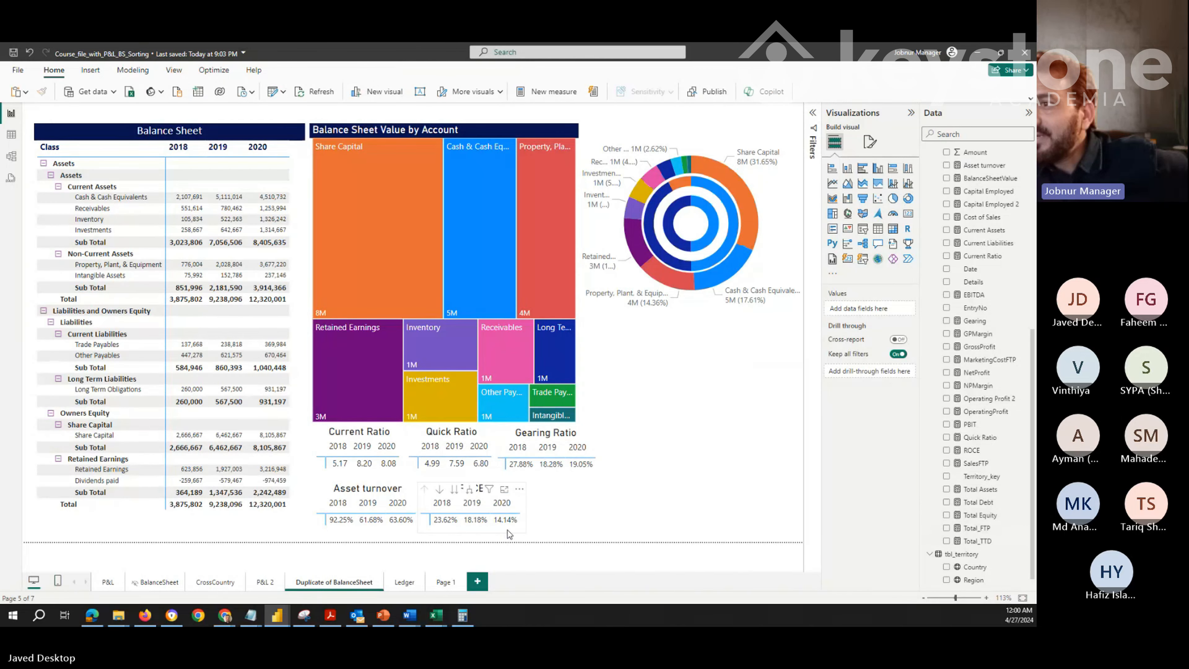
# Duplicate the ROCE matrix and place the copy beside the original, beneath the Gearing Ratio matrix
pyautogui.rightClick(507, 530)
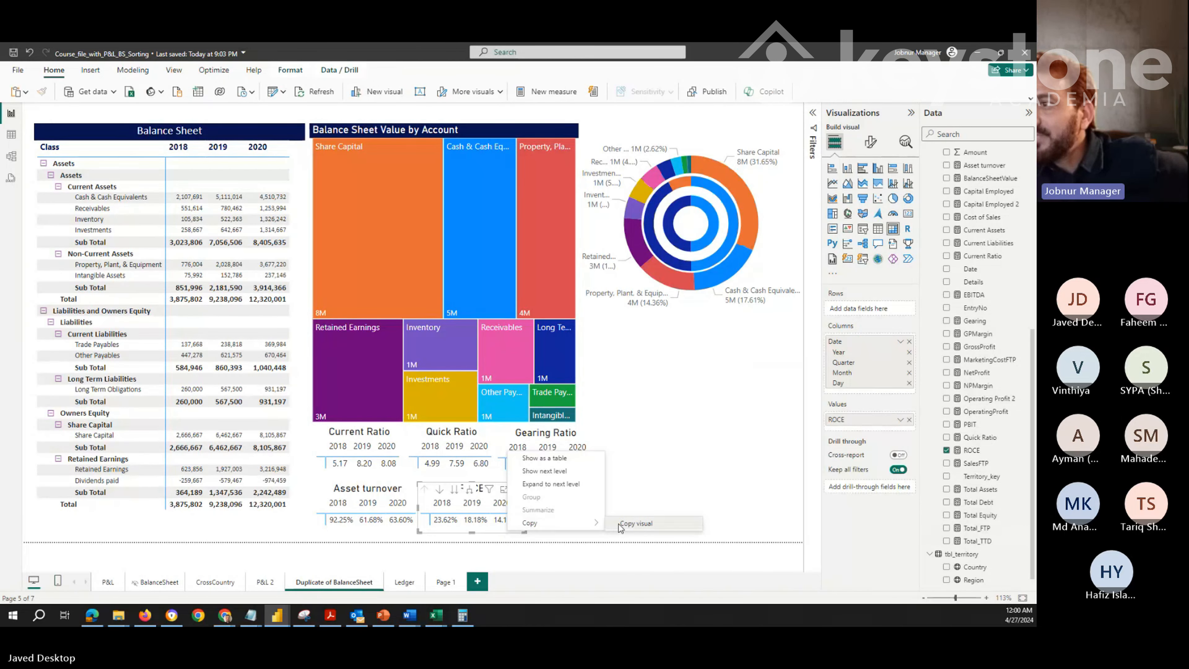
pyautogui.click(634, 518)
pyautogui.click(633, 515)
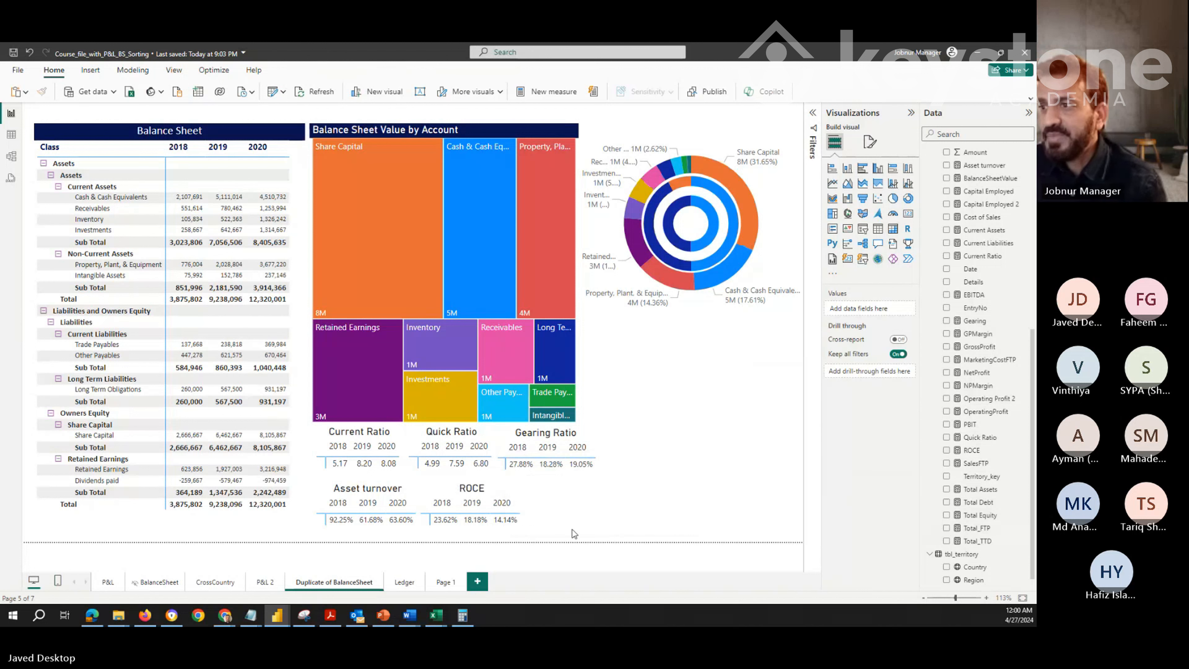
pyautogui.hotkey('ctrl', 'v')
pyautogui.moveTo(515, 538); pyautogui.dragTo(617, 534)
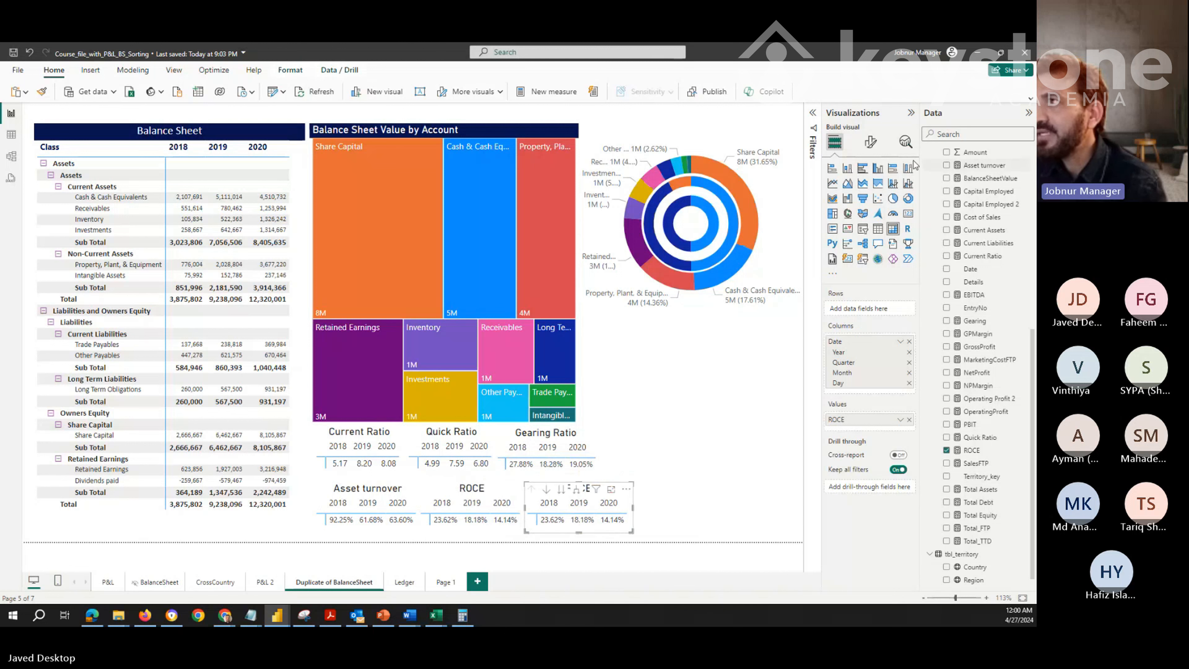
# Retitle the copied ROCE matrix as ROE and remove the ROCE measure from its values
pyautogui.click(870, 142)
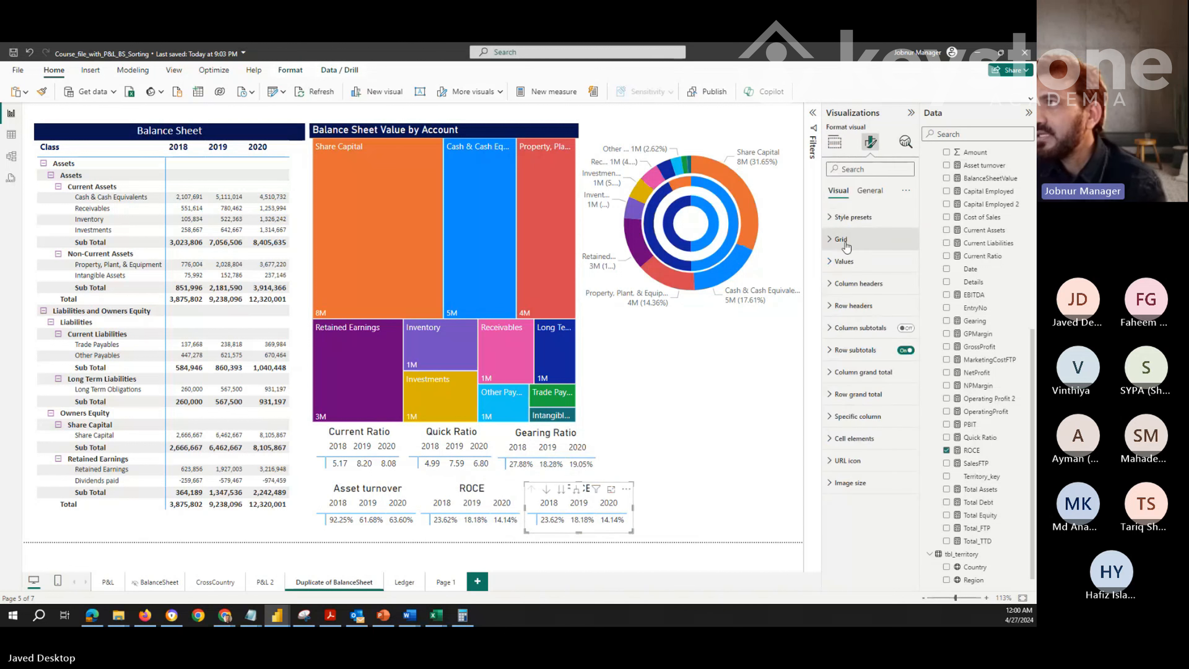
pyautogui.click(869, 190)
pyautogui.click(842, 238)
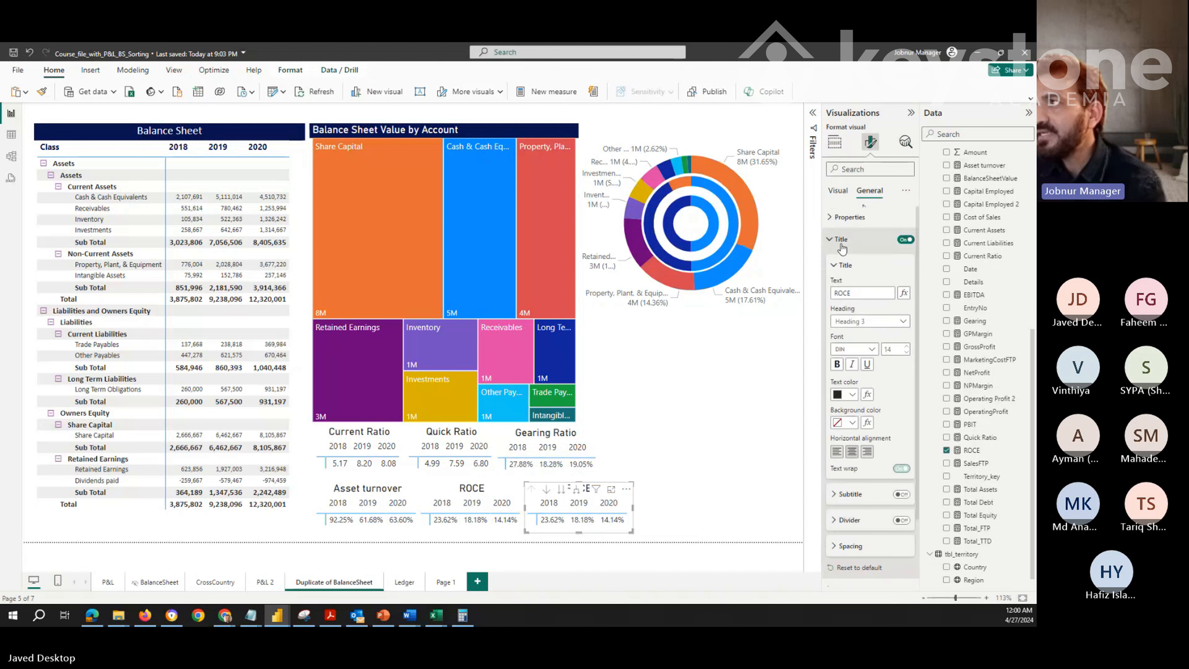
pyautogui.click(850, 292)
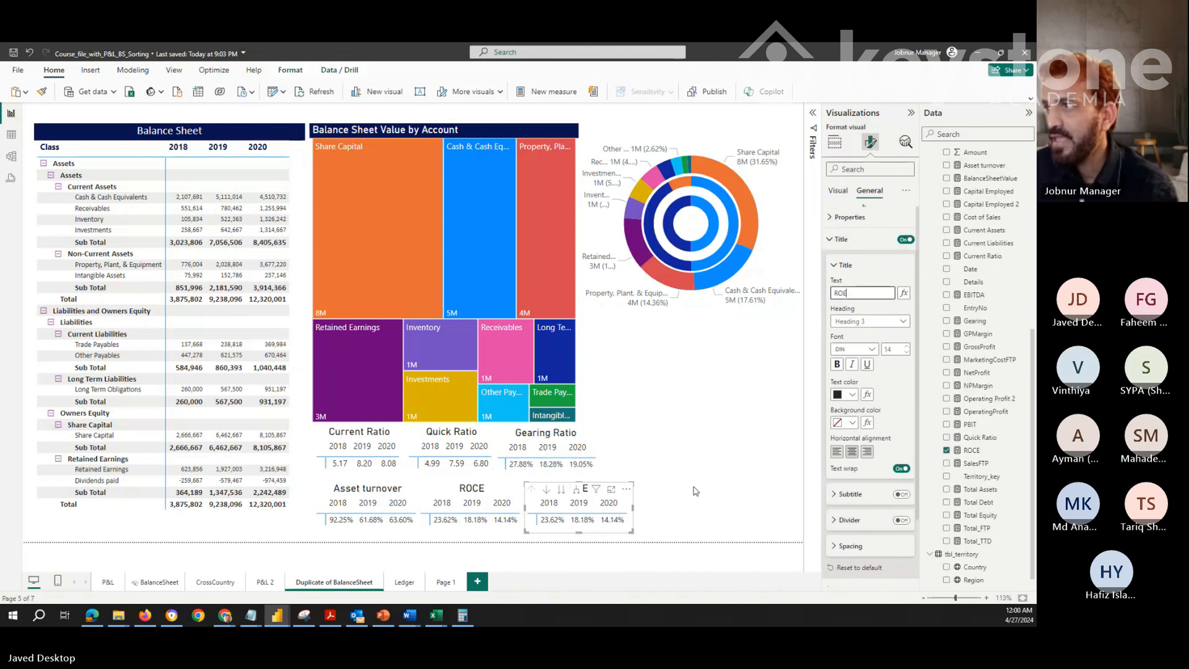
pyautogui.click(834, 142)
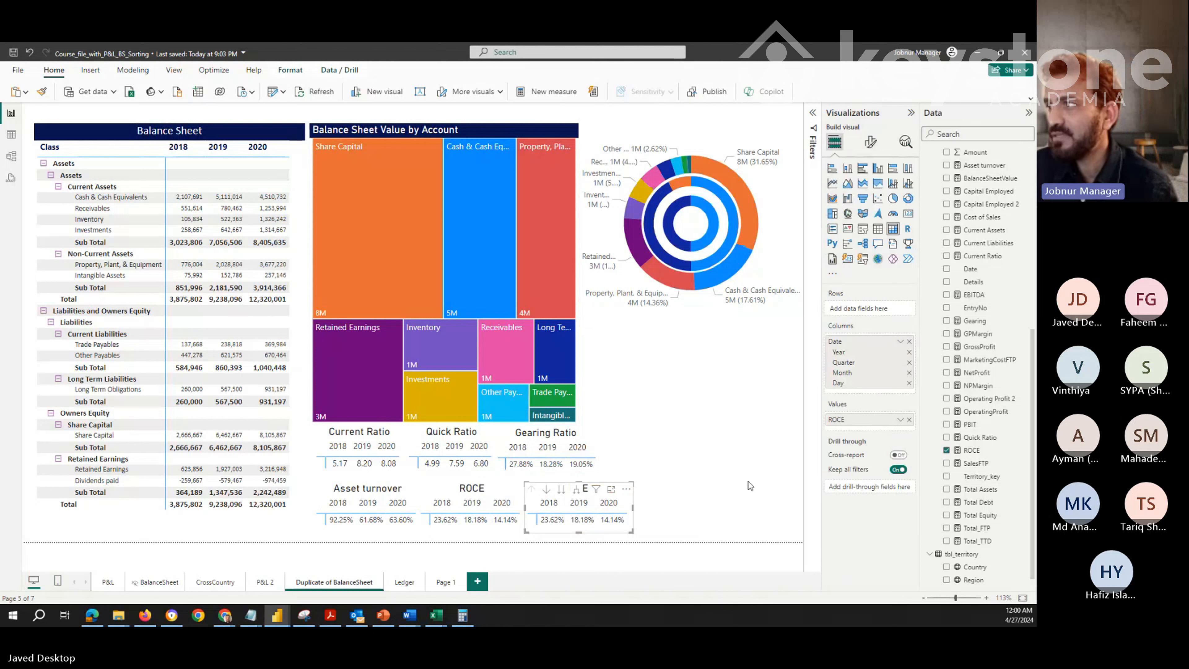
pyautogui.click(909, 420)
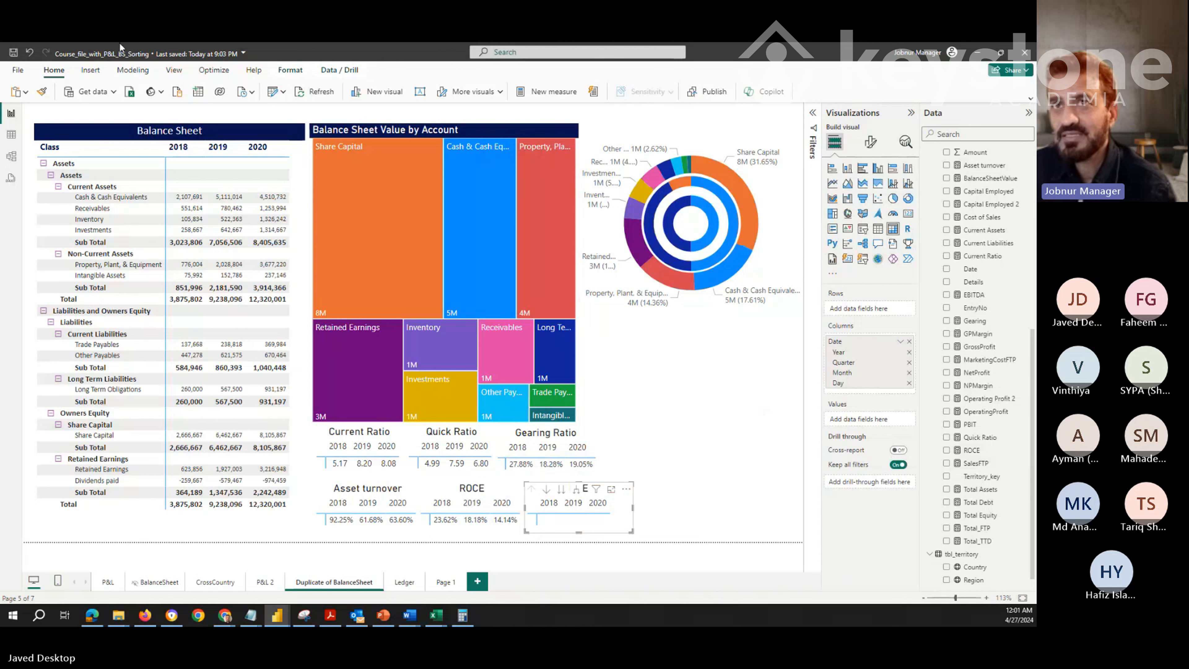
# Unhide the ROE measure of tbl_GL in the table view and return to the report page
pyautogui.click(10, 137)
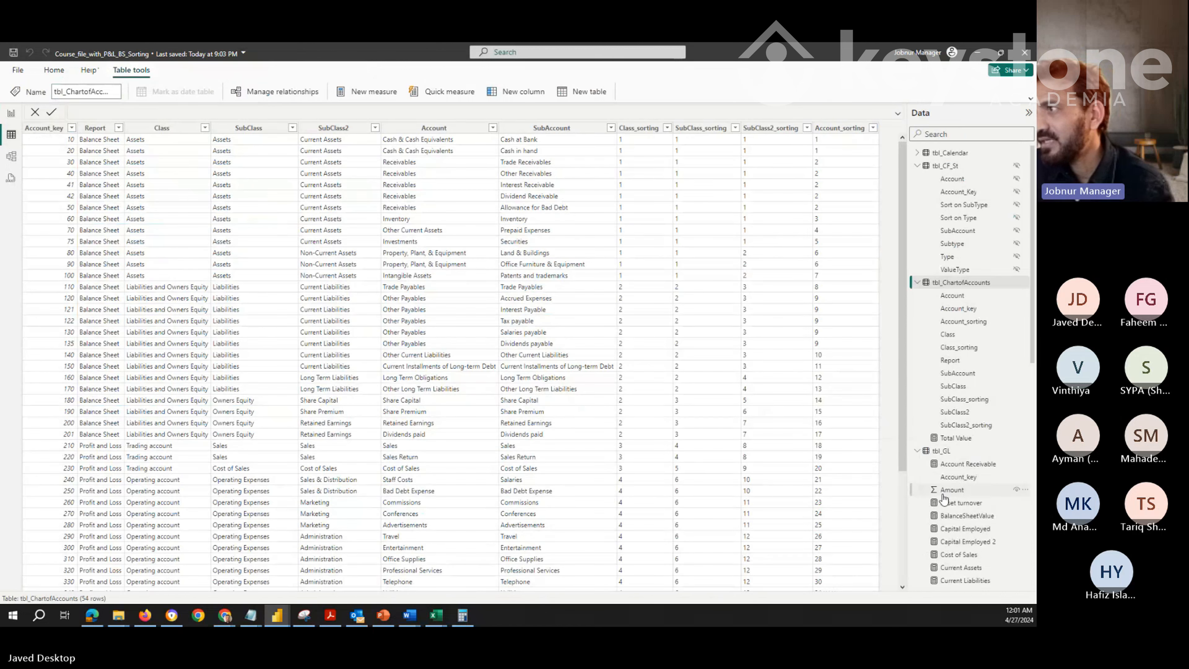
pyautogui.scroll(-5, 1004, 476)
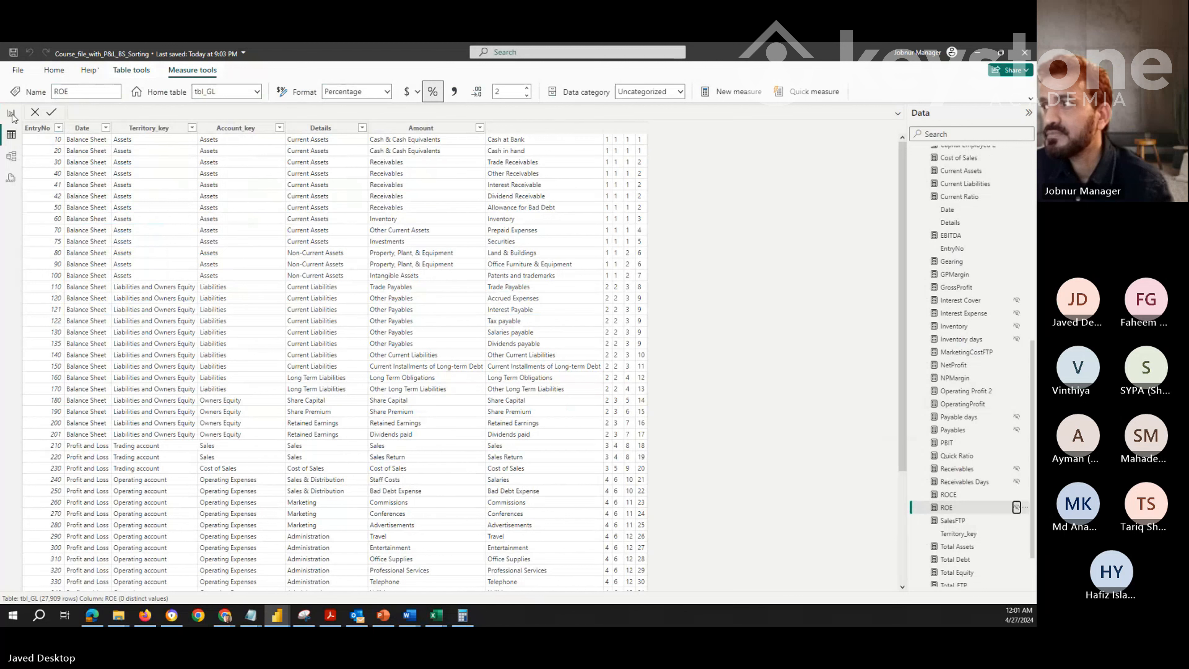
pyautogui.click(1017, 509)
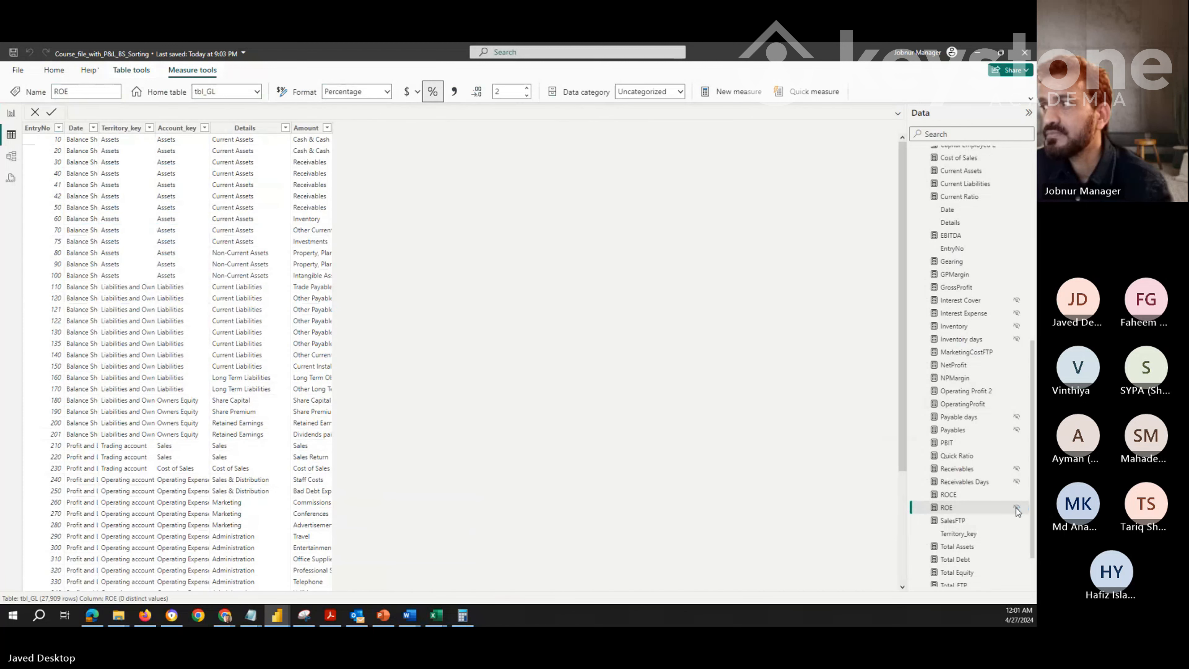
pyautogui.click(10, 118)
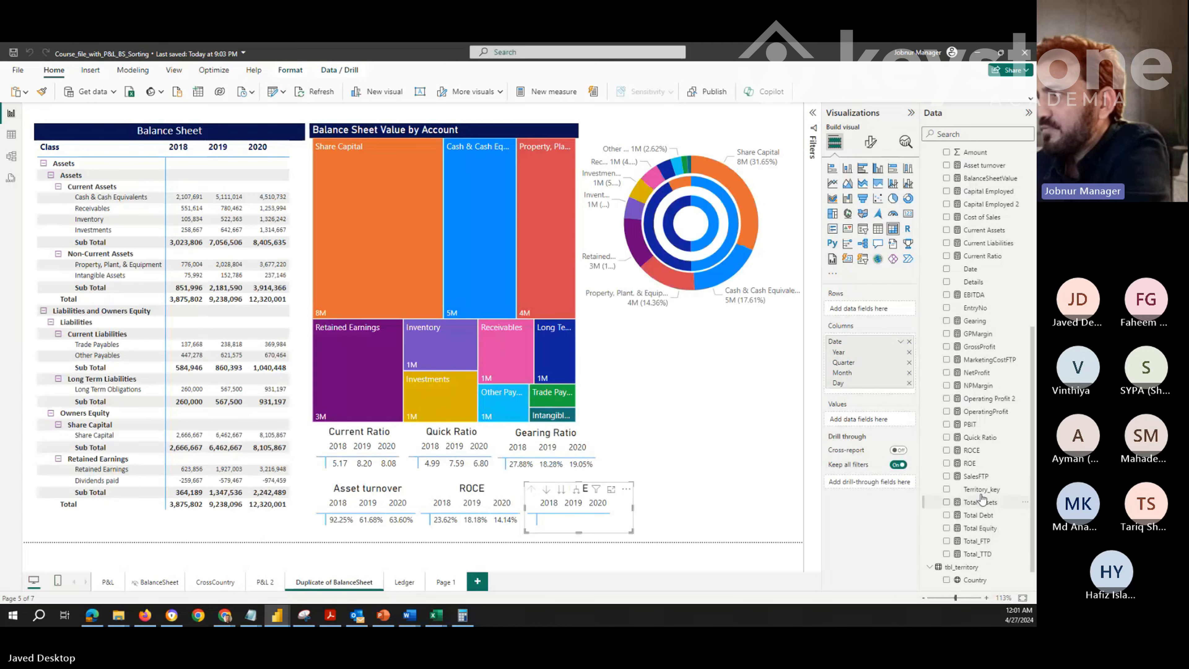
# Add the ROE measure to the values of the copied matrix and nudge the matrix slightly toward the ROCE matrix
pyautogui.click(976, 466)
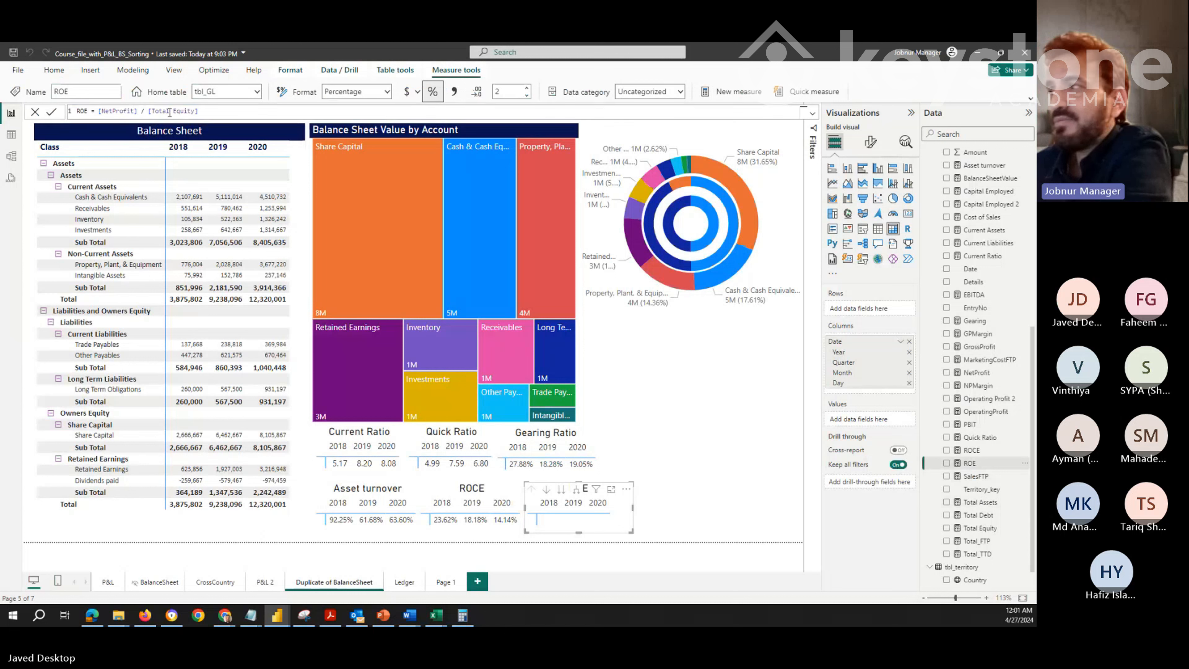
pyautogui.moveTo(968, 463); pyautogui.dragTo(876, 424)
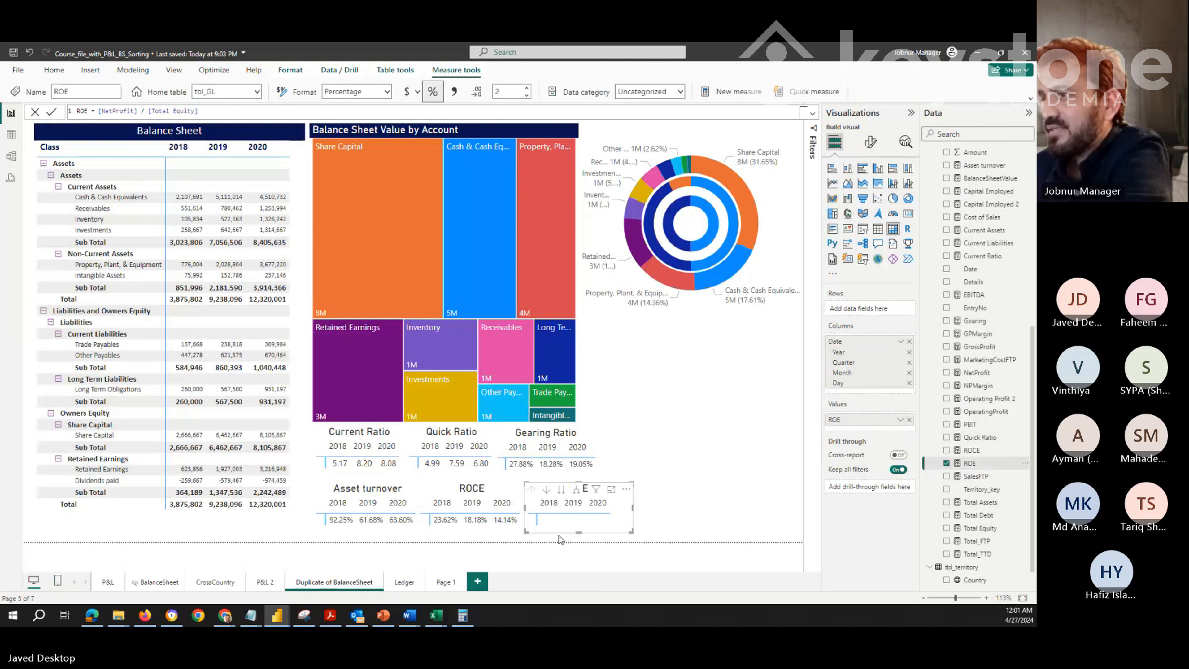
pyautogui.moveTo(619, 534); pyautogui.dragTo(617, 528)
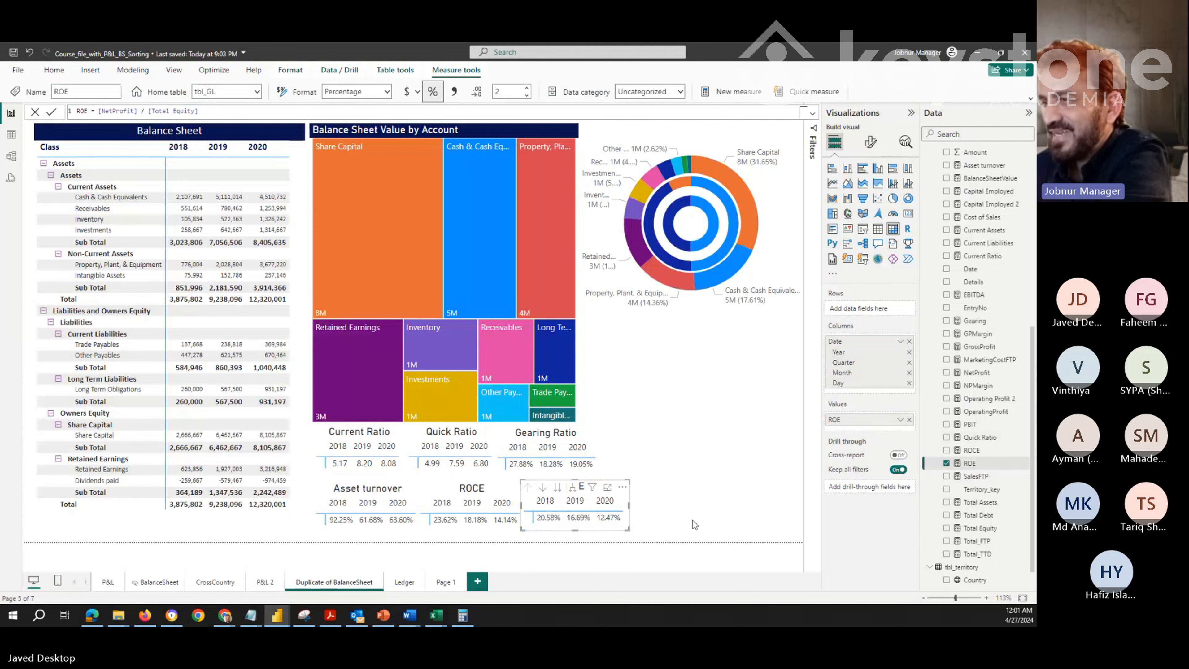
pyautogui.click(693, 542)
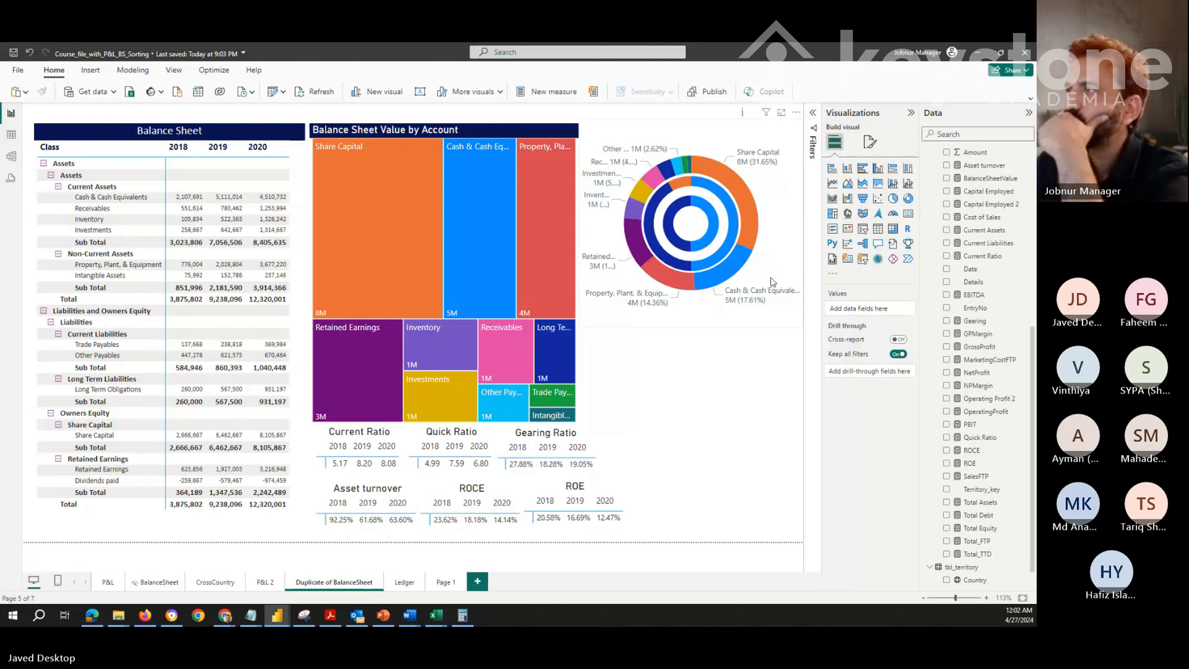
# Give the page canvas a background with 0% transparency, trying light blue before choosing black
pyautogui.click(870, 141)
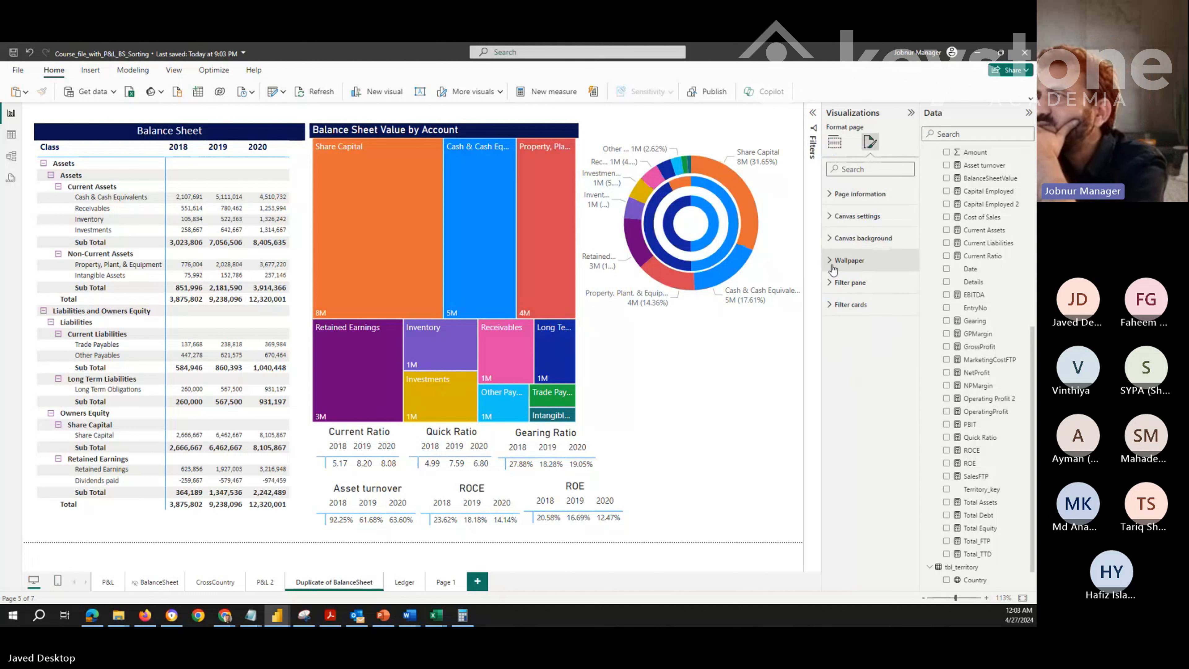
pyautogui.click(829, 240)
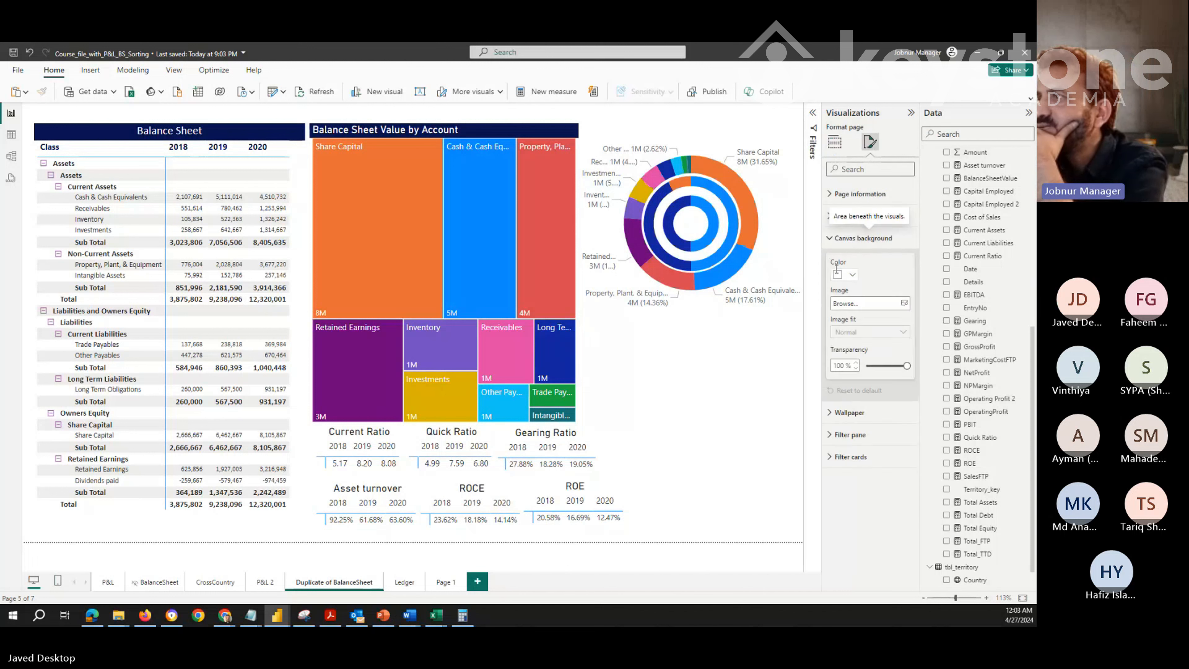
pyautogui.click(854, 276)
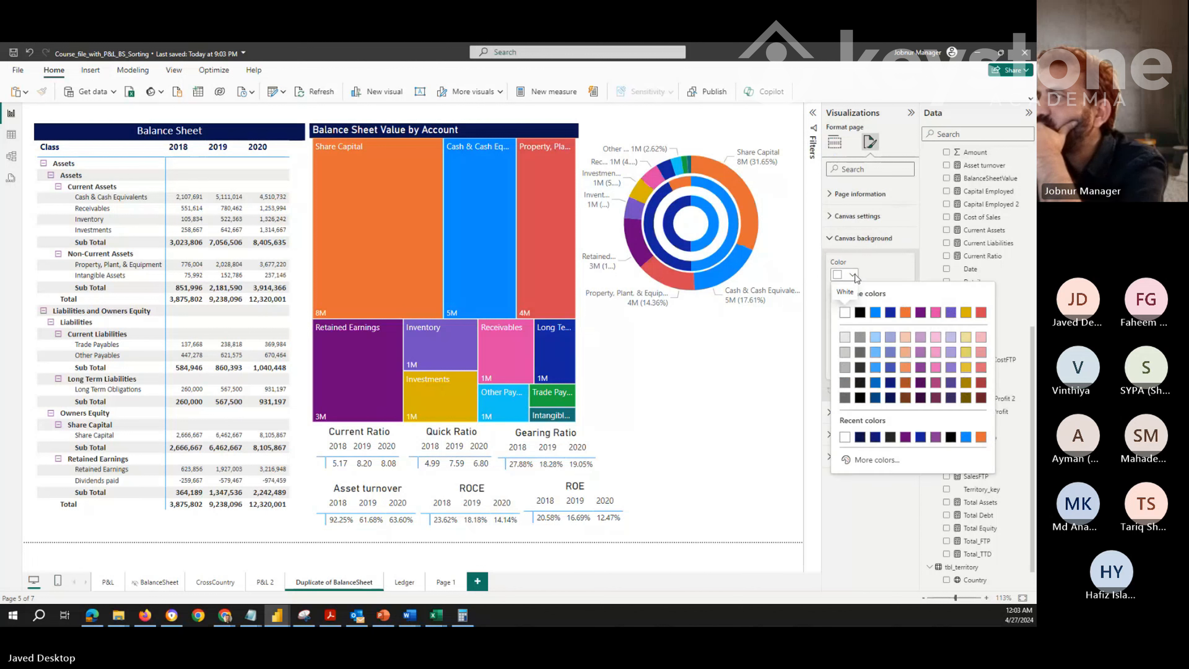
pyautogui.click(875, 338)
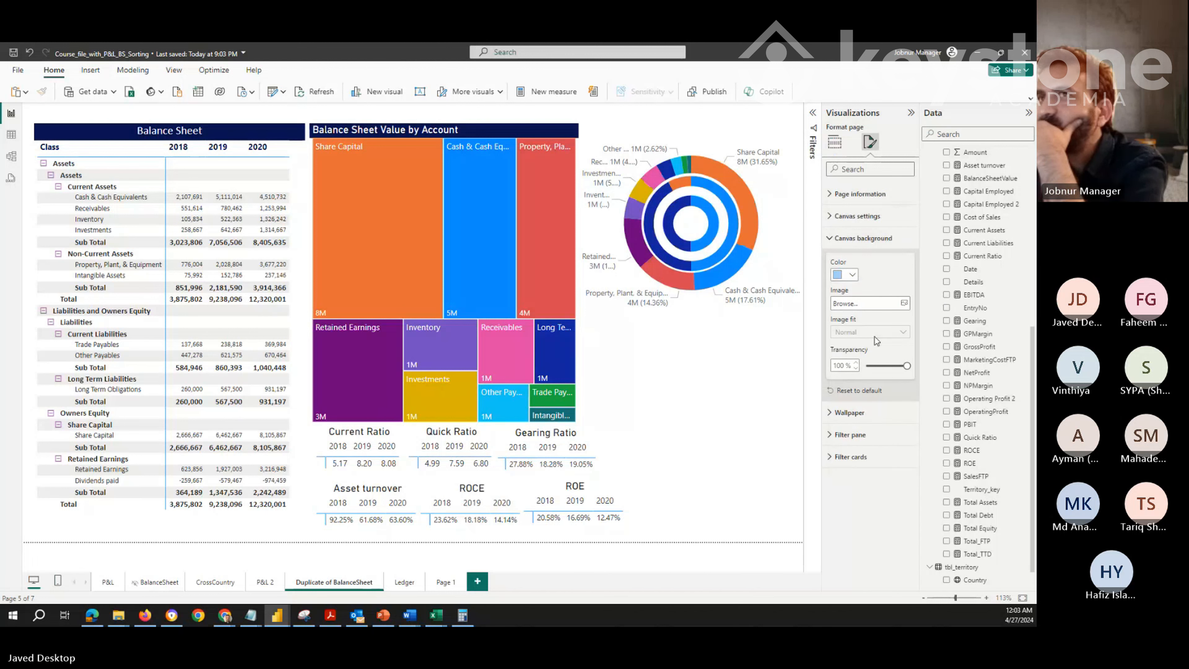
pyautogui.click(854, 276)
pyautogui.click(853, 276)
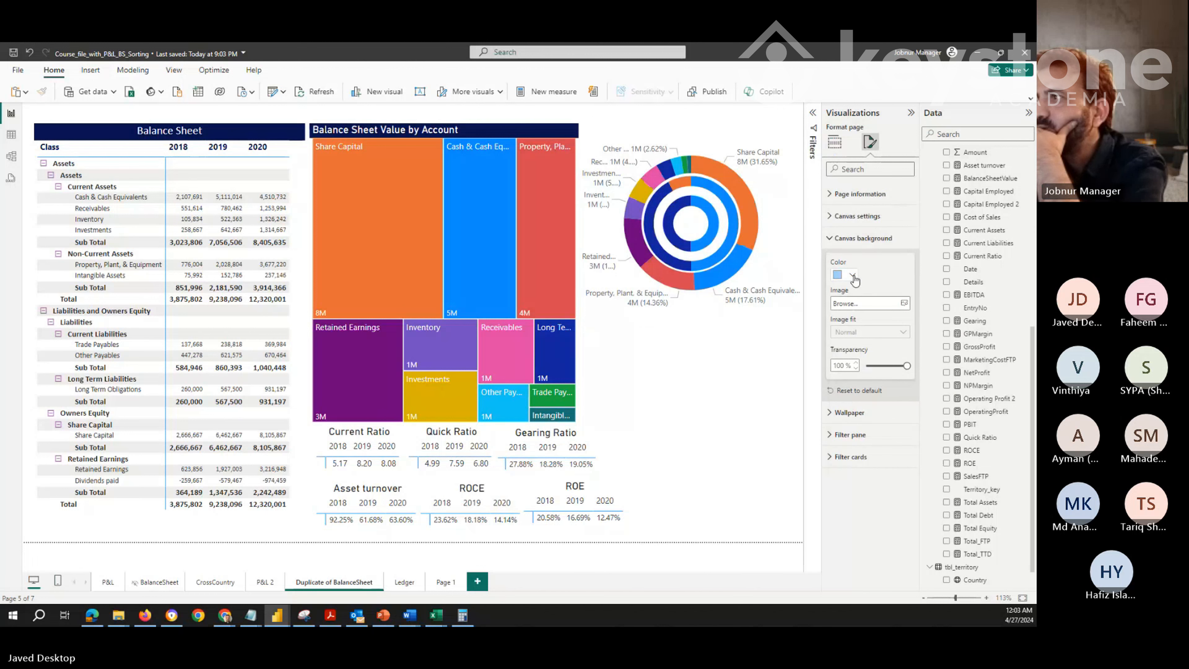
pyautogui.moveTo(889, 371); pyautogui.dragTo(866, 368)
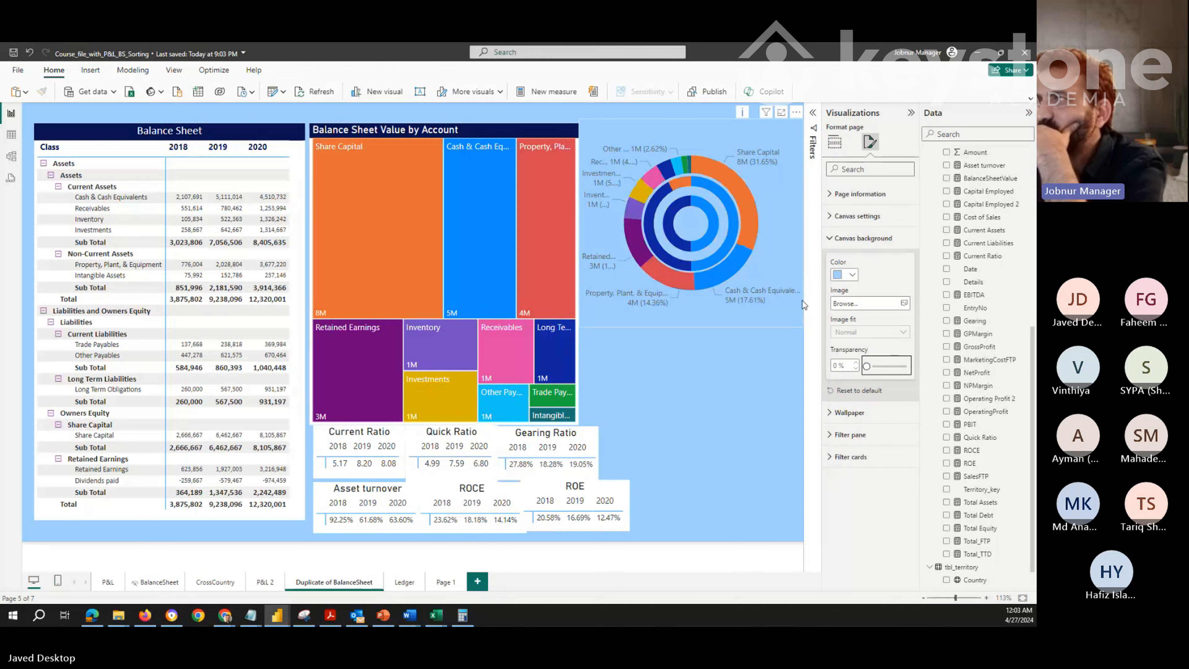
pyautogui.click(847, 275)
pyautogui.click(860, 312)
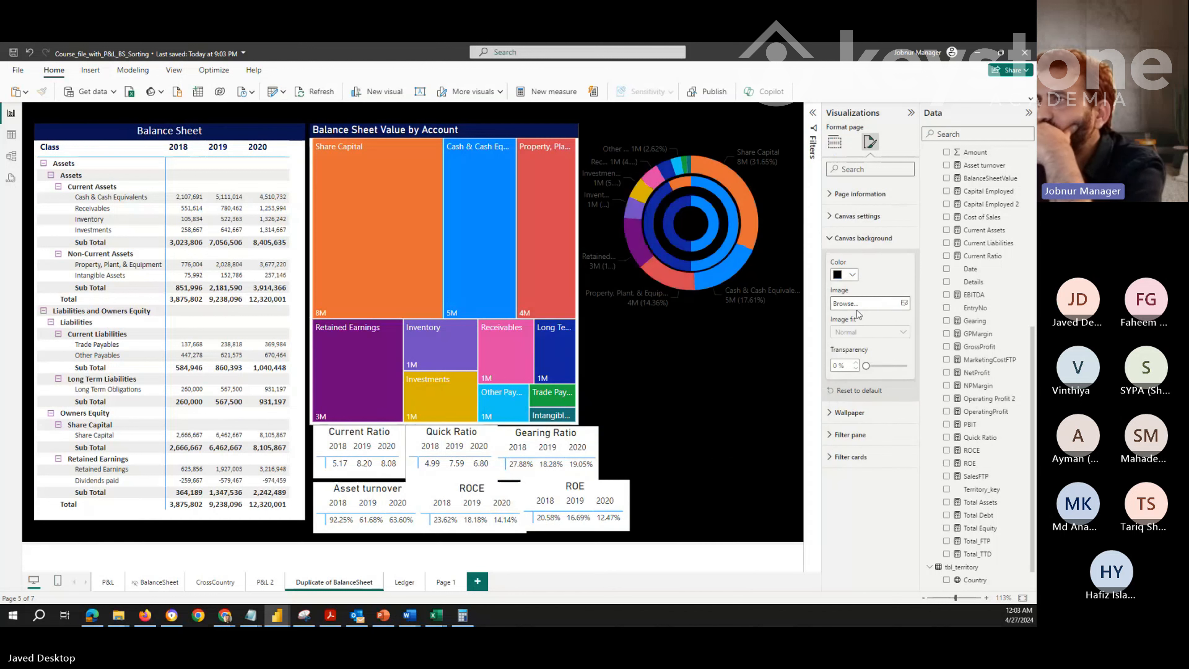
# Try light orange, light blue and purple as canvas background colours, returning to black
pyautogui.click(847, 275)
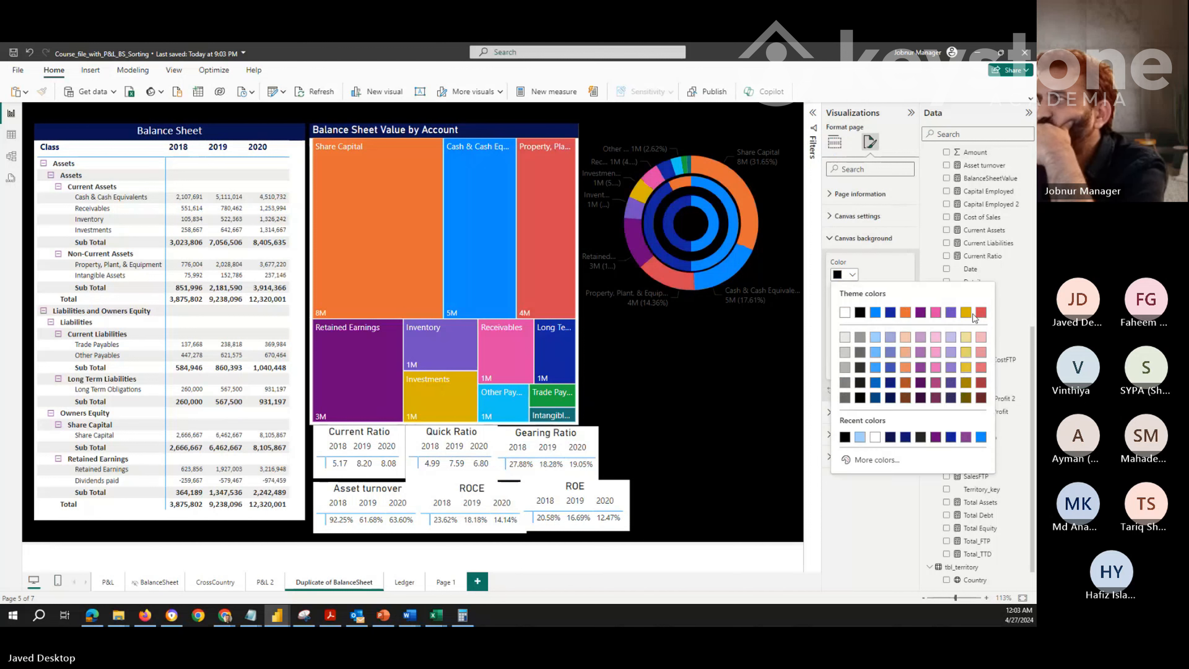
pyautogui.click(905, 352)
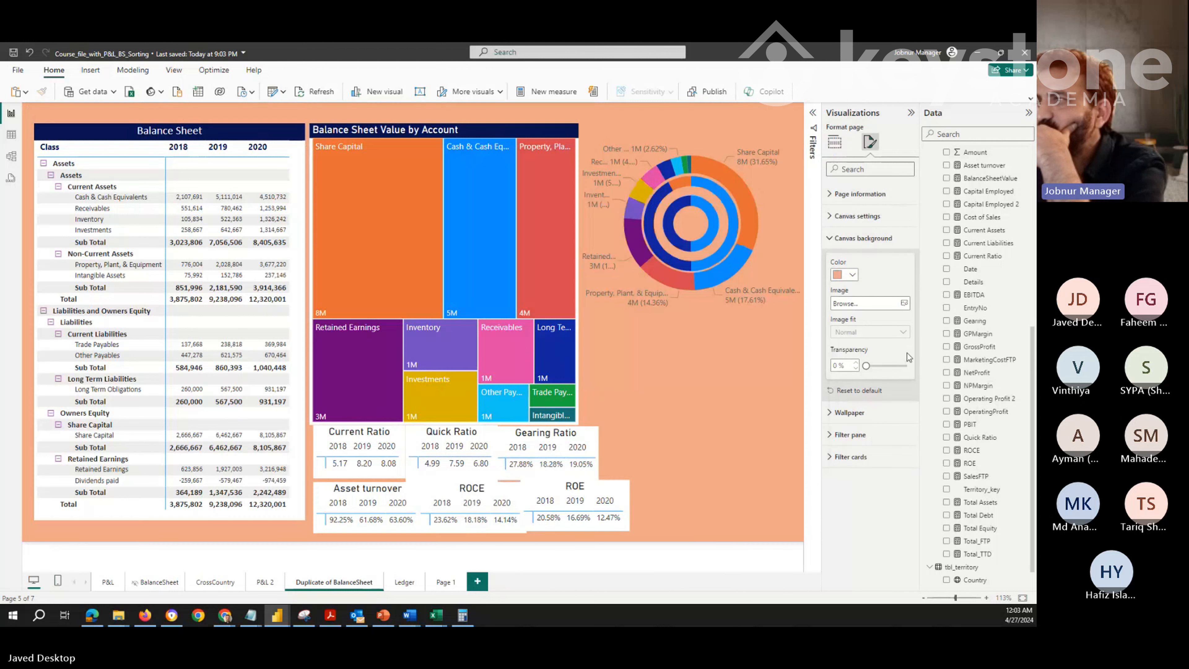
pyautogui.click(845, 274)
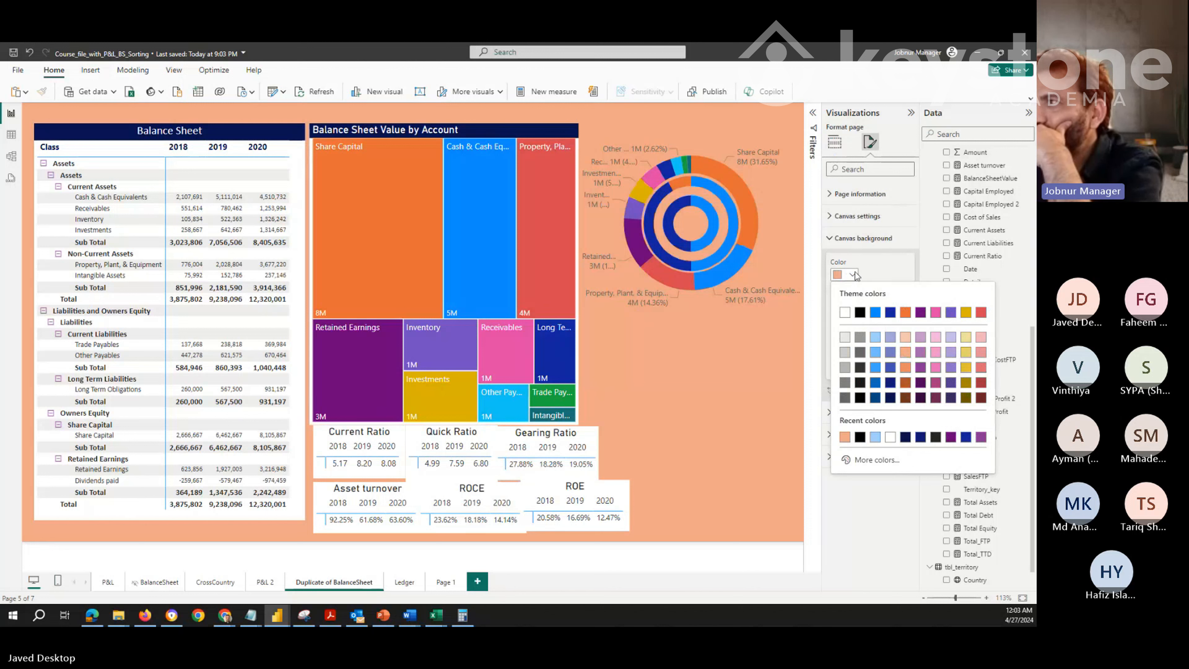
pyautogui.click(875, 337)
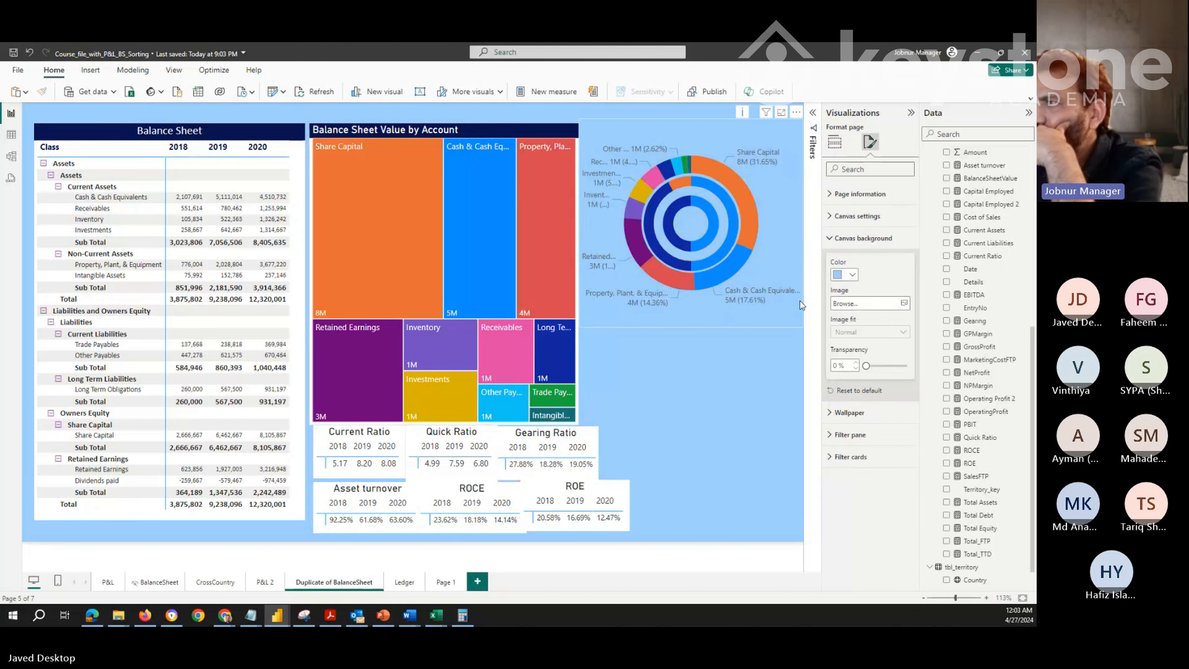
pyautogui.click(851, 275)
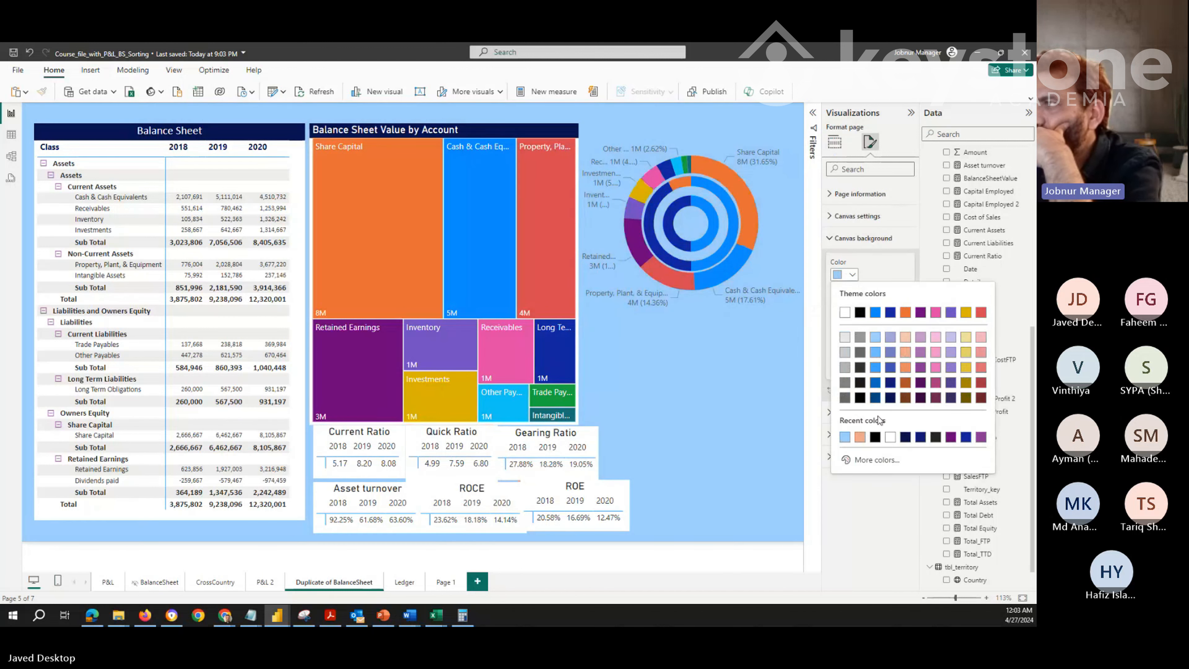
pyautogui.click(950, 437)
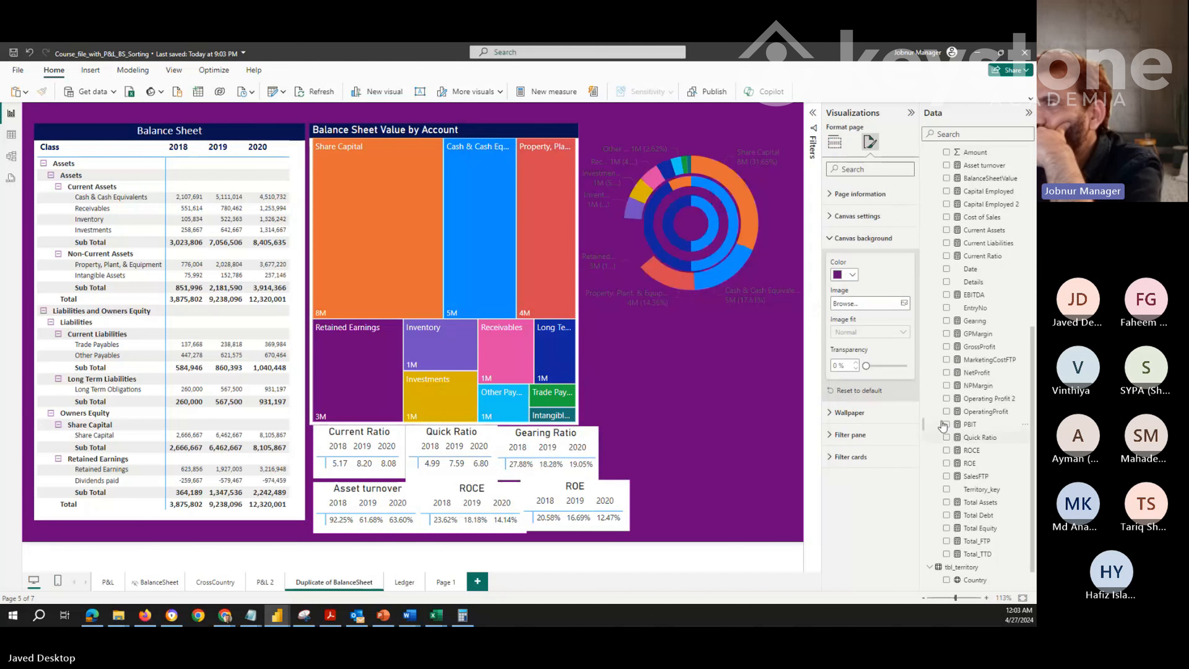
pyautogui.click(861, 276)
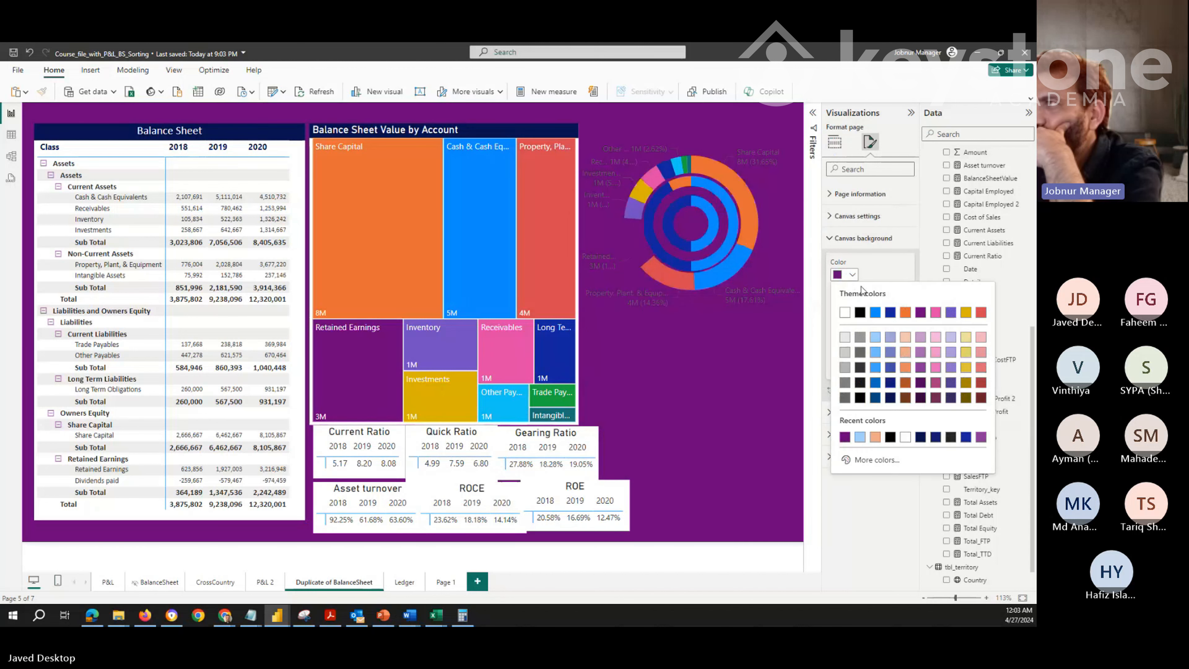
pyautogui.click(861, 313)
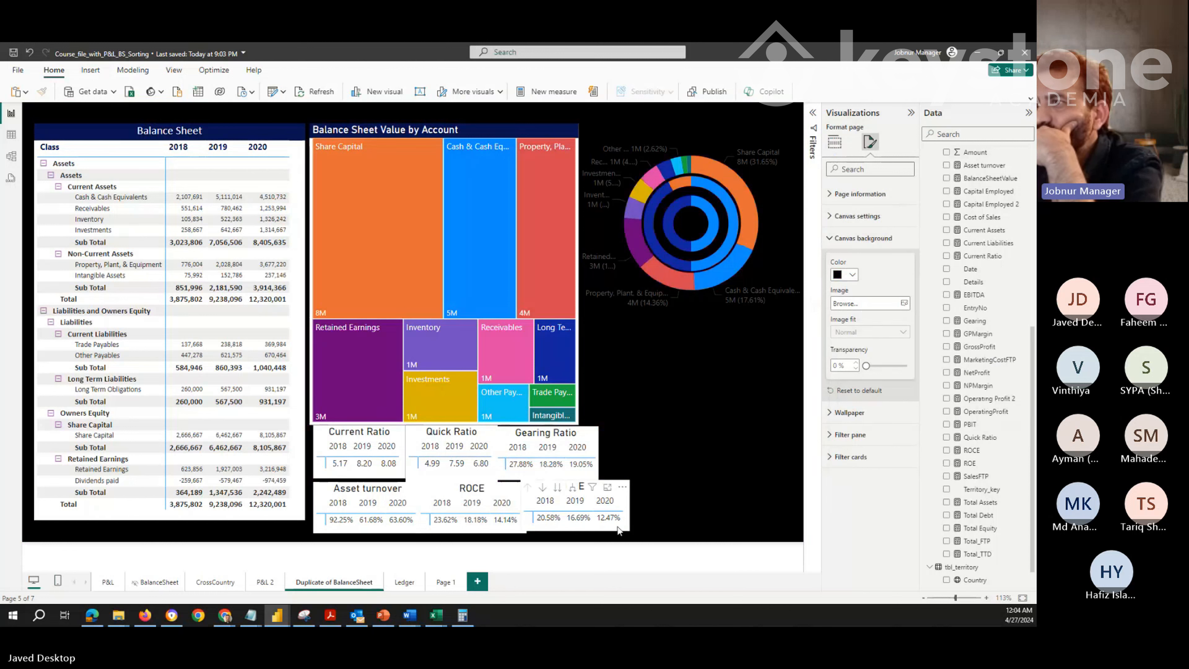
# Space out the ROCE and ROE matrices beside the Asset turnover matrix, leaving small gaps between them
pyautogui.moveTo(617, 530); pyautogui.dragTo(634, 532)
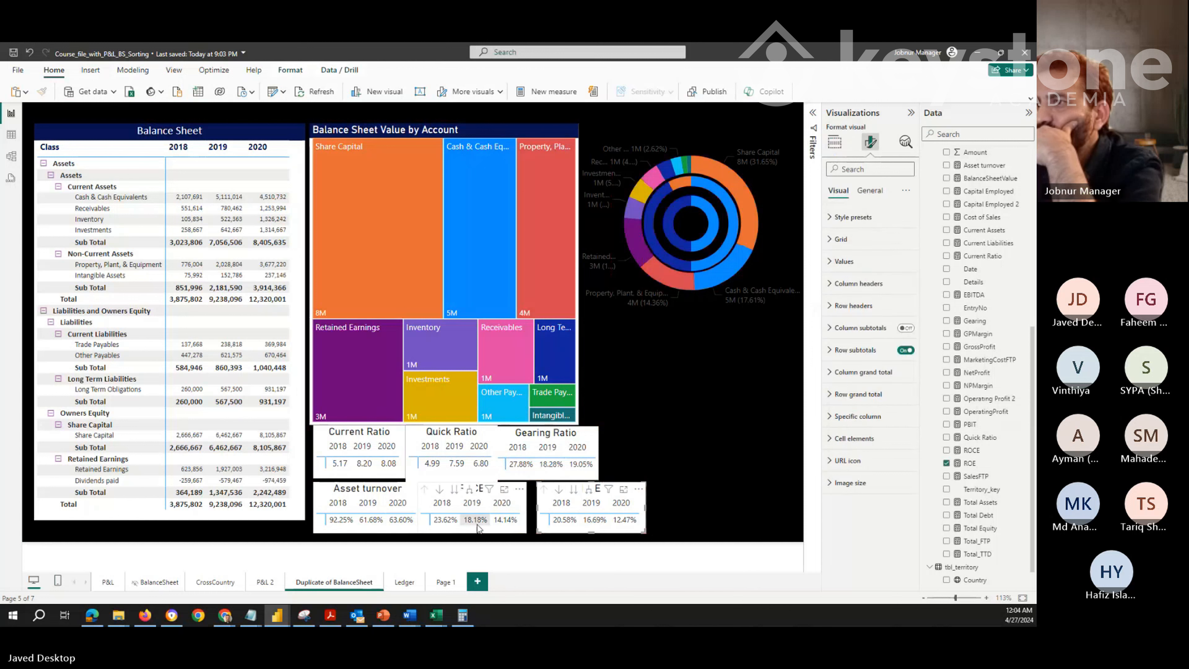
pyautogui.moveTo(478, 532); pyautogui.dragTo(487, 532)
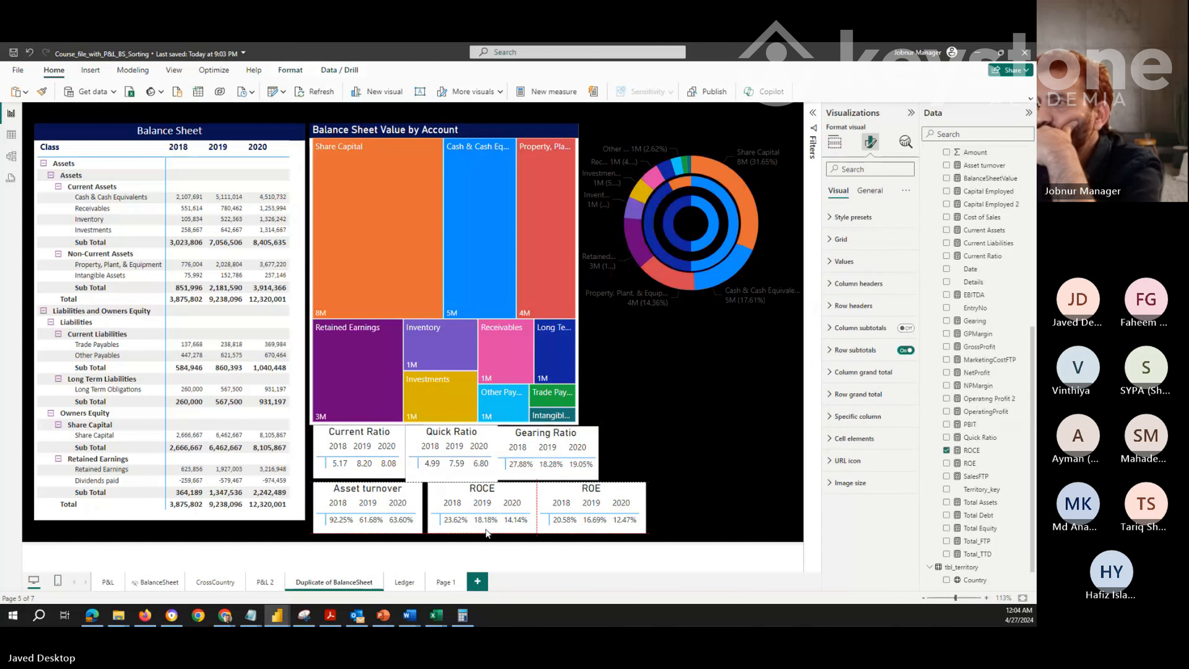
pyautogui.moveTo(616, 530); pyautogui.dragTo(623, 531)
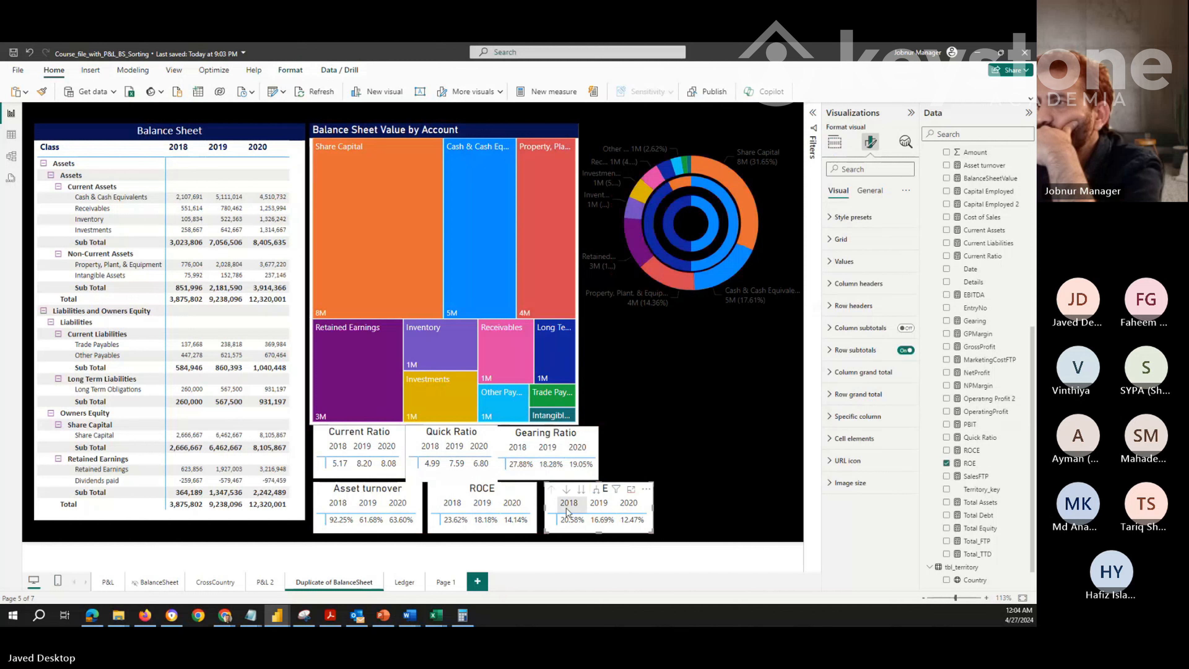
# Move the Gearing Ratio matrix above ROE and Quick Ratio above ROCE, widening Quick Ratio to match the ROCE matrix
pyautogui.moveTo(567, 479); pyautogui.dragTo(607, 482)
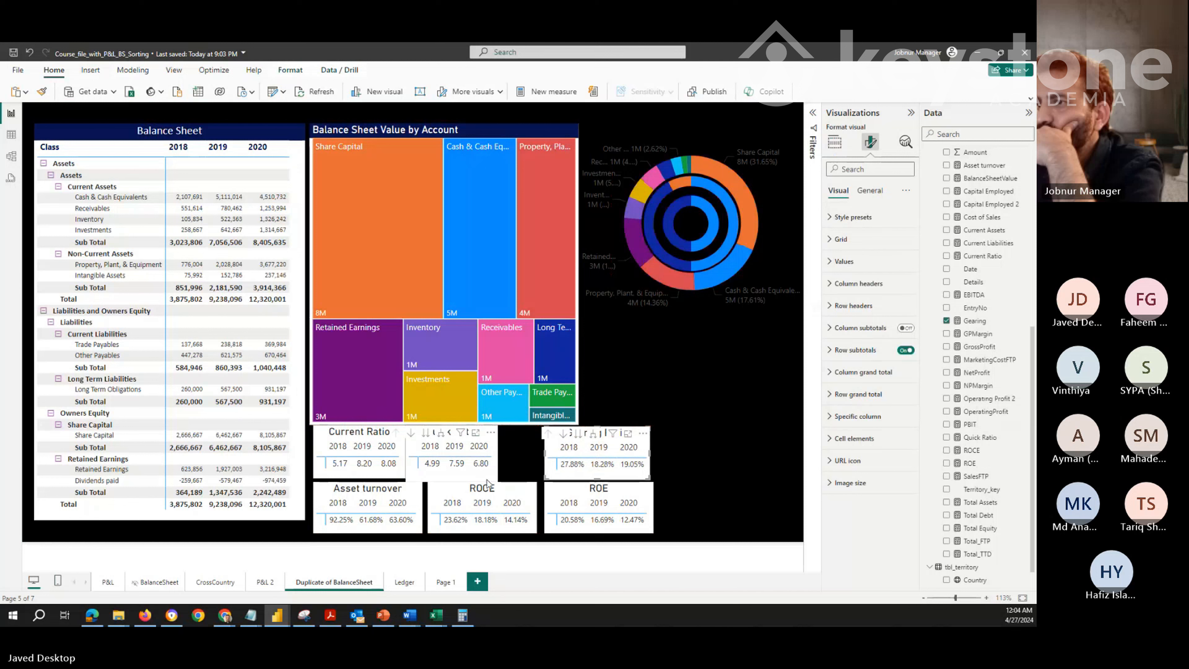
pyautogui.moveTo(487, 480); pyautogui.dragTo(524, 477)
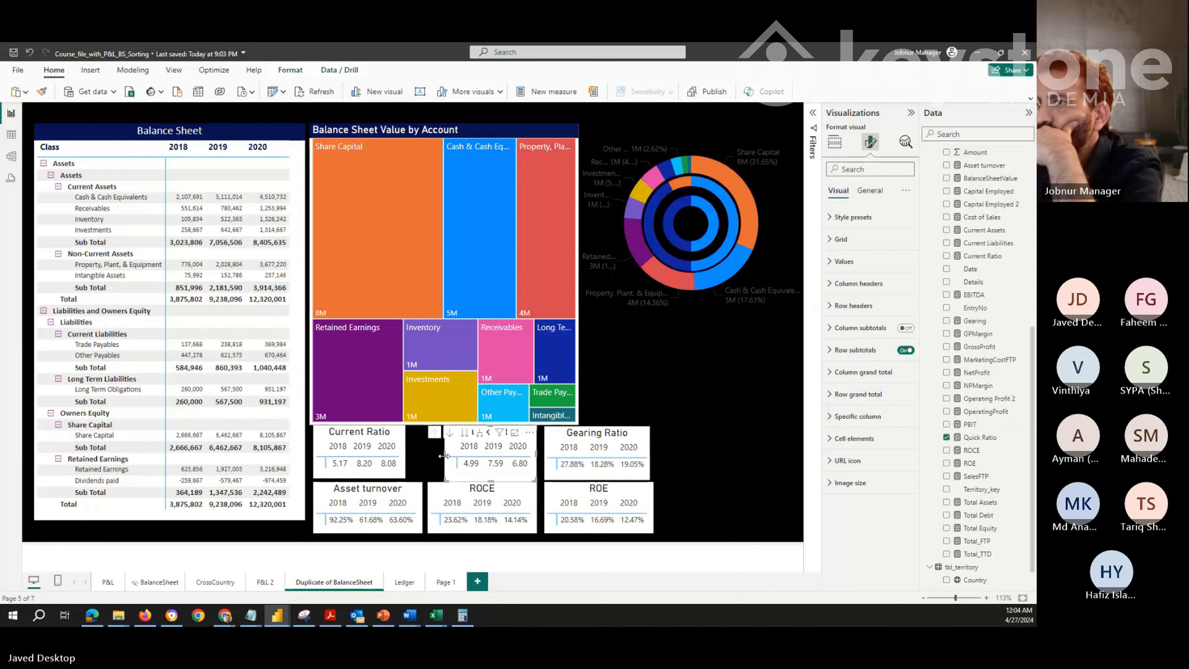
pyautogui.moveTo(445, 455); pyautogui.dragTo(484, 479)
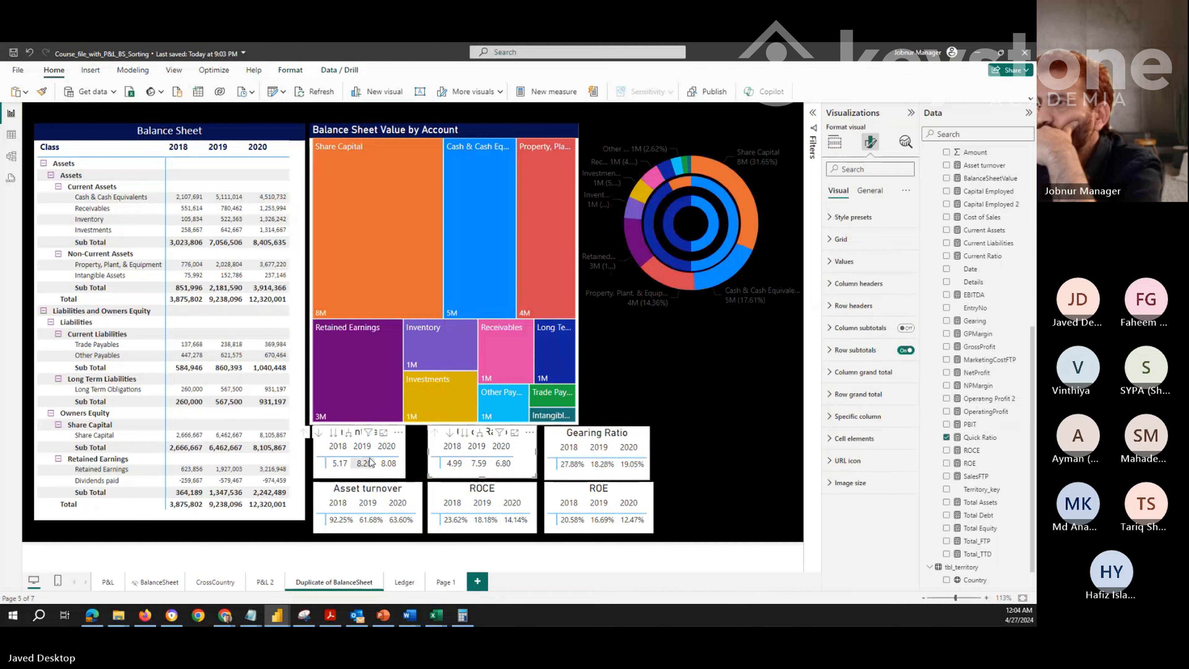
# Widen the Current Ratio matrix to match the width of the Asset turnover matrix beneath it
pyautogui.click(378, 476)
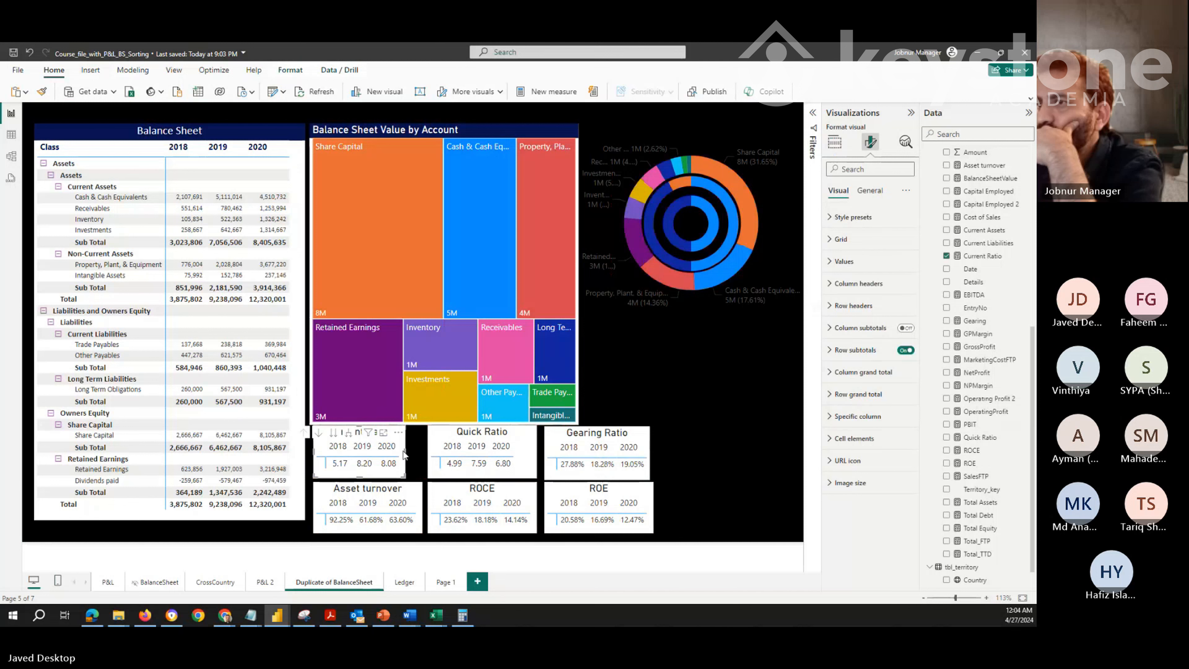
pyautogui.moveTo(406, 452); pyautogui.dragTo(421, 453)
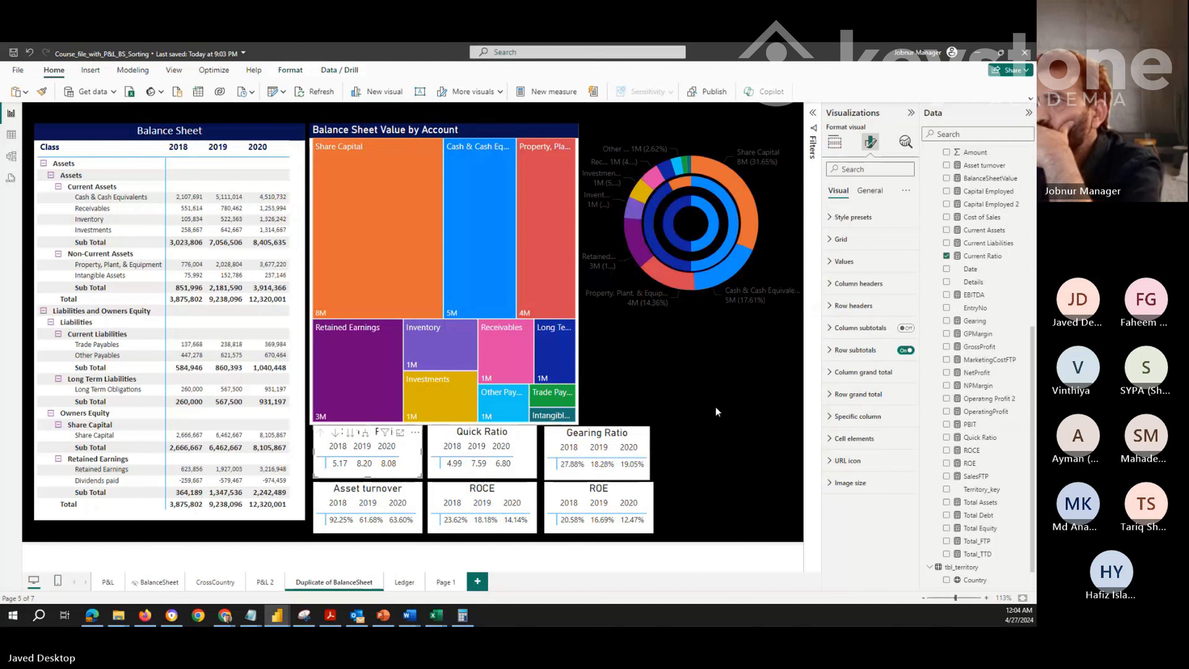
pyautogui.click(744, 370)
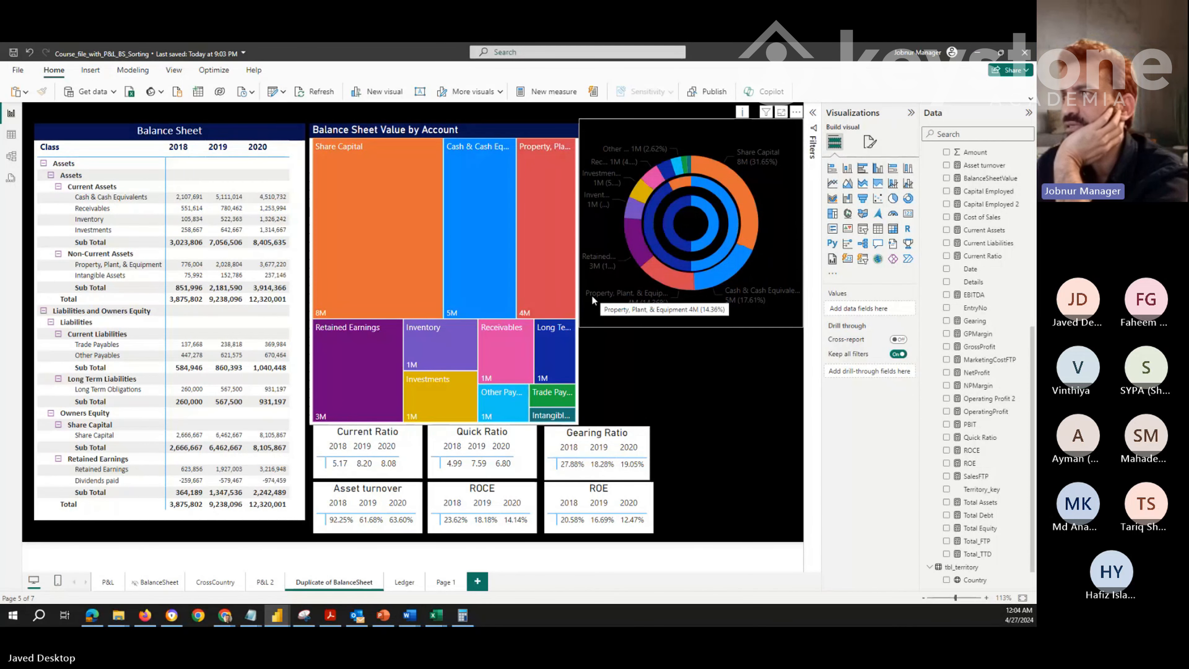
# Set the donut chart's detail label values to white so they stand out against the black canvas
pyautogui.click(597, 318)
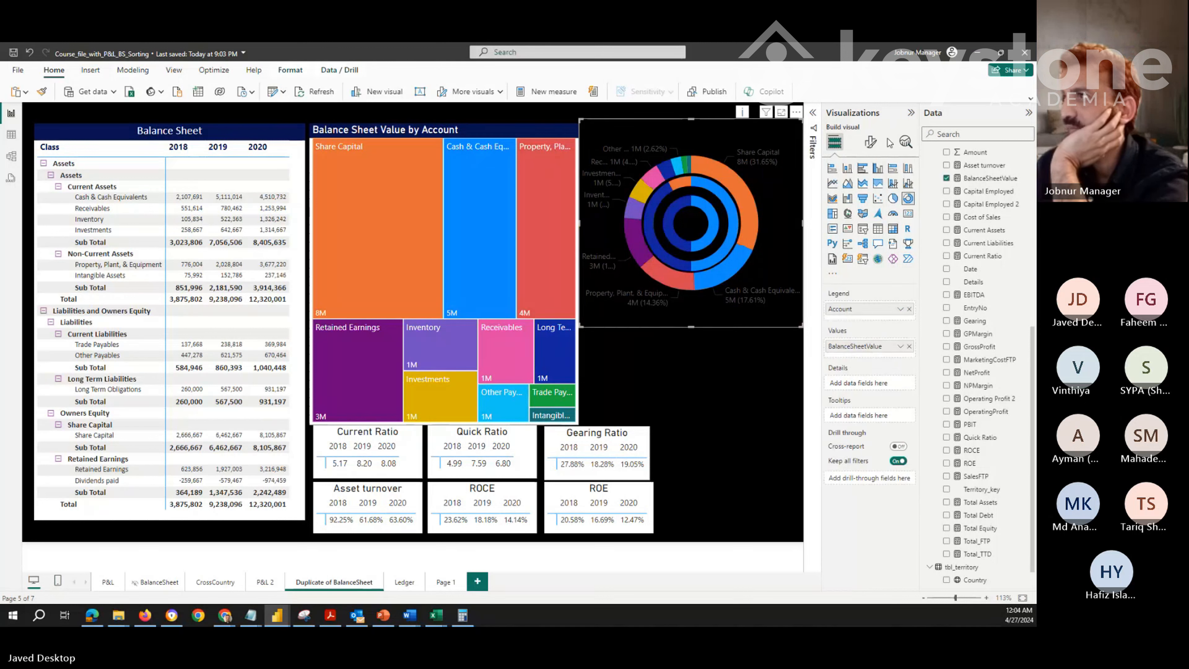
pyautogui.click(871, 142)
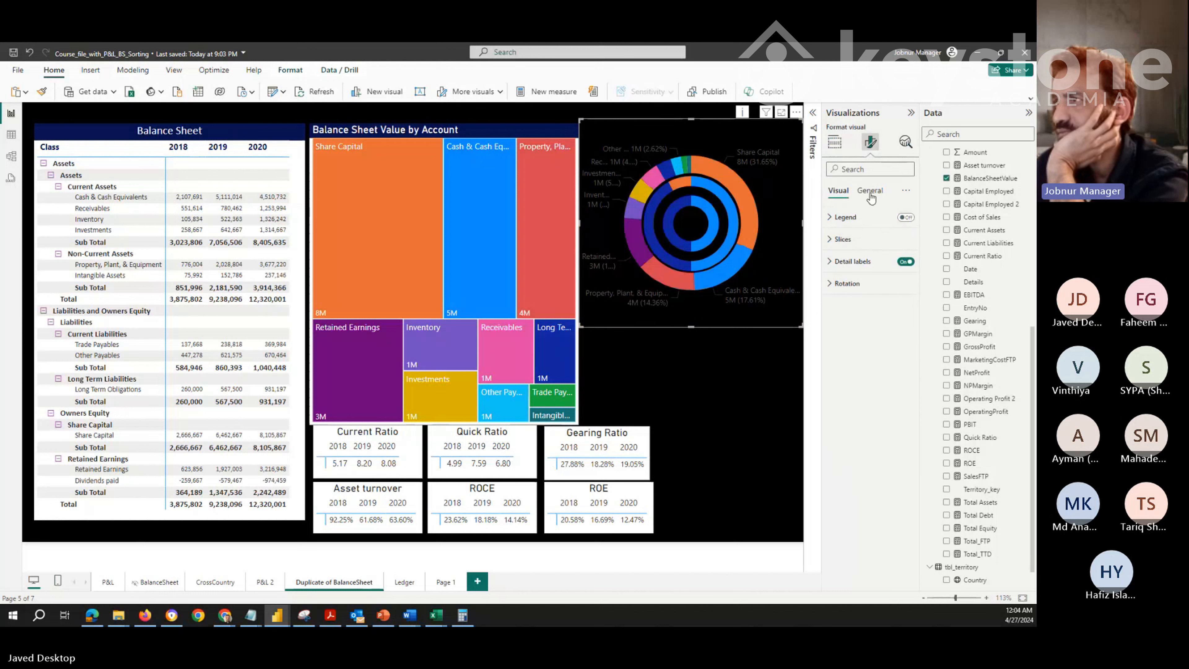
pyautogui.click(831, 263)
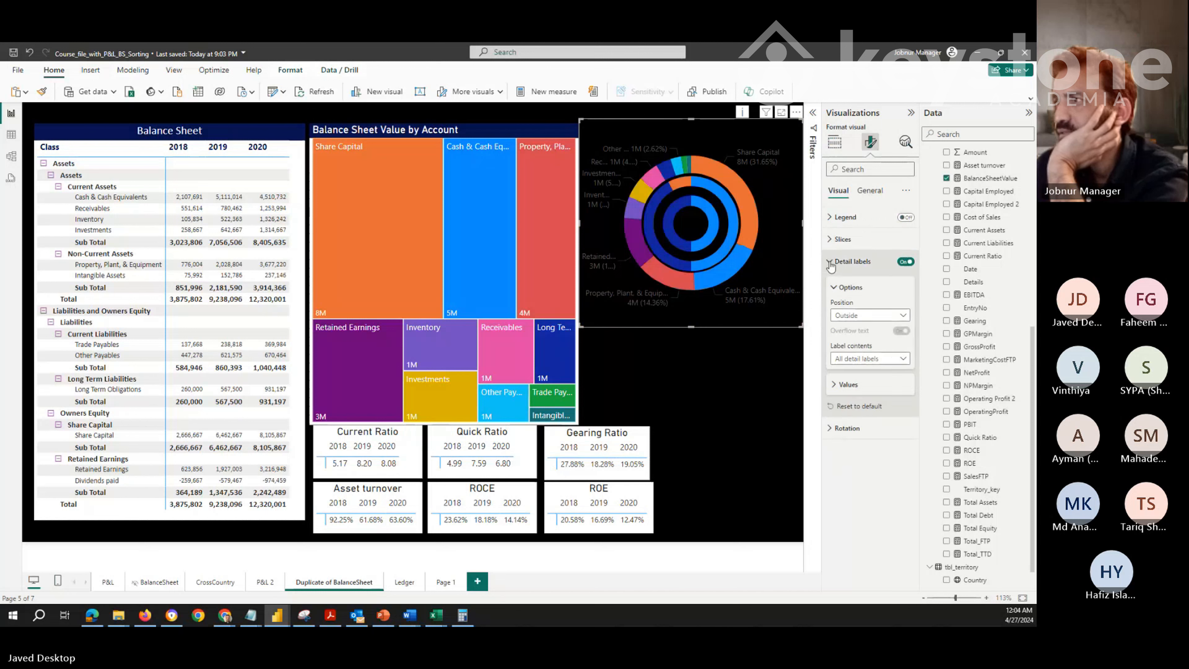
pyautogui.click(831, 265)
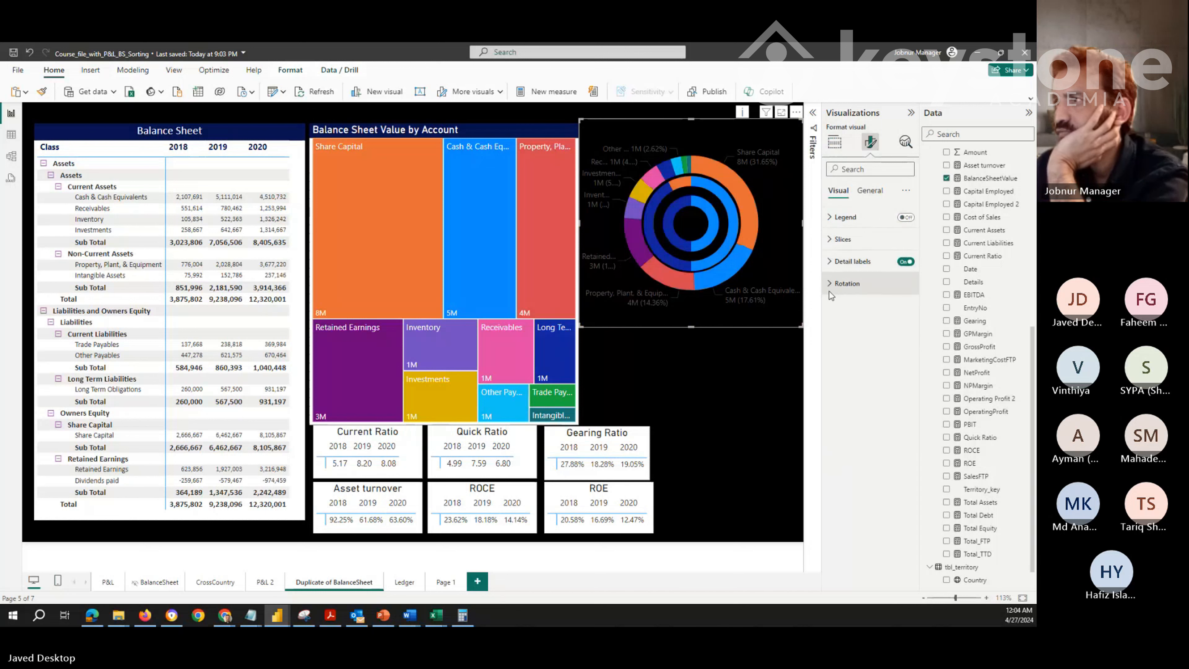
pyautogui.click(831, 263)
pyautogui.click(832, 388)
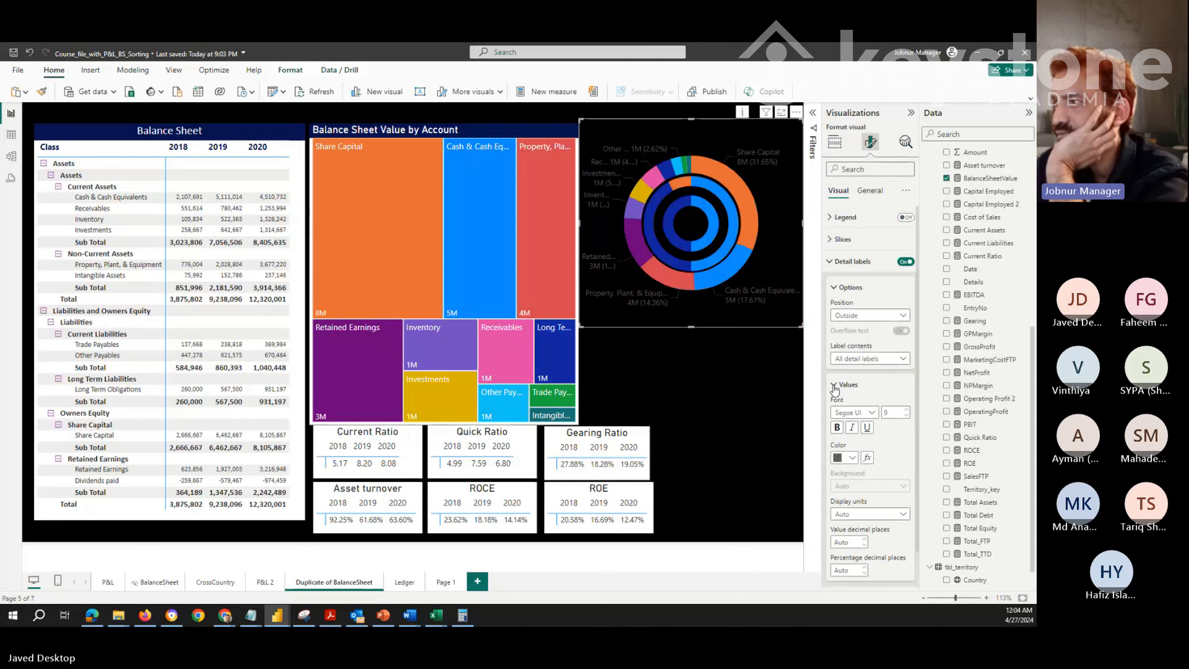
pyautogui.click(843, 460)
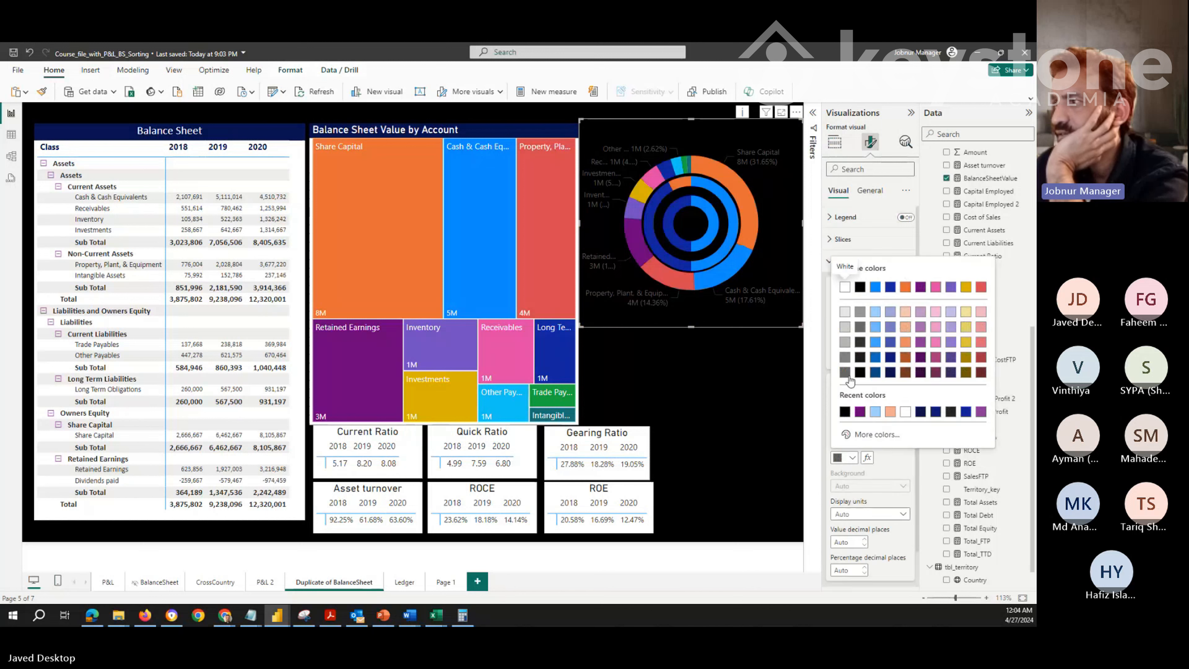
pyautogui.click(906, 412)
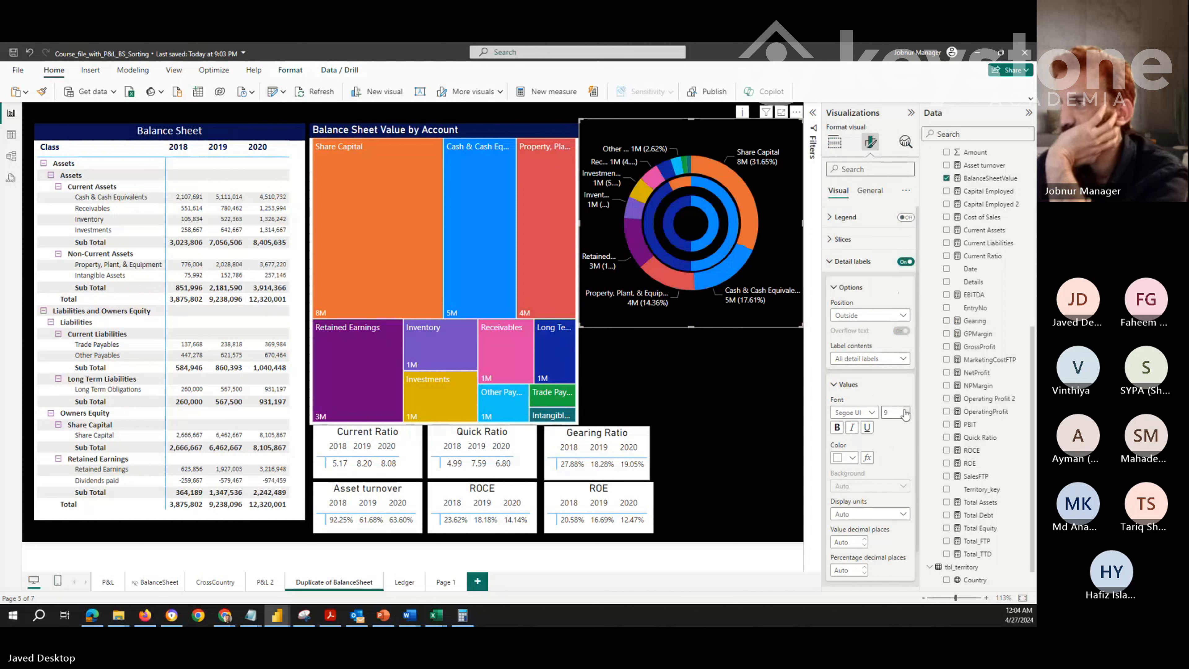
pyautogui.click(763, 397)
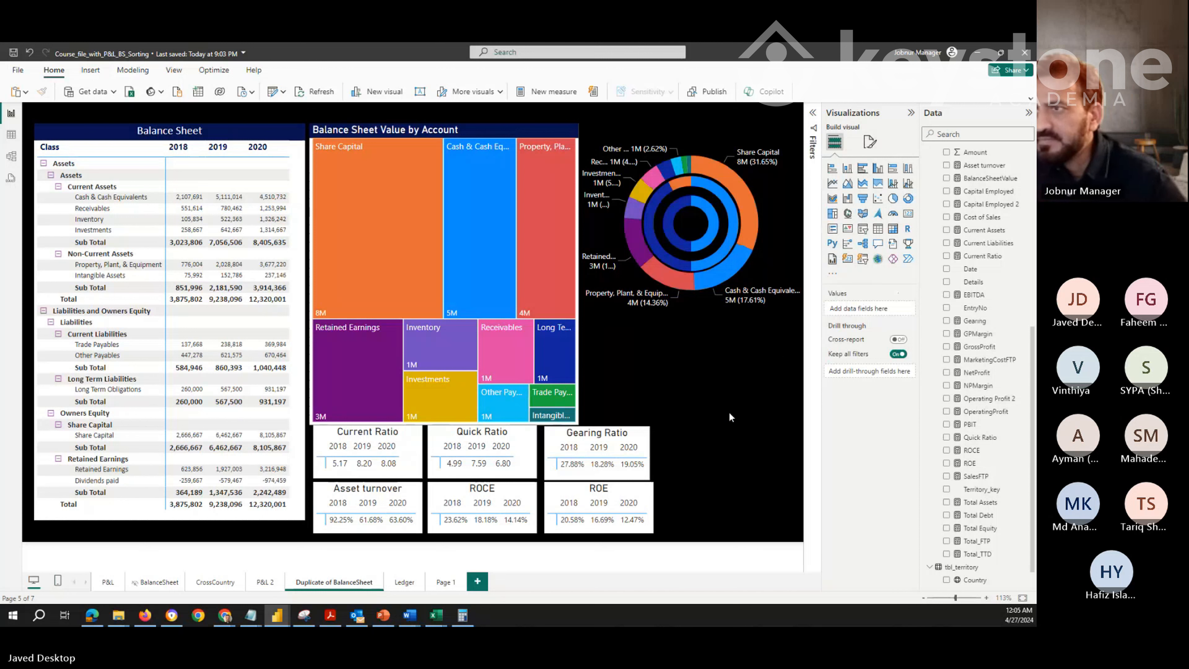
# Narrow the ROE matrix slightly to line up with the outer edge of the Gearing Ratio matrix
pyautogui.click(646, 515)
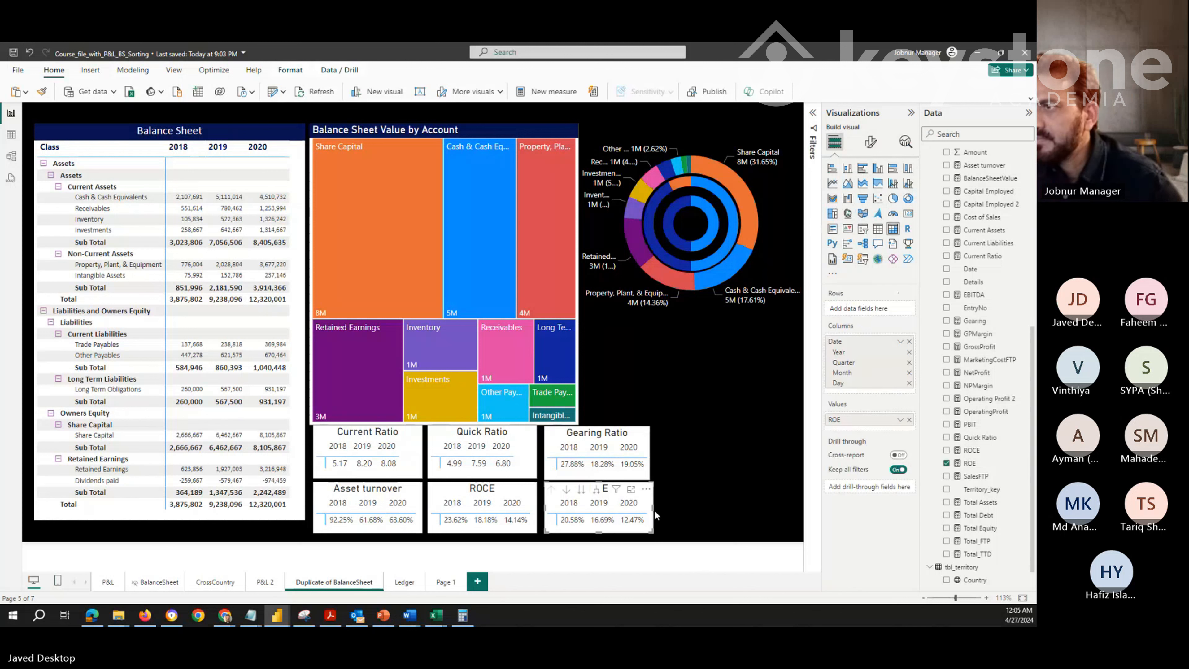
pyautogui.moveTo(653, 508); pyautogui.dragTo(651, 512)
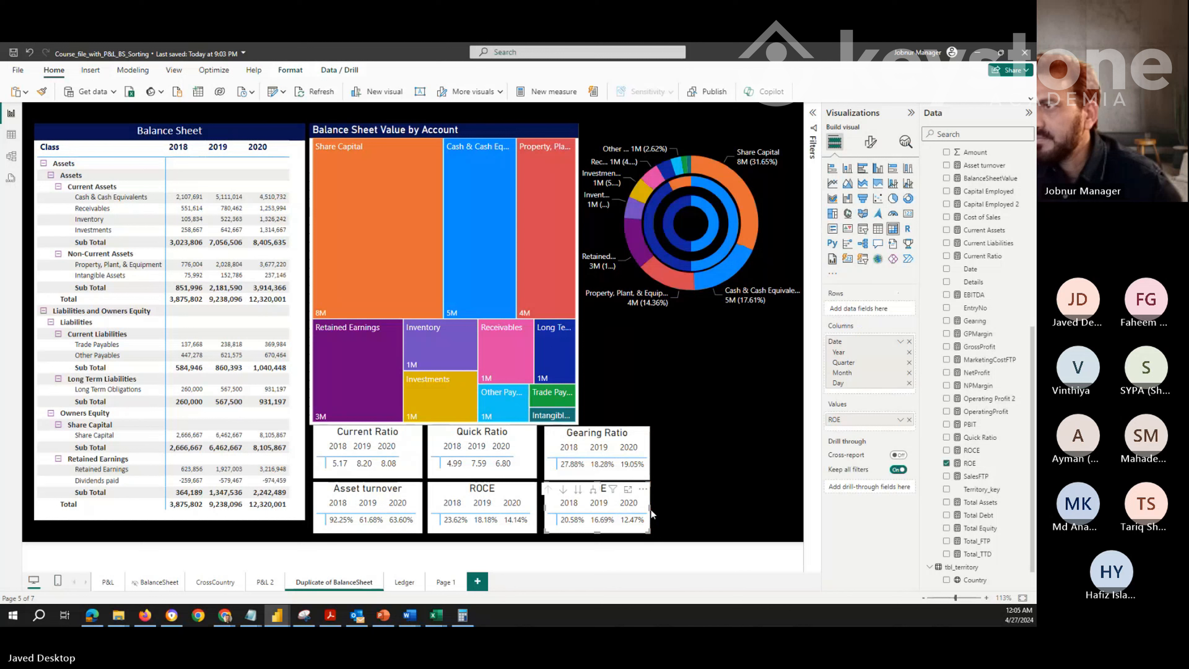
pyautogui.click(697, 506)
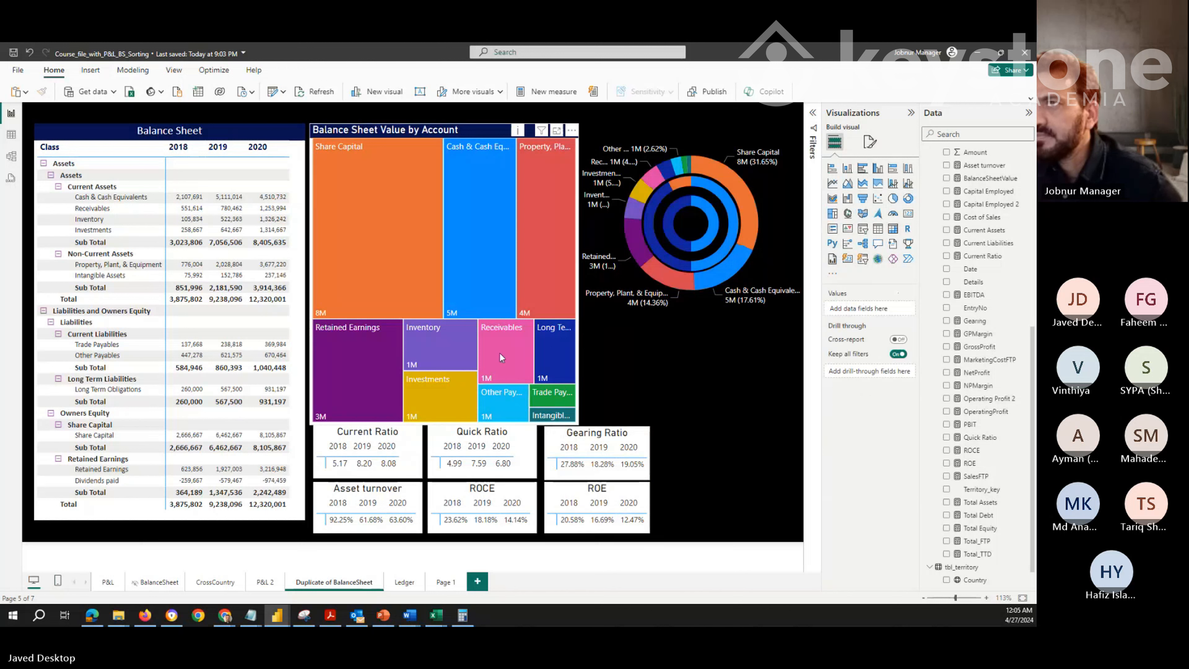
# Shorten the Balance Sheet Value by Account treemap to leave a small gap above the ratio matrices
pyautogui.click(311, 412)
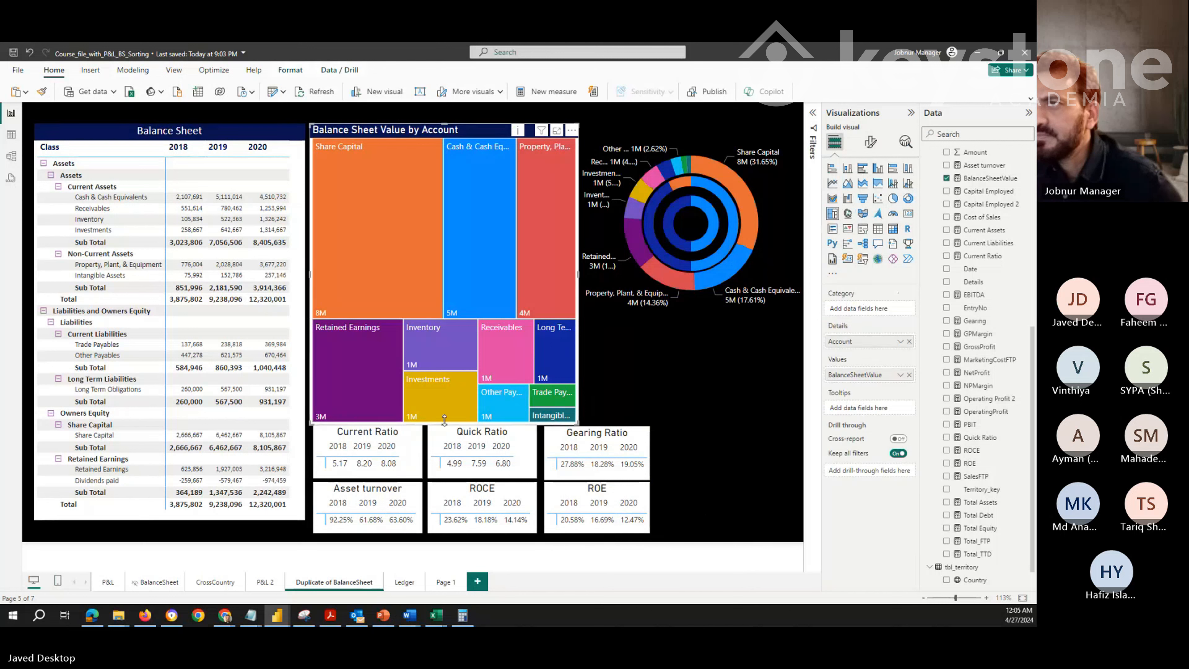
pyautogui.moveTo(444, 424); pyautogui.dragTo(444, 418)
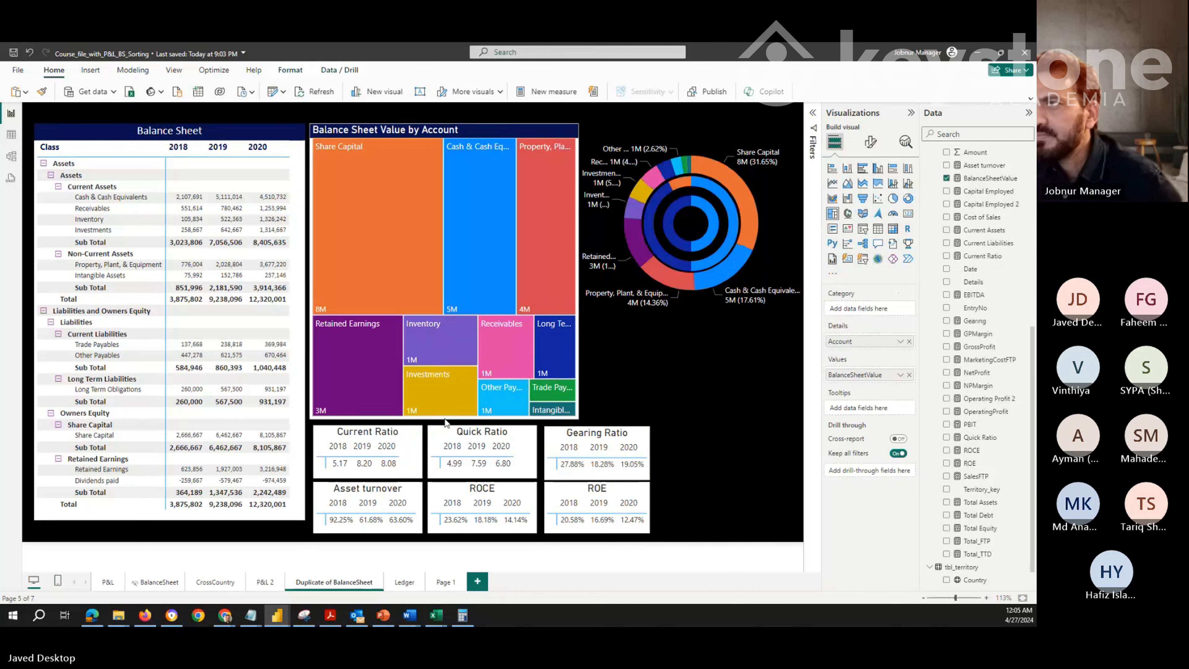
pyautogui.click(731, 432)
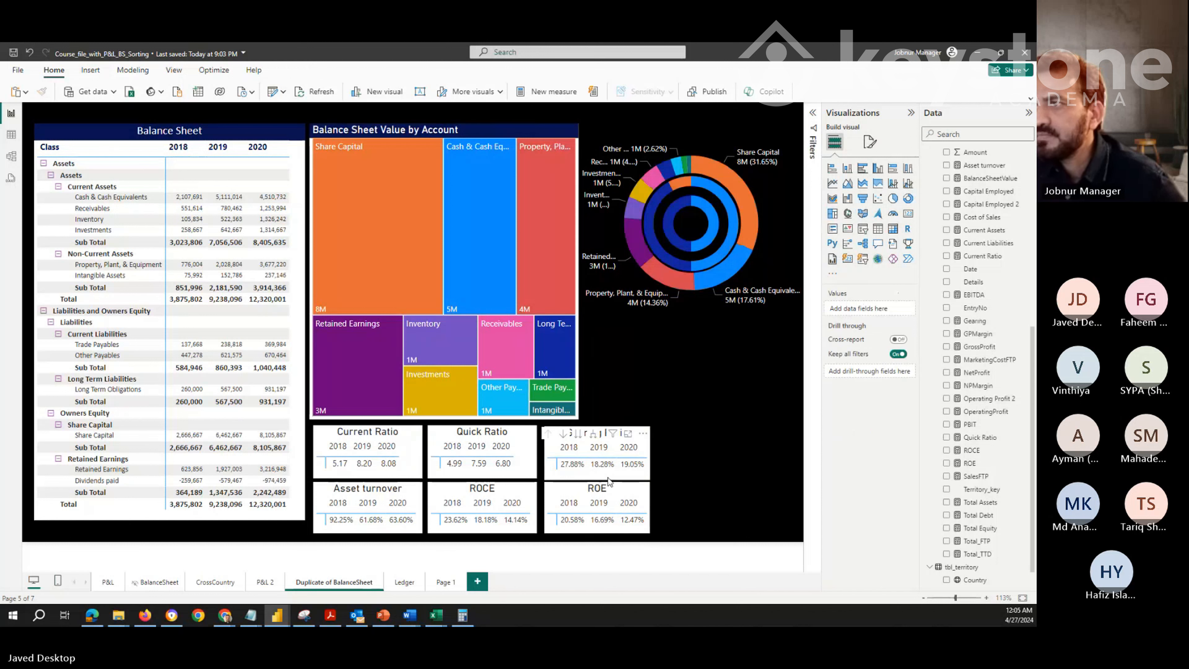
# Adjust the lower and upper edges of the Gearing Ratio matrix to align it with the Quick Ratio matrix
pyautogui.click(595, 465)
pyautogui.moveTo(599, 476); pyautogui.dragTo(598, 476)
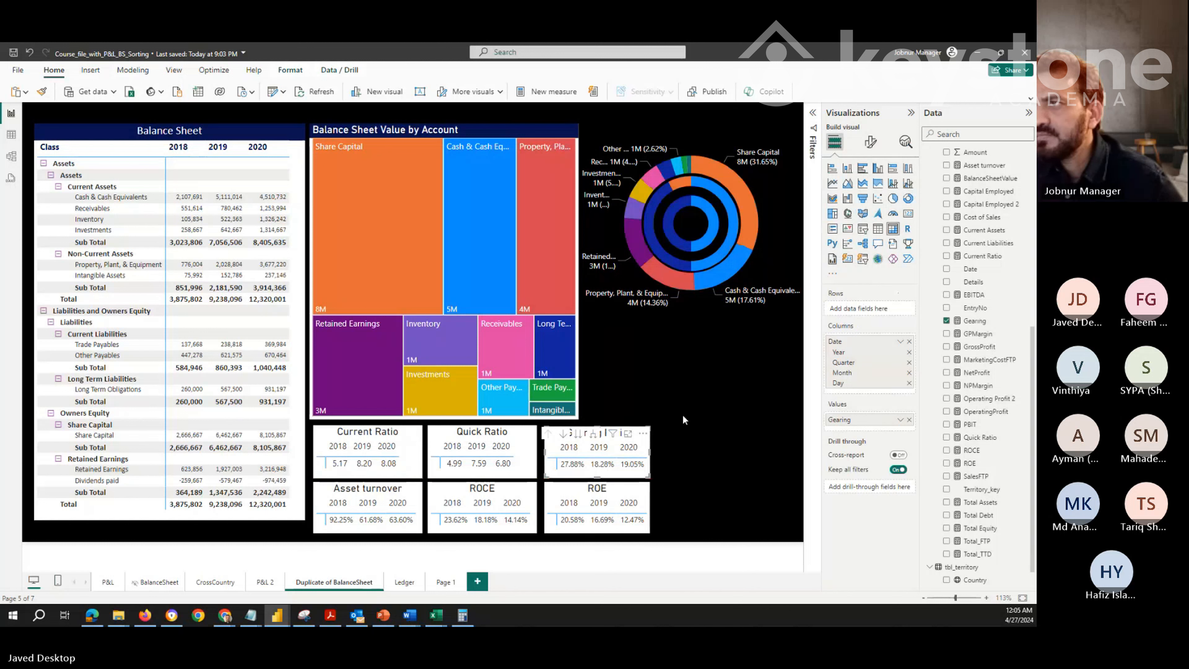
pyautogui.click(733, 433)
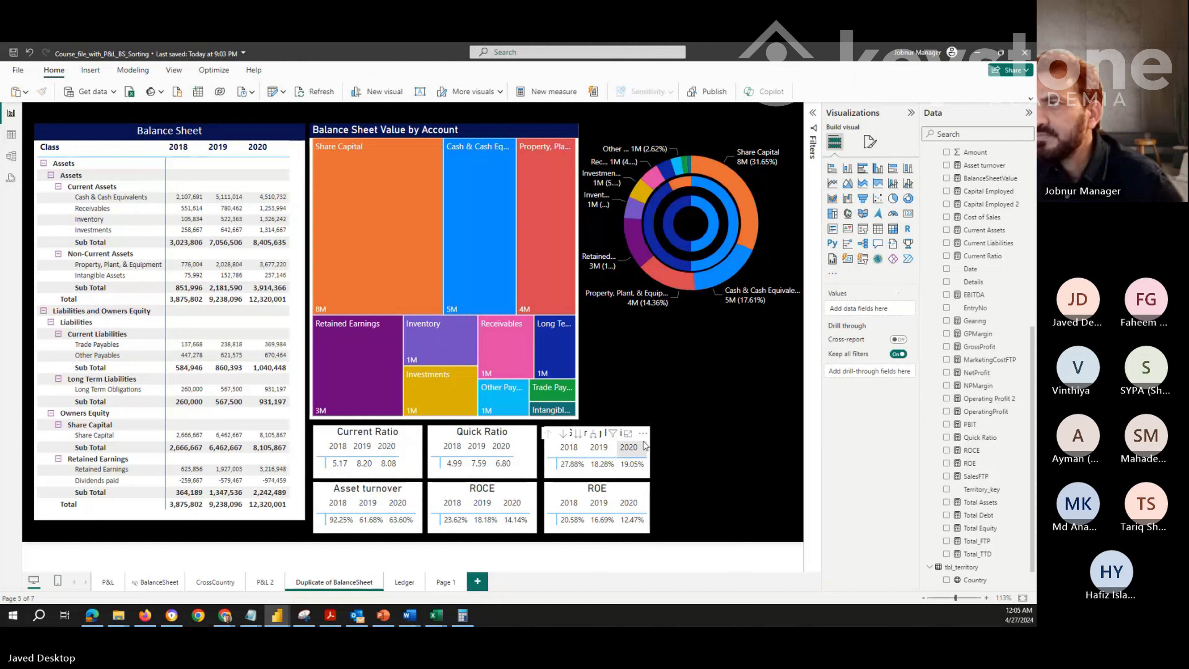
pyautogui.click(587, 428)
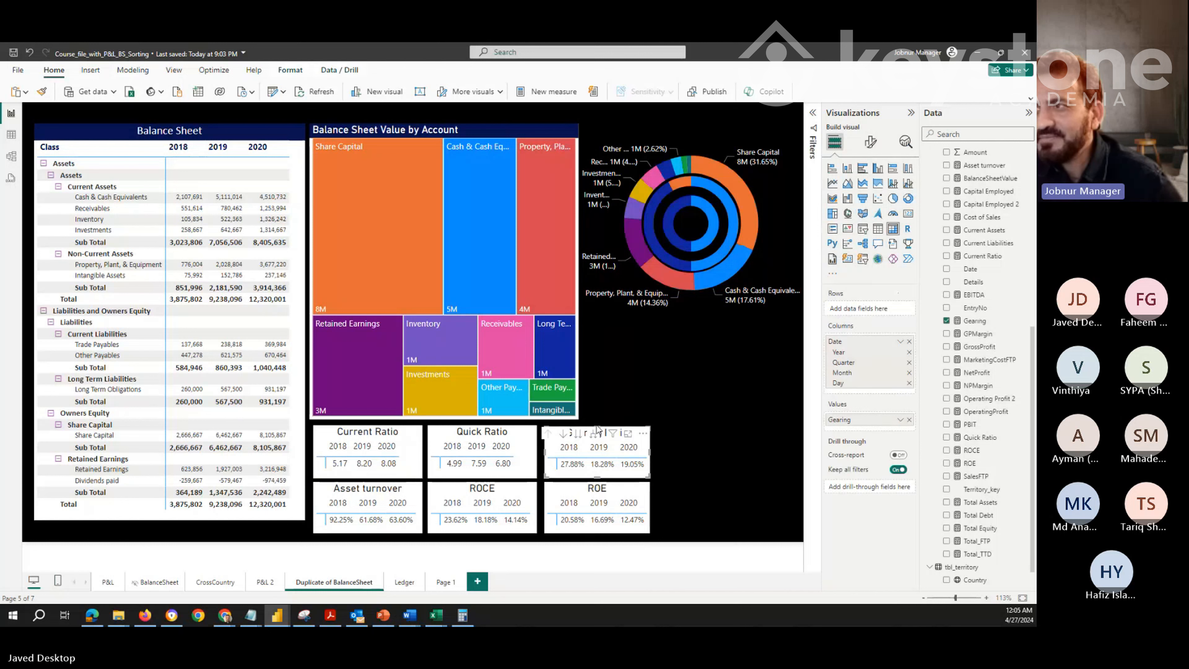
pyautogui.click(597, 426)
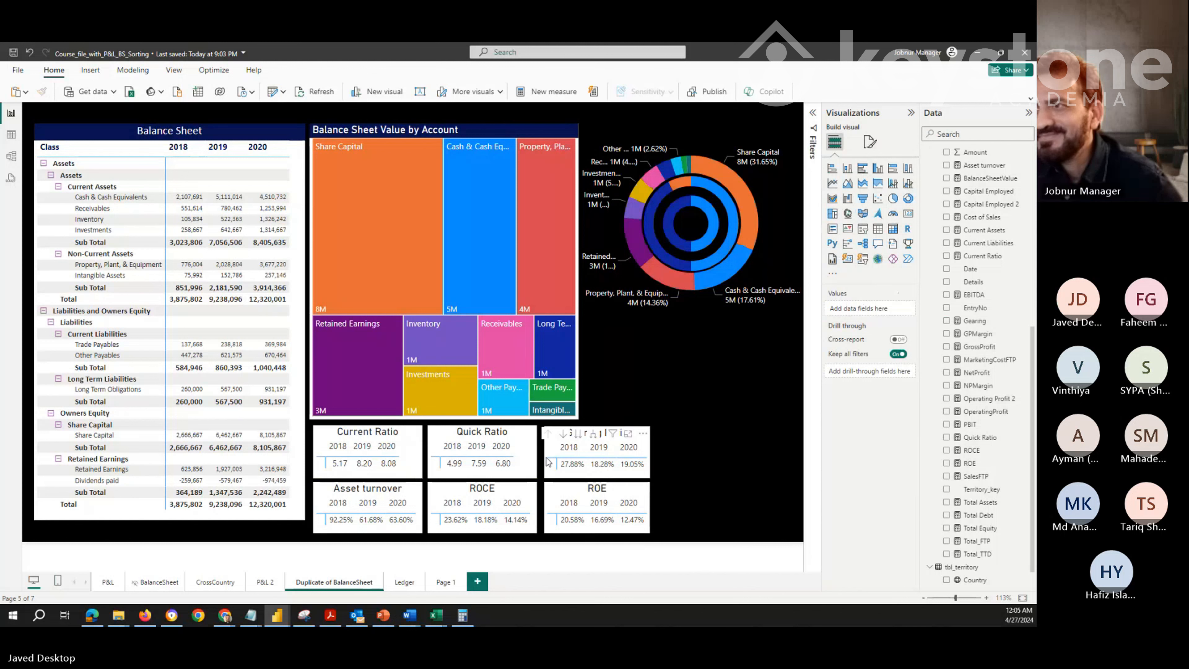
pyautogui.click(577, 446)
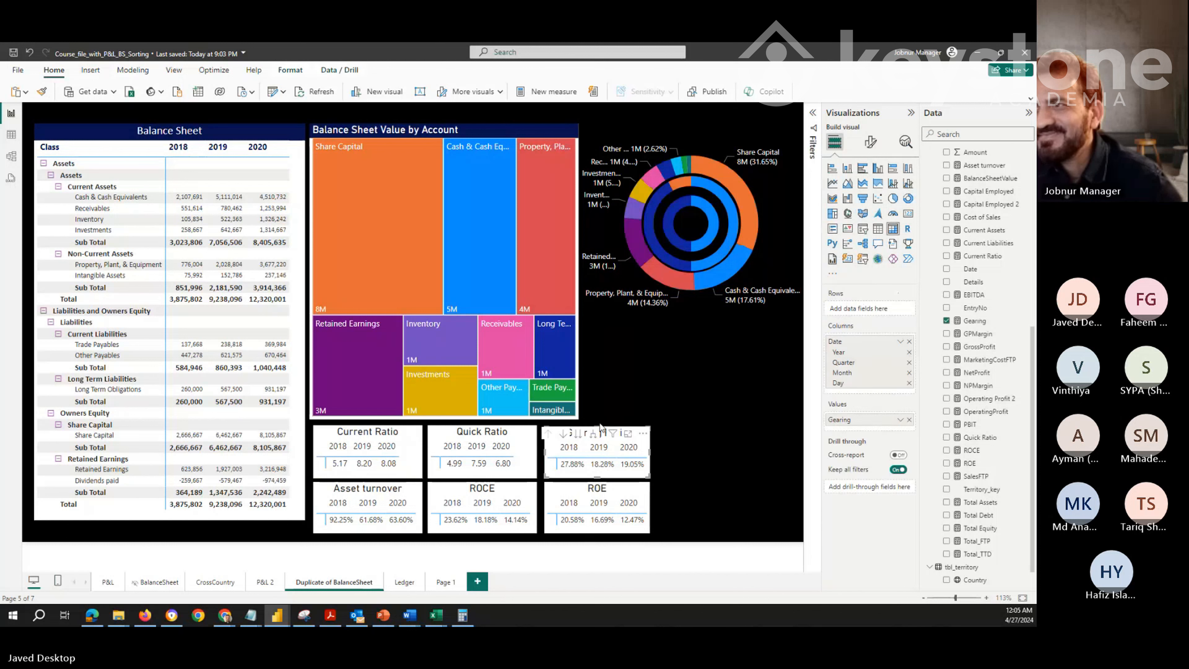
pyautogui.moveTo(600, 426); pyautogui.dragTo(600, 425)
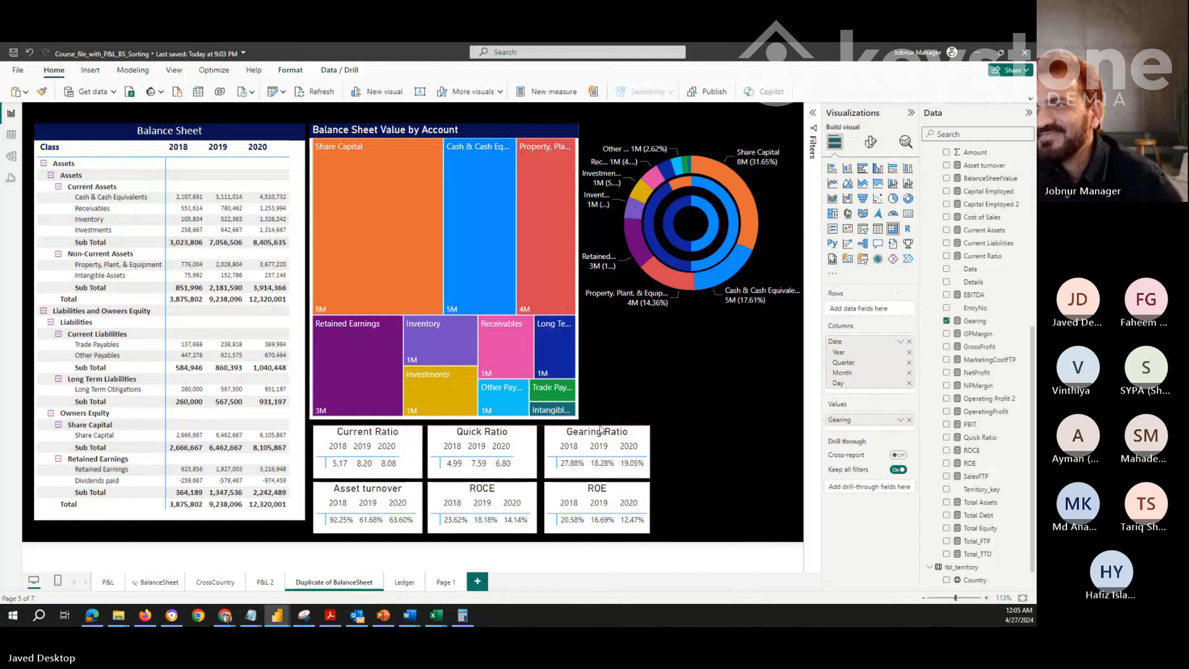
pyautogui.click(743, 456)
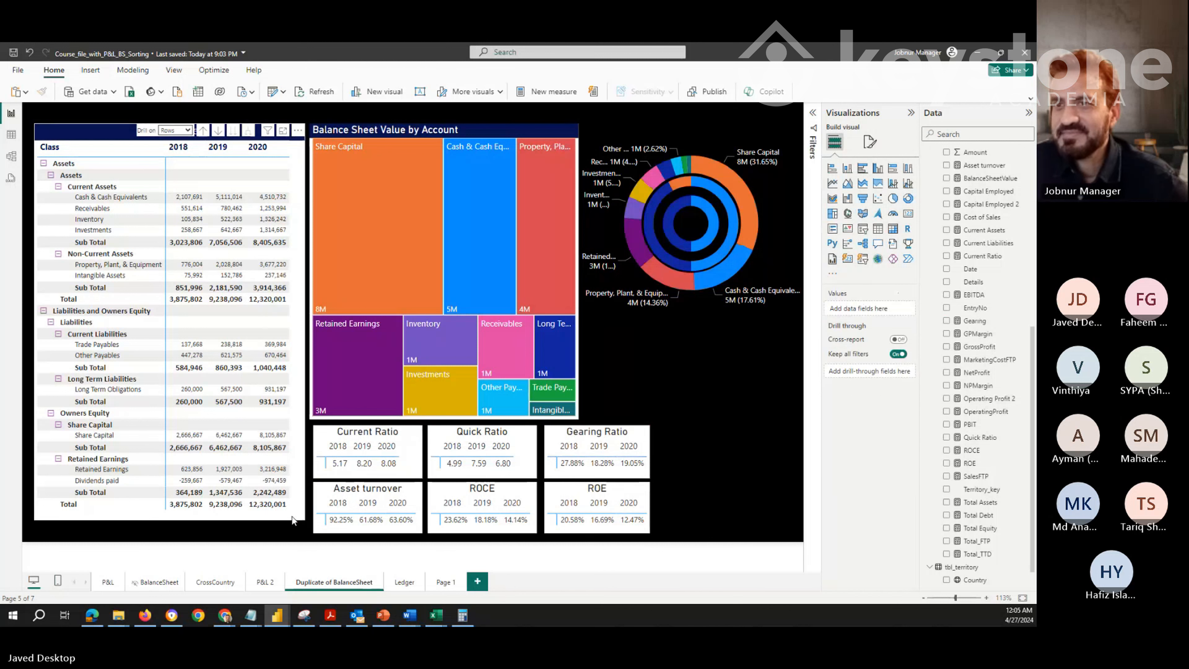
# Extend the Balance Sheet matrix downward to line up with the bottom edge of the lower ratio matrices
pyautogui.click(162, 518)
pyautogui.moveTo(173, 521); pyautogui.dragTo(170, 534)
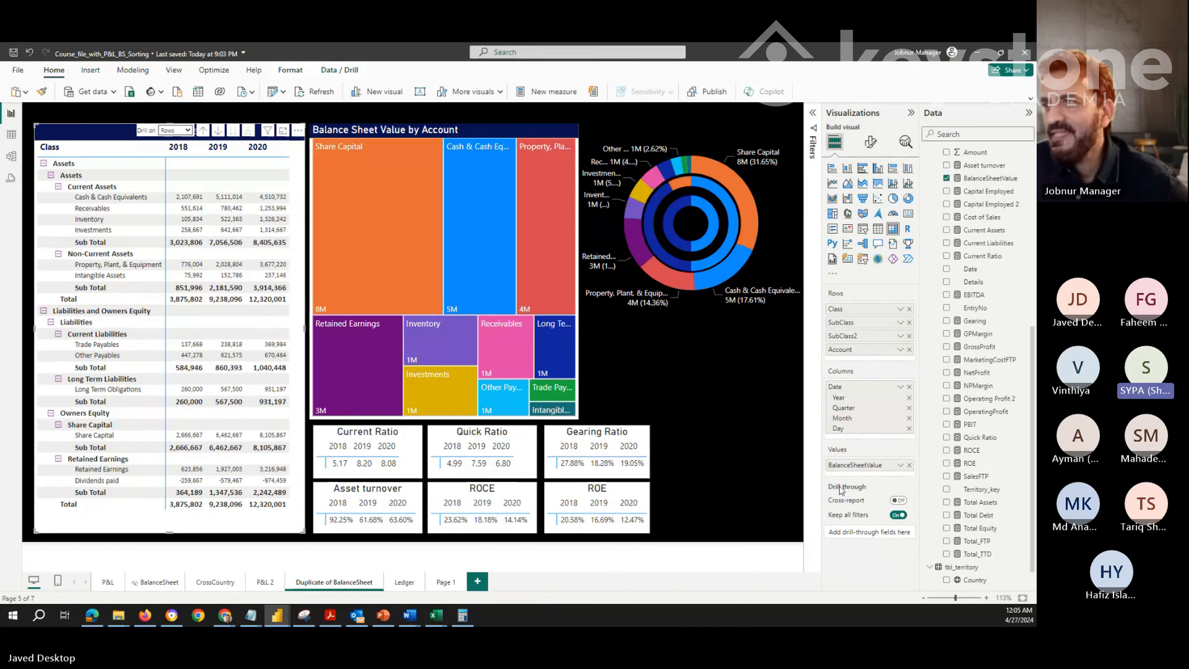
pyautogui.click(762, 443)
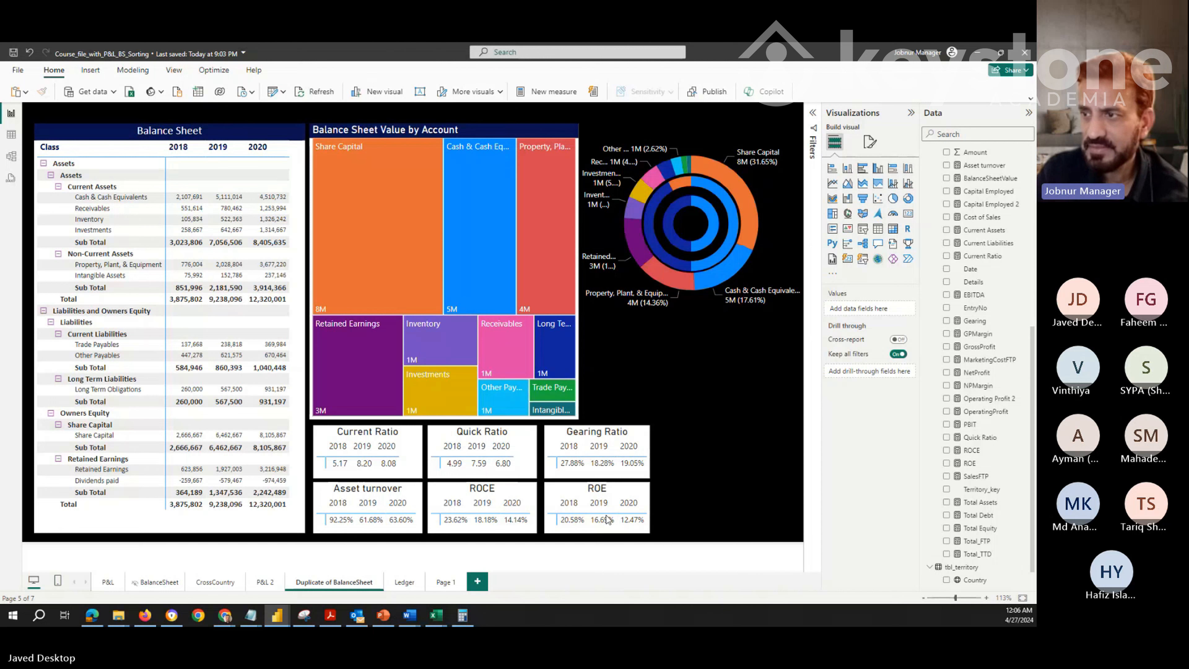
# Switch to the GL_Data_file_ext workbook in Excel and copy the NetProfit, Total Equity and ROE formulas in F7:F9 of Session 5
pyautogui.moveTo(435, 611)
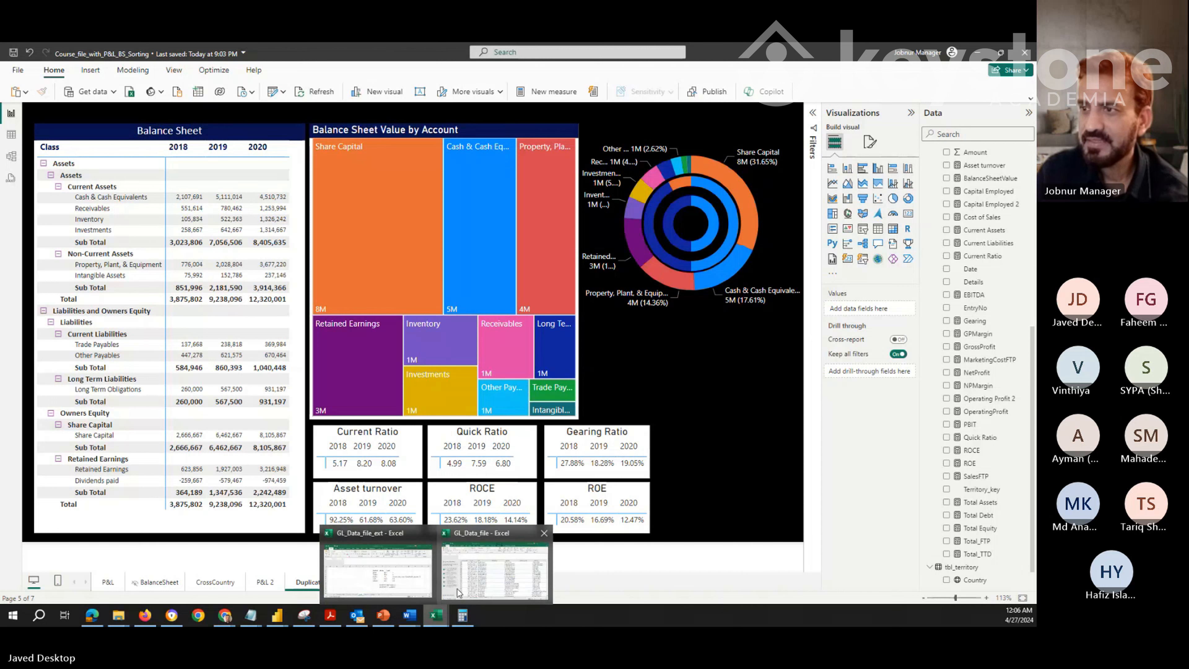
pyautogui.click(415, 585)
pyautogui.click(297, 449)
pyautogui.moveTo(290, 331); pyautogui.dragTo(292, 353)
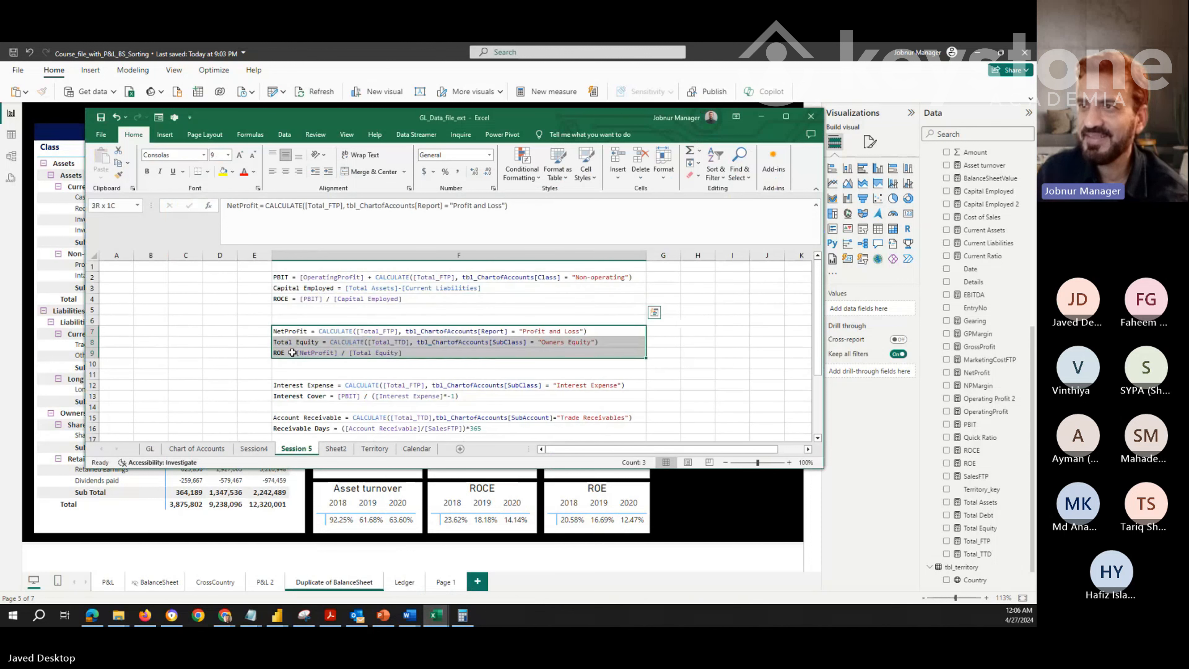
pyautogui.rightClick(293, 349)
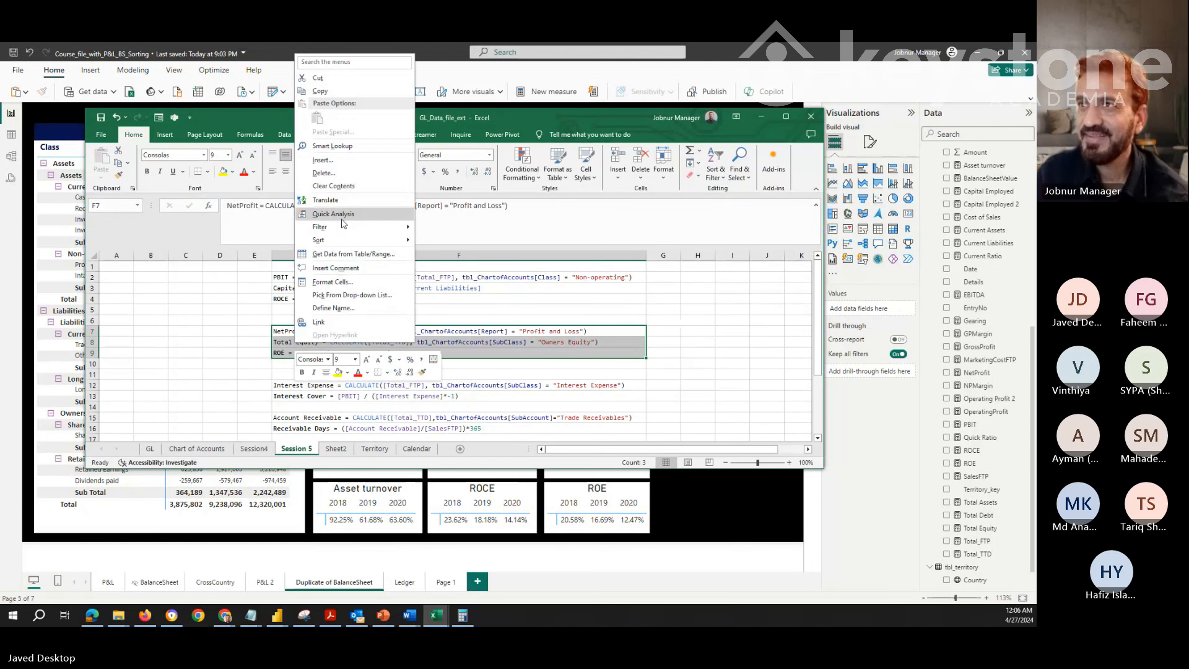
pyautogui.click(334, 92)
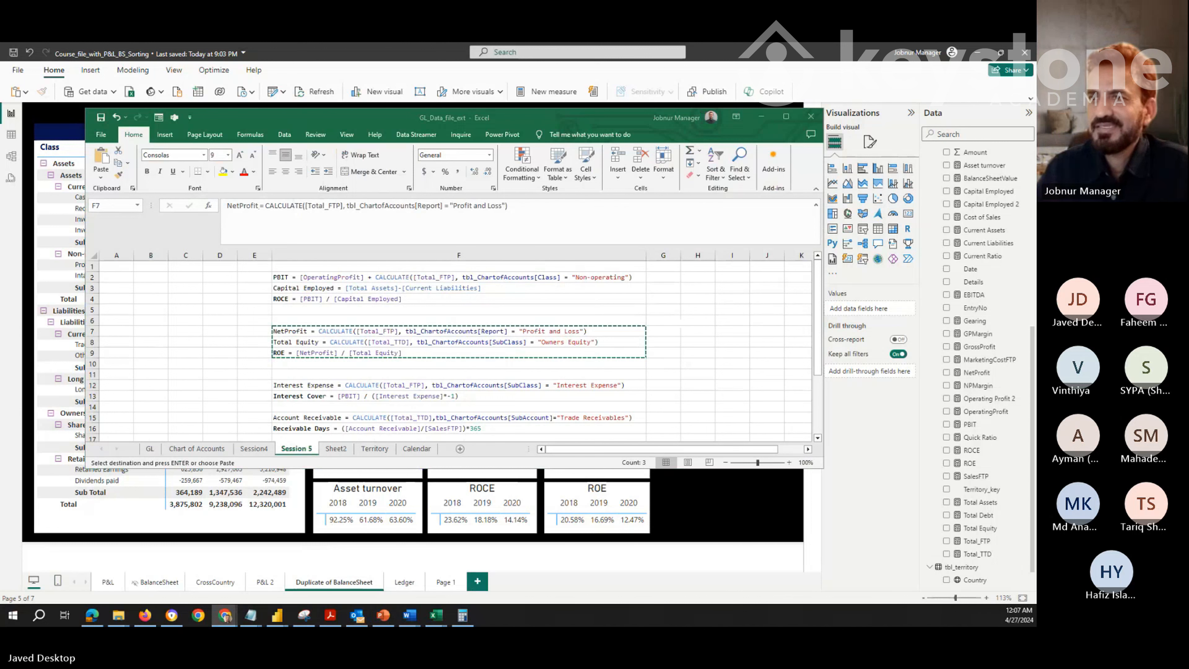
# Return to the Power BI report and set the row header +/- icon color of the Balance Sheet matrix to dark navy #090E4E
pyautogui.click(662, 520)
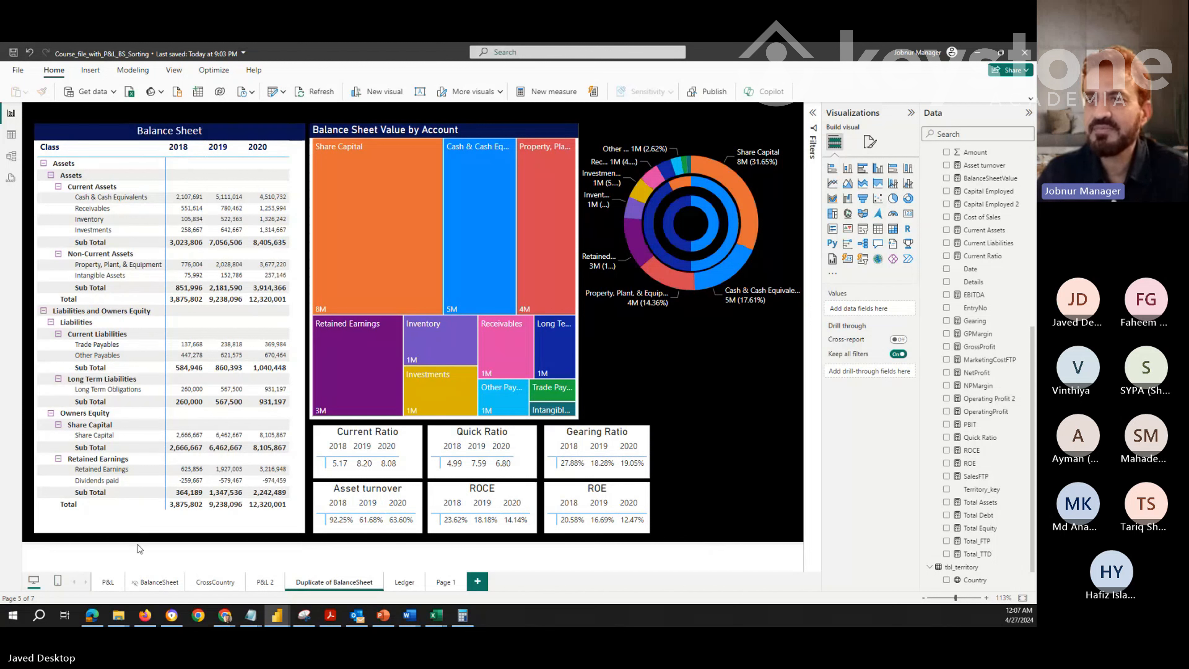
pyautogui.click(178, 513)
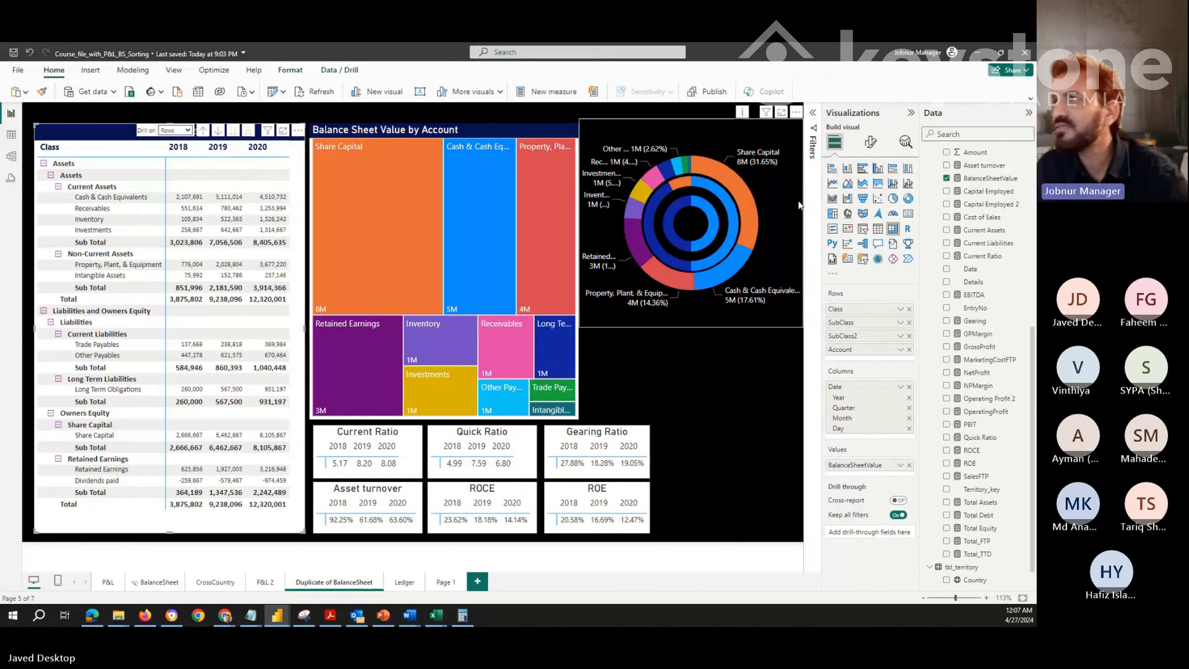
pyautogui.click(870, 142)
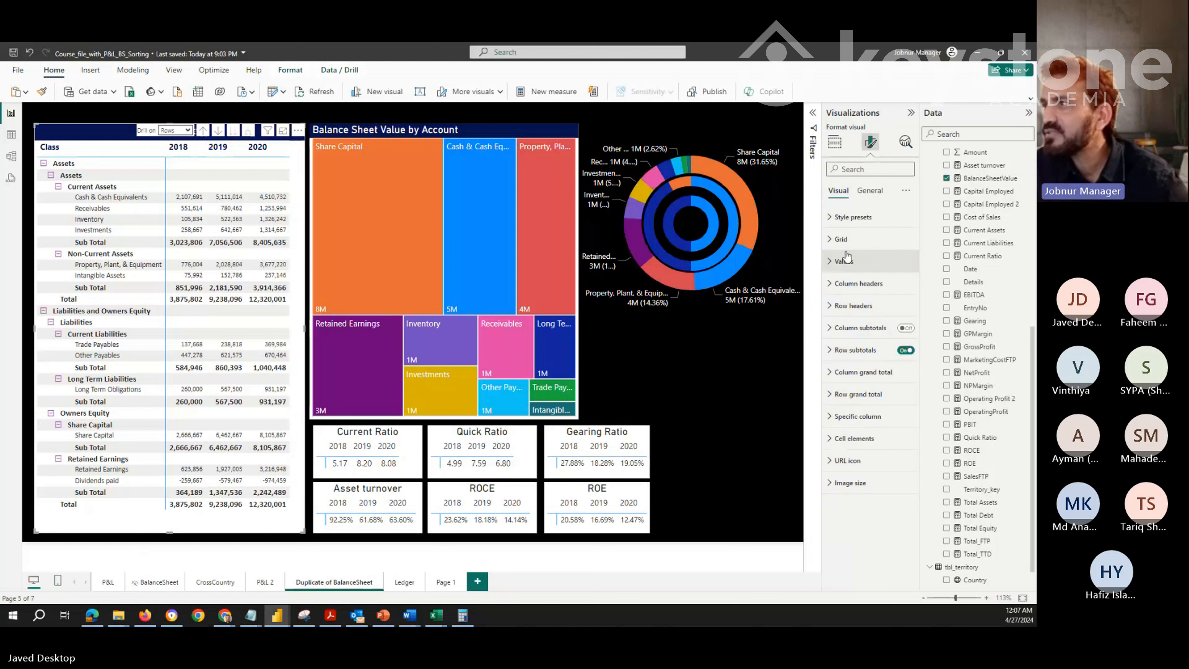
pyautogui.click(830, 307)
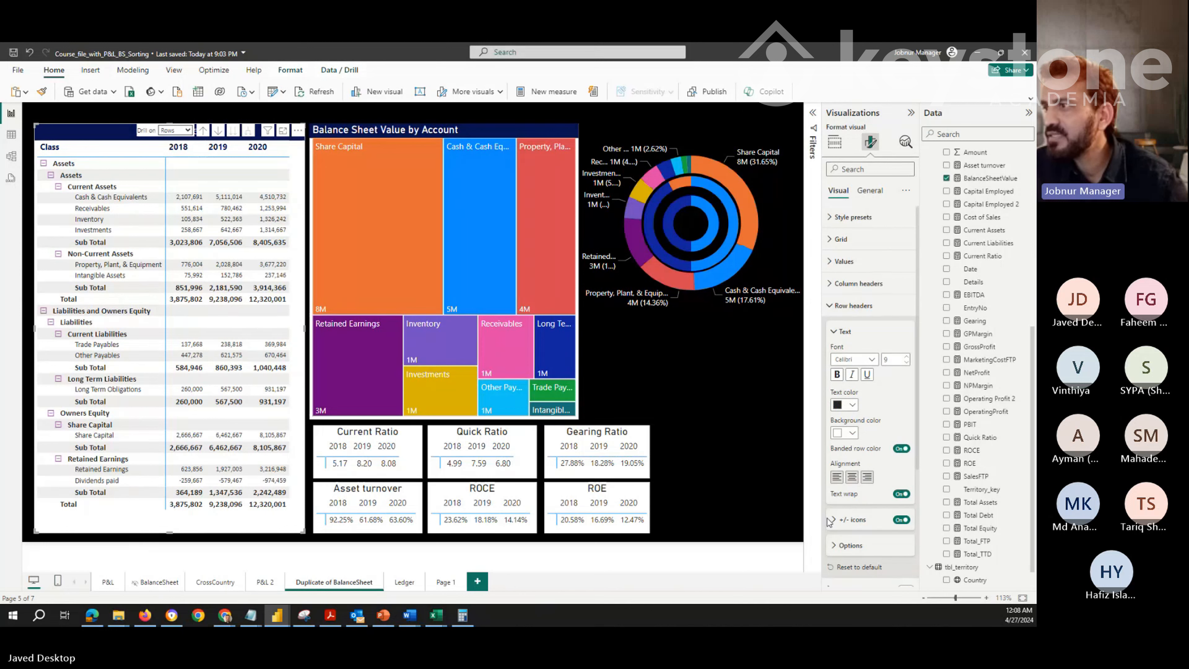
pyautogui.click(834, 525)
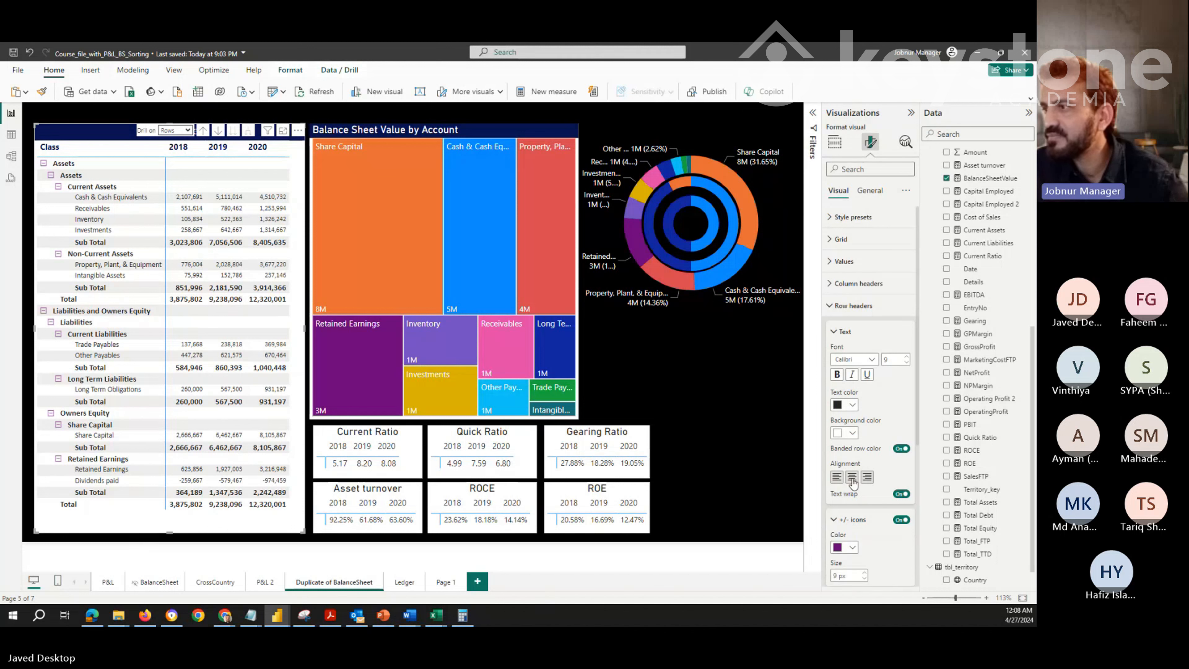
pyautogui.scroll(-3, 838, 492)
pyautogui.click(851, 377)
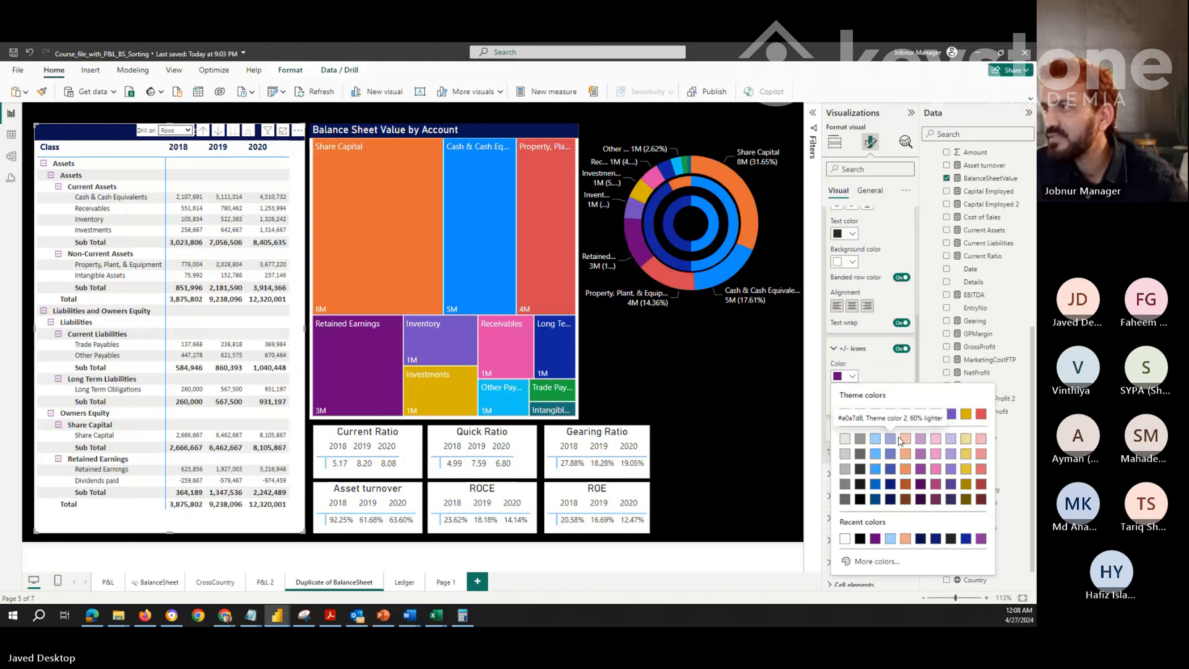
pyautogui.click(889, 499)
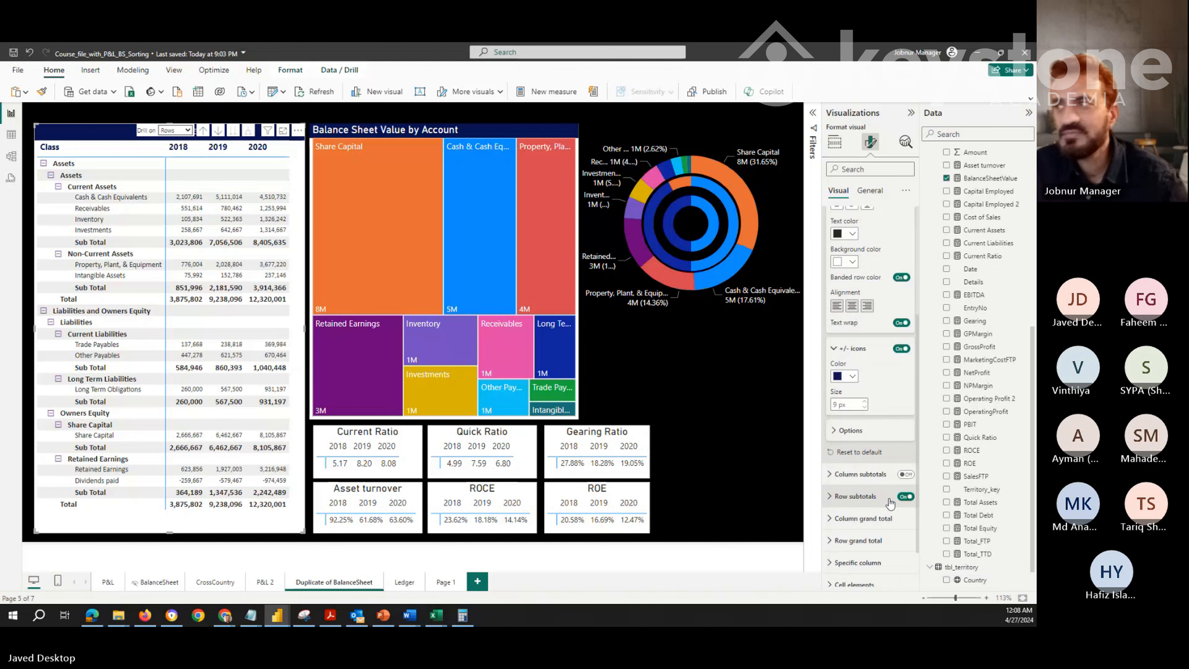
# Try a custom bright red, #F40206, for the +/- icons of the Balance Sheet matrix
pyautogui.click(853, 378)
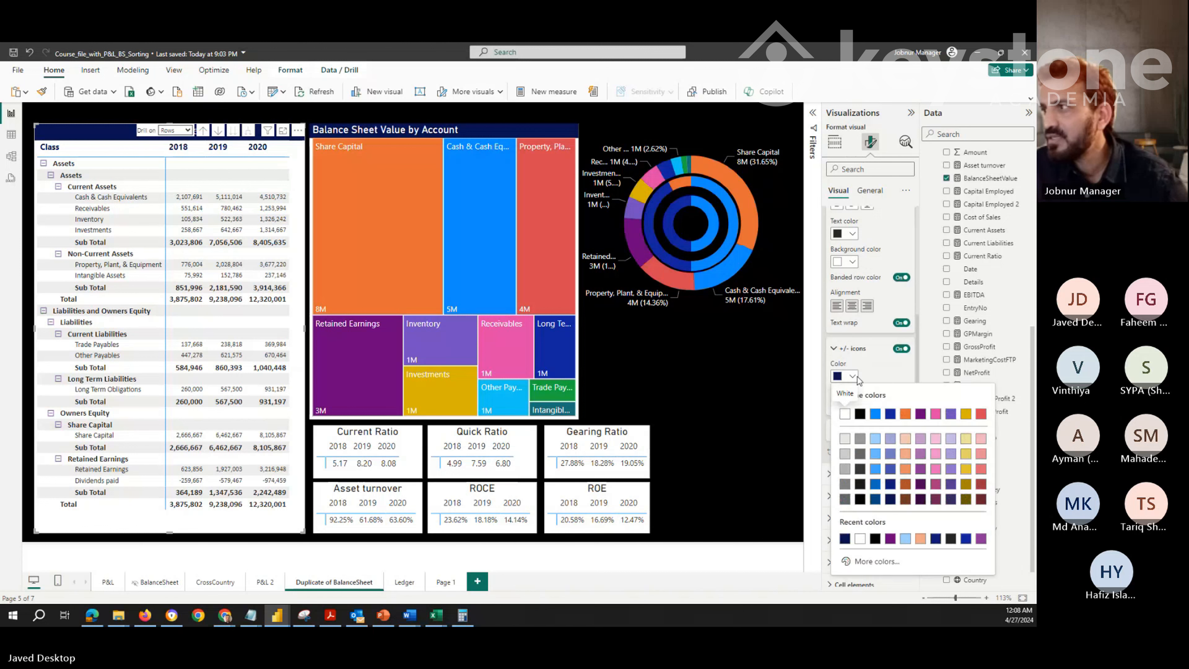
pyautogui.click(864, 561)
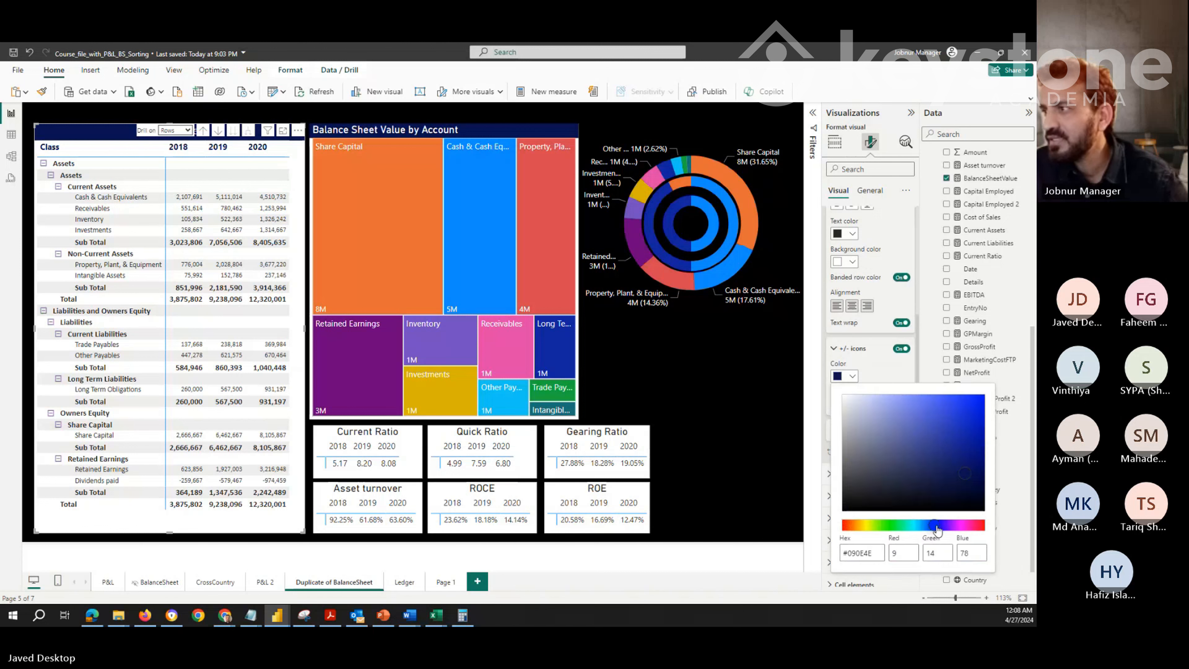
pyautogui.click(983, 525)
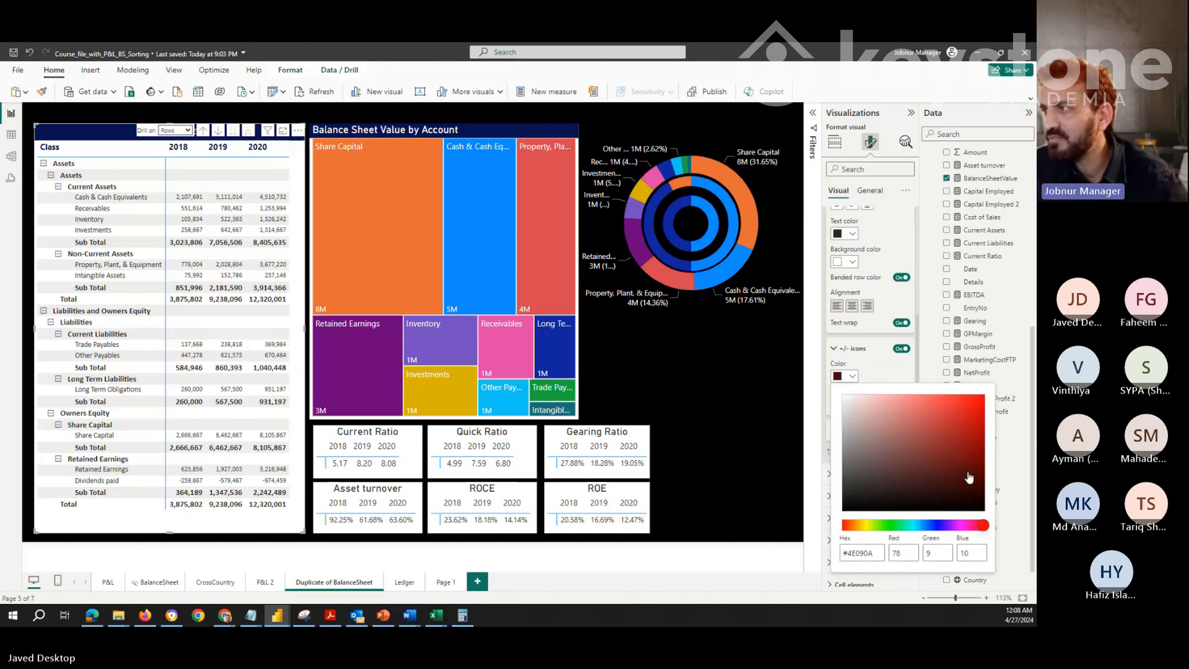
pyautogui.moveTo(965, 469)
pyautogui.mouseDown()
pyautogui.moveTo(966, 419)
pyautogui.moveTo(981, 399)
pyautogui.mouseUp()
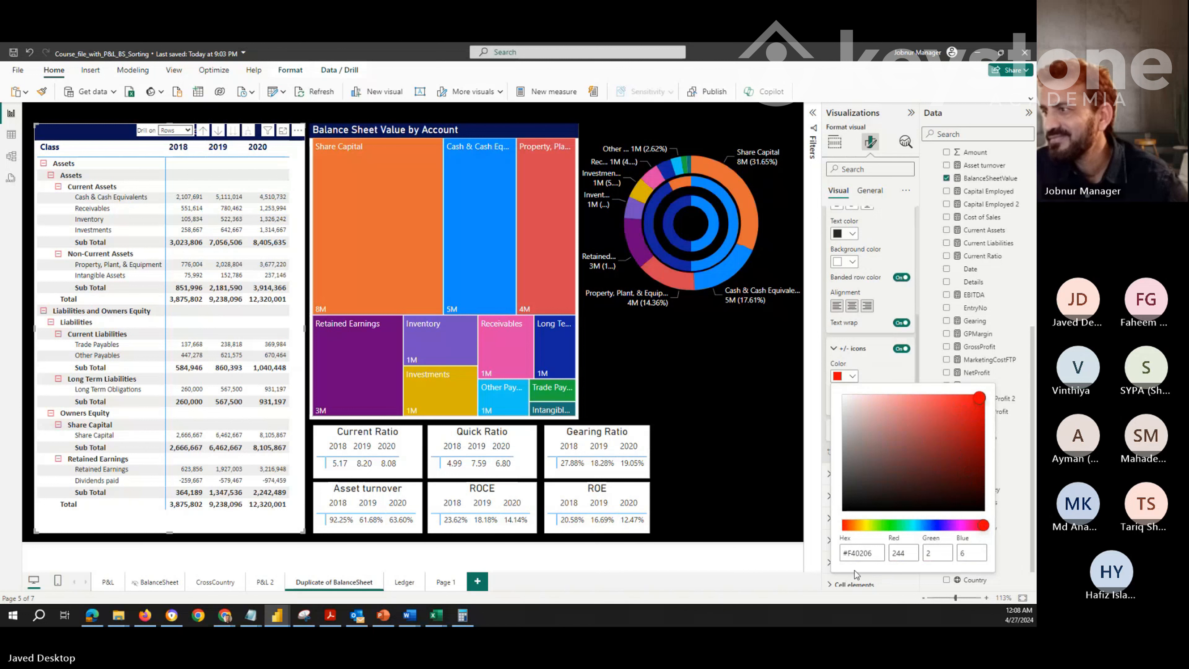
pyautogui.click(896, 574)
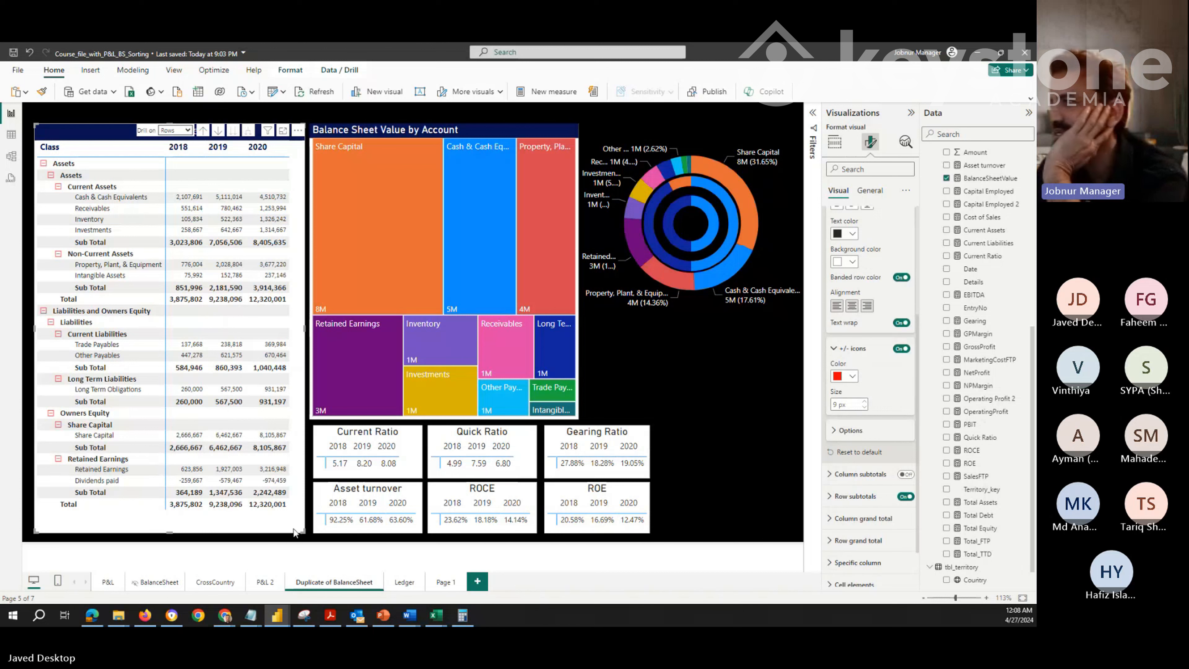
# Set the +/- icon color of the Balance Sheet matrix to the bright blue theme color
pyautogui.click(853, 379)
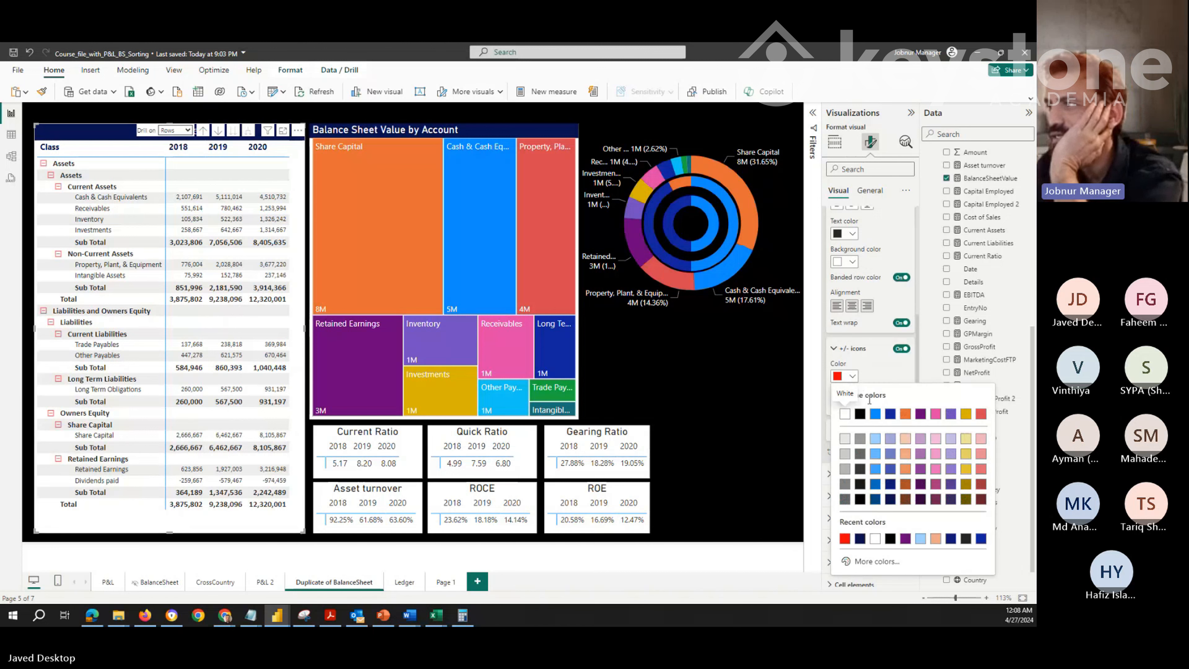
pyautogui.click(875, 414)
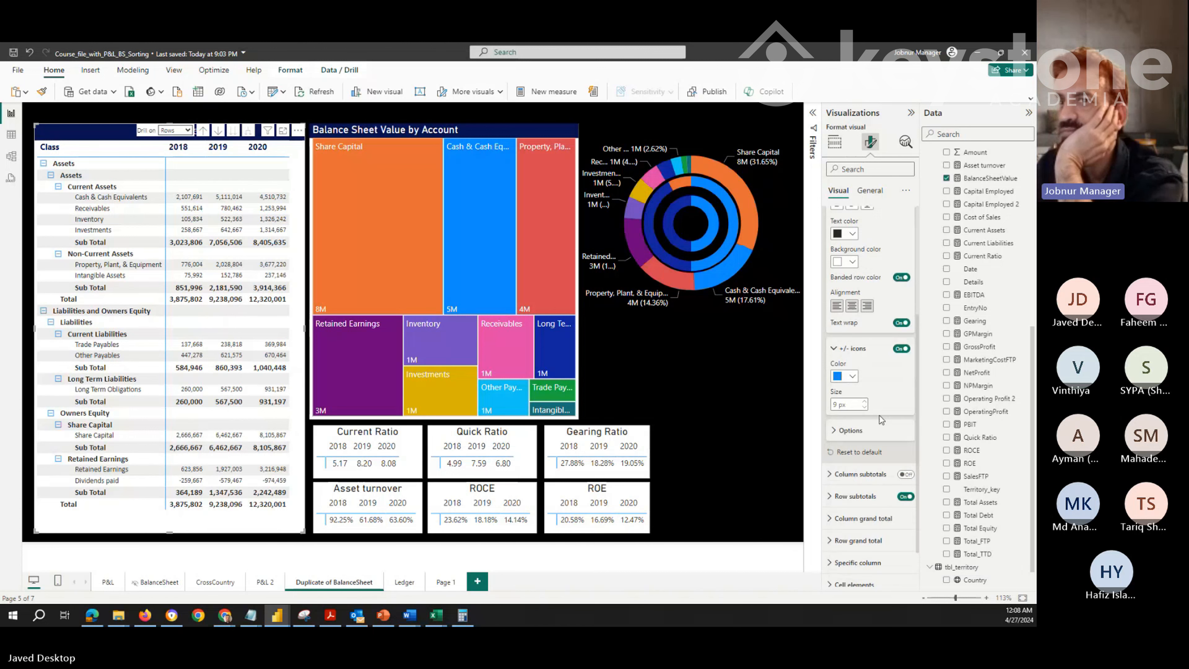
pyautogui.click(852, 376)
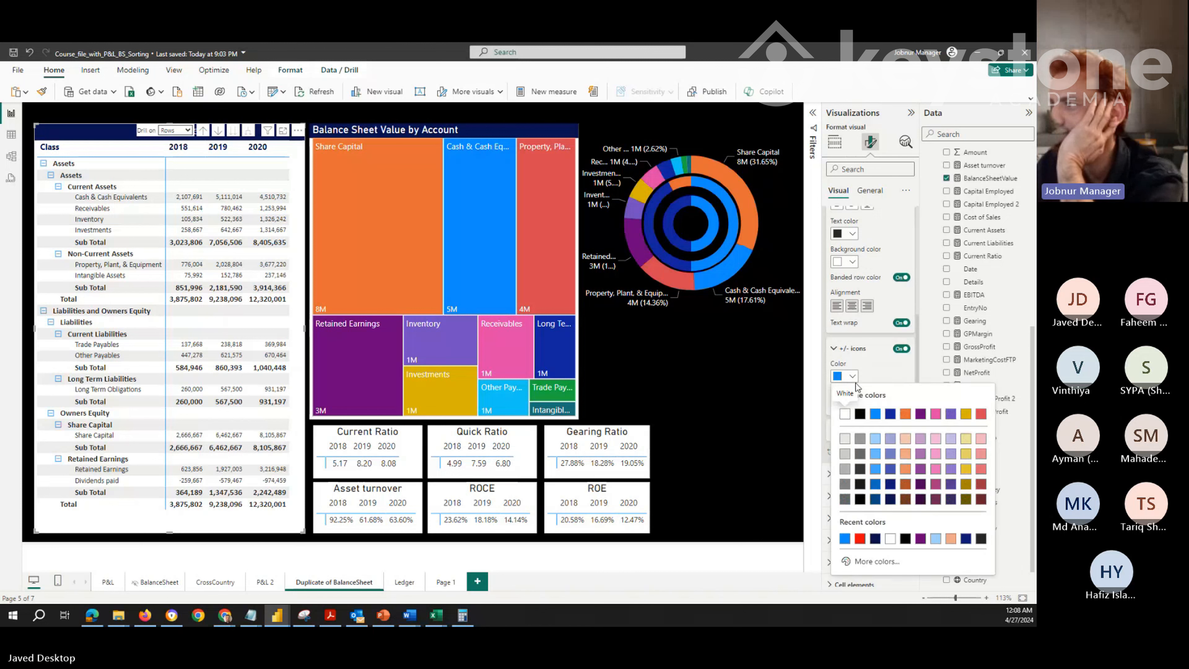
pyautogui.click(848, 543)
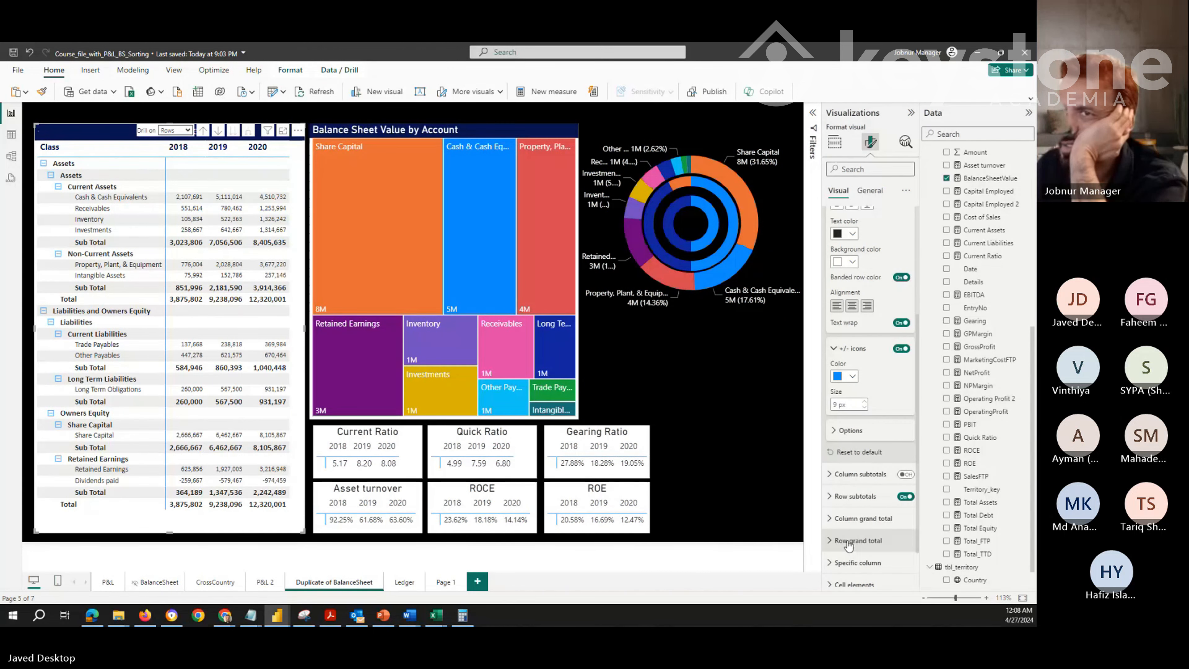
# Try dark navy for the matrix's +/- icons again, restore the bright blue, and deselect the matrix
pyautogui.click(852, 376)
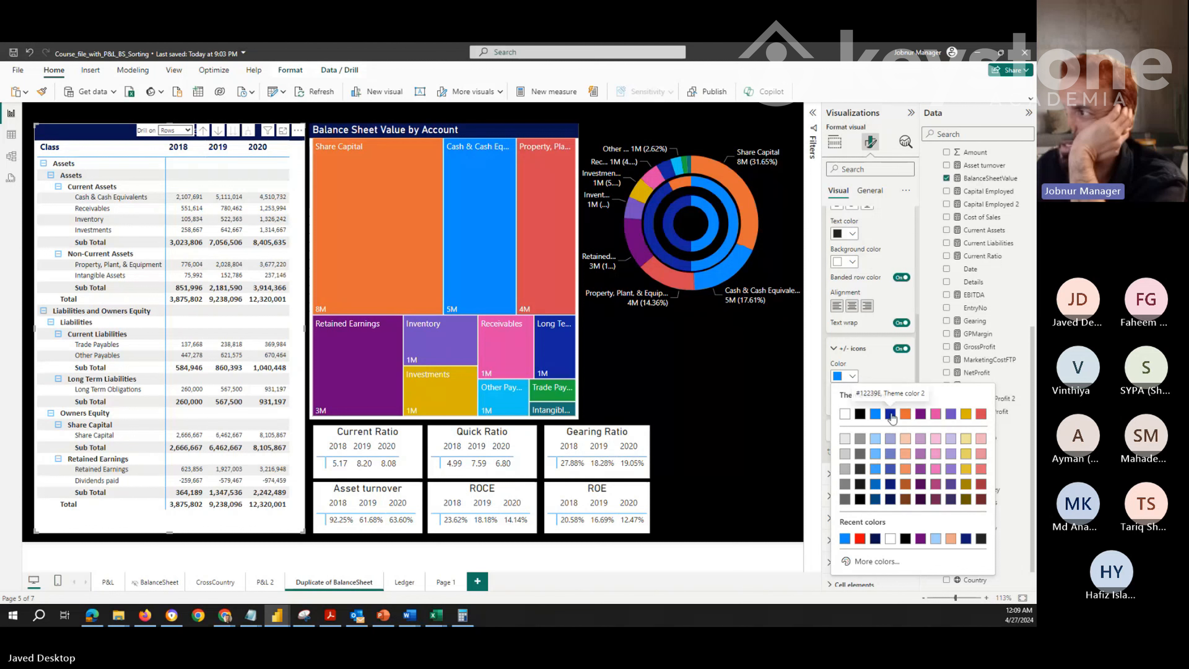
pyautogui.click(879, 539)
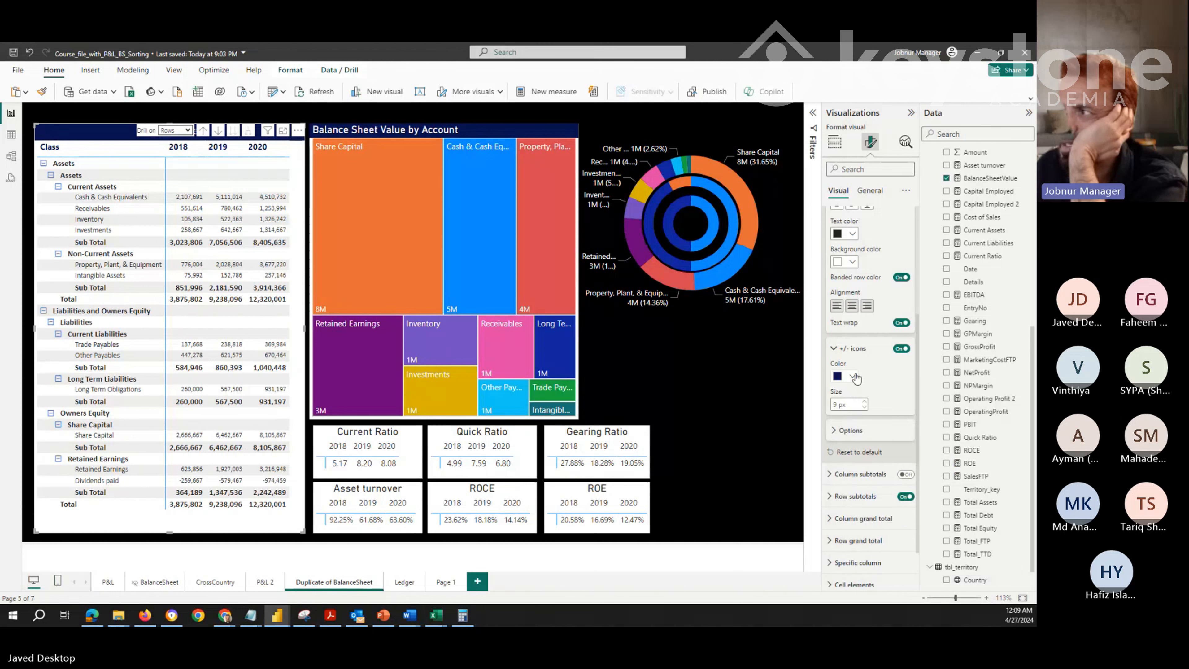
pyautogui.click(845, 376)
pyautogui.click(876, 414)
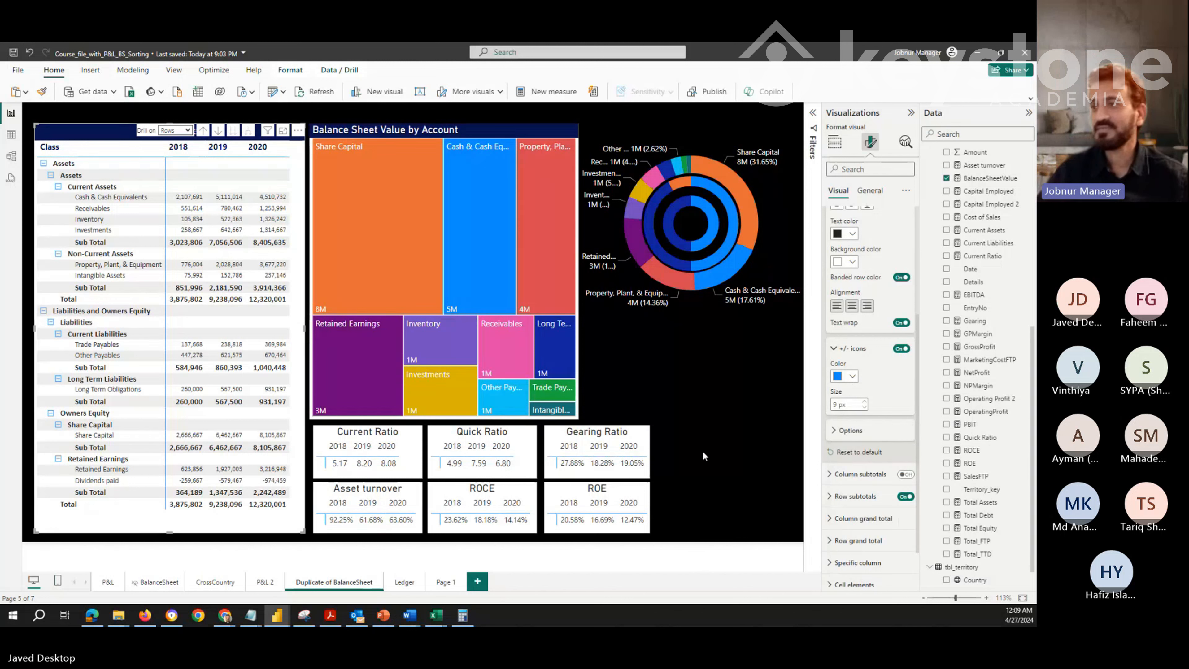
pyautogui.click(692, 408)
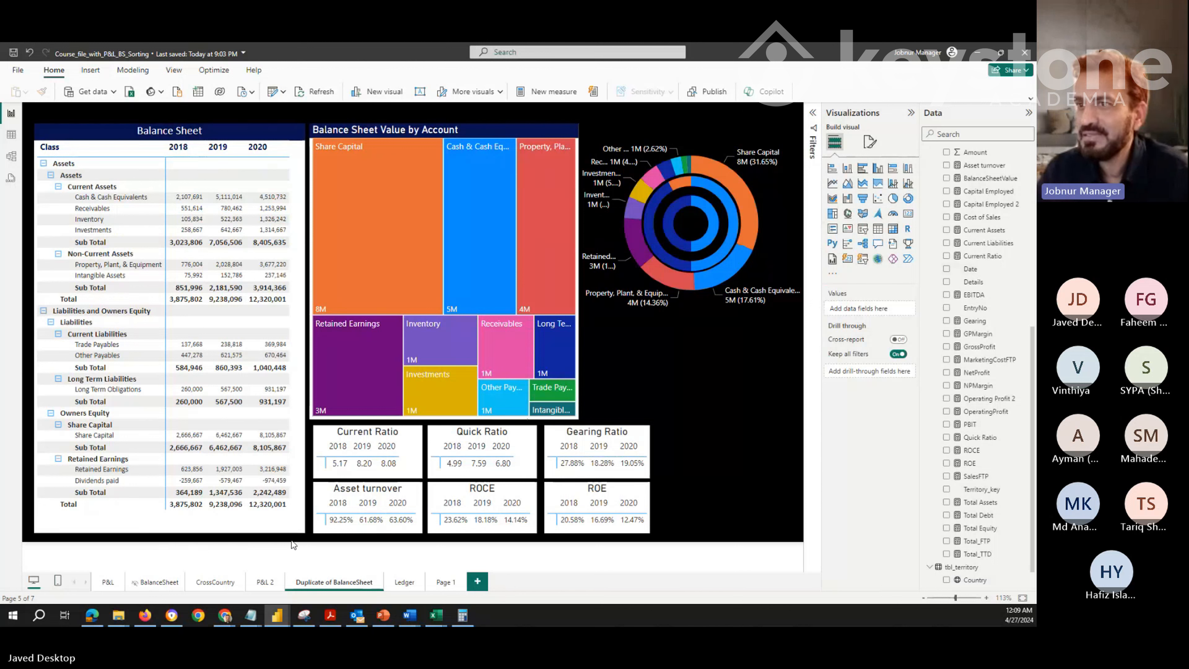
# Show the +/- icon settings under the row headers formatting of the Balance Sheet matrix
pyautogui.click(253, 515)
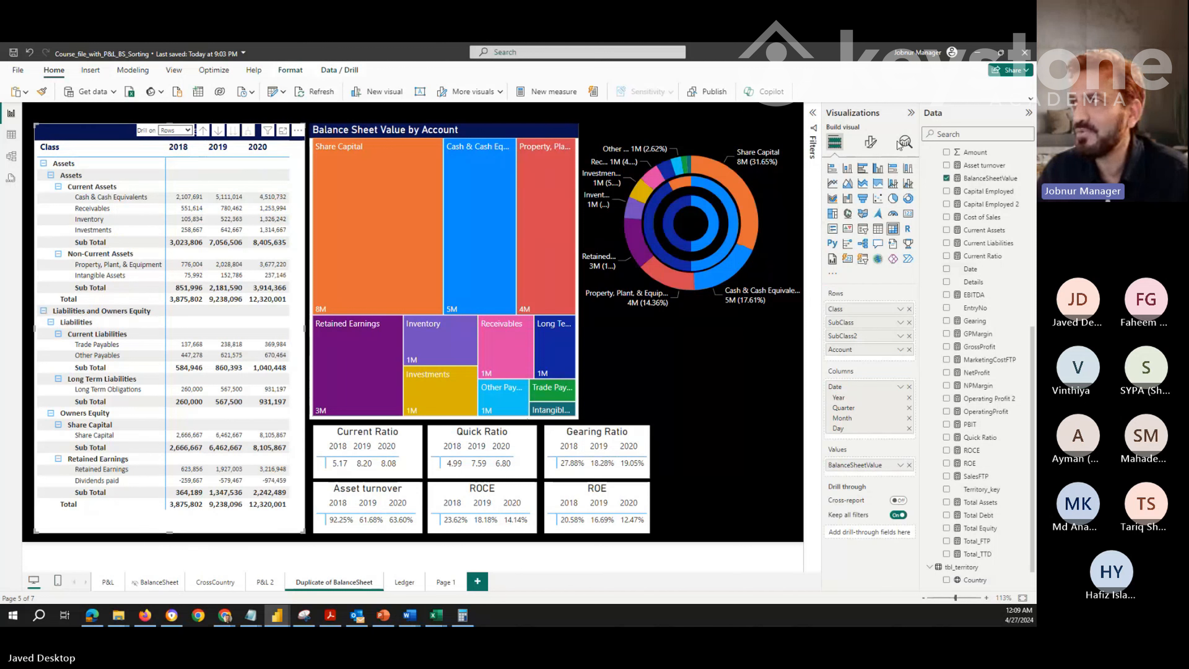
pyautogui.click(870, 142)
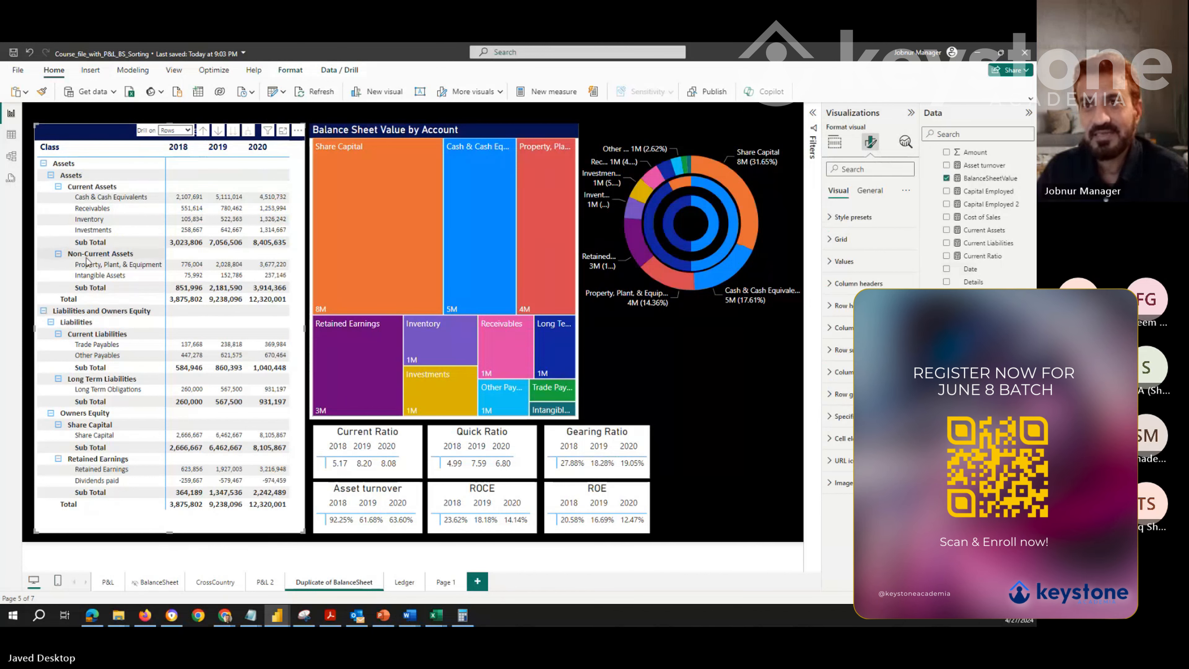
pyautogui.click(840, 305)
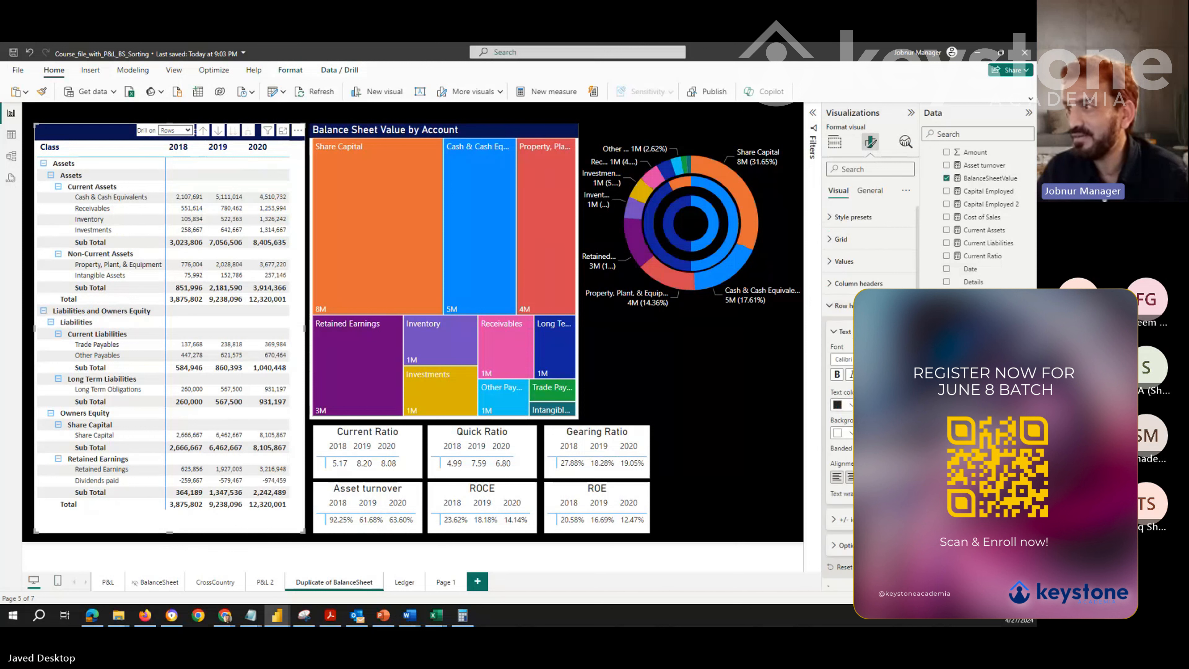
pyautogui.scroll(-3, 835, 357)
pyautogui.click(833, 352)
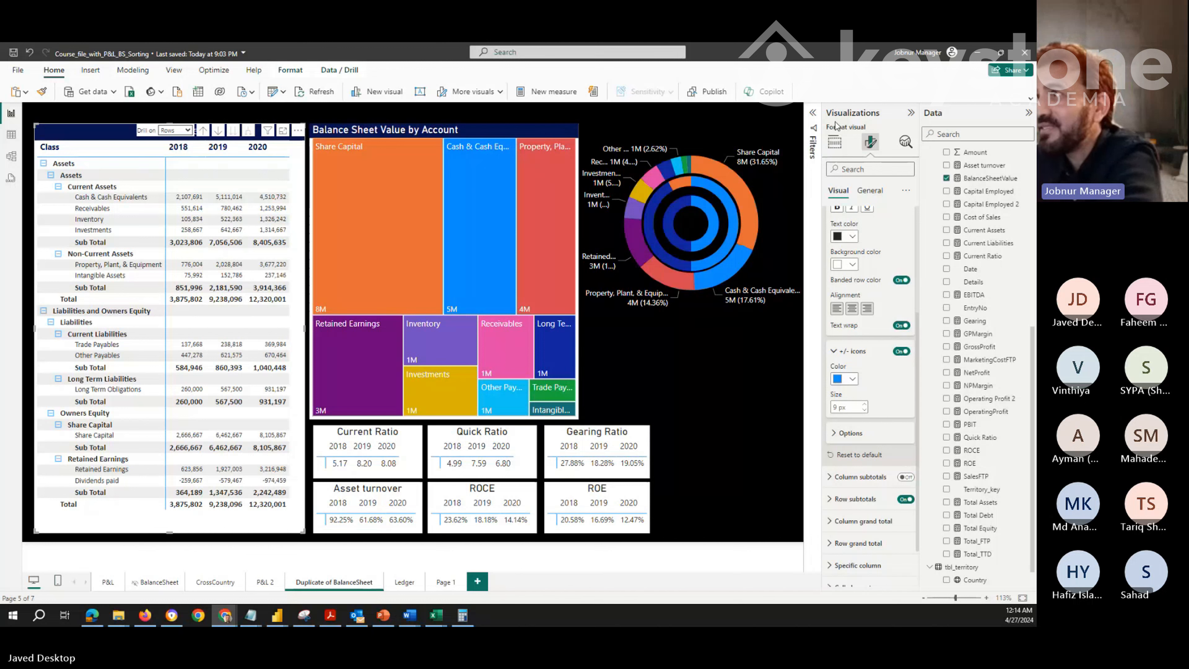
# Add a slicer in the empty area beneath the donut chart and assign it the Country field from tbl_territory
pyautogui.click(835, 142)
pyautogui.click(834, 143)
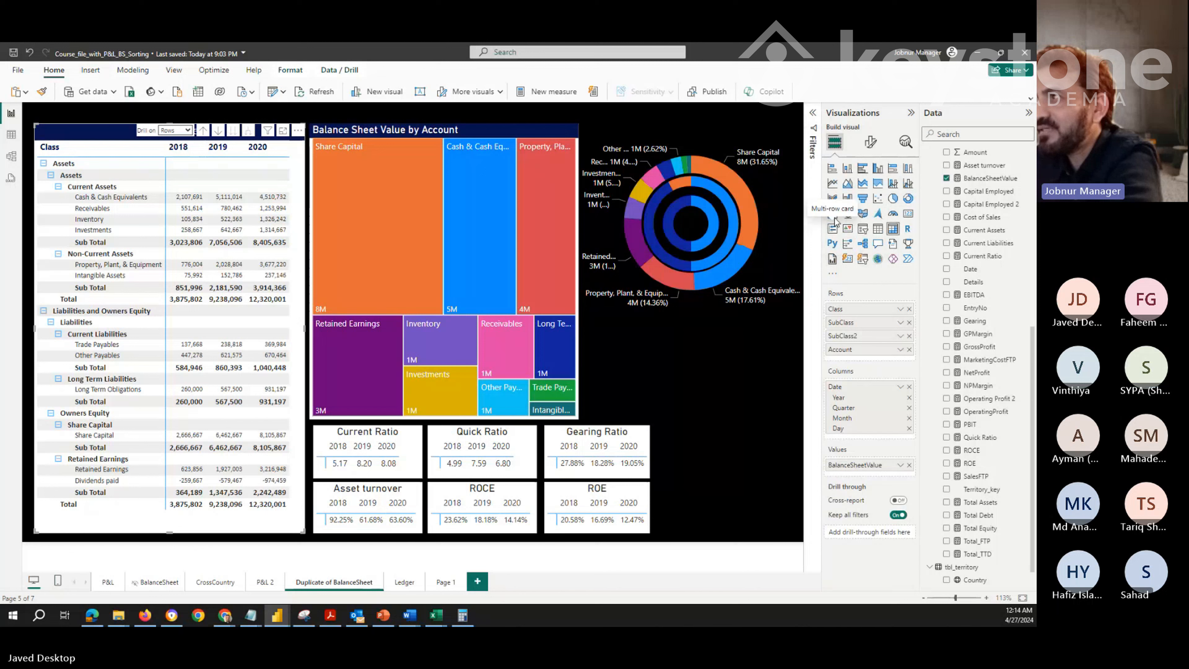
pyautogui.click(863, 230)
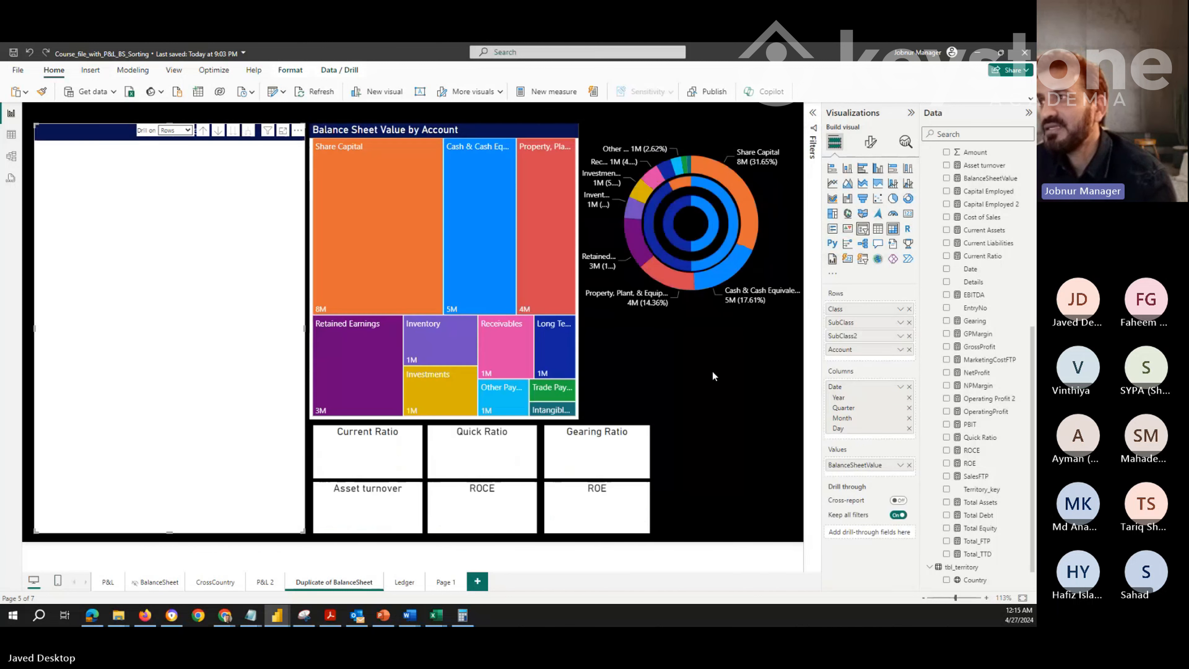
pyautogui.click(736, 375)
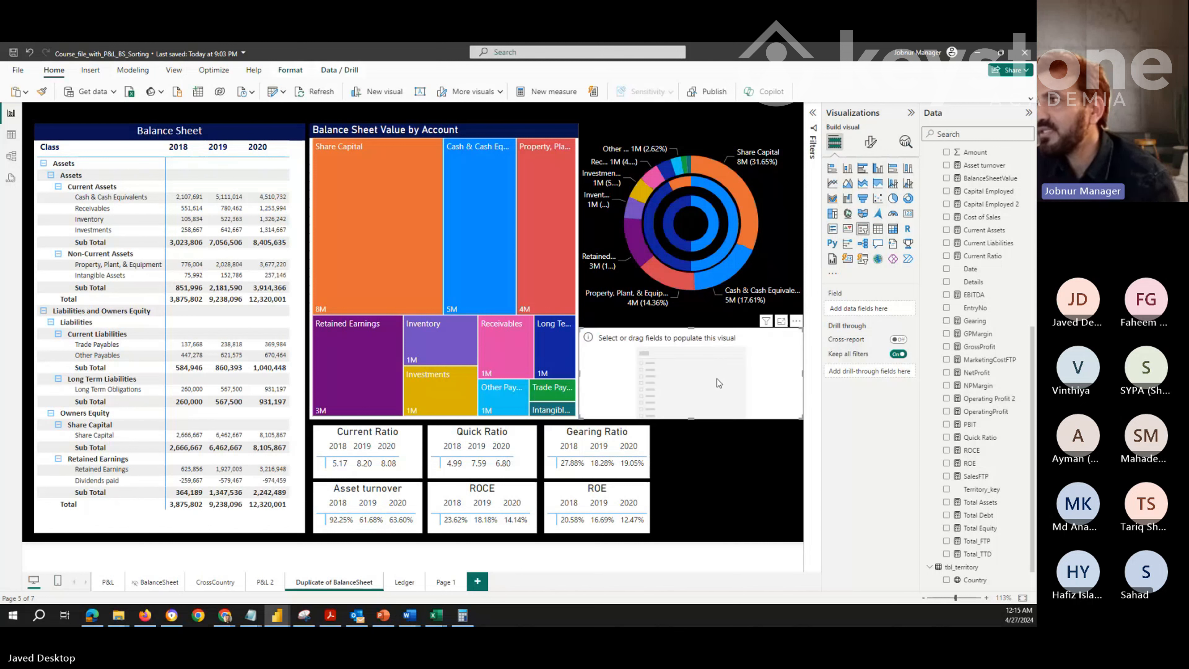
pyautogui.scroll(-2, 986, 546)
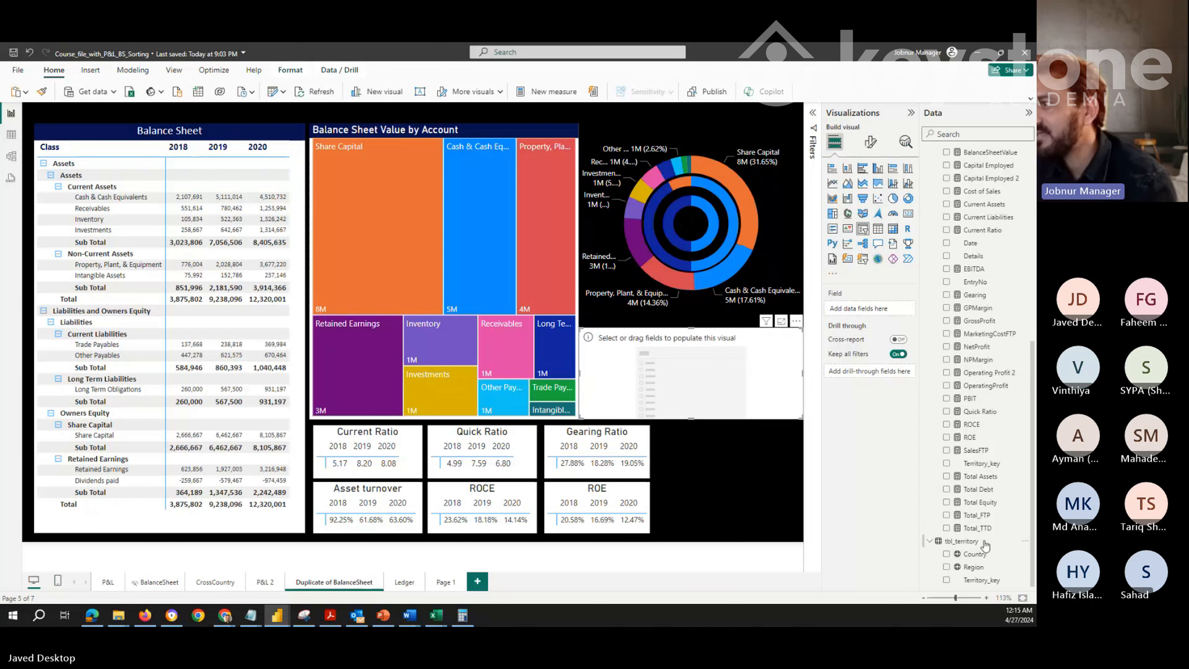
pyautogui.moveTo(983, 552); pyautogui.dragTo(856, 328)
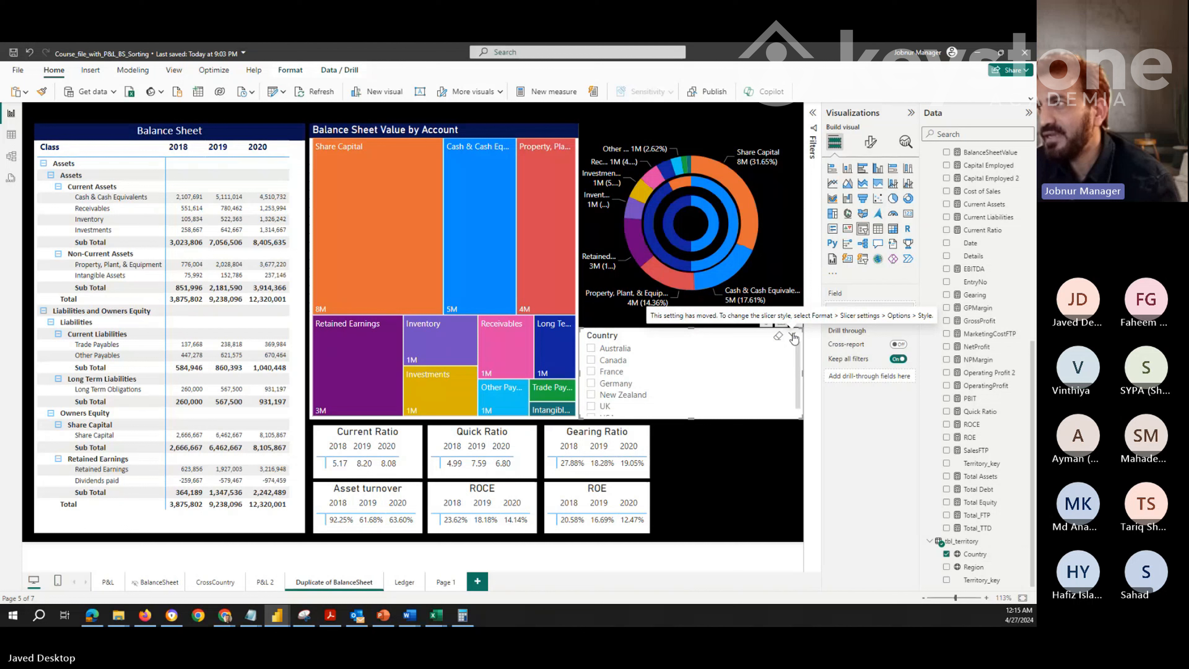
# Change the Country slicer's style to Dropdown, then shrink it and move it above the donut chart in the page's upper corner
pyautogui.click(870, 141)
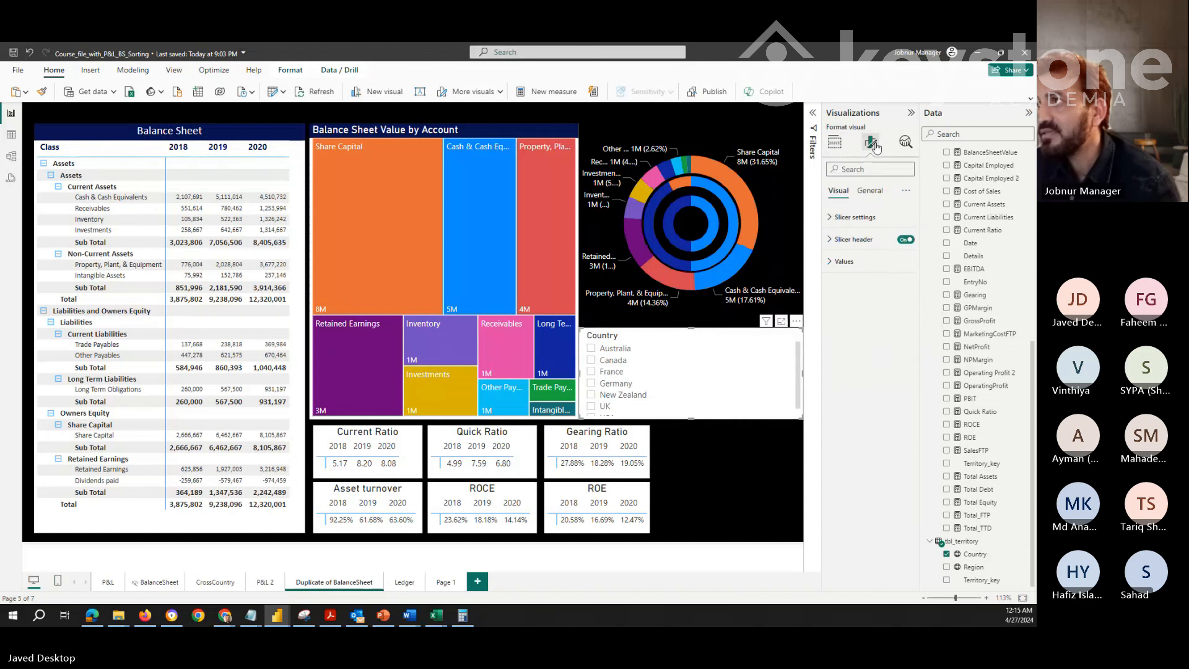
pyautogui.click(830, 221)
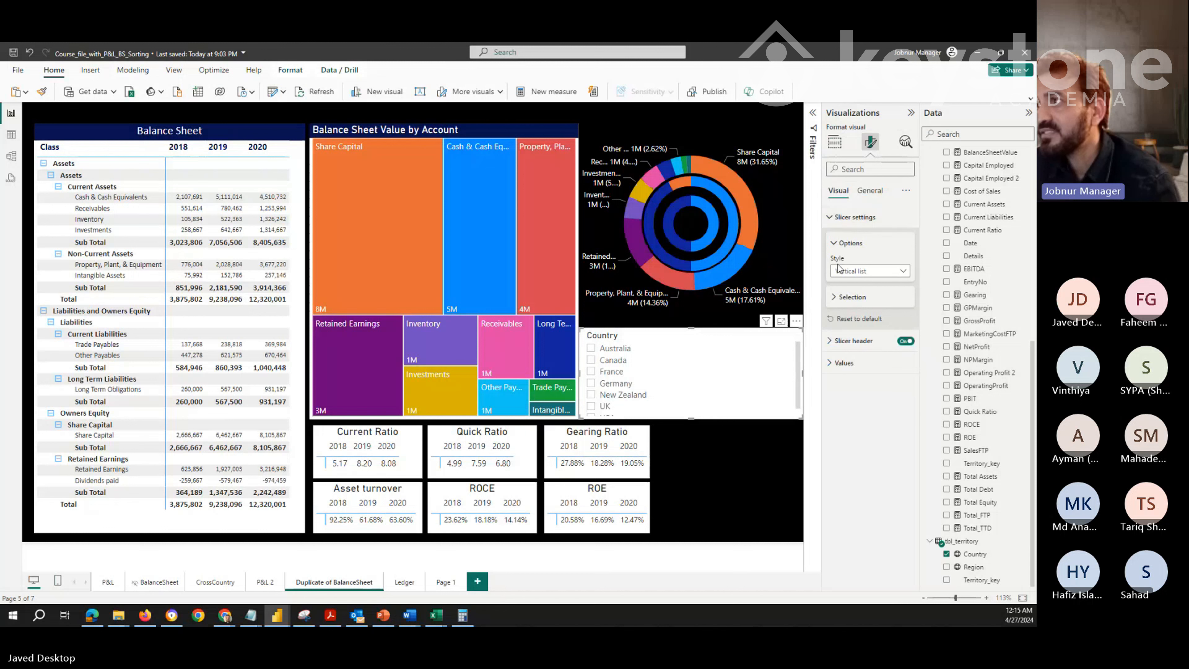
pyautogui.click(881, 271)
pyautogui.click(850, 310)
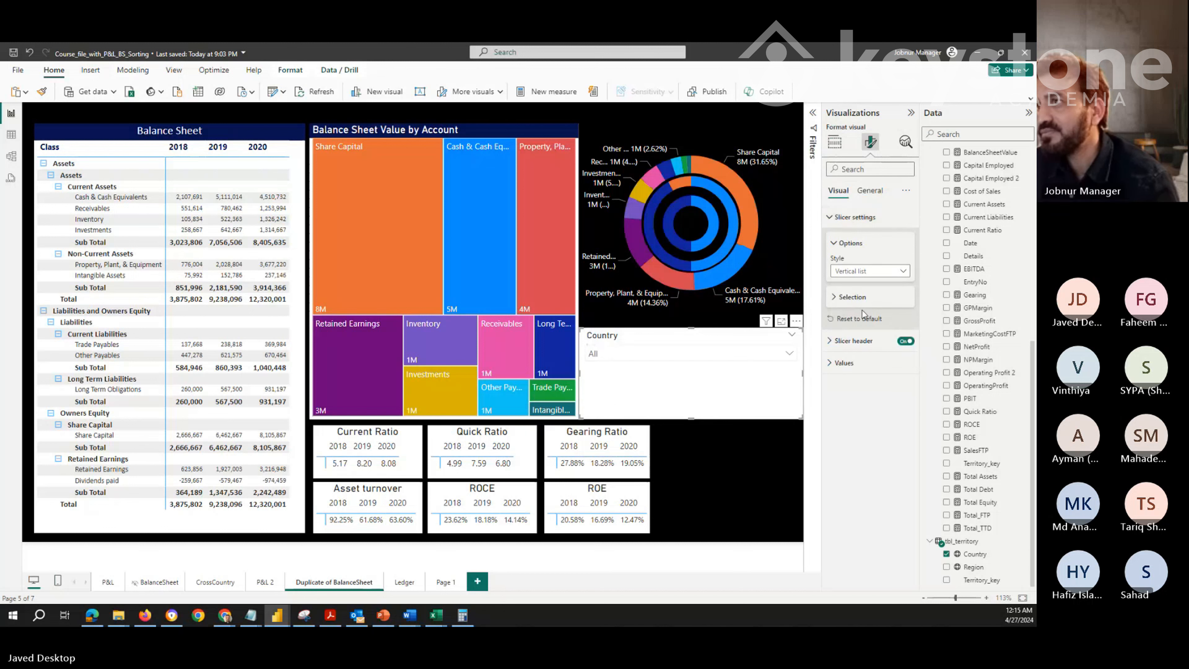
pyautogui.moveTo(802, 417); pyautogui.dragTo(797, 134)
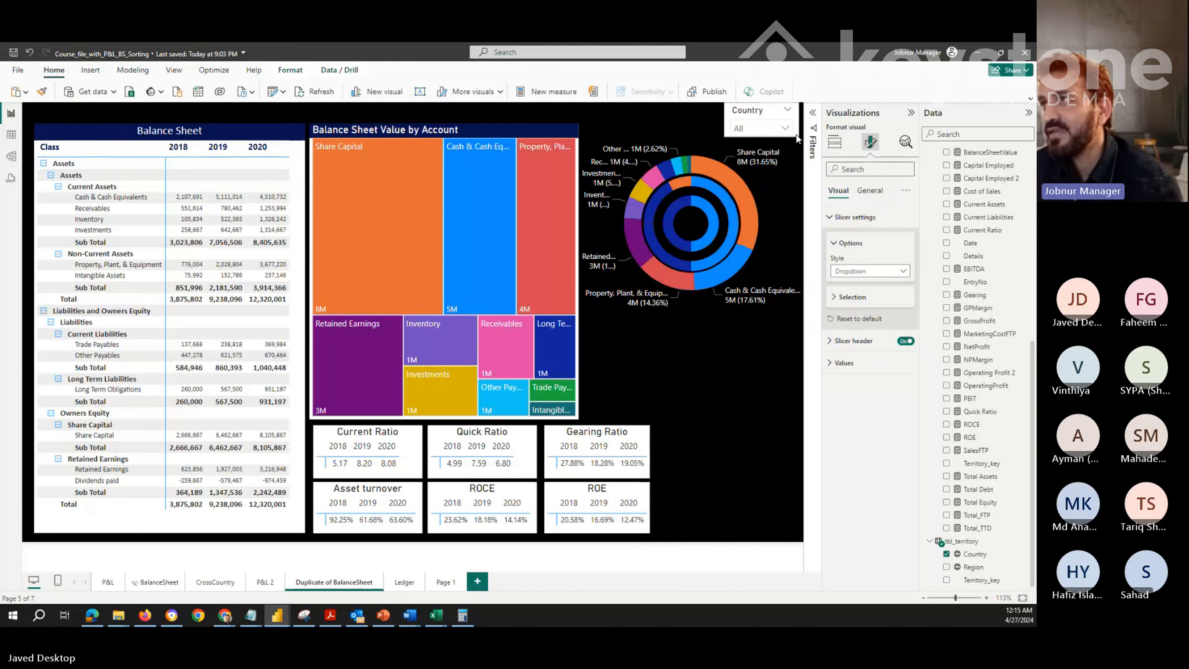
# Filter the report page to USA with the Country slicer
pyautogui.click(789, 127)
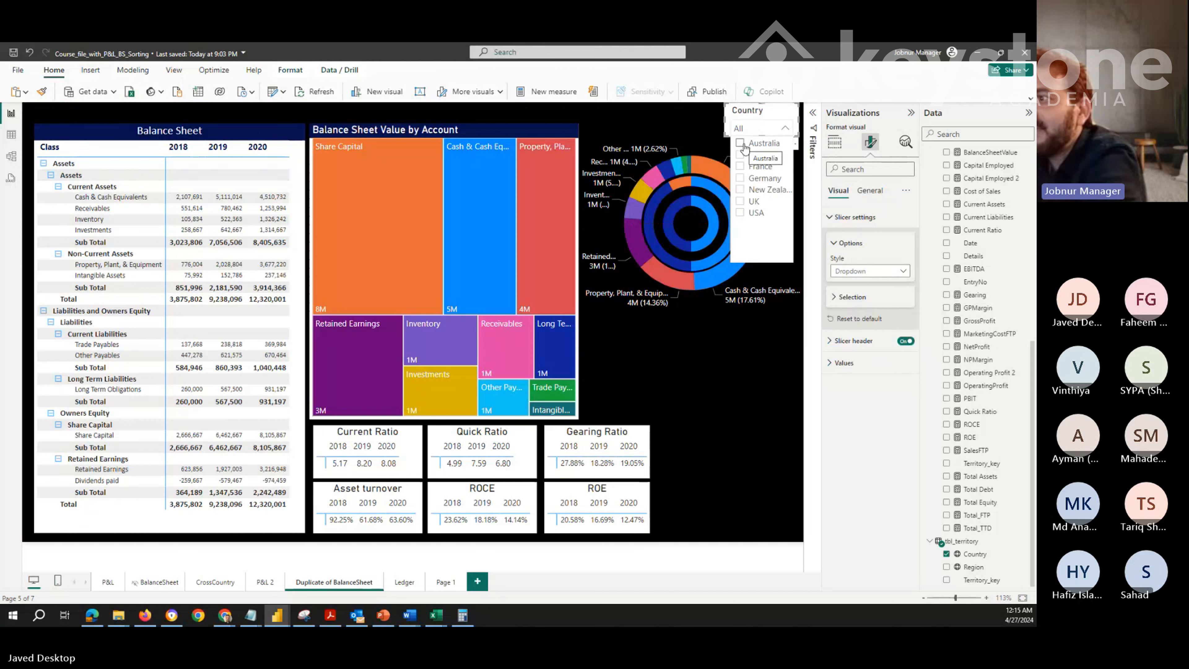
pyautogui.click(740, 213)
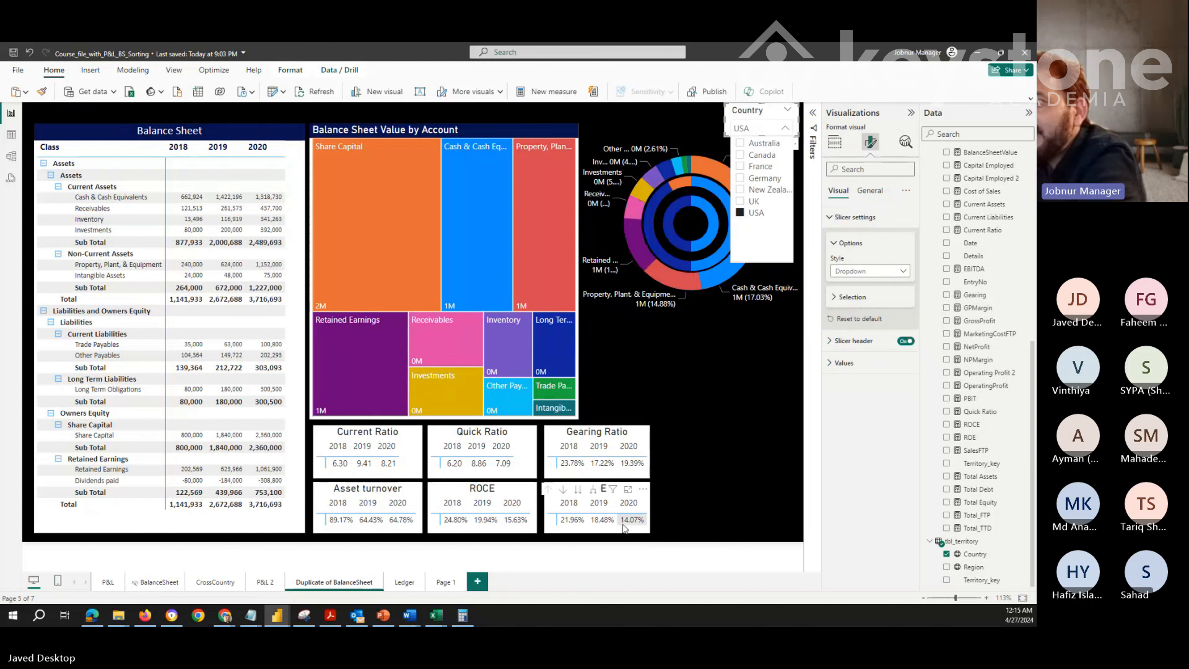
# Filter the duplicated Balance Sheet page to UK and then to New Zealand to compare the ratio figures
pyautogui.click(739, 202)
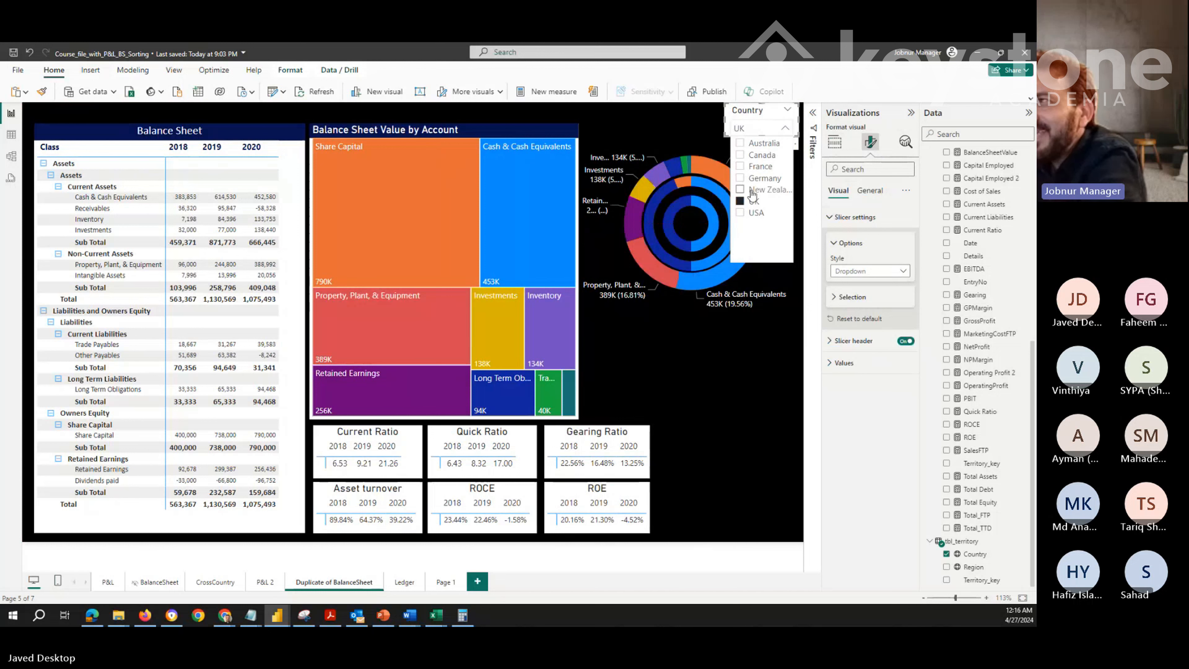
pyautogui.click(741, 193)
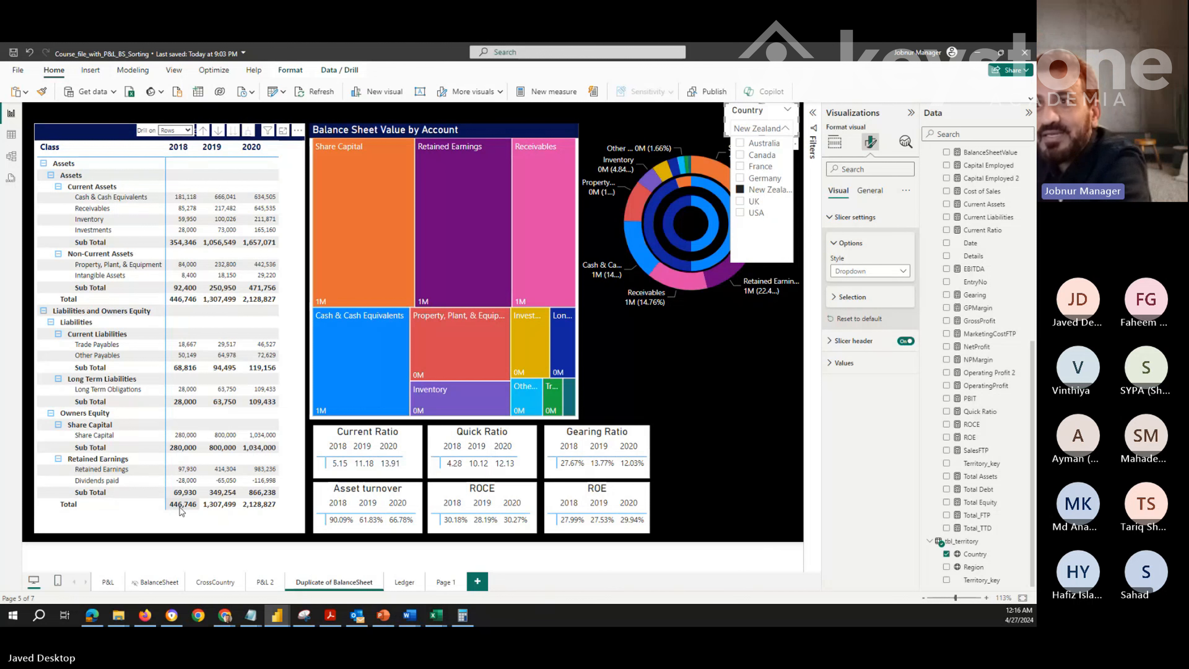
# On the P&L 2 page, filter the visuals to New Zealand and then to USA with the Country slicer
pyautogui.click(260, 586)
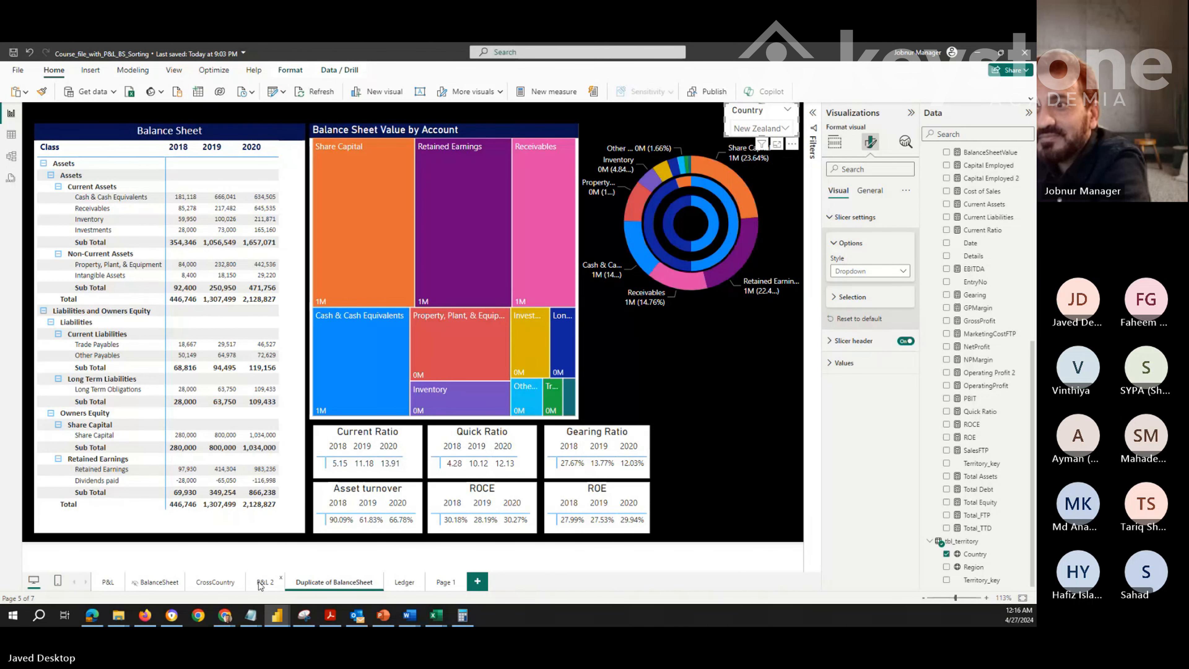
pyautogui.click(261, 582)
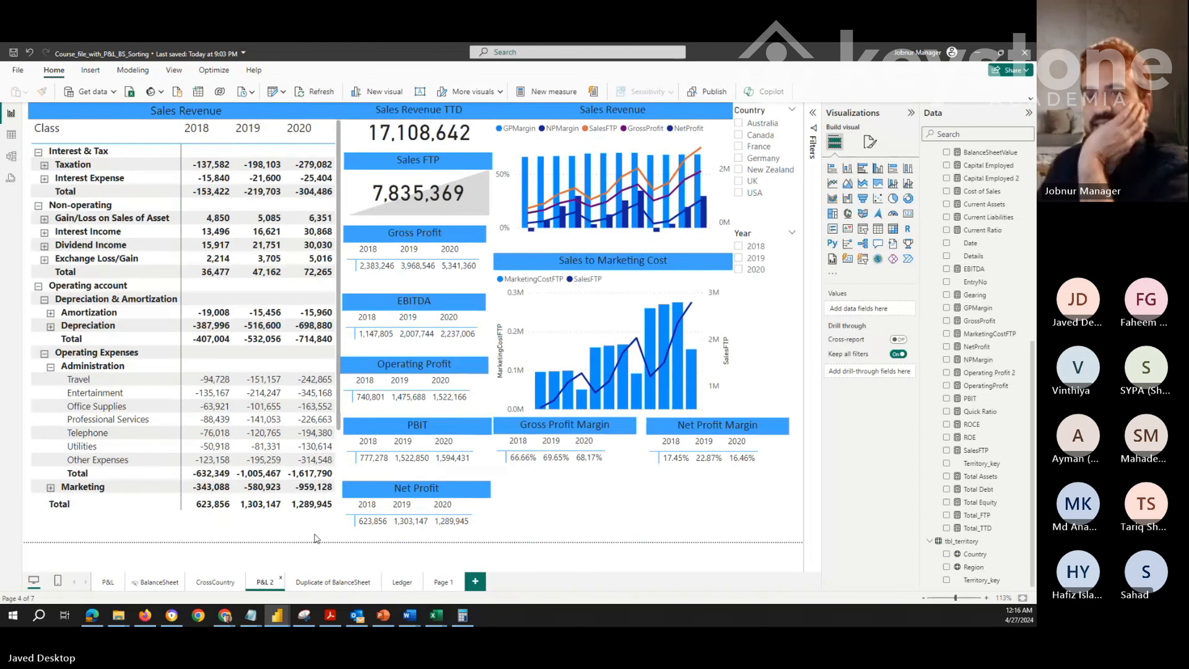
pyautogui.click(740, 171)
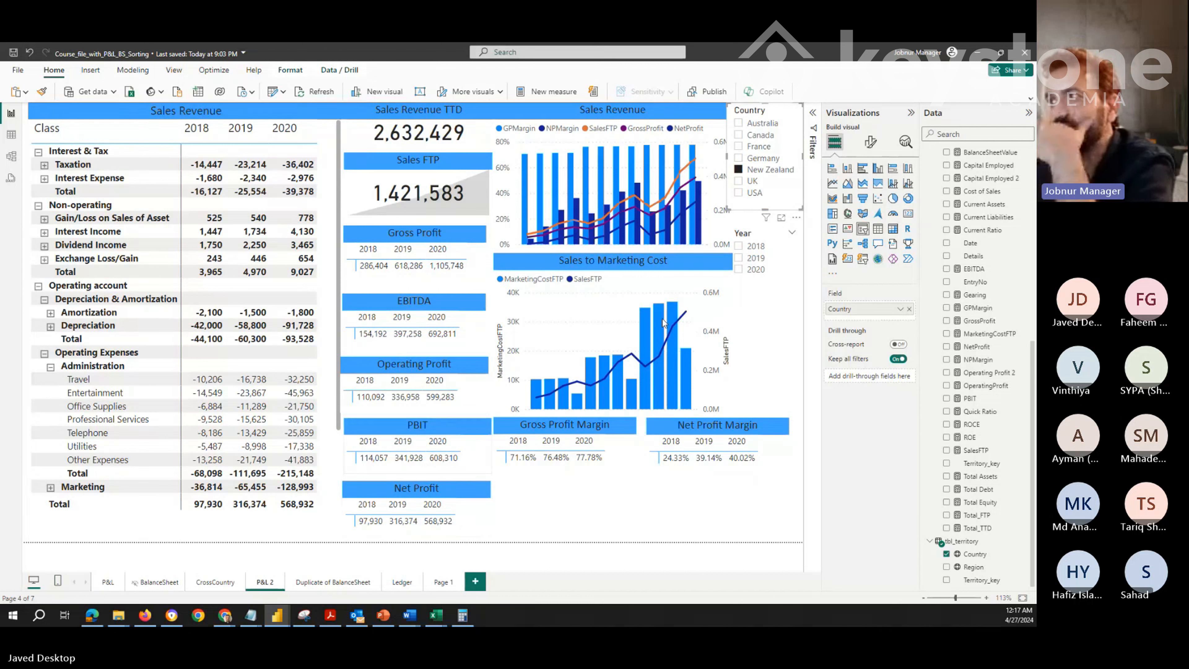
pyautogui.click(742, 193)
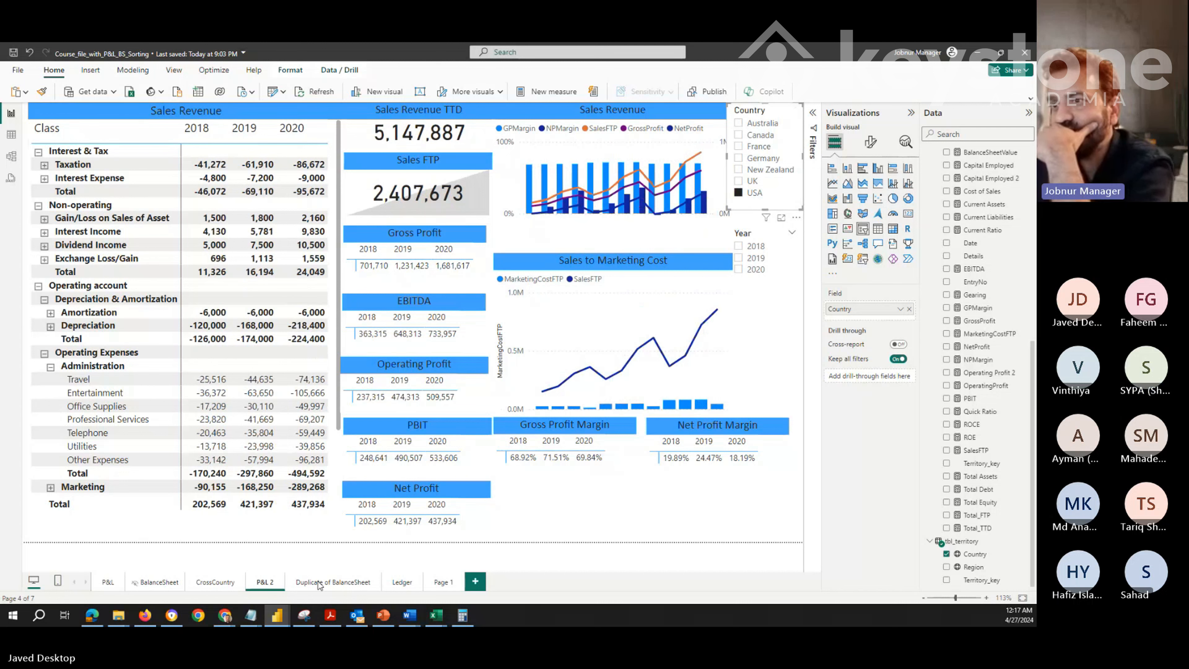
# Return to the Duplicate of BalanceSheet page and set its Country slicer to USA
pyautogui.click(339, 575)
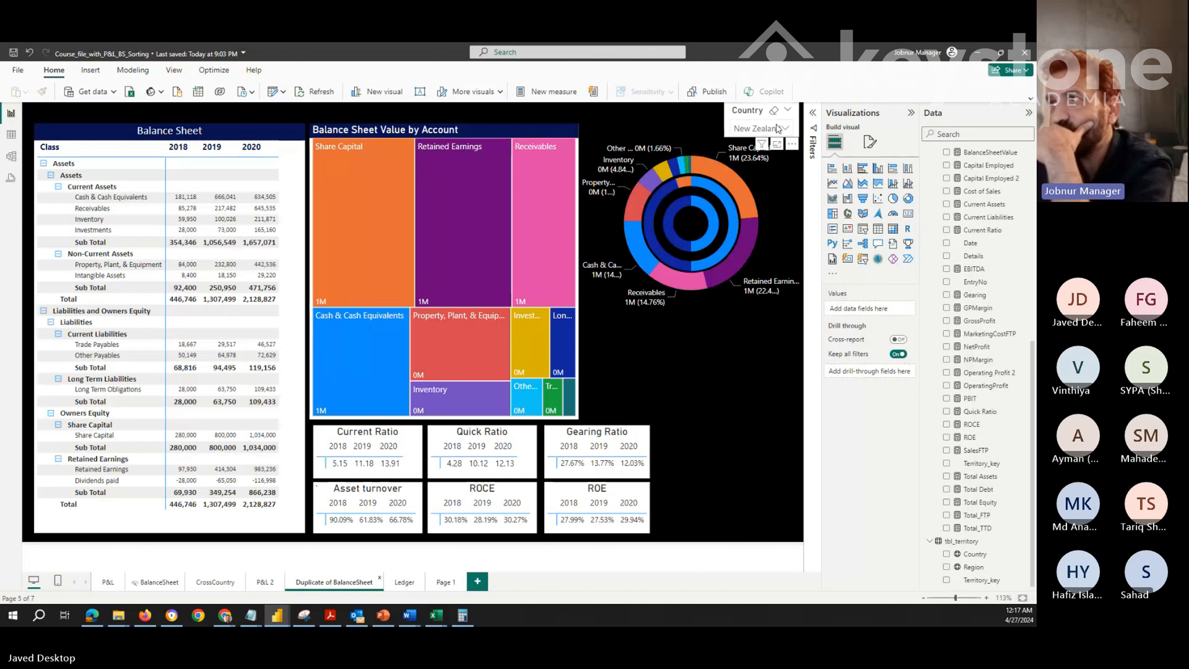
pyautogui.click(777, 129)
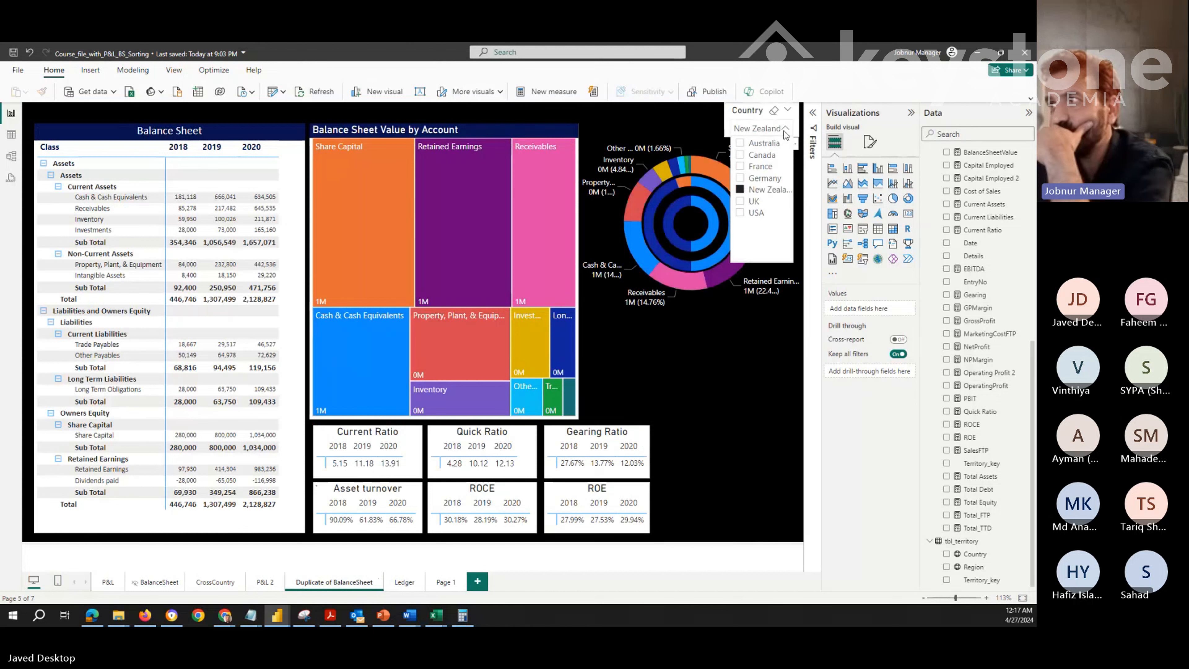
pyautogui.click(740, 214)
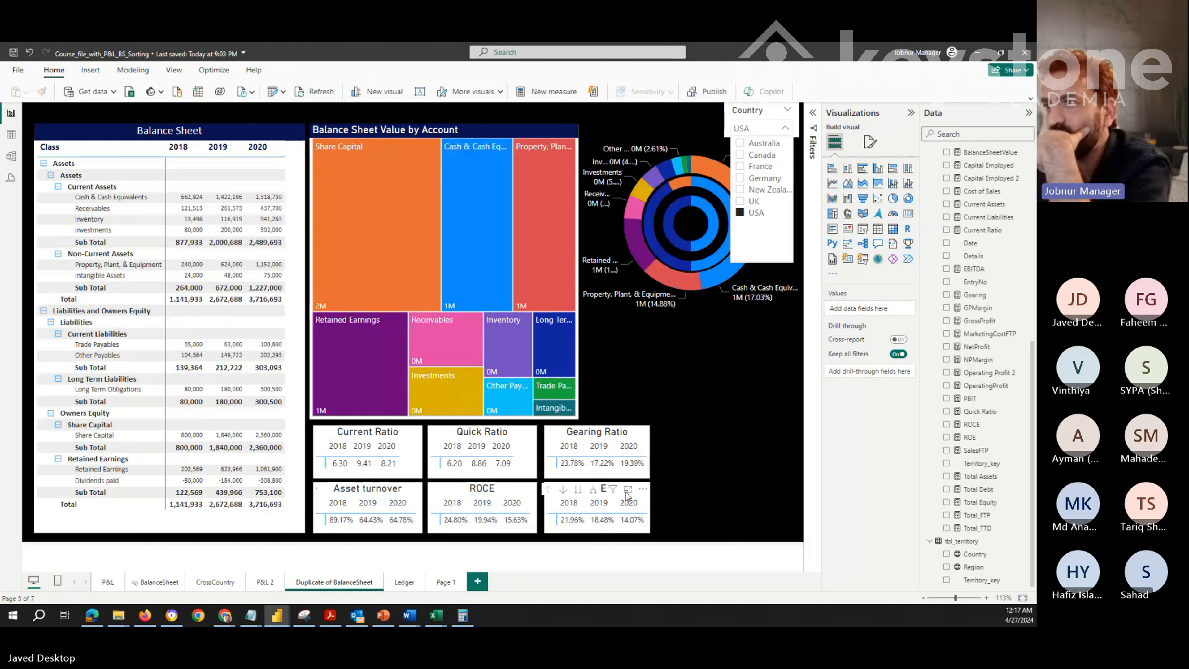
# Duplicate the ROE matrix and place the copy beside the original, aligned with the lower row of ratio visuals
pyautogui.click(623, 533)
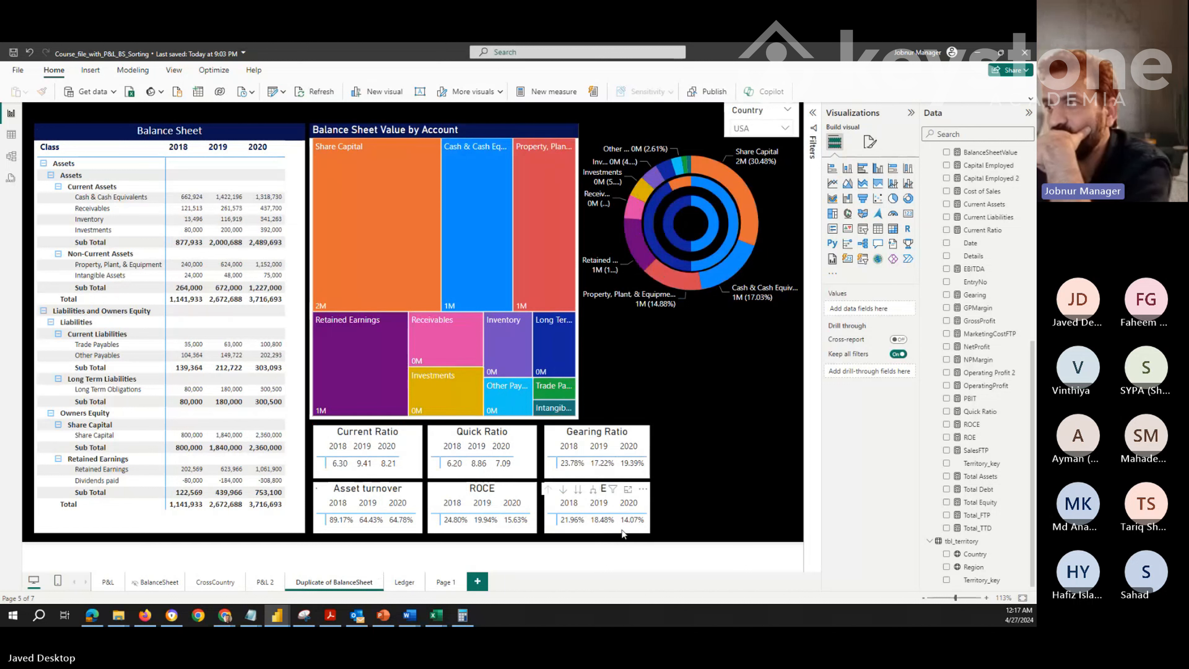
pyautogui.click(623, 533)
pyautogui.rightClick(623, 533)
pyautogui.moveTo(679, 523)
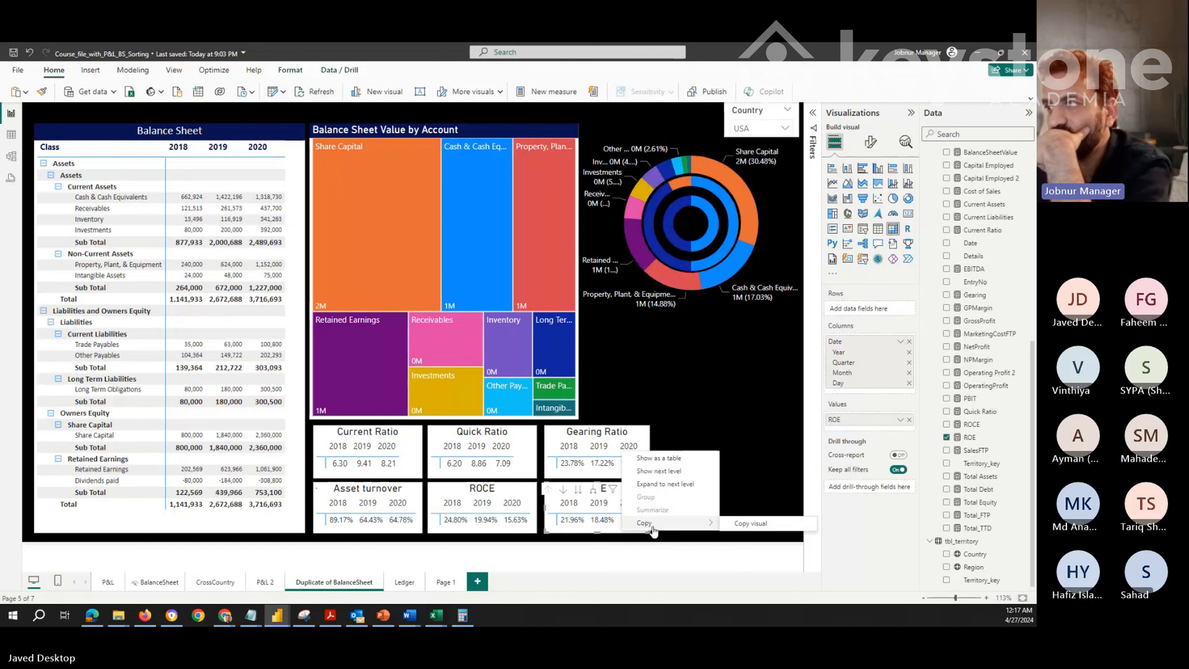
pyautogui.click(730, 530)
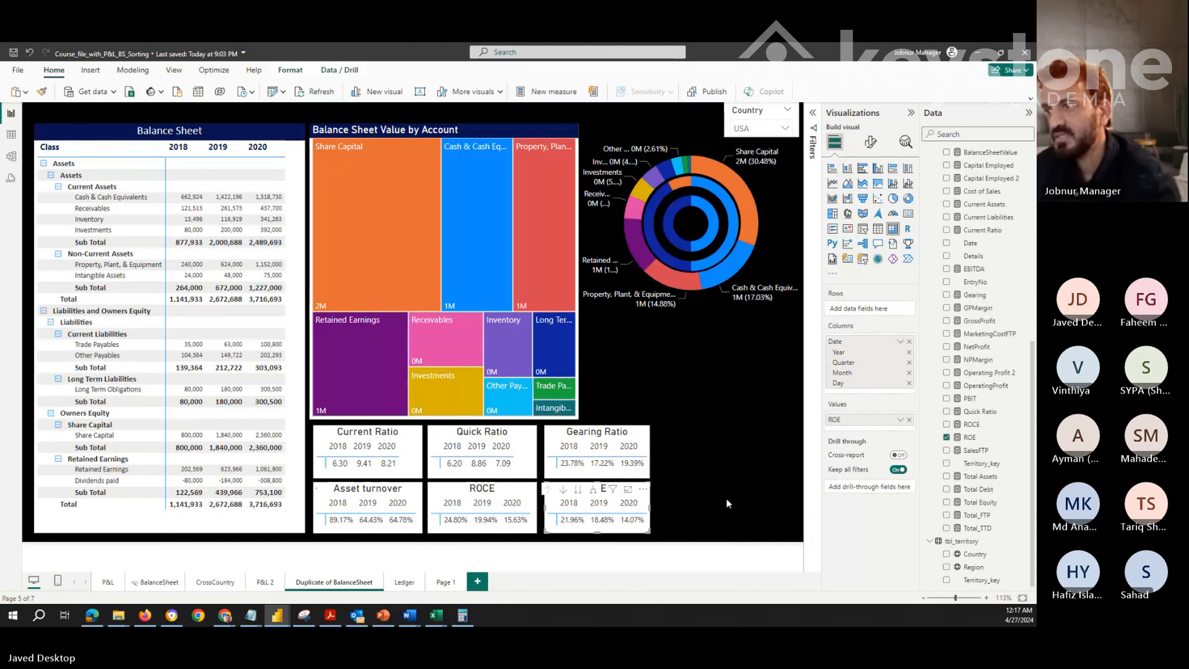
pyautogui.click(726, 499)
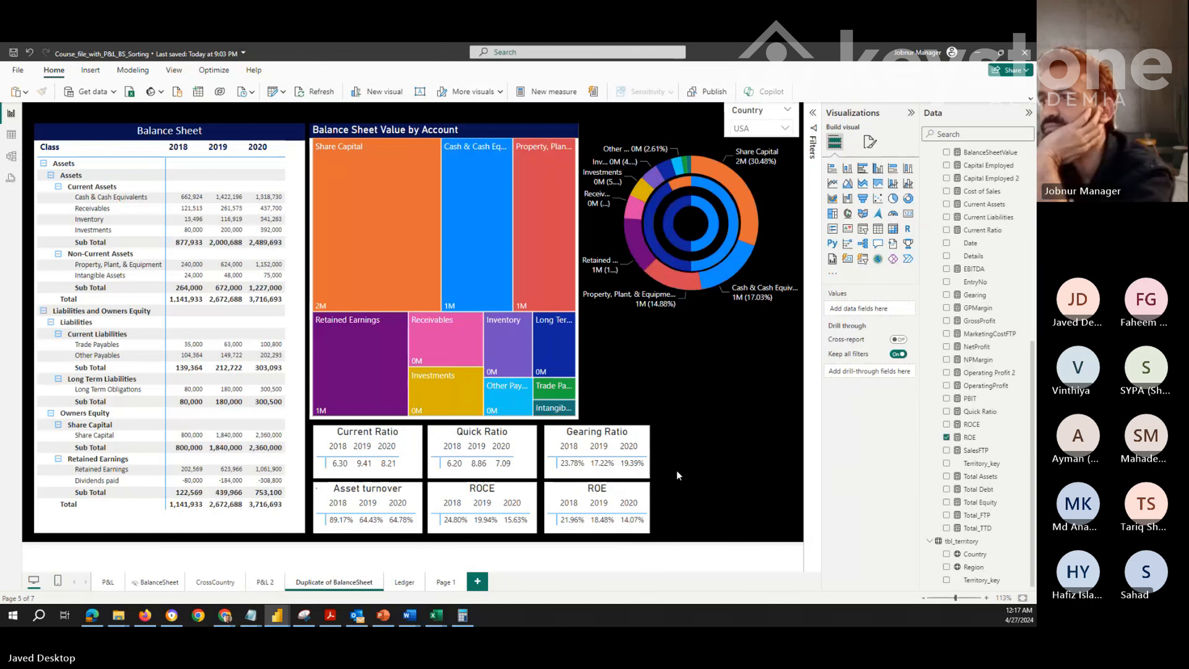
pyautogui.hotkey('ctrl', 'v')
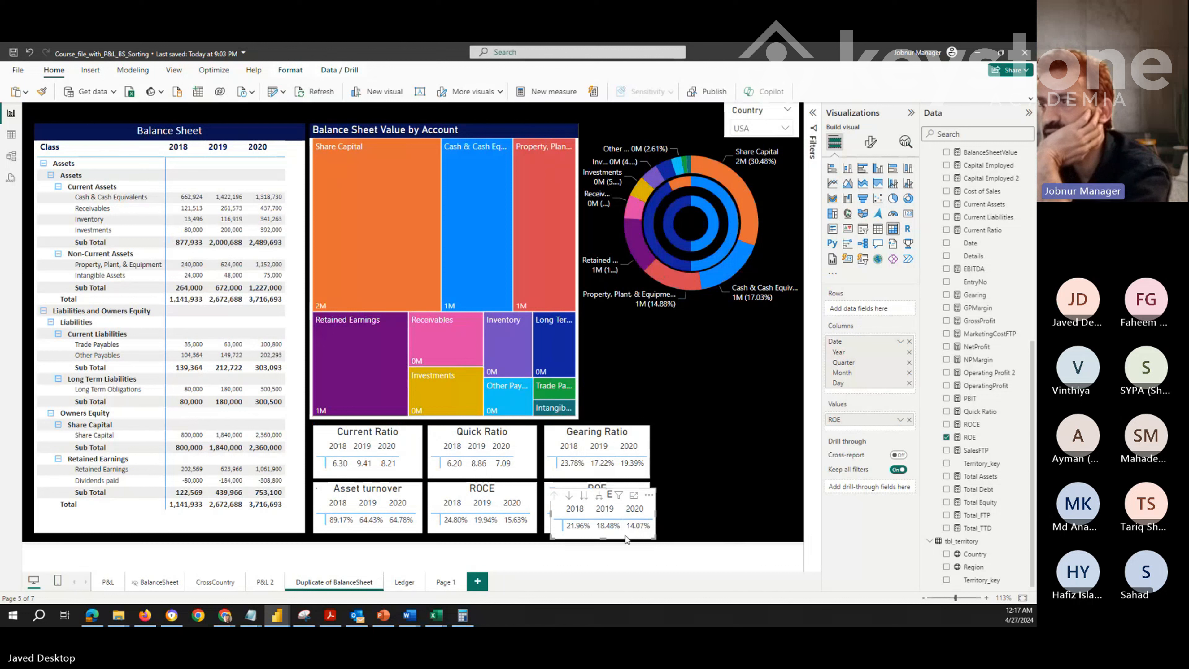
pyautogui.moveTo(627, 534); pyautogui.dragTo(733, 533)
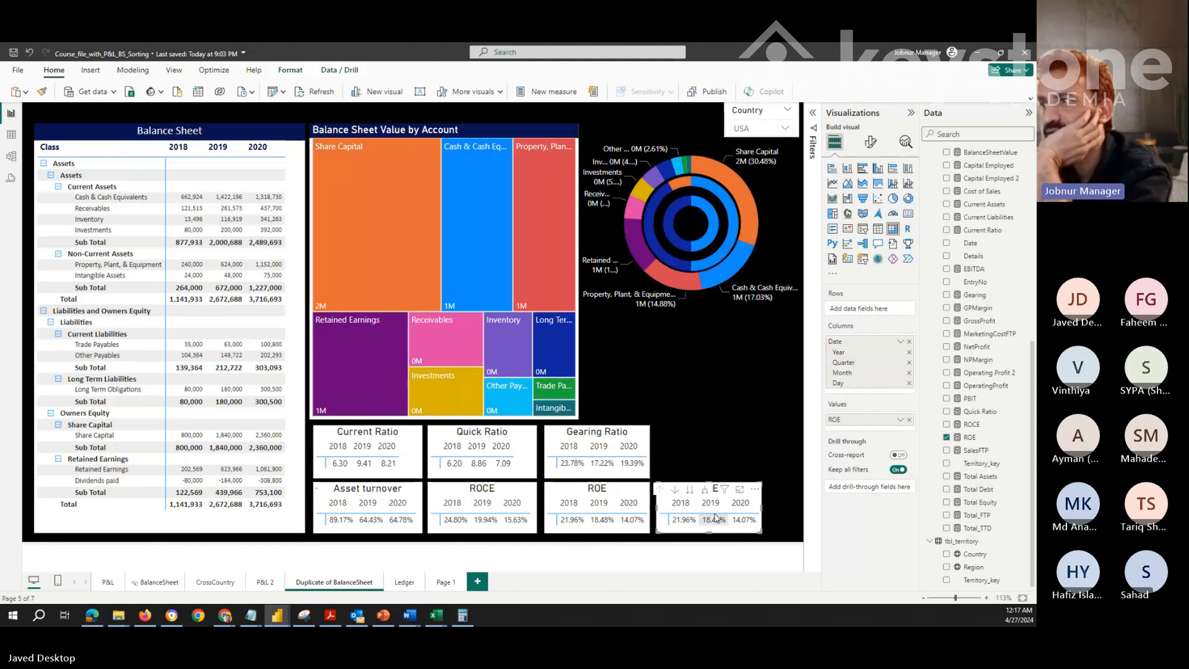
# Change the title text of the copied ROE matrix to Net Profit
pyautogui.click(870, 143)
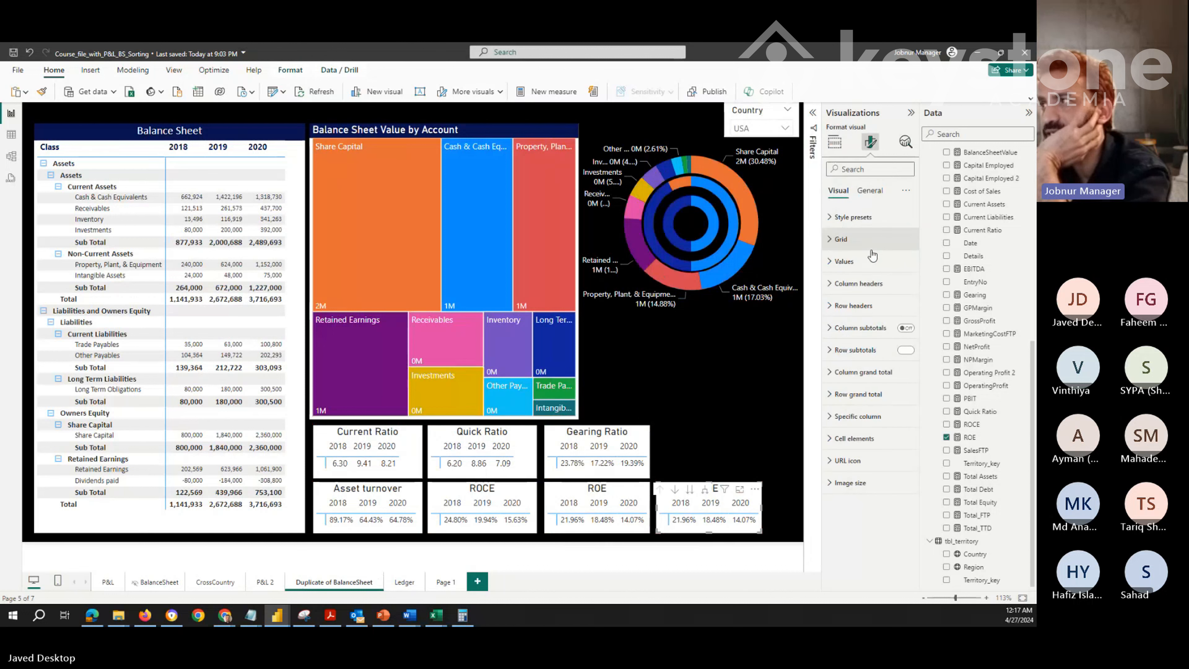
pyautogui.click(870, 190)
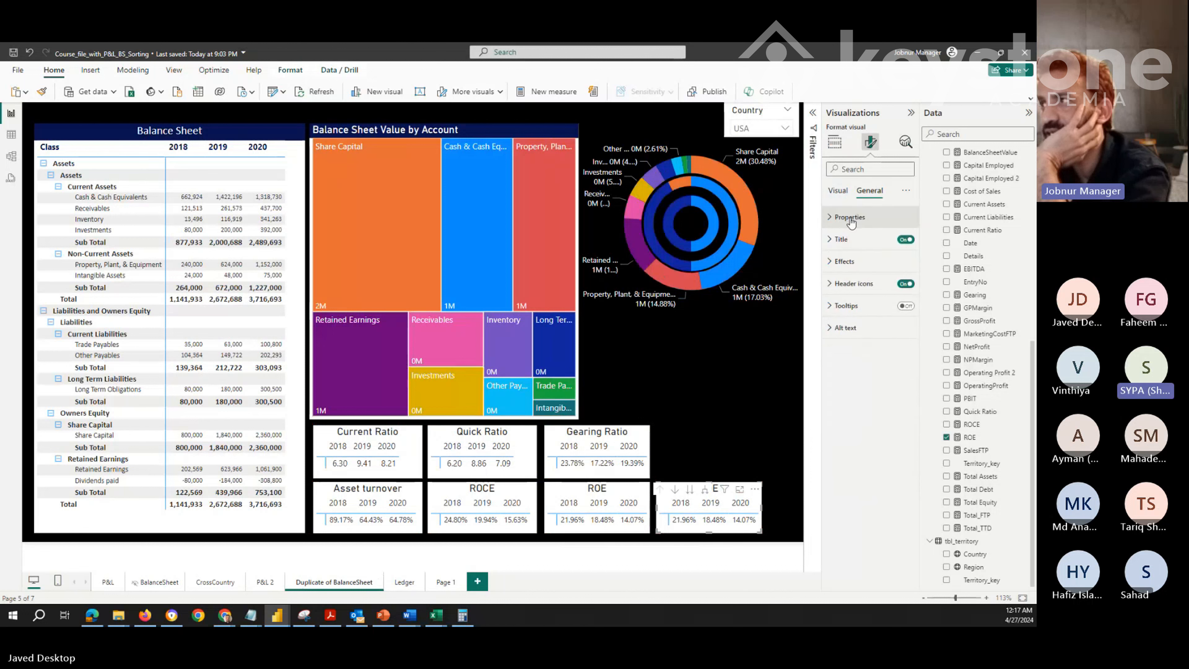
pyautogui.click(833, 240)
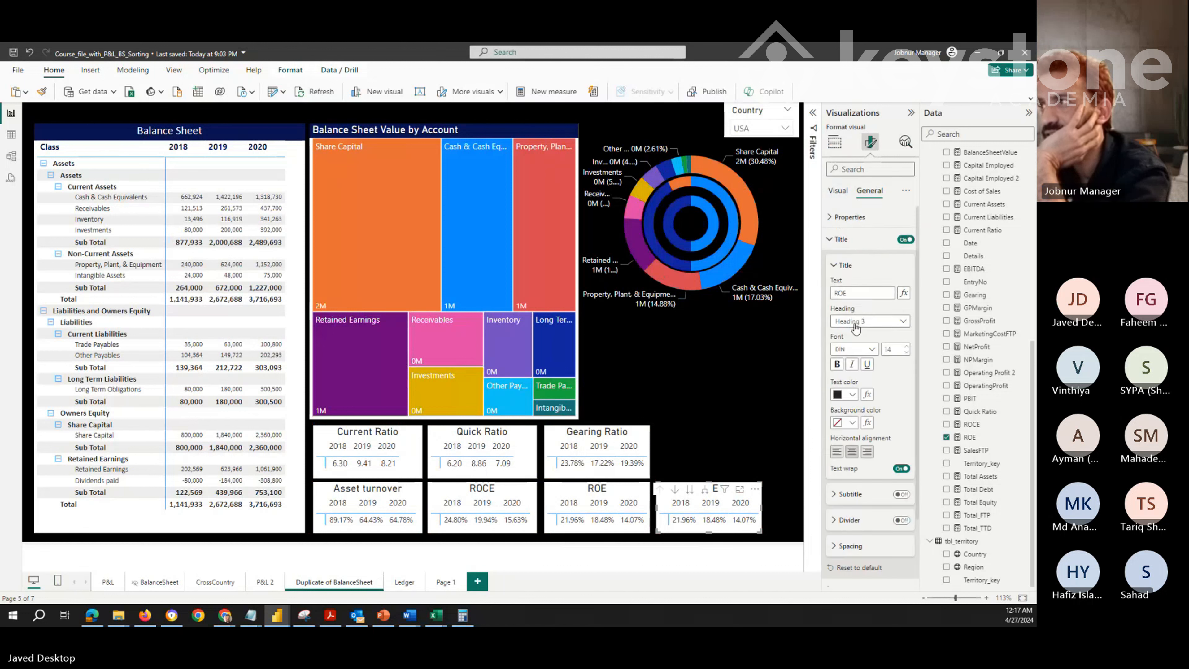
pyautogui.write('N')
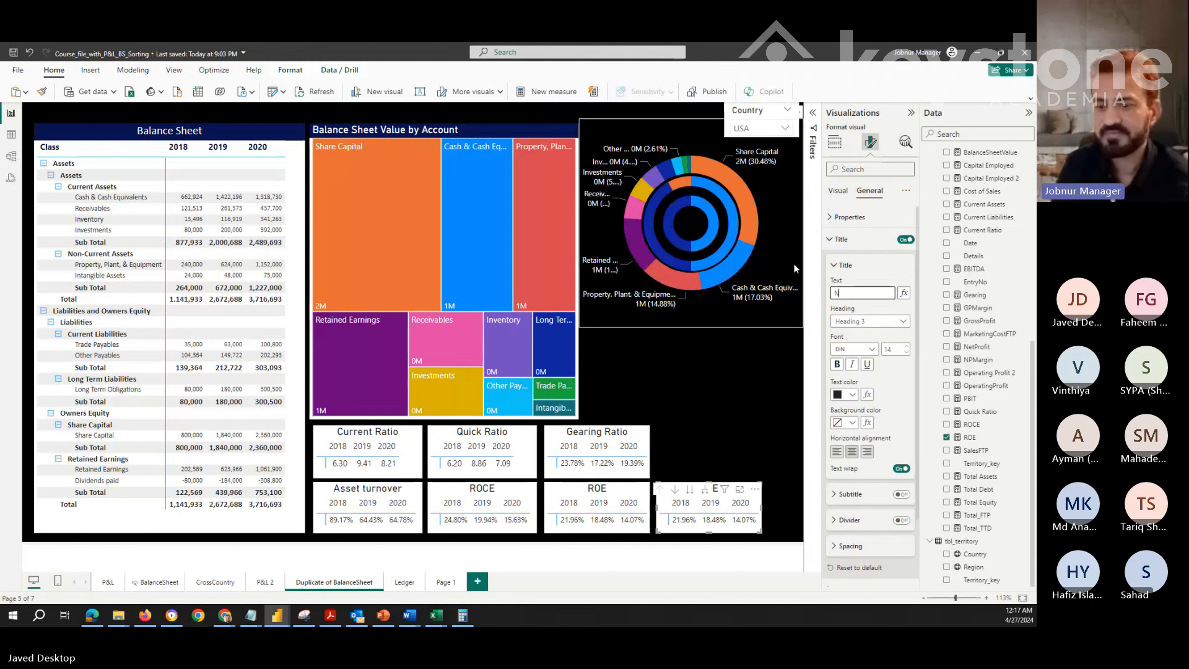
pyautogui.write('et Profit')
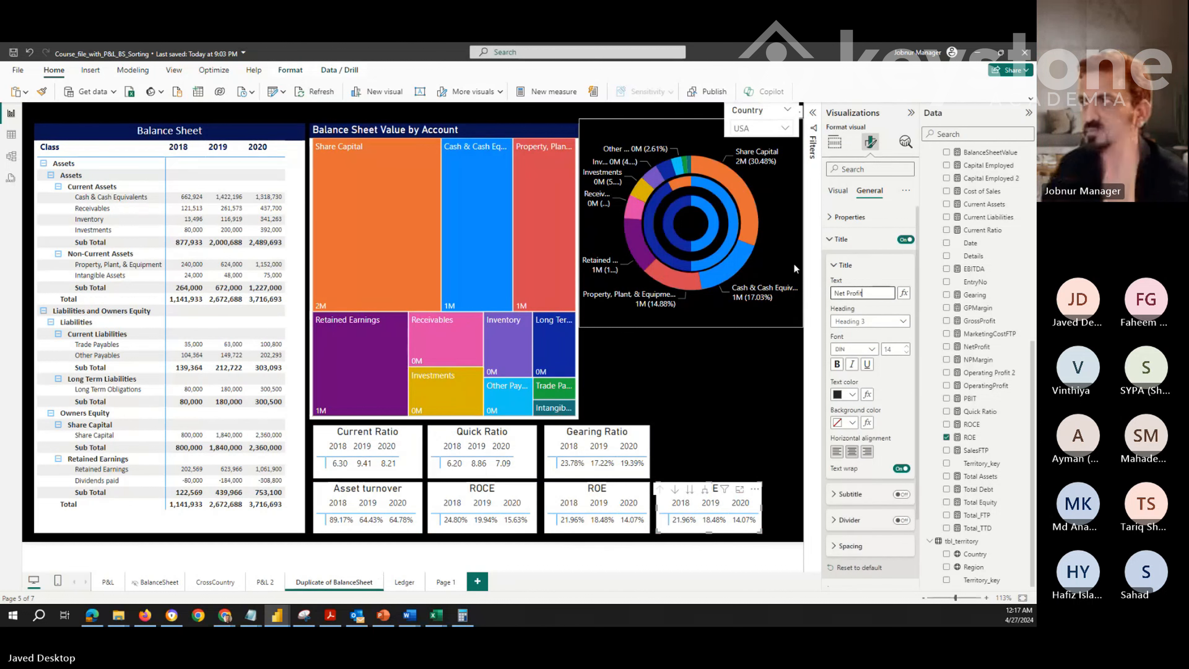
pyautogui.click(833, 190)
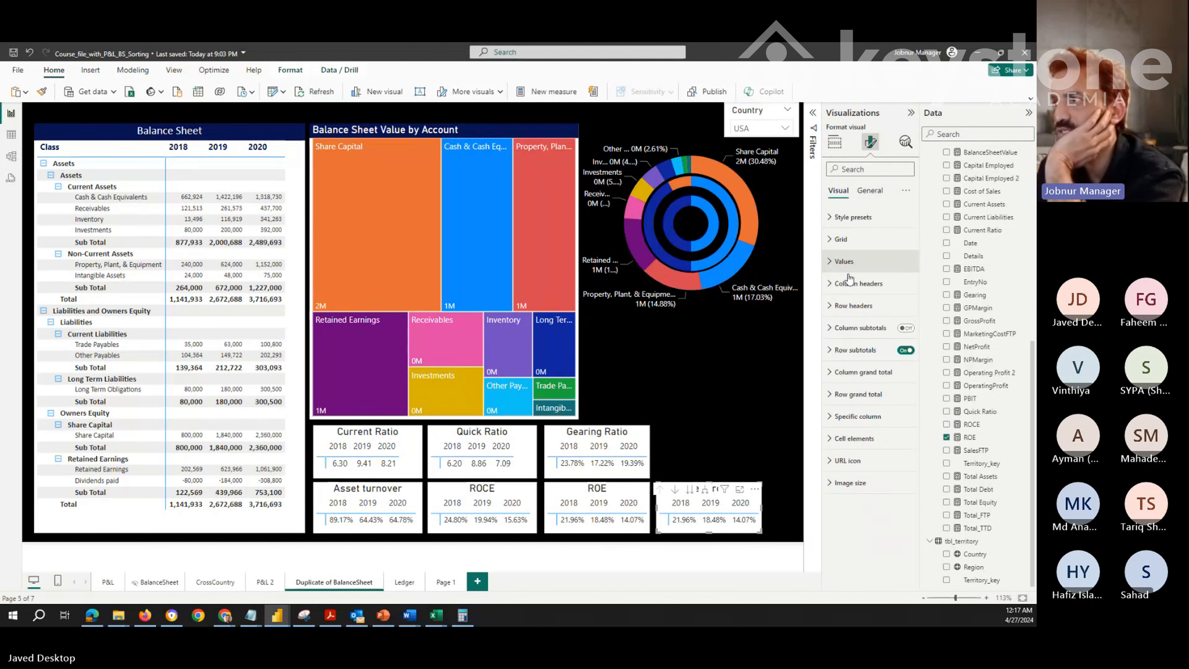
# Replace ROE with the NetProfit measure in the copied matrix's values and widen the visual to fit all three years
pyautogui.click(834, 141)
pyautogui.click(910, 423)
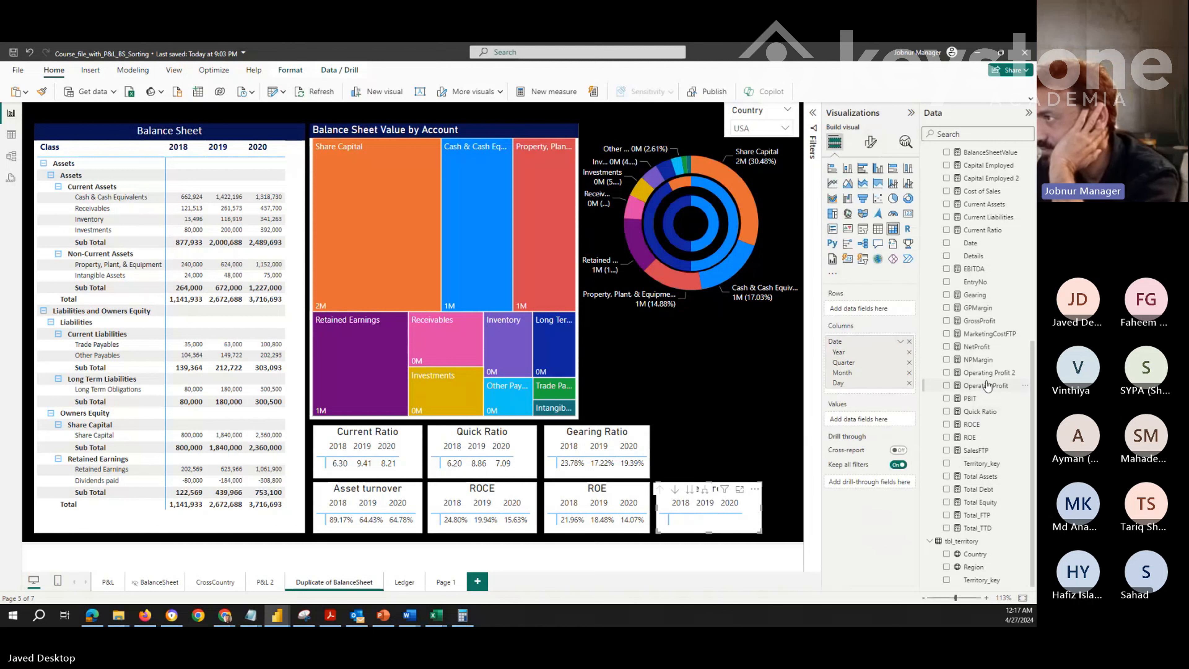
pyautogui.moveTo(988, 350); pyautogui.dragTo(884, 420)
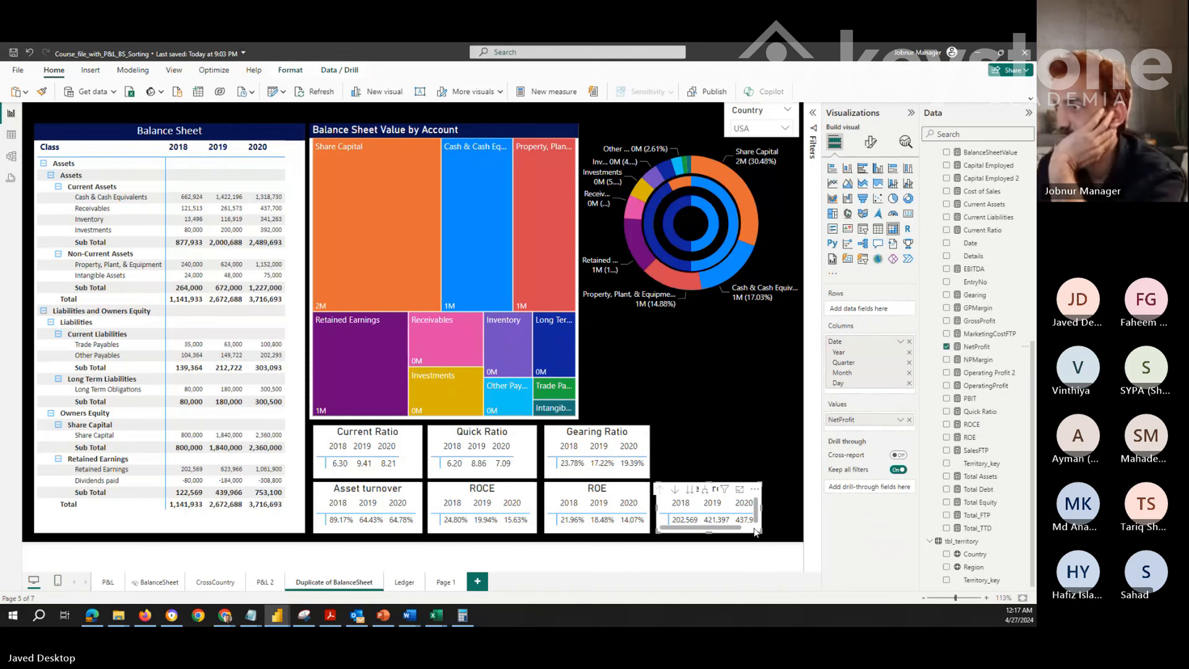
pyautogui.moveTo(761, 532); pyautogui.dragTo(786, 531)
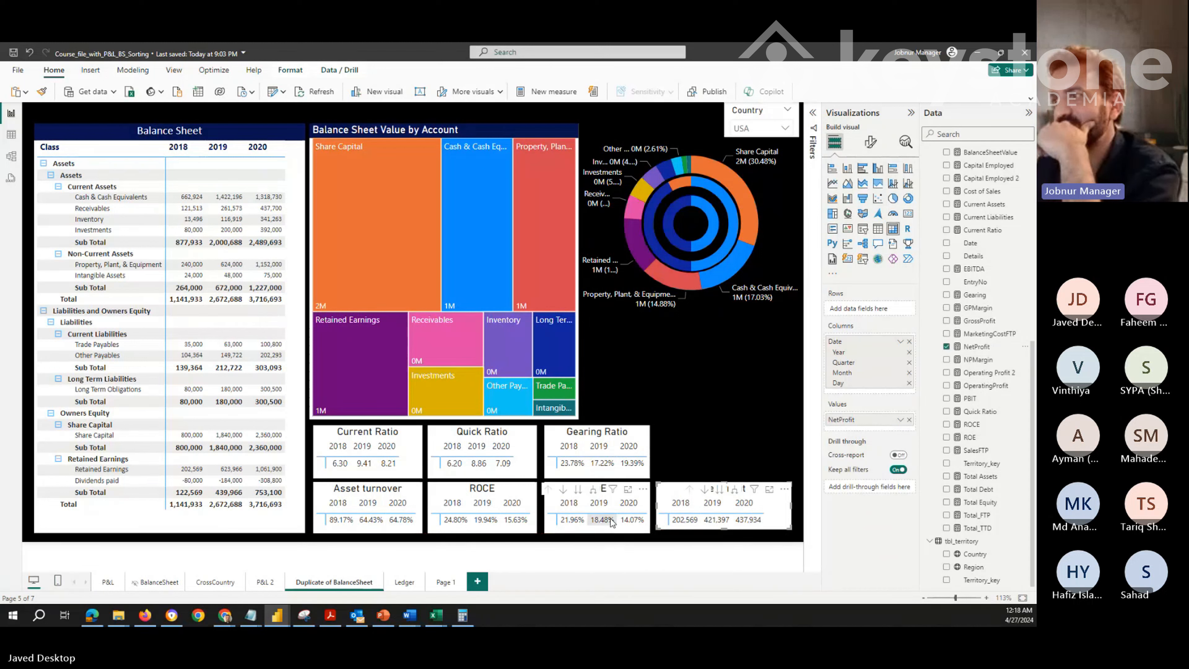
pyautogui.click(749, 421)
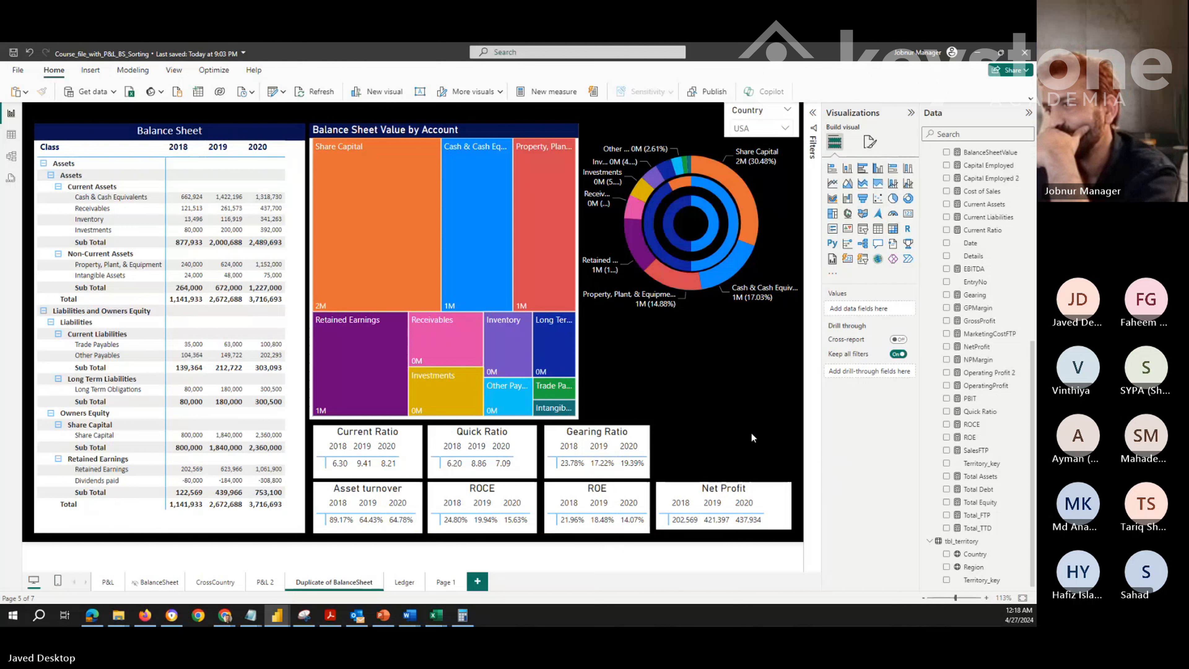
# Filter the balance sheet report by UK, Germany and France in turn, and clear the country filter
pyautogui.click(775, 129)
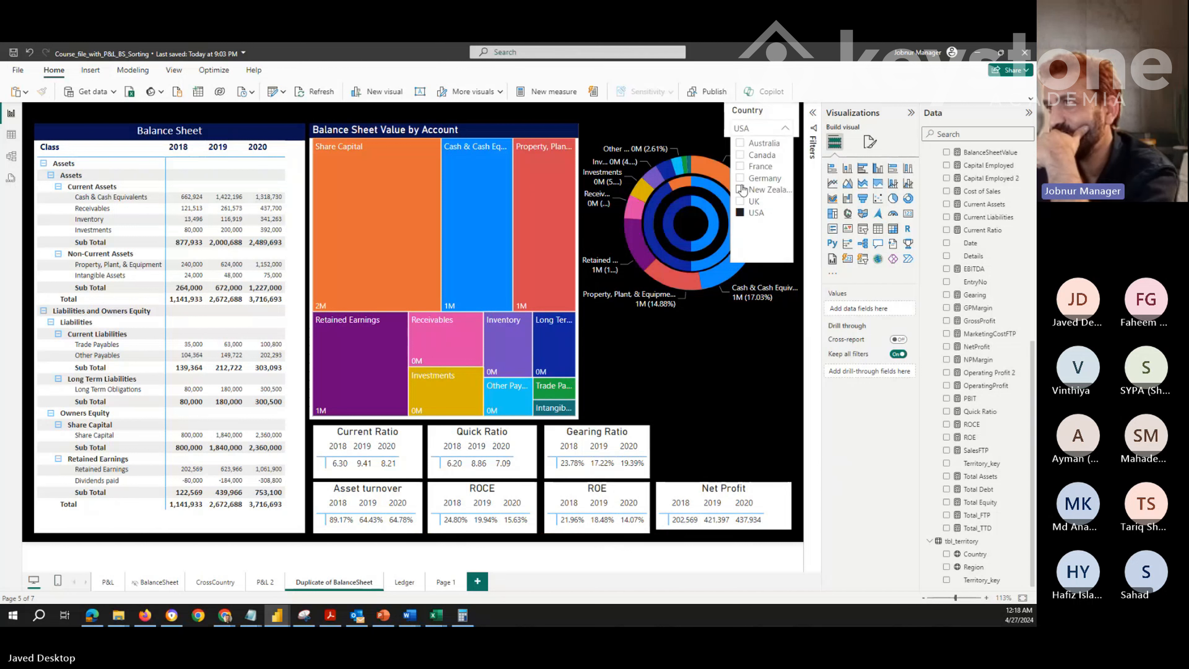
pyautogui.click(740, 201)
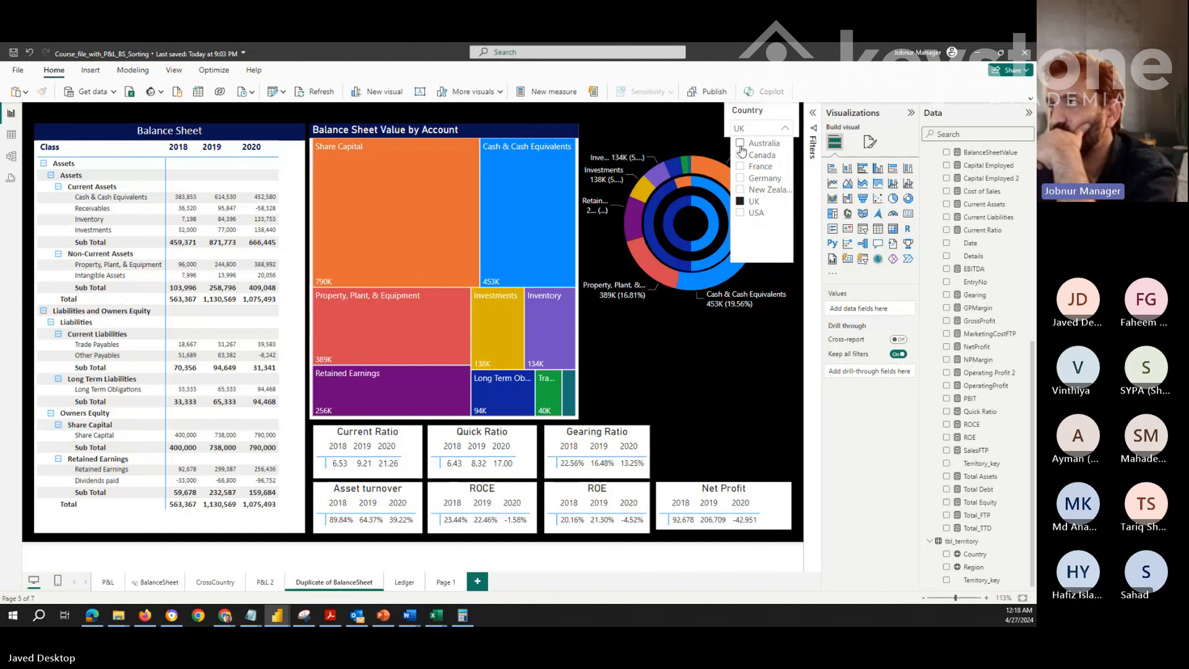
pyautogui.click(742, 180)
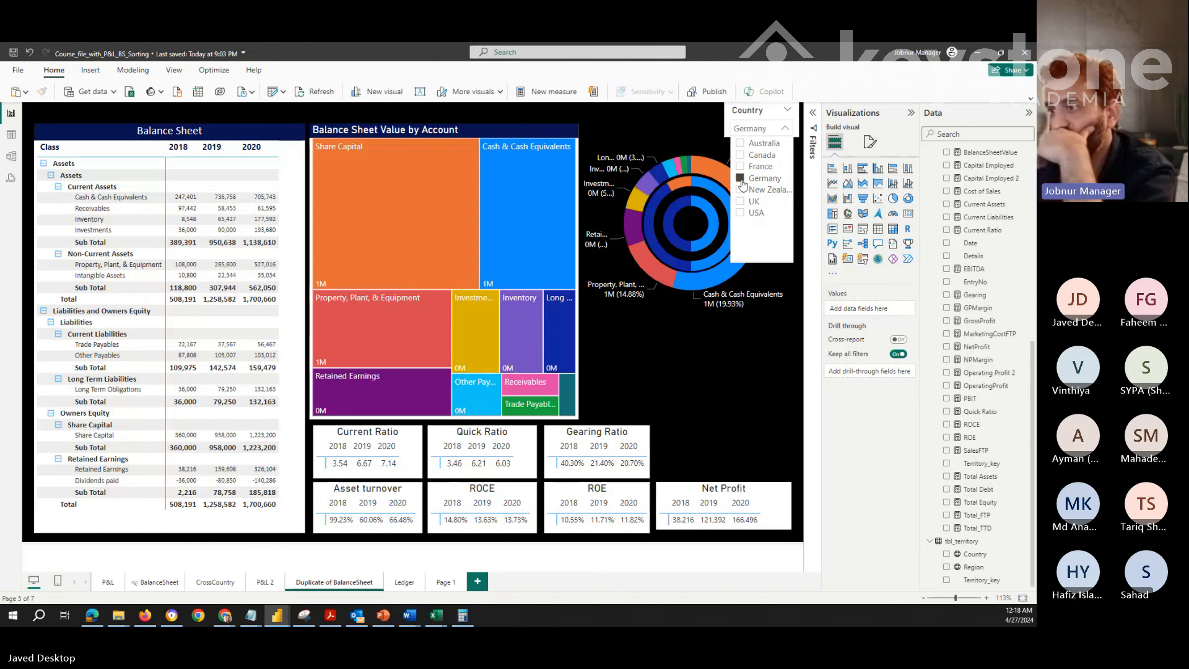
pyautogui.click(743, 167)
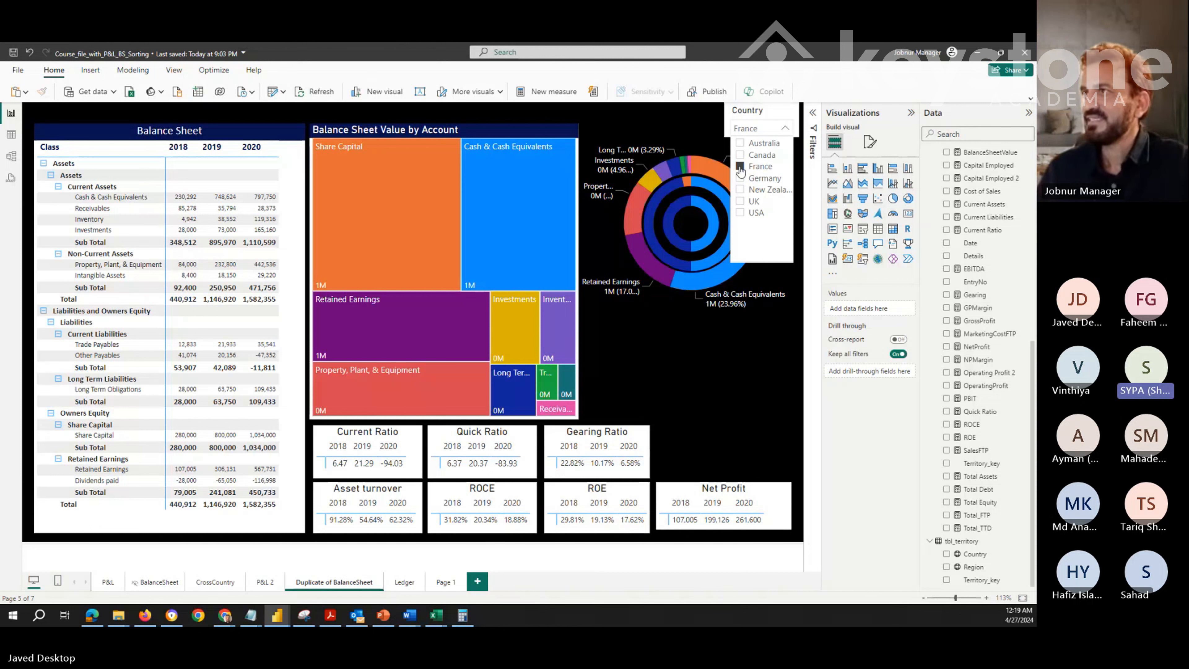
pyautogui.click(739, 167)
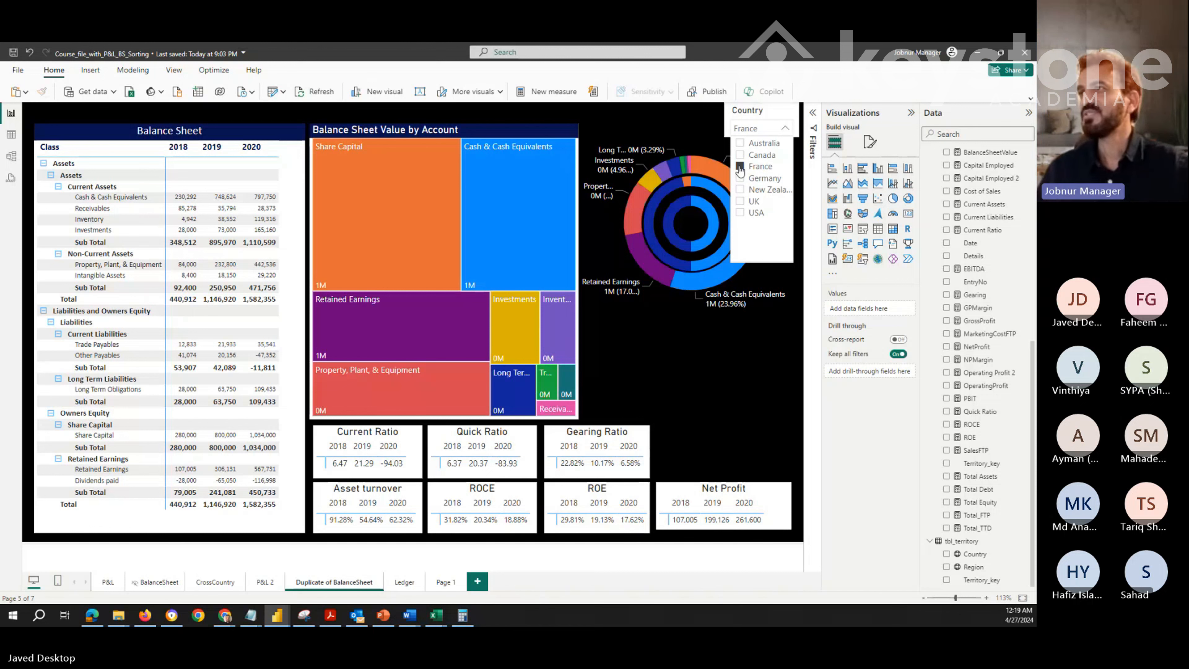
pyautogui.click(774, 131)
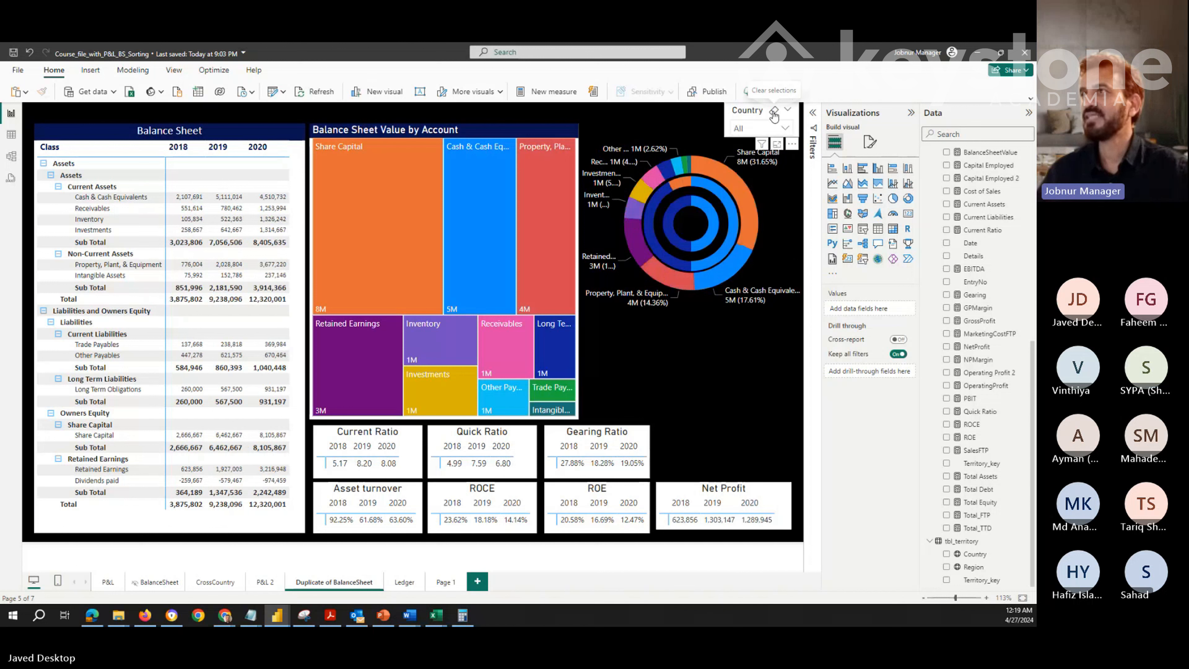
# Check the balance sheet ratios for UK only, and reset the country filter to all countries
pyautogui.click(785, 128)
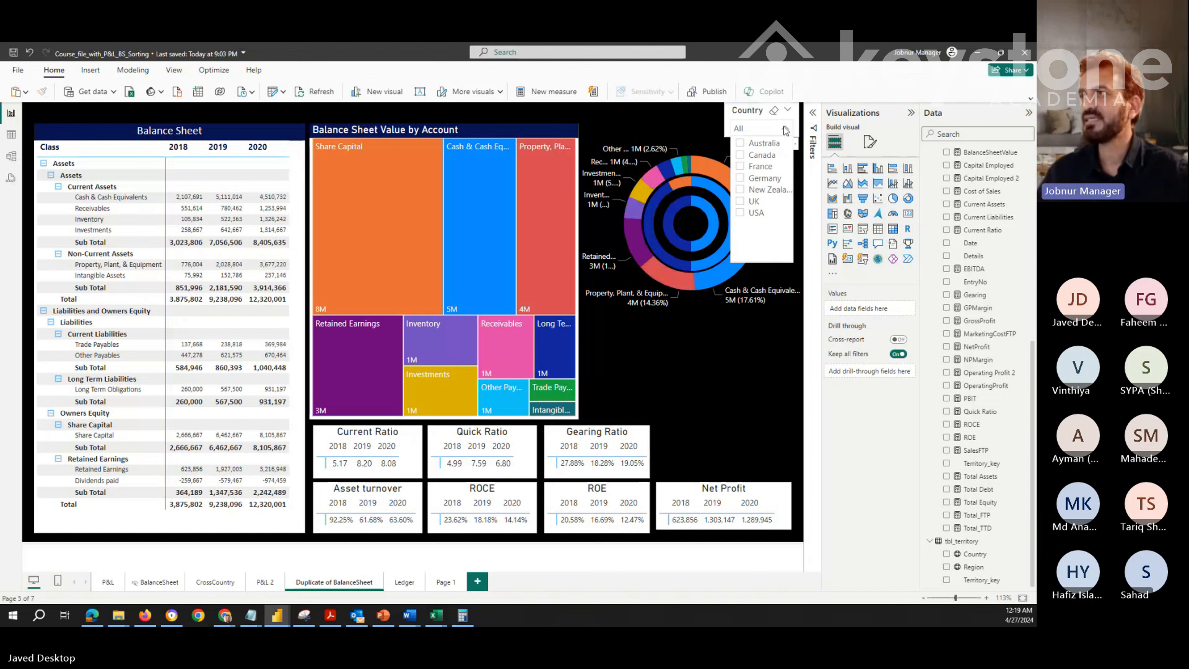
pyautogui.click(740, 203)
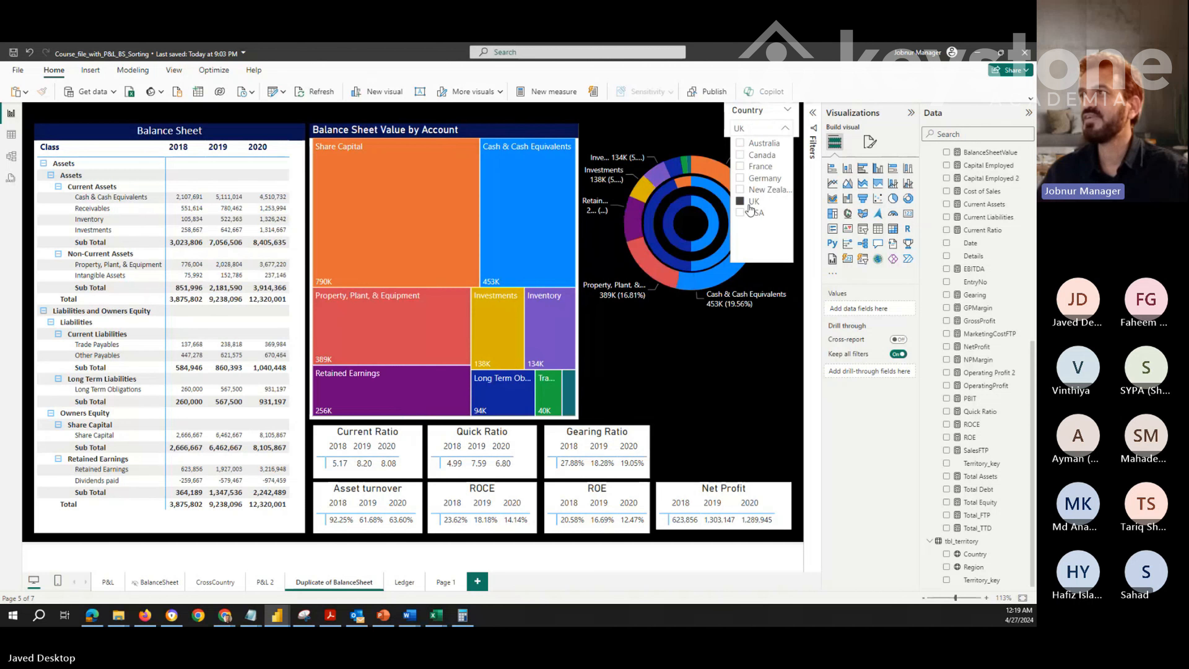
pyautogui.click(785, 128)
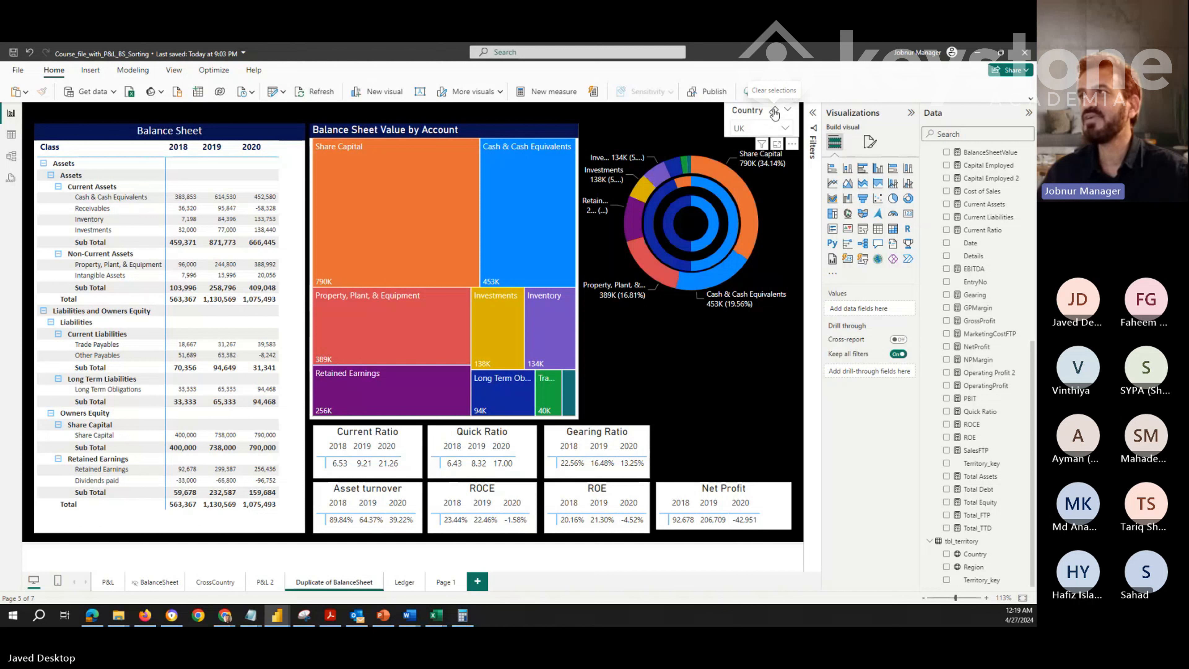
pyautogui.click(774, 112)
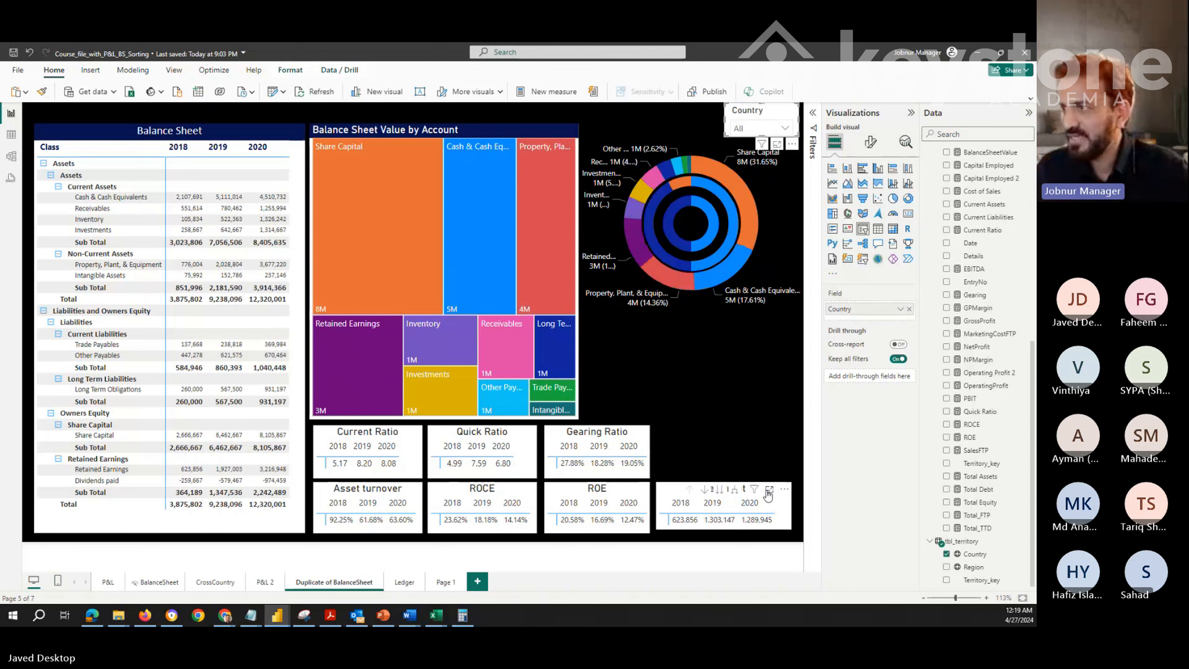
# Remove the Net Profit visual from the Duplicate of BalanceSheet page
pyautogui.click(784, 491)
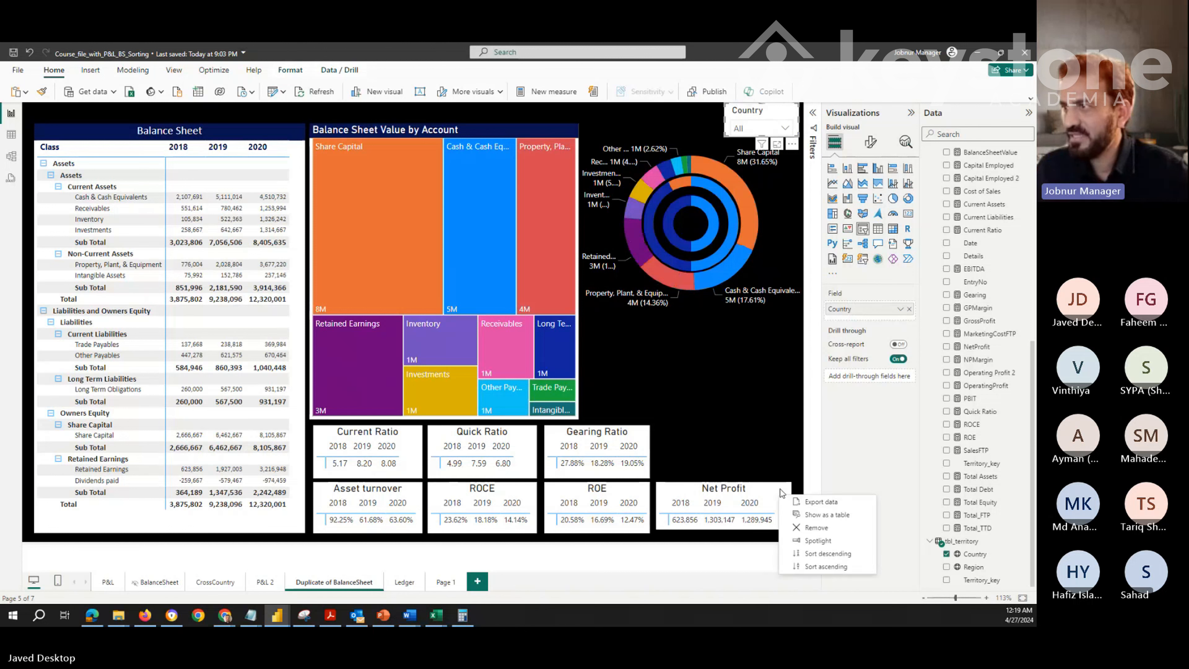
pyautogui.click(798, 534)
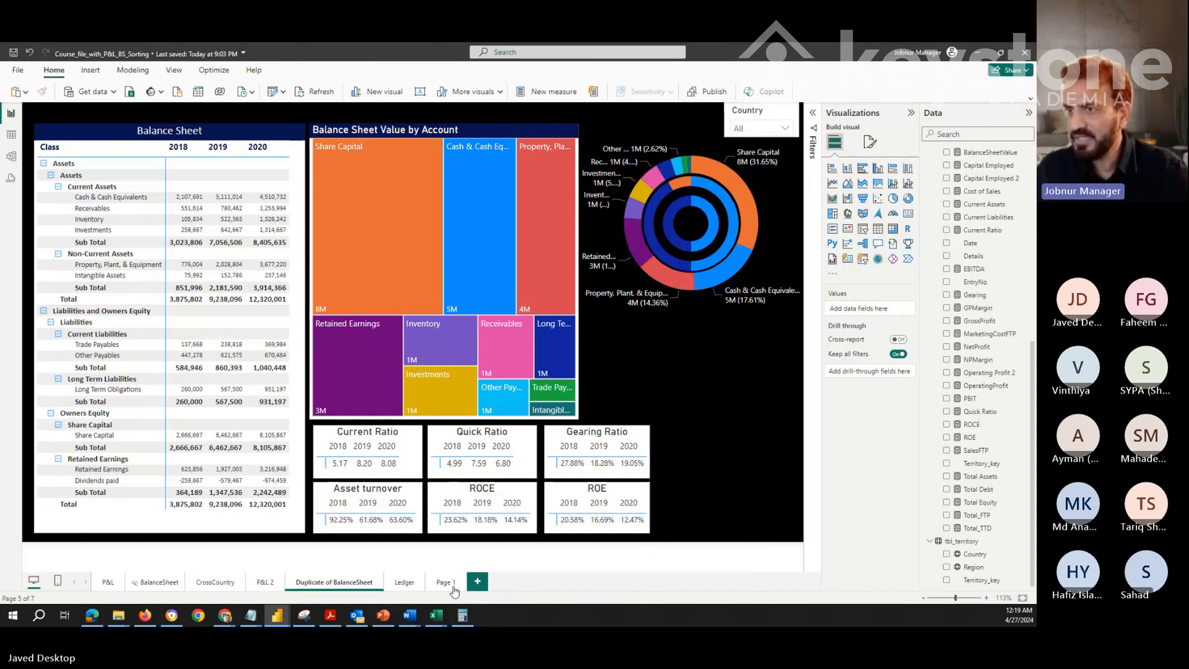
# Switch to PowerPoint and show the Interest Cover Ratio slide to review its formula
pyautogui.click(383, 617)
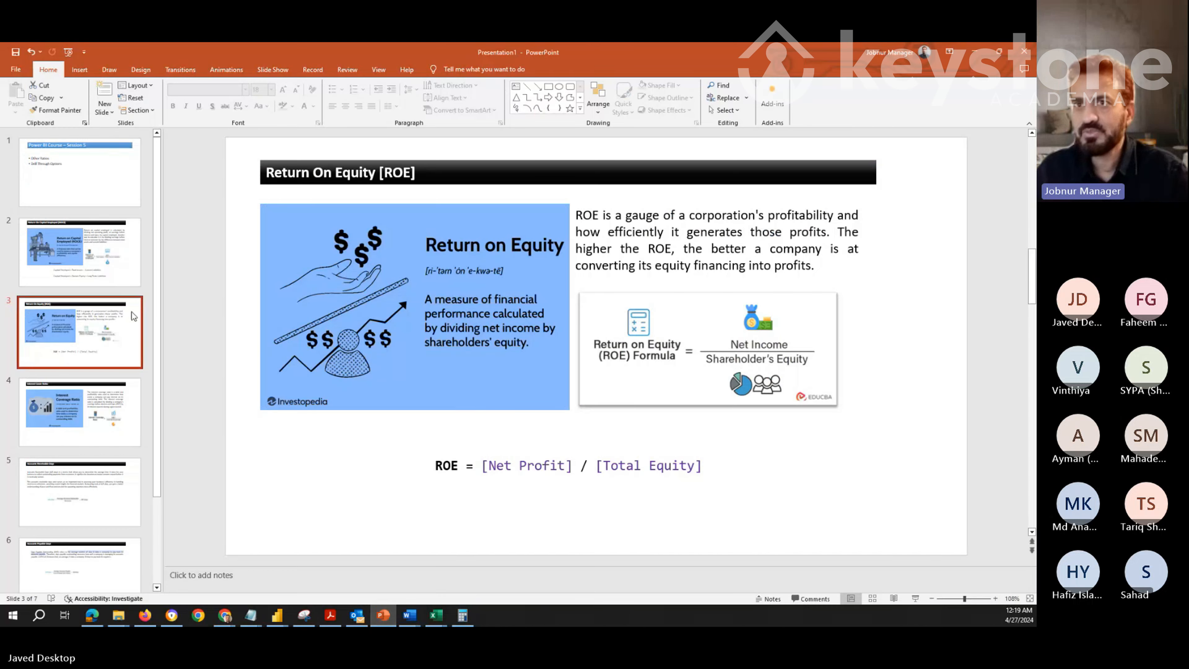
pyautogui.click(66, 414)
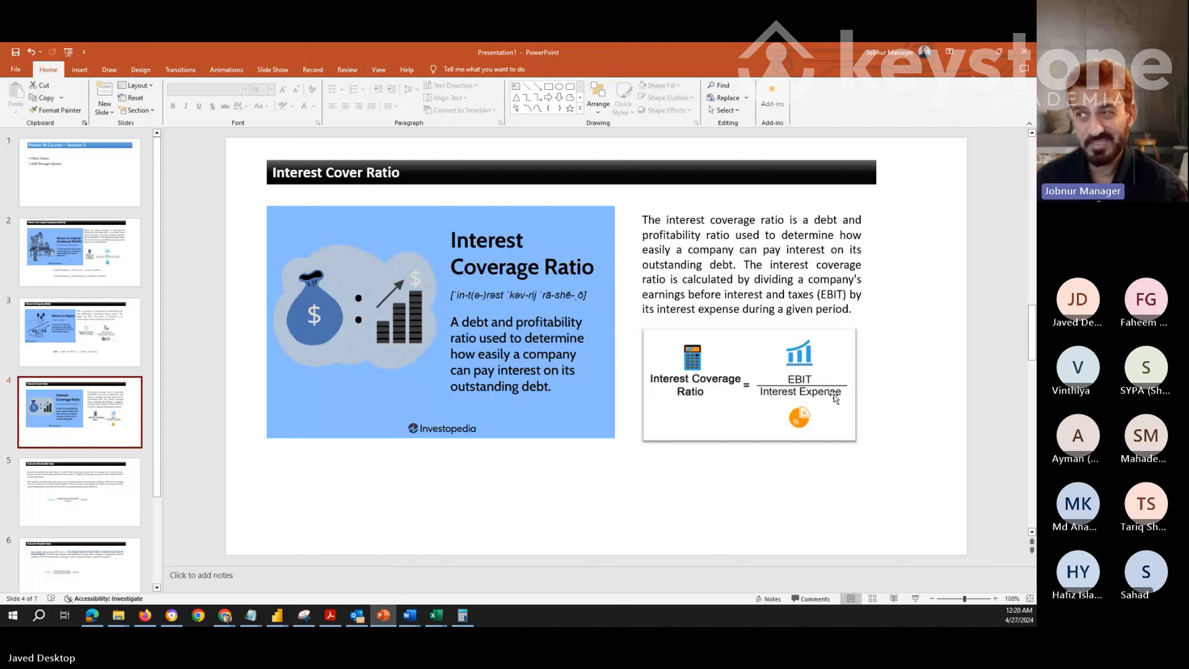
# On the P&L 2 page in Power BI, expand Interest Expense down to account level and clear the USA country filter
pyautogui.moveTo(278, 608)
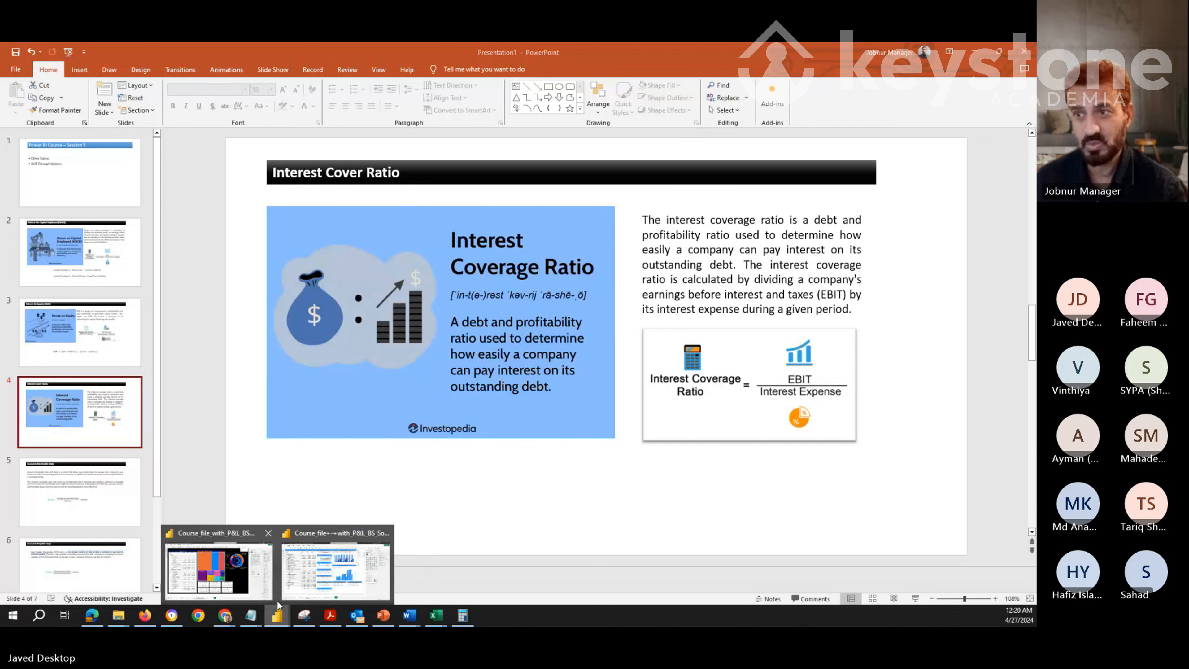
pyautogui.click(249, 581)
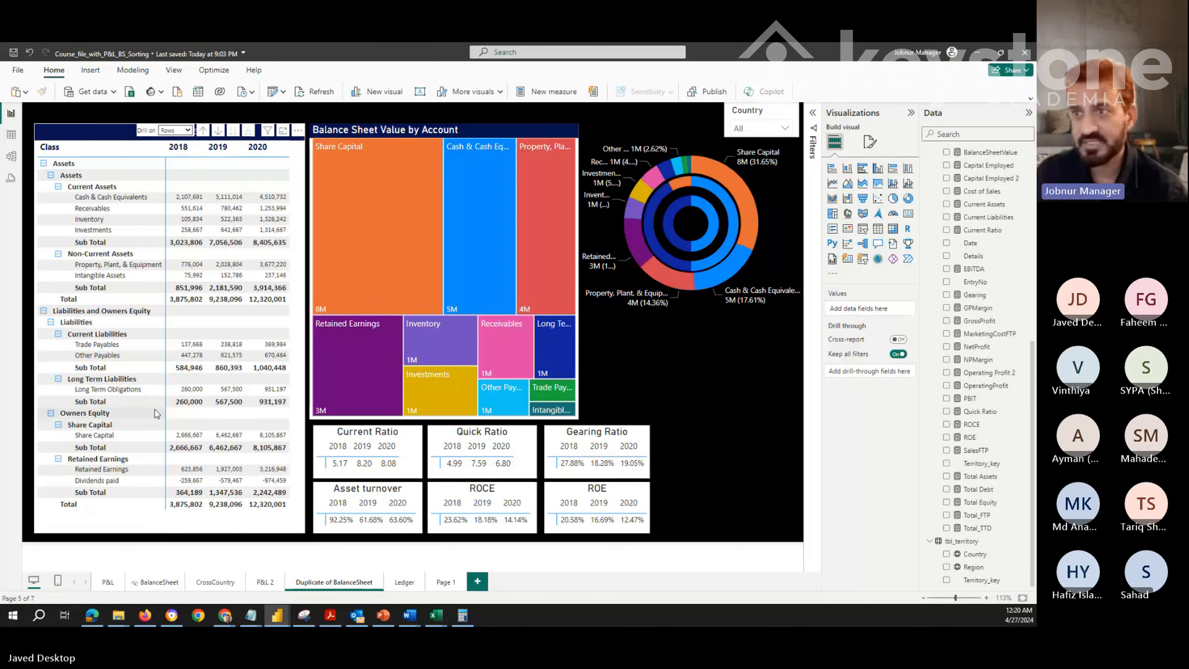
pyautogui.click(261, 585)
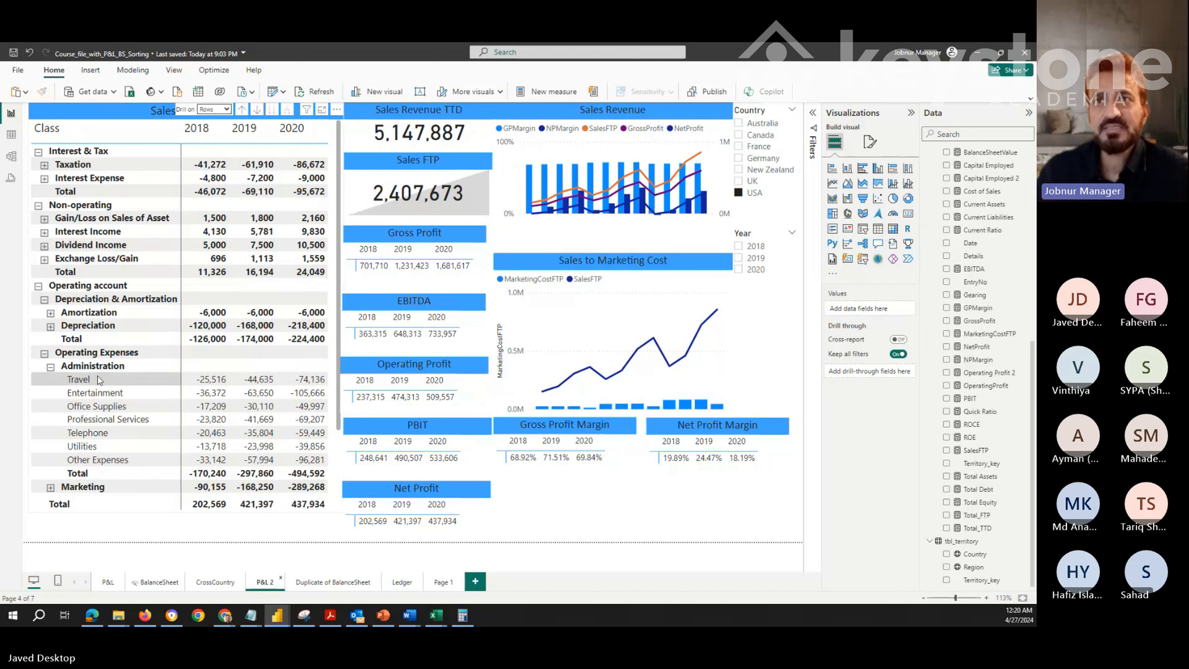
pyautogui.click(43, 234)
pyautogui.click(44, 233)
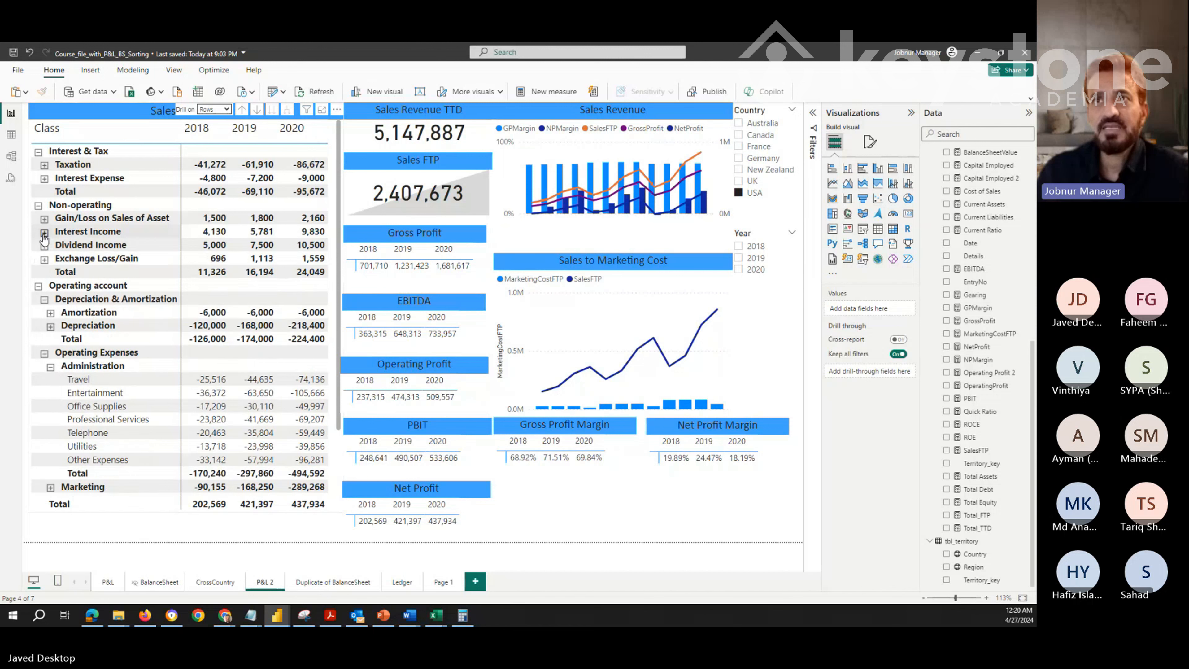
pyautogui.click(44, 178)
pyautogui.click(51, 192)
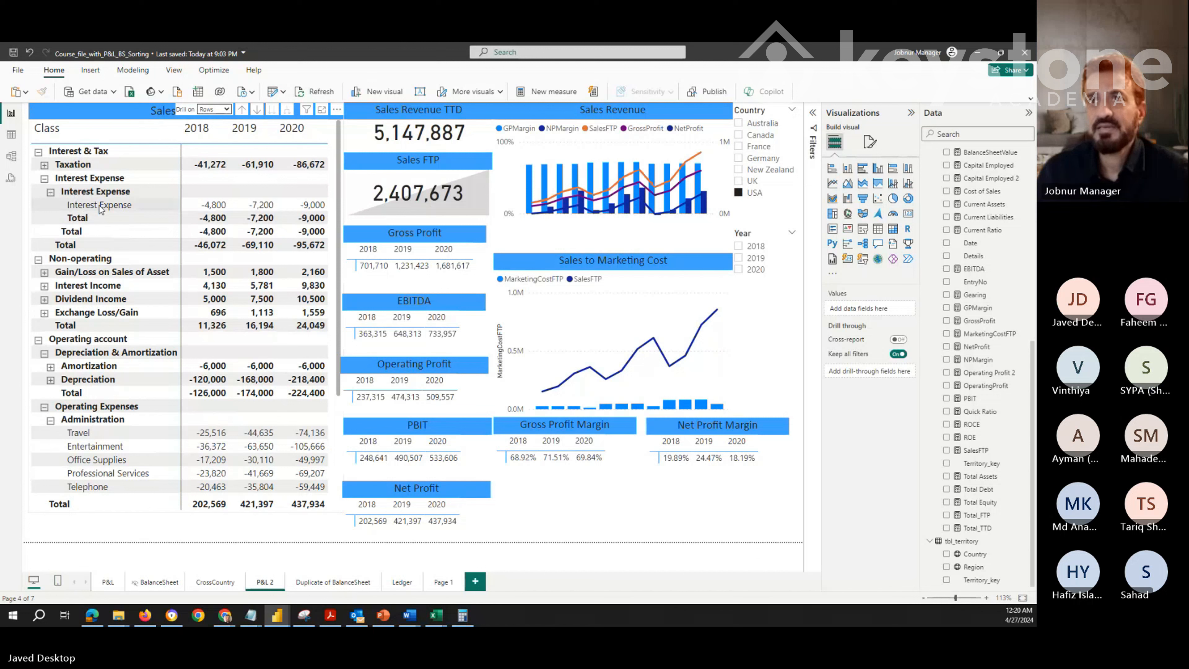
pyautogui.click(739, 192)
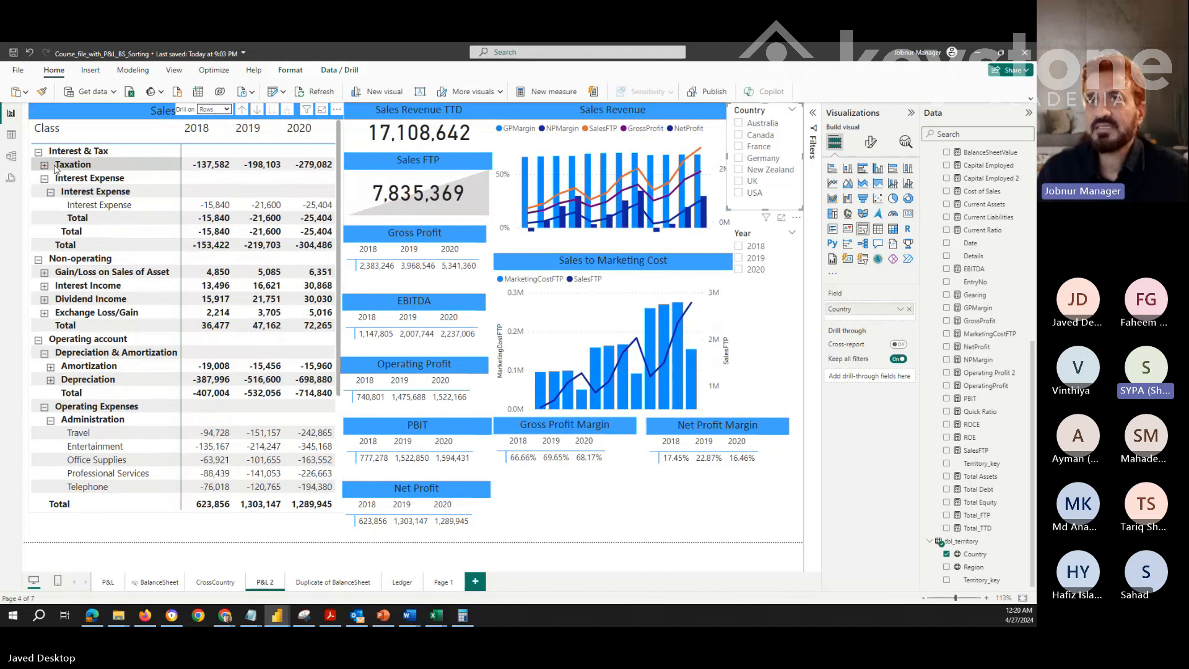
# Examine the tbl_ChartofAccounts data to find which SubClass the interest expense account belongs to
pyautogui.click(13, 144)
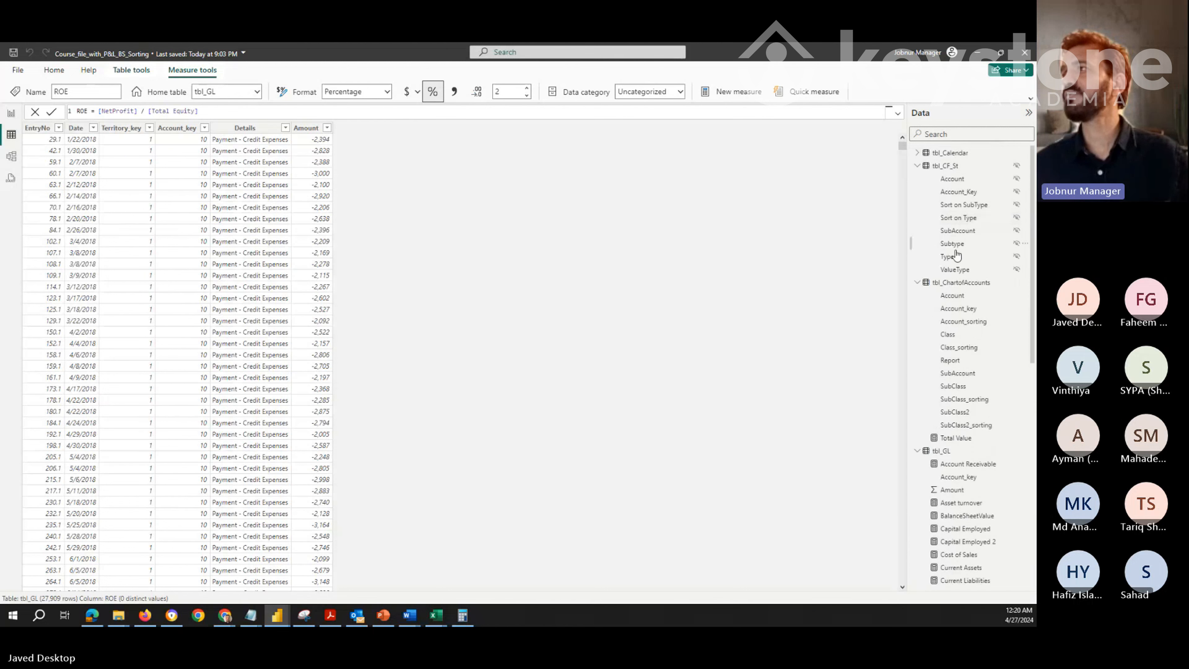
pyautogui.click(953, 284)
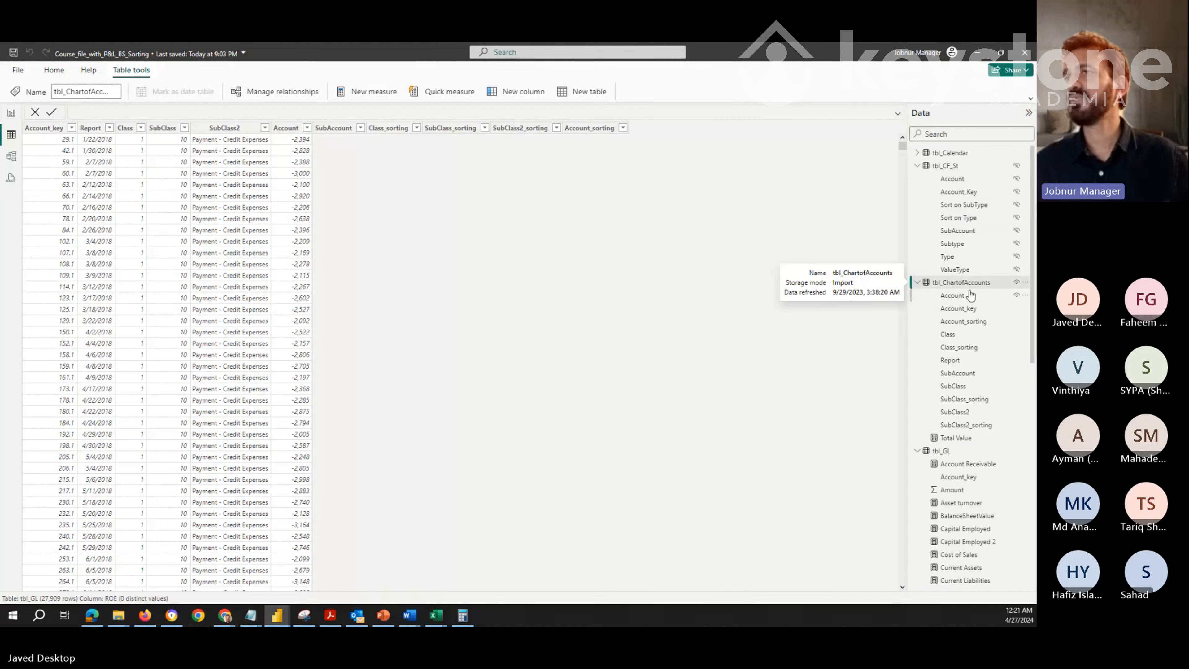
pyautogui.scroll(-2, 244, 342)
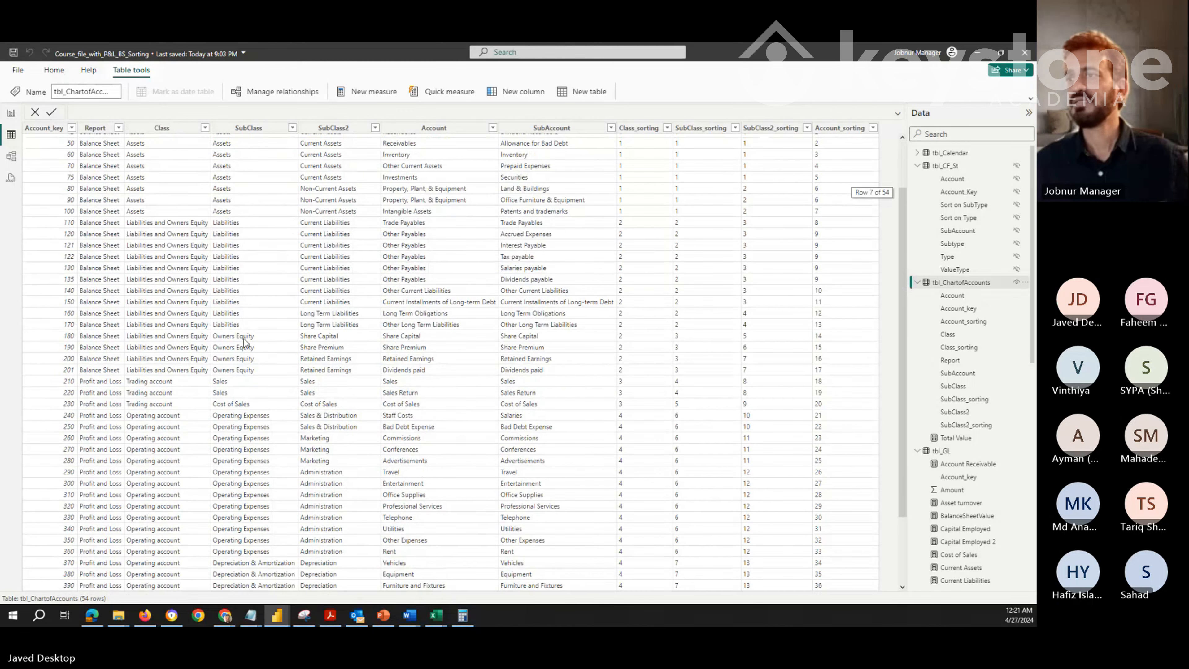
pyautogui.scroll(-1, 245, 342)
pyautogui.scroll(-2, 424, 436)
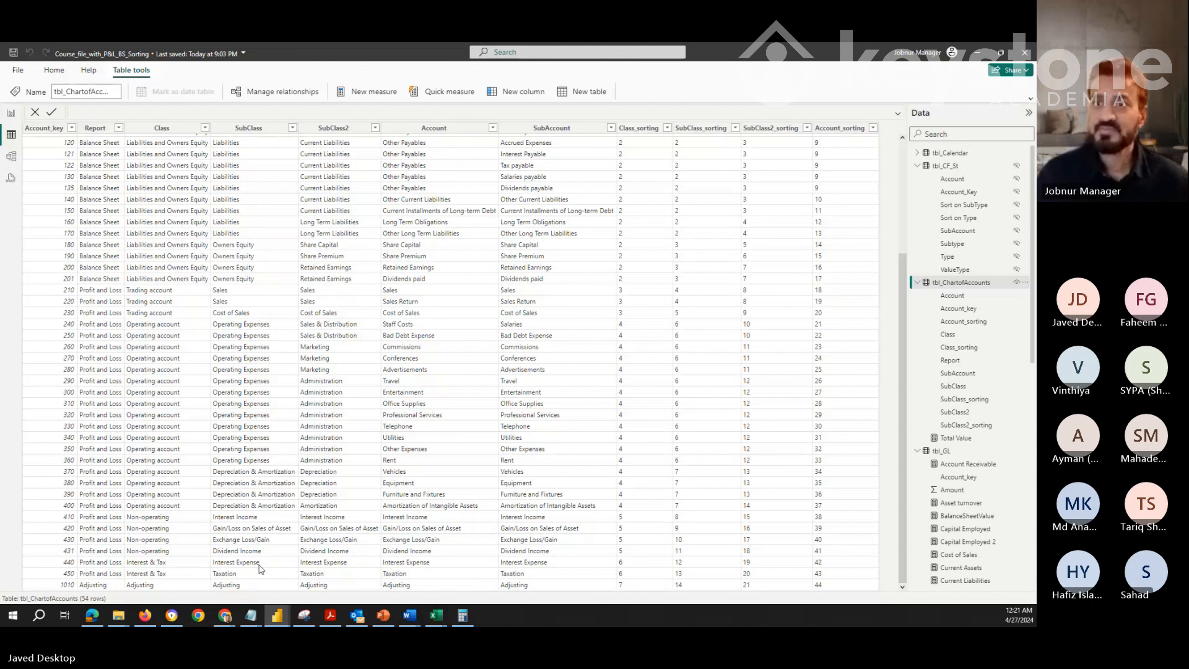
# Return to the report view, recheck the interest coverage formula in PowerPoint, and switch back to Power BI
pyautogui.click(11, 114)
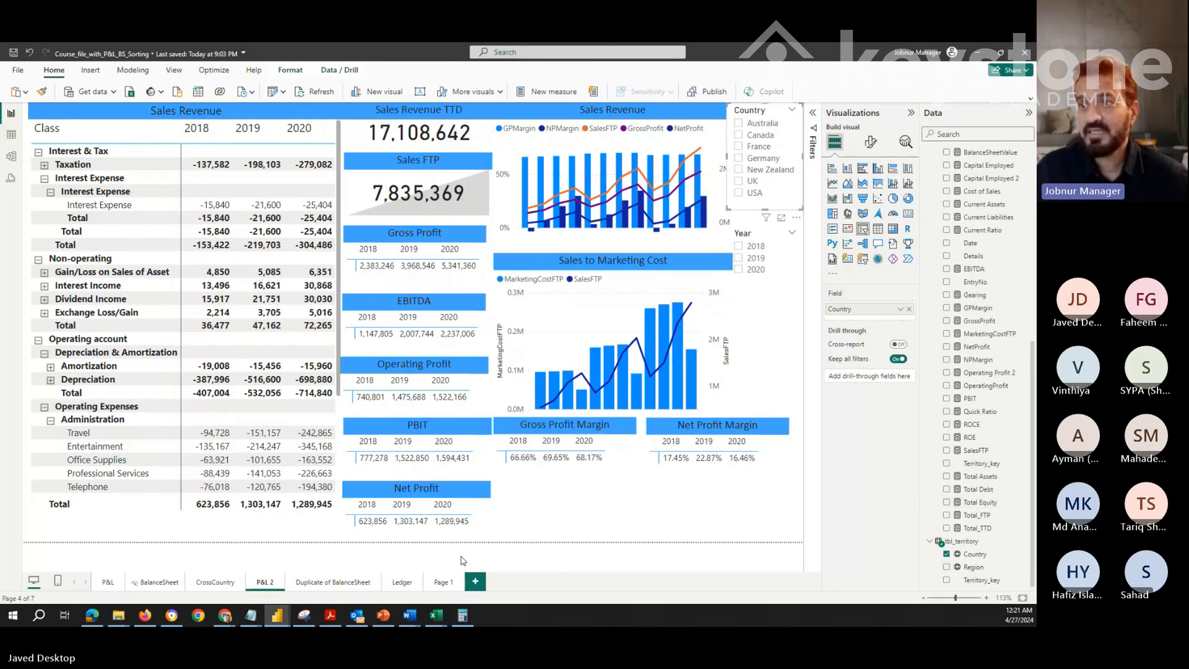
pyautogui.click(384, 615)
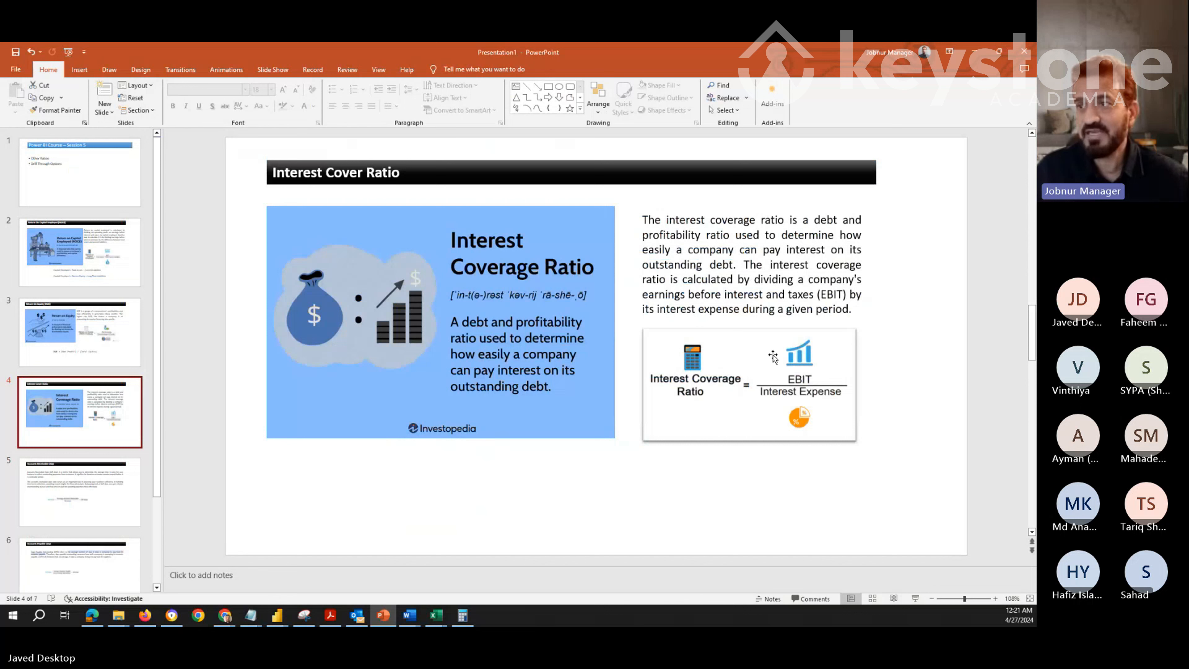
pyautogui.moveTo(286, 624)
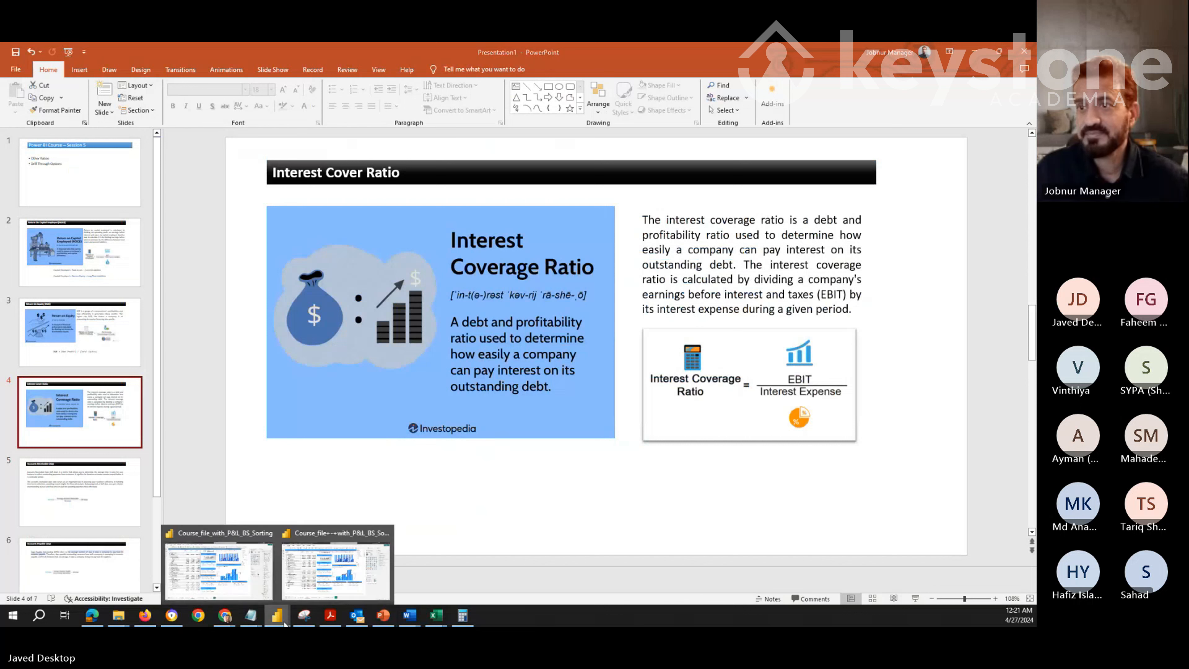
pyautogui.click(218, 567)
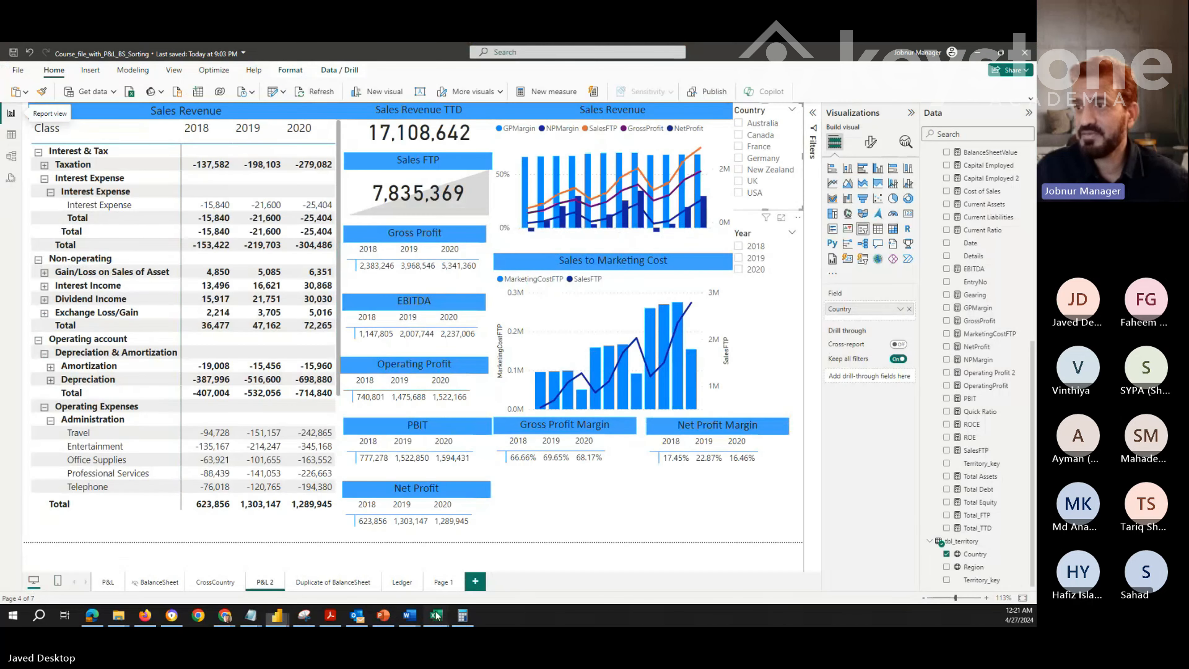
# Copy the Interest Expense and Interest Cover measure formulas from the Session 5 sheet of the GL_Data_file_ext workbook in Excel
pyautogui.moveTo(436, 616)
pyautogui.click(423, 585)
pyautogui.moveTo(312, 385); pyautogui.dragTo(312, 398)
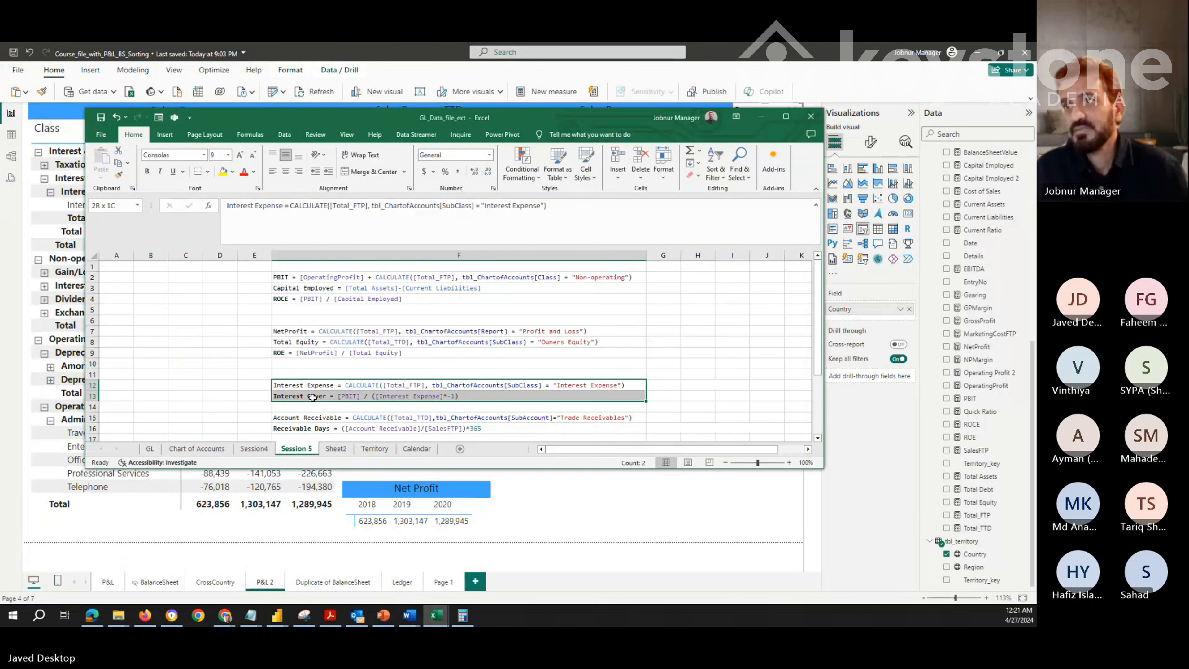
pyautogui.hotkey('ctrl', 'c')
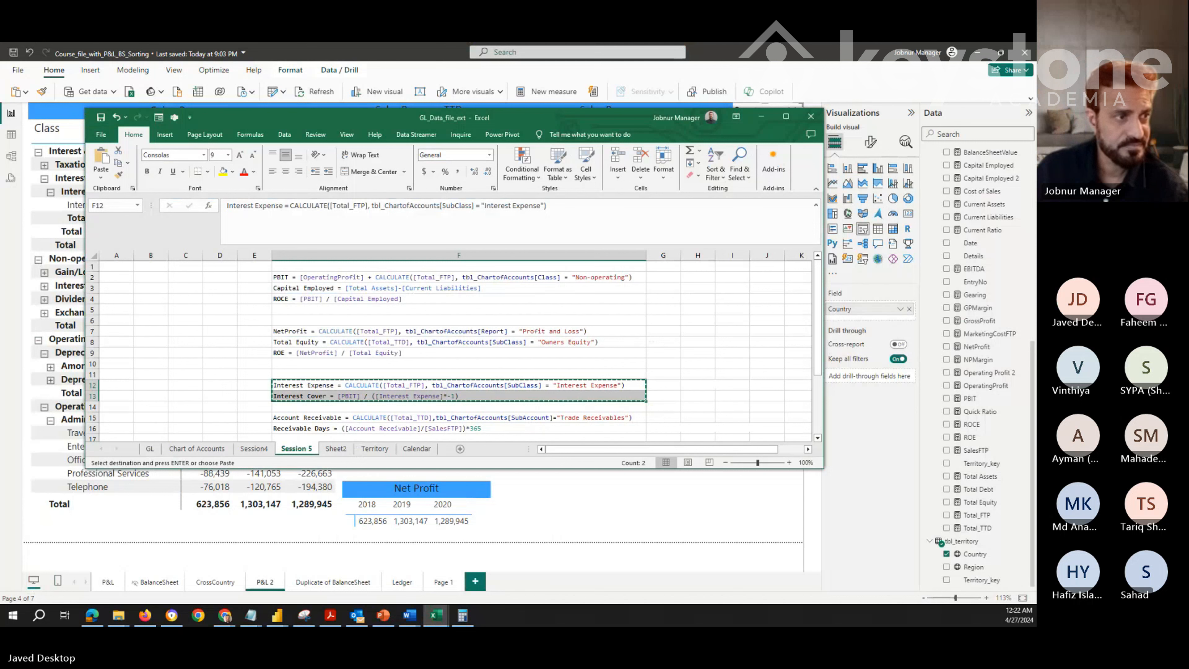
pyautogui.hotkey('alt', 'Tab')
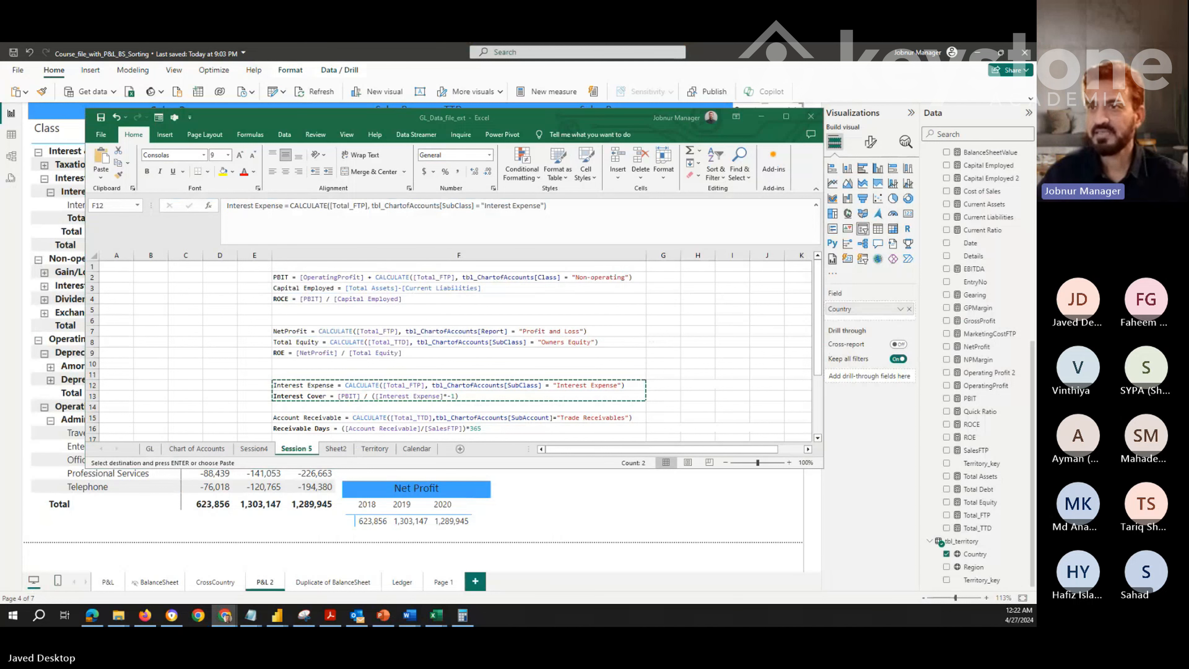
# Switch back to Power BI and unhide the Interest Expense and Interest Cover measures of tbl_GL in Table view, returning to Report view
pyautogui.click(397, 489)
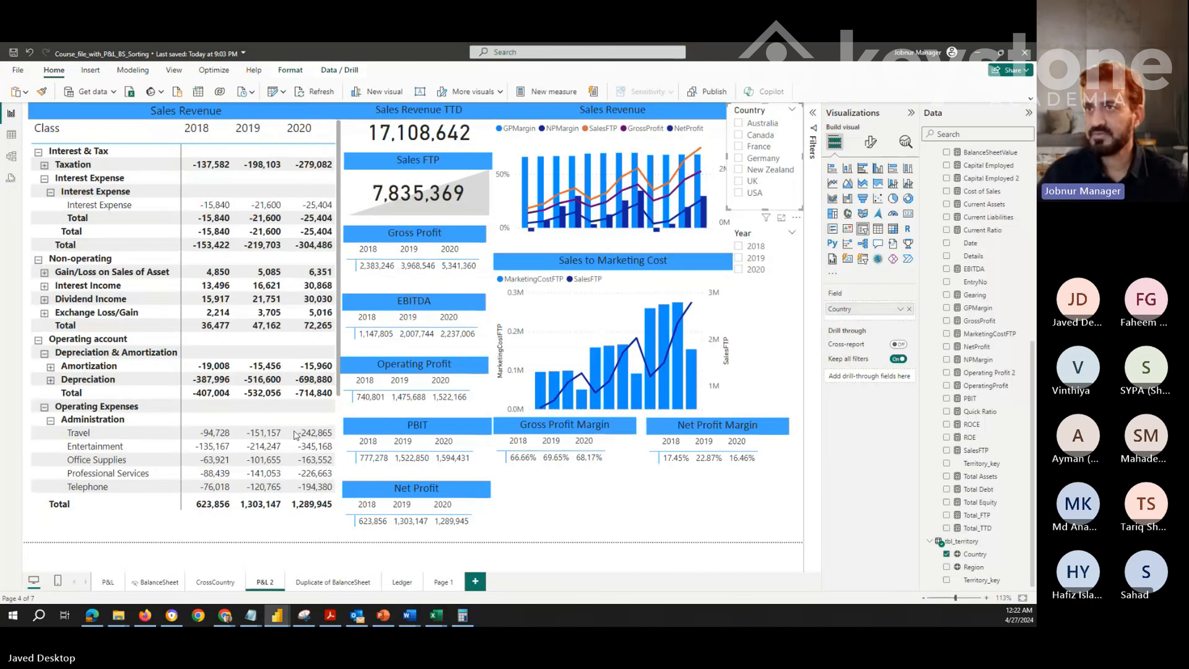
pyautogui.click(300, 528)
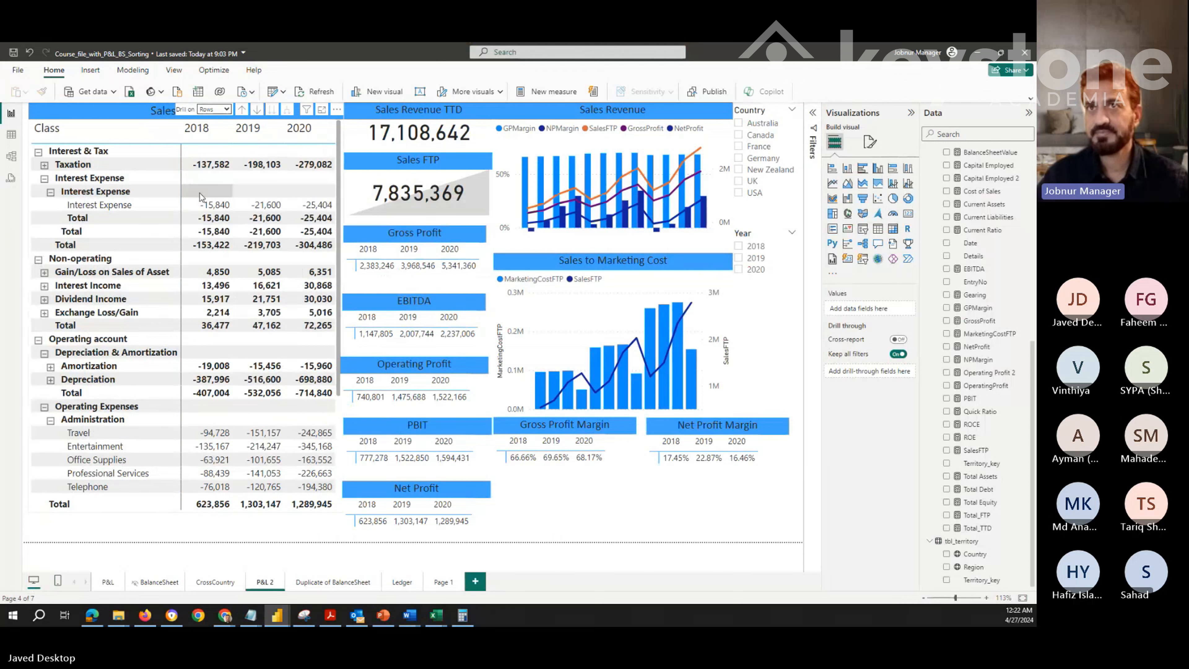
pyautogui.click(12, 134)
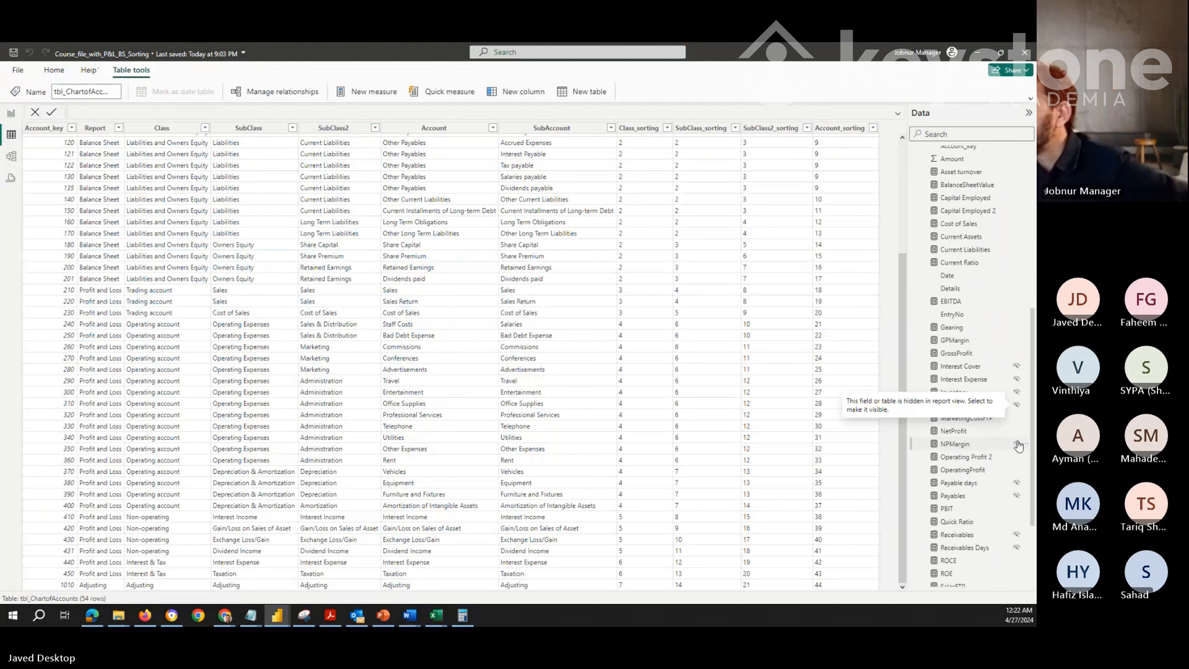
pyautogui.scroll(-3, 1018, 447)
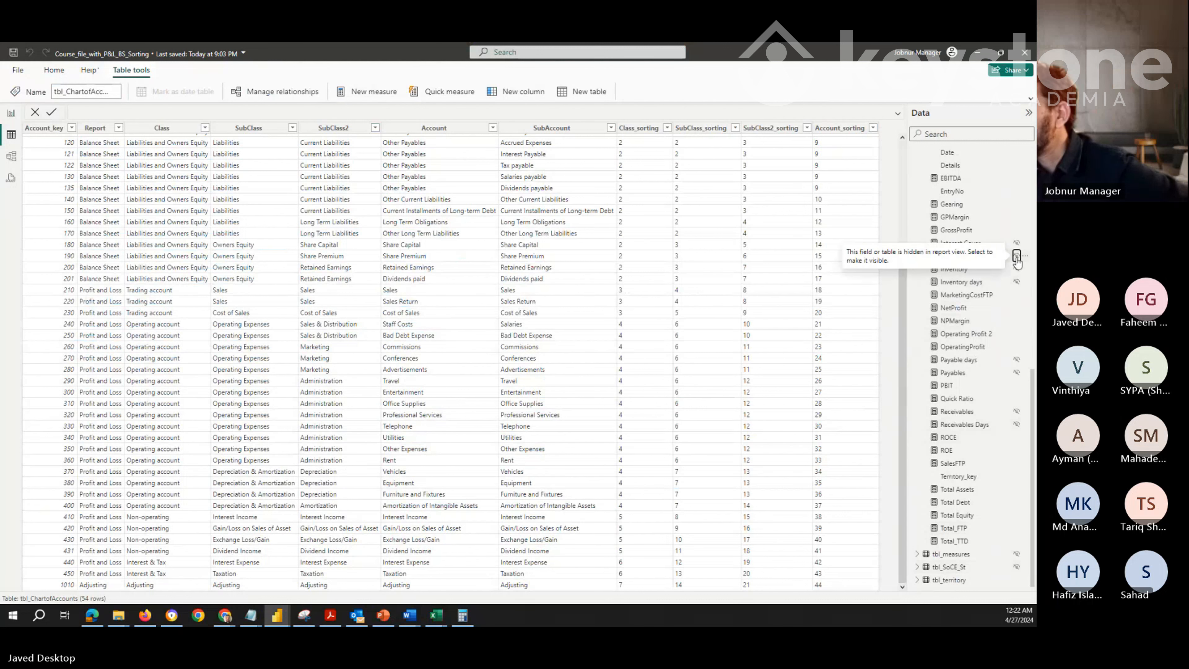
pyautogui.click(997, 259)
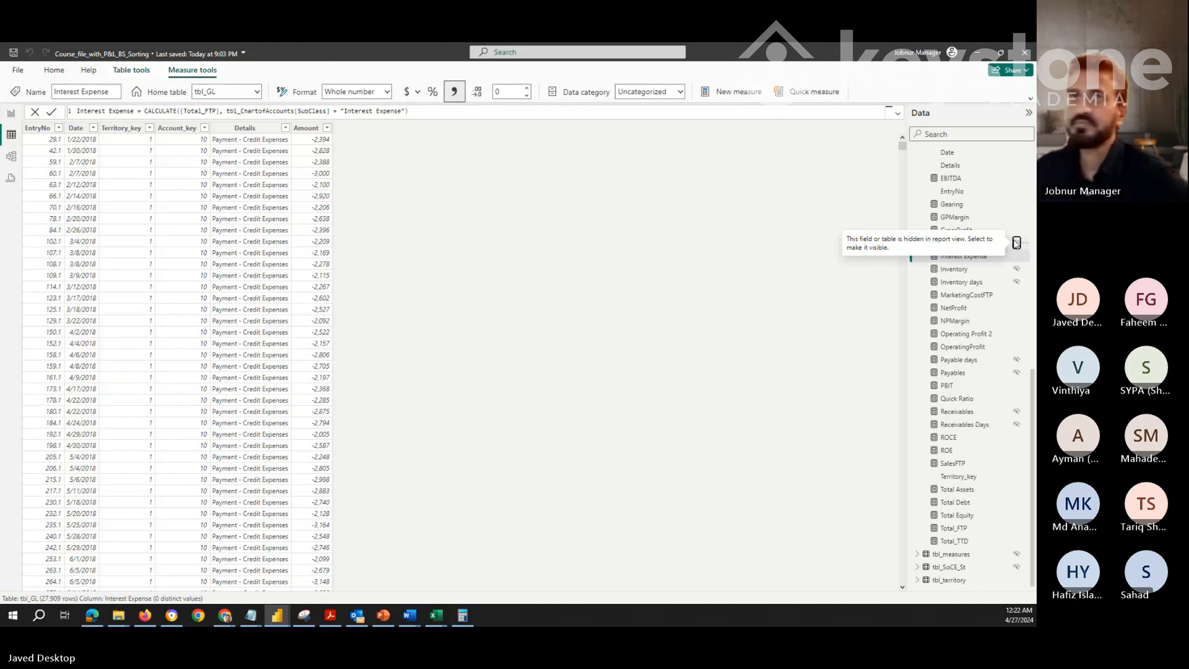
pyautogui.click(1017, 244)
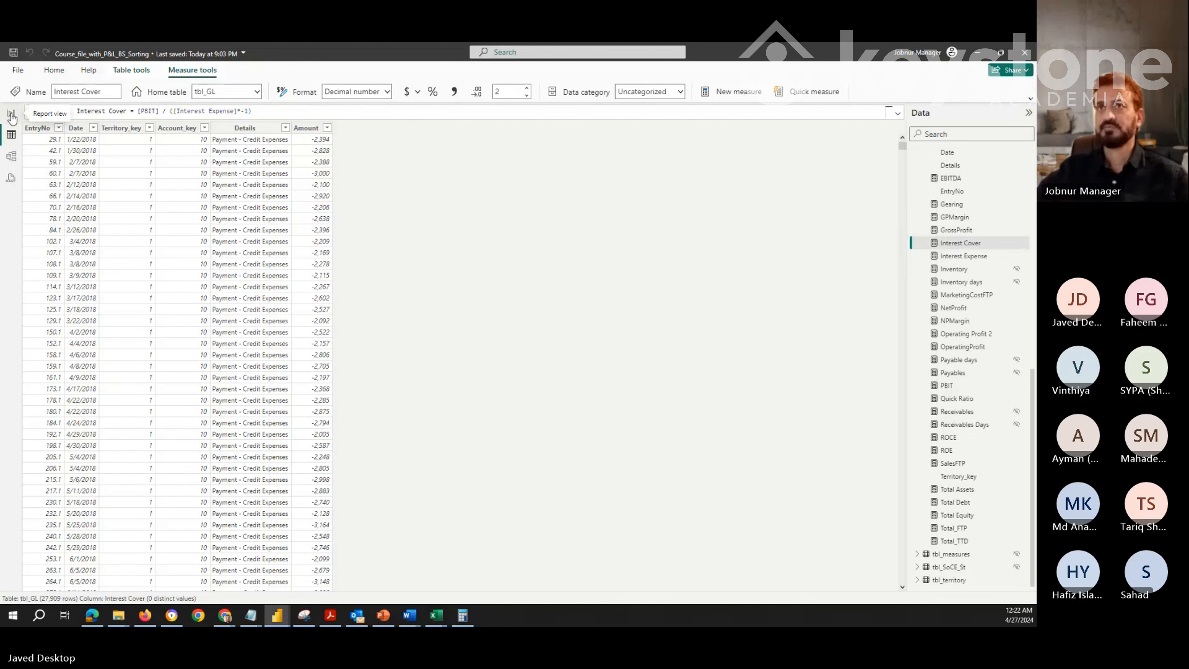
pyautogui.click(12, 117)
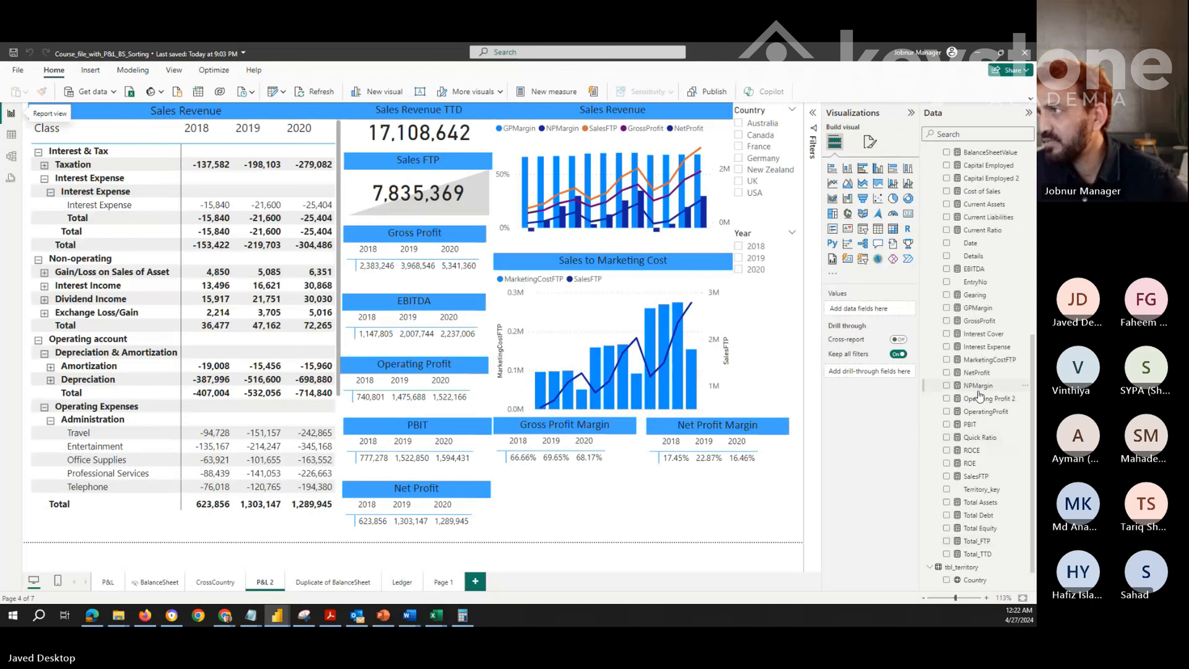
# Review the DAX formulas of the Interest Expense and Interest Cover measures
pyautogui.click(980, 350)
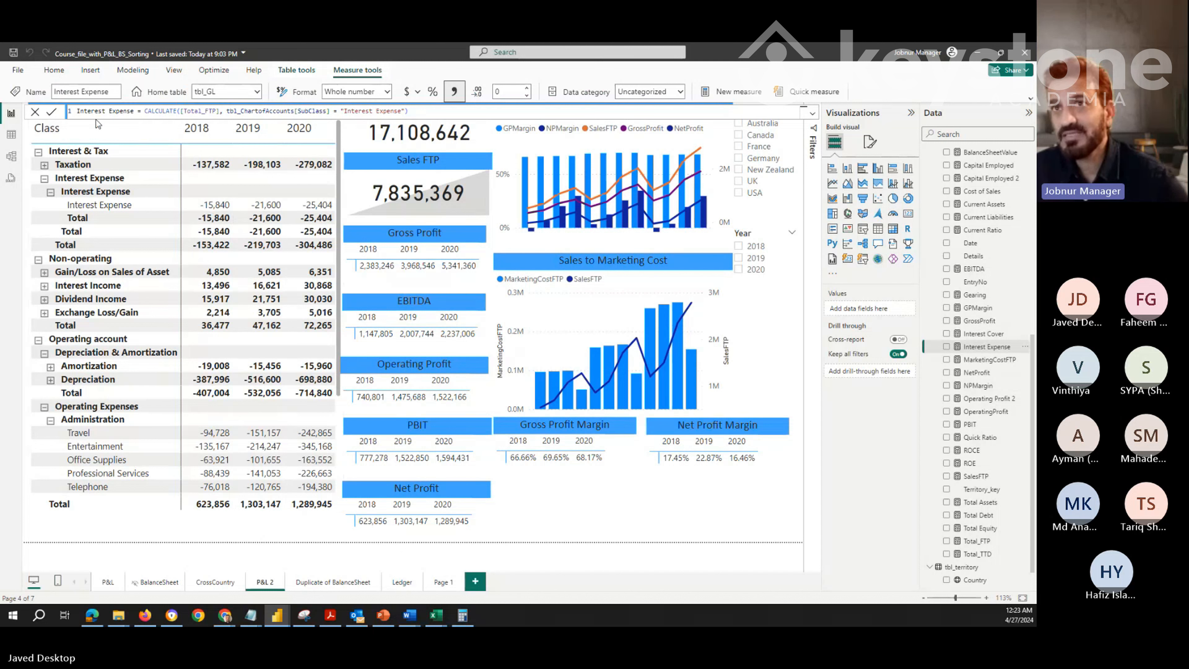
pyautogui.click(984, 334)
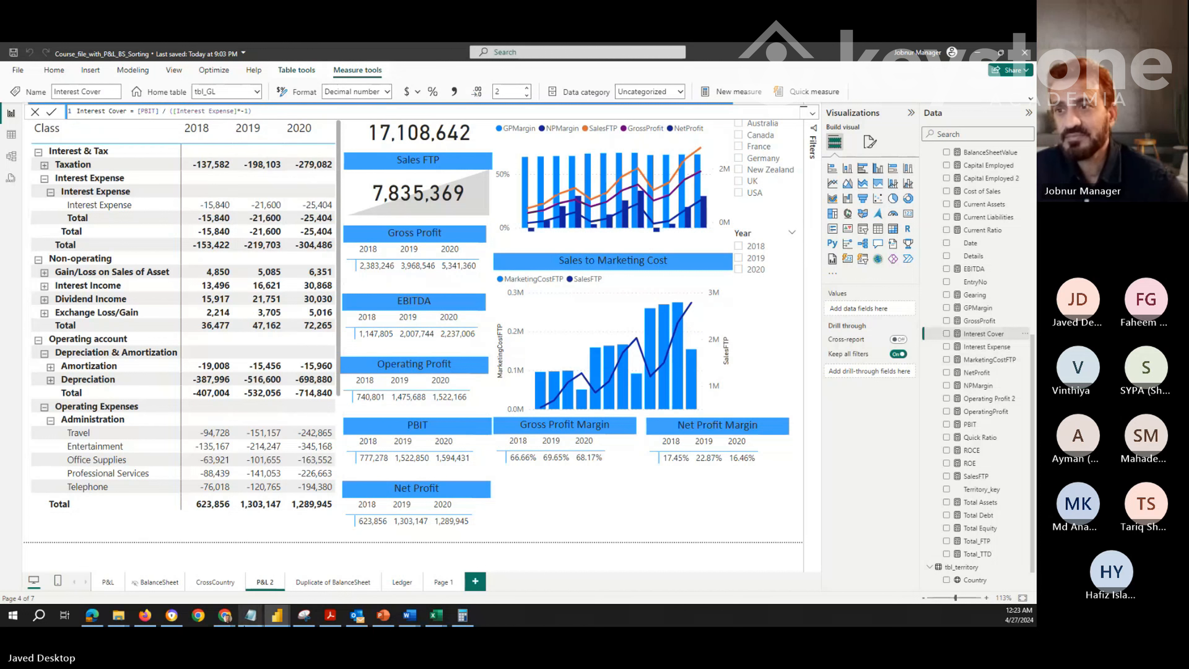
pyautogui.moveTo(251, 615)
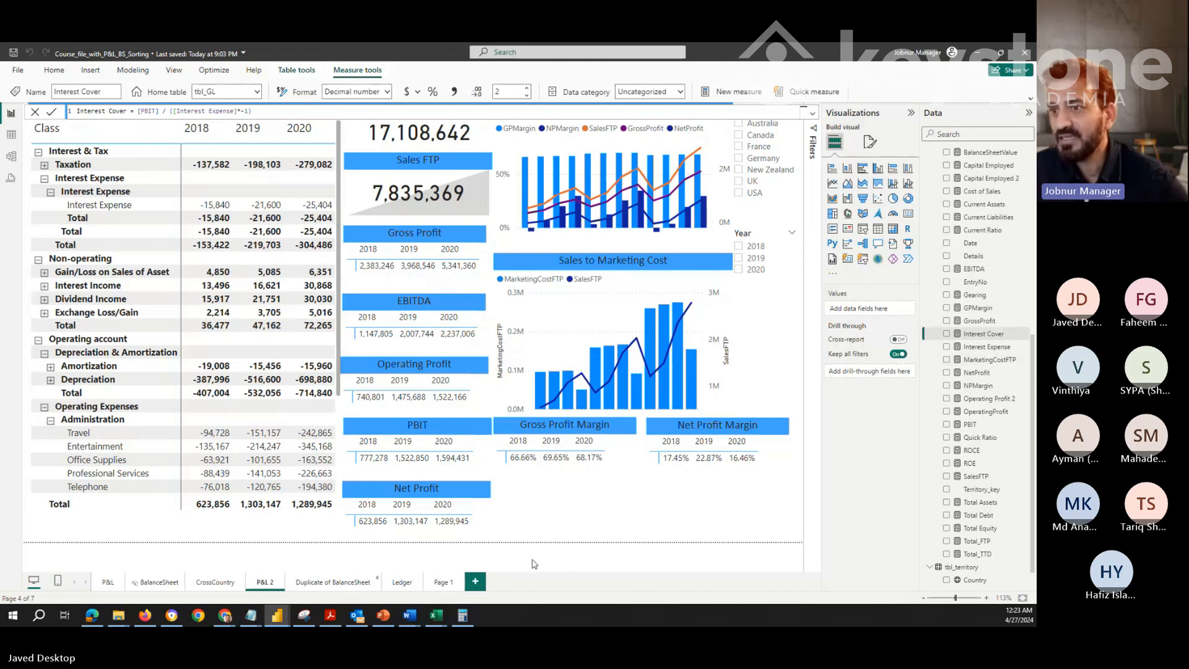
# On the Duplicate of BalanceSheet page, duplicate the ROE matrix and place the copy beside the Gearing Ratio visual
pyautogui.click(366, 582)
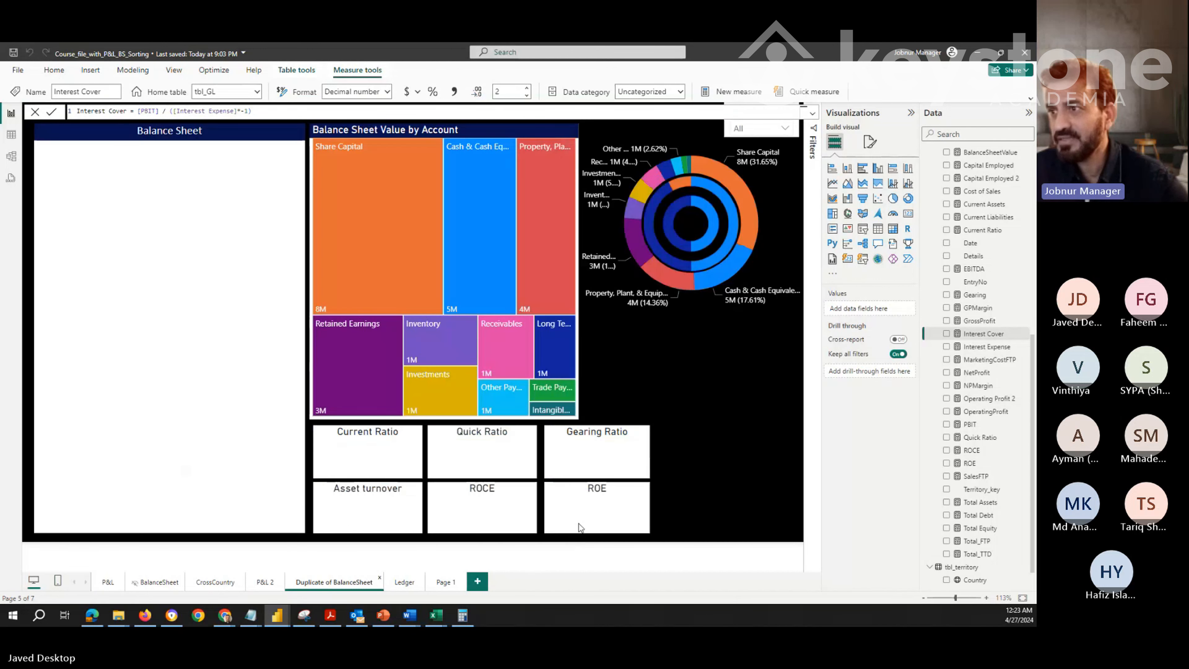
pyautogui.rightClick(579, 524)
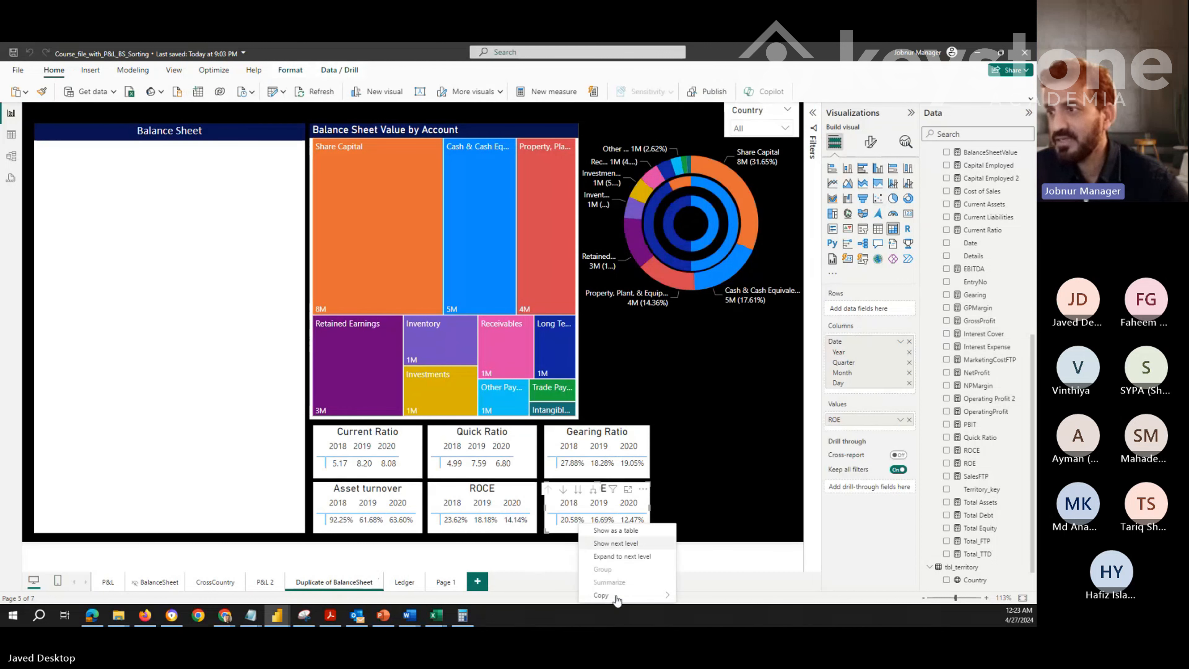
pyautogui.click(708, 486)
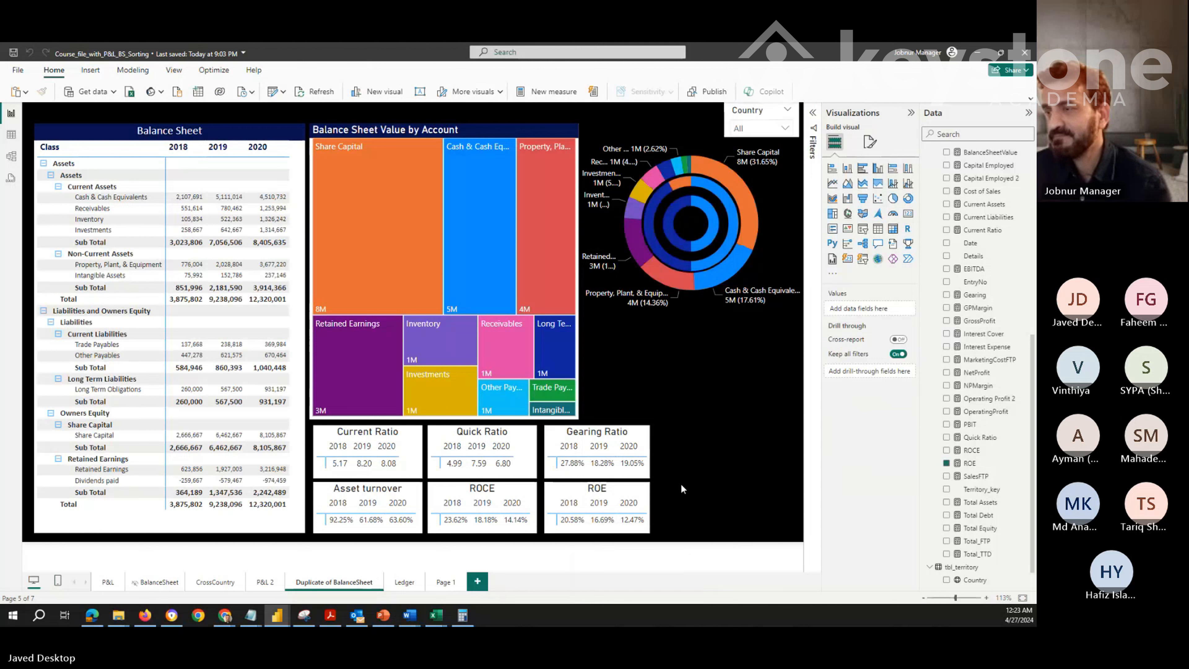
pyautogui.hotkey('ctrl', 'v')
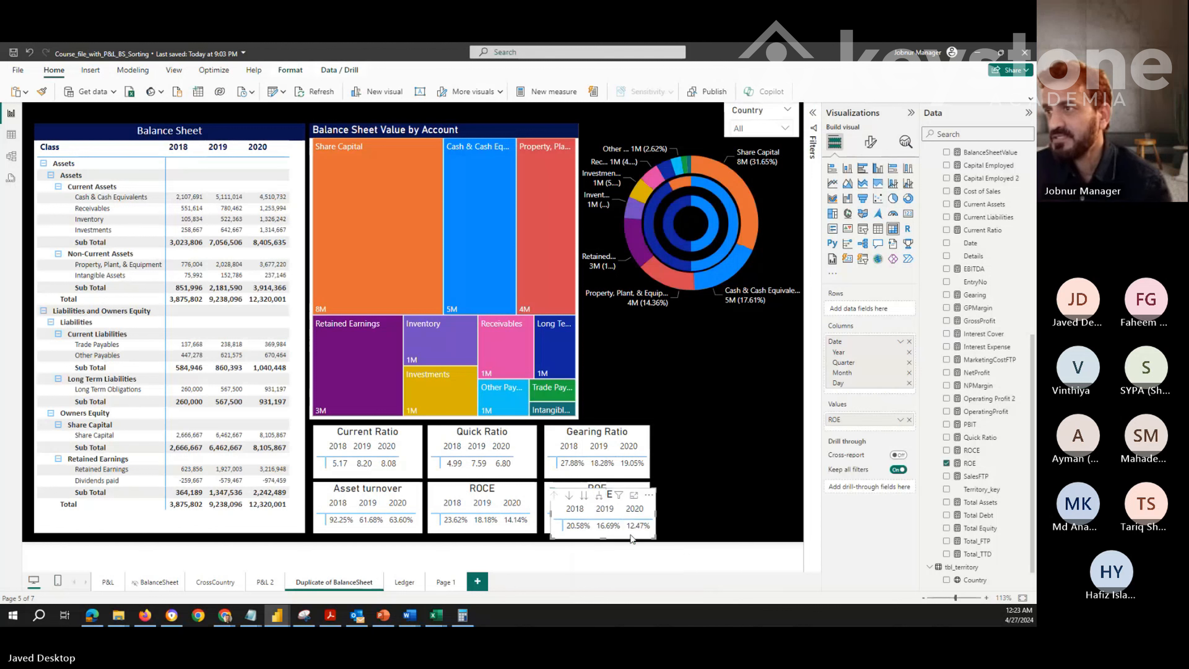
pyautogui.moveTo(628, 531); pyautogui.dragTo(733, 477)
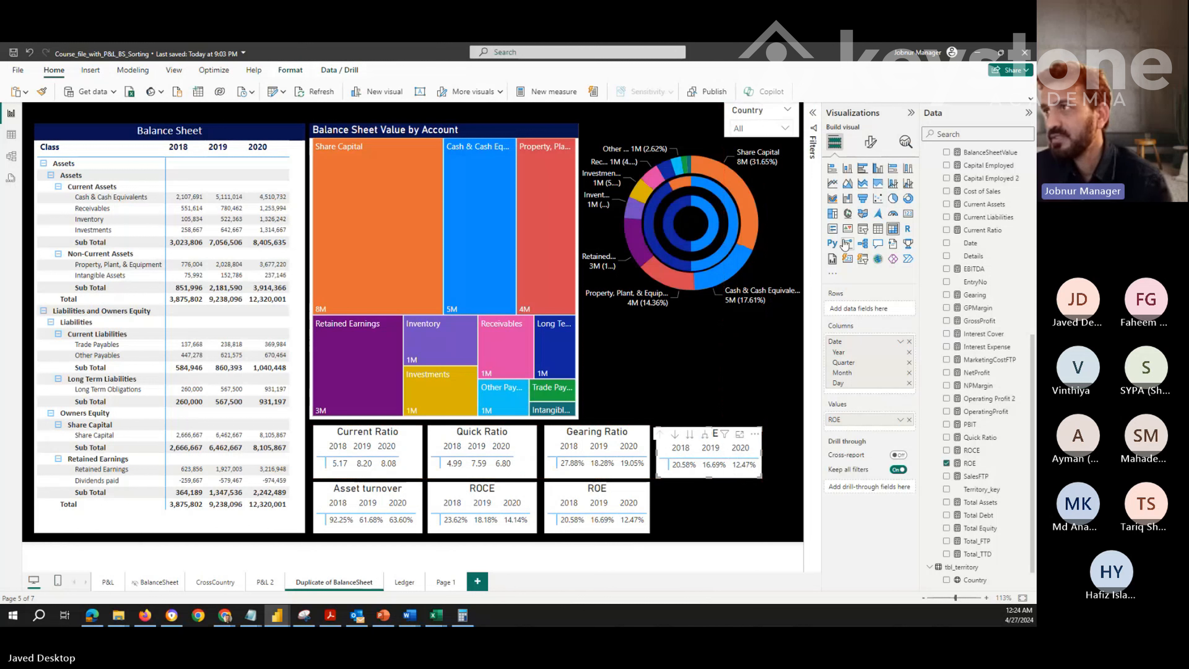
# Change the title of the copied ROE matrix to "Interest Cover Ratio"
pyautogui.click(874, 148)
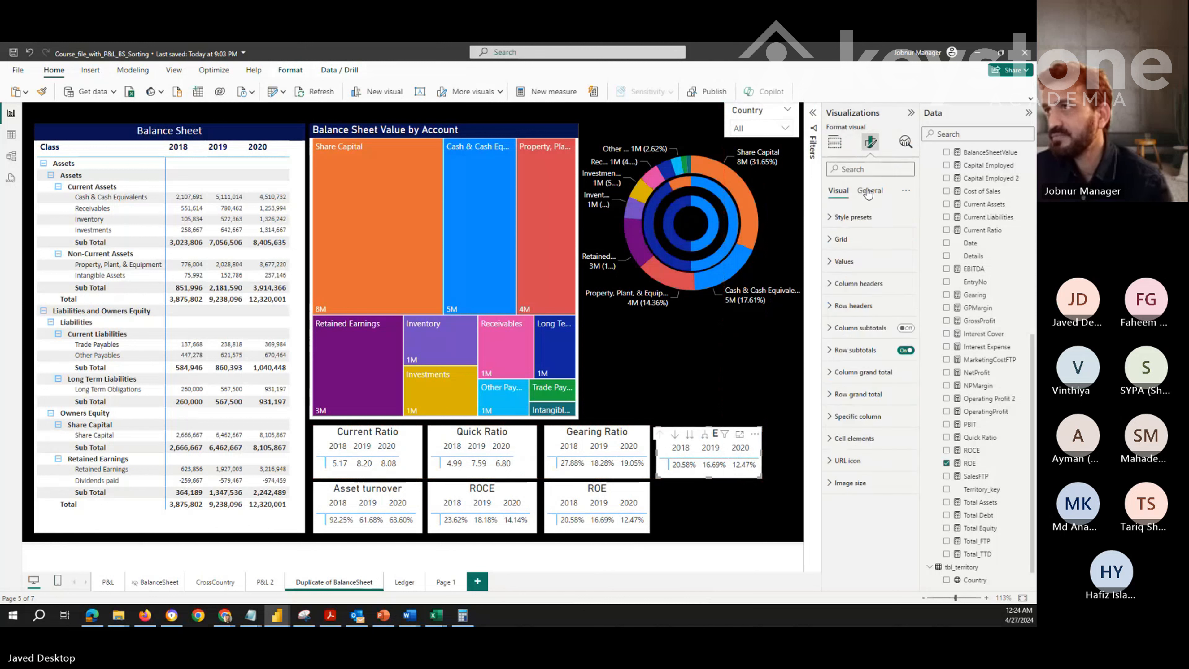
pyautogui.click(868, 192)
pyautogui.click(839, 239)
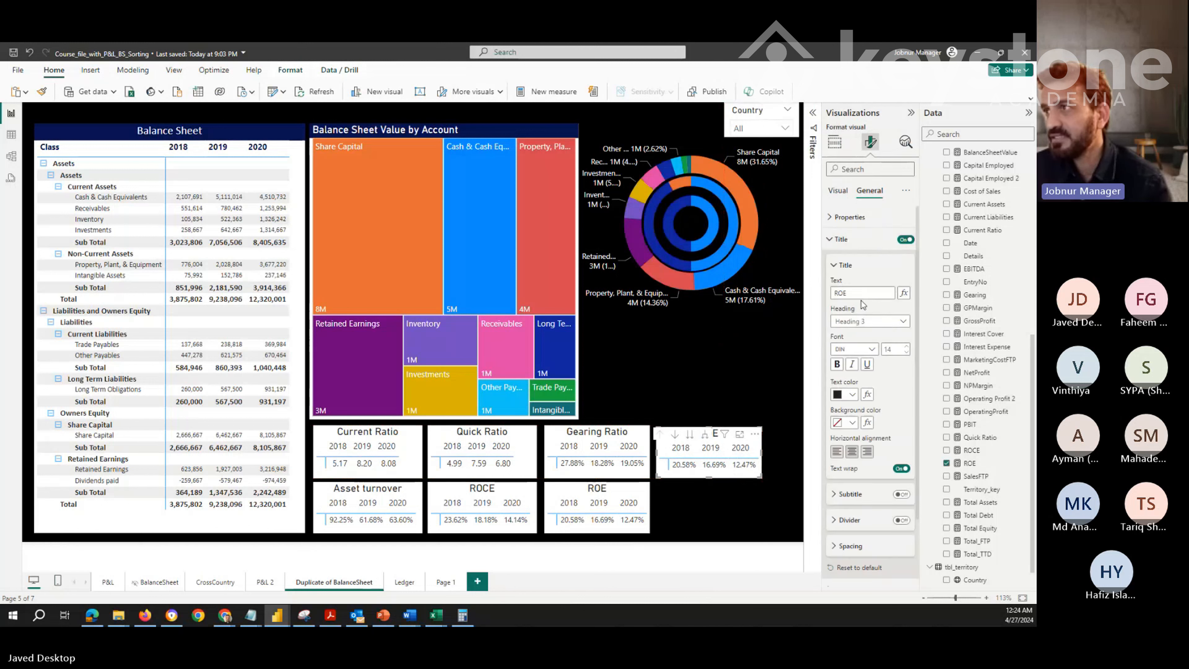
pyautogui.doubleClick(866, 293)
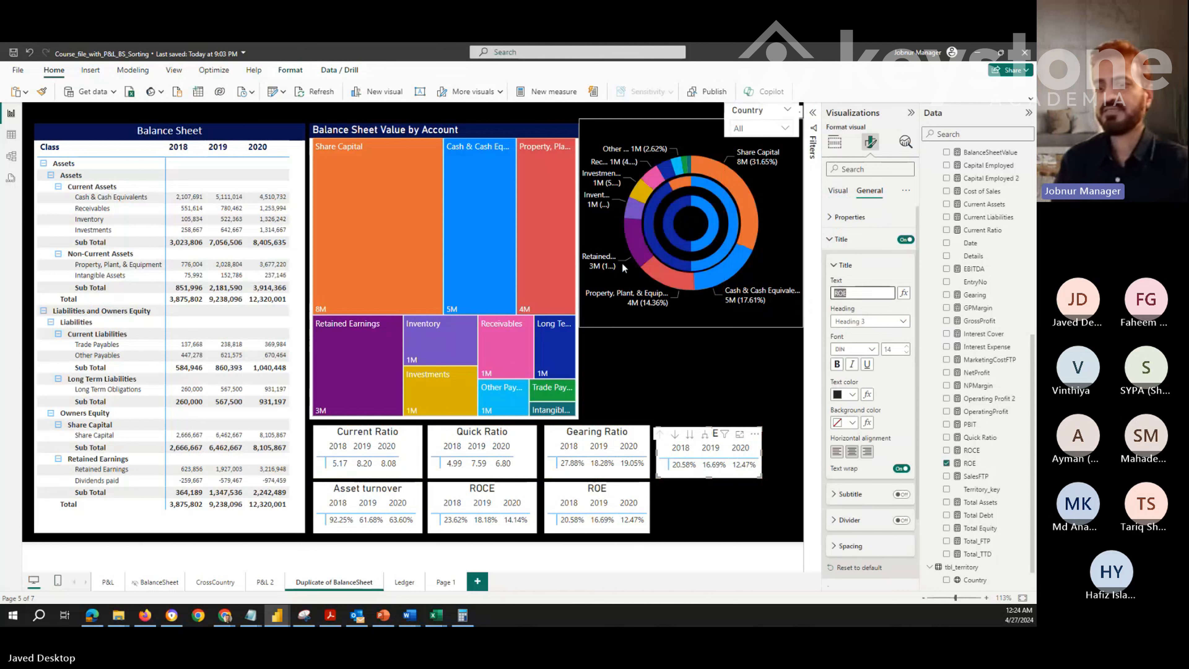
pyautogui.write('Interest')
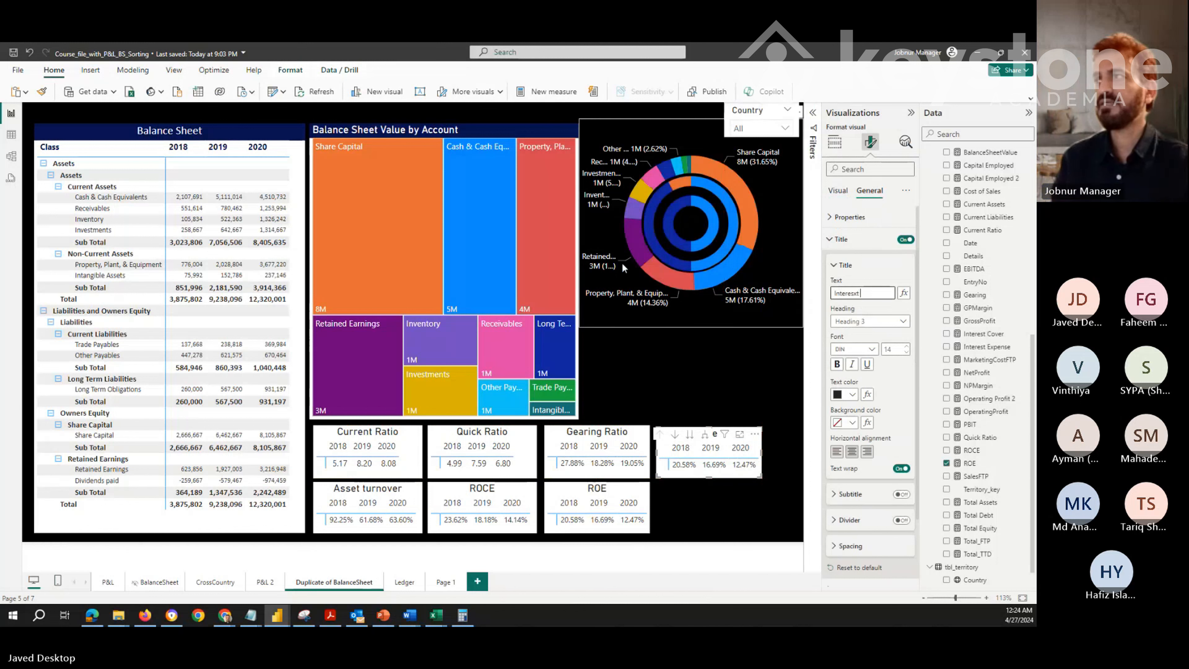
pyautogui.press('BackSpace')
pyautogui.press('BackSpace')
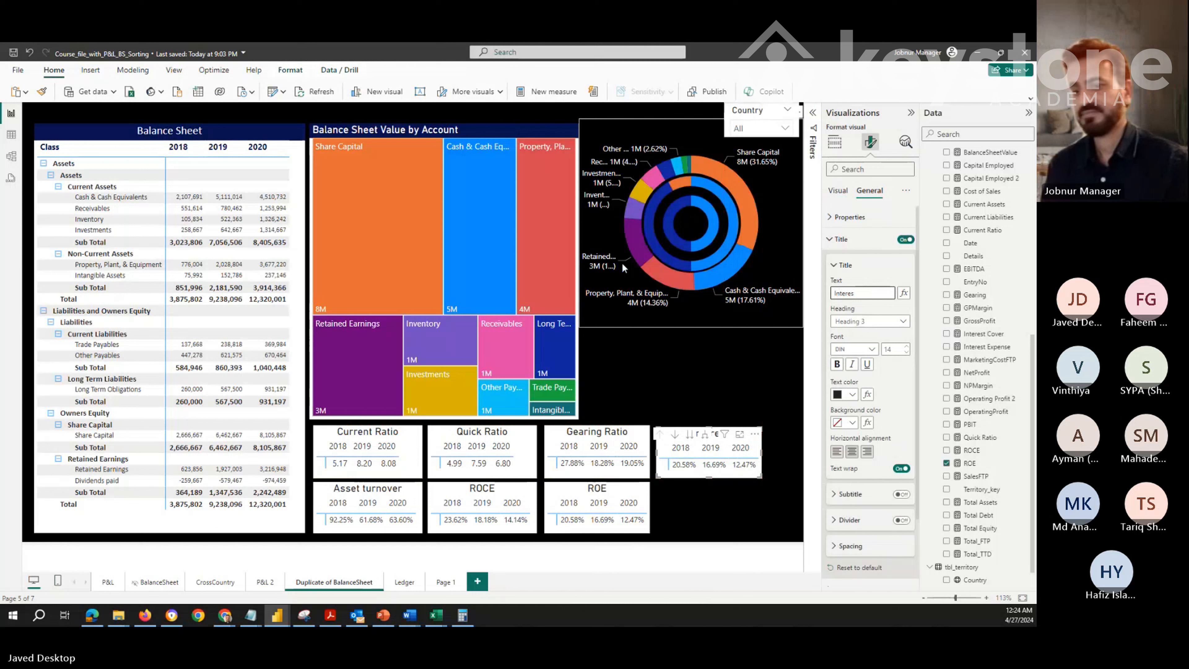
pyautogui.write('Co')
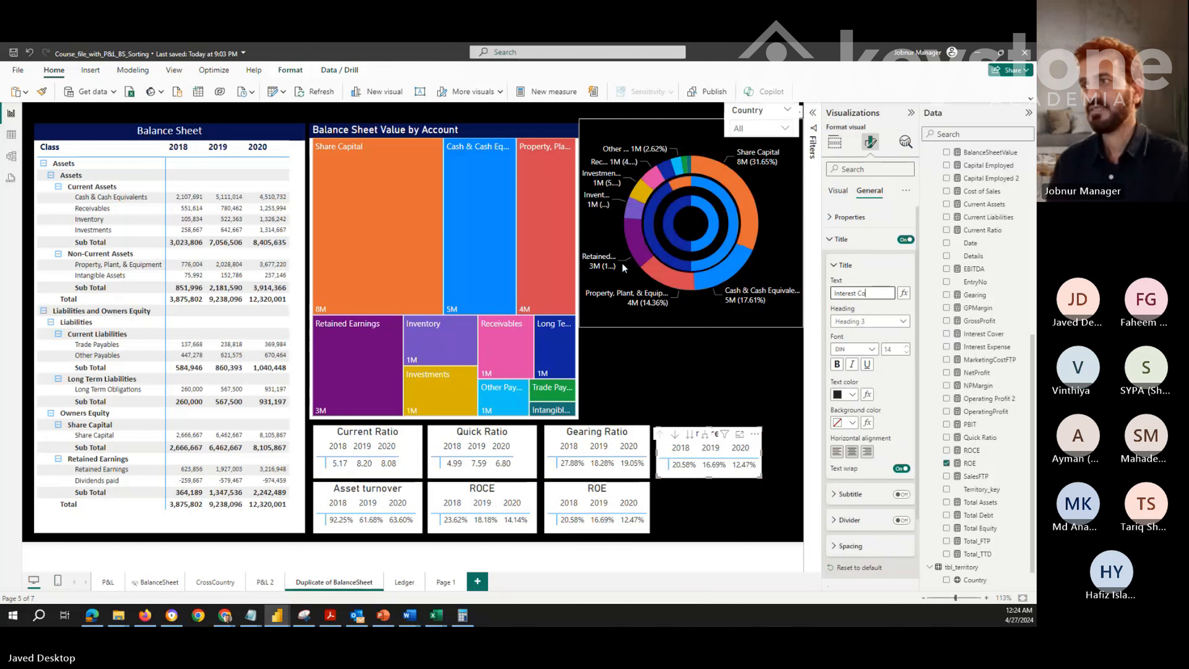
pyautogui.write('ver Ratio')
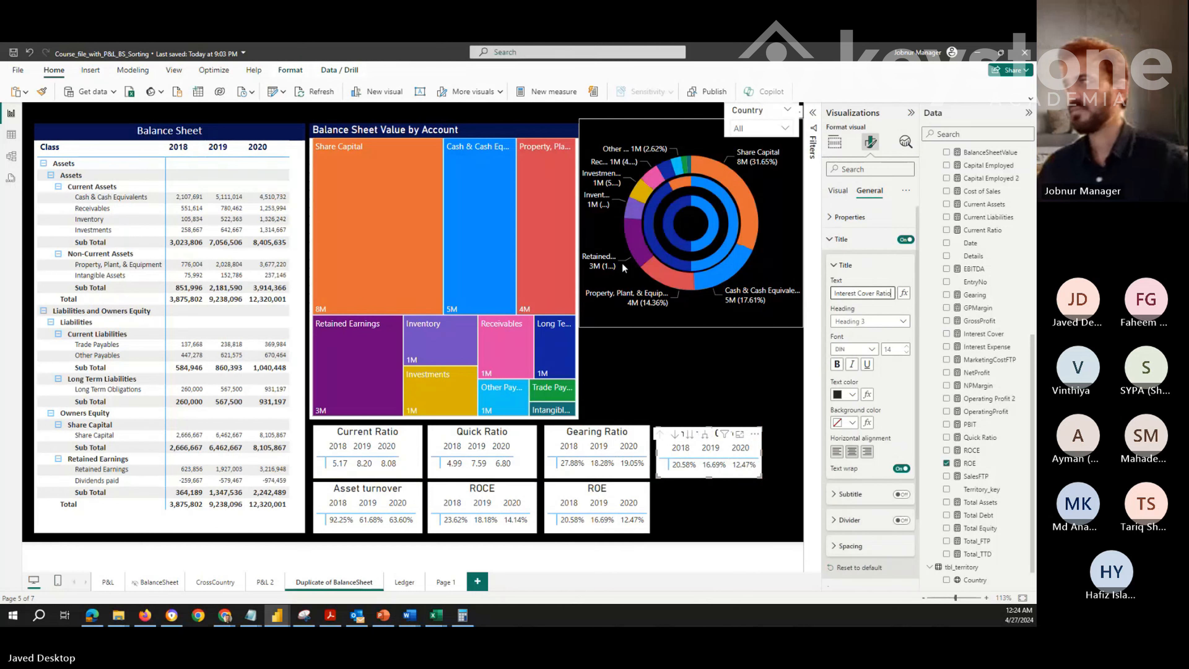
# Replace the ROE measure in the copied matrix's values with the Interest Cover measure
pyautogui.click(835, 142)
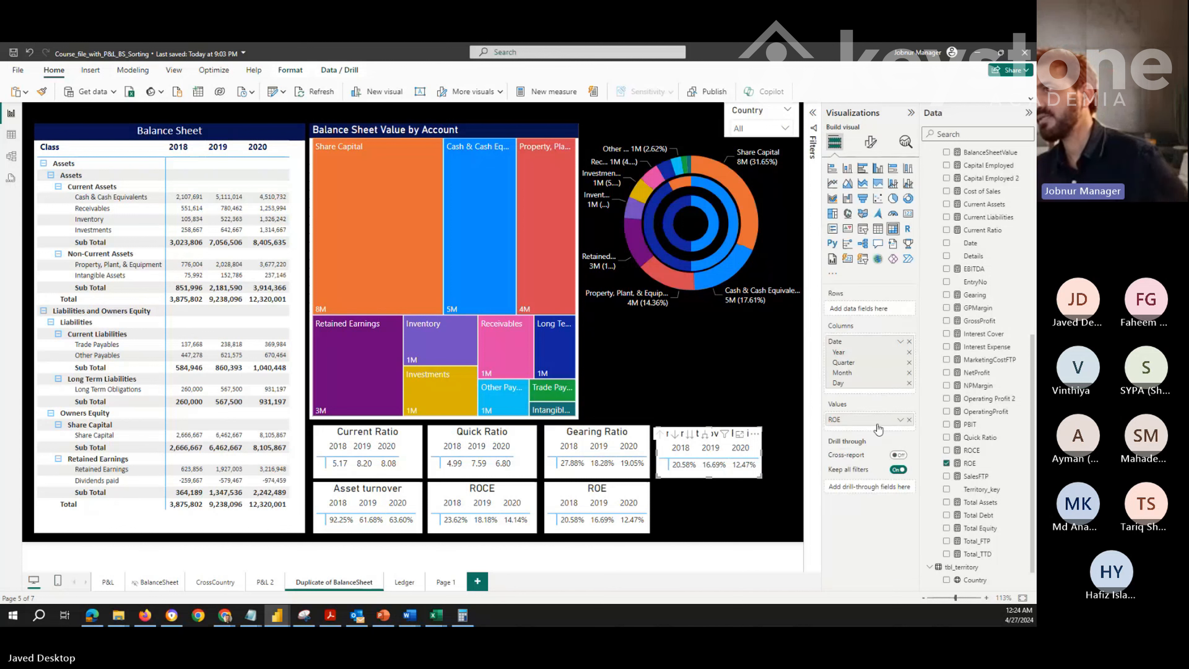
pyautogui.click(909, 420)
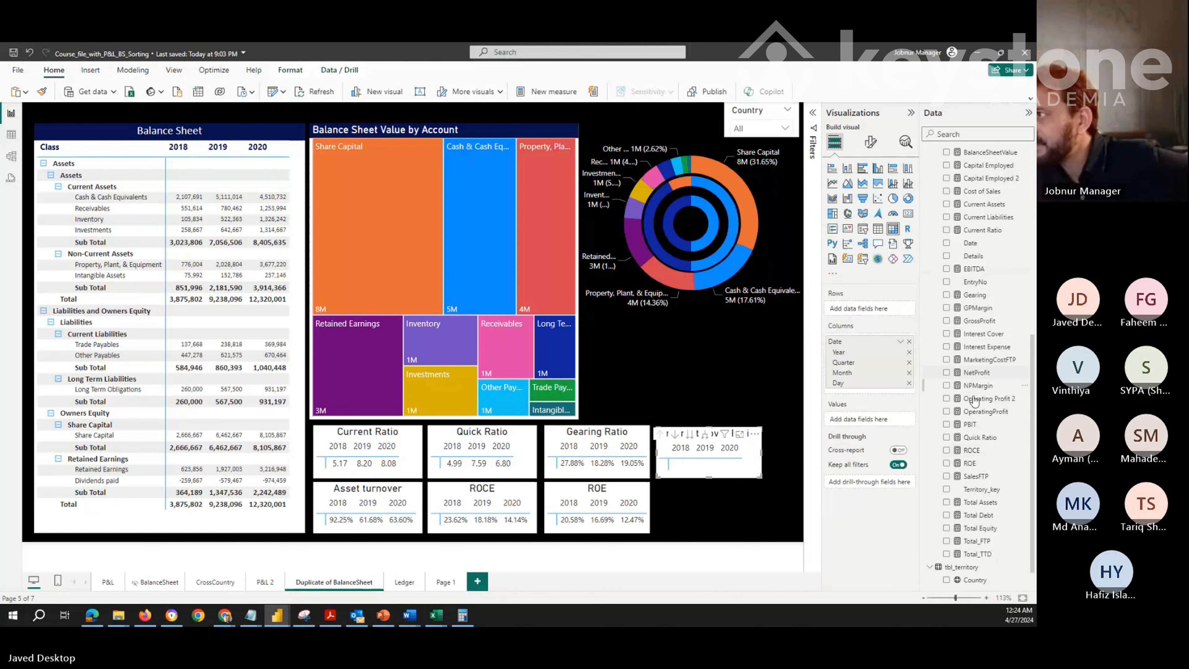
pyautogui.moveTo(995, 341); pyautogui.dragTo(883, 424)
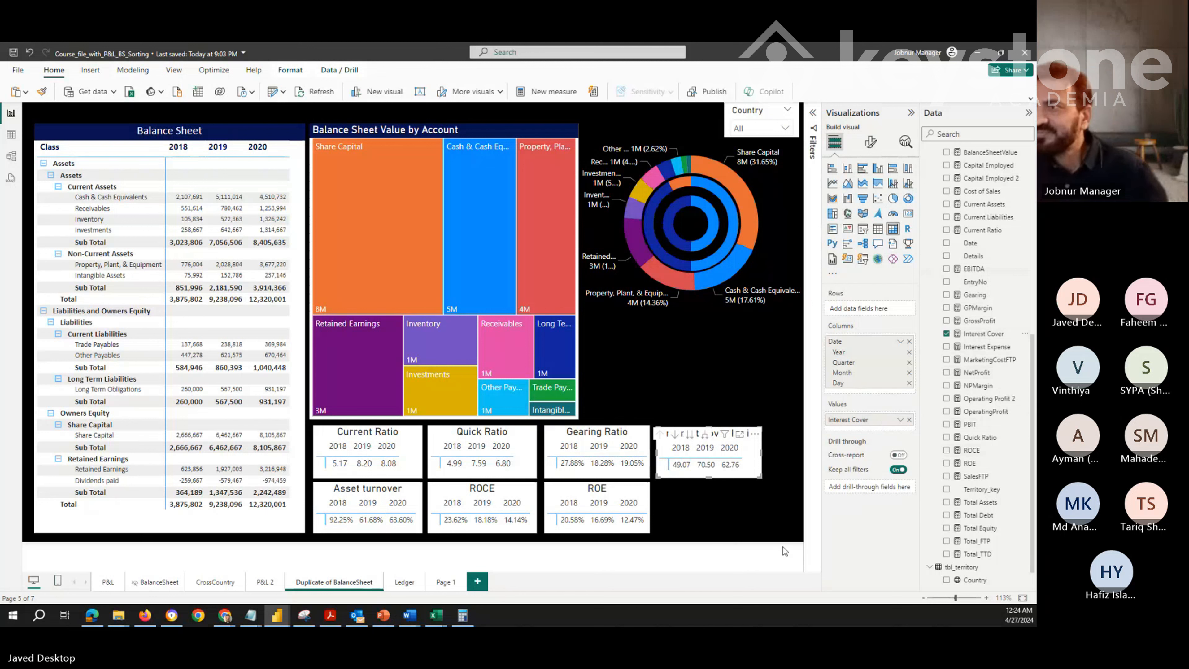
pyautogui.click(761, 520)
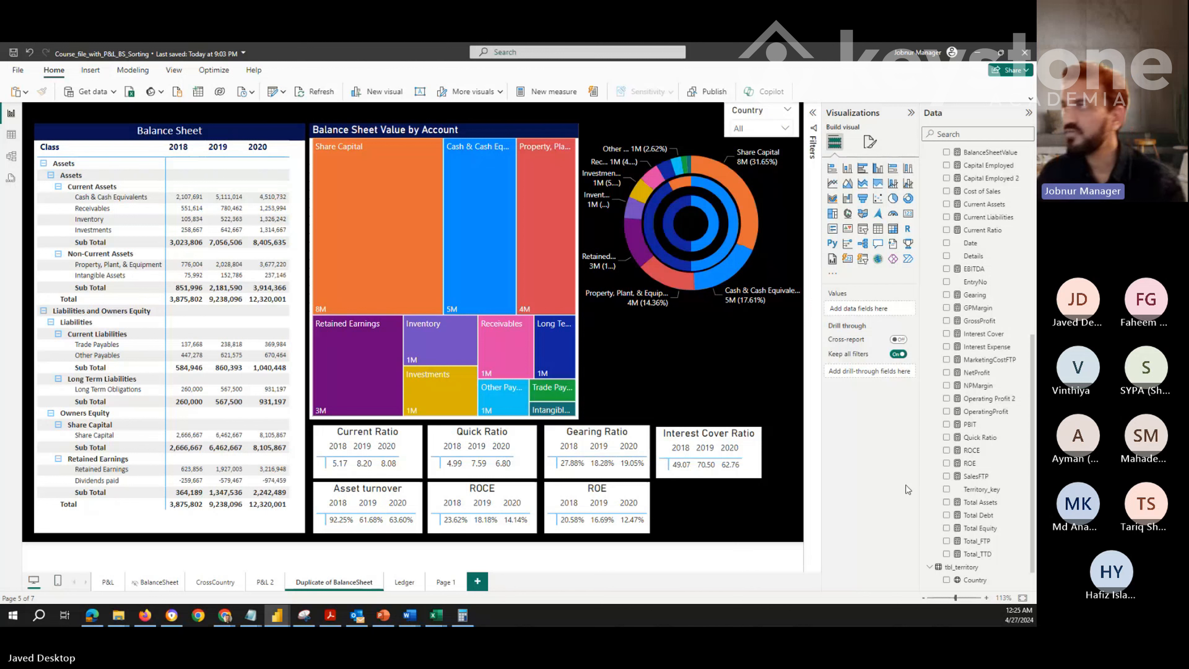
# Examine the Interest Expense measure's formula, highlighting the "Interest Expense" SubClass filter value
pyautogui.click(977, 347)
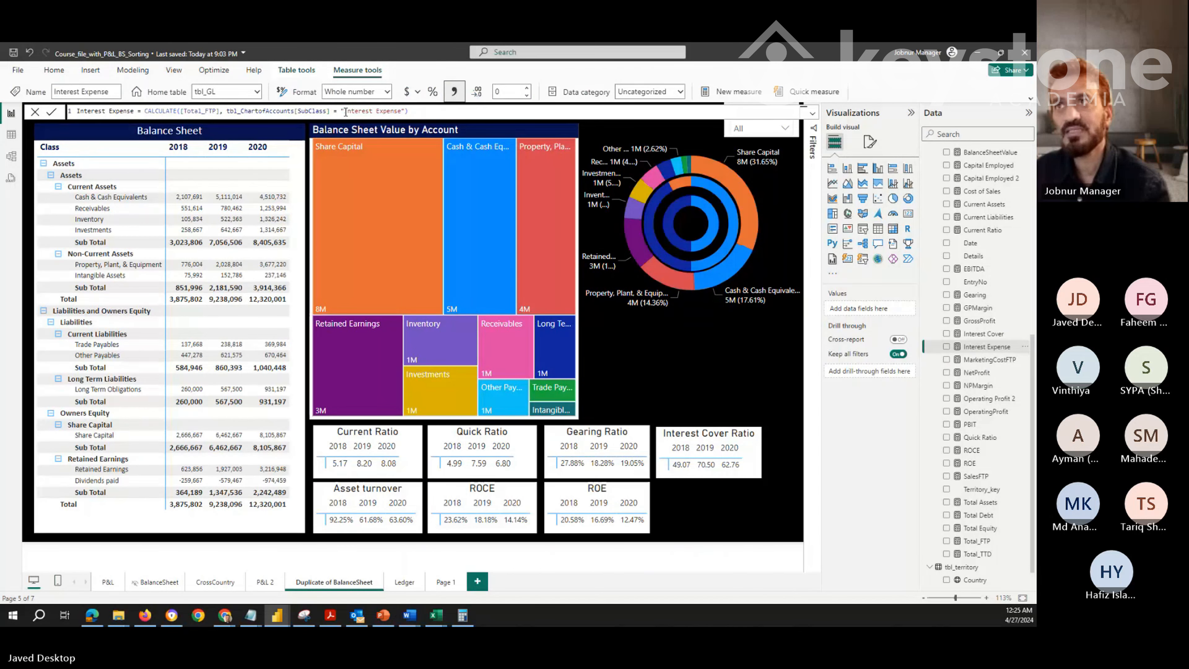
pyautogui.moveTo(345, 111); pyautogui.dragTo(403, 111)
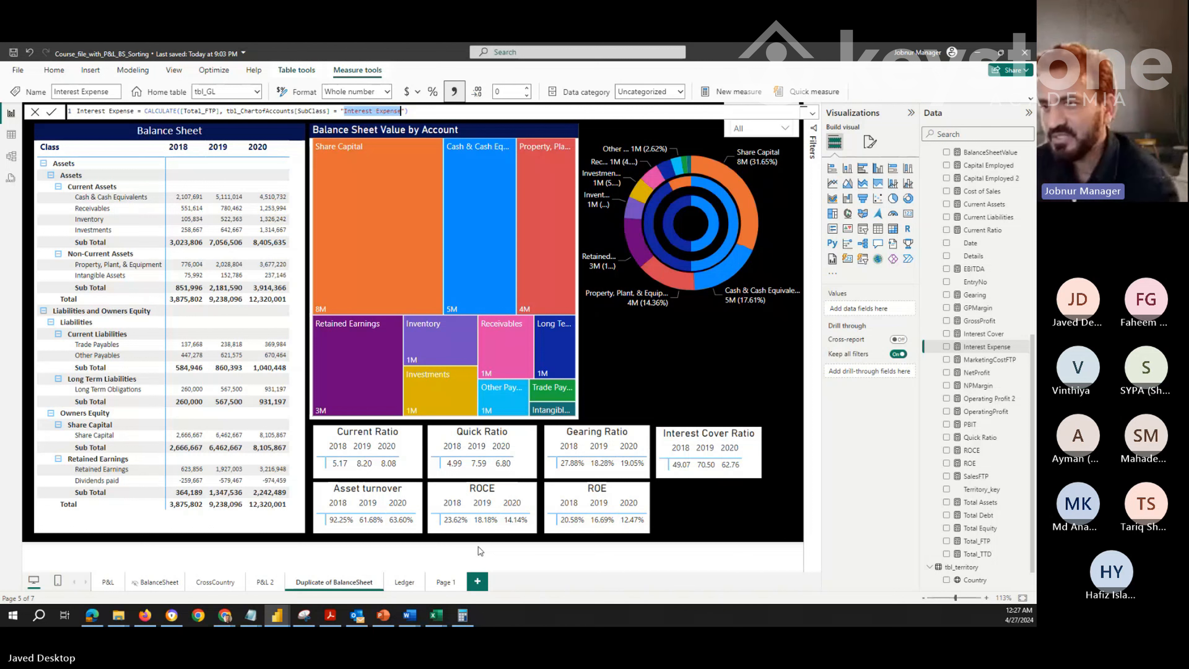
# Switch to PowerPoint, look through the slides after Interest Cover Ratio, and return to the Accounts Receivable Days formula
pyautogui.click(383, 615)
pyautogui.scroll(-1, 102, 494)
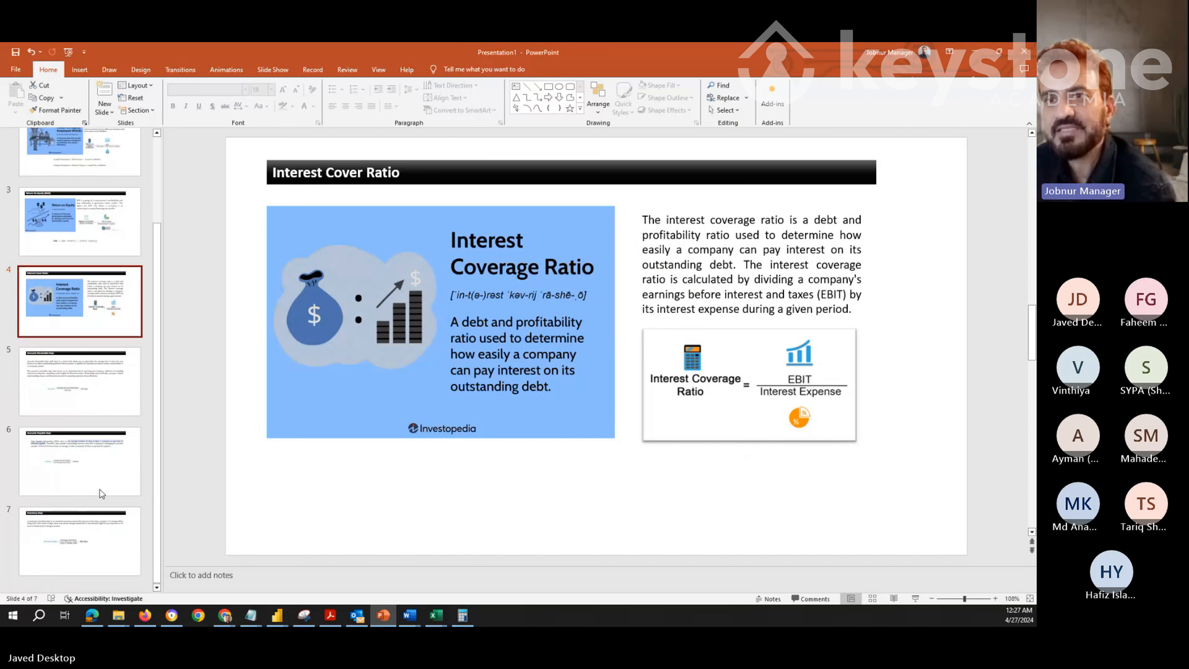
pyautogui.click(110, 389)
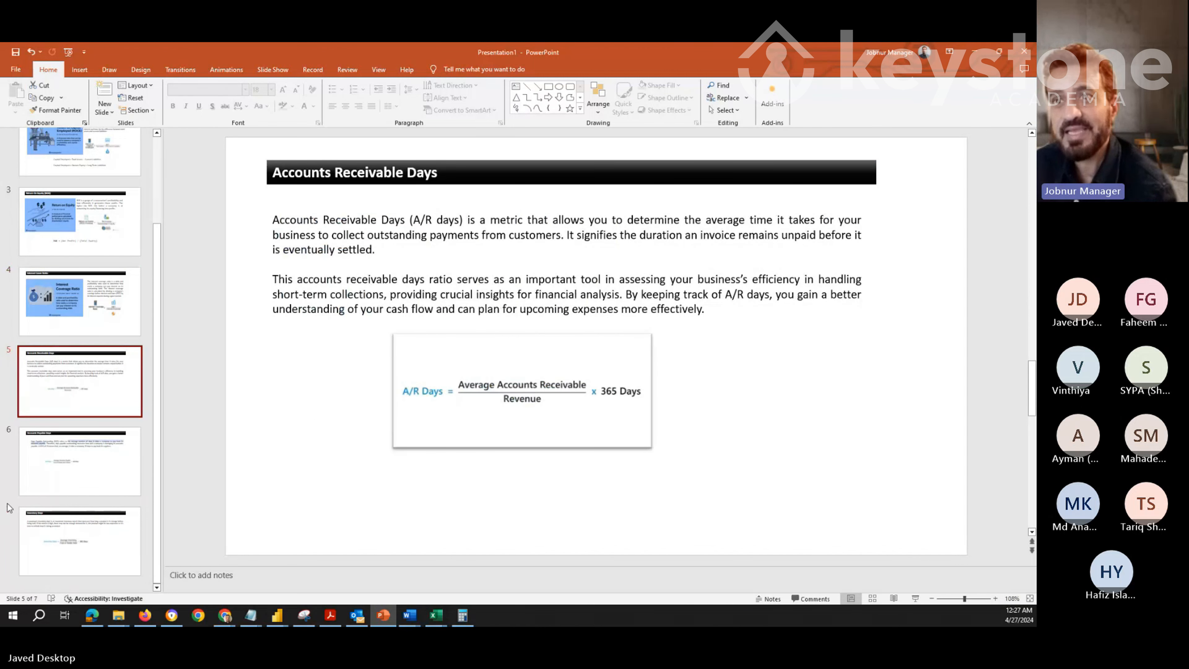
pyautogui.click(79, 462)
pyautogui.click(81, 542)
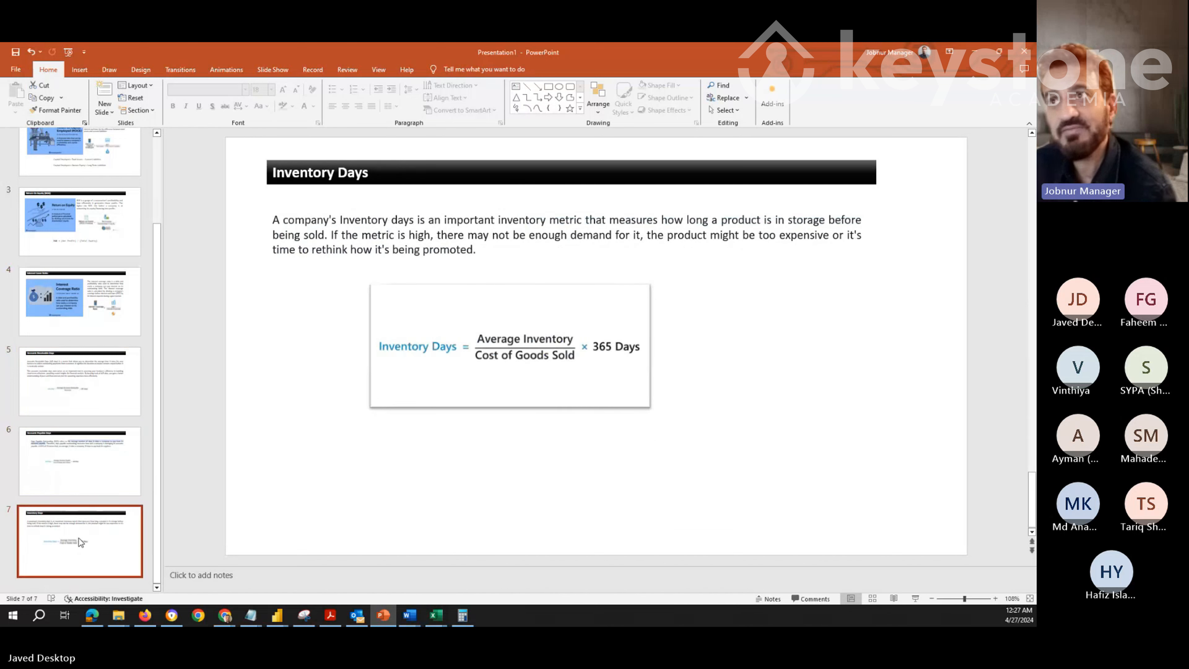
pyautogui.click(95, 383)
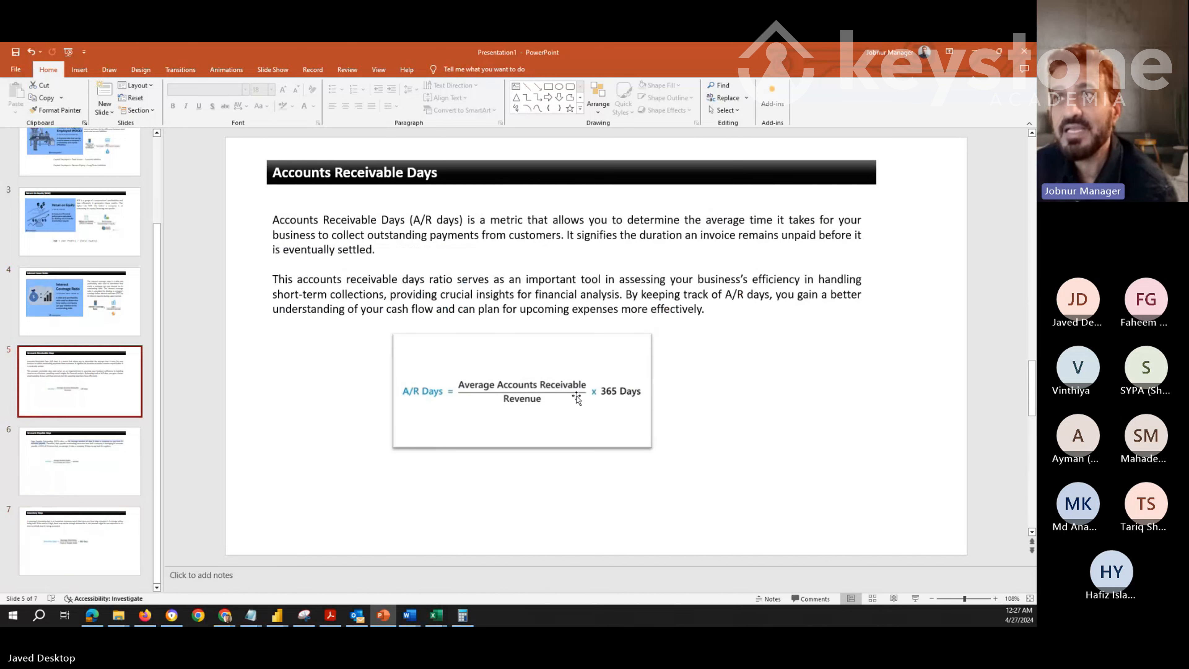
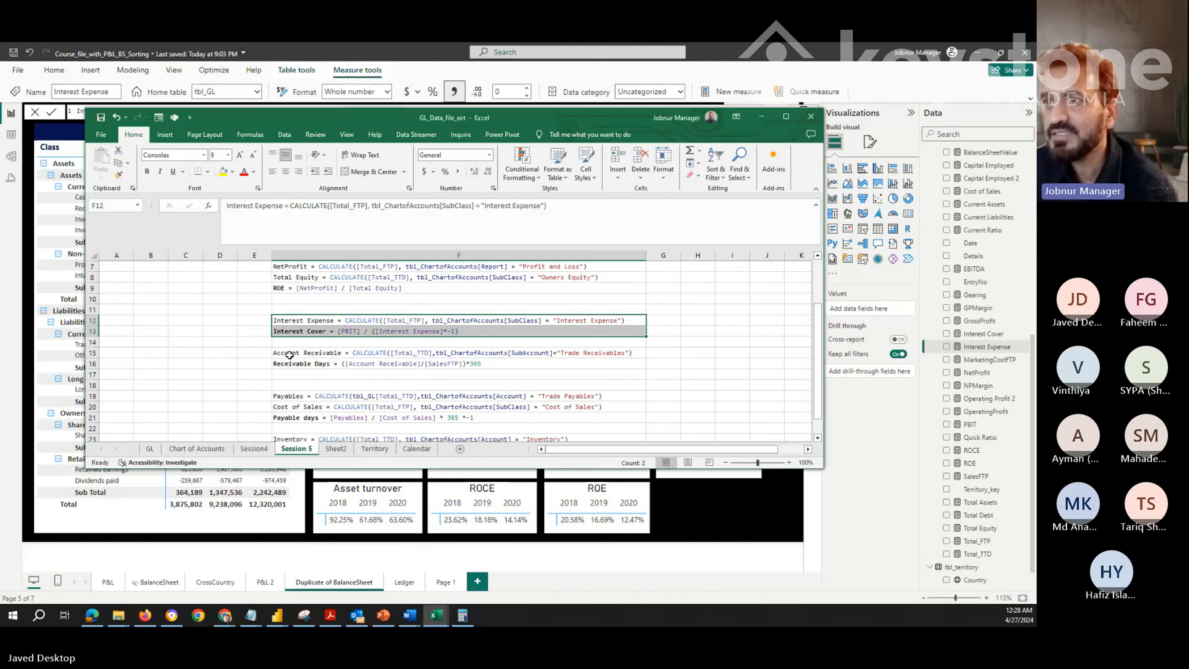
# Copy the Account Receivable and Receivable Days formulas from the Session 5 sheet of the GL_Data_file_ext workbook in Excel
pyautogui.moveTo(290, 354); pyautogui.dragTo(421, 367)
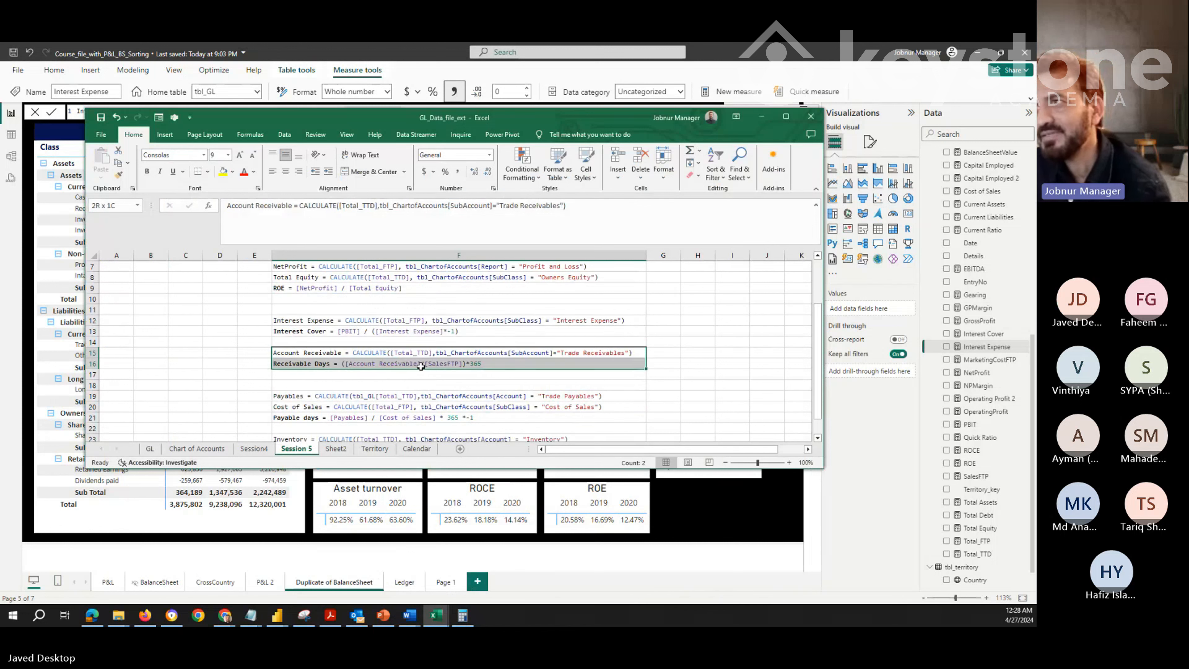
pyautogui.hotkey('ctrl', 'c')
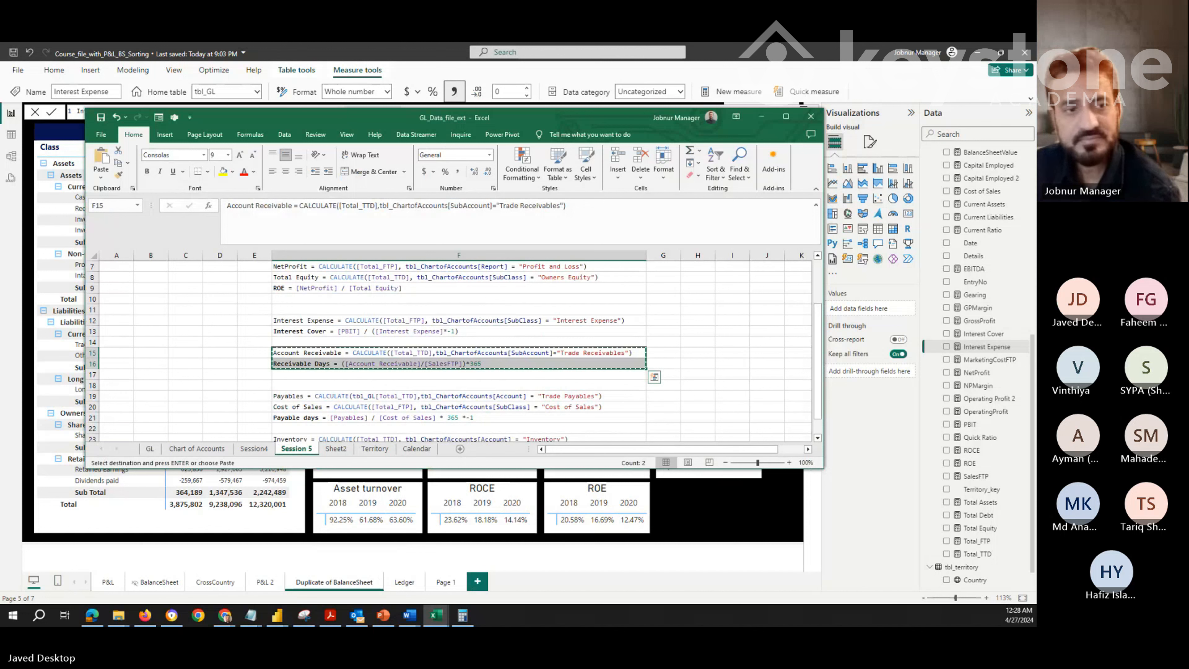
# Copy the Payables, Cost of Sales and Payable days formulas from the Session 5 sheet
pyautogui.hotkey('alt', 'Tab')
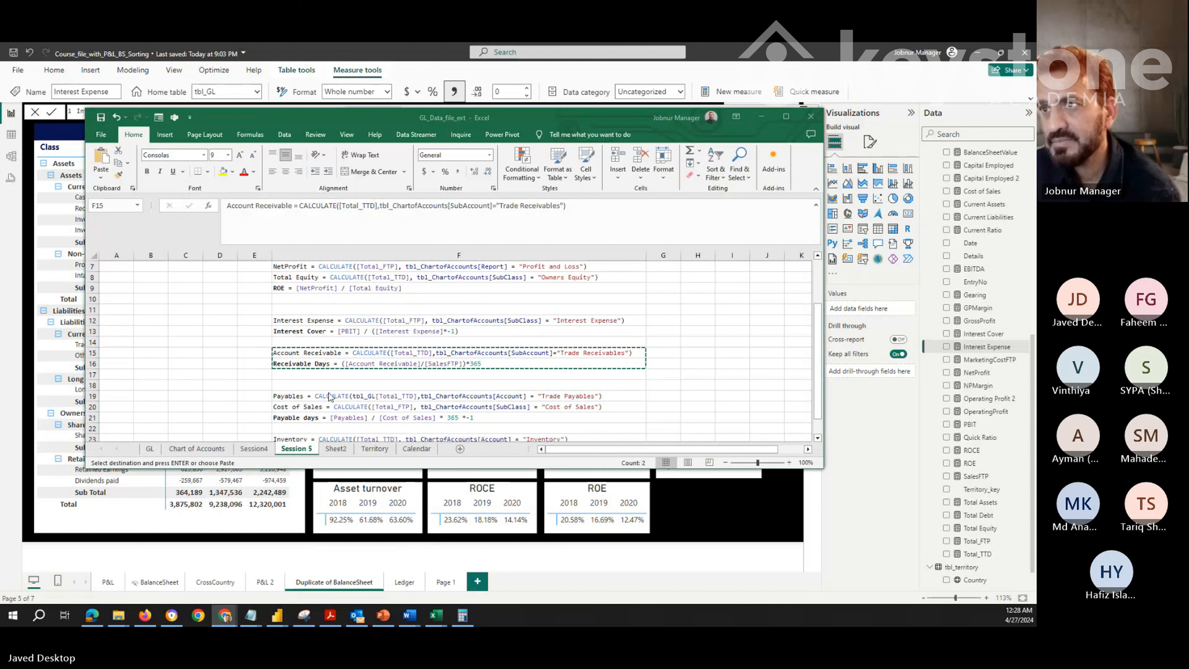
pyautogui.moveTo(332, 396); pyautogui.dragTo(335, 416)
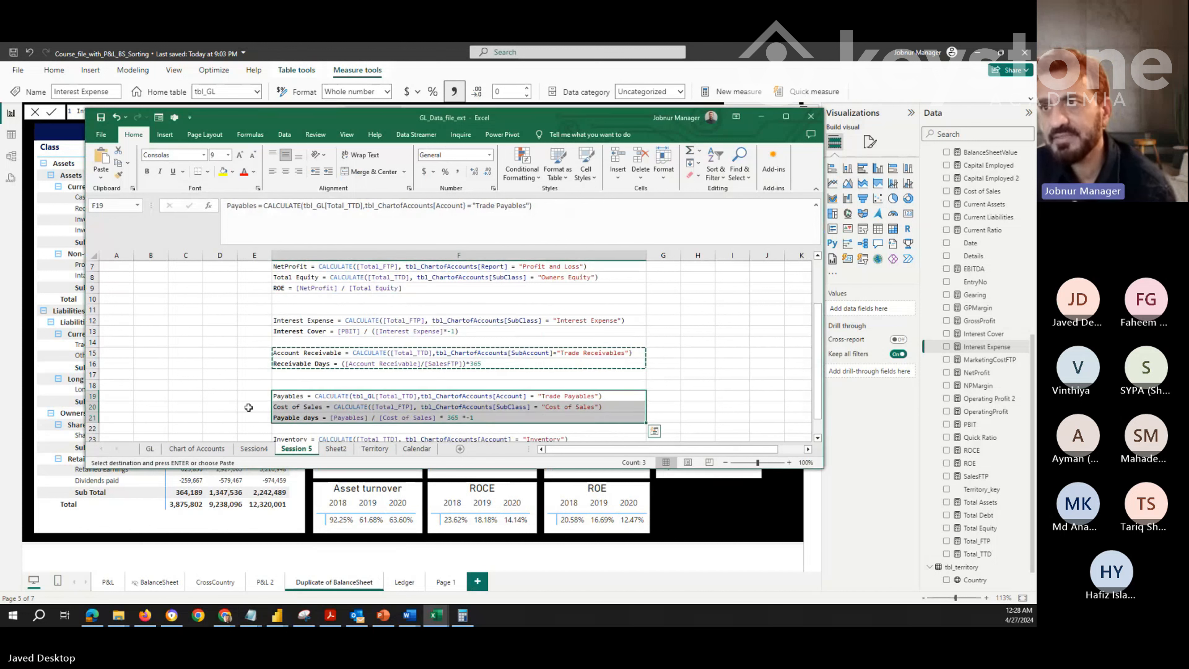
pyautogui.hotkey('ctrl', 'c')
pyautogui.hotkey('alt', 'Tab')
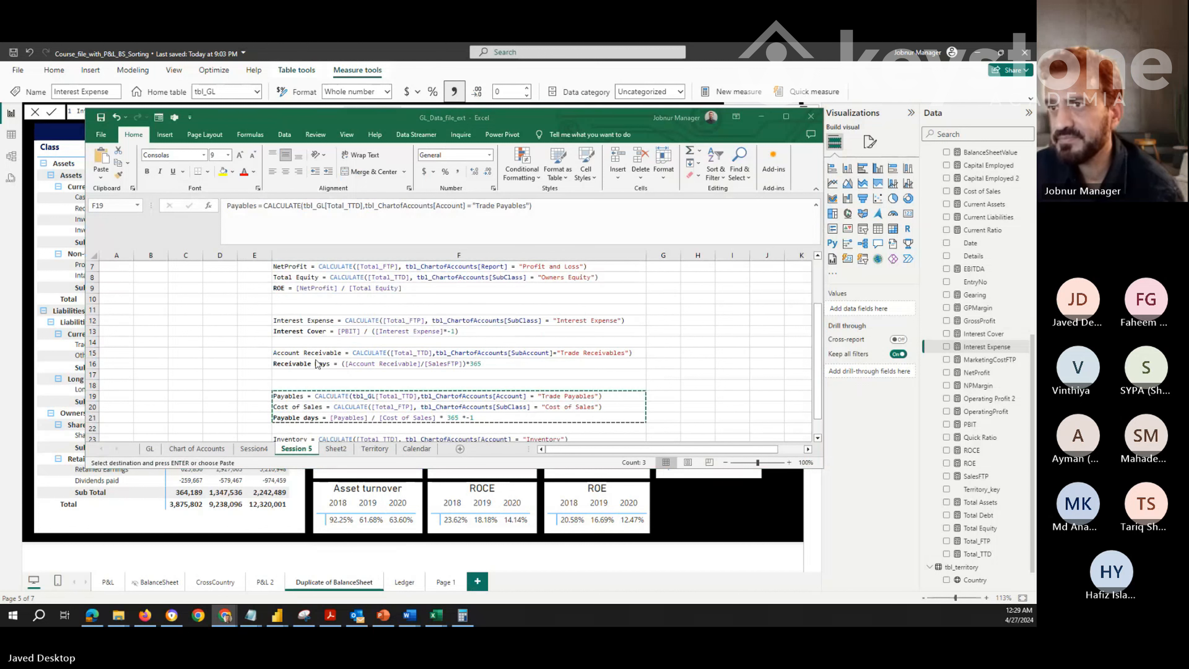
# Copy the Inventory and Inventory days formulas below the Payables block on the Session 5 sheet
pyautogui.scroll(-4, 317, 365)
pyautogui.moveTo(300, 310); pyautogui.dragTo(299, 324)
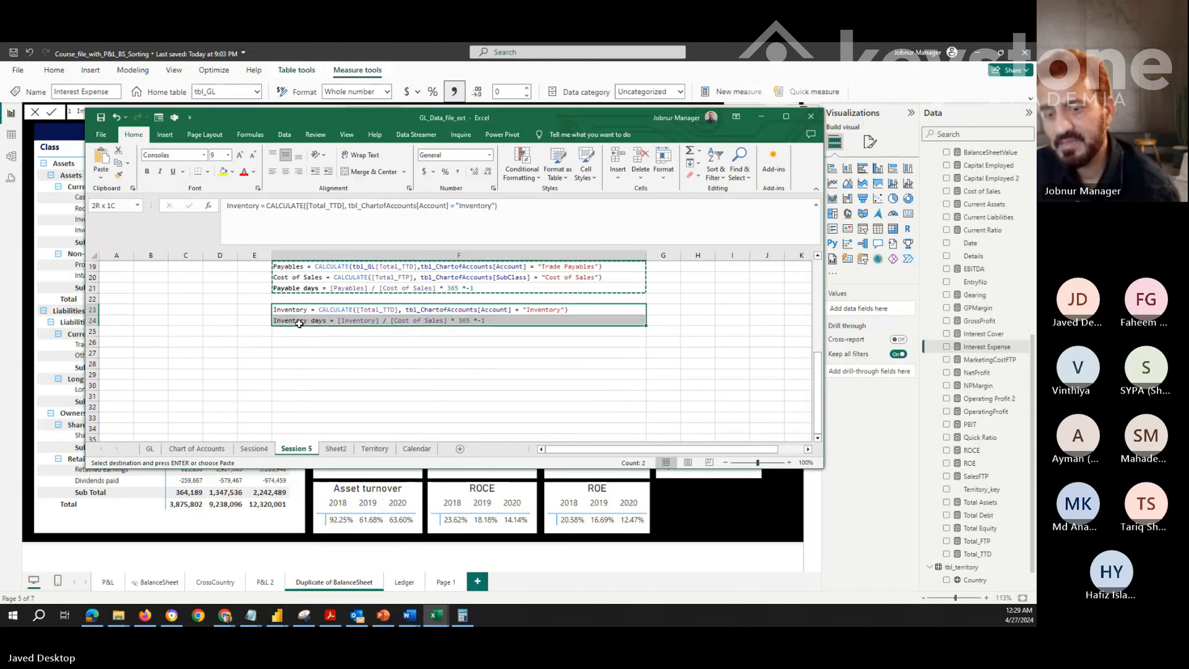
pyautogui.hotkey('ctrl', 'c')
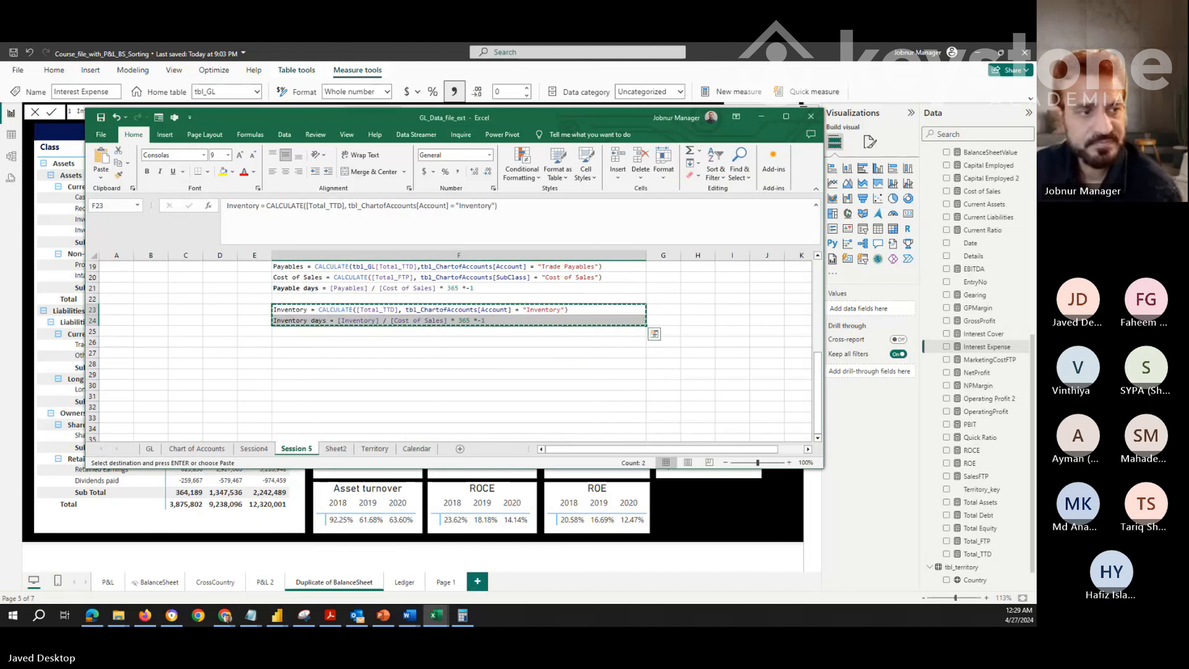
pyautogui.hotkey('alt', 'Tab')
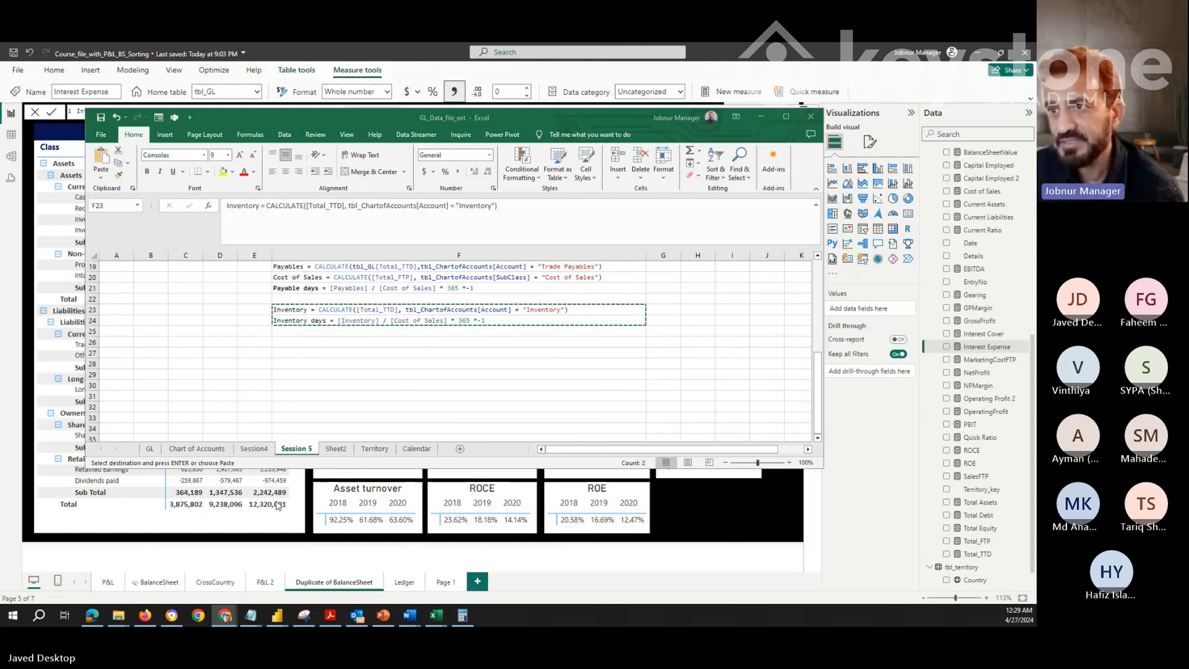
# Return to Power BI and move the Interest Cover Ratio matrix down beside the ROE matrix
pyautogui.click(678, 511)
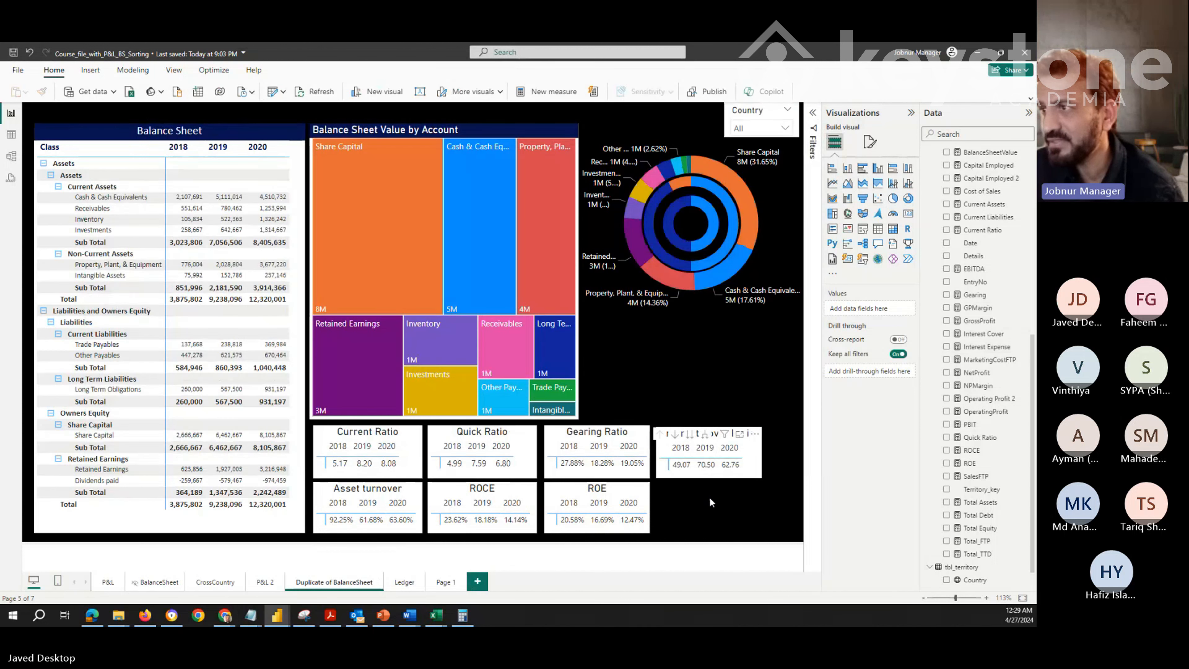
pyautogui.moveTo(711, 474); pyautogui.dragTo(708, 532)
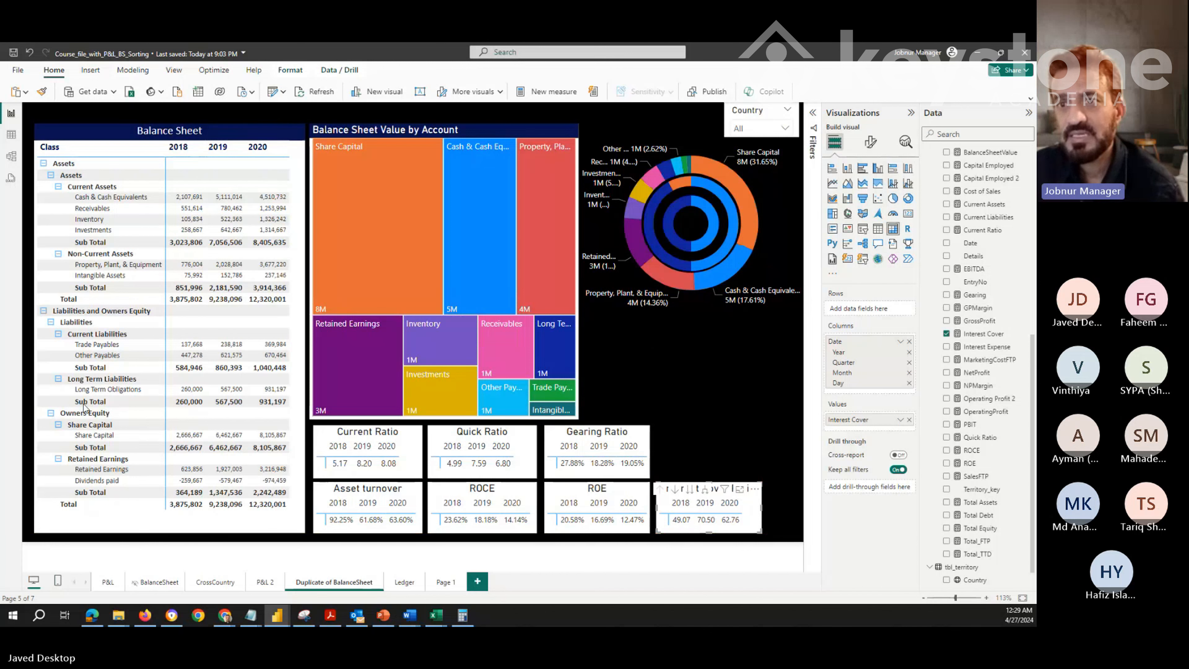
# In the table view, examine the formulas of the Receivables Days, SalesFTP and Receivables measures in tbl_GL
pyautogui.click(11, 134)
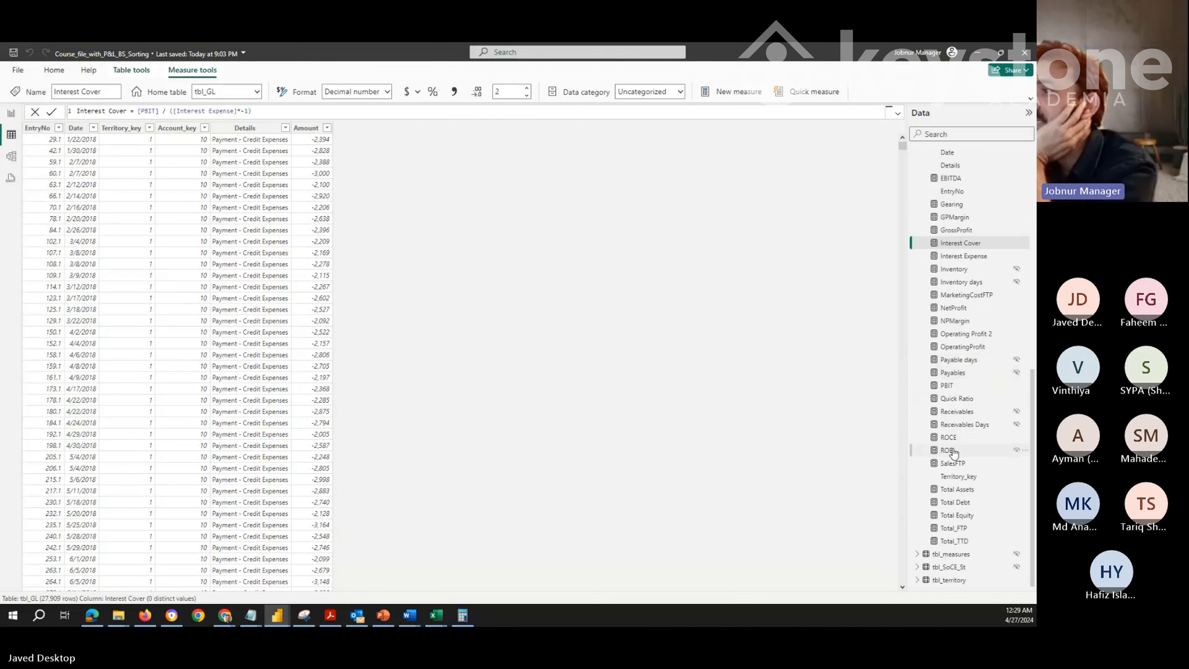
pyautogui.scroll(5, 954, 454)
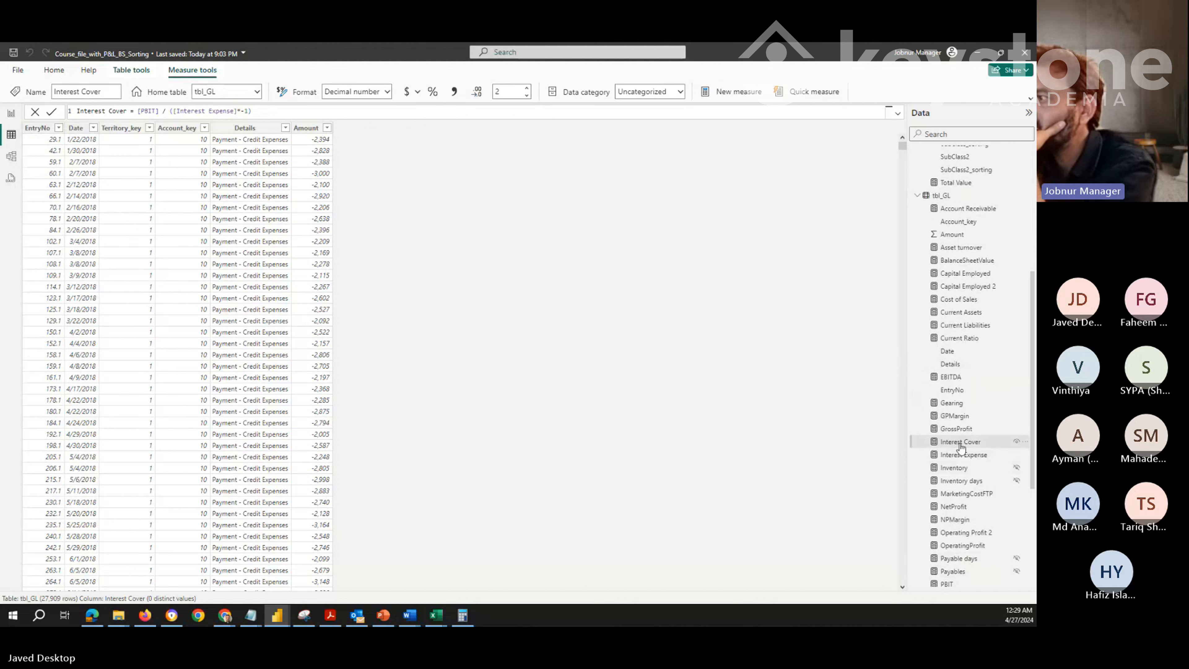
pyautogui.scroll(-5, 960, 452)
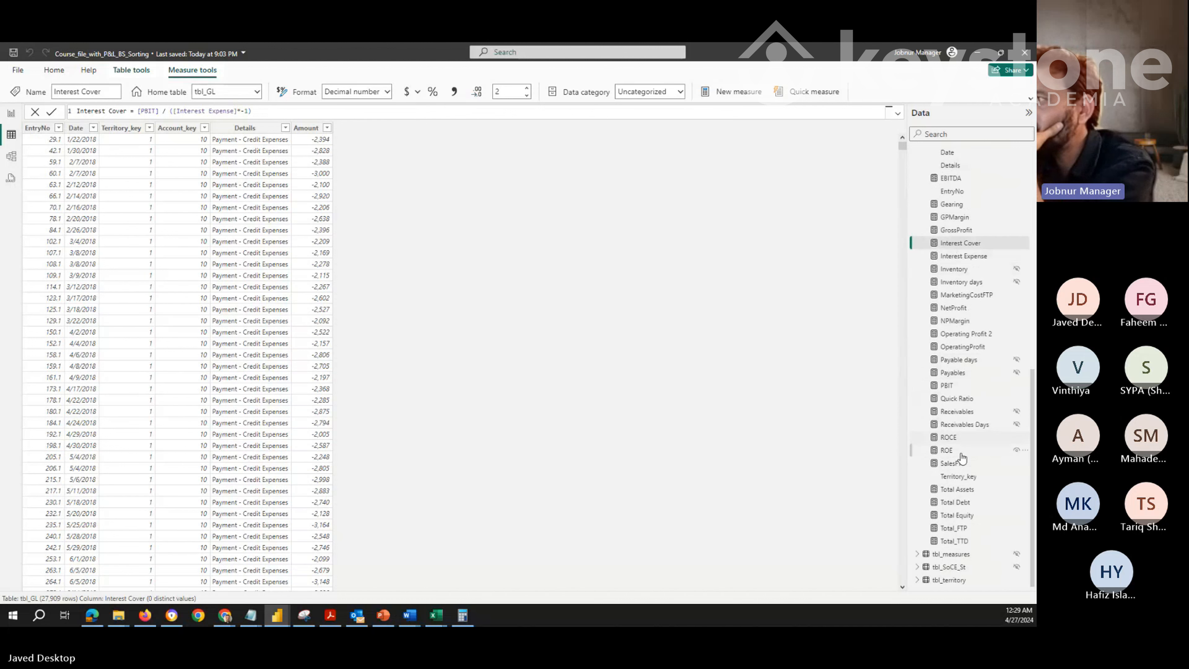
pyautogui.click(961, 426)
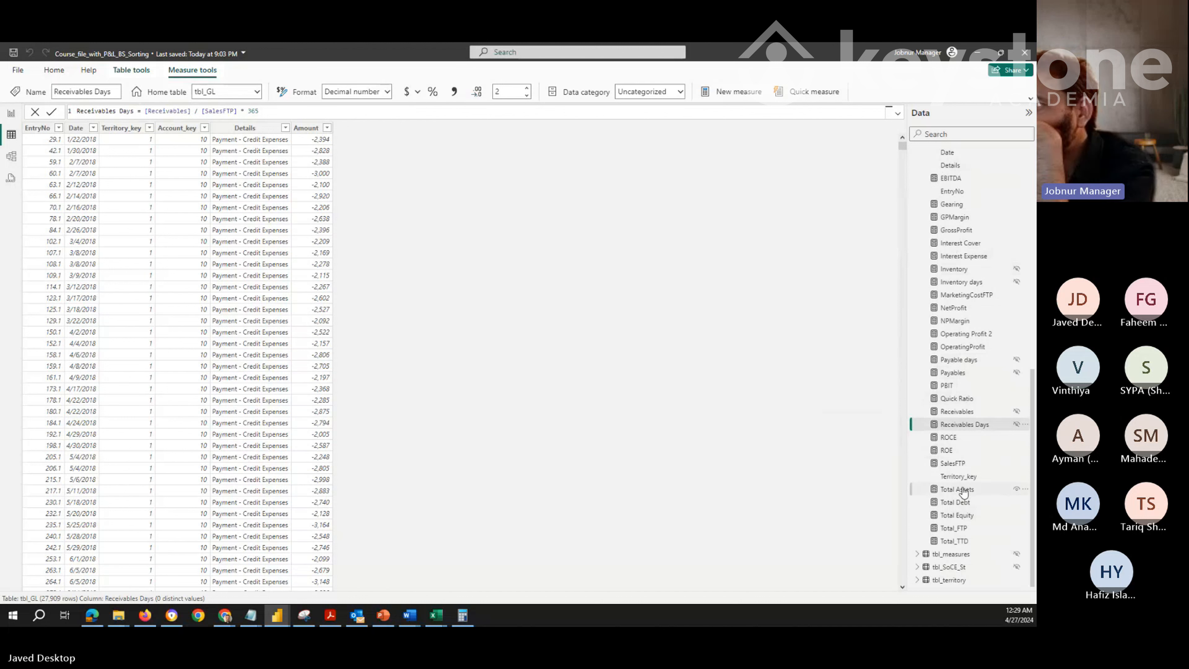
pyautogui.click(960, 464)
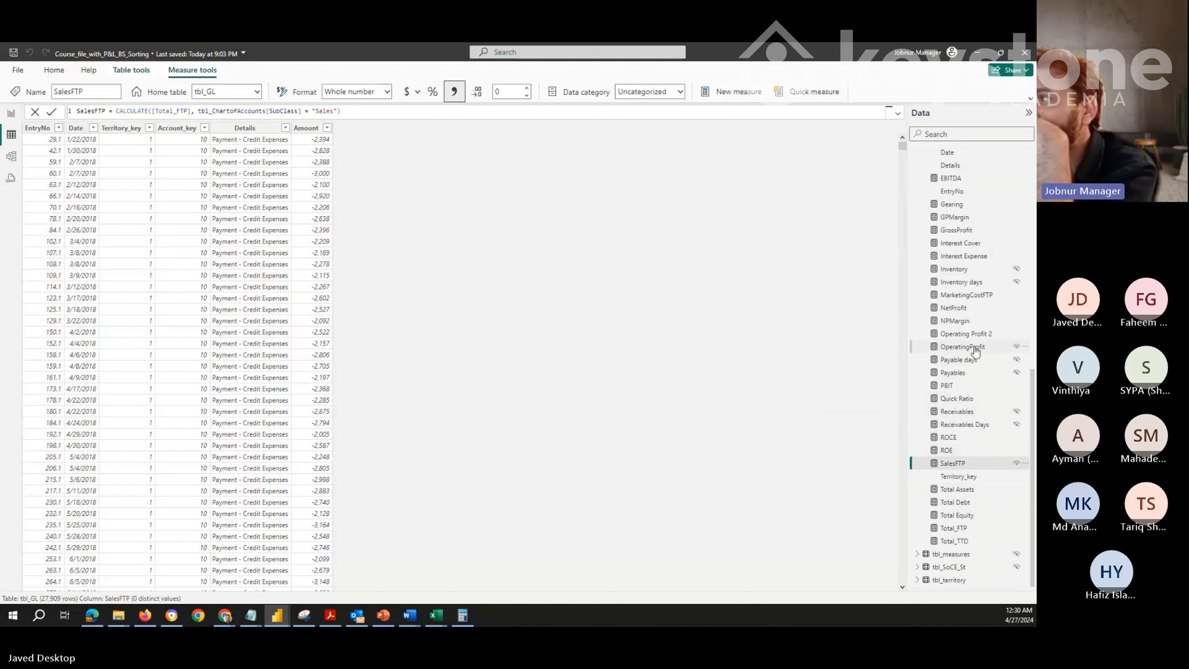
pyautogui.click(975, 411)
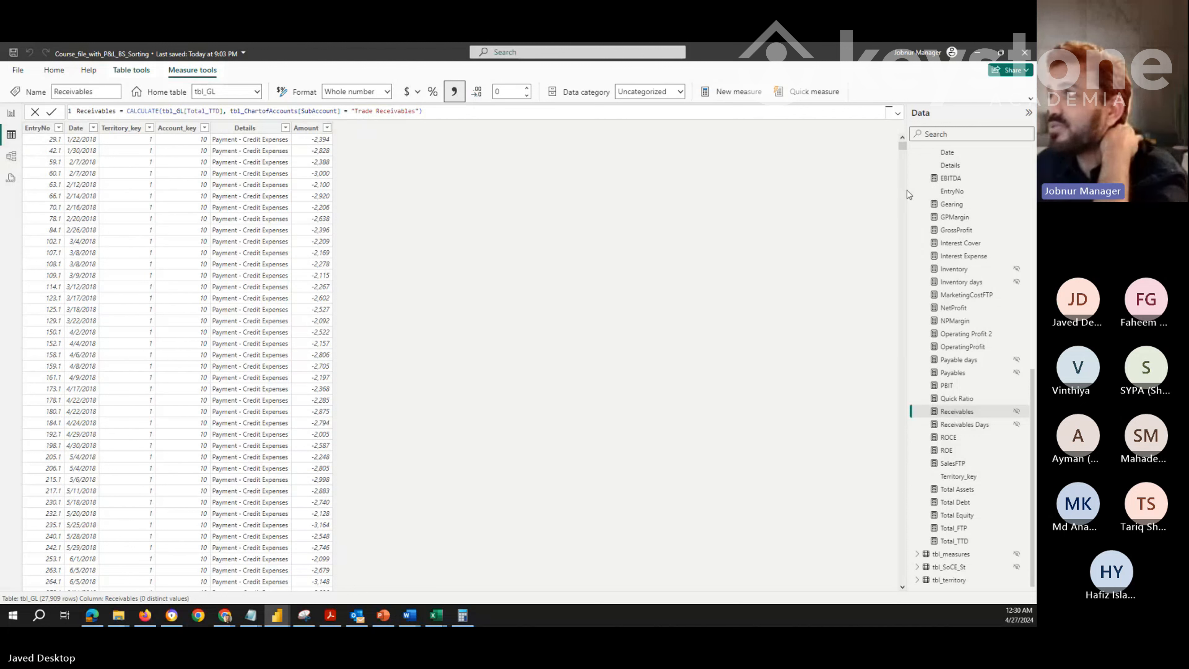
# Open the tbl_ChartofAccounts data and look up Trade Receivables in the SubAccount column
pyautogui.scroll(10, 959, 282)
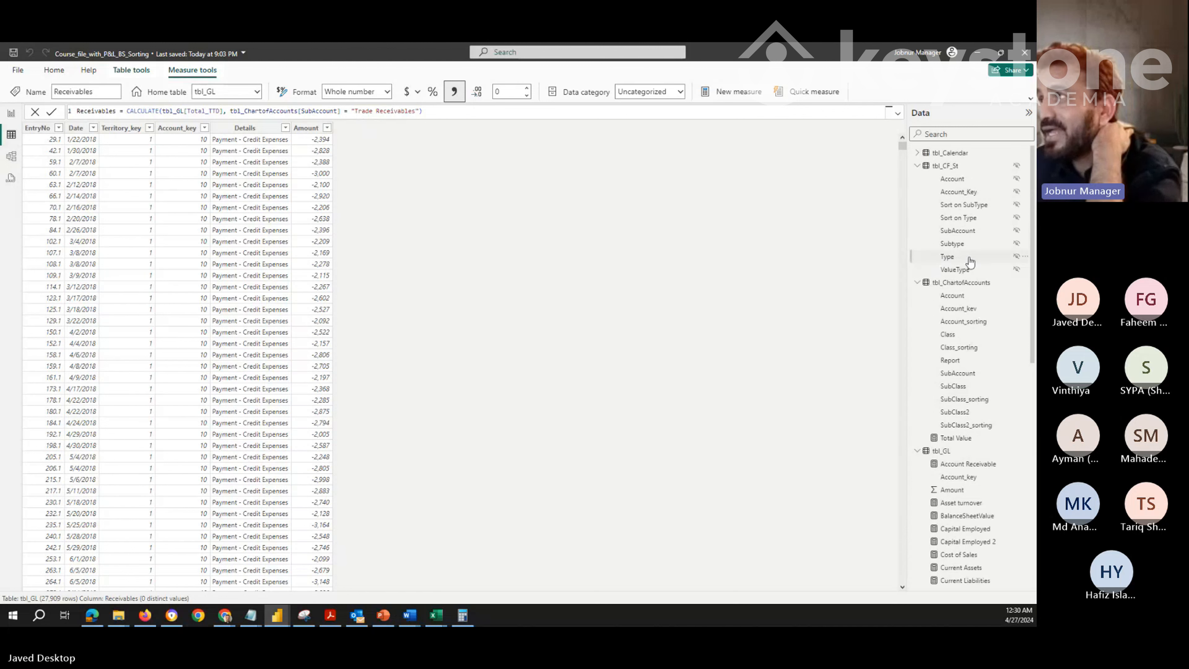
pyautogui.click(960, 283)
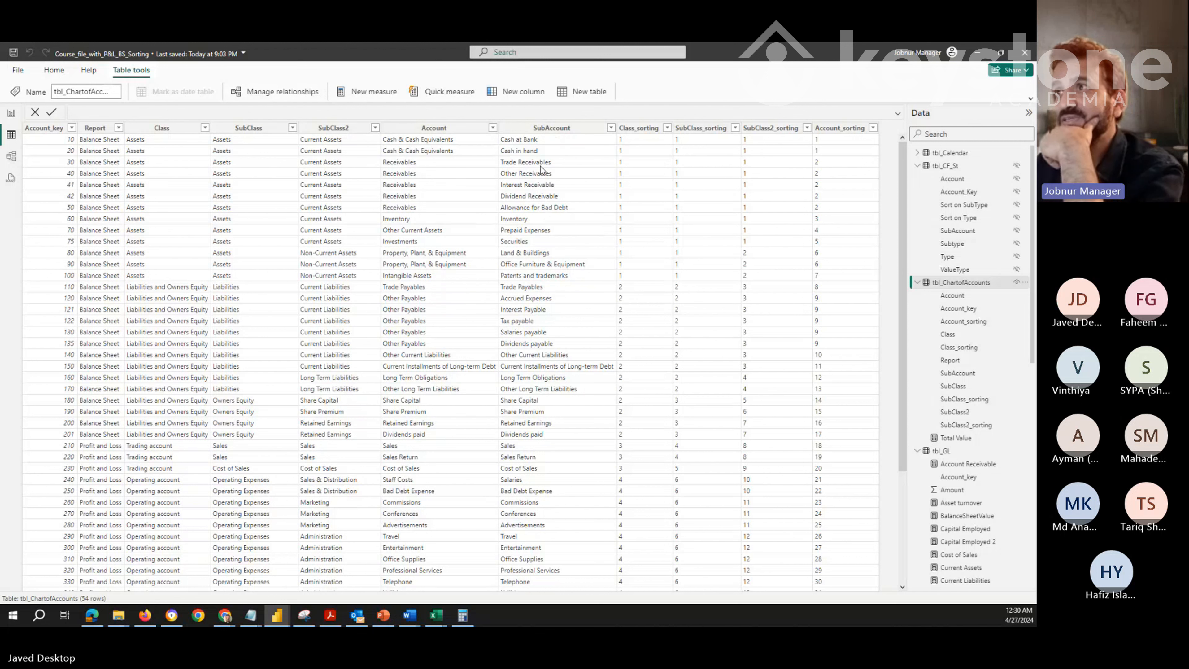
pyautogui.click(553, 133)
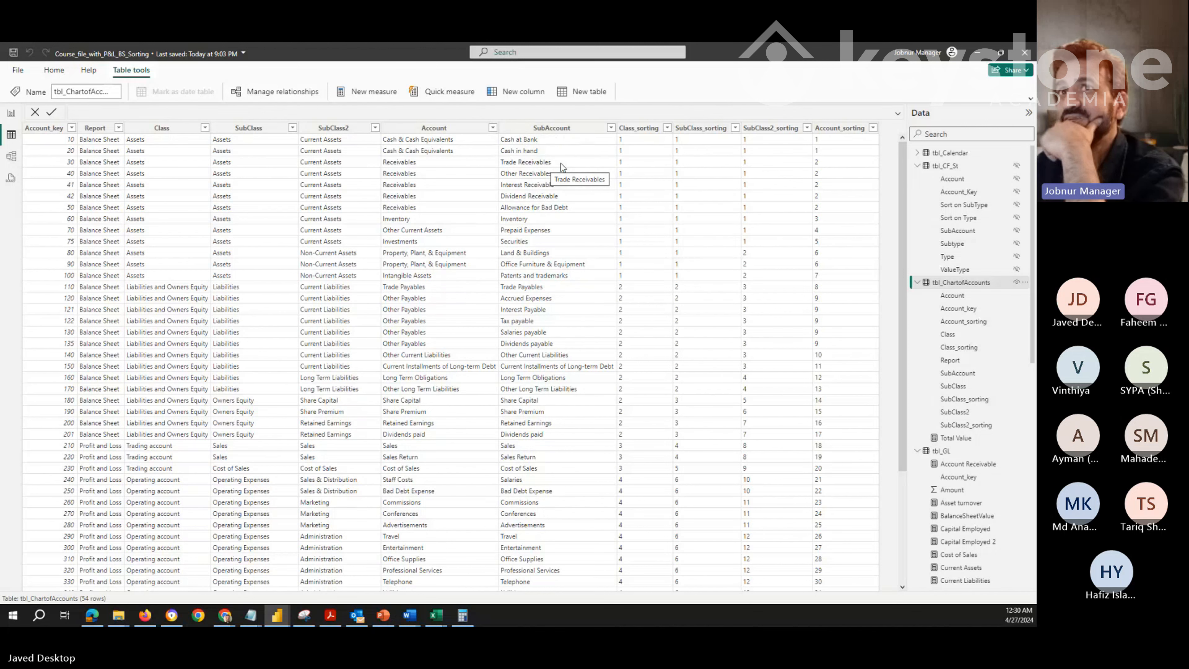
# Open the P&L 2 report page, expand Taxation and sort the matrix by Class so Trading account comes first
pyautogui.click(12, 117)
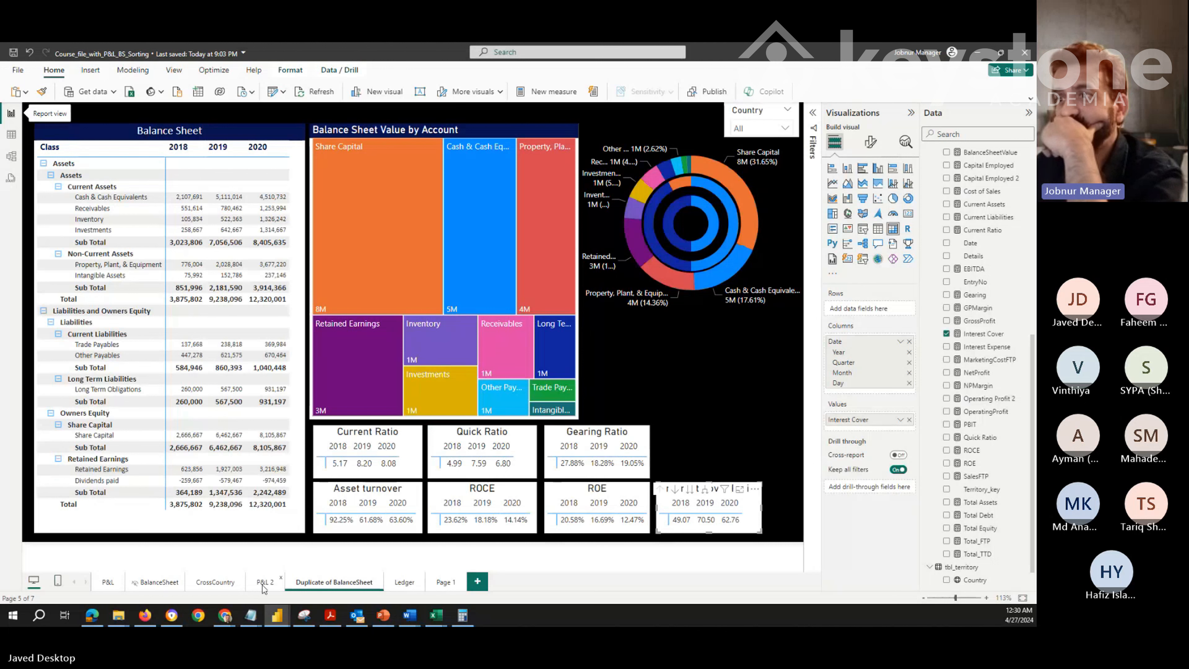
pyautogui.click(263, 584)
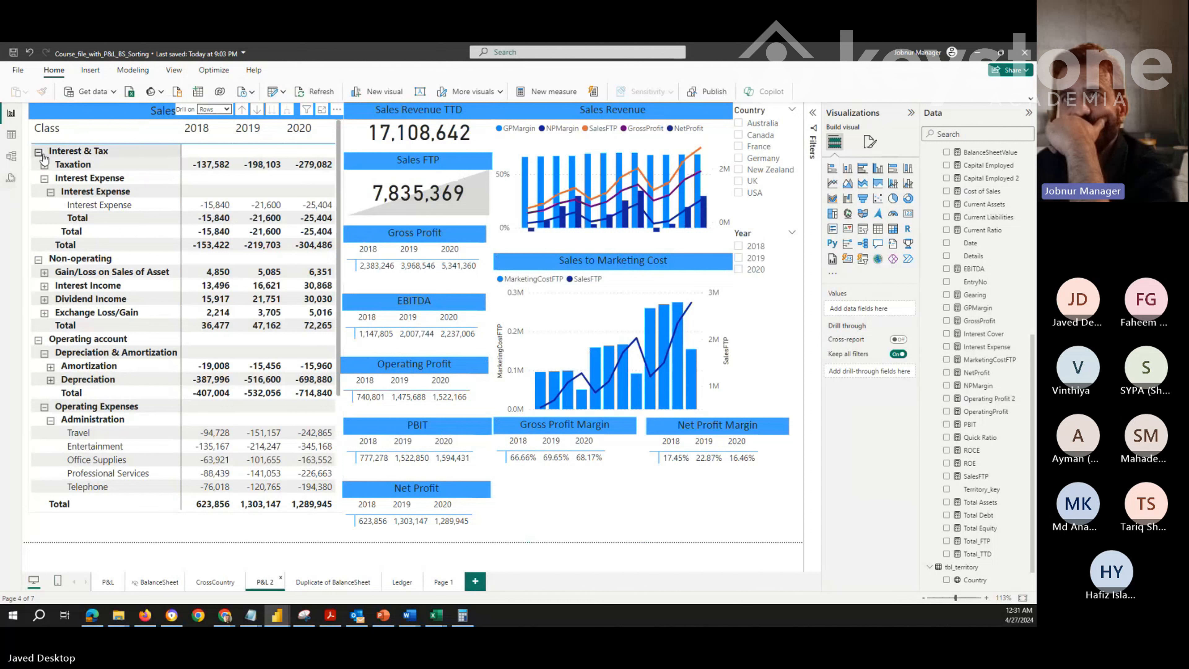
pyautogui.click(44, 165)
pyautogui.click(85, 133)
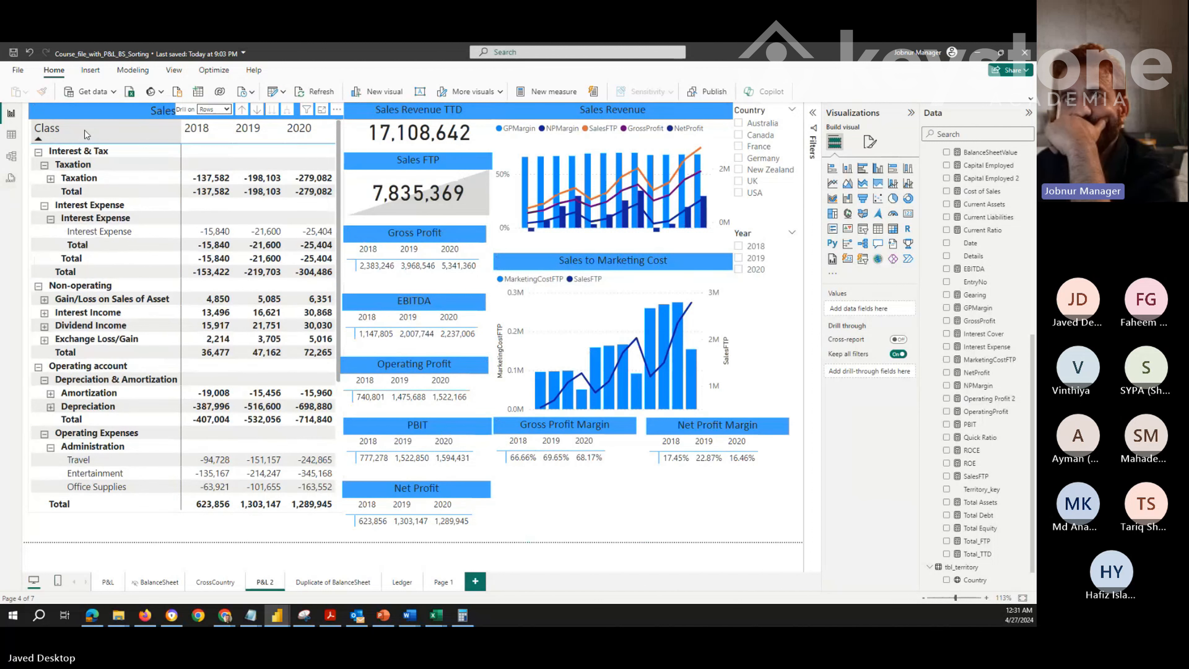
pyautogui.click(86, 134)
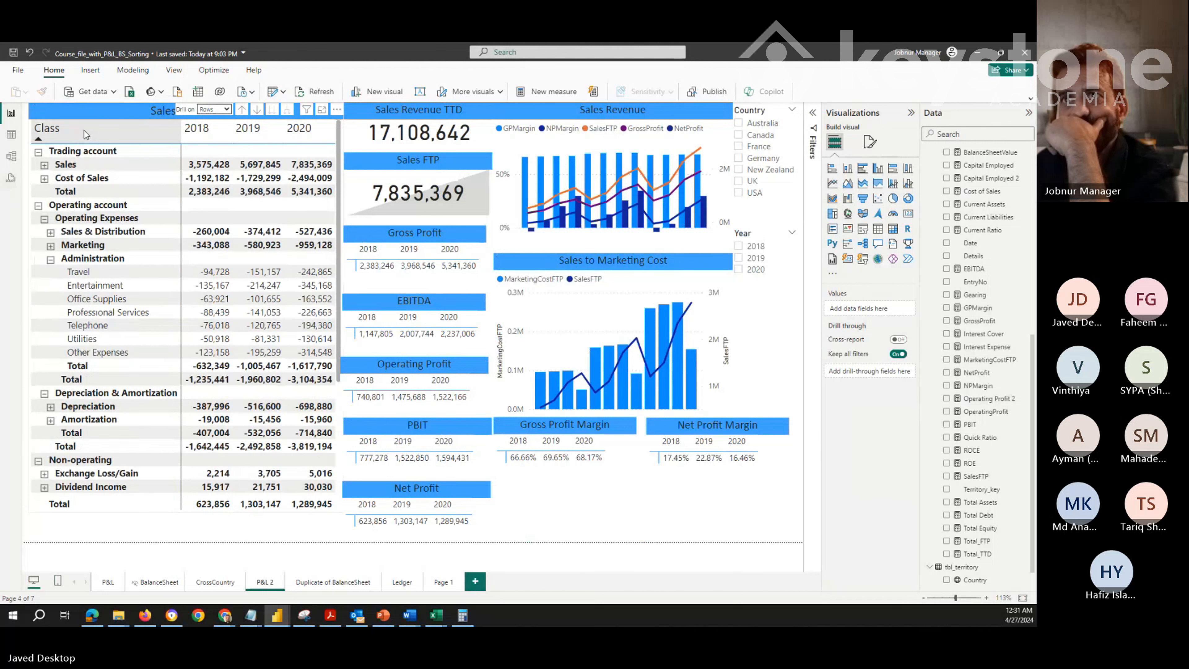
# Expand Sales to account level to view its accounts, collapse it again and cross-filter the page by the Sales row
pyautogui.click(44, 166)
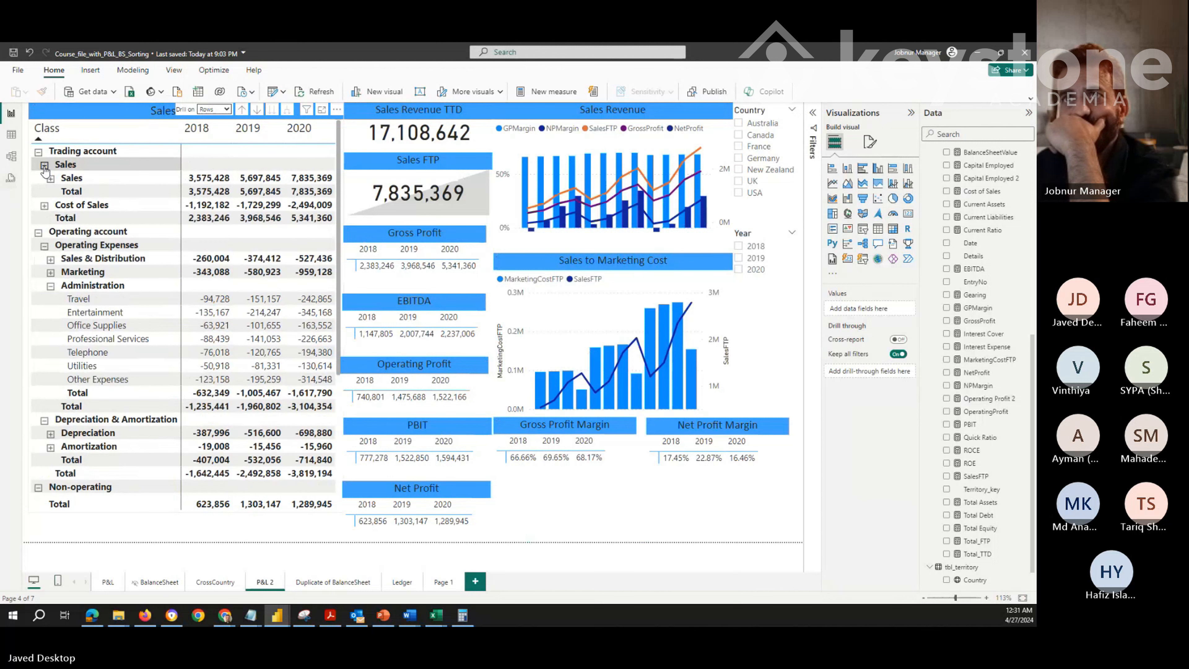
pyautogui.click(50, 178)
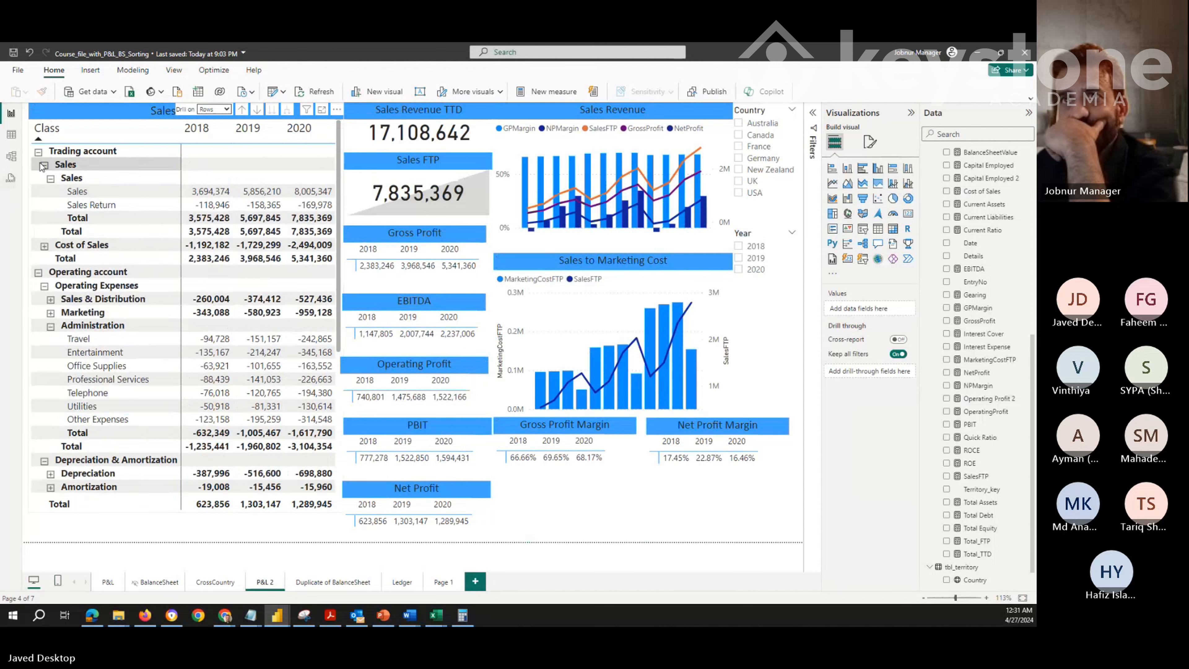
pyautogui.click(55, 166)
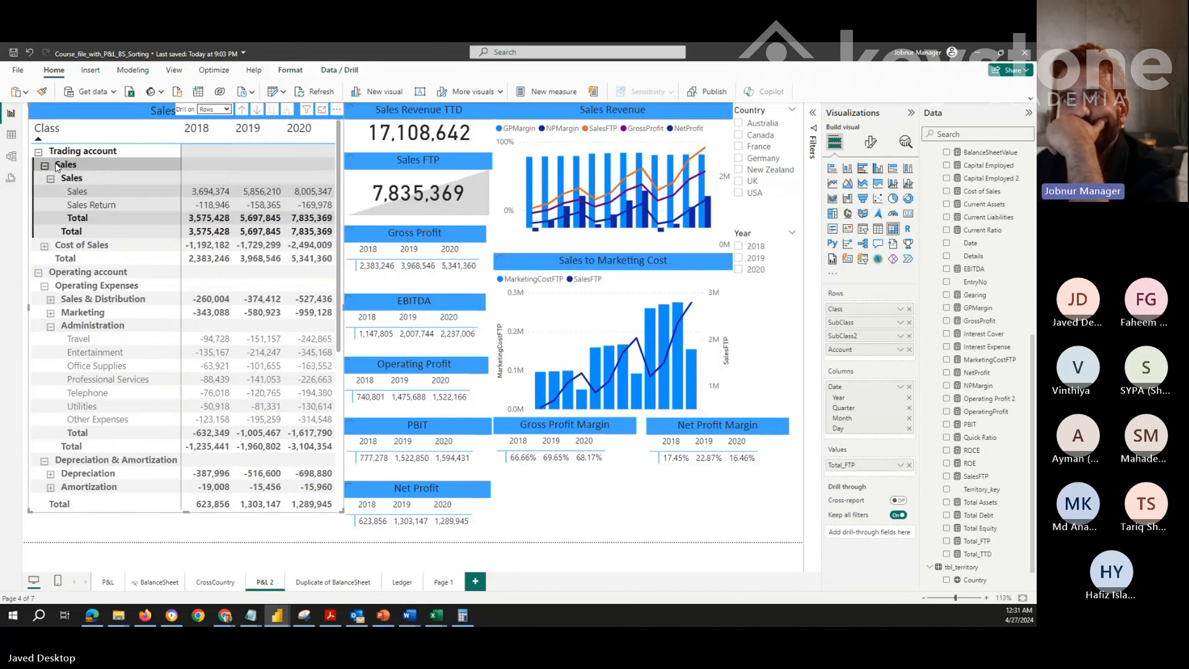
pyautogui.click(58, 170)
pyautogui.click(61, 169)
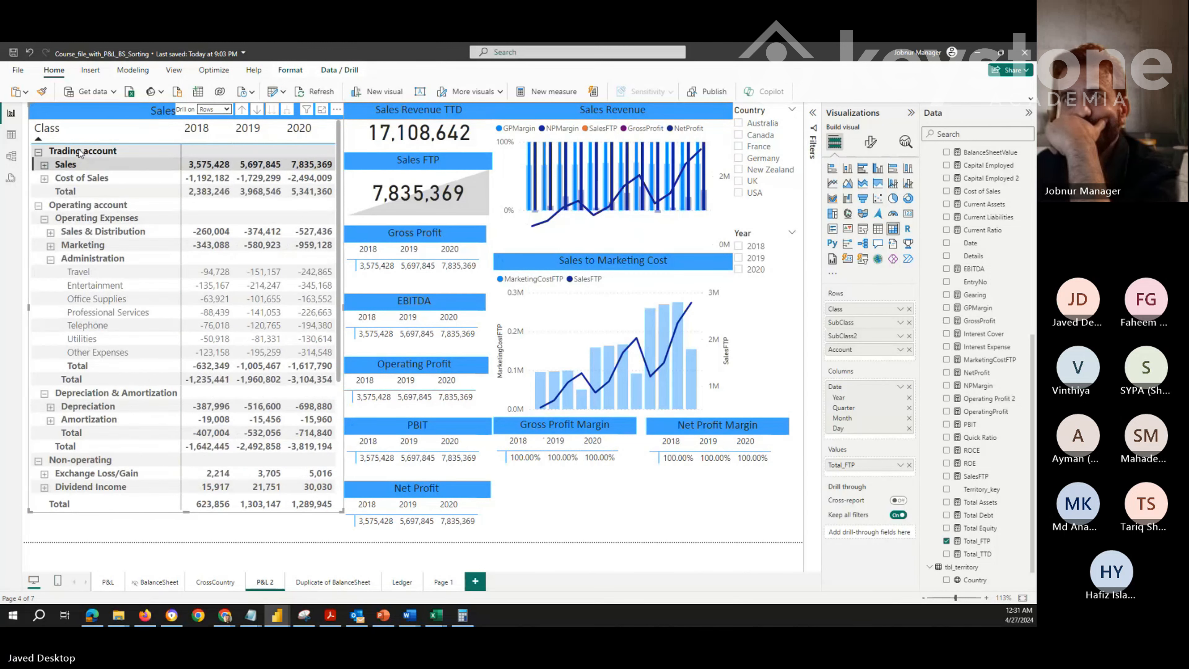
# Expand Sales & Distribution, review the remaining profit and loss rows, and reopen the tbl_ChartofAccounts data
pyautogui.click(51, 233)
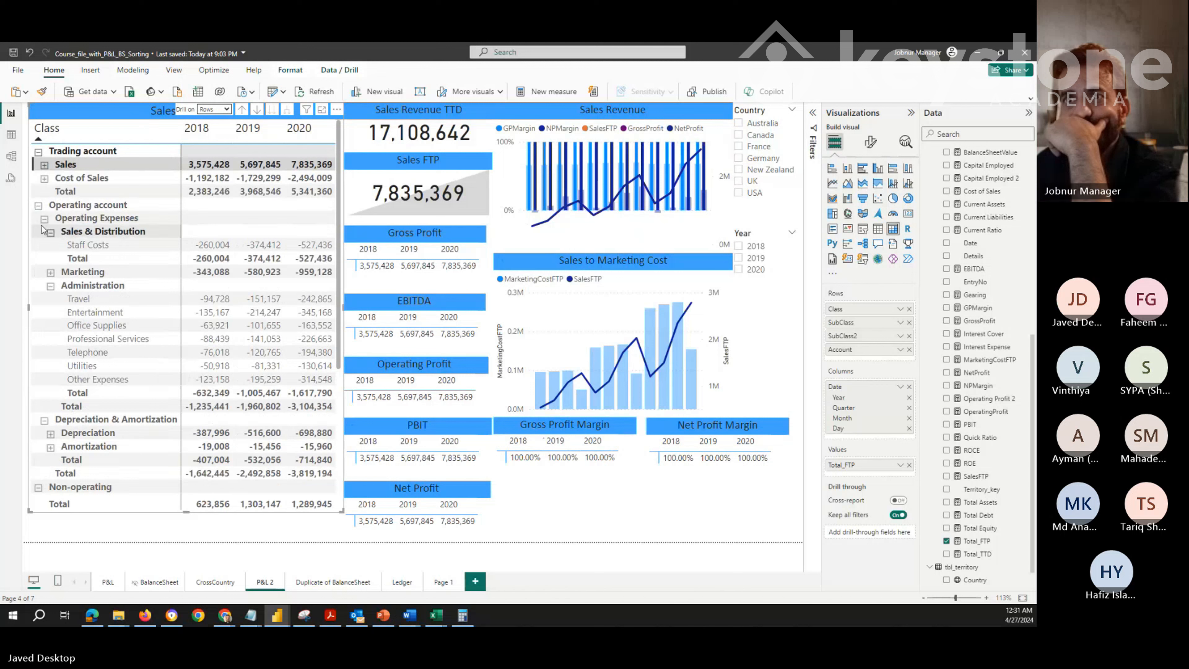
pyautogui.scroll(-5, 61, 384)
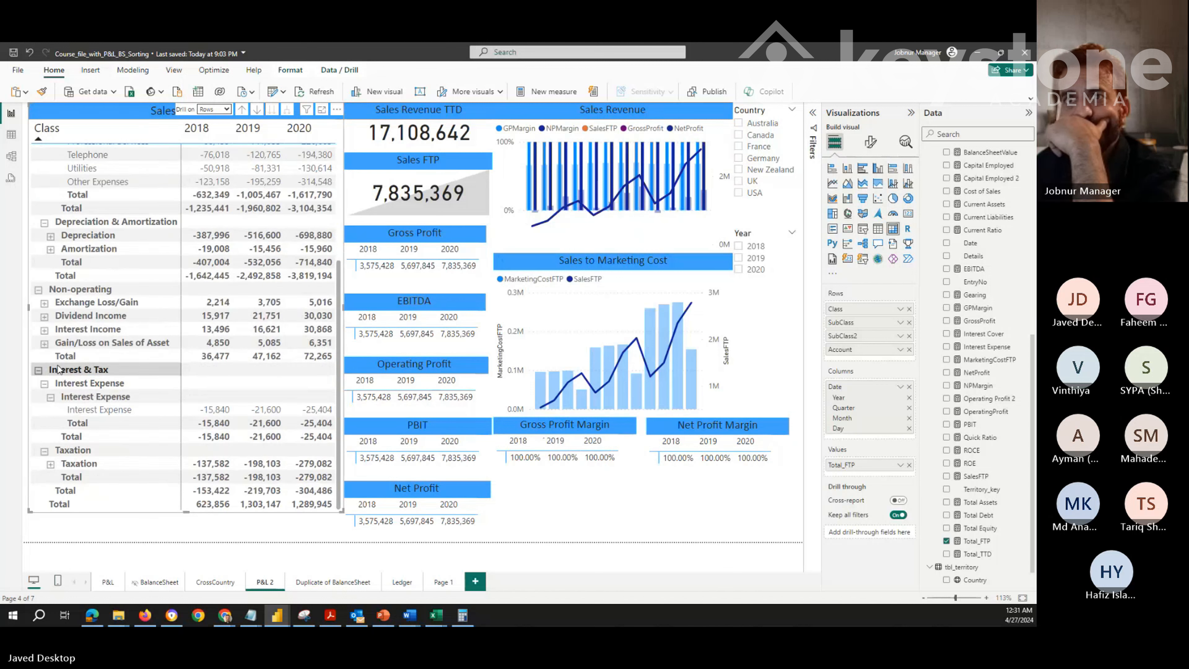
pyautogui.scroll(5, 57, 317)
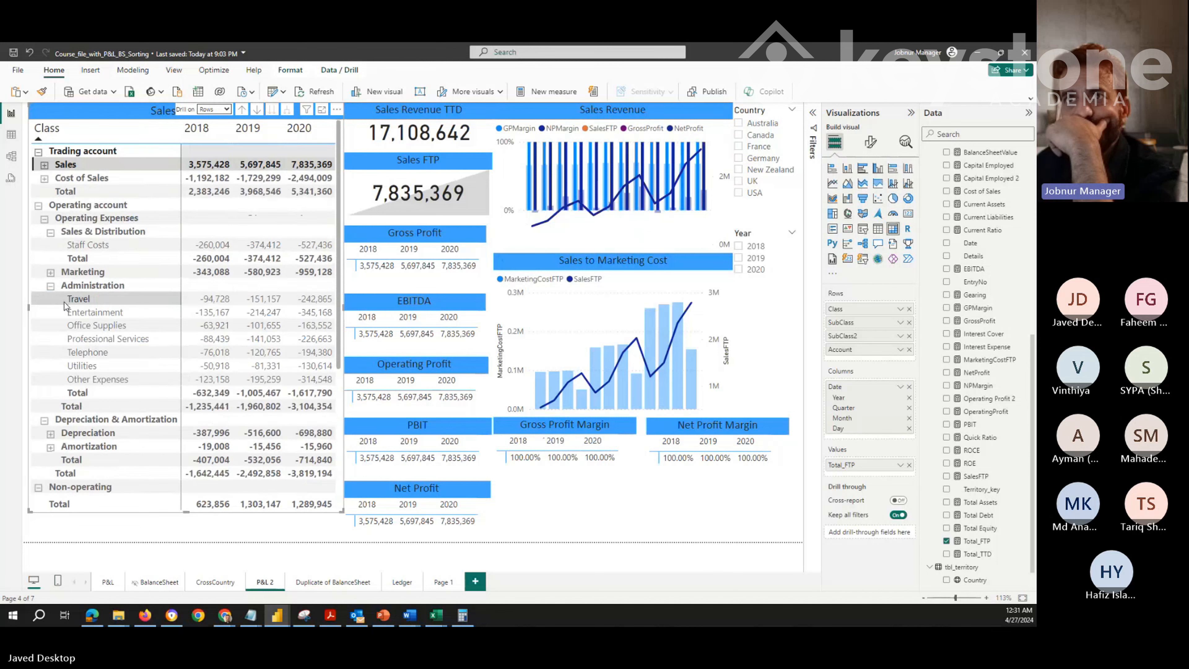
pyautogui.click(19, 138)
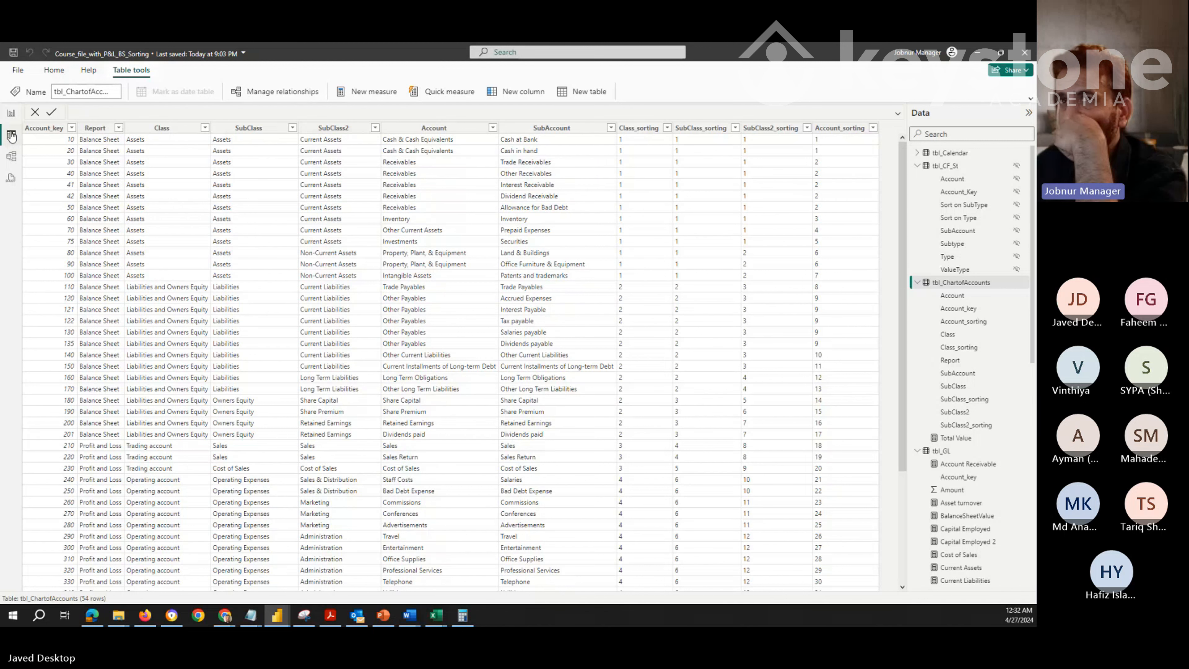
# On the Duplicate of BalanceSheet page, add SubAccount below Account in the Balance Sheet matrix's rows and expand Receivables
pyautogui.click(14, 120)
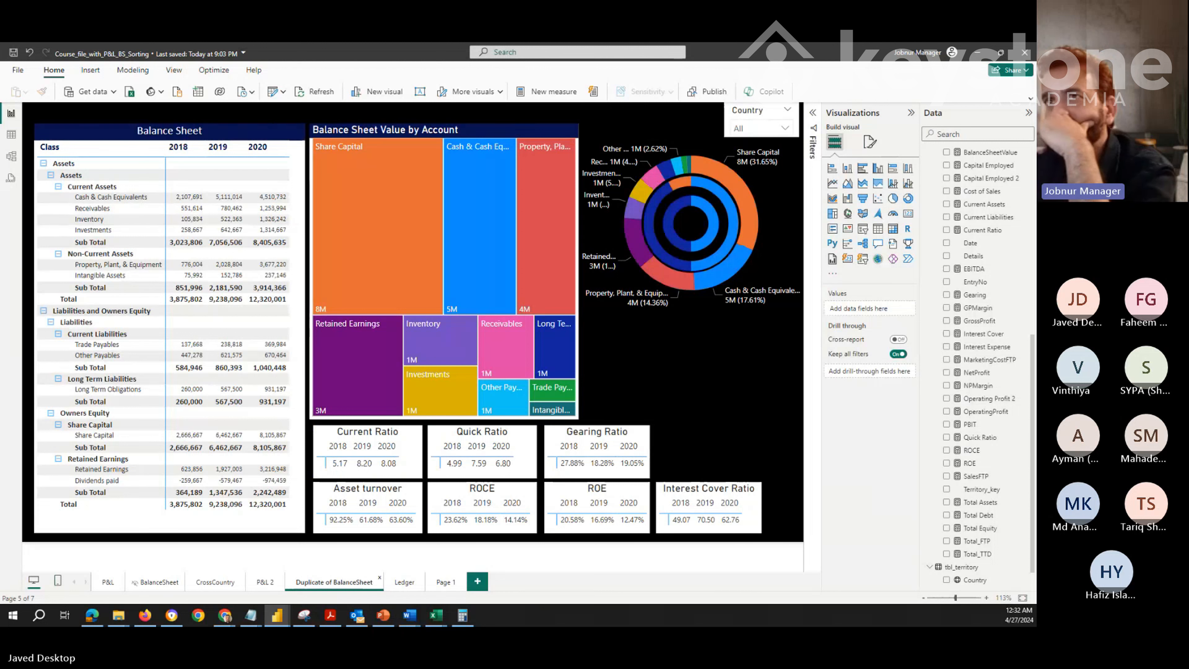
pyautogui.click(107, 137)
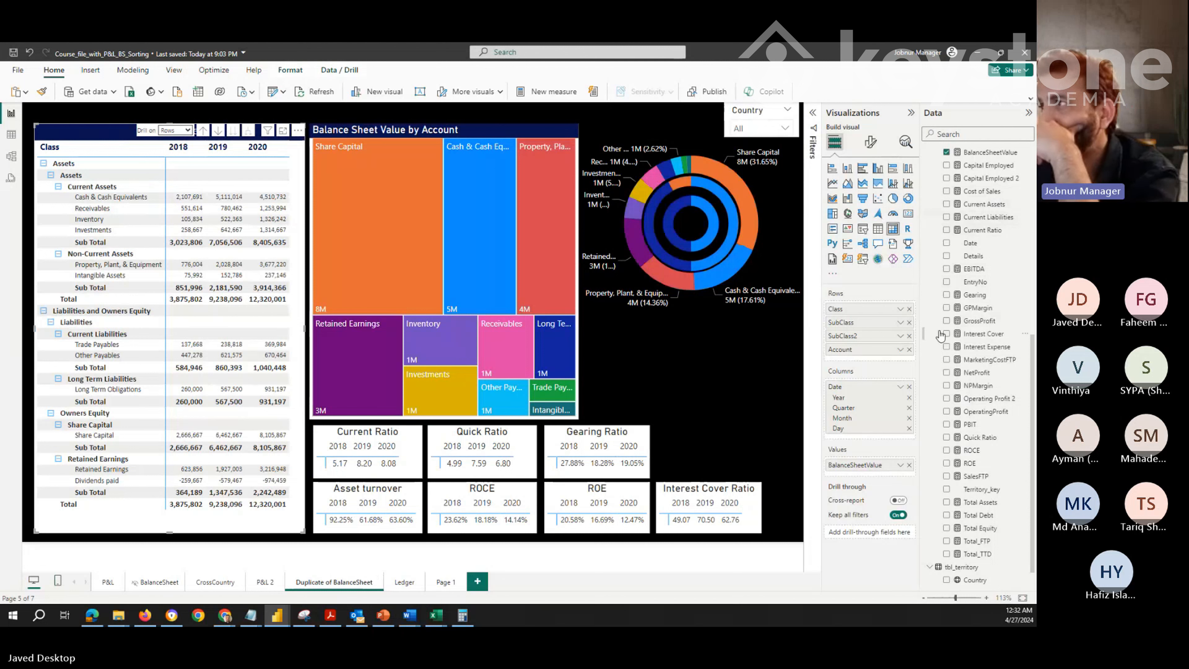
pyautogui.scroll(-1, 1000, 352)
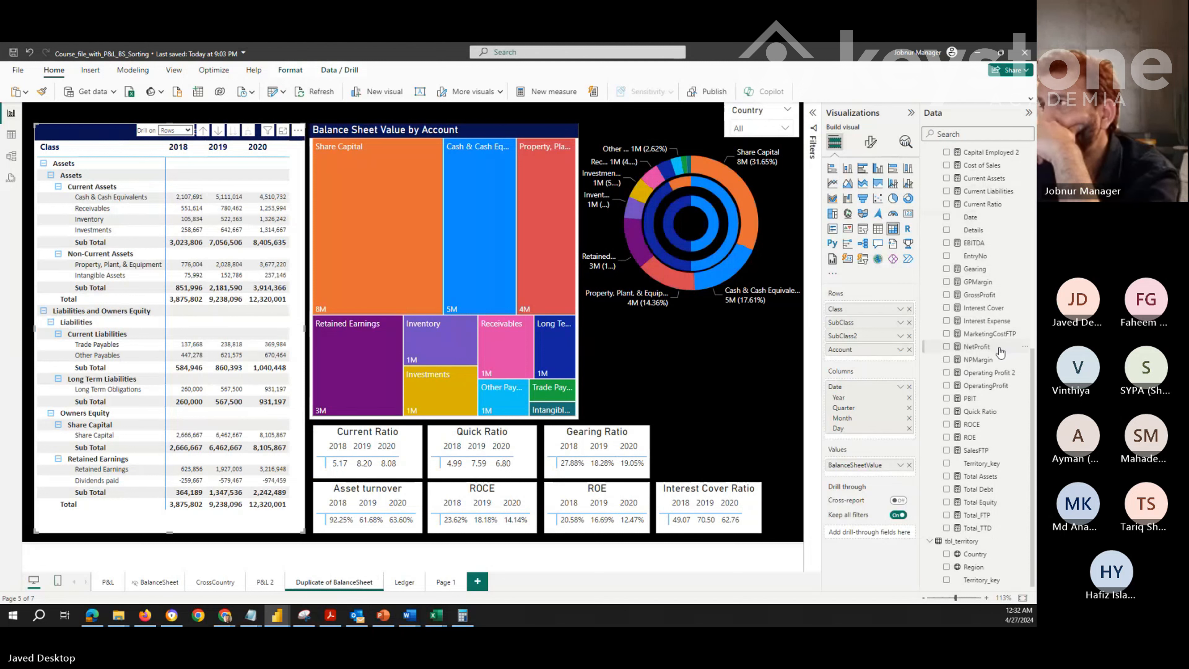
pyautogui.scroll(10, 997, 357)
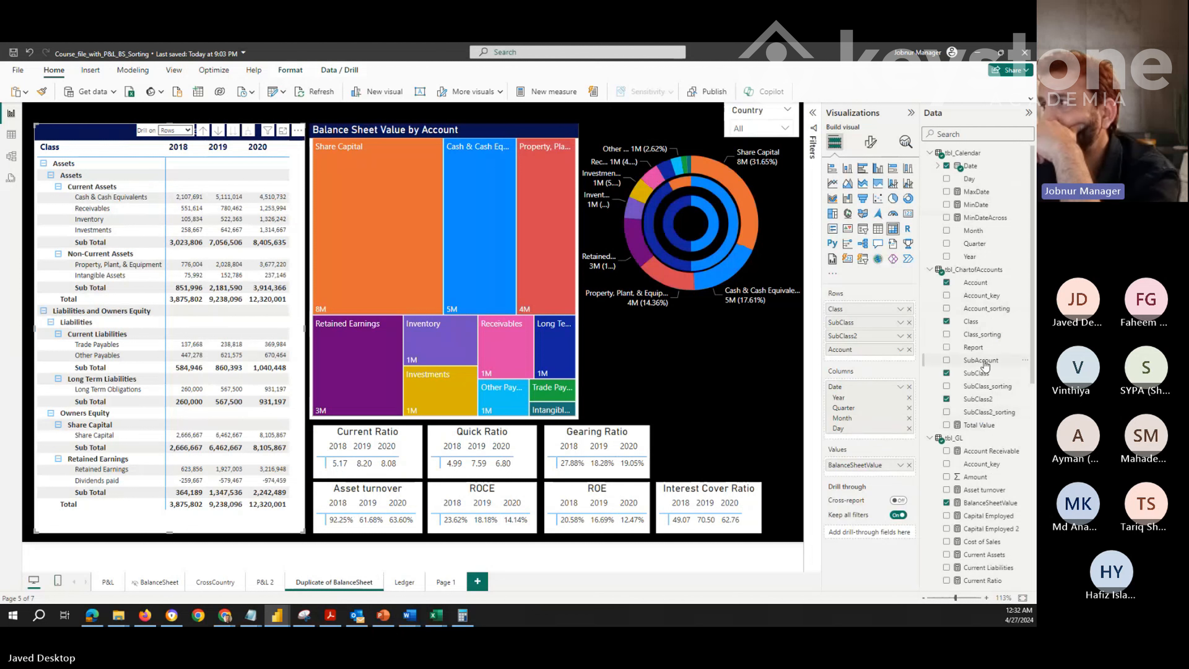
pyautogui.moveTo(857, 361); pyautogui.dragTo(857, 362)
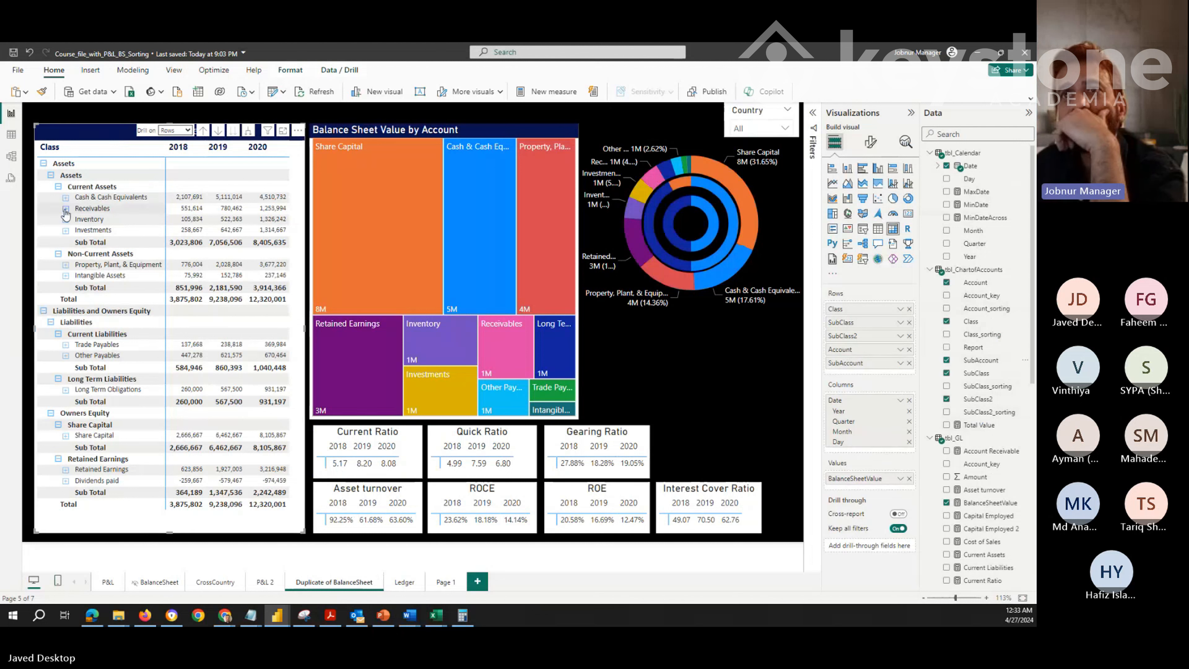
pyautogui.click(66, 209)
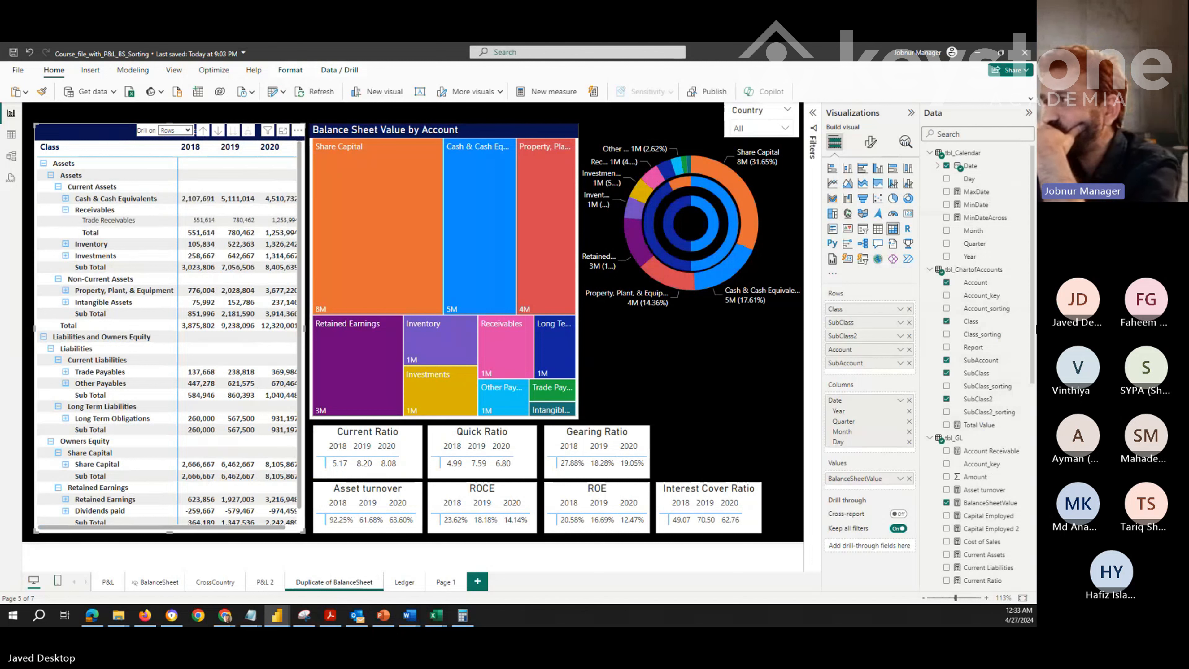
# Find the Receivables measure in tbl_GL in the table data and open its formula
pyautogui.scroll(-7, 967, 402)
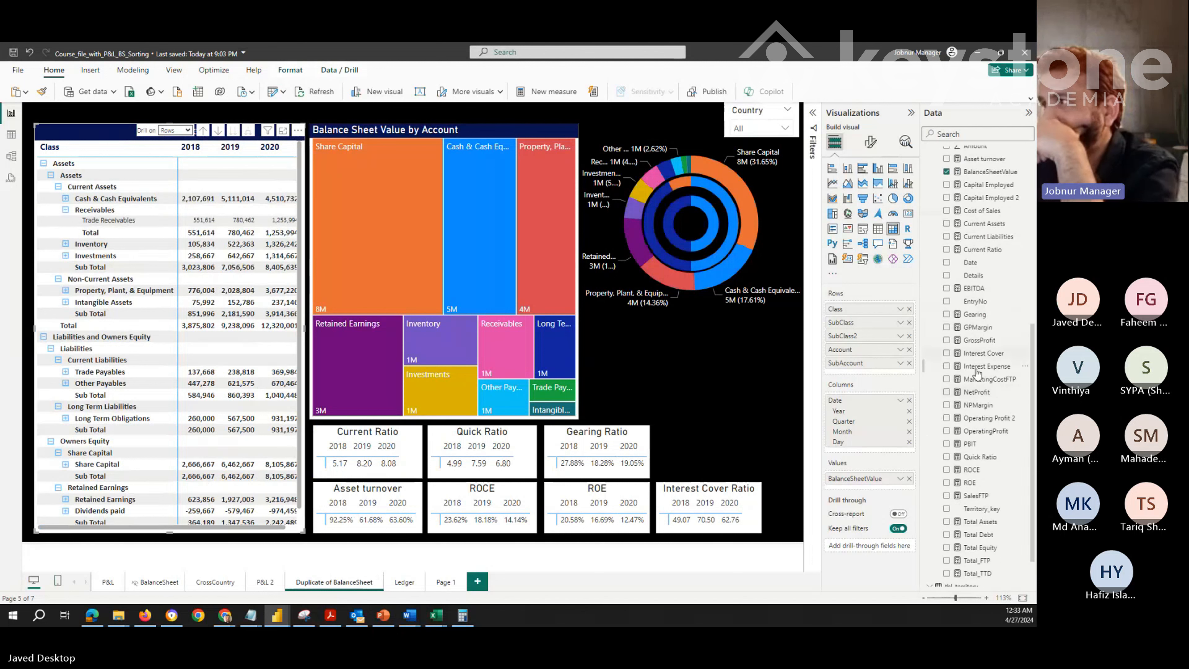
pyautogui.scroll(-1, 983, 405)
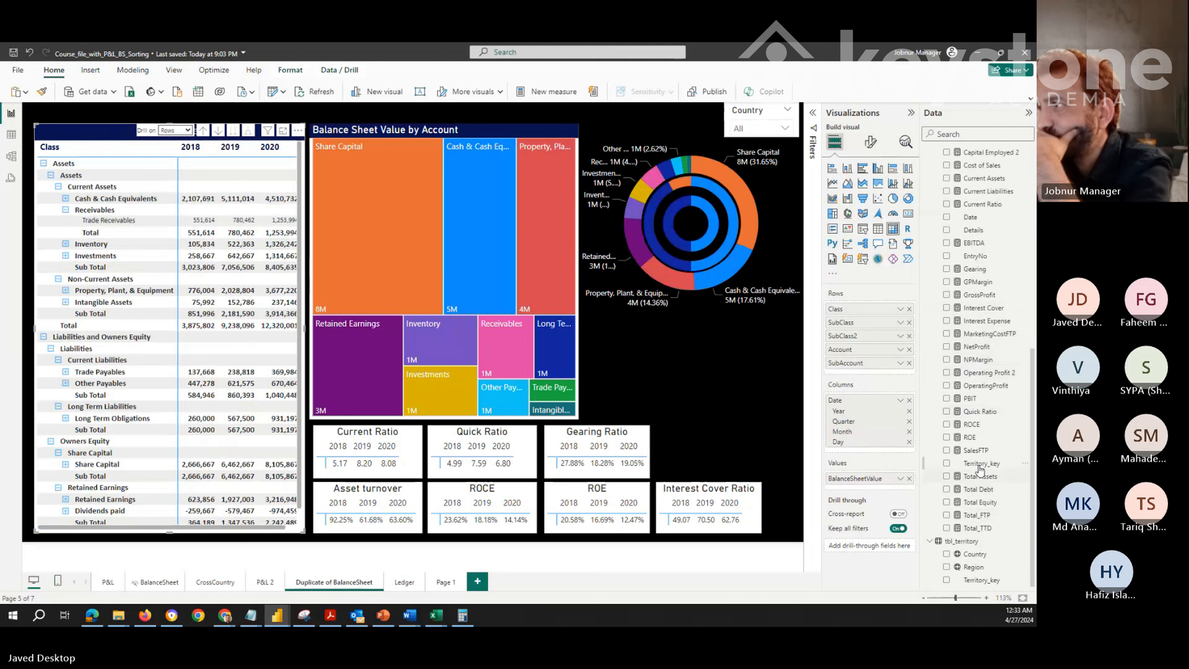
pyautogui.scroll(5, 982, 418)
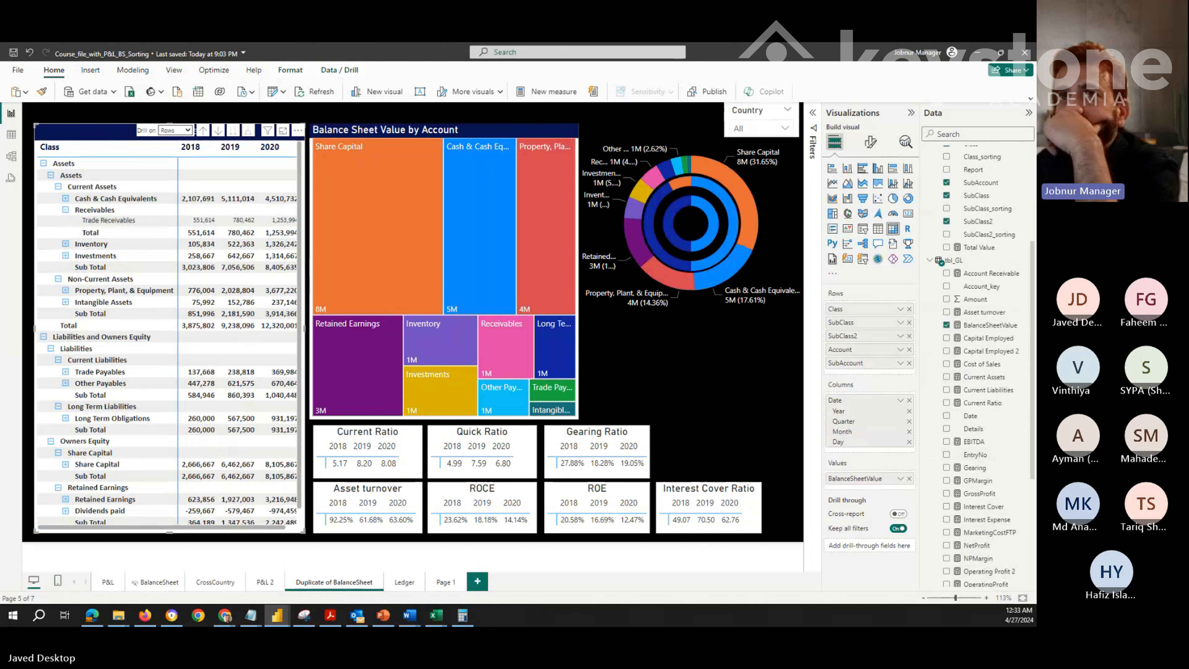
pyautogui.click(11, 136)
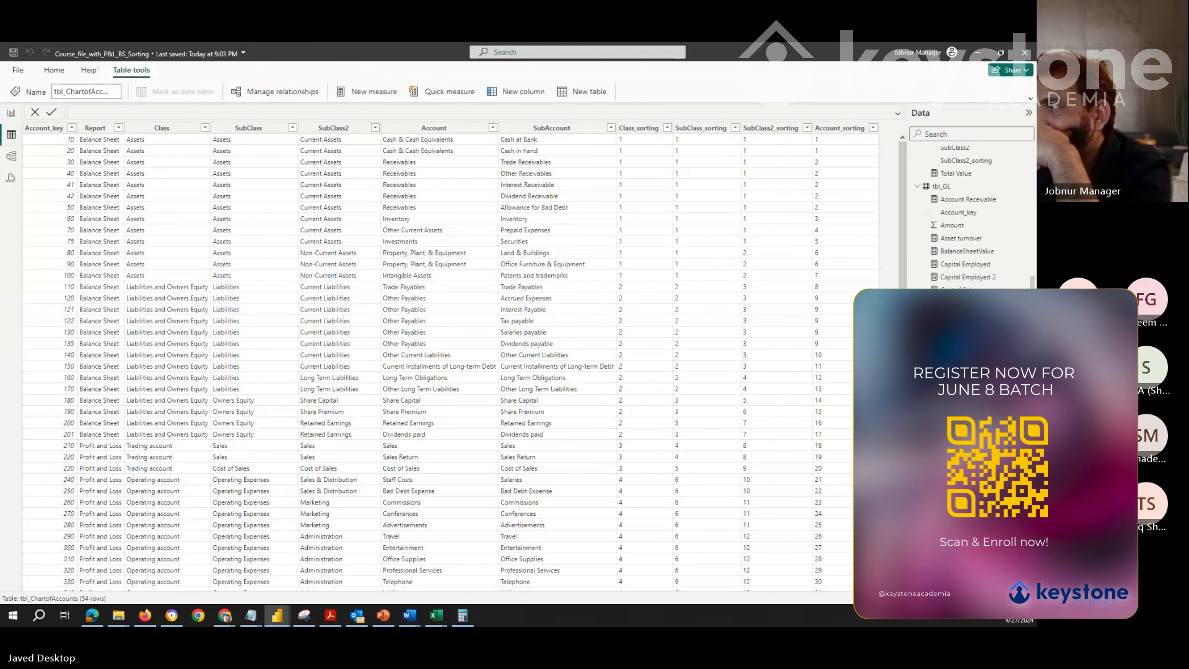
pyautogui.scroll(-5, 969, 211)
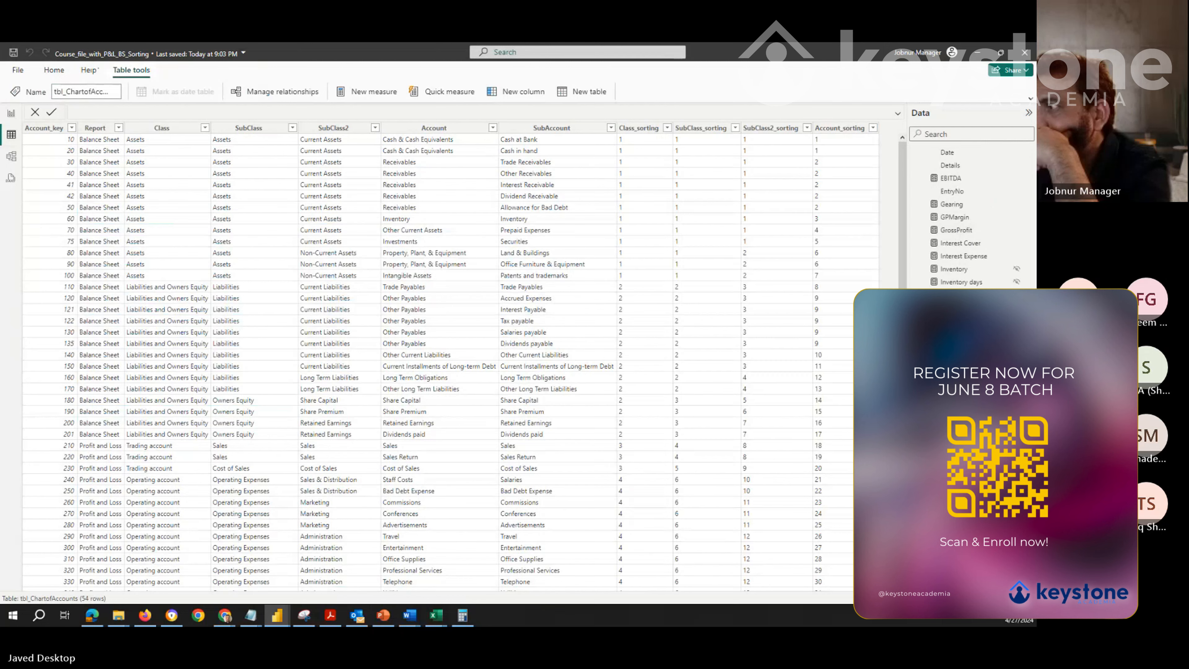
pyautogui.click(956, 414)
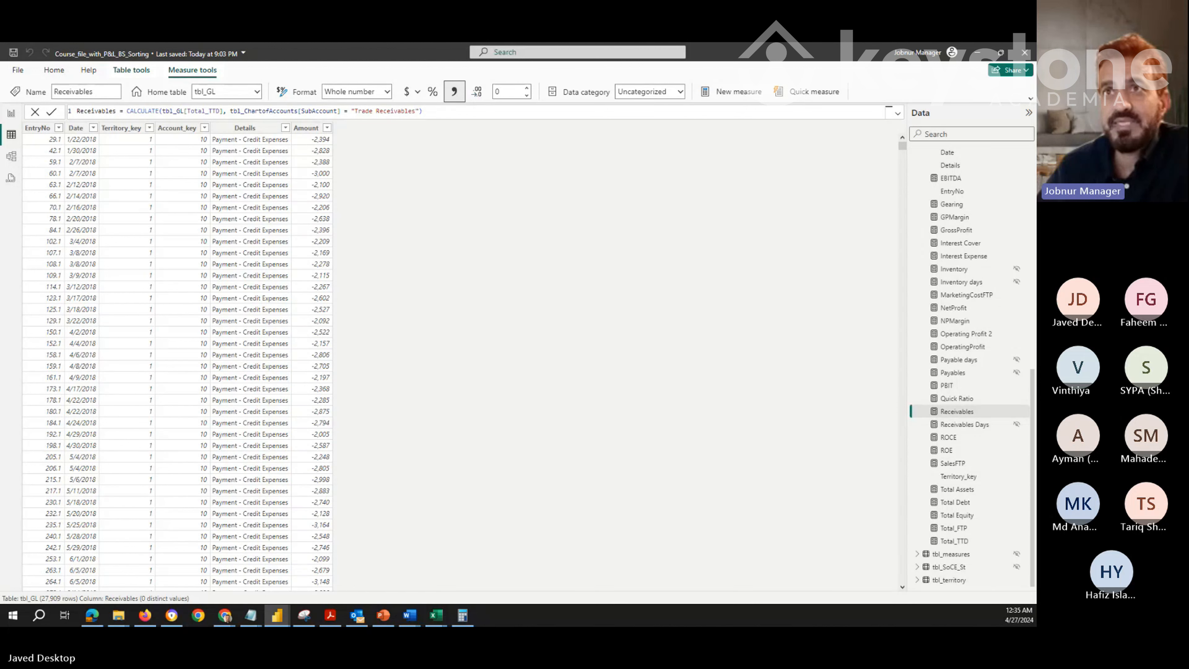
# Show the tbl_ChartofAccounts data and select its SubAccount column to examine the Trade Receivables entry
pyautogui.scroll(1, 956, 305)
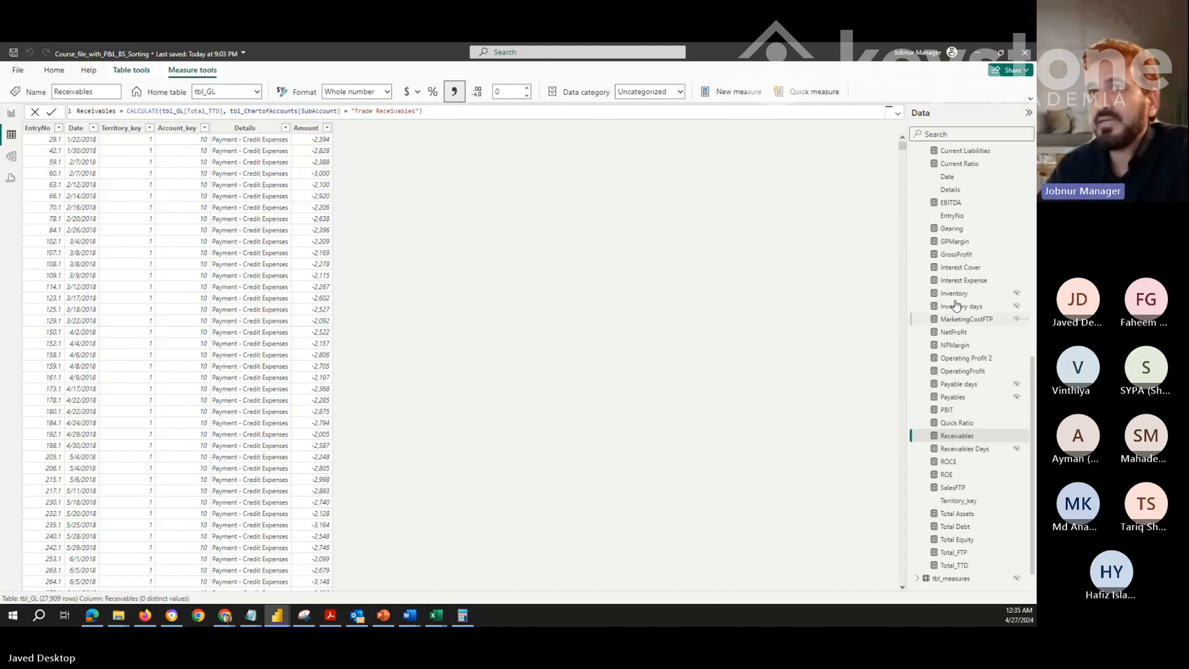
pyautogui.scroll(8, 957, 306)
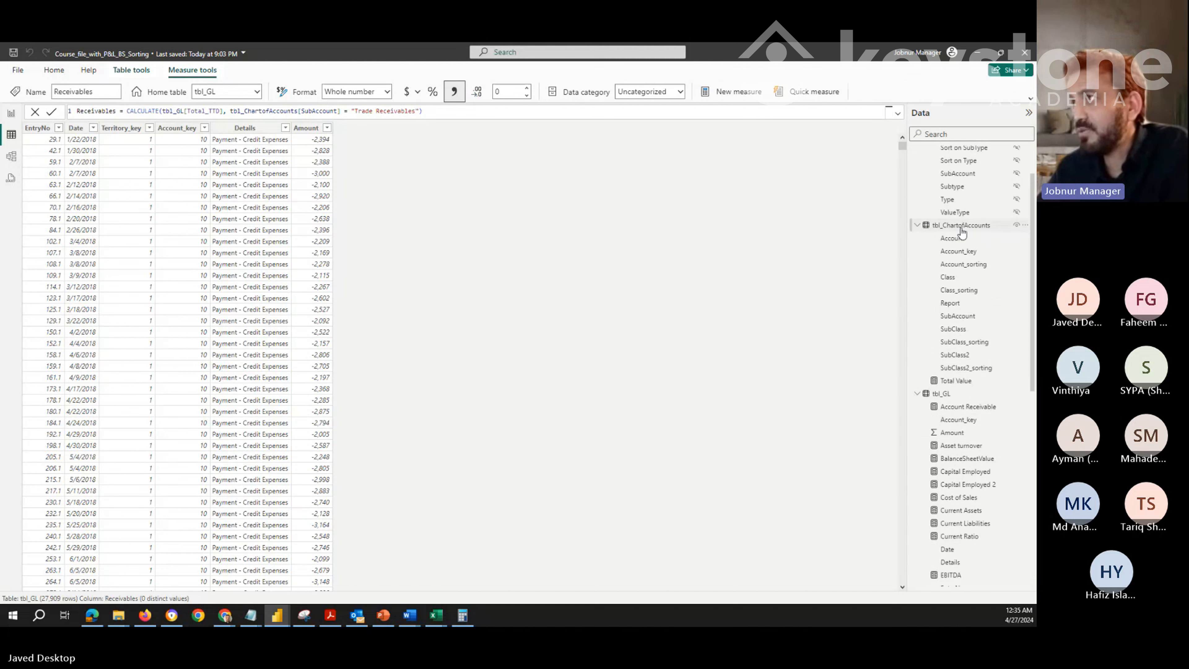
pyautogui.scroll(2, 960, 229)
pyautogui.click(961, 282)
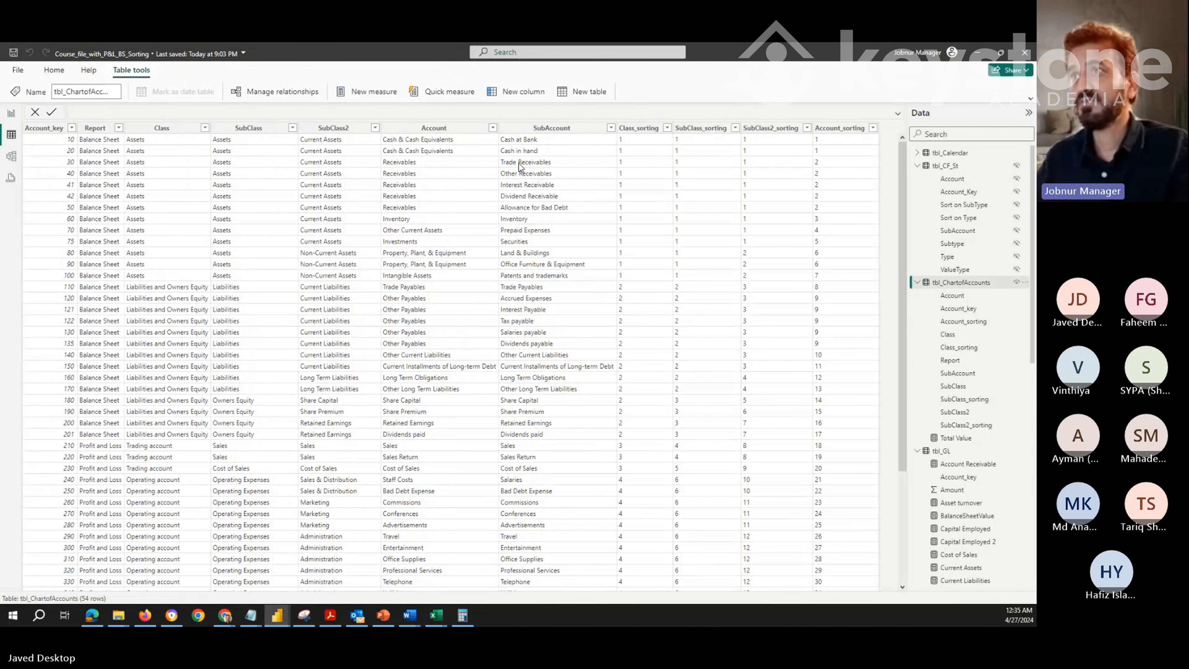
pyautogui.click(541, 130)
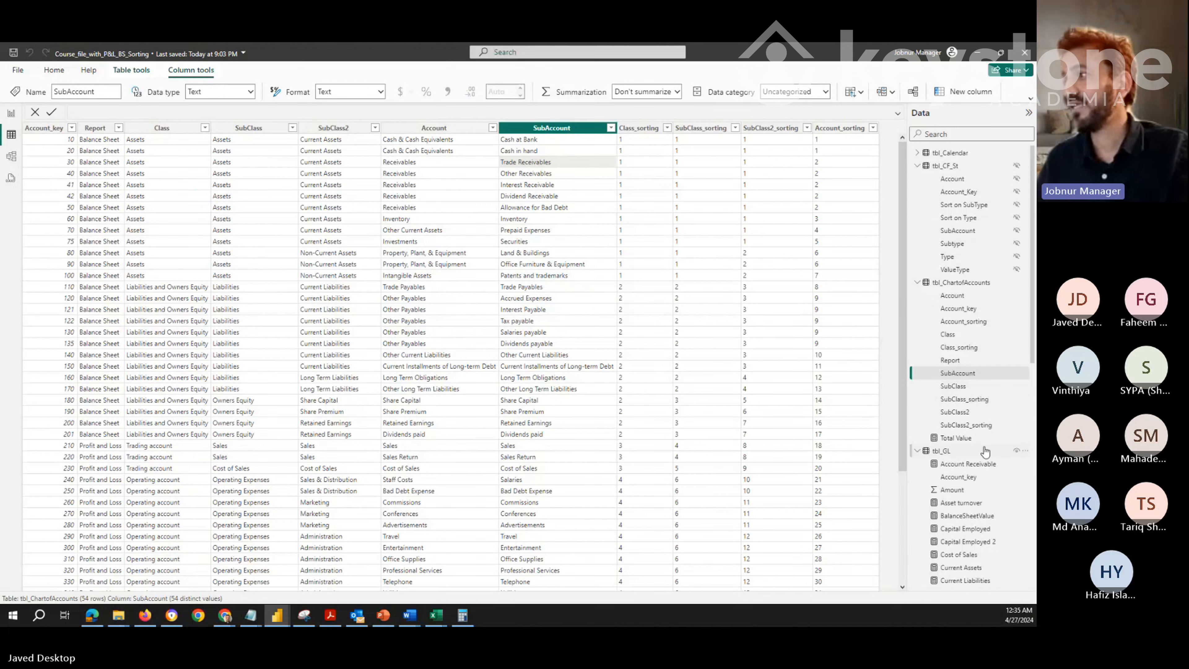
# Review the formulas of the Receivables and Receivables Days measures in tbl_GL
pyautogui.scroll(-3, 984, 469)
pyautogui.scroll(-2, 985, 475)
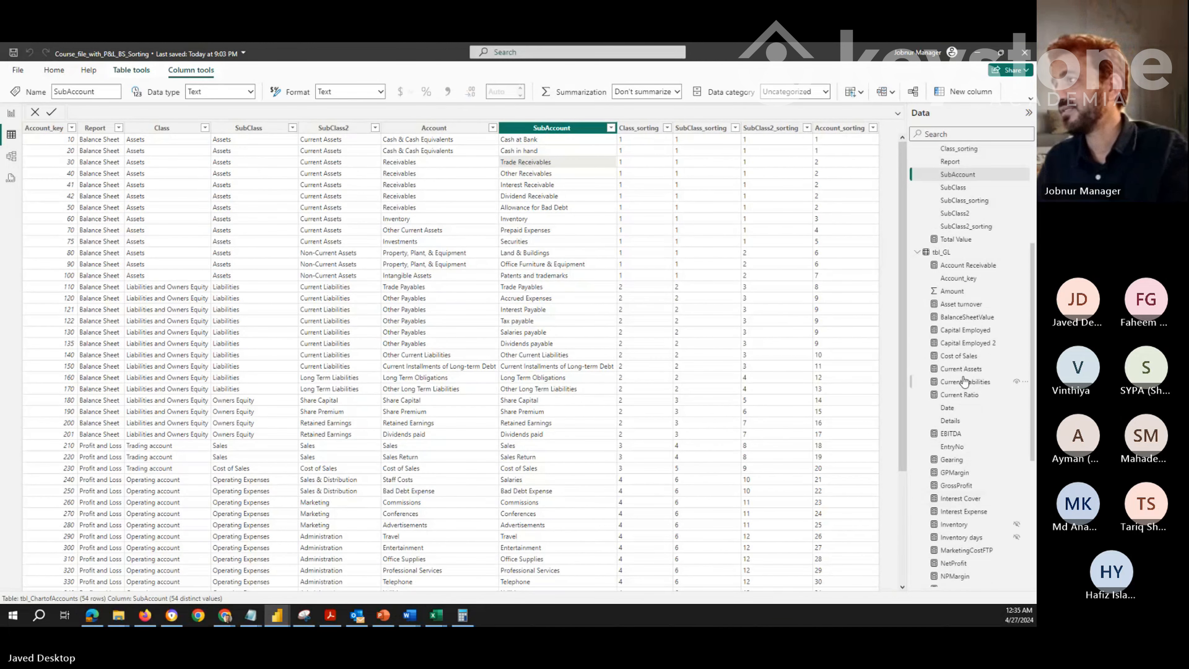
pyautogui.scroll(-3, 985, 476)
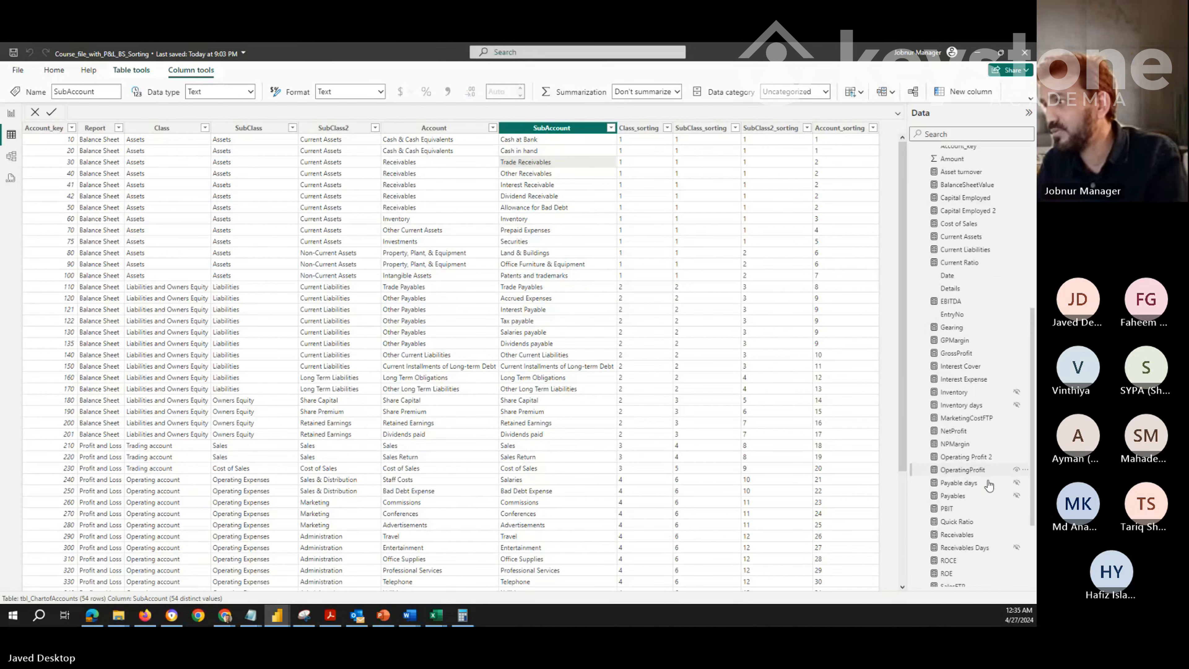
pyautogui.click(957, 535)
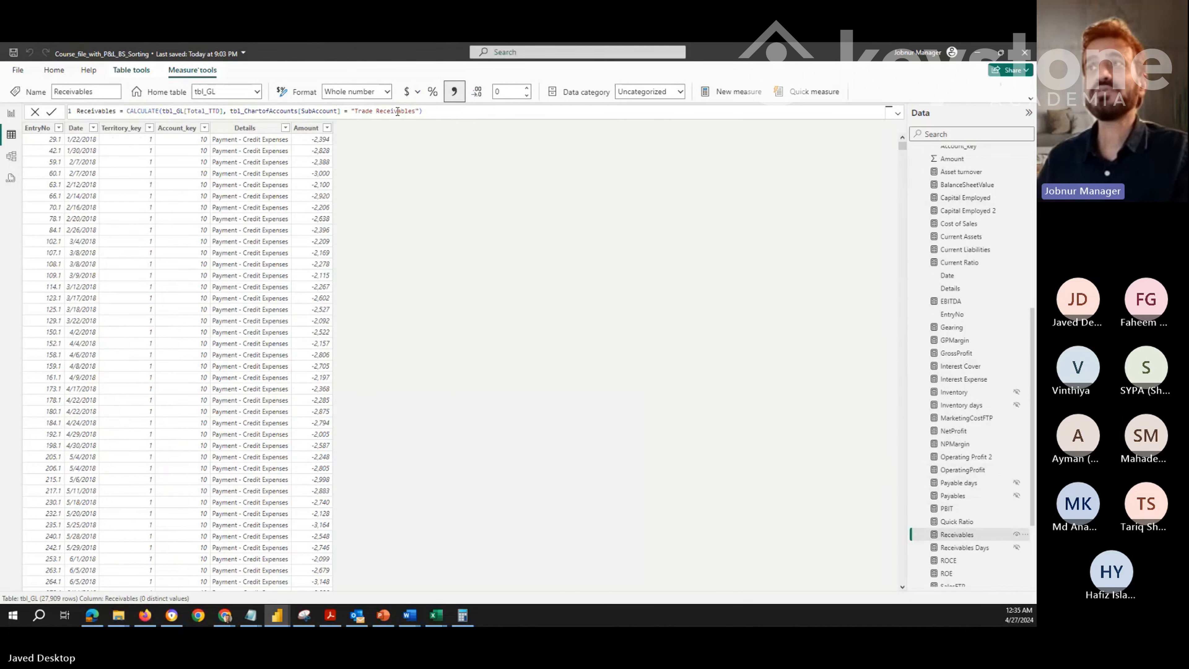
pyautogui.click(959, 549)
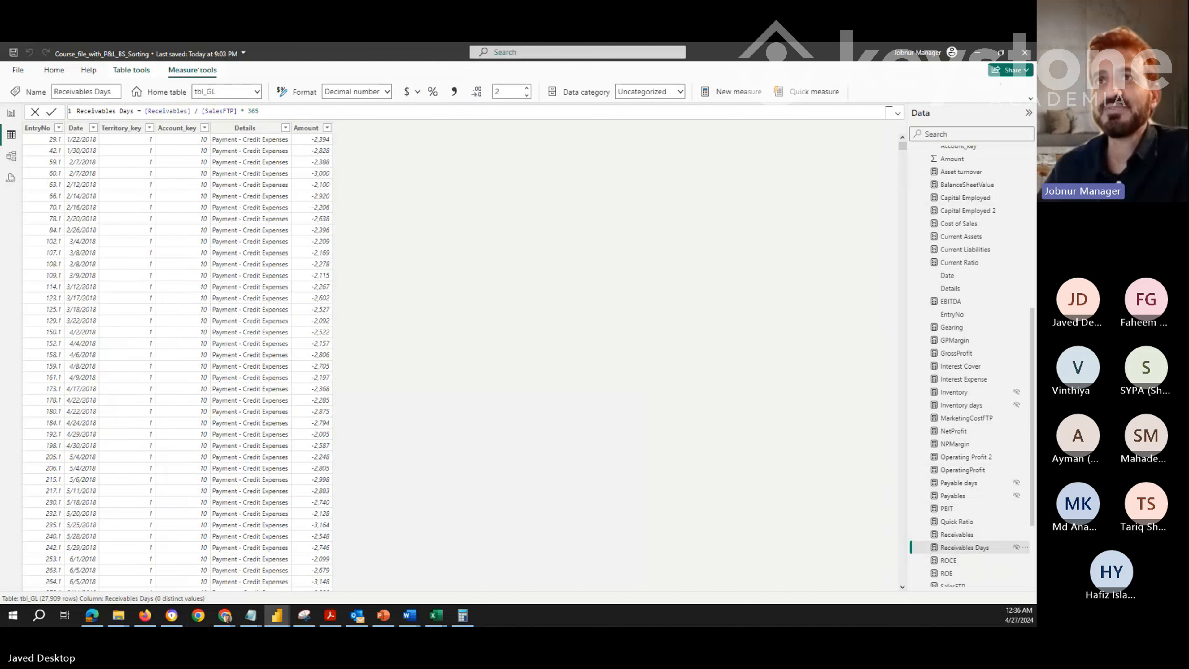
# Duplicate the Interest Cover Ratio visual on the Duplicate of BalanceSheet page and place the copy below the donut chart
pyautogui.click(11, 116)
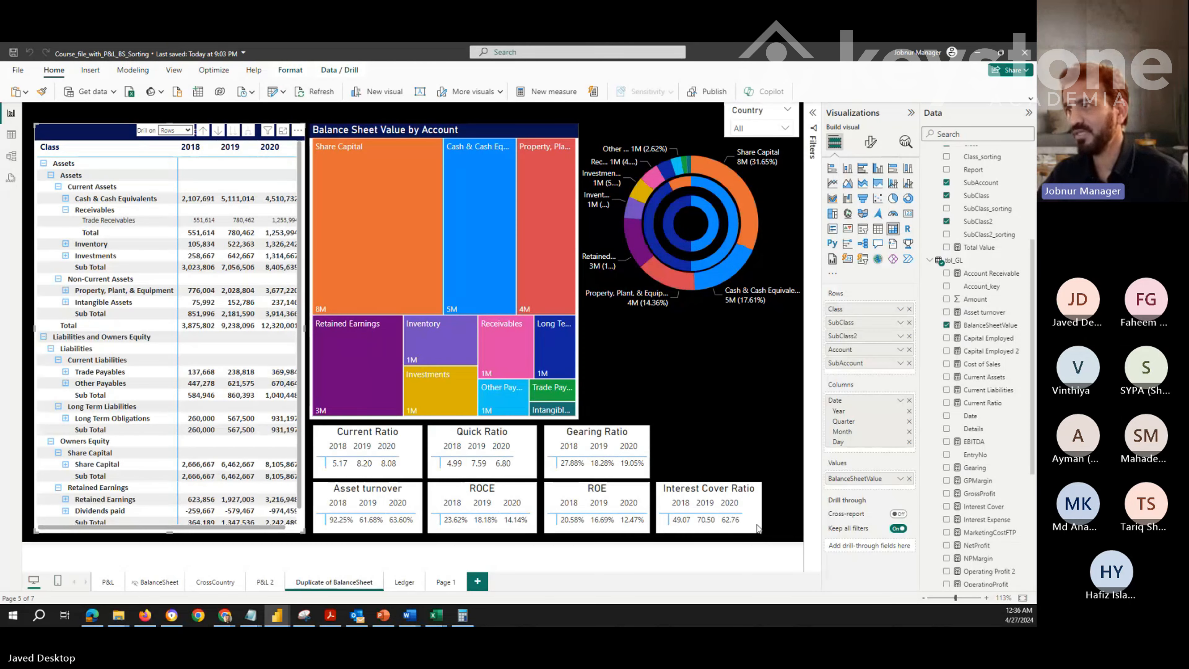
pyautogui.rightClick(757, 527)
pyautogui.moveTo(801, 517)
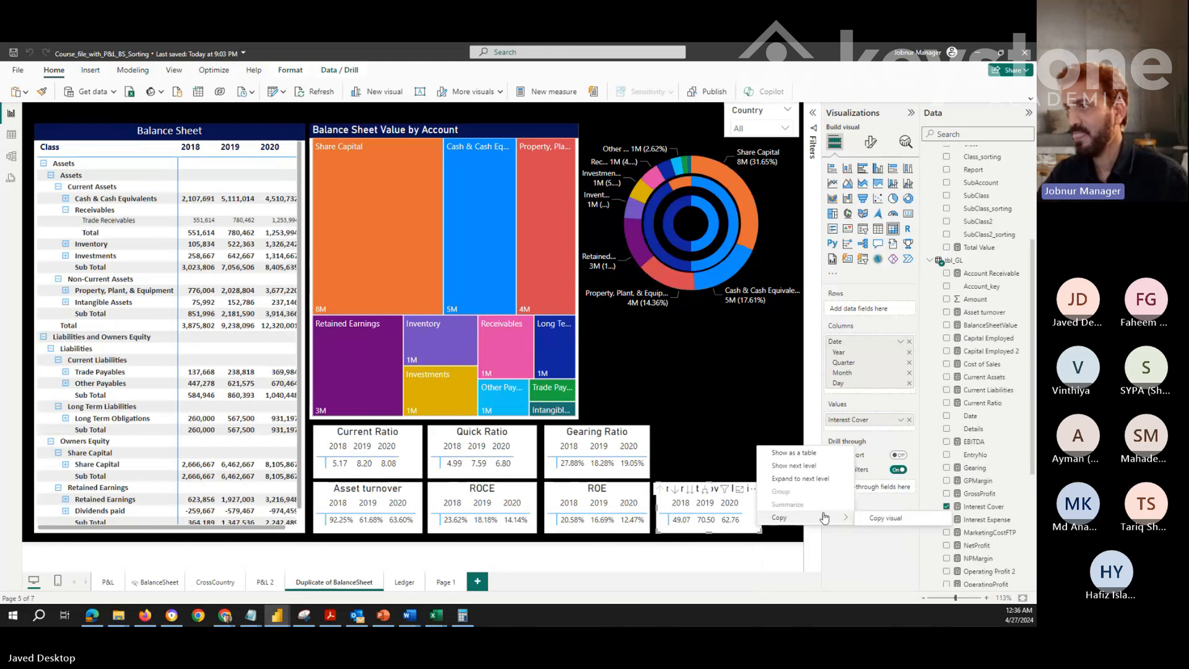
pyautogui.click(877, 518)
pyautogui.click(662, 388)
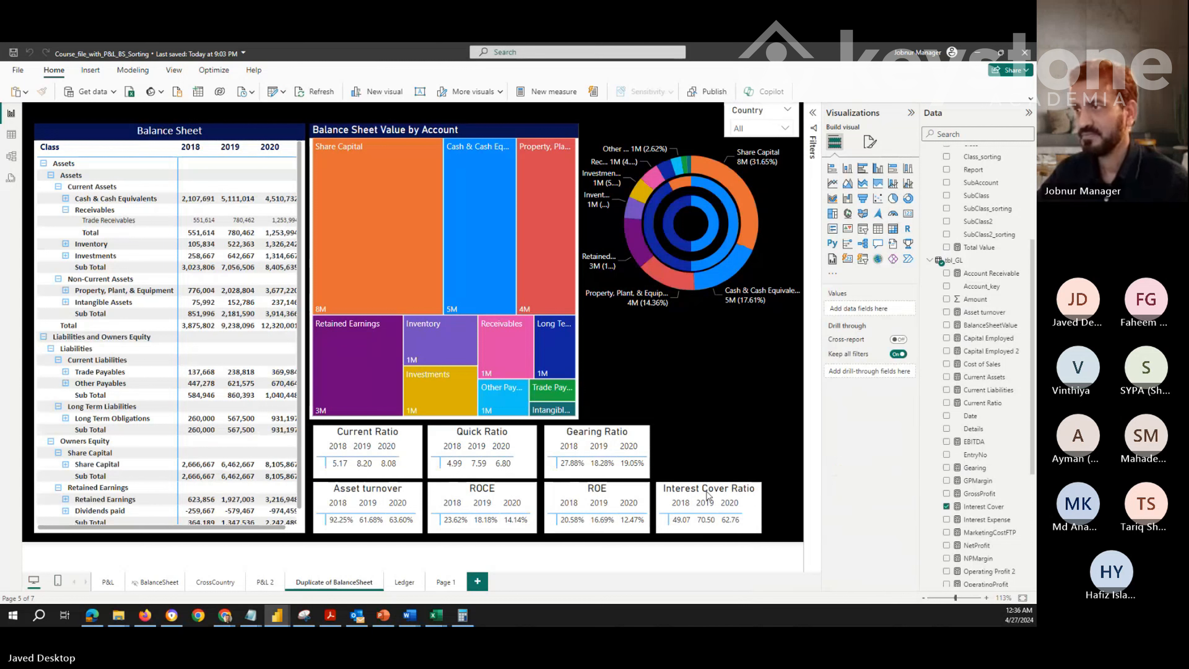
pyautogui.hotkey('ctrl', 'v')
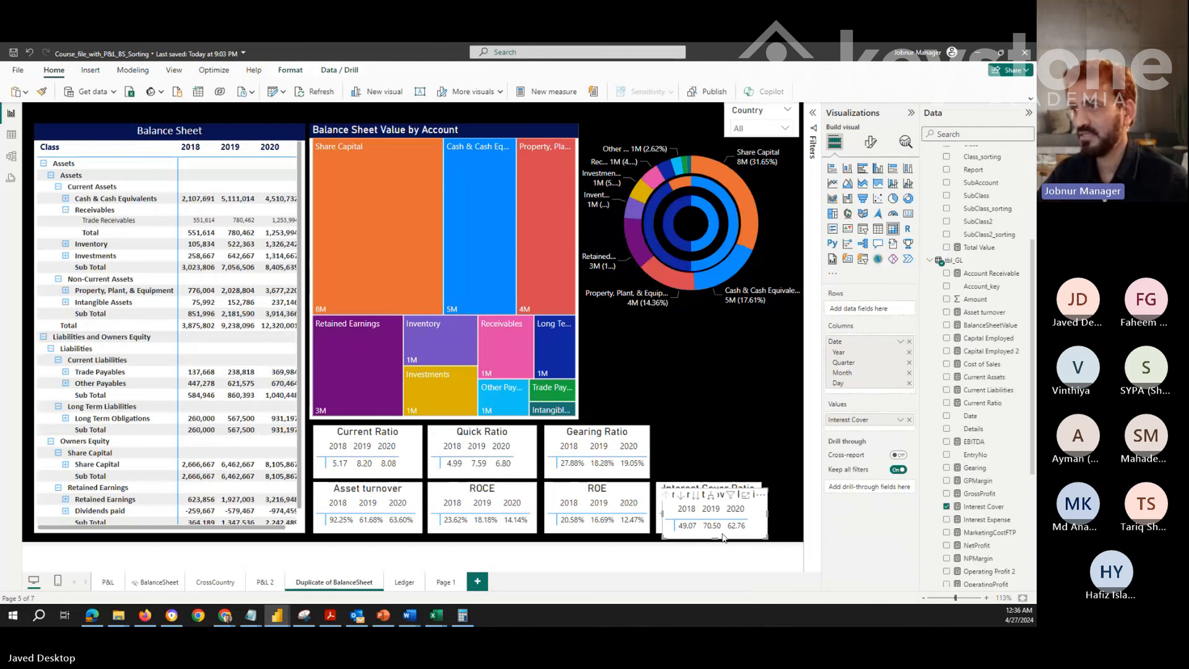
pyautogui.moveTo(707, 494); pyautogui.dragTo(649, 368)
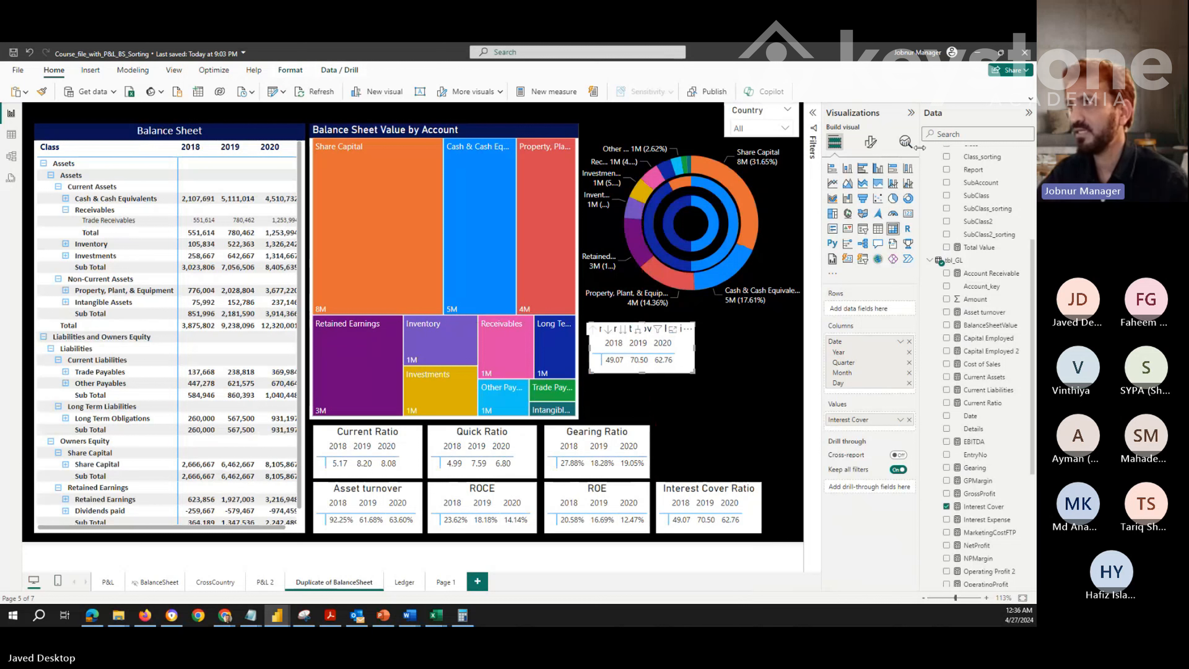
# Change the copied ratio visual's title to Receivable Days
pyautogui.click(871, 141)
pyautogui.click(870, 190)
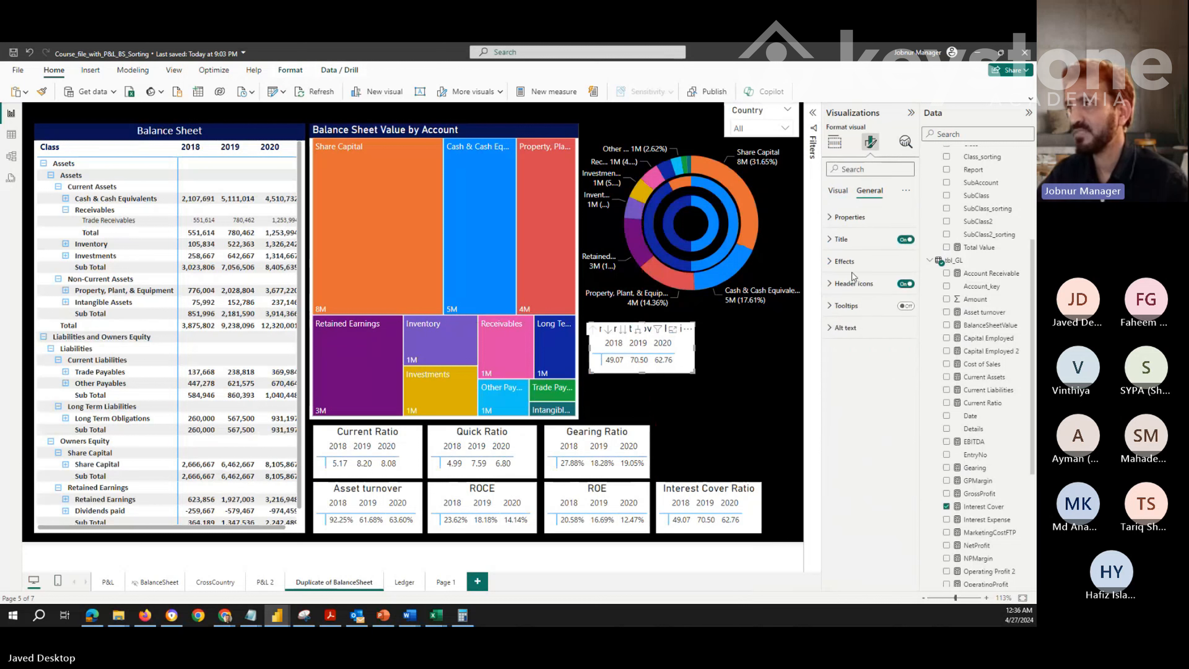
pyautogui.click(830, 240)
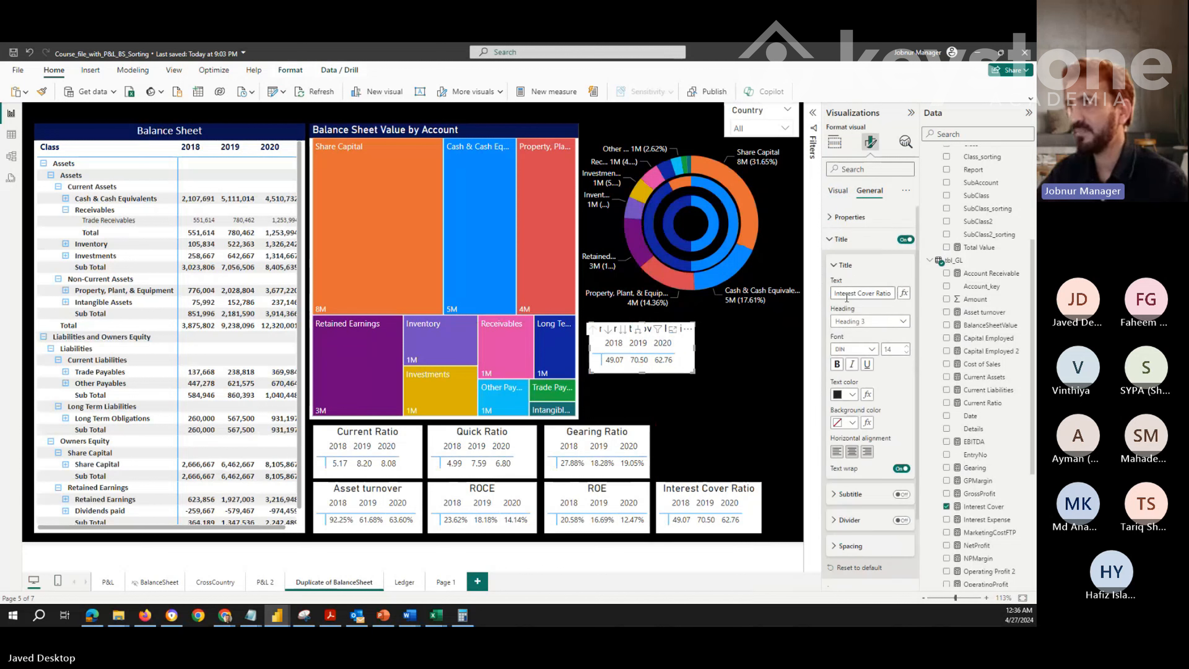
pyautogui.tripleClick(847, 297)
pyautogui.press('BackSpace')
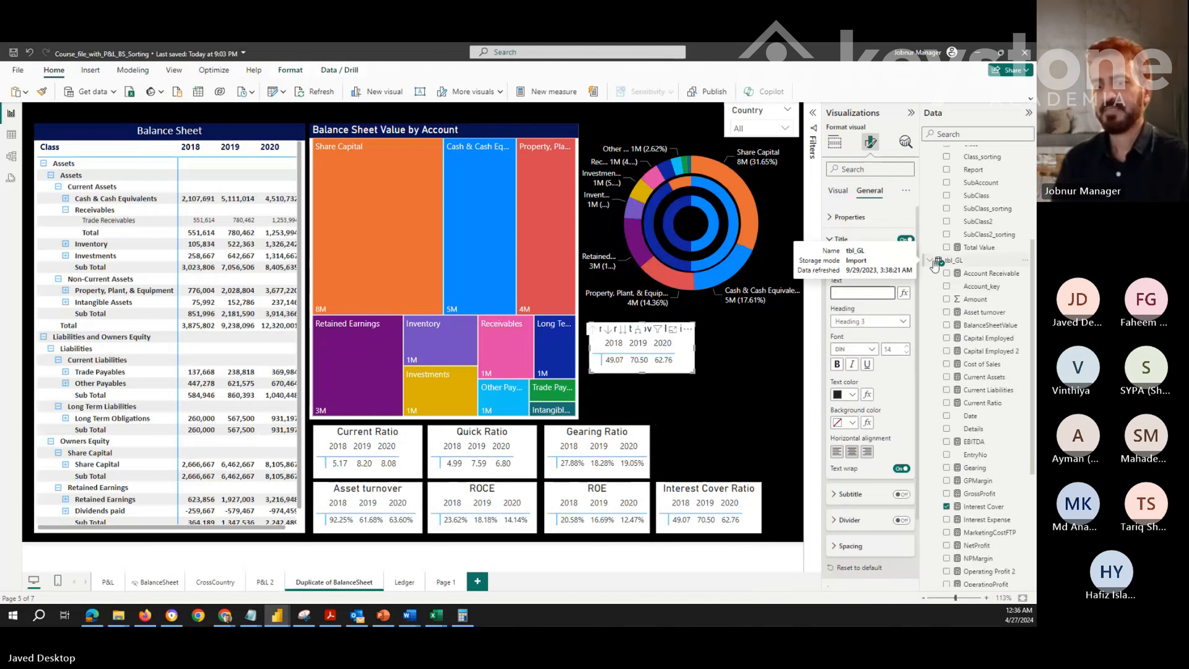
pyautogui.write('Receivab')
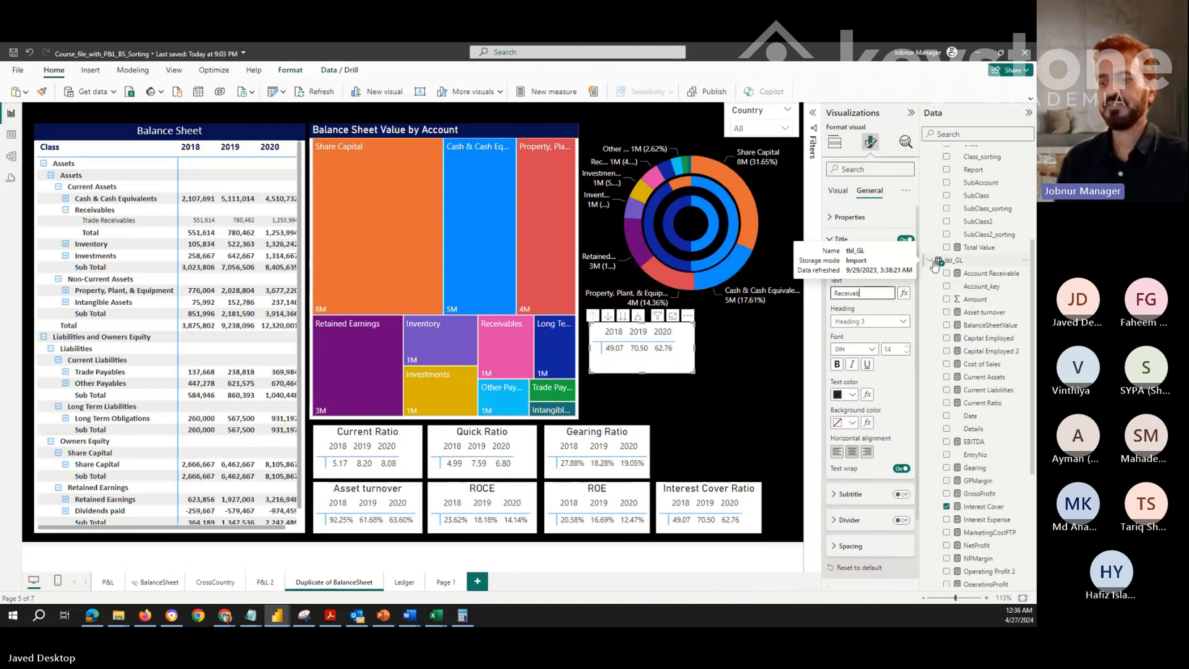
pyautogui.write('le Days')
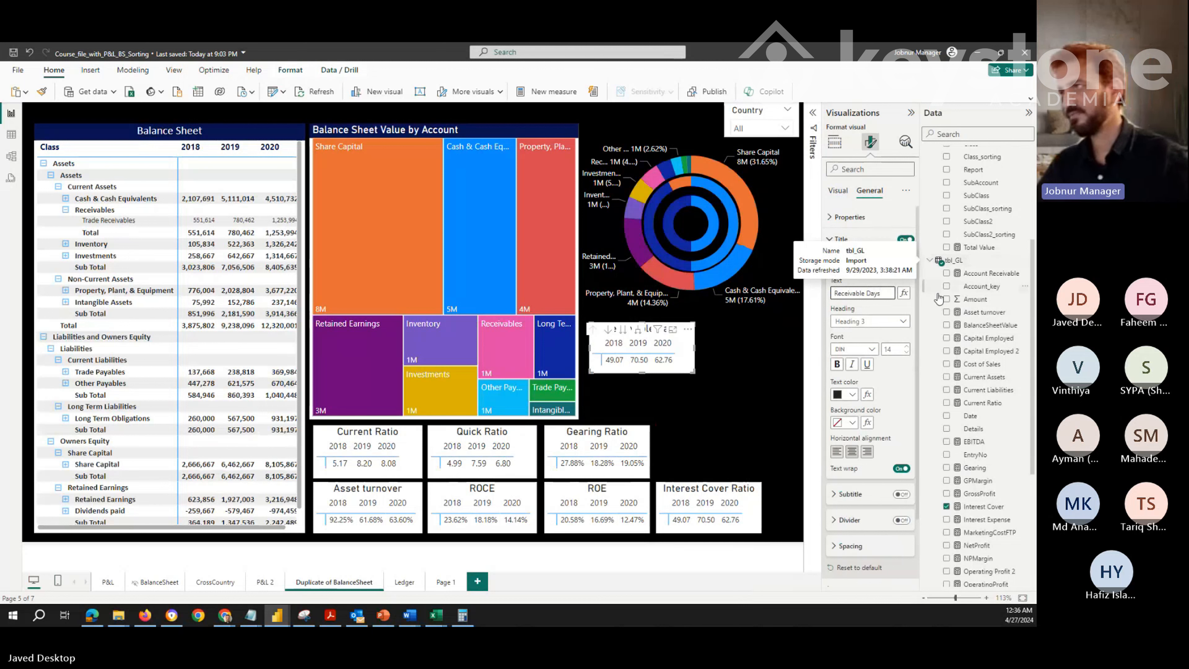
# Unhide the Receivables Days measure in tbl_GL and use it instead of Interest Cover as the Receivable Days visual's value
pyautogui.click(837, 143)
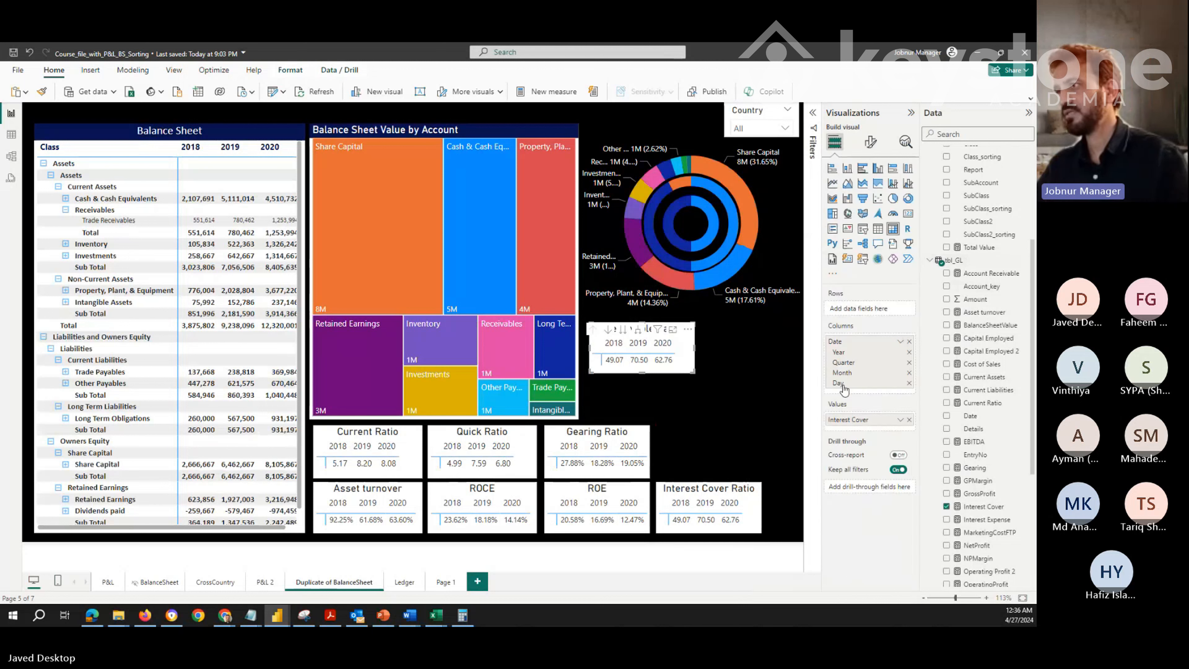
pyautogui.click(910, 420)
pyautogui.scroll(-5, 983, 468)
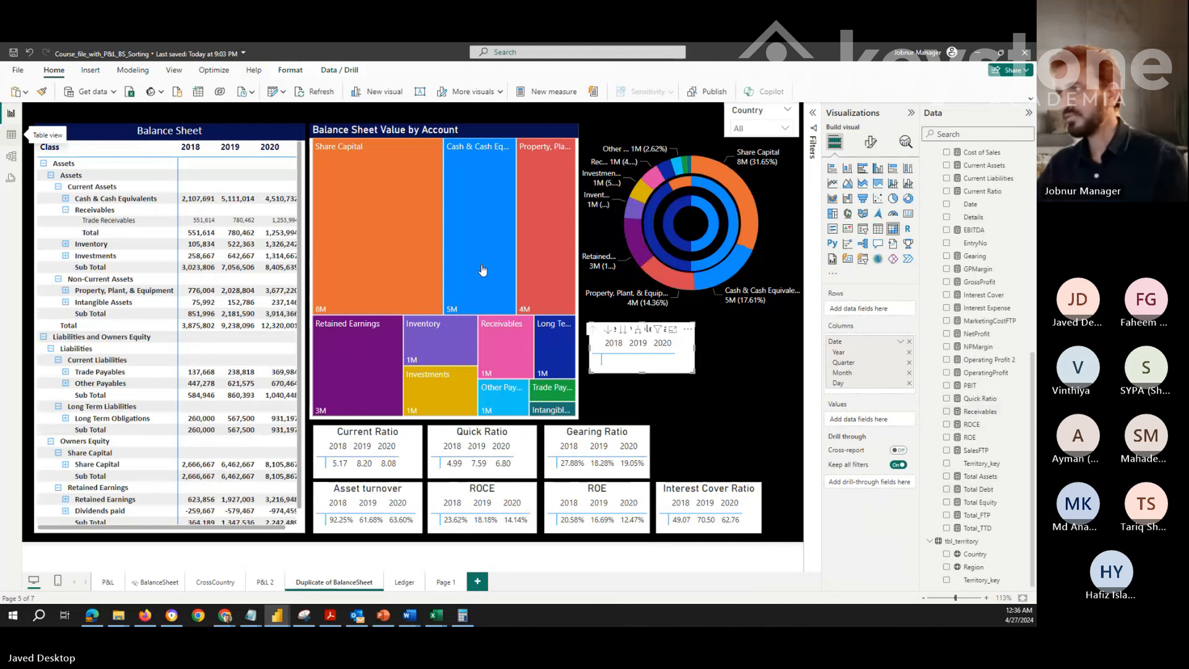
pyautogui.click(11, 135)
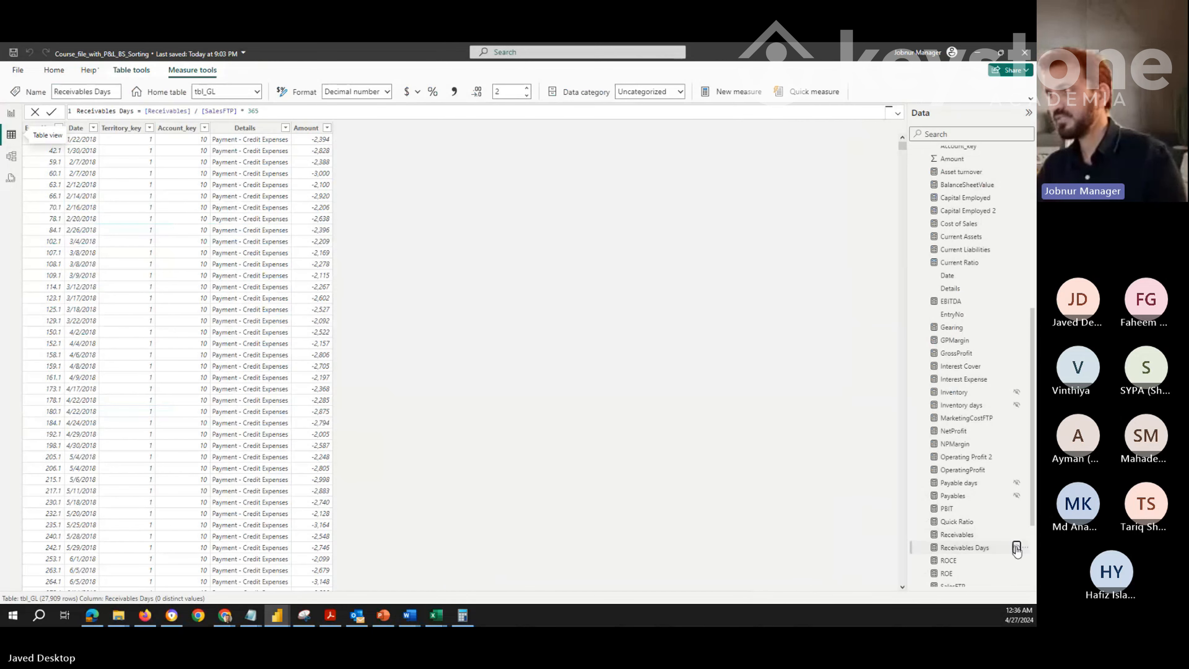
pyautogui.click(1017, 547)
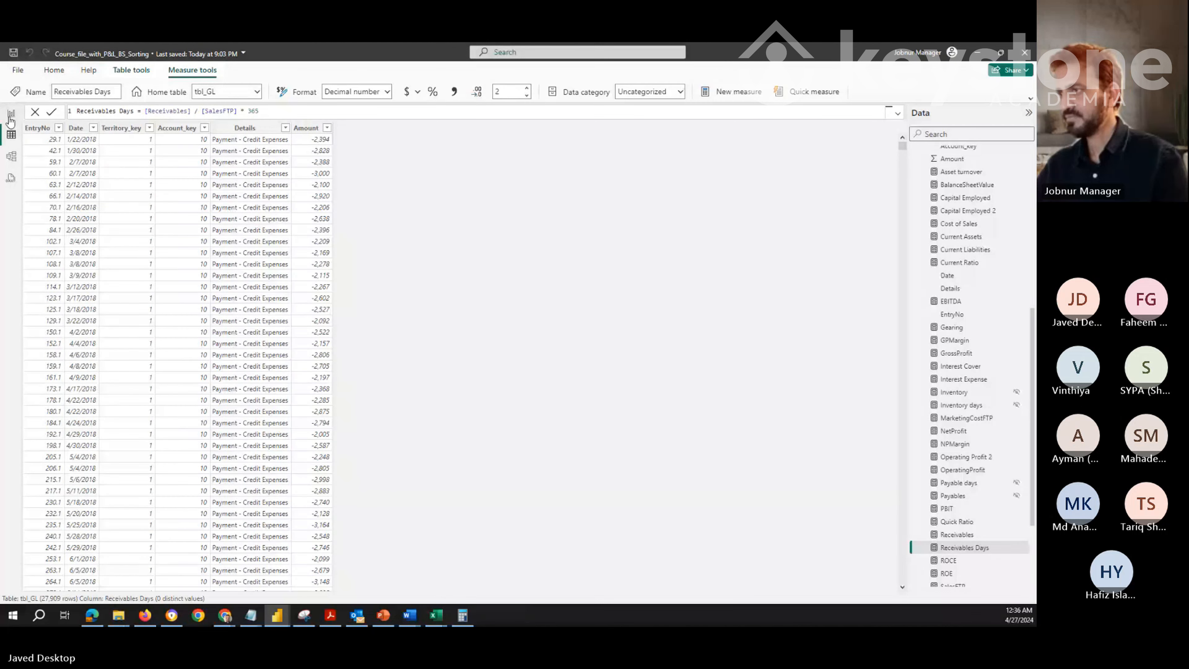
pyautogui.click(11, 116)
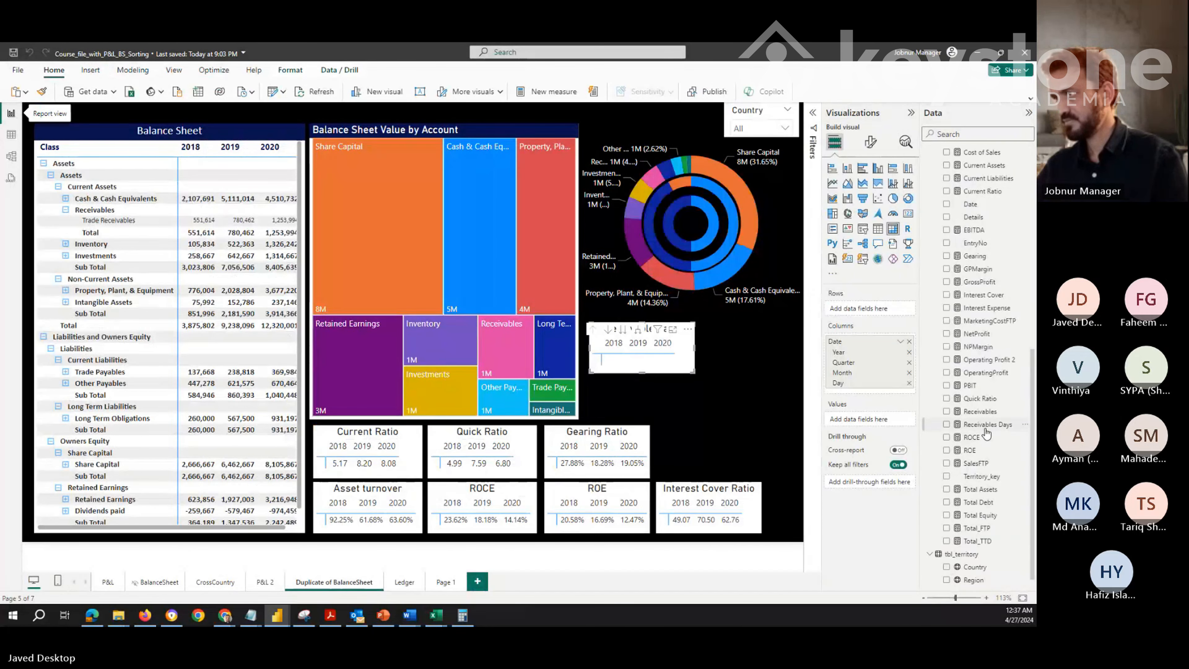
pyautogui.moveTo(986, 425); pyautogui.dragTo(866, 420)
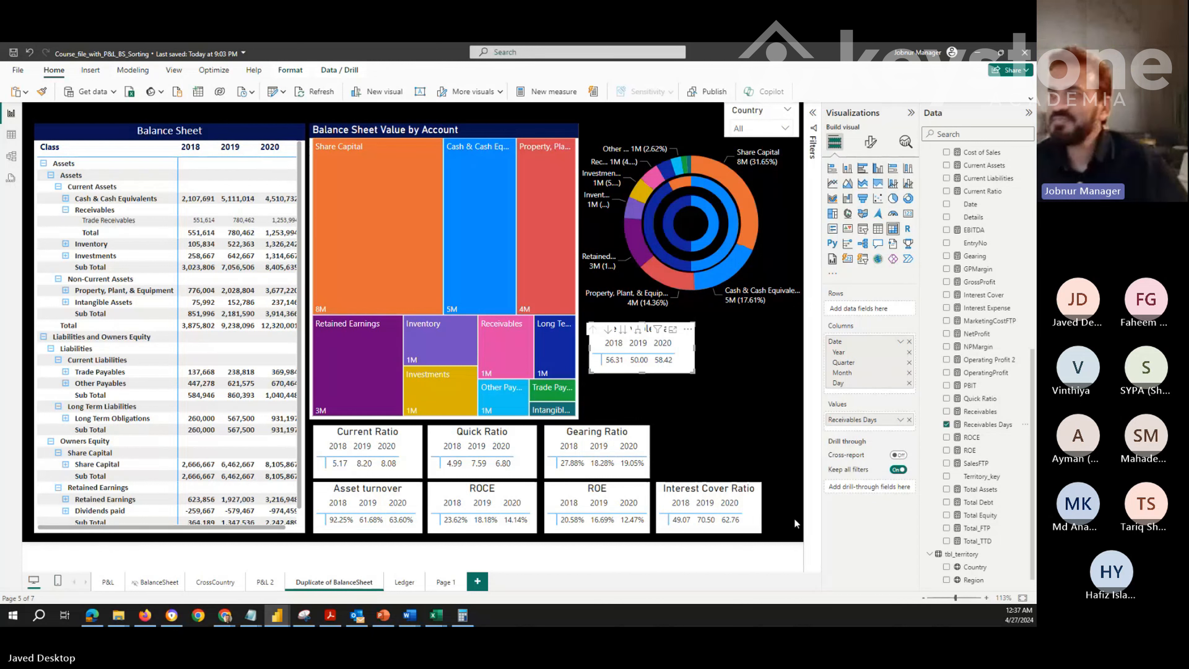
pyautogui.click(754, 417)
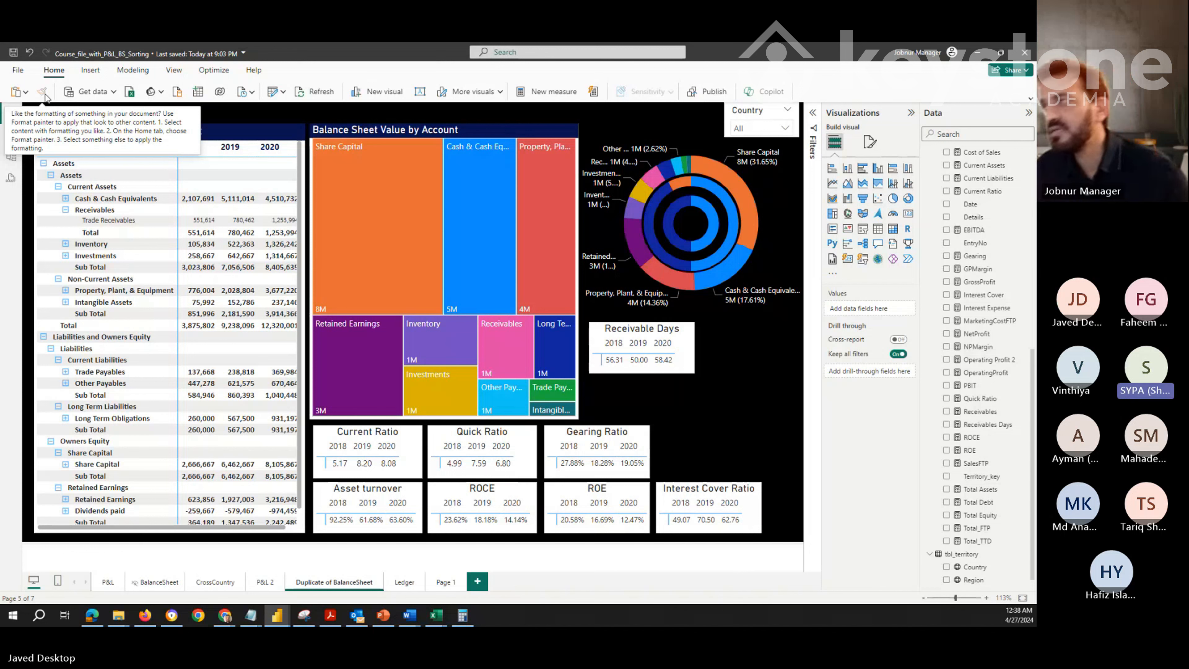
# Examine the SalesFTP measure's formula alongside the Sales rows on the P&L 2 page and reopen the tbl_GL data
pyautogui.click(974, 464)
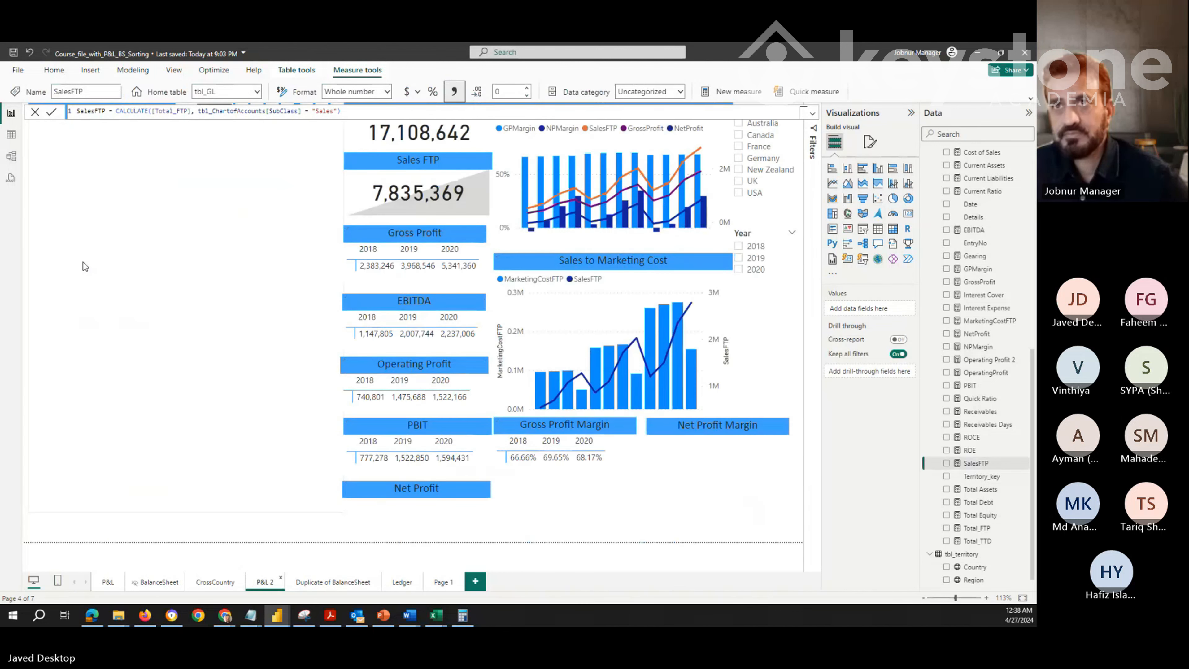
pyautogui.click(44, 165)
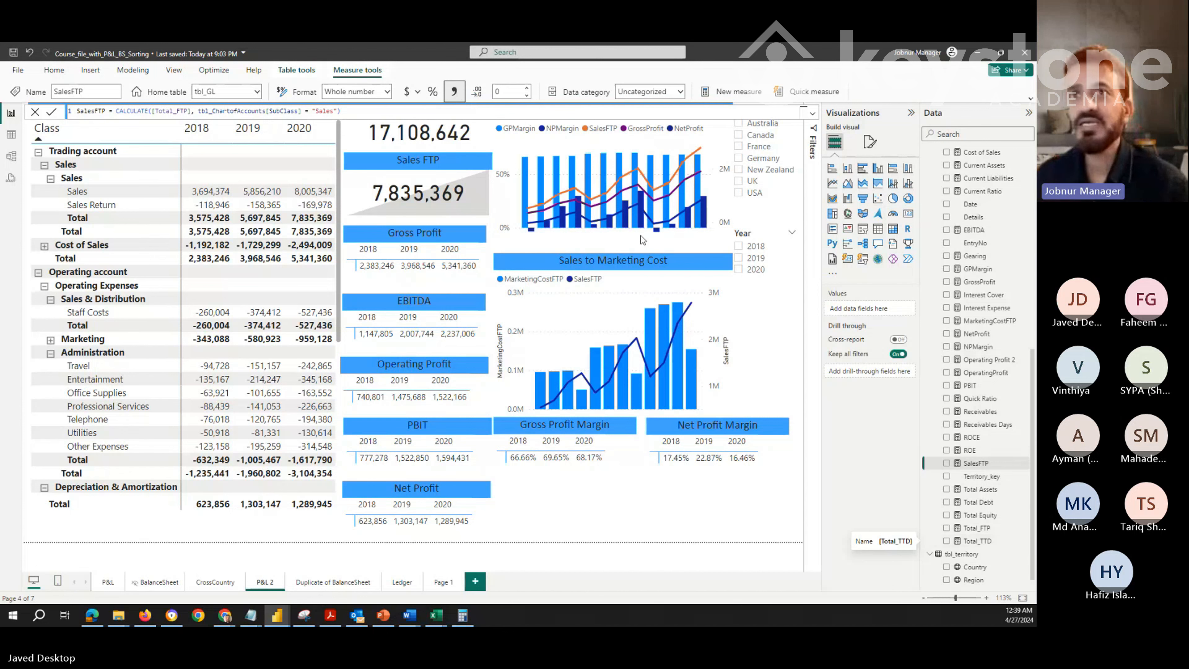
pyautogui.click(11, 156)
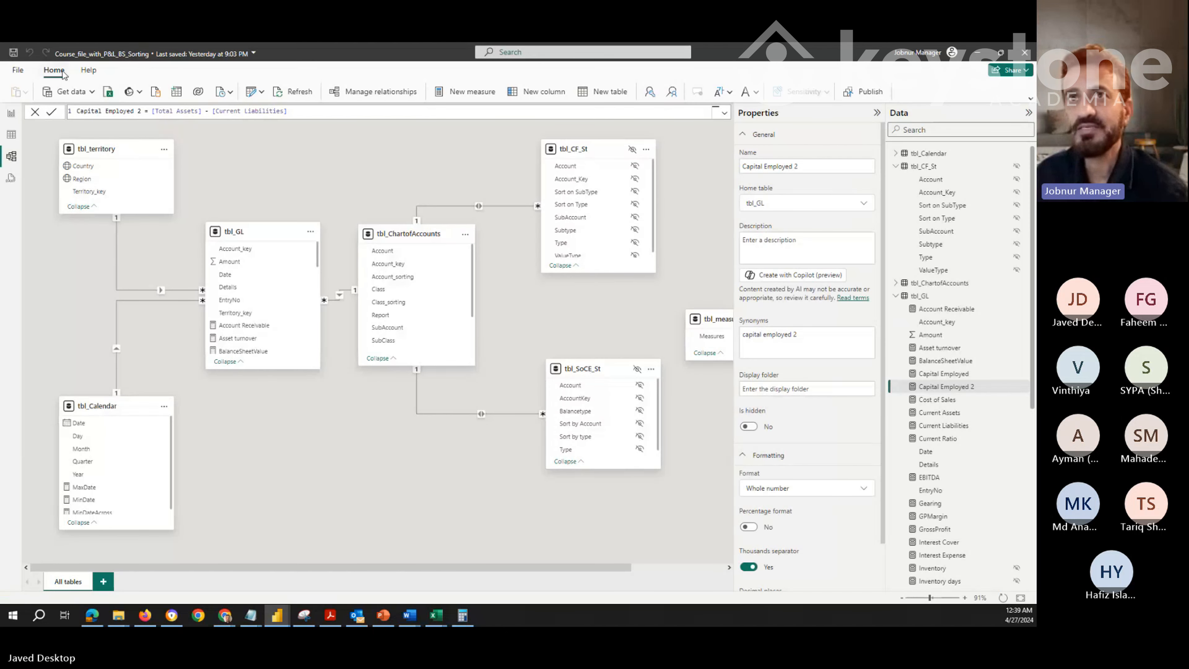
pyautogui.click(12, 135)
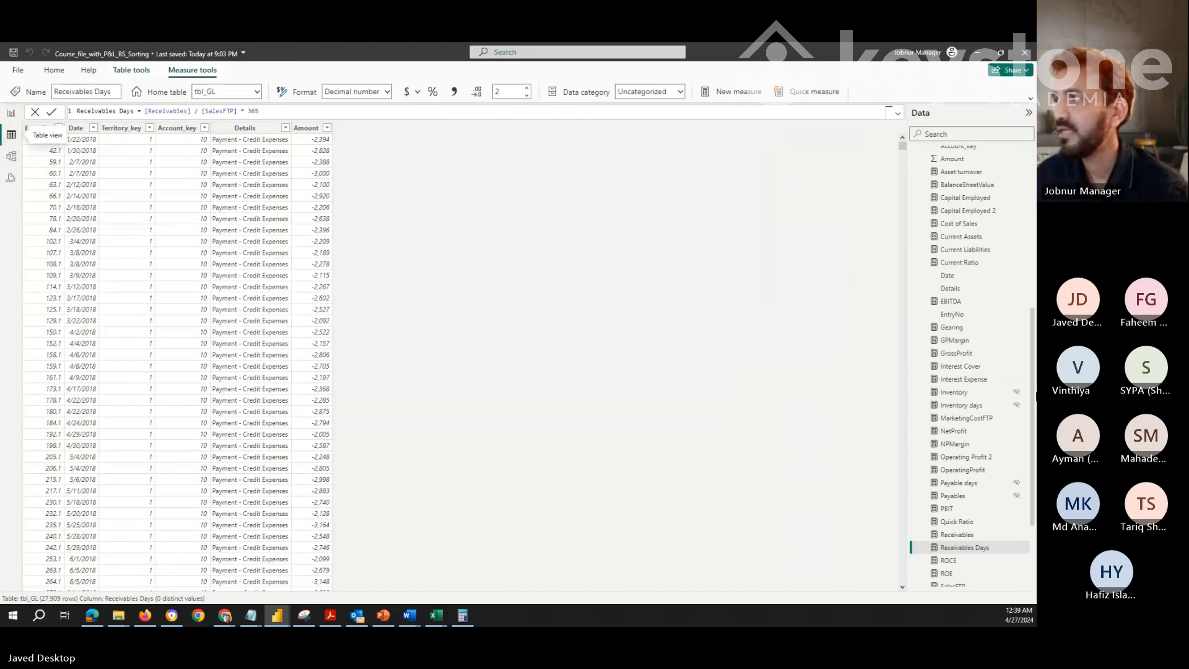
# Examine the Payables measure's formula in tbl_GL and locate the Trade Payables account in tbl_ChartofAccounts
pyautogui.scroll(-5, 986, 492)
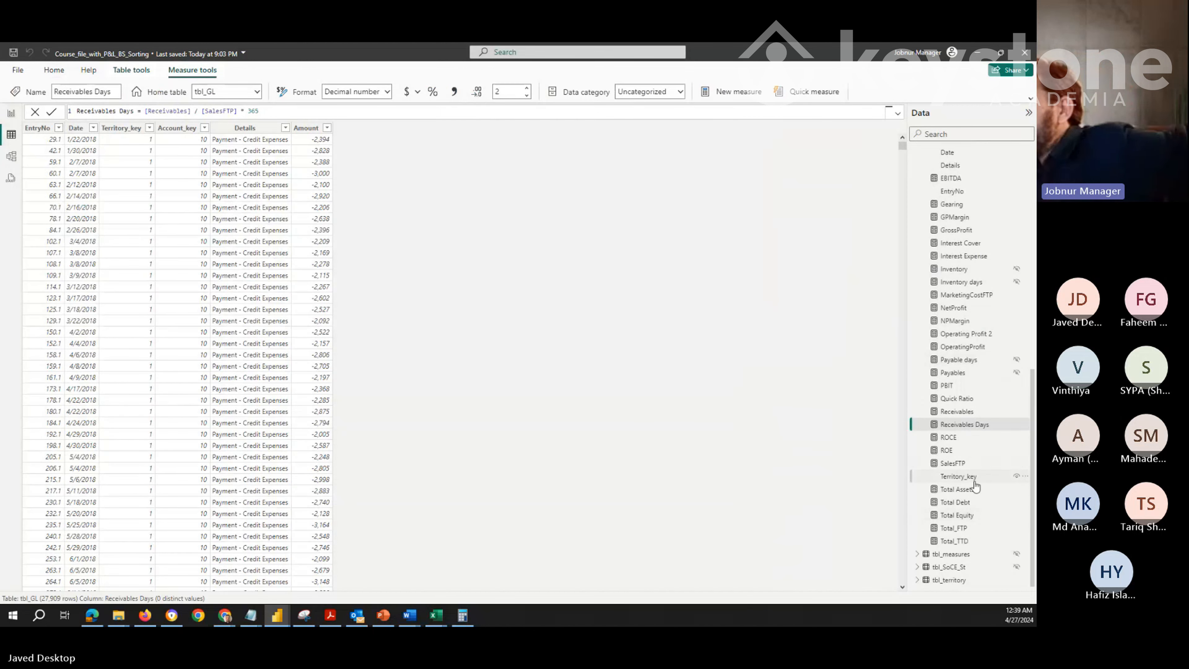
pyautogui.click(977, 374)
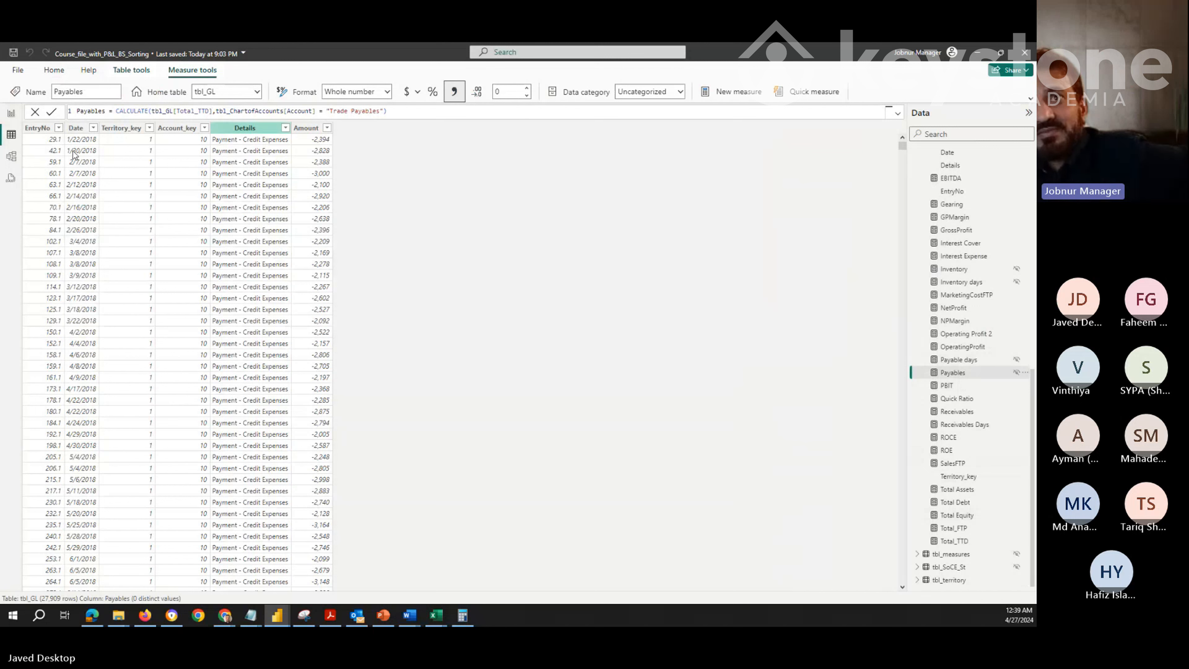
pyautogui.scroll(10, 988, 197)
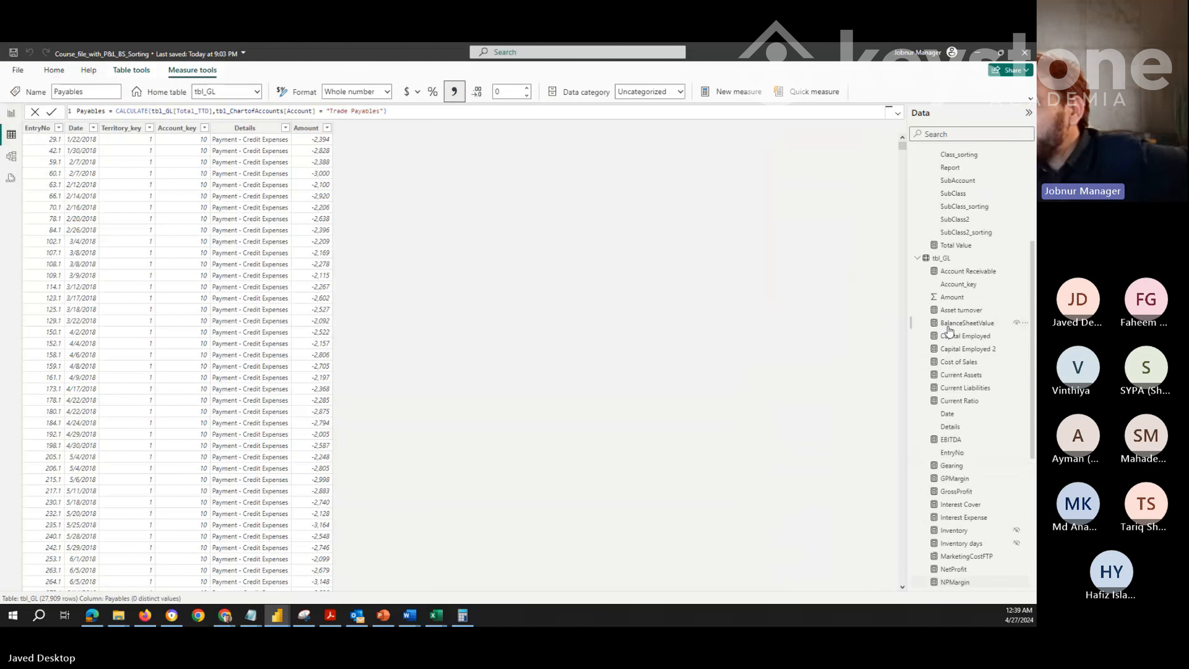
pyautogui.click(951, 283)
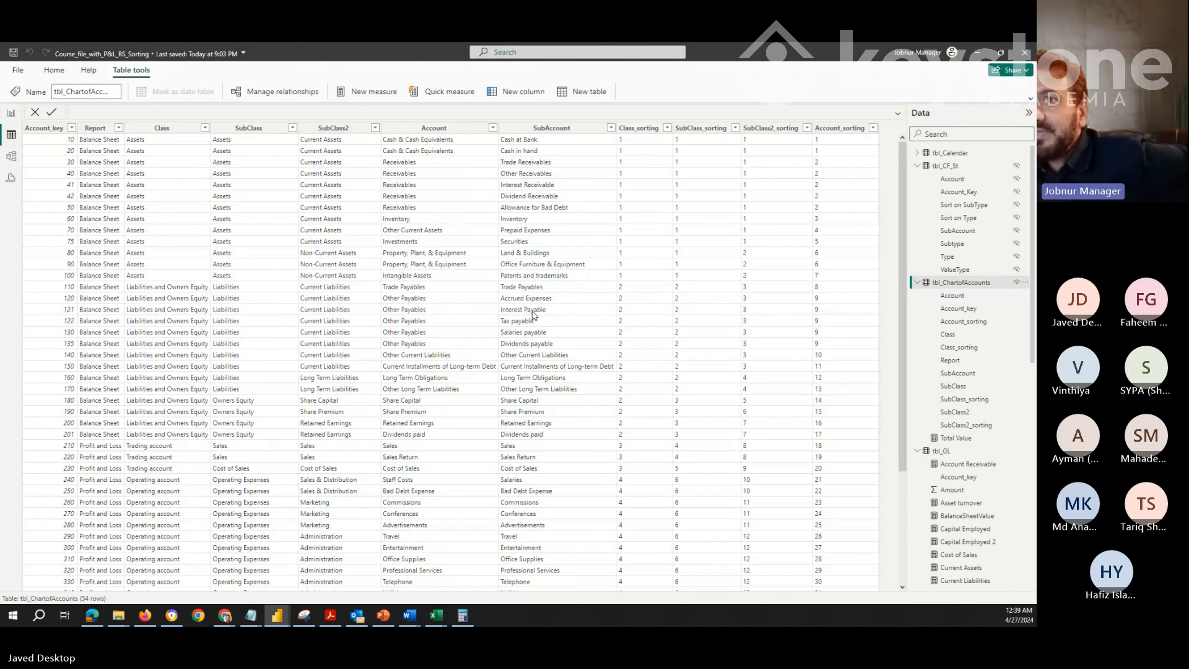
pyautogui.click(520, 287)
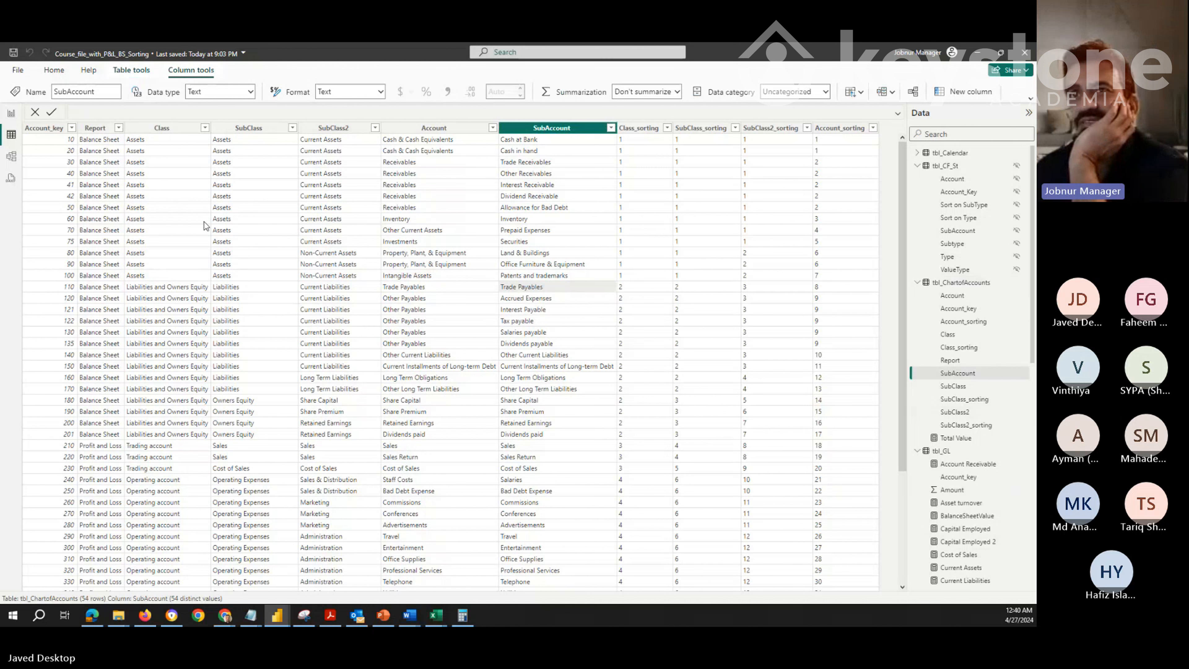
# Review the Total_TTD and Trade Payables parts of the Payables formula, and open the Payable days formula
pyautogui.scroll(-5, 970, 522)
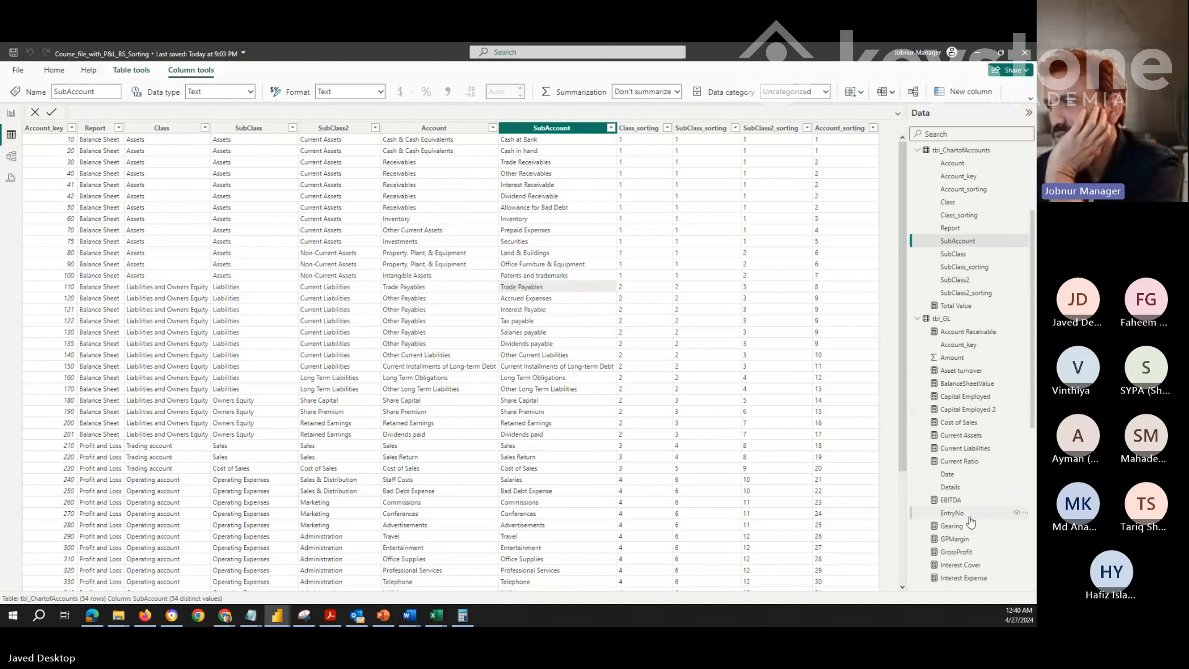
pyautogui.scroll(-6, 971, 521)
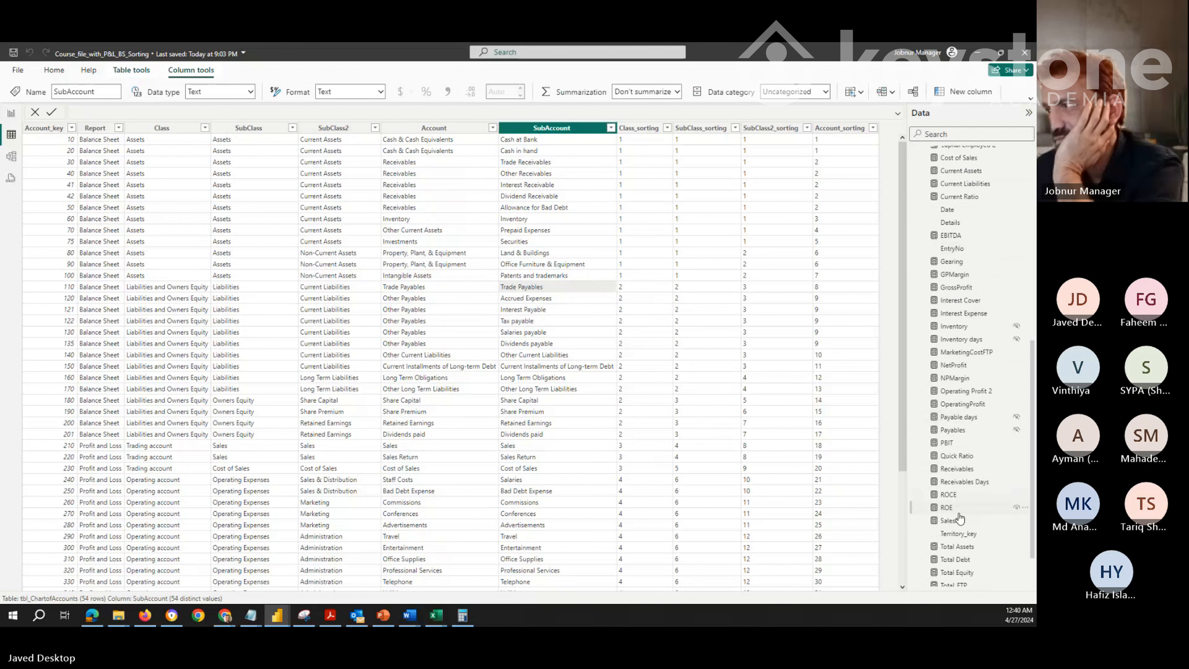
pyautogui.click(953, 430)
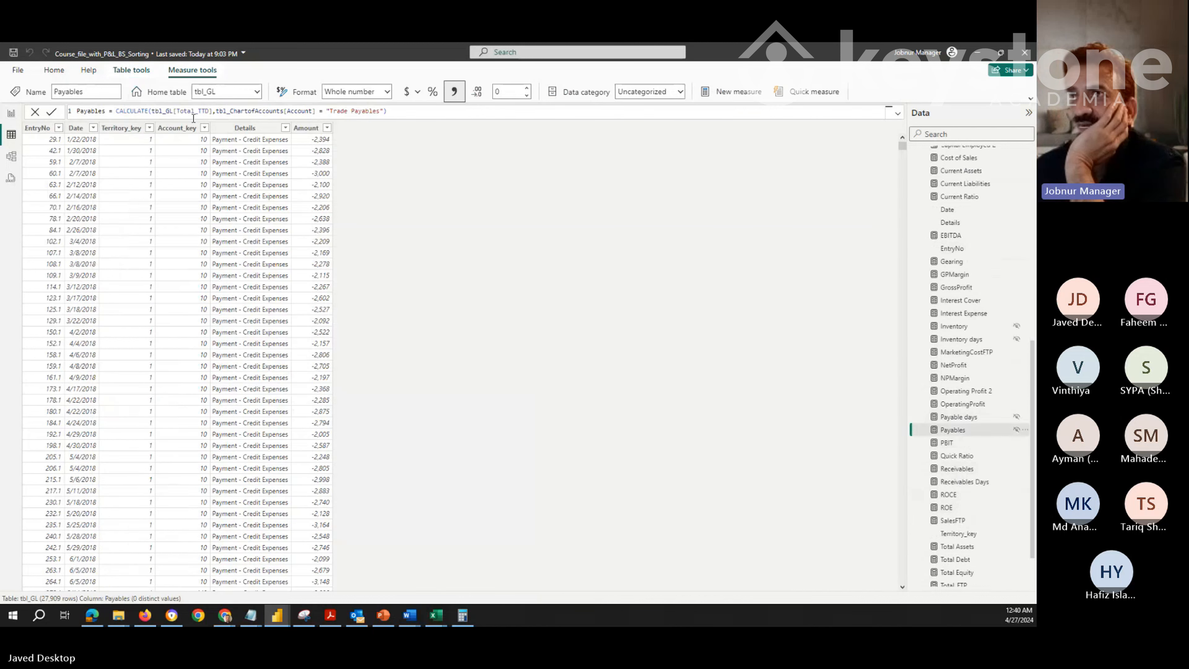
pyautogui.moveTo(194, 111); pyautogui.dragTo(209, 111)
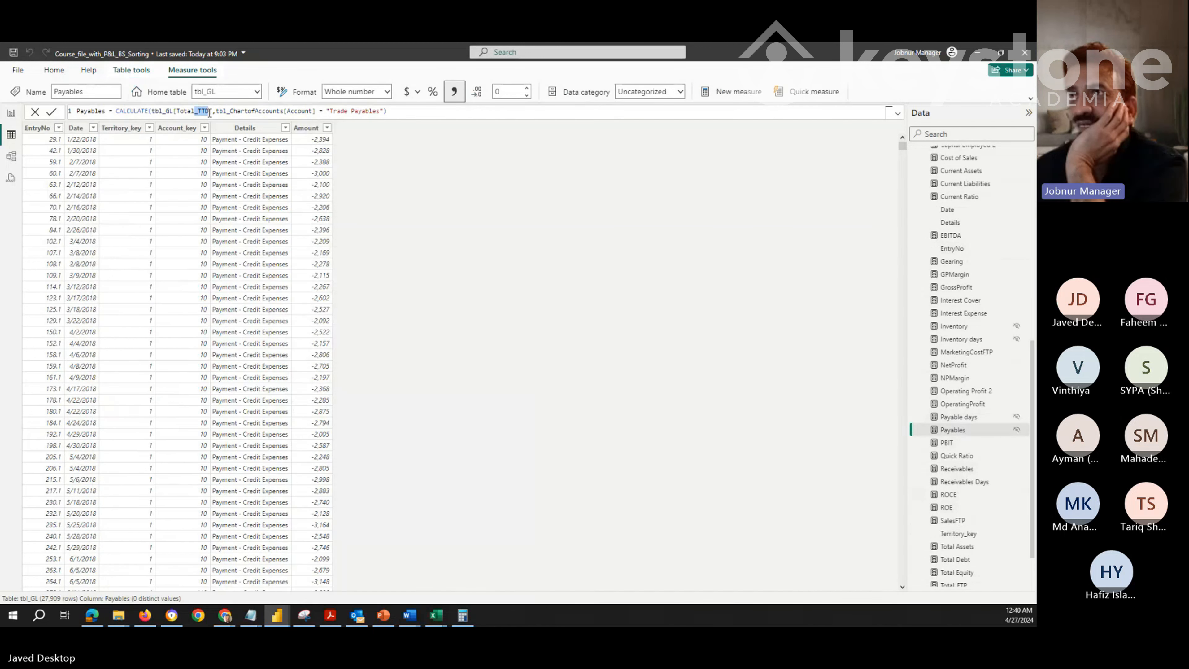
pyautogui.moveTo(293, 111); pyautogui.dragTo(392, 116)
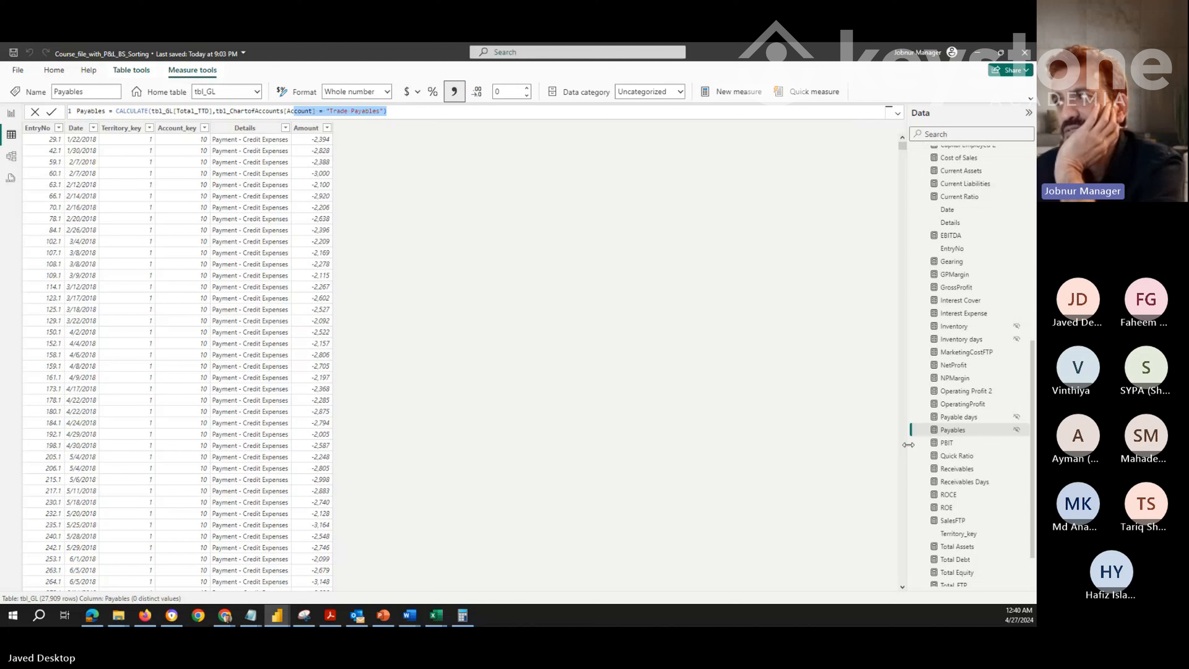
pyautogui.click(952, 419)
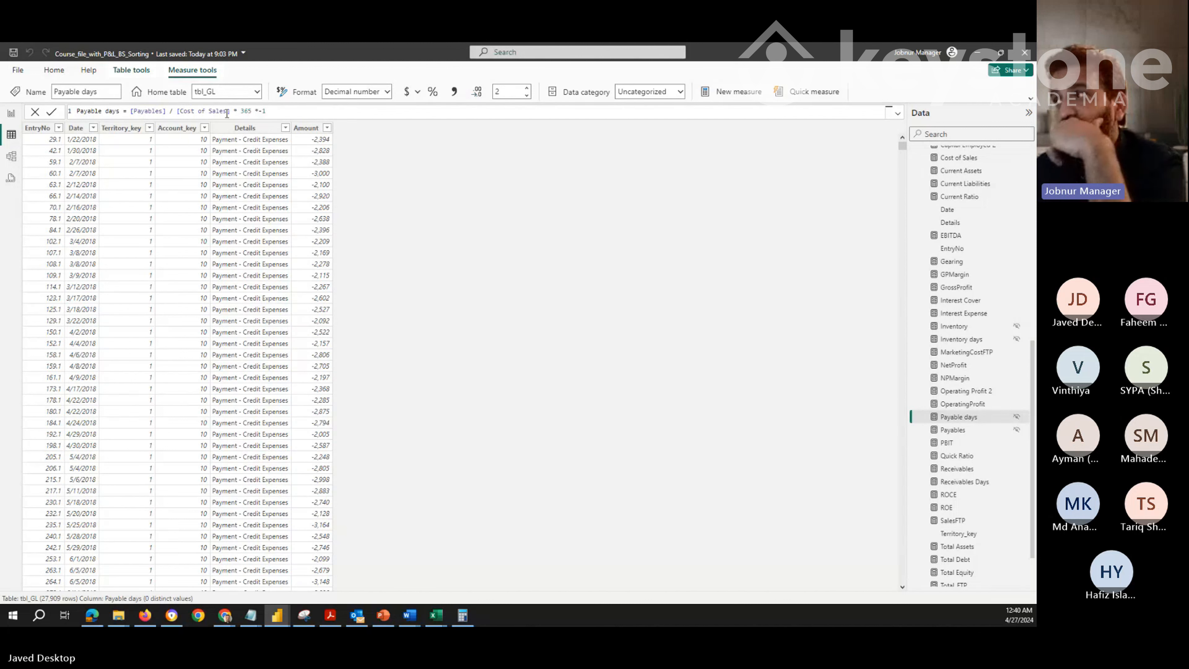
# Examine the Cost of Sales measure's formula and locate the Cost of Sales subclass in tbl_ChartofAccounts
pyautogui.scroll(3, 953, 459)
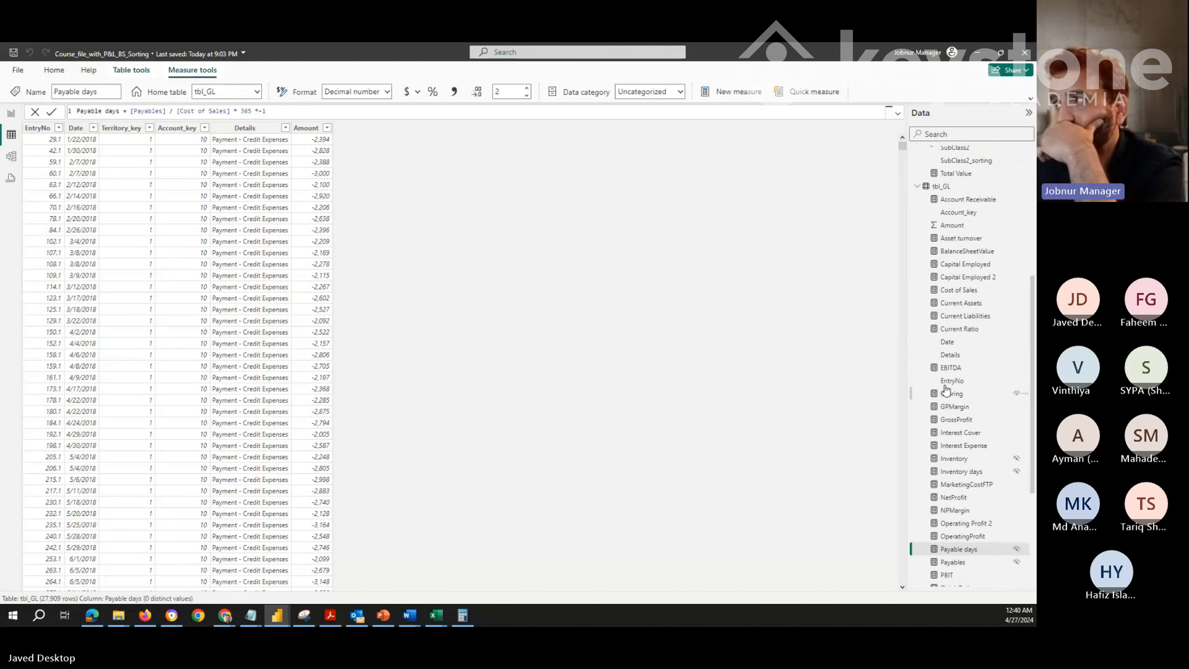
pyautogui.click(959, 290)
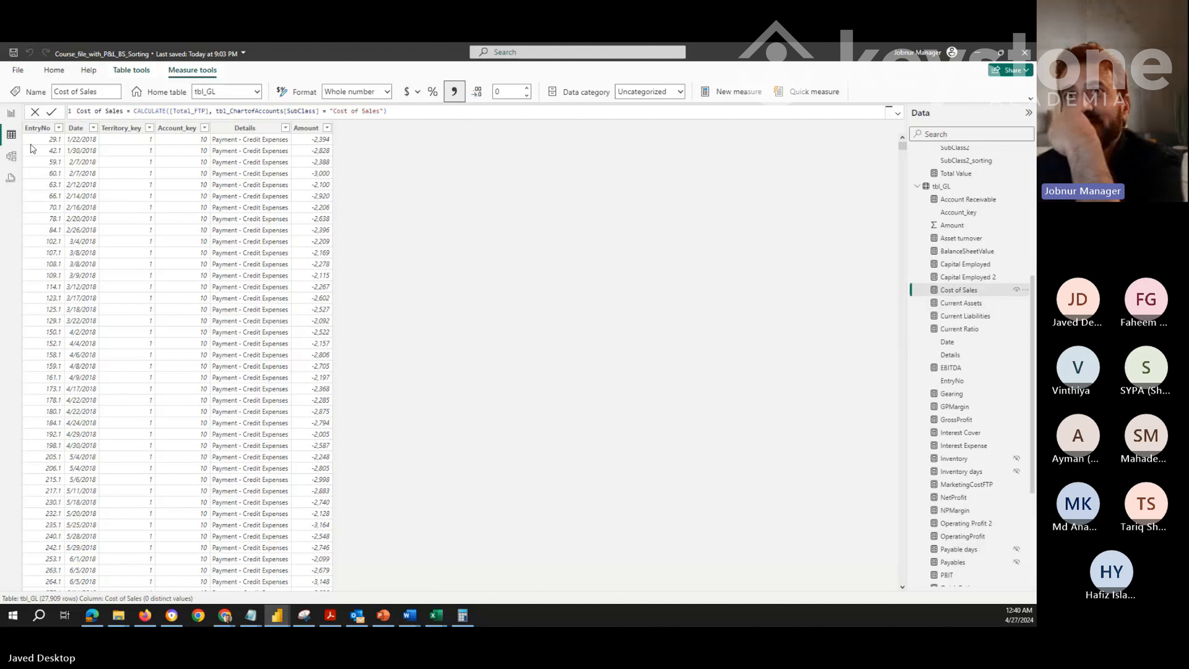
pyautogui.scroll(5, 992, 293)
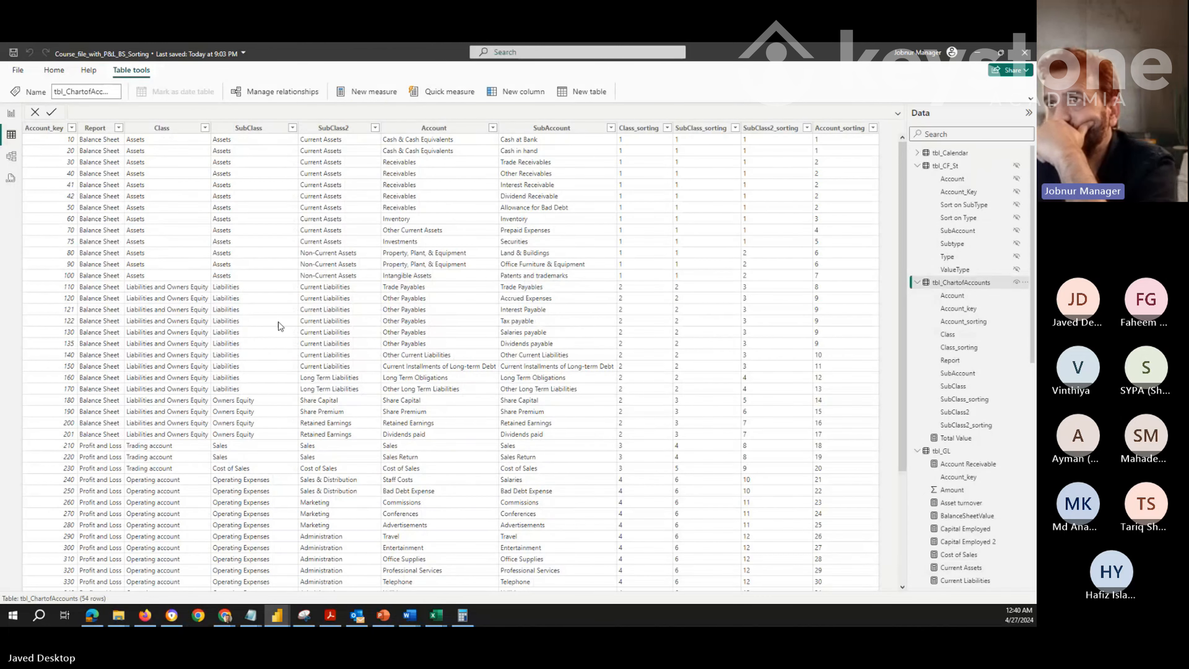
pyautogui.scroll(-5, 281, 317)
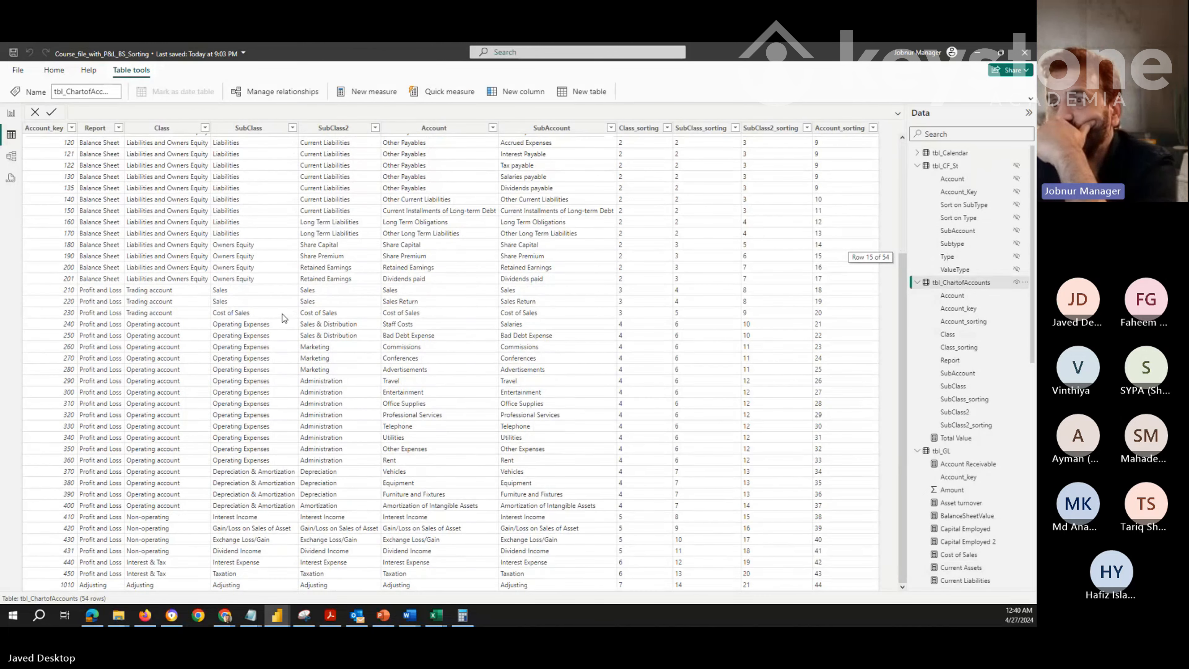
pyautogui.scroll(5, 288, 398)
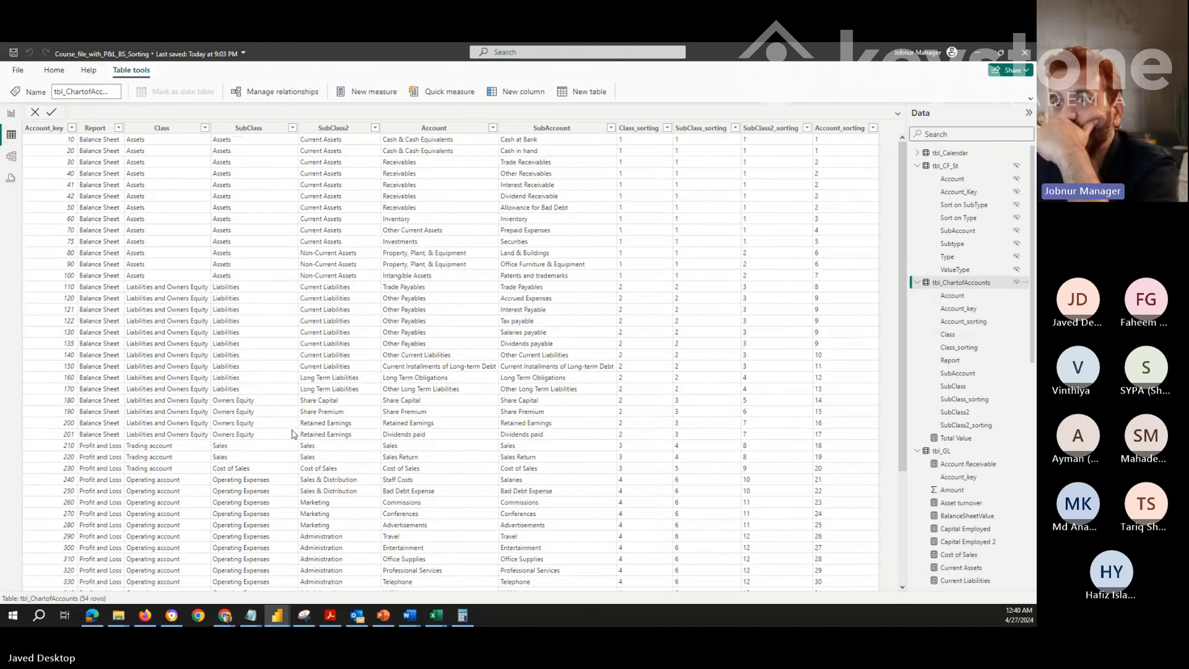
pyautogui.scroll(-2, 281, 426)
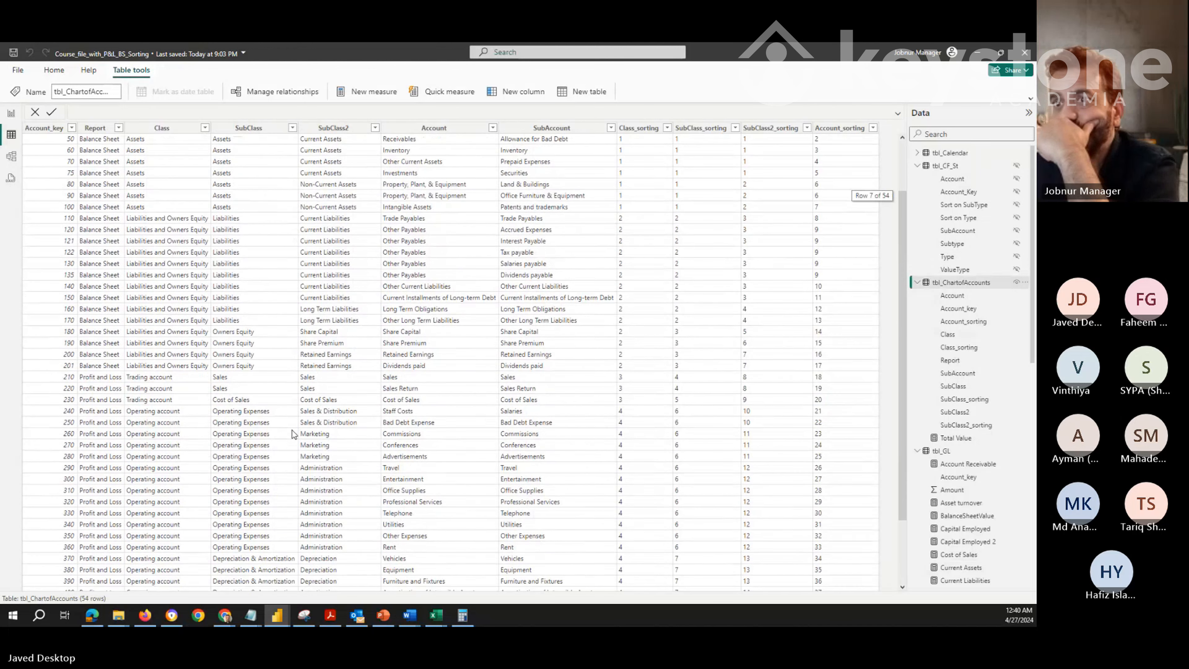
pyautogui.click(223, 401)
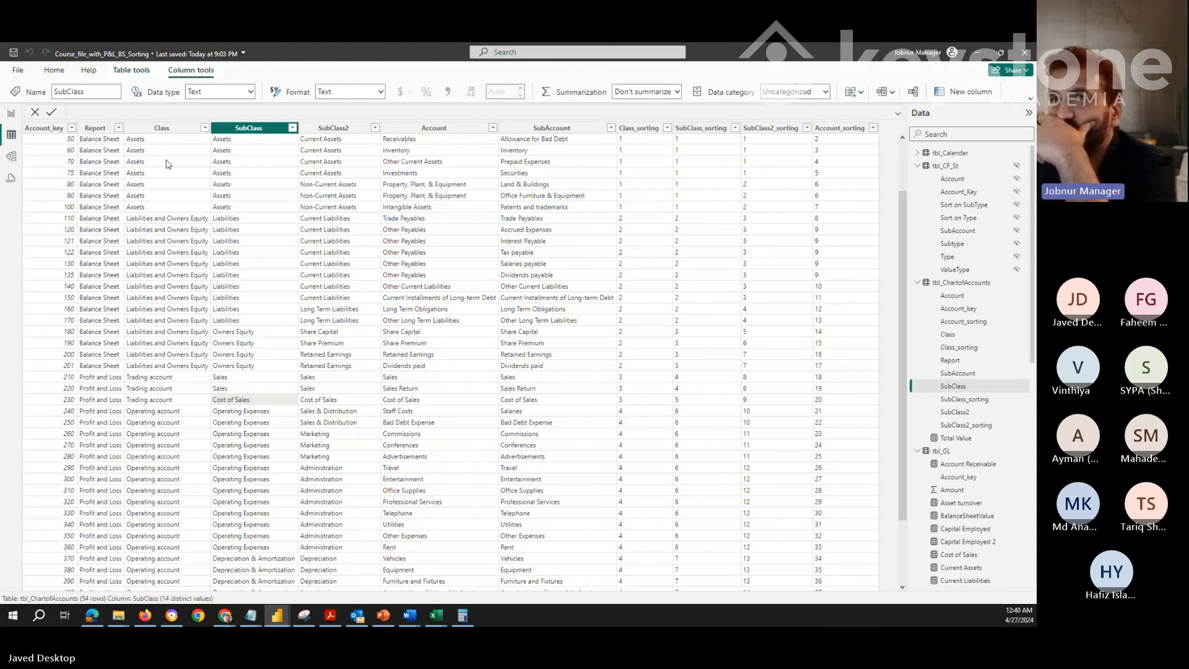
# Compare the Cost of Sales and Payables formulas in tbl_GL
pyautogui.scroll(-5, 945, 473)
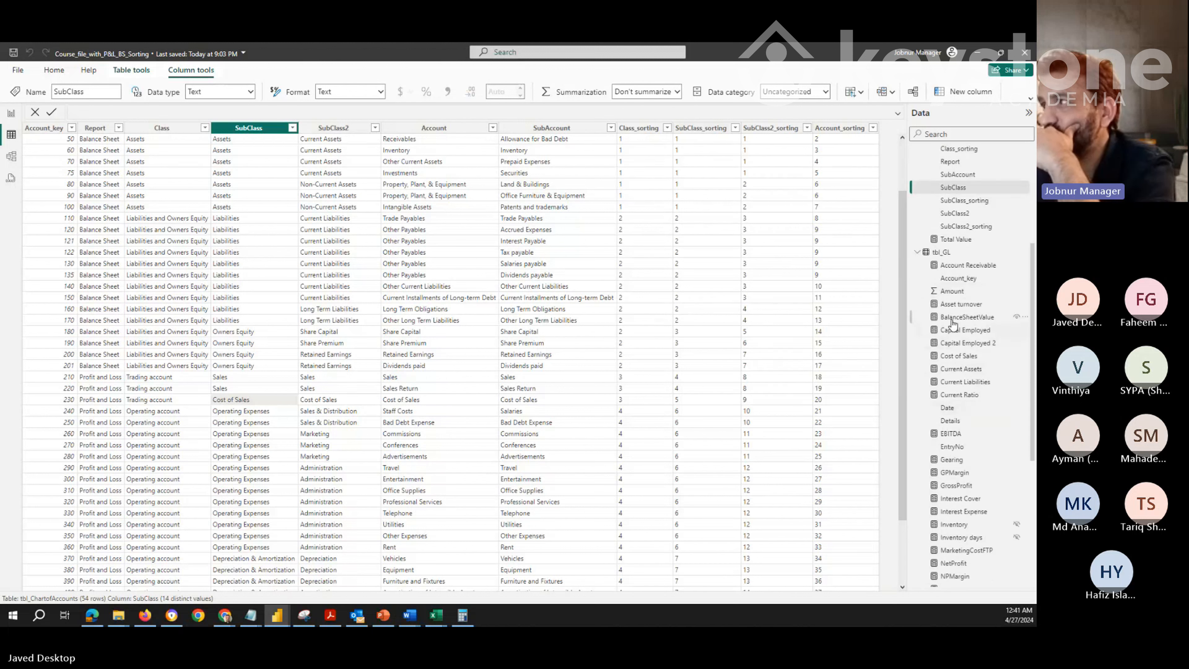
pyautogui.click(951, 358)
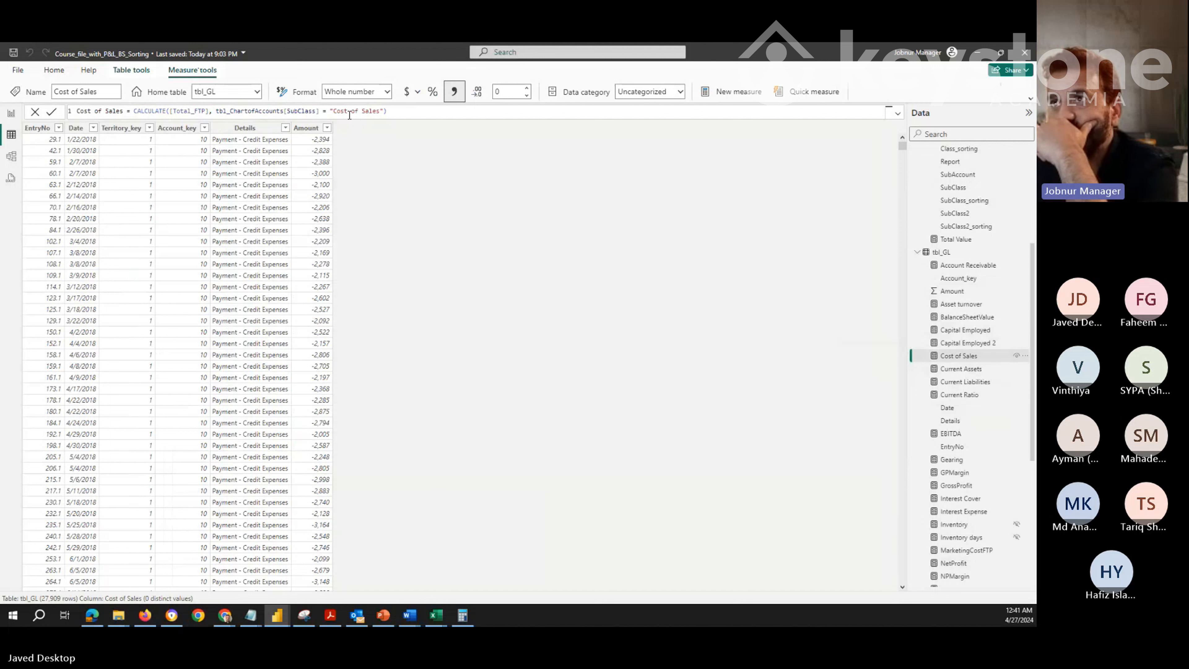
pyautogui.scroll(-3, 986, 509)
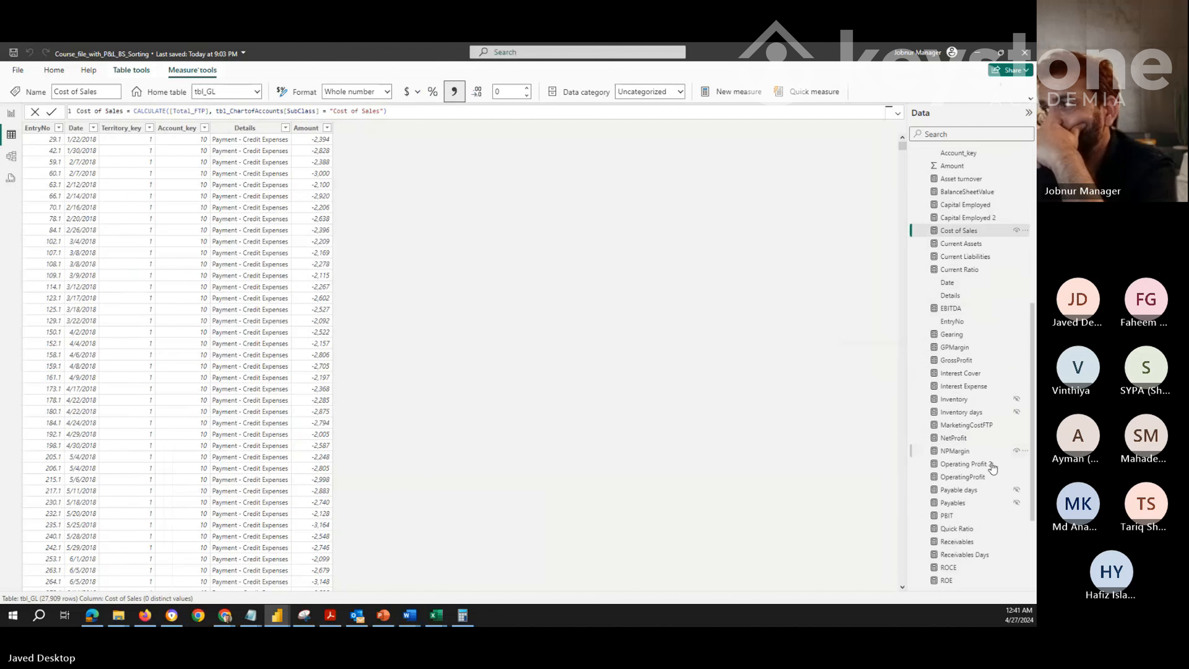
pyautogui.click(978, 497)
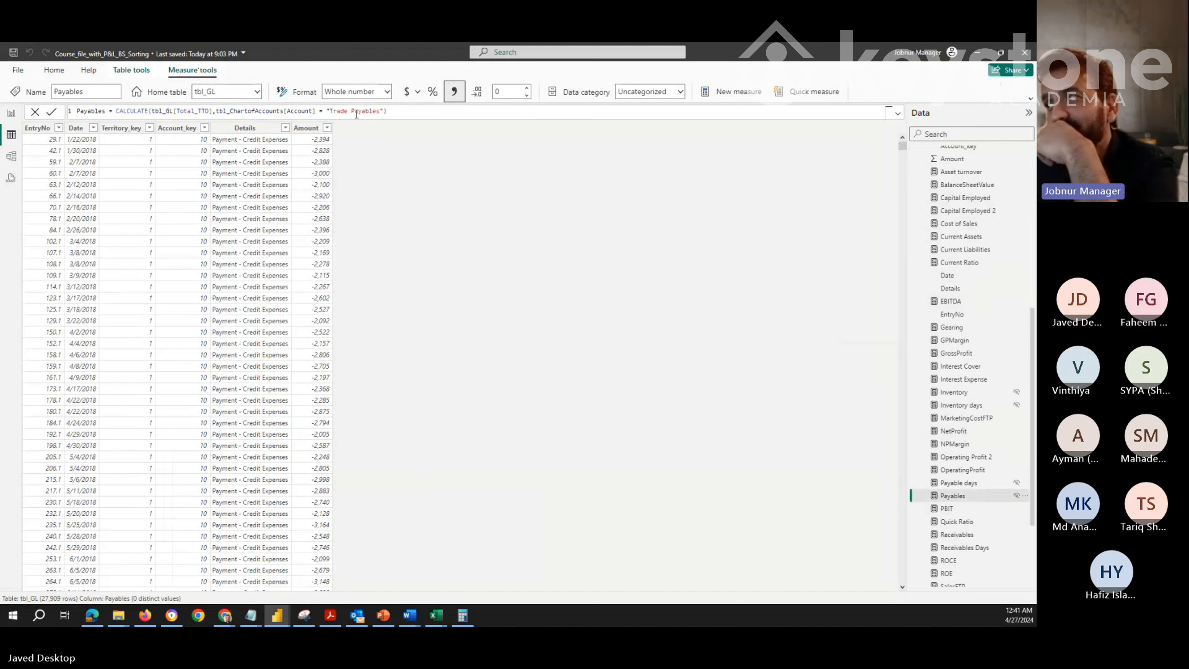
pyautogui.scroll(-3, 968, 496)
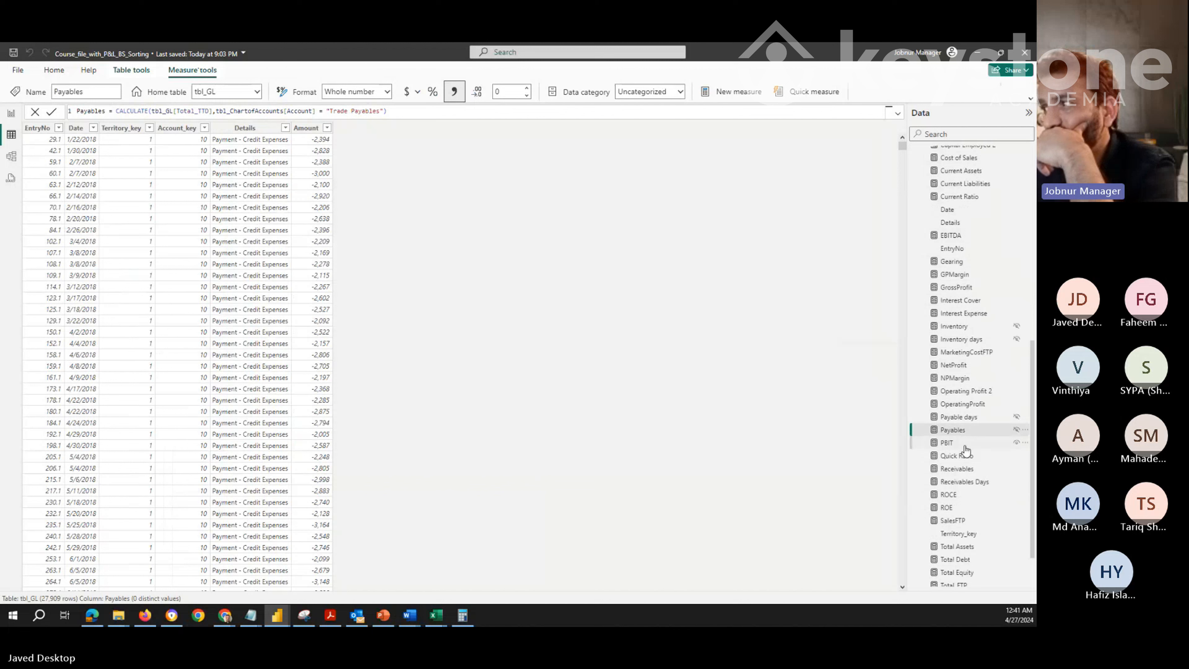
# Review the Payable days formula and unhide the Payable days and Payables measures in tbl_GL
pyautogui.click(964, 416)
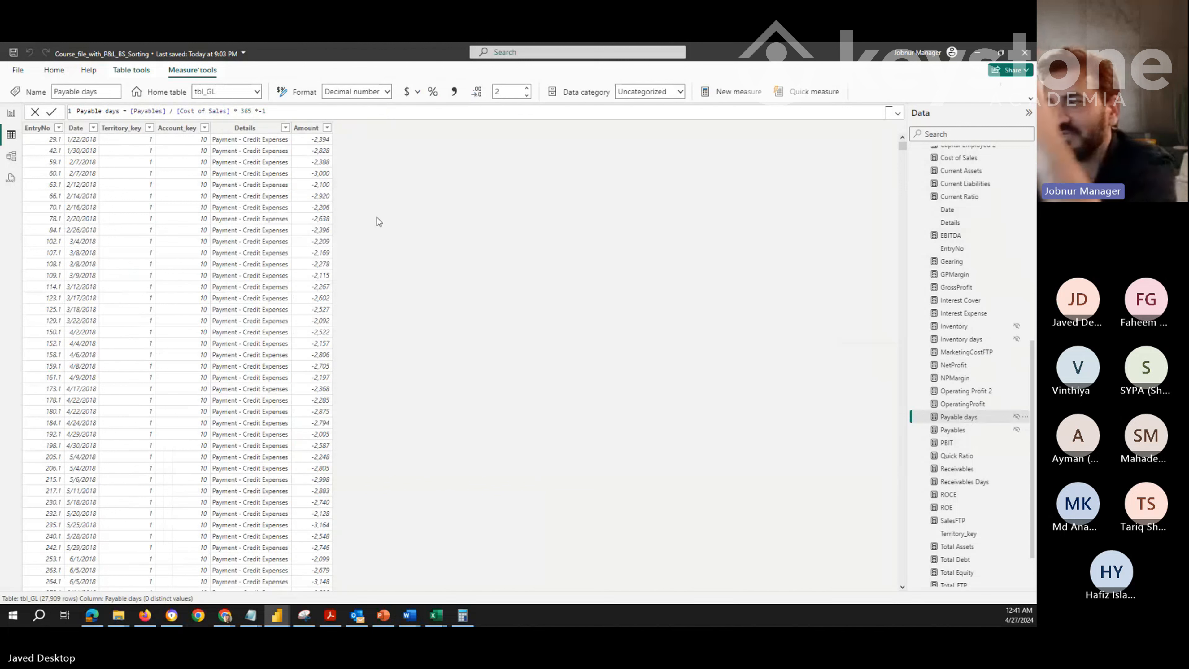
pyautogui.click(1016, 431)
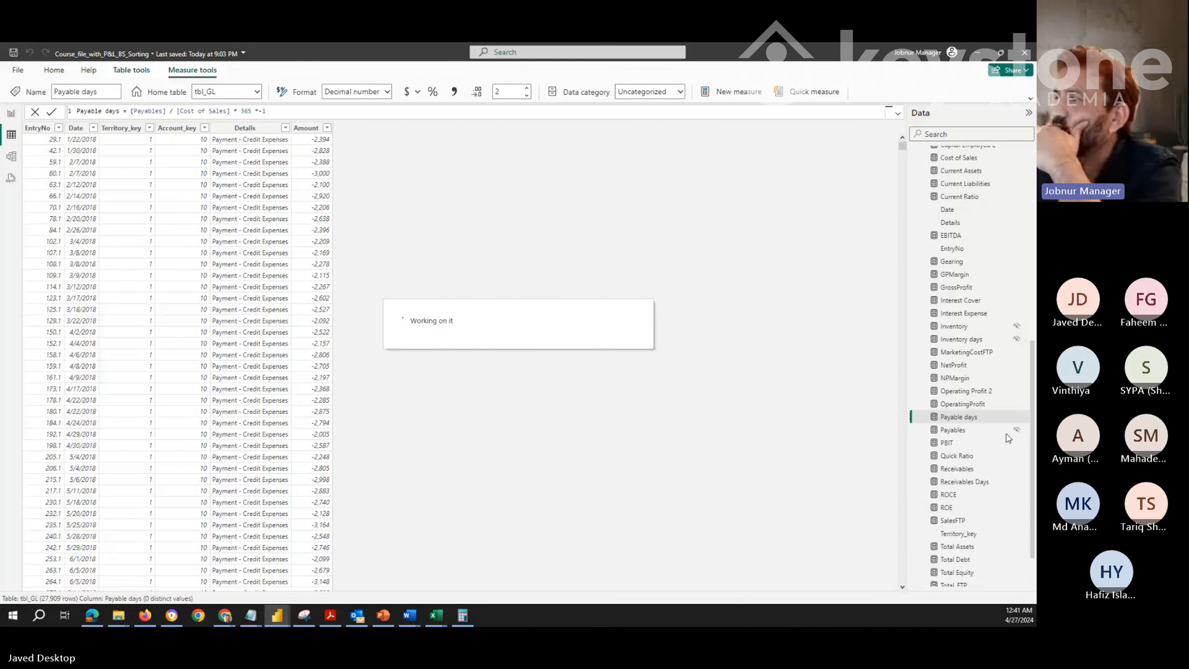
pyautogui.click(1017, 430)
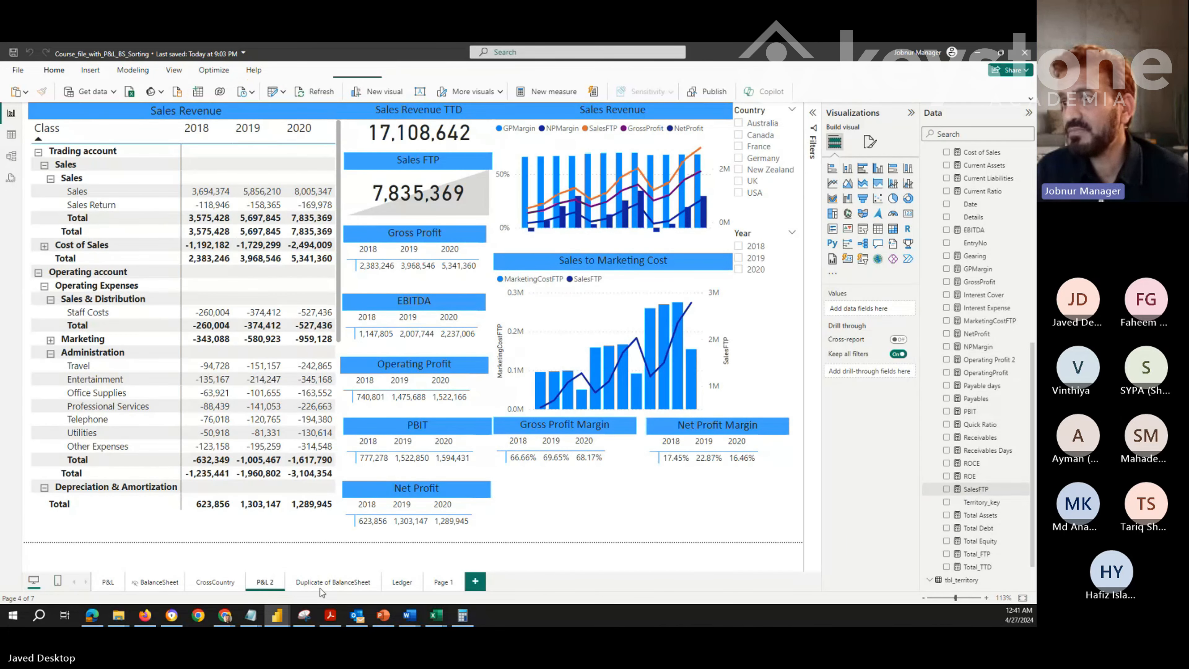
# Duplicate the Receivable Days visual on the Duplicate of BalanceSheet page and place the two visuals side by side below the donut chart
pyautogui.click(296, 583)
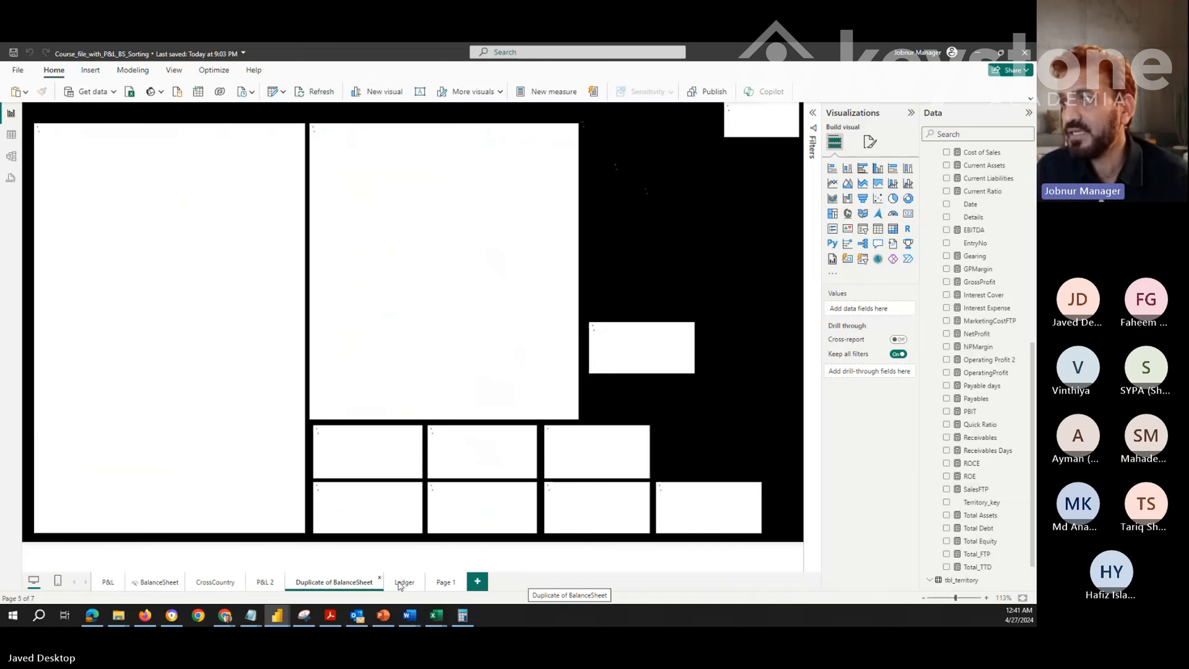
pyautogui.click(670, 367)
pyautogui.rightClick(689, 367)
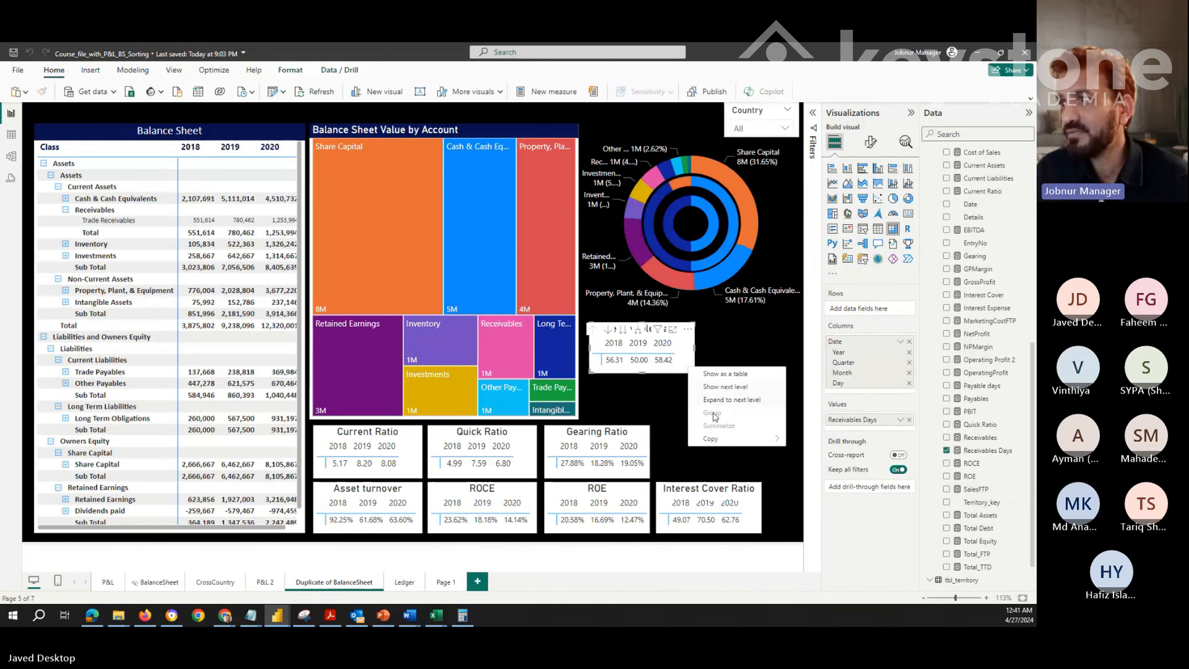
pyautogui.moveTo(714, 441)
pyautogui.click(807, 441)
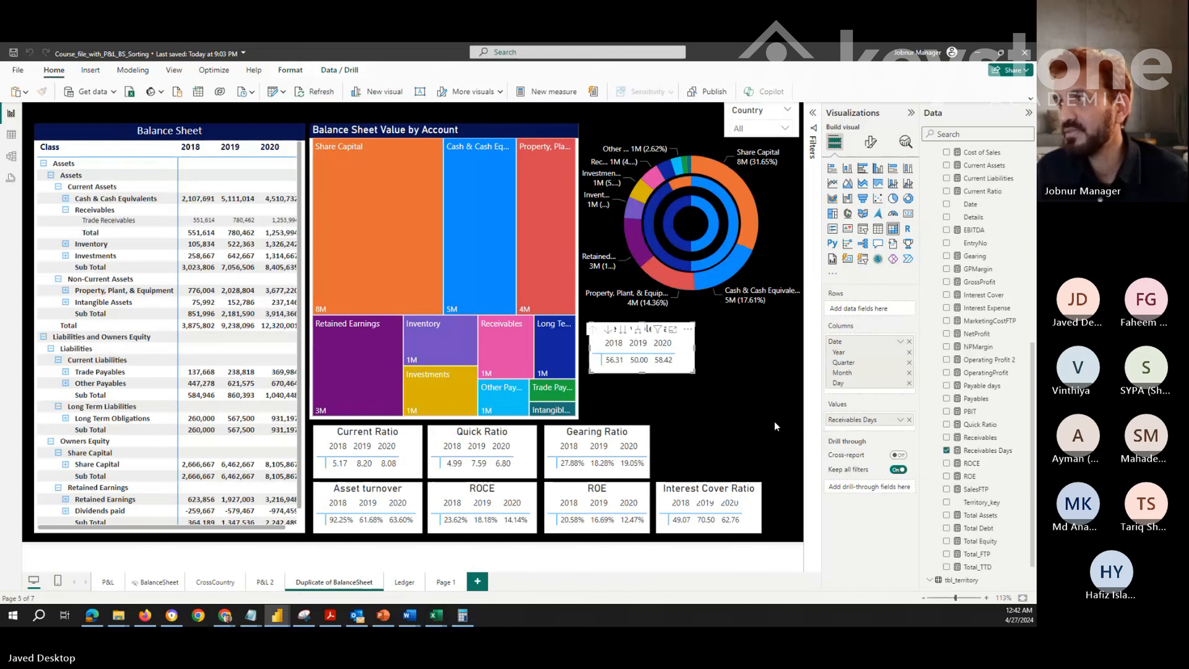
pyautogui.click(765, 406)
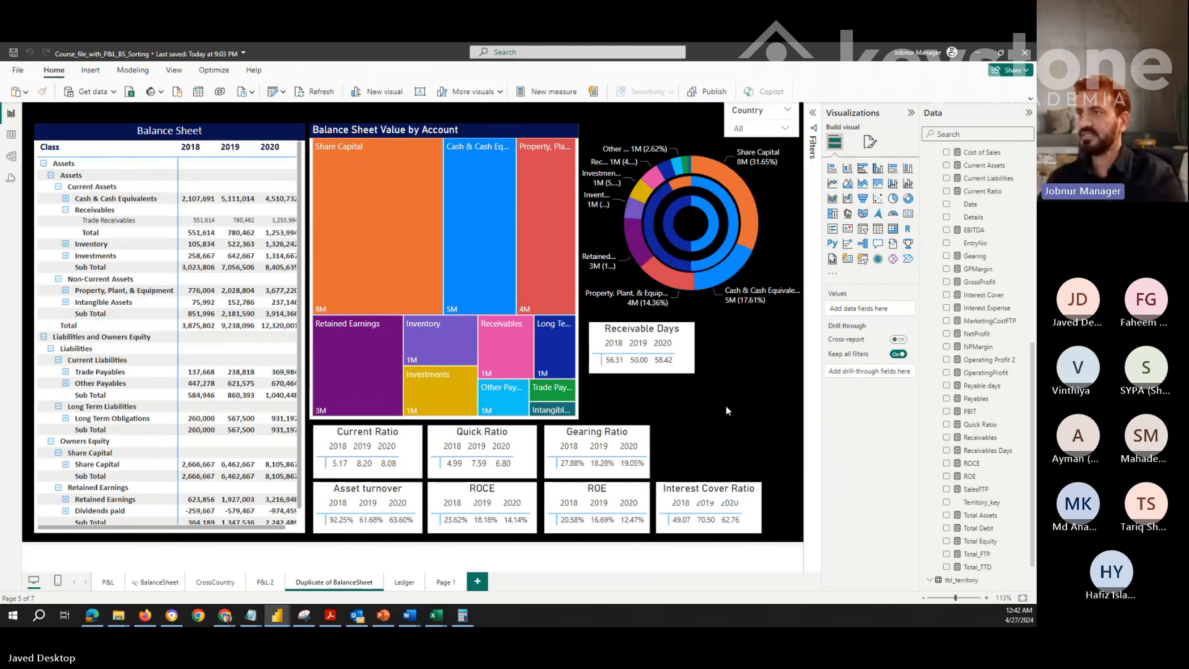
pyautogui.hotkey('ctrl', 'v')
pyautogui.moveTo(695, 370); pyautogui.dragTo(763, 372)
pyautogui.moveTo(686, 373); pyautogui.dragTo(683, 377)
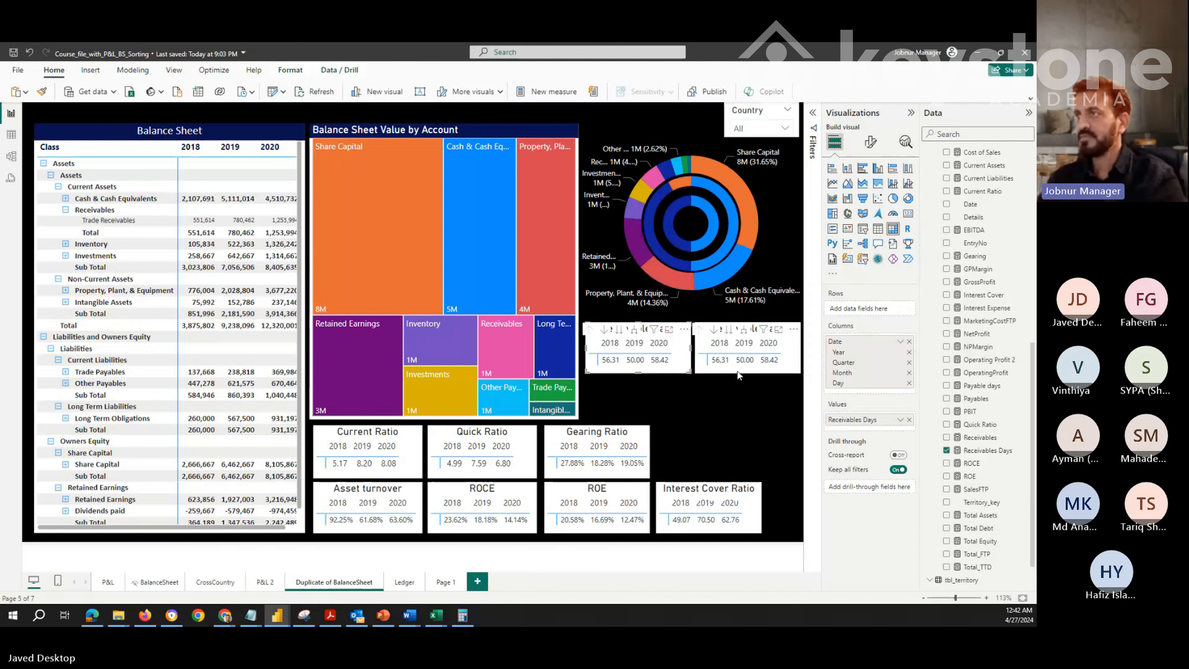
# Change the title of the duplicated Receivable Days visual to "Payble Days"
pyautogui.click(738, 371)
pyautogui.click(870, 144)
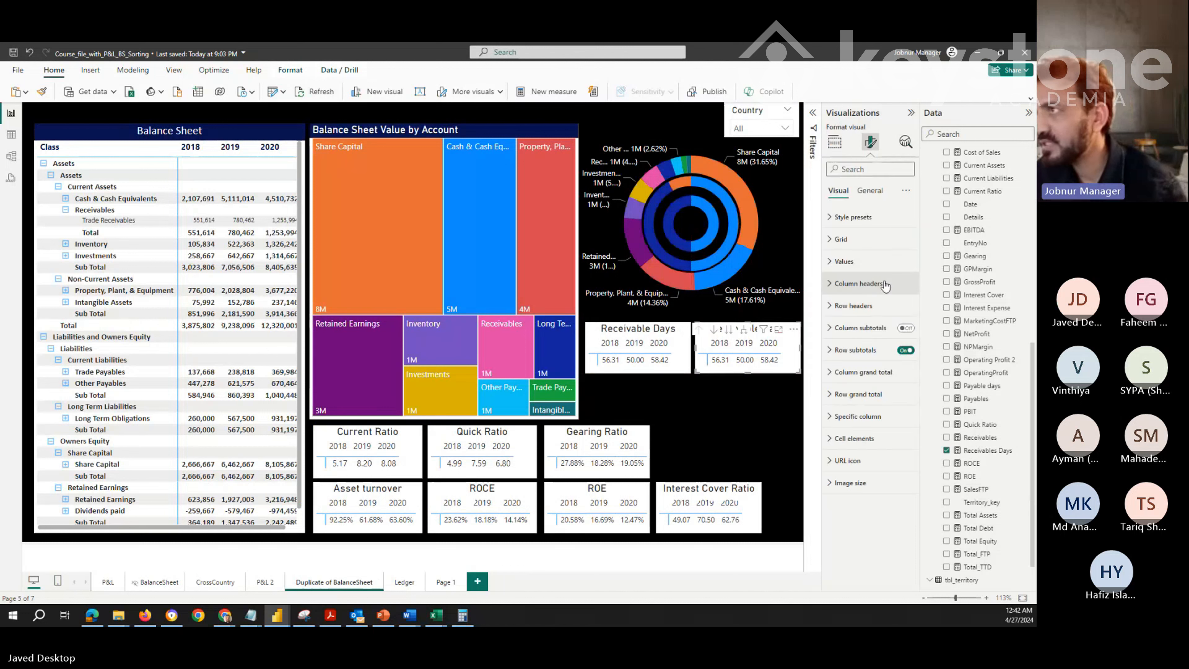
pyautogui.click(870, 191)
pyautogui.click(831, 248)
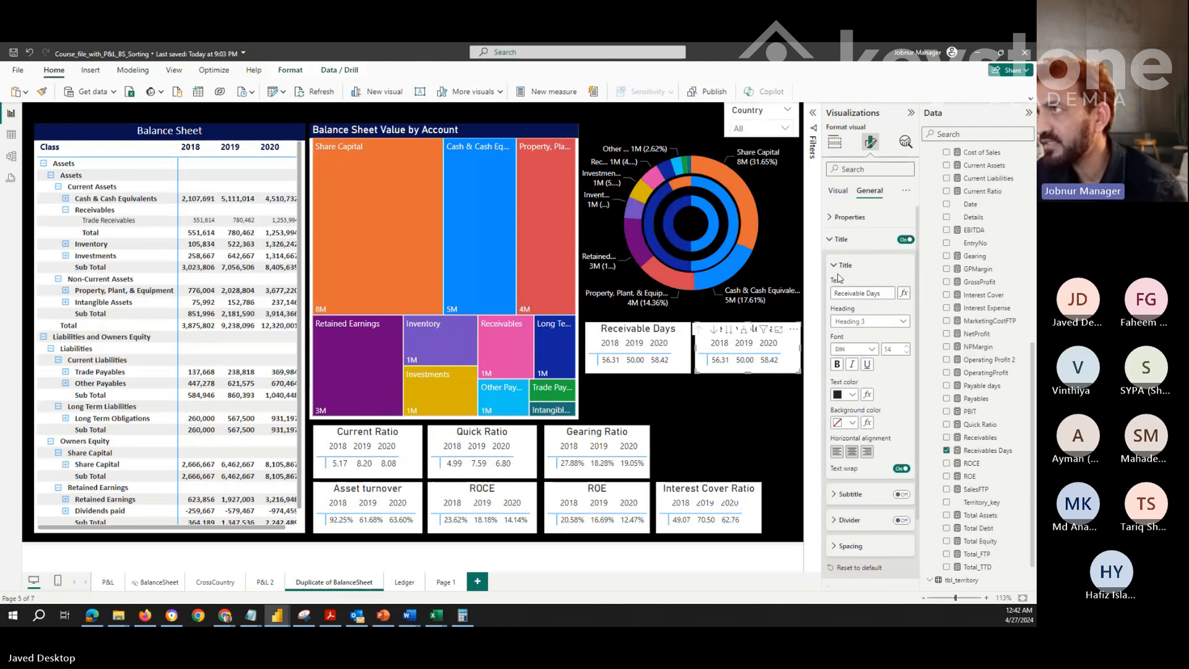
pyautogui.moveTo(864, 293); pyautogui.dragTo(734, 292)
pyautogui.write('P')
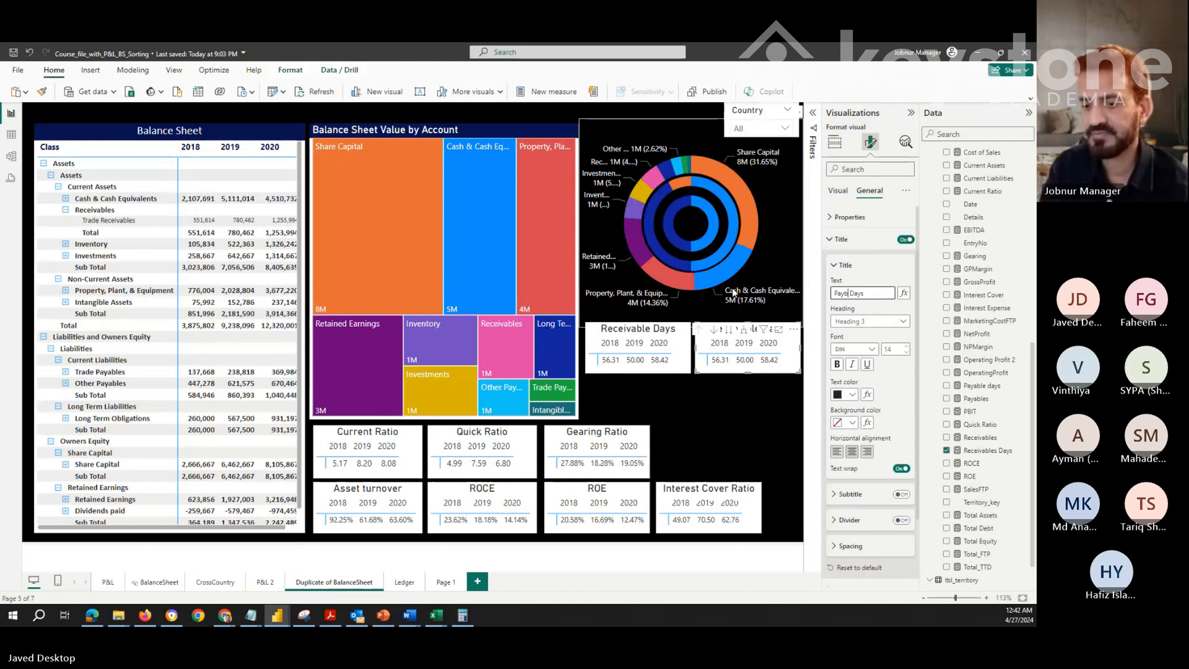
pyautogui.write('ayble')
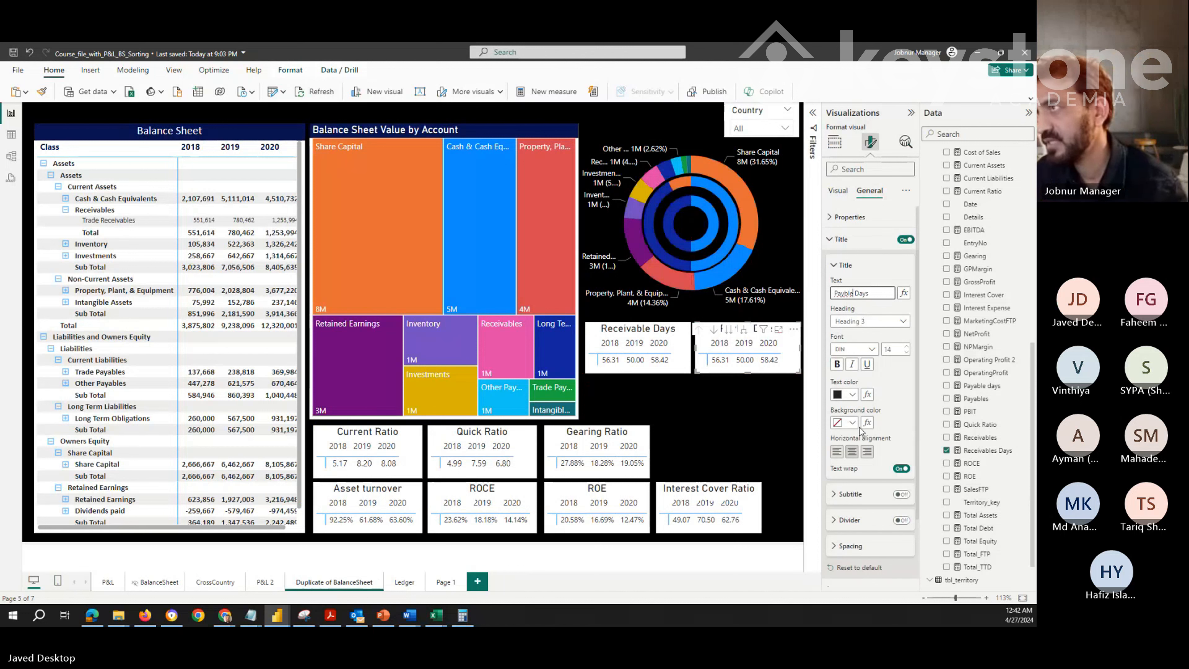
# Replace Receivables Days with the Payable days measure as the duplicated visual's value
pyautogui.click(834, 142)
pyautogui.moveTo(857, 420); pyautogui.dragTo(796, 423)
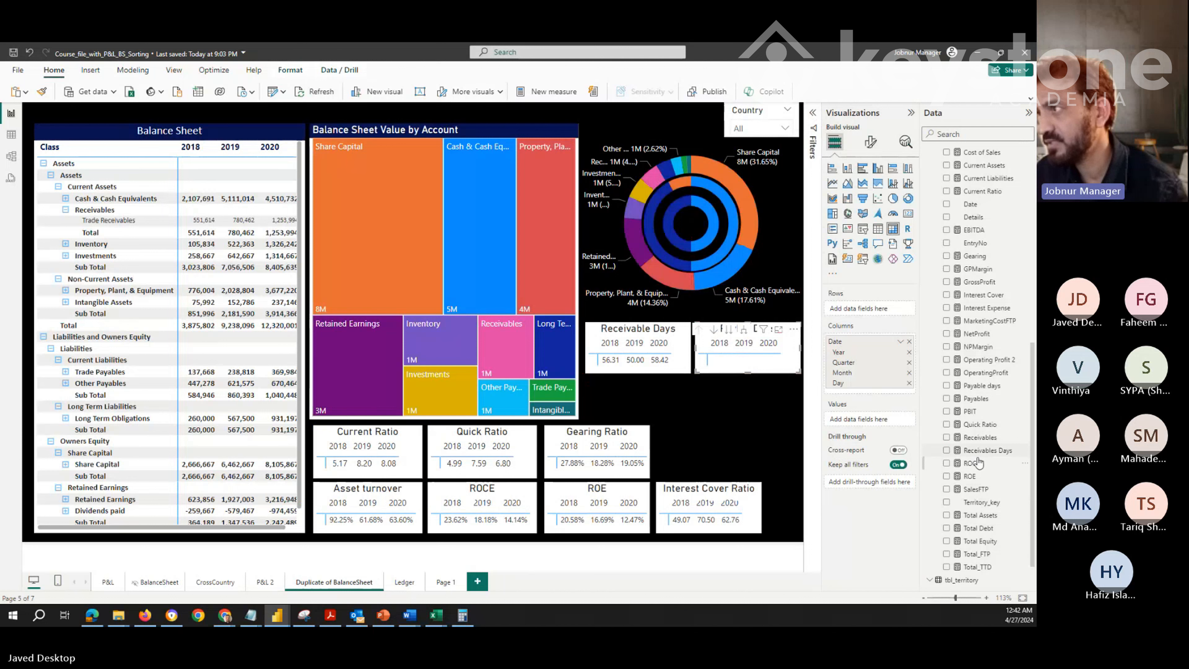
pyautogui.moveTo(983, 386); pyautogui.dragTo(879, 420)
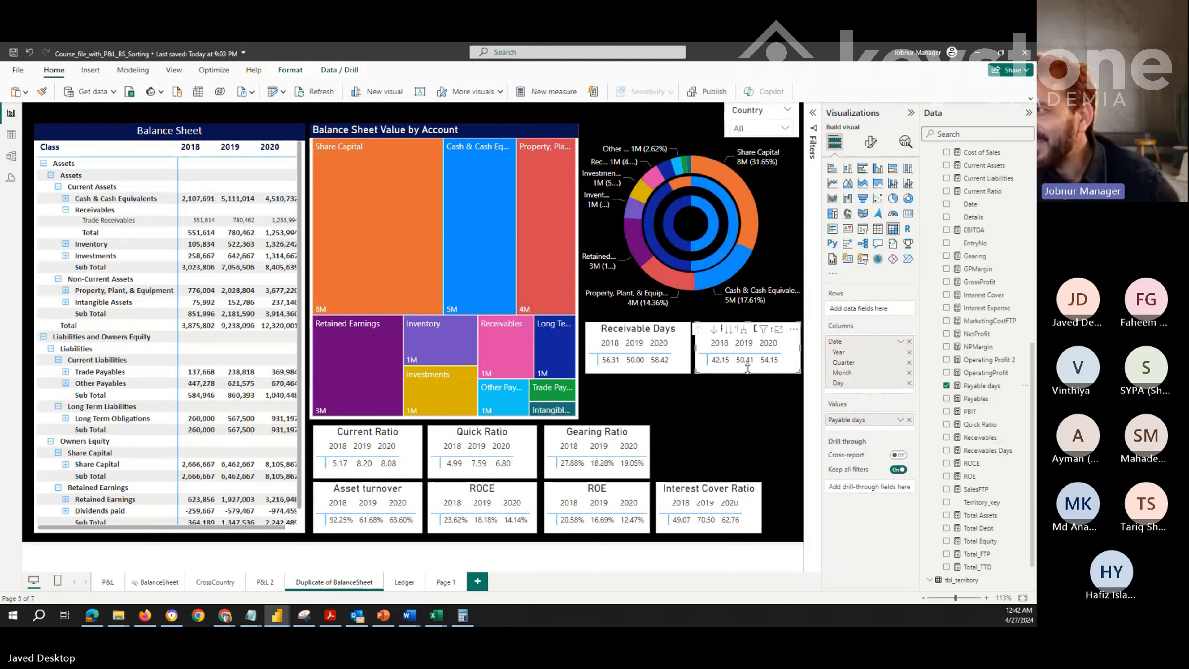
pyautogui.click(773, 396)
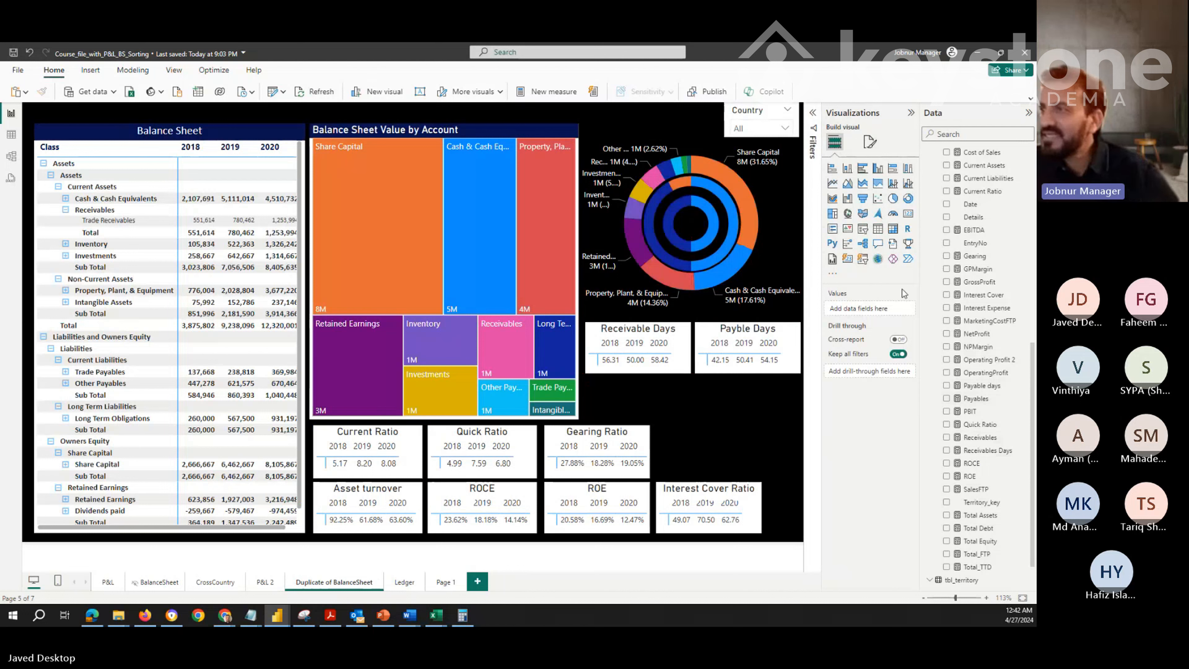
# Compare Receivable and Payable Days by filtering Country to New Zealand, Germany, Canada, USA, Australia and France, and clear the filter
pyautogui.click(787, 129)
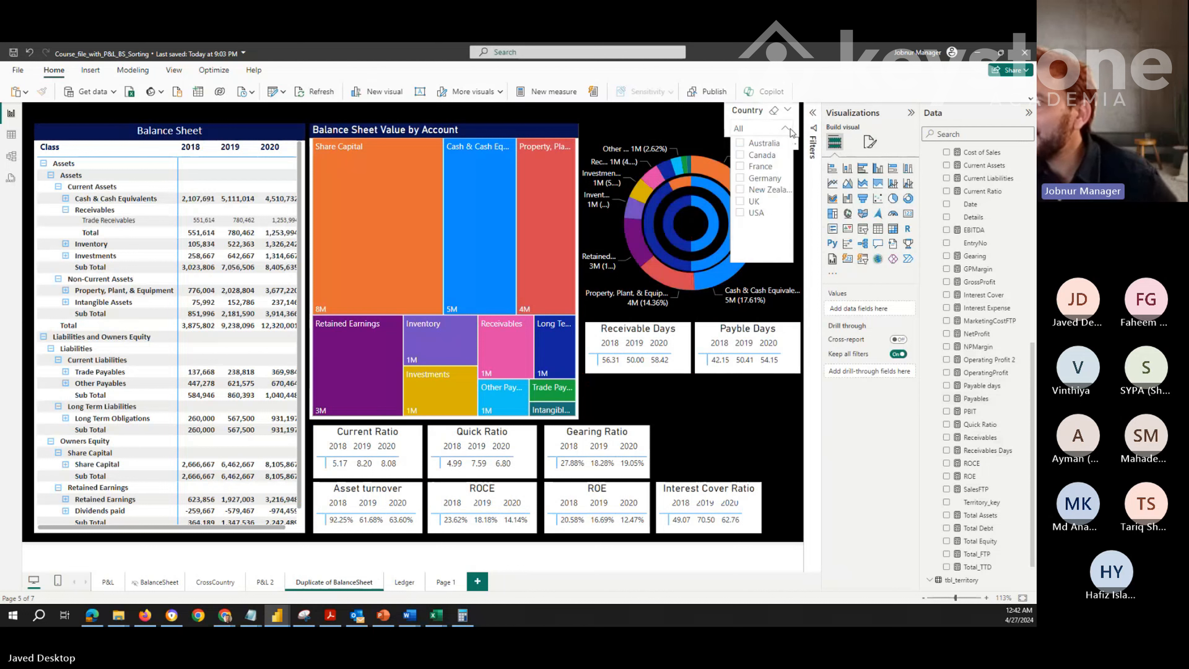
pyautogui.click(739, 190)
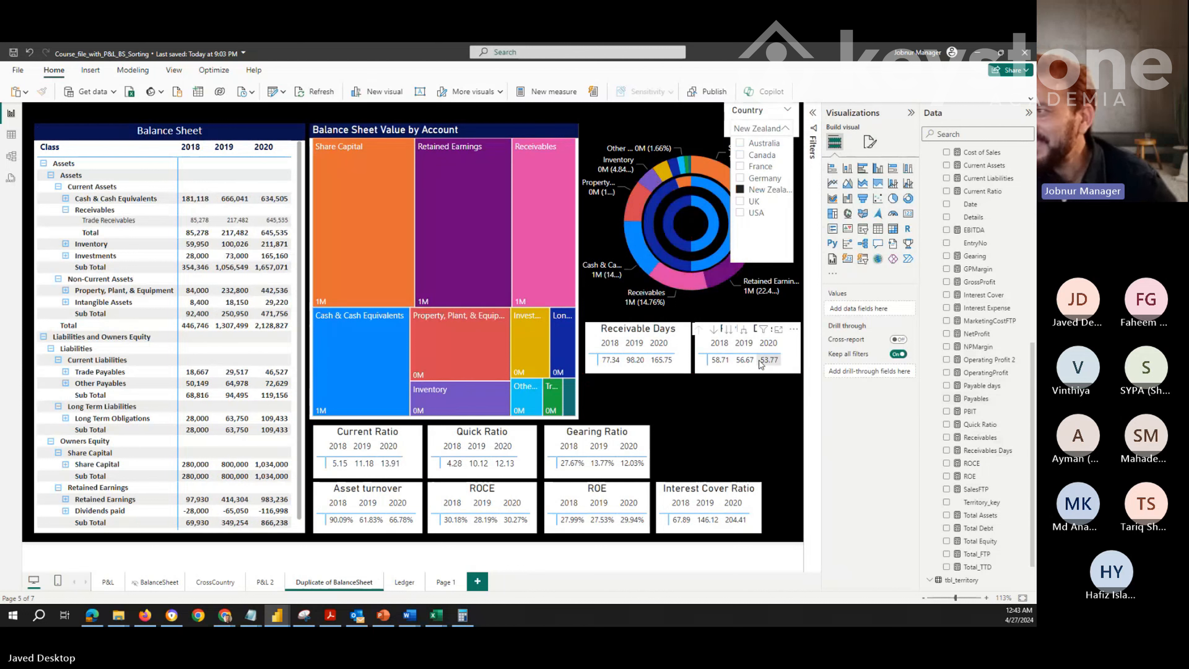
pyautogui.click(741, 179)
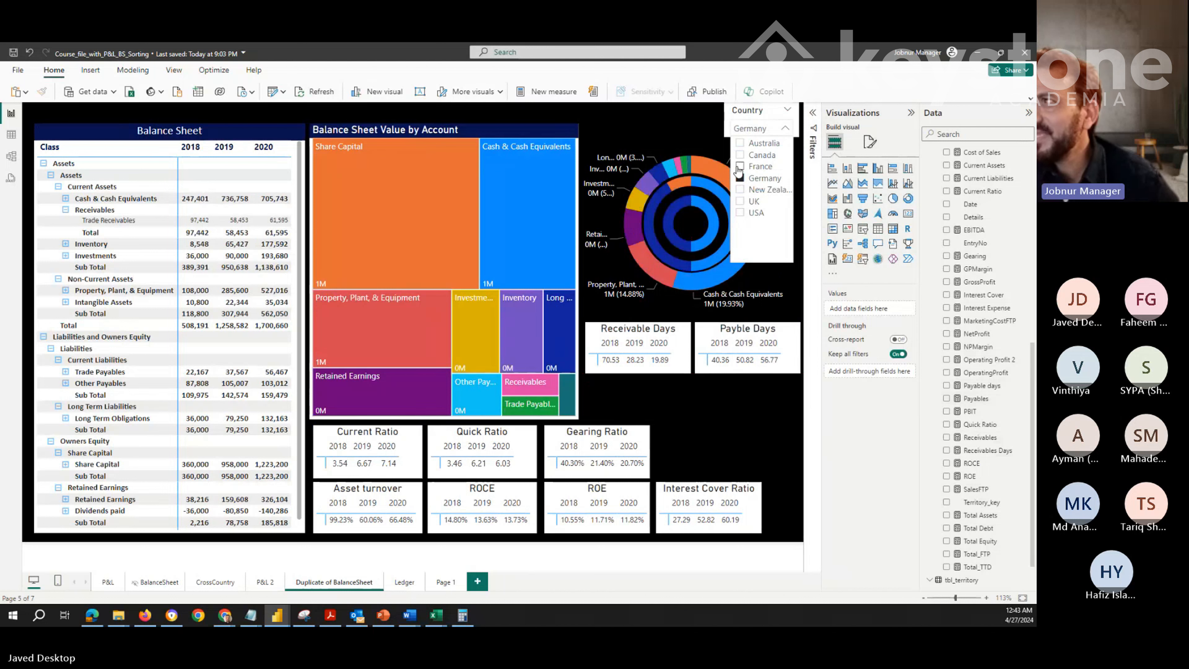
pyautogui.click(744, 156)
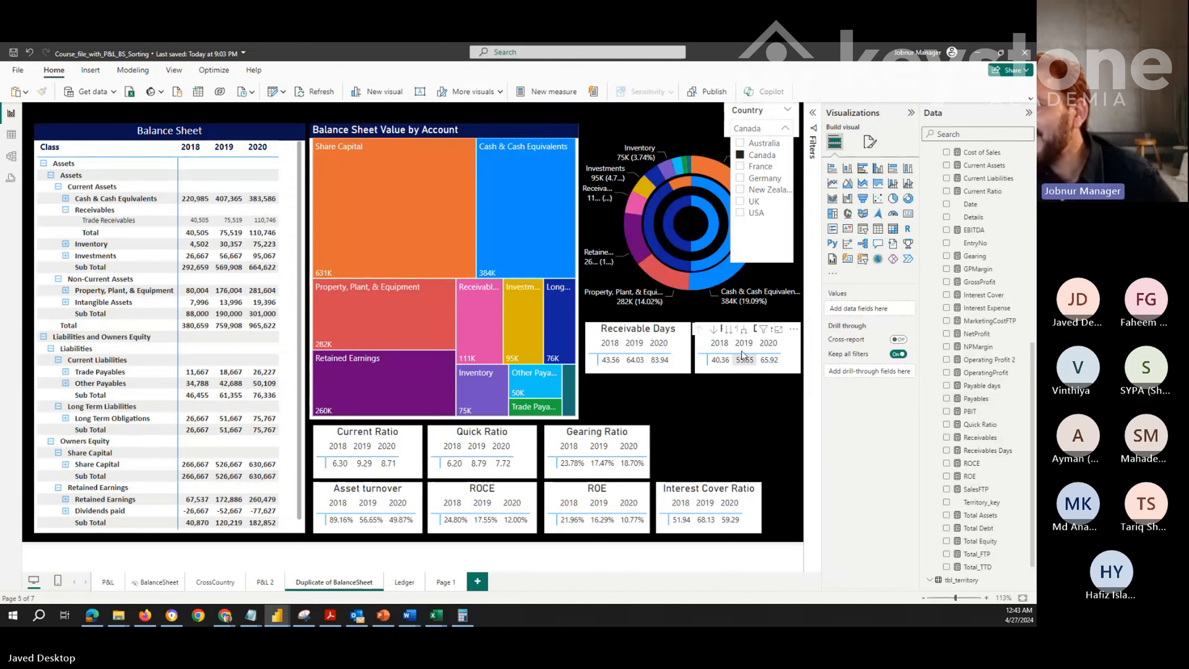
pyautogui.click(740, 214)
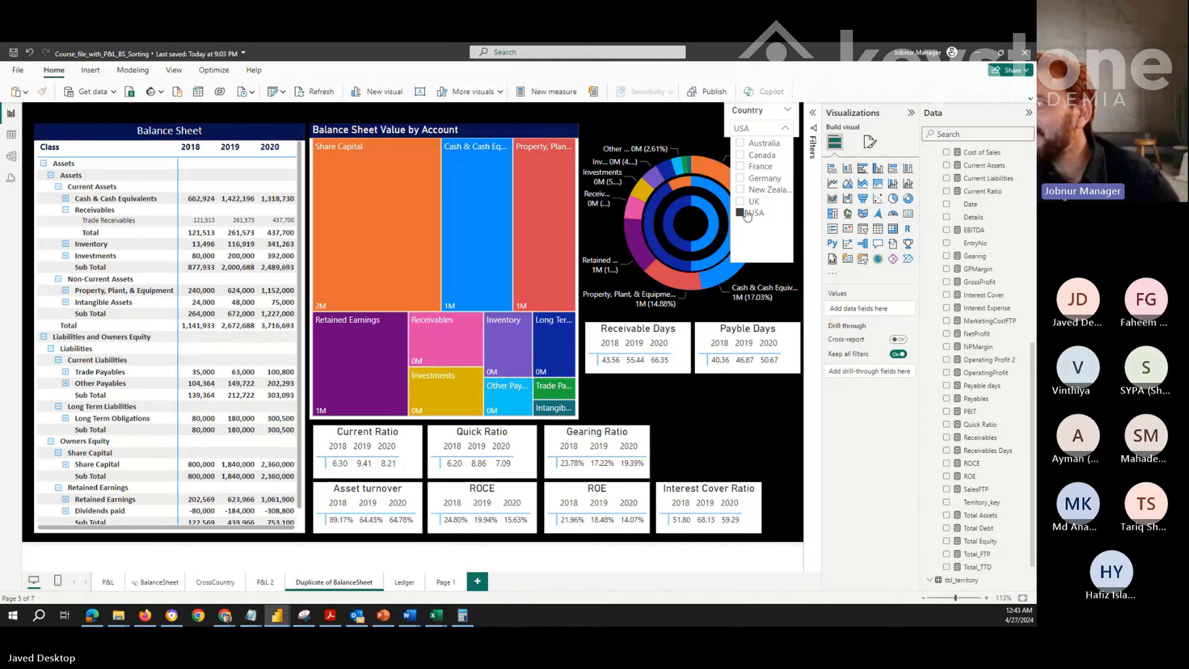
pyautogui.click(740, 143)
pyautogui.click(740, 155)
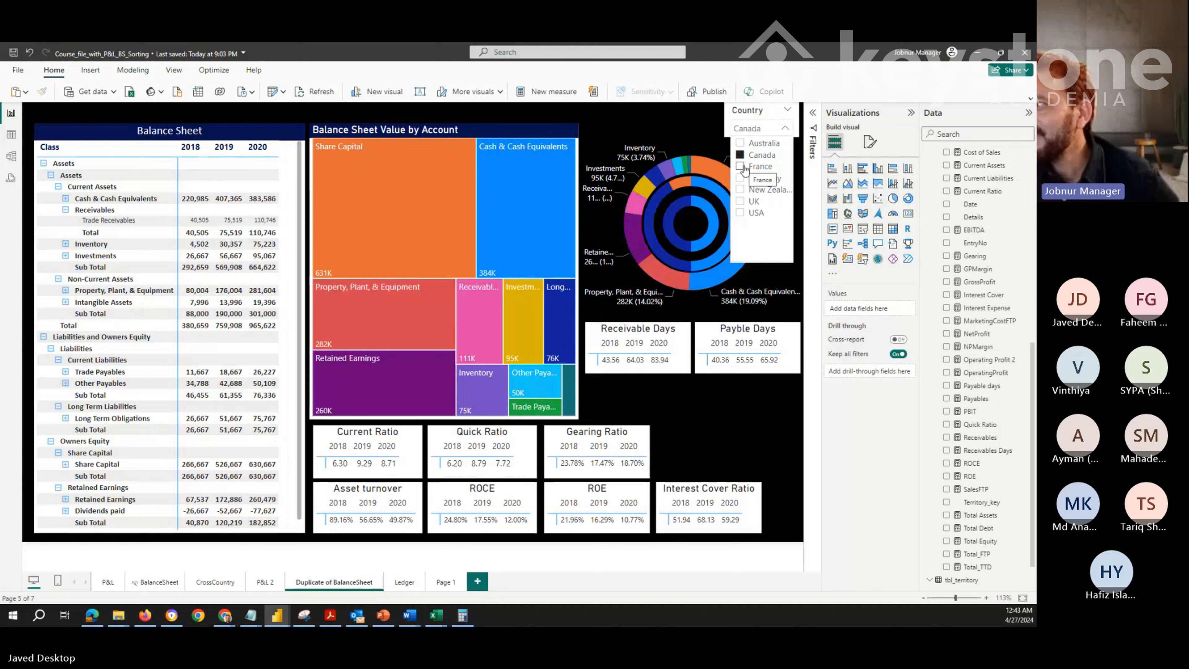
pyautogui.click(743, 167)
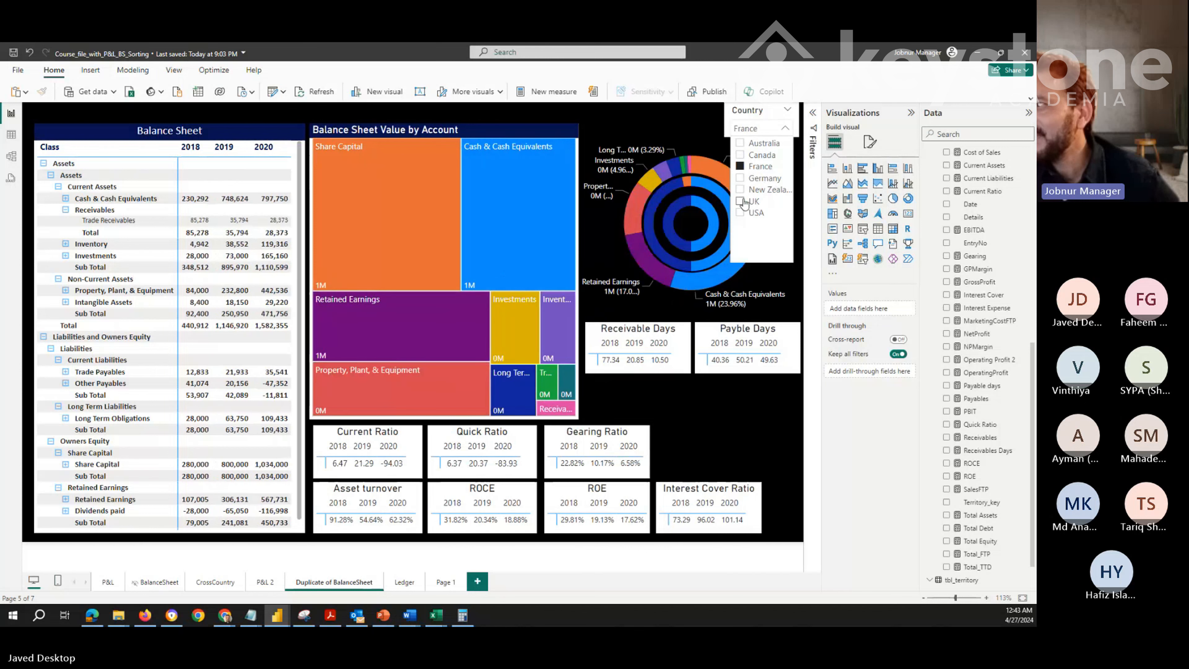
pyautogui.click(746, 179)
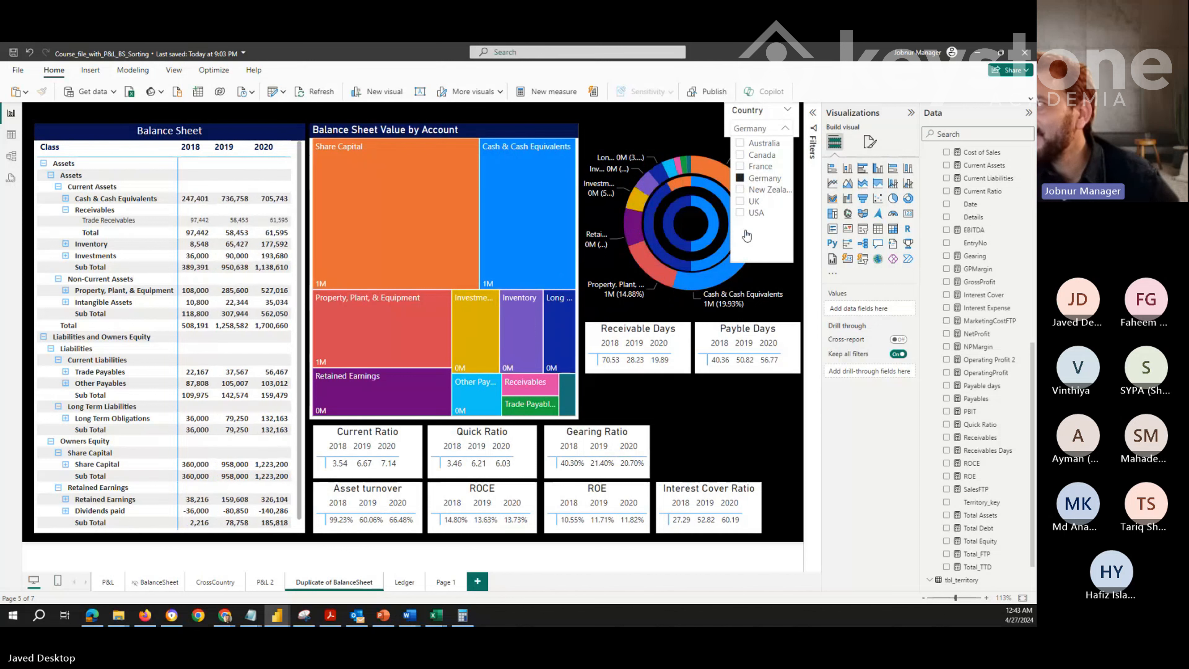
pyautogui.click(744, 190)
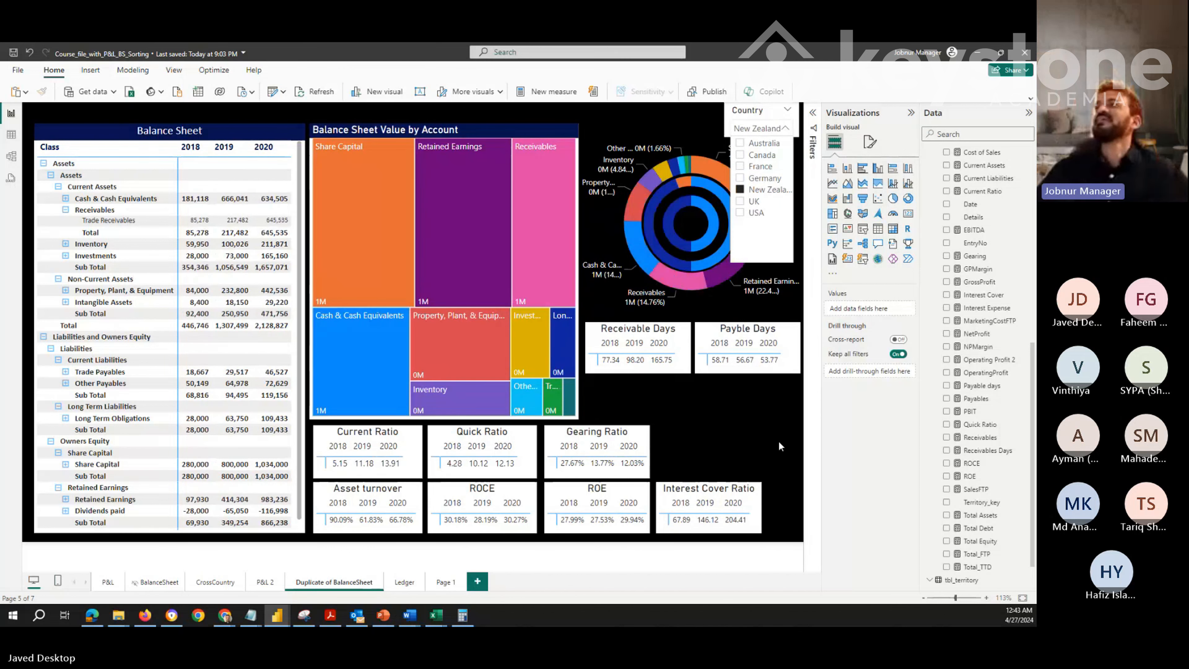
pyautogui.click(775, 109)
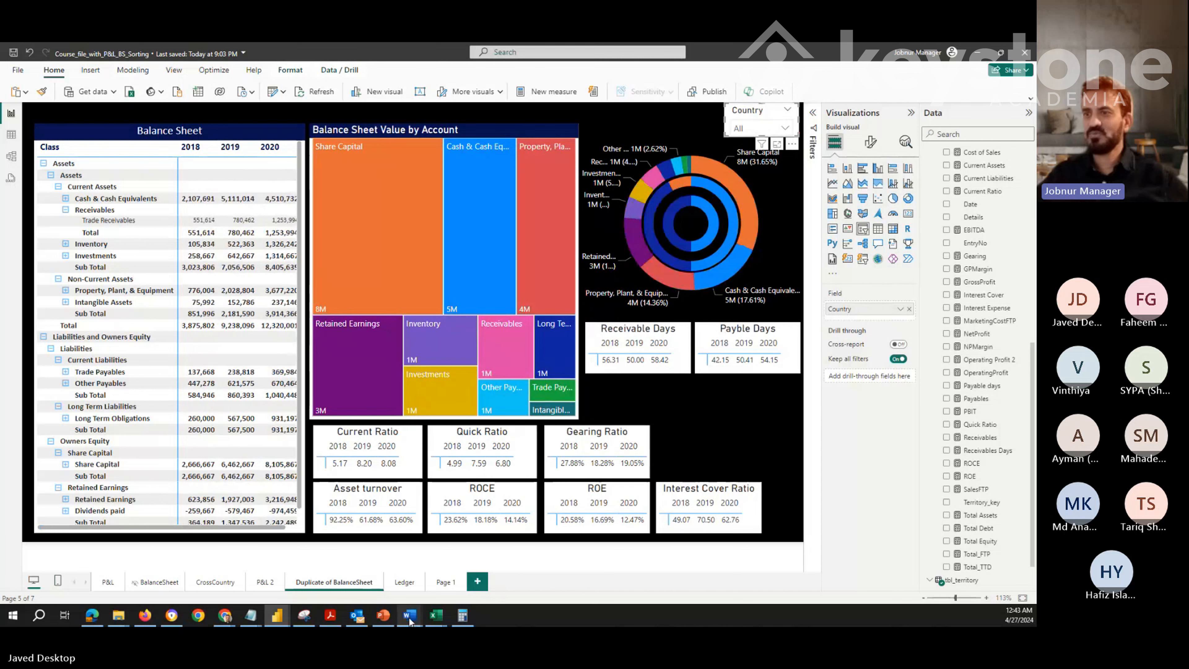
# Switch to PowerPoint and read the Accounts Payable Days and Inventory Days slides, including the Inventory Days formula
pyautogui.click(392, 615)
pyautogui.click(98, 472)
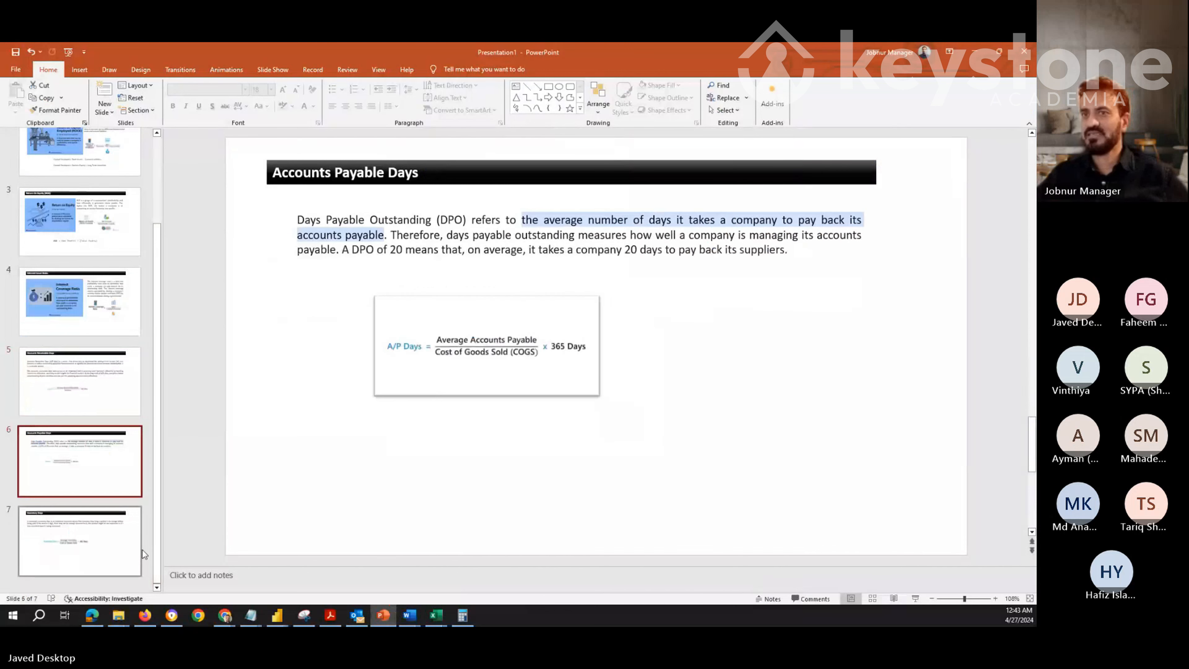
pyautogui.click(120, 541)
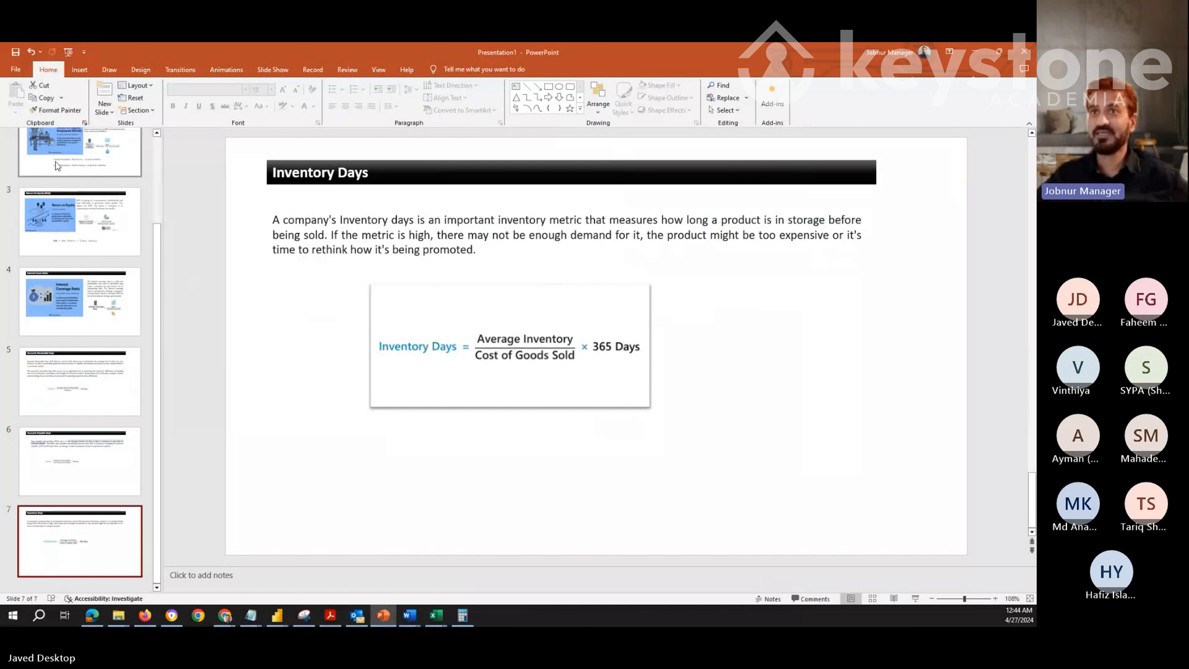
pyautogui.scroll(3, 71, 234)
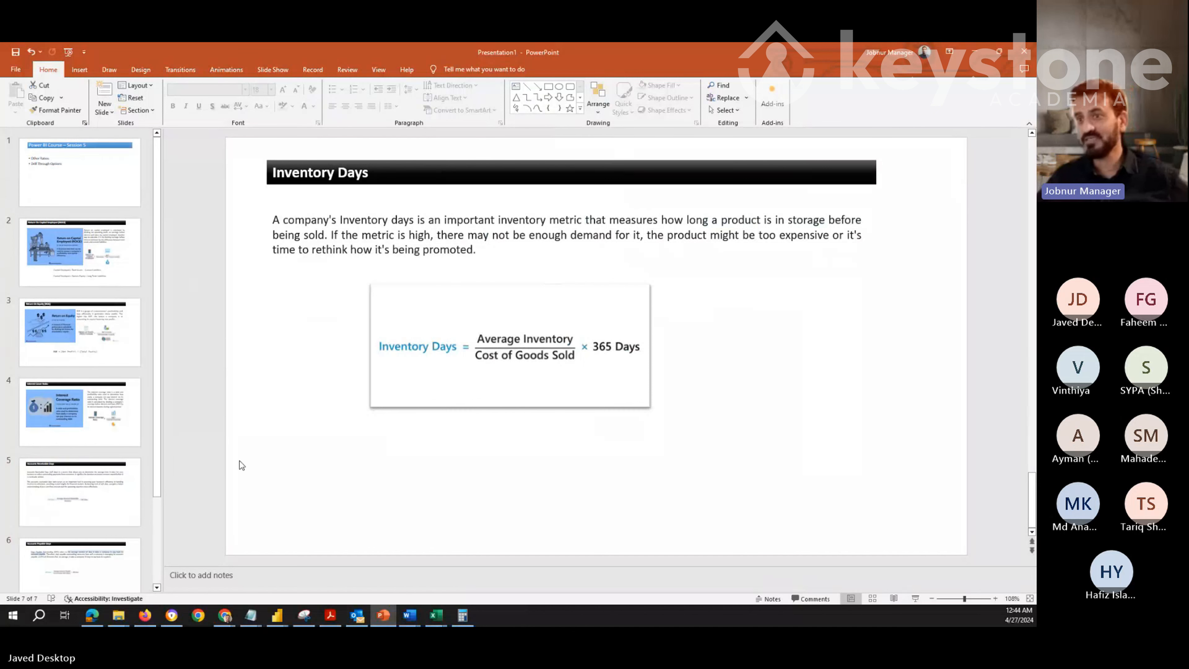
# Switch back to Power BI and locate the Inventory entry in the Account column of tbl_ChartofAccounts
pyautogui.moveTo(276, 618)
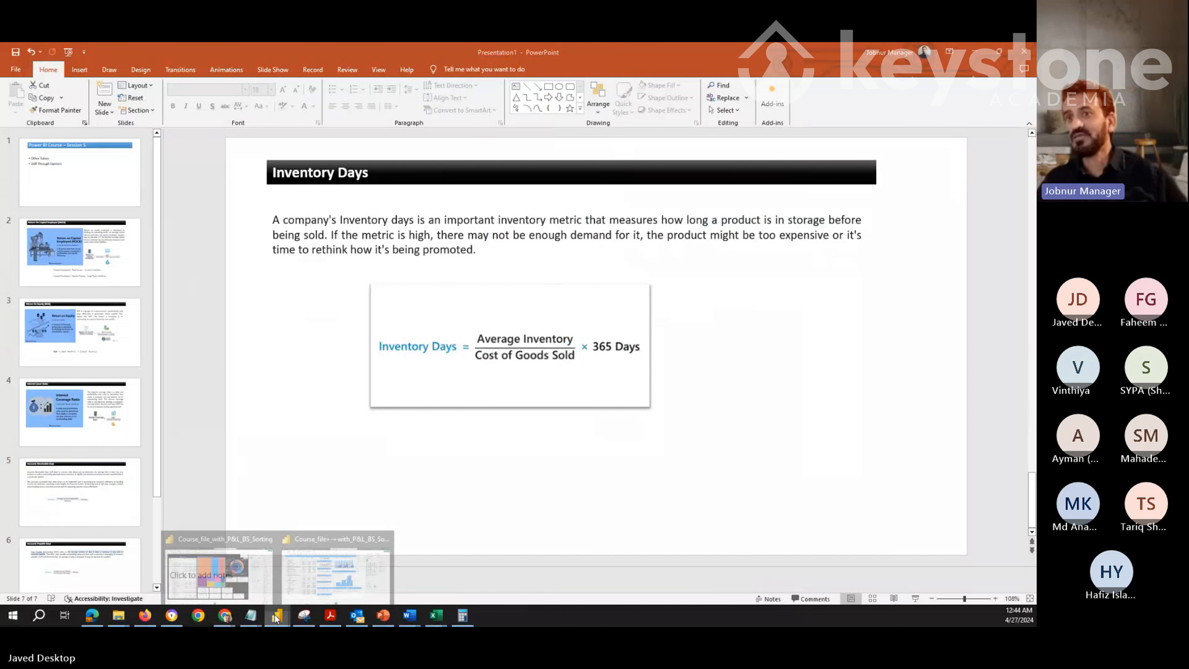
pyautogui.click(266, 593)
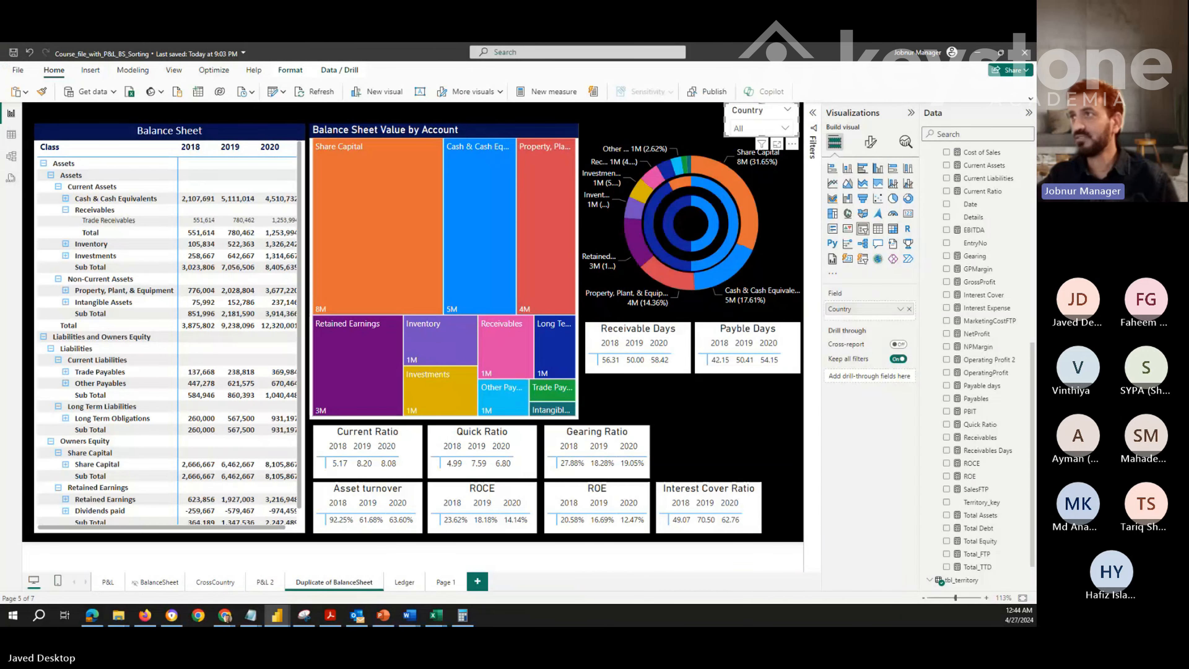
pyautogui.click(11, 135)
pyautogui.scroll(8, 969, 201)
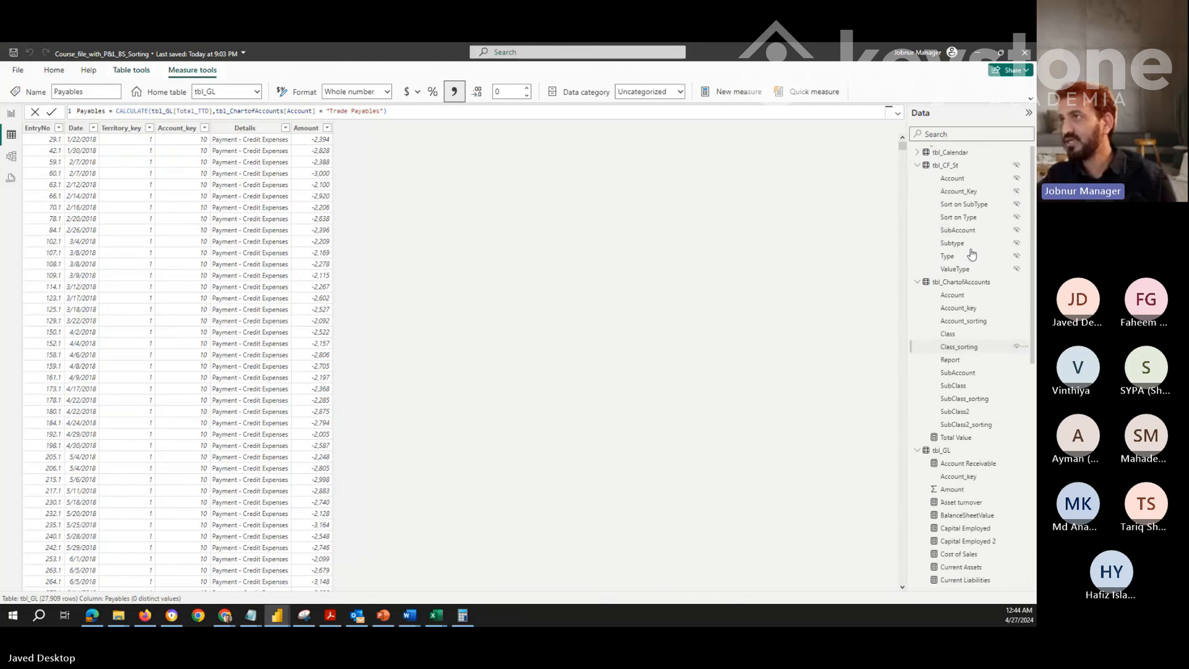
pyautogui.click(957, 281)
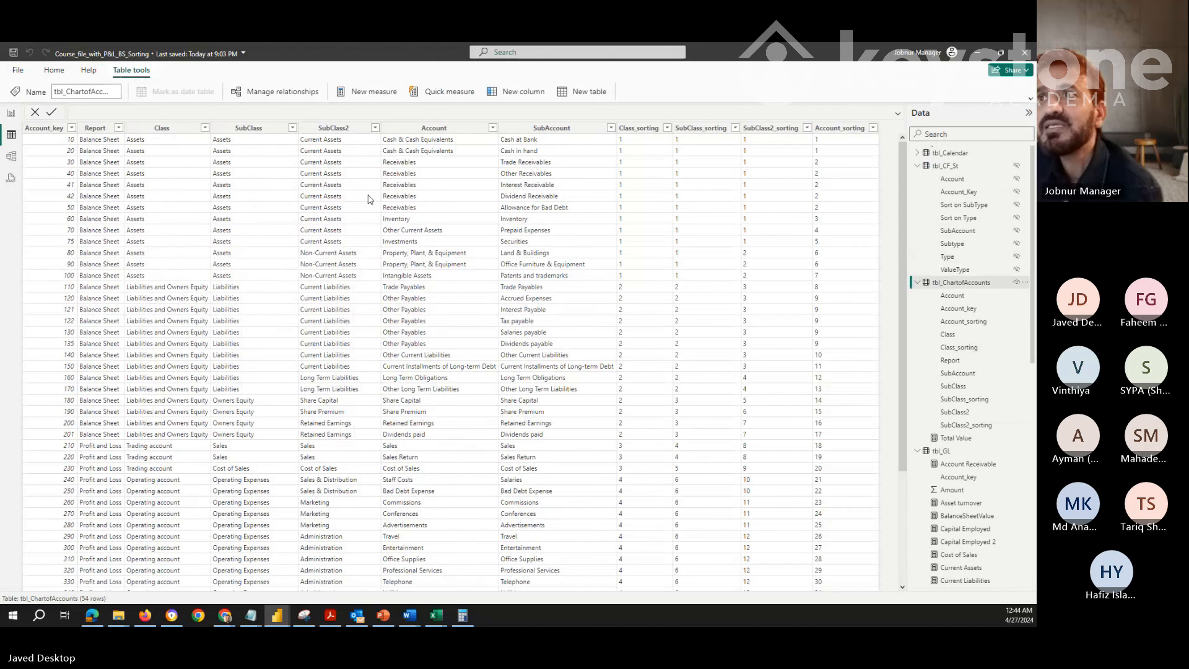
pyautogui.click(394, 219)
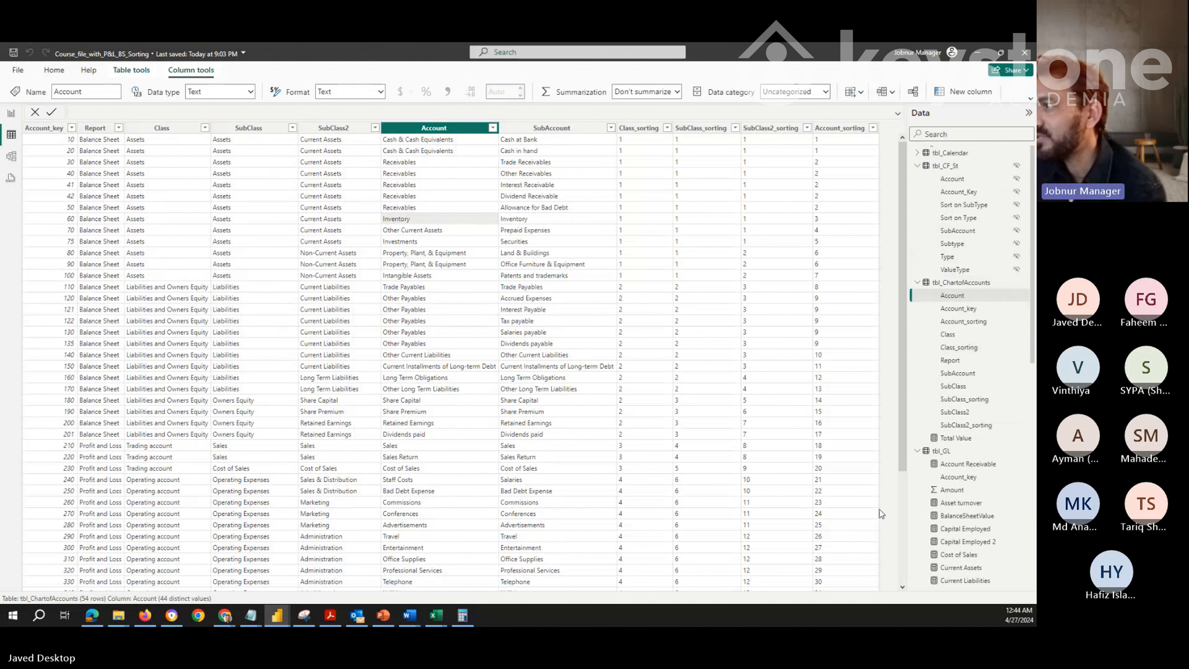
# Review the Inventory and Inventory days formulas in tbl_GL and unhide both measures
pyautogui.scroll(-3, 952, 523)
pyautogui.scroll(-5, 952, 522)
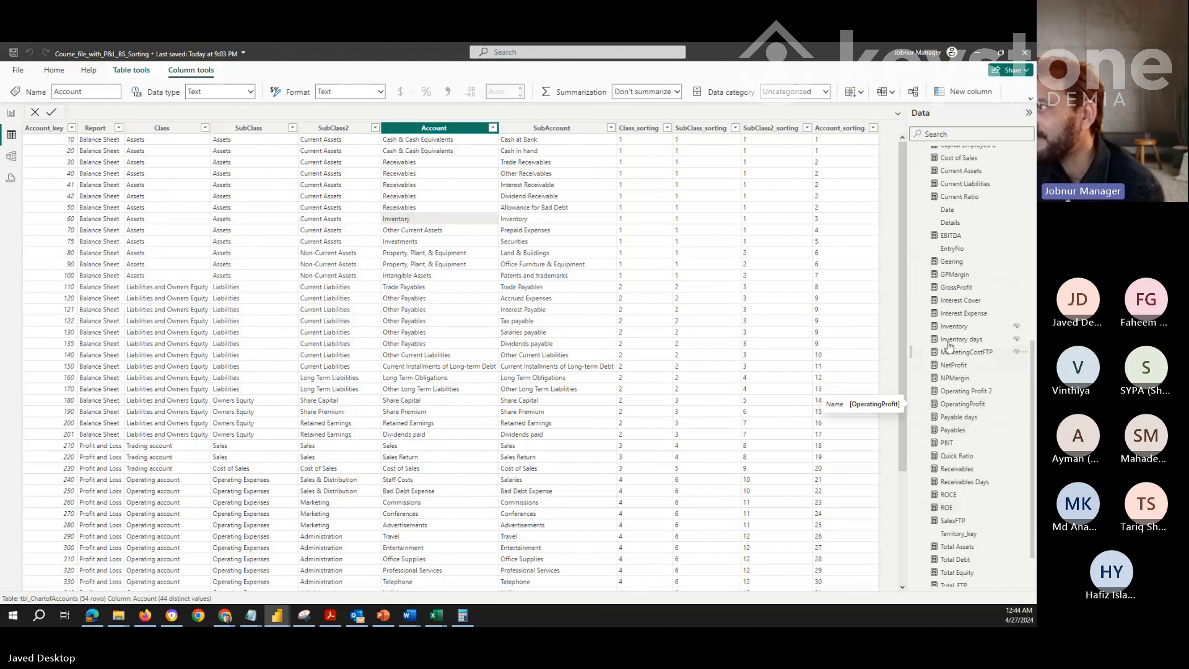
pyautogui.click(951, 326)
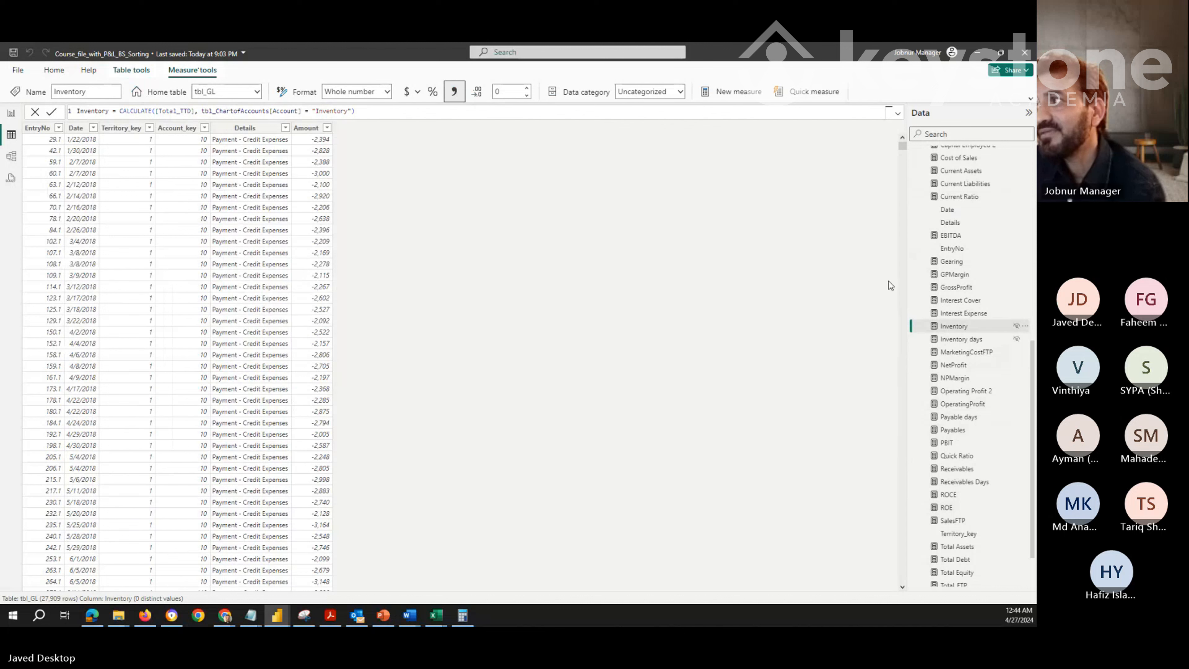
pyautogui.click(1017, 326)
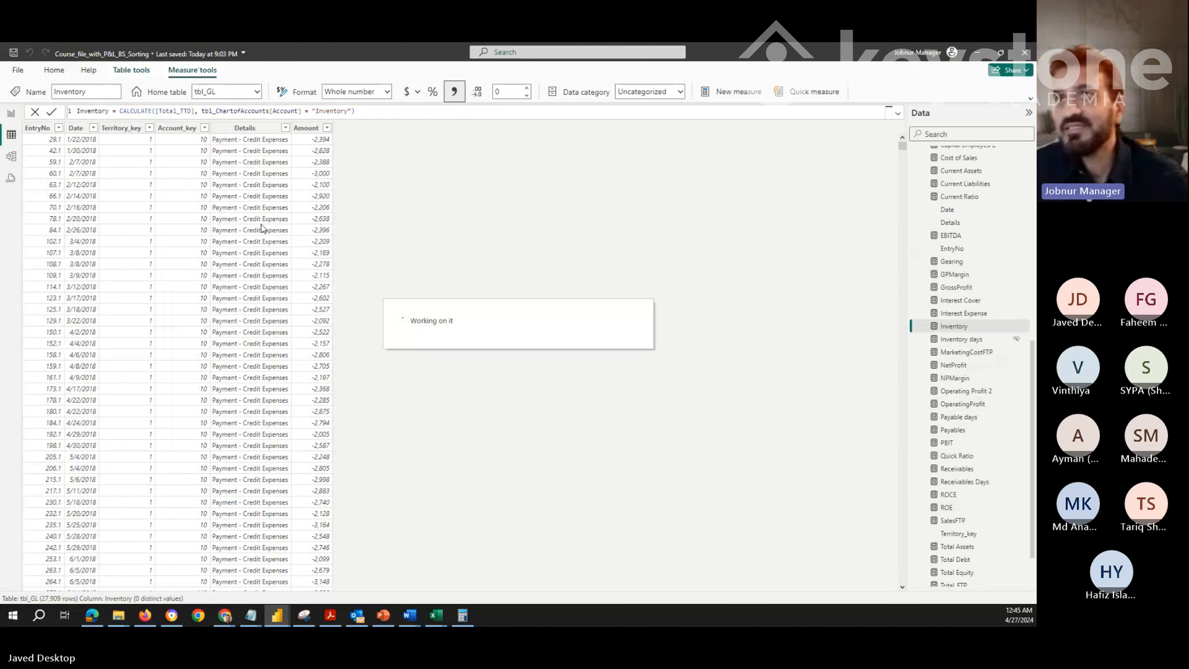
pyautogui.click(979, 340)
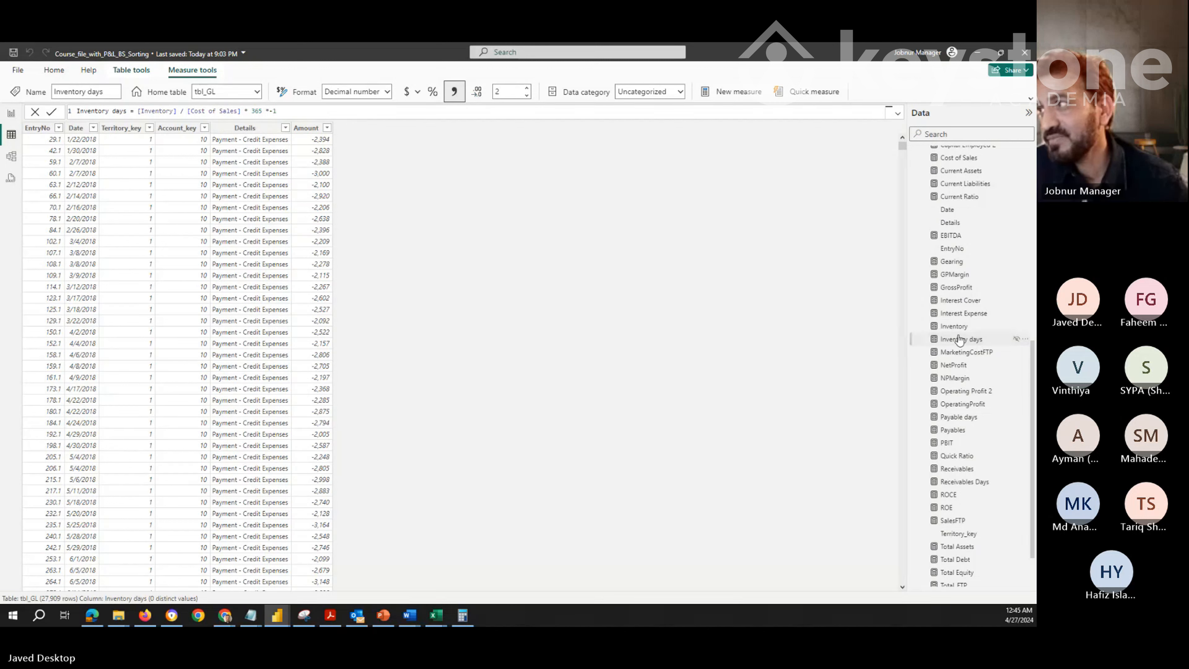
pyautogui.click(1000, 340)
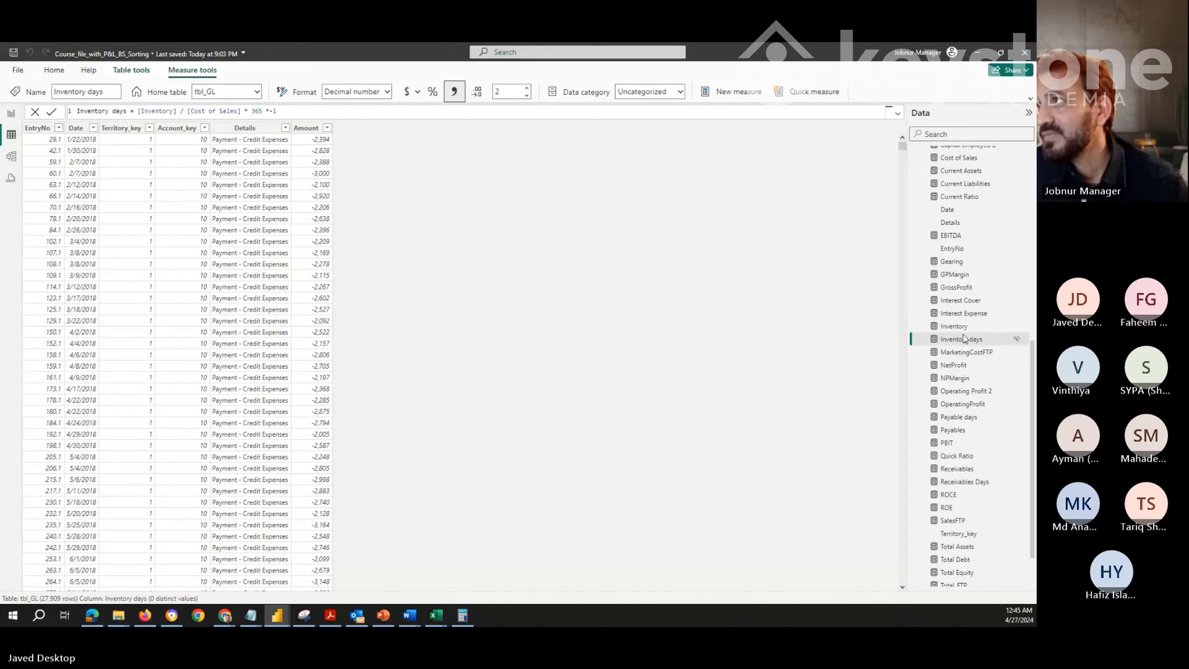
# Examine the Cost of Sales formula in tbl_GL, highlighting it in full, and compare it with the Inventory measure's formula
pyautogui.click(958, 158)
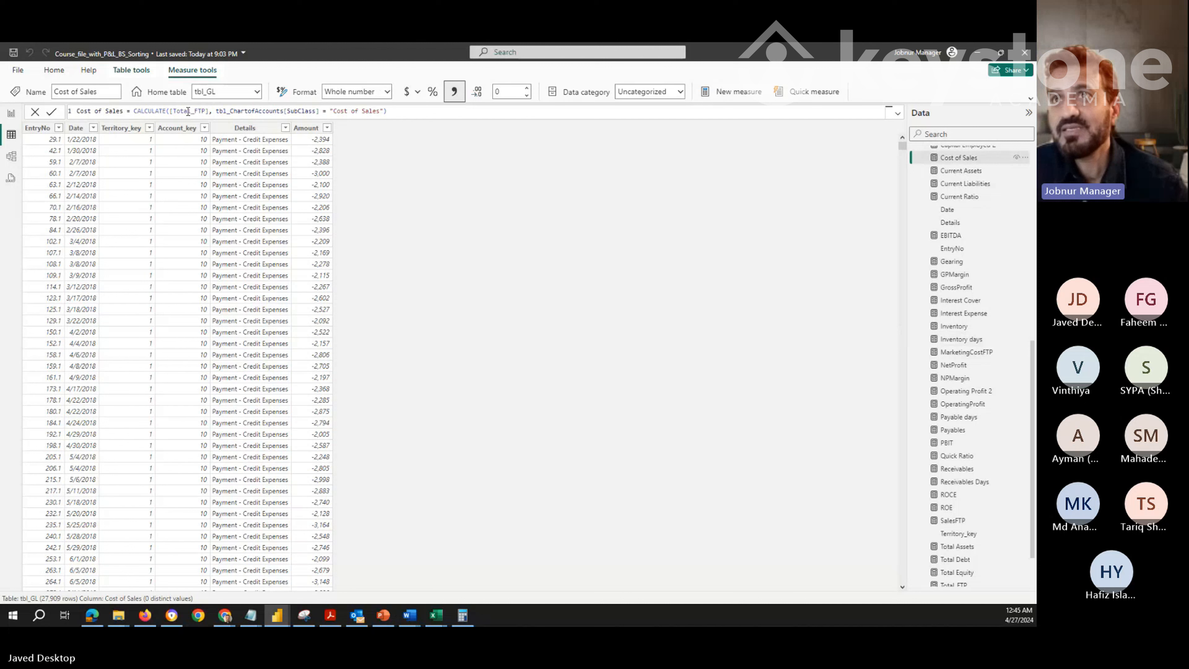
pyautogui.hotkey('ctrl', 'a')
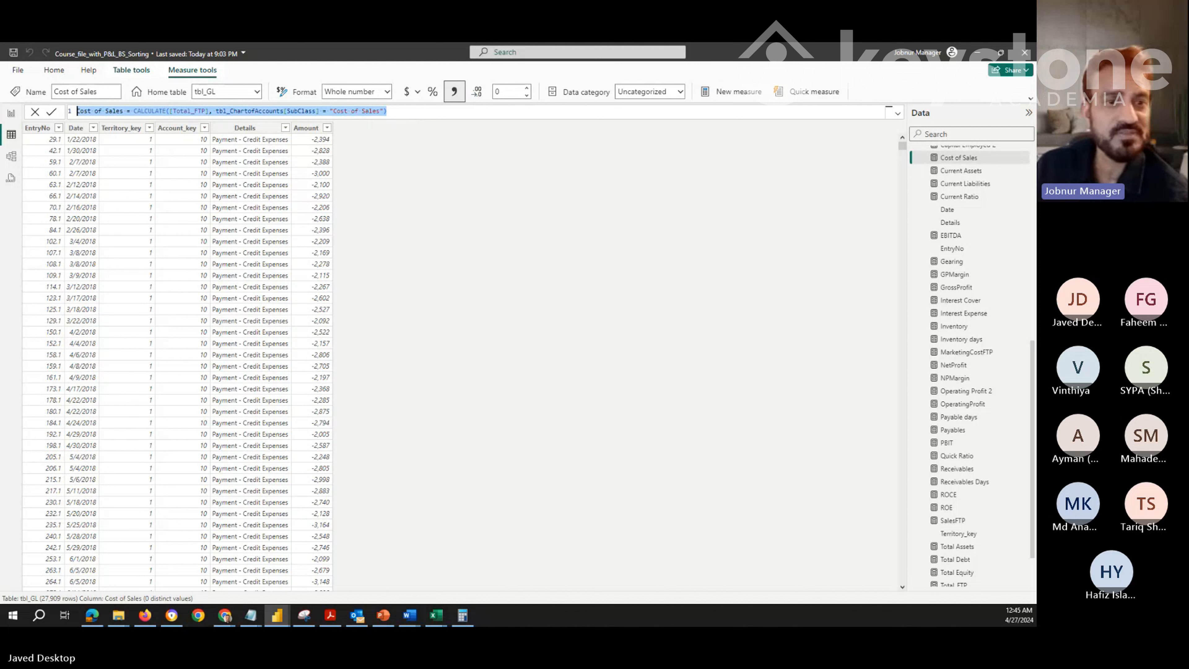
pyautogui.hotkey('alt', 'Tab')
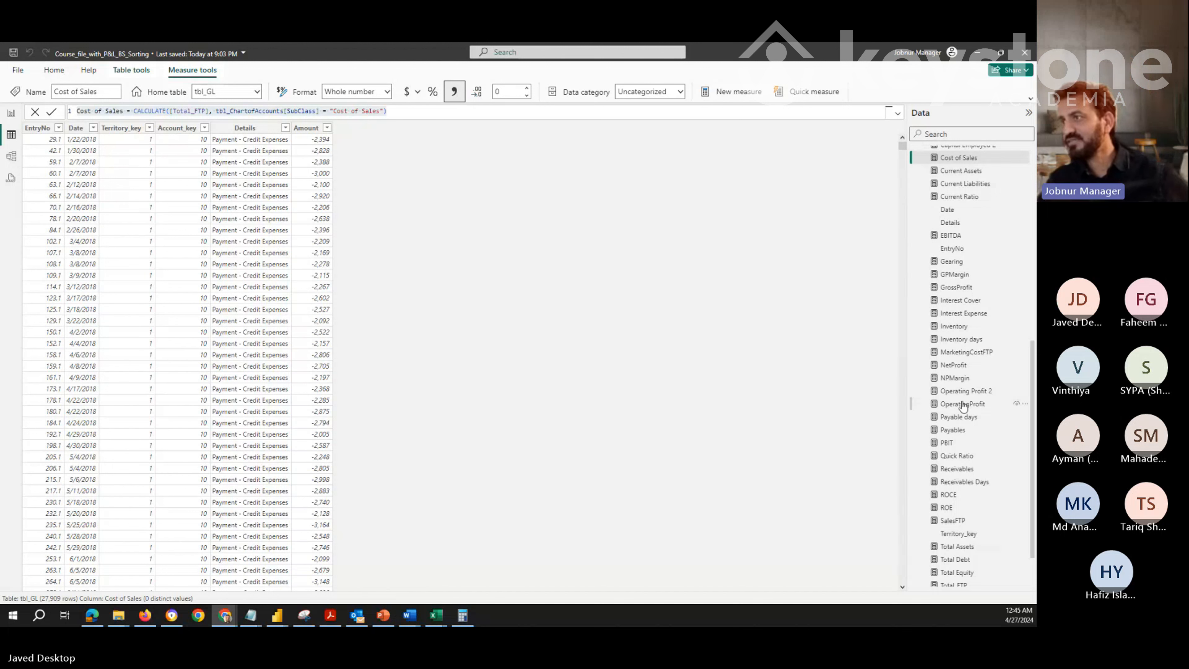
pyautogui.scroll(-2, 974, 467)
pyautogui.scroll(5, 961, 330)
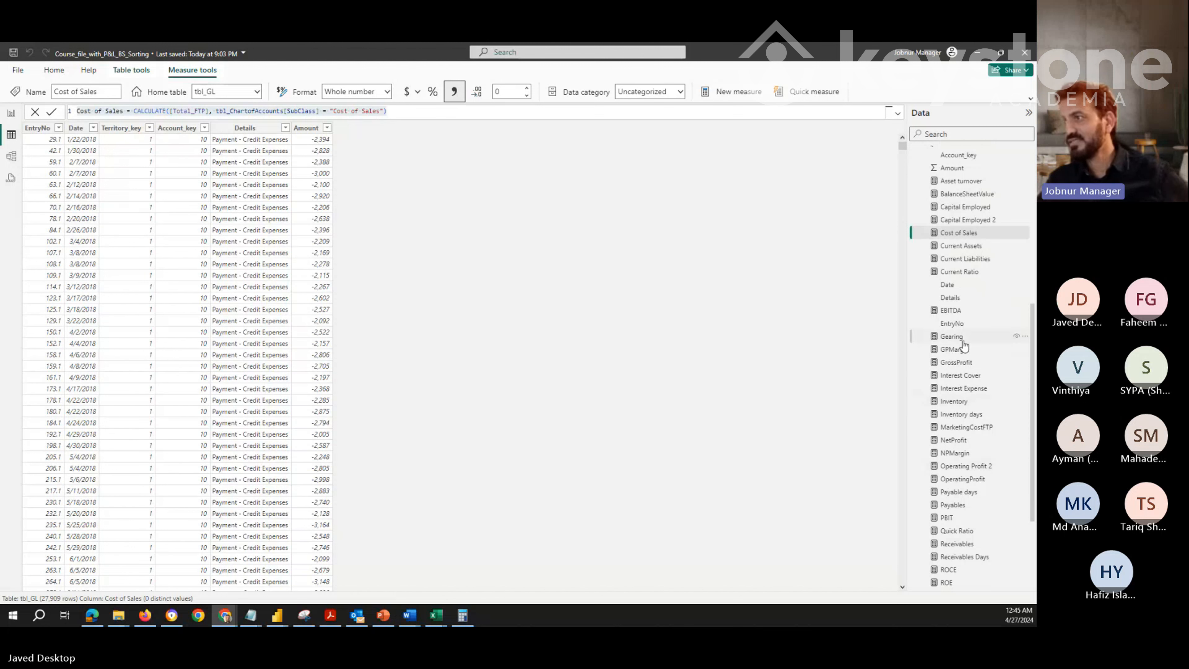
pyautogui.click(955, 402)
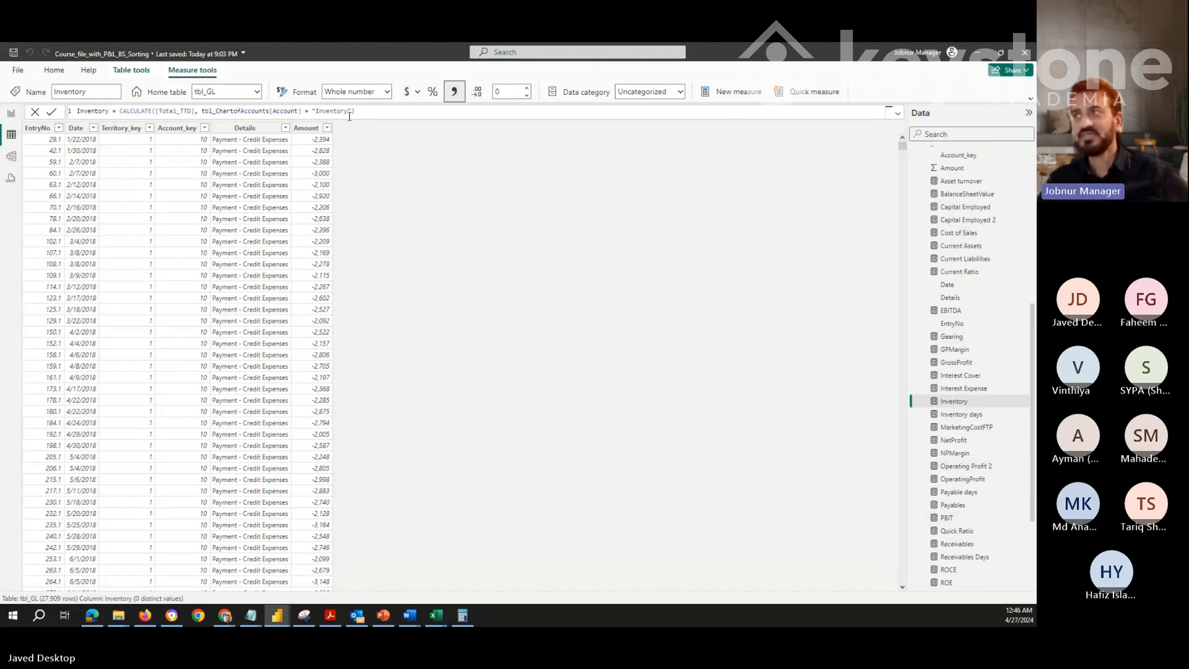
# Review the Inventory days formula in tbl_GL and toggle the measure's visibility
pyautogui.click(962, 415)
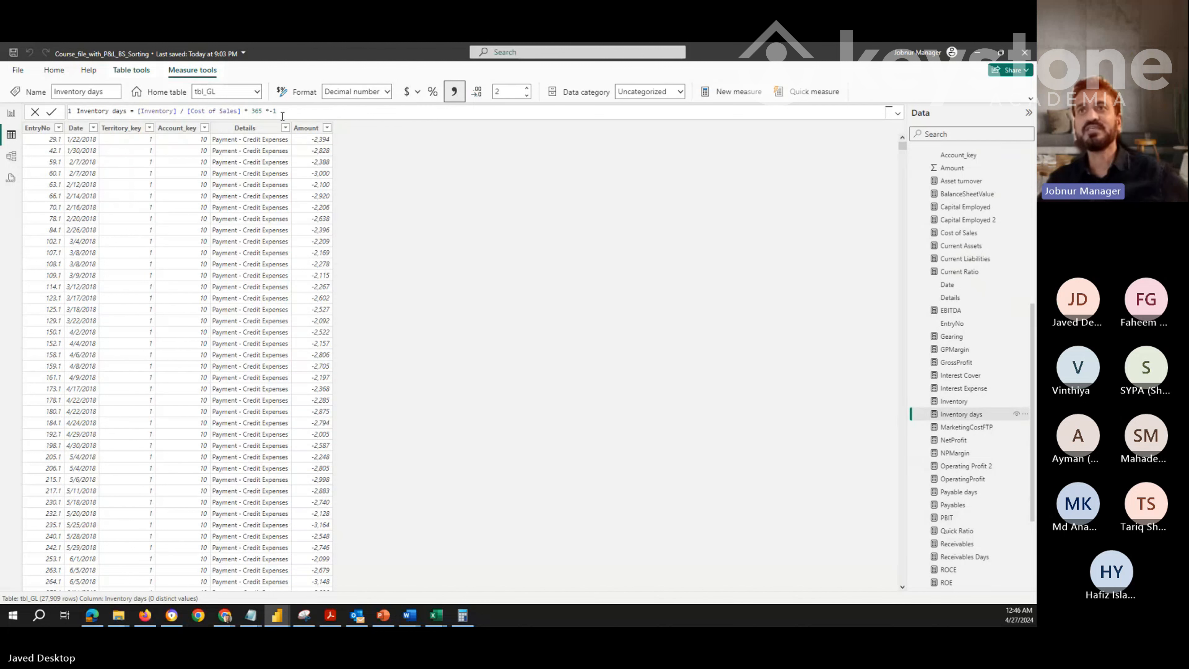
pyautogui.click(1017, 414)
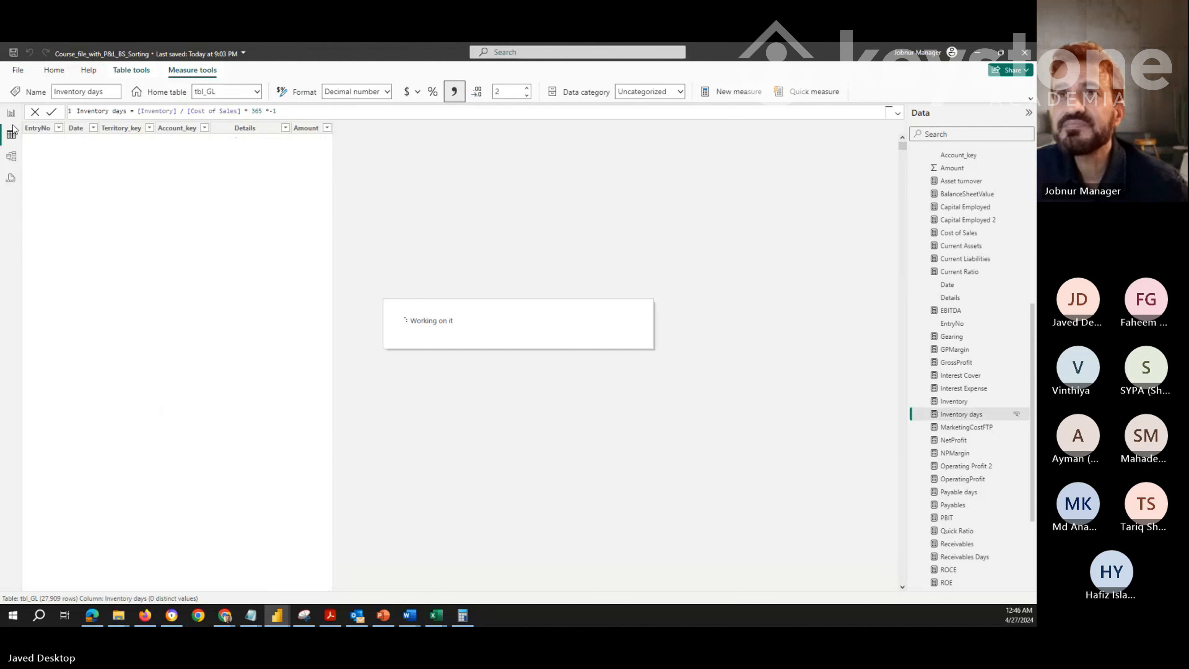
# Return to the report page, duplicate the Payble Days visual and place the copy beneath the original
pyautogui.click(11, 114)
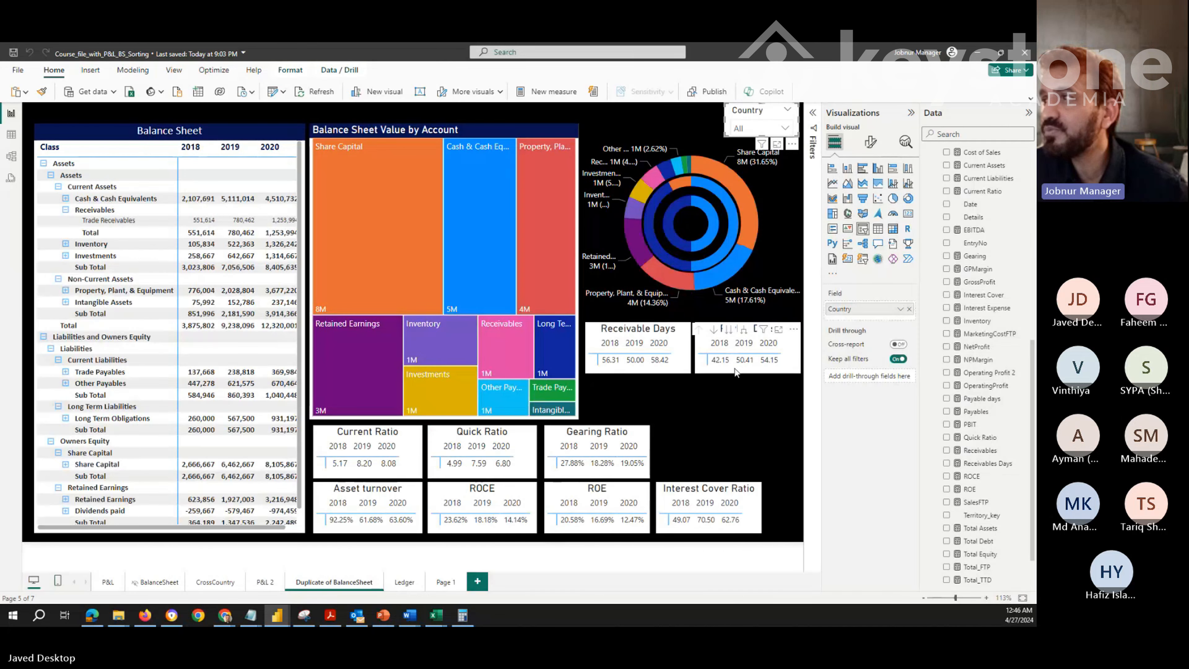
pyautogui.click(736, 371)
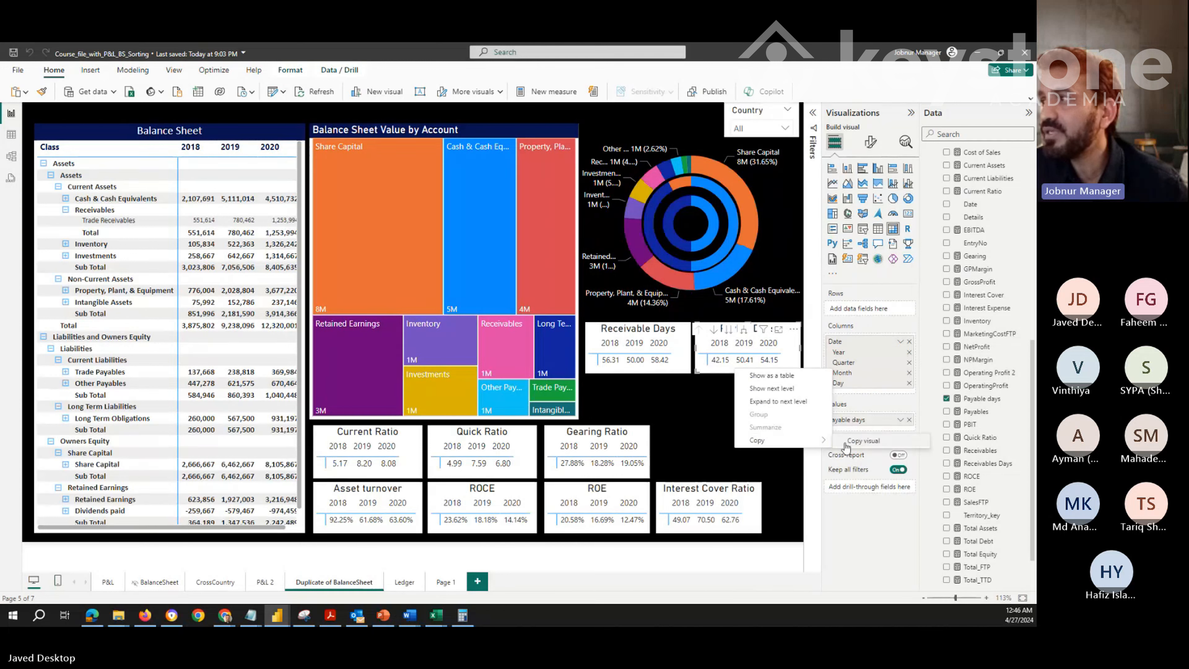
pyautogui.click(761, 436)
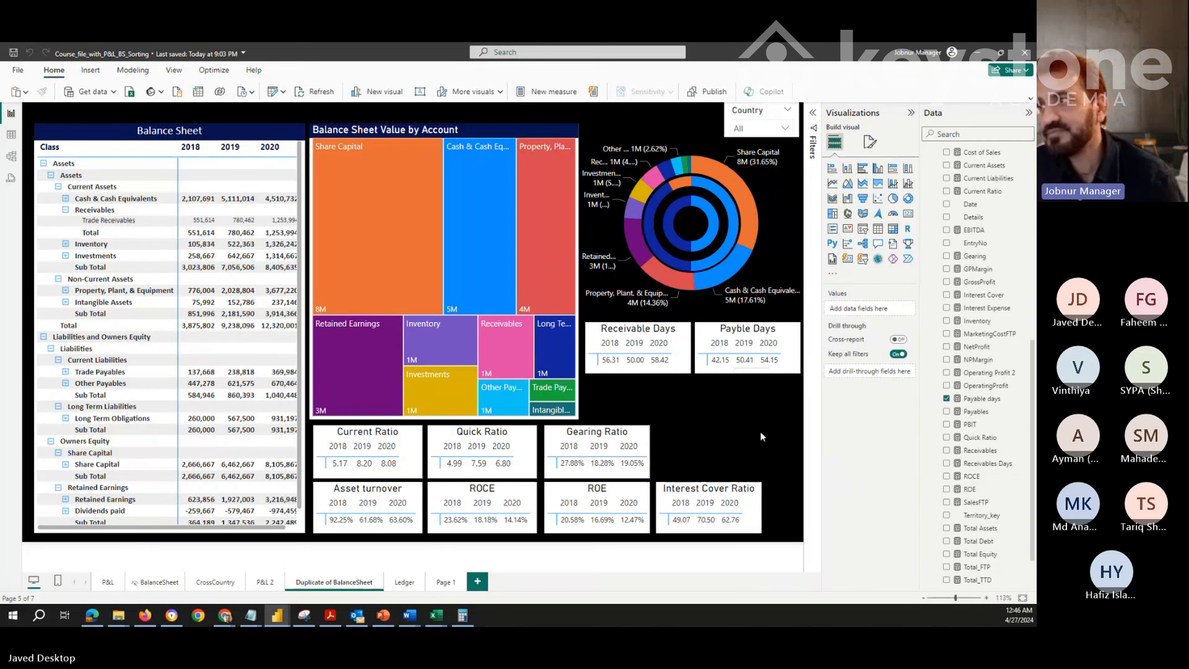
pyautogui.hotkey('ctrl', 'v')
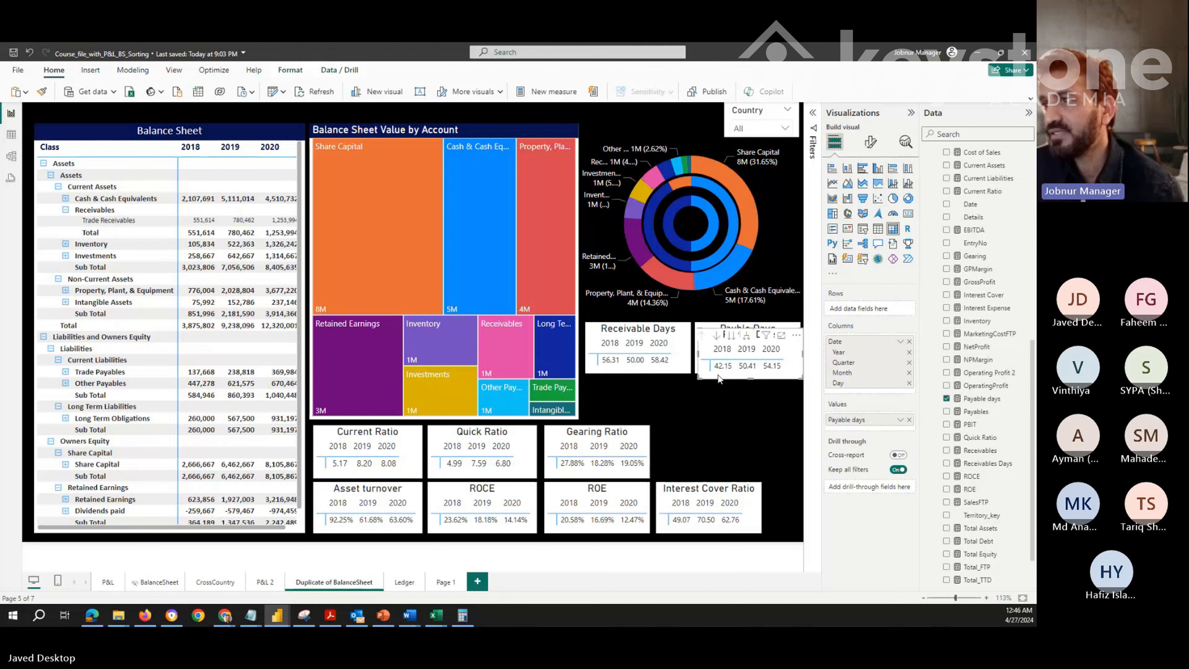
pyautogui.moveTo(722, 377); pyautogui.dragTo(715, 435)
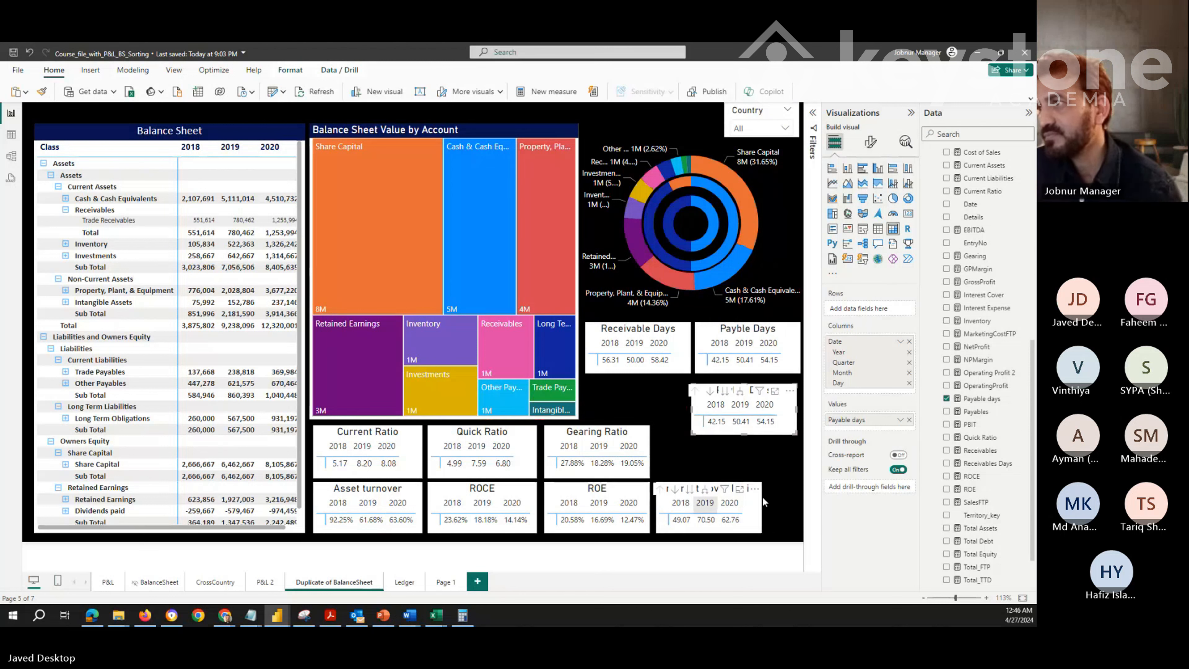
# Change the title of the copied visual to "Inventory Days"
pyautogui.click(871, 143)
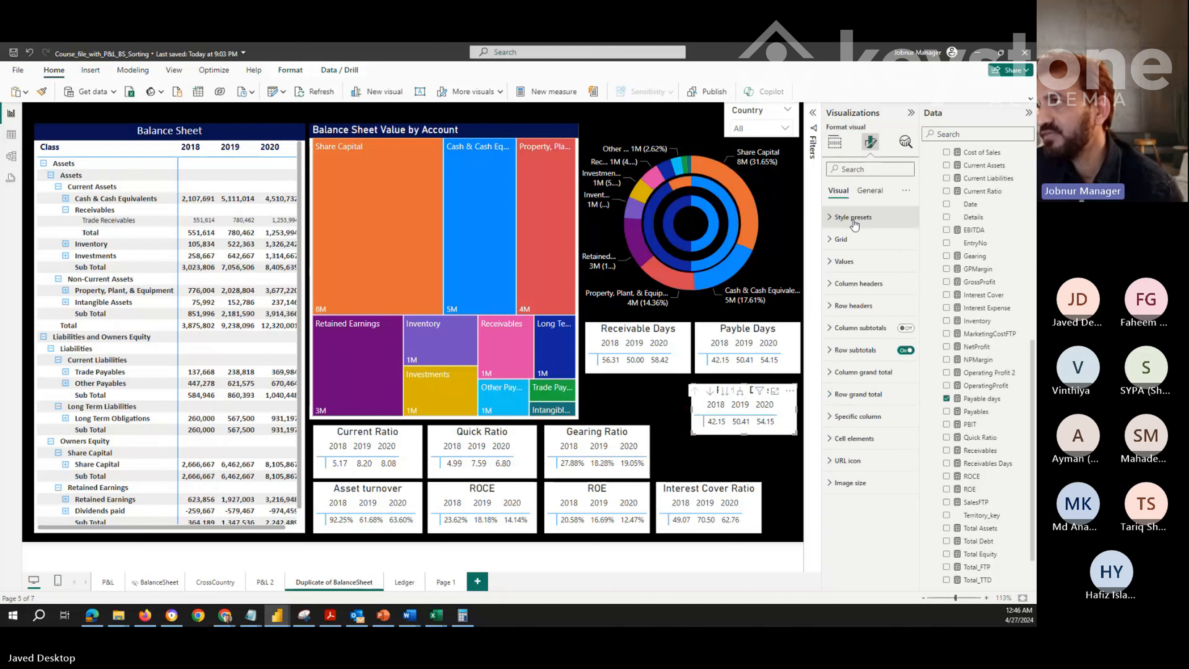
pyautogui.click(870, 190)
pyautogui.click(841, 240)
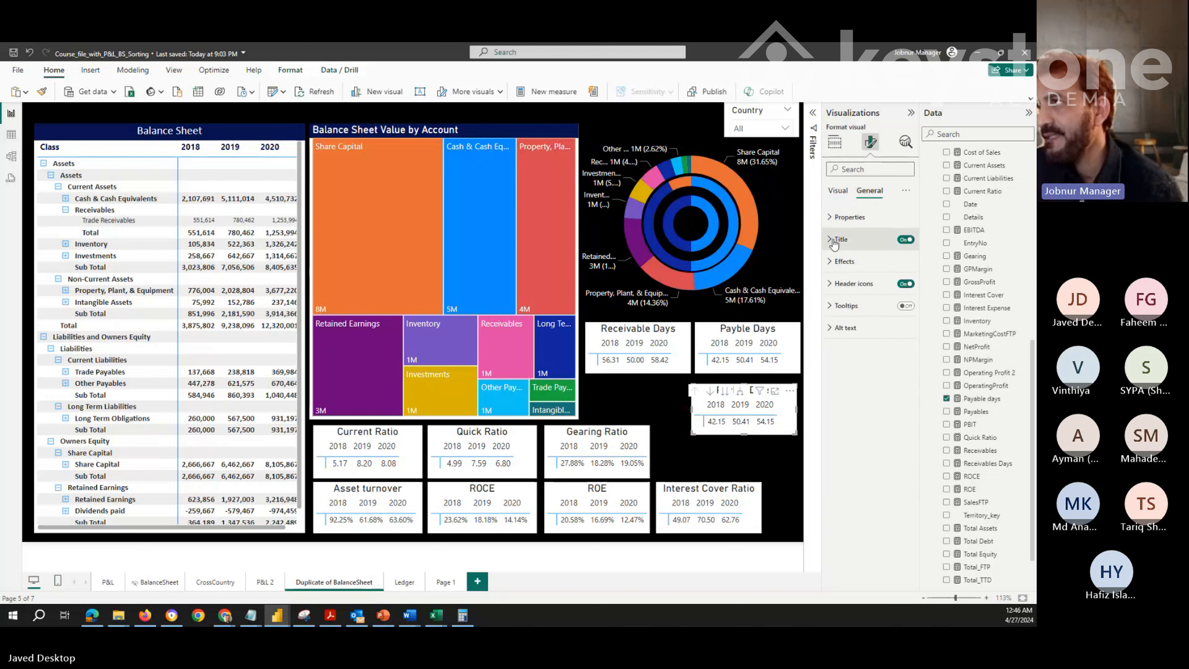
pyautogui.click(845, 266)
pyautogui.doubleClick(855, 293)
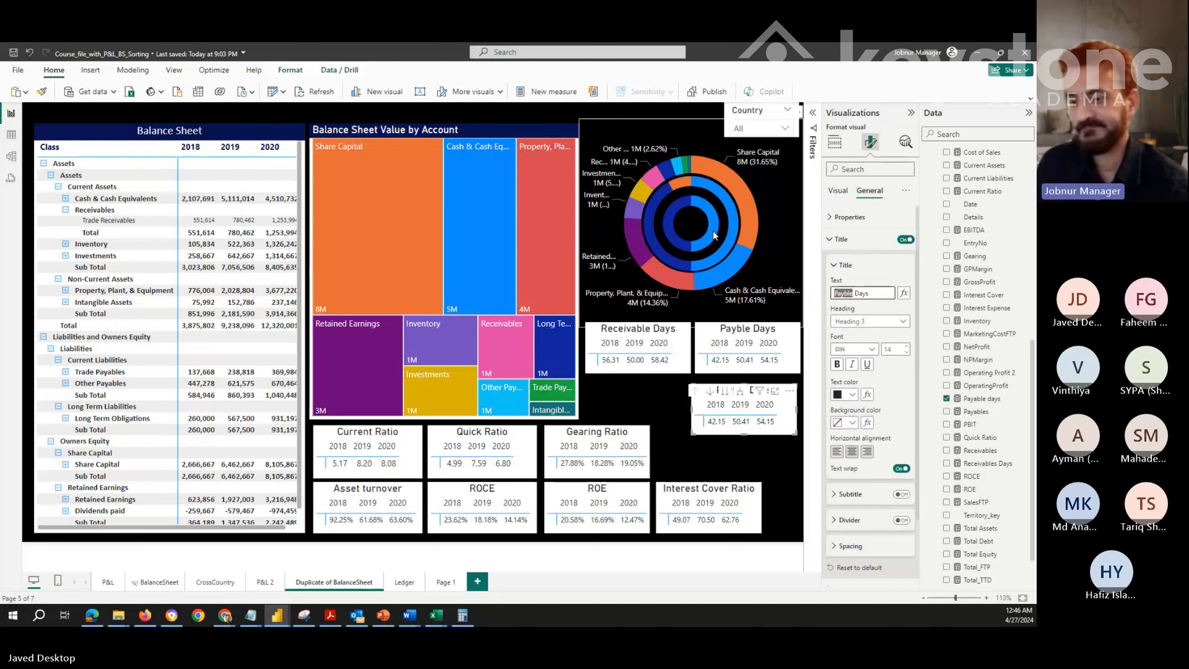
pyautogui.write('Inventory')
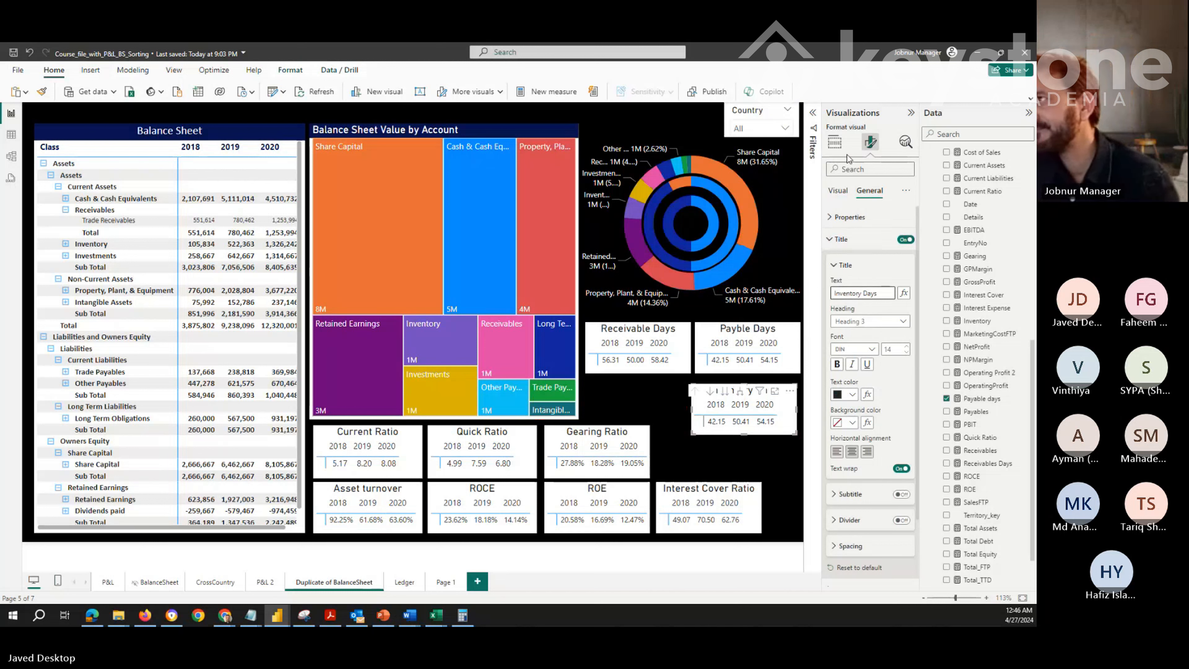
# Remove Payable days from the Inventory Days visual's values and search the data fields for "invent"
pyautogui.click(835, 142)
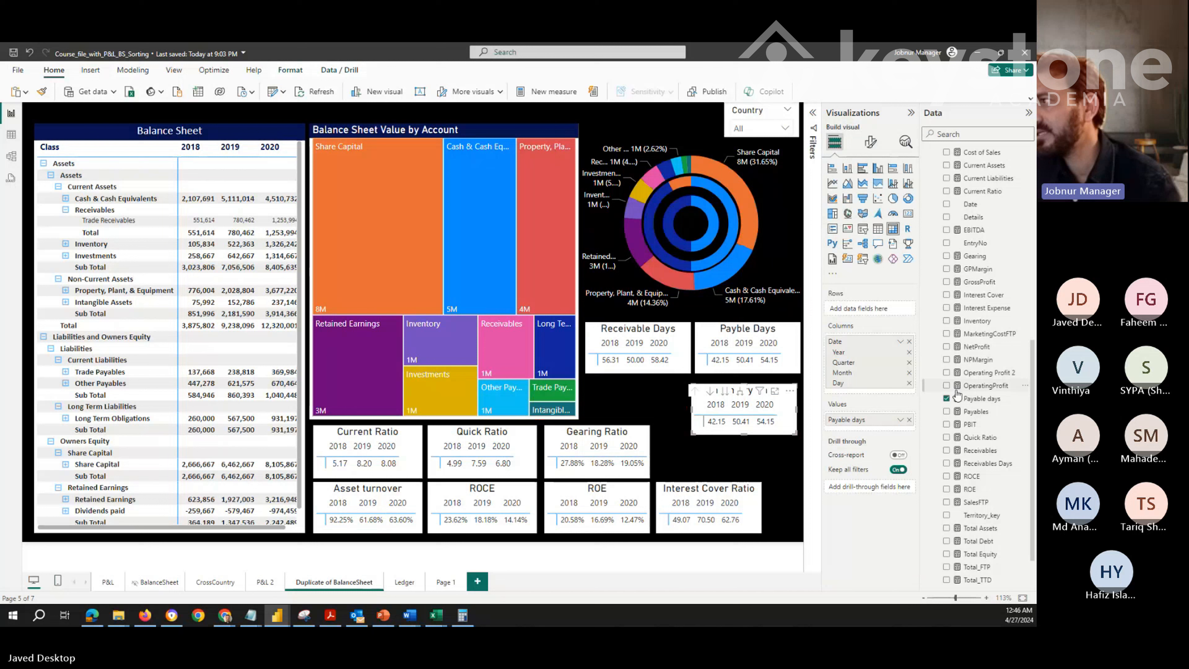
pyautogui.click(908, 419)
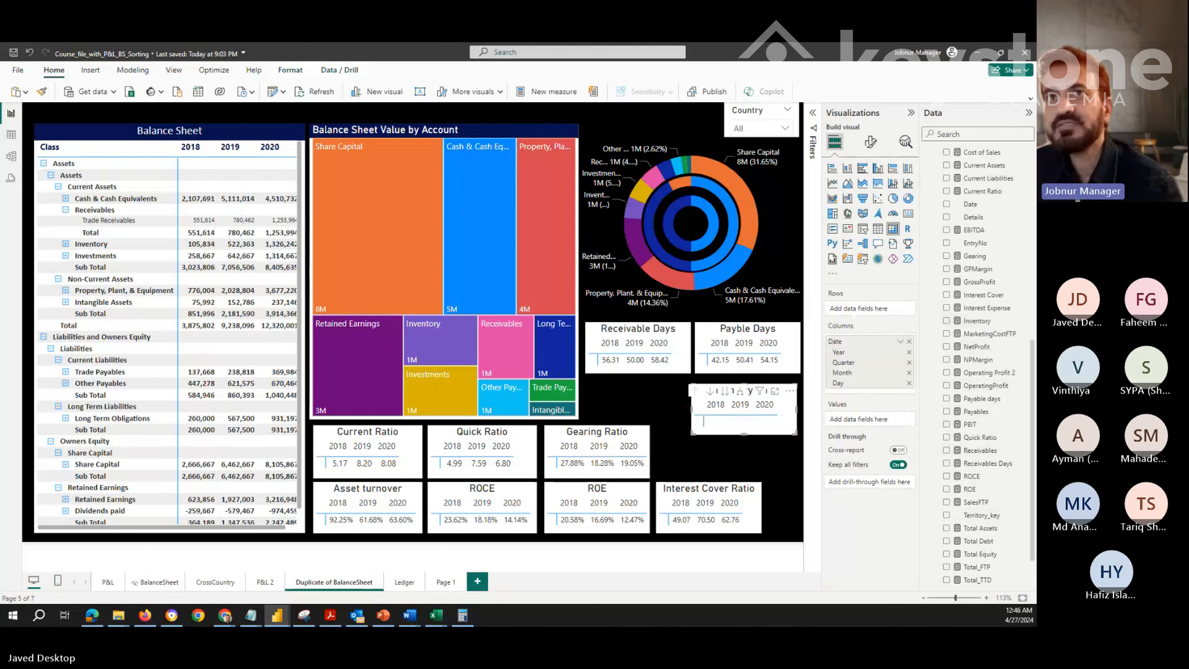
pyautogui.click(1001, 133)
pyautogui.write('invent')
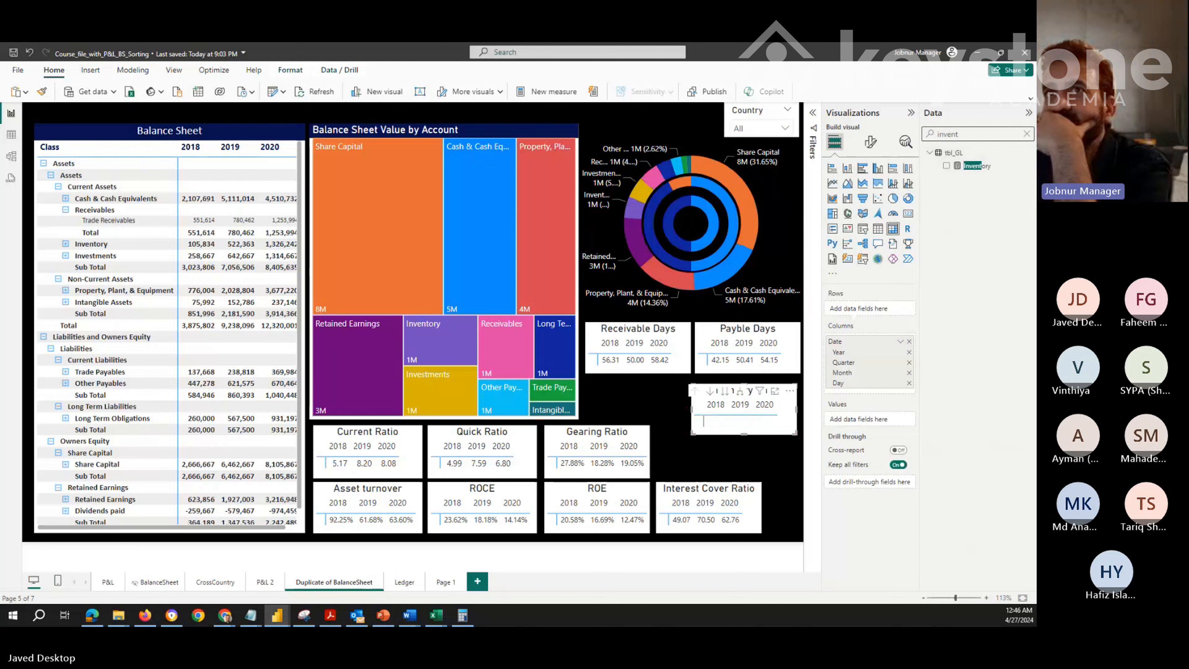
# Unhide the Inventory days measure in tbl_GL and return to the report page
pyautogui.click(10, 135)
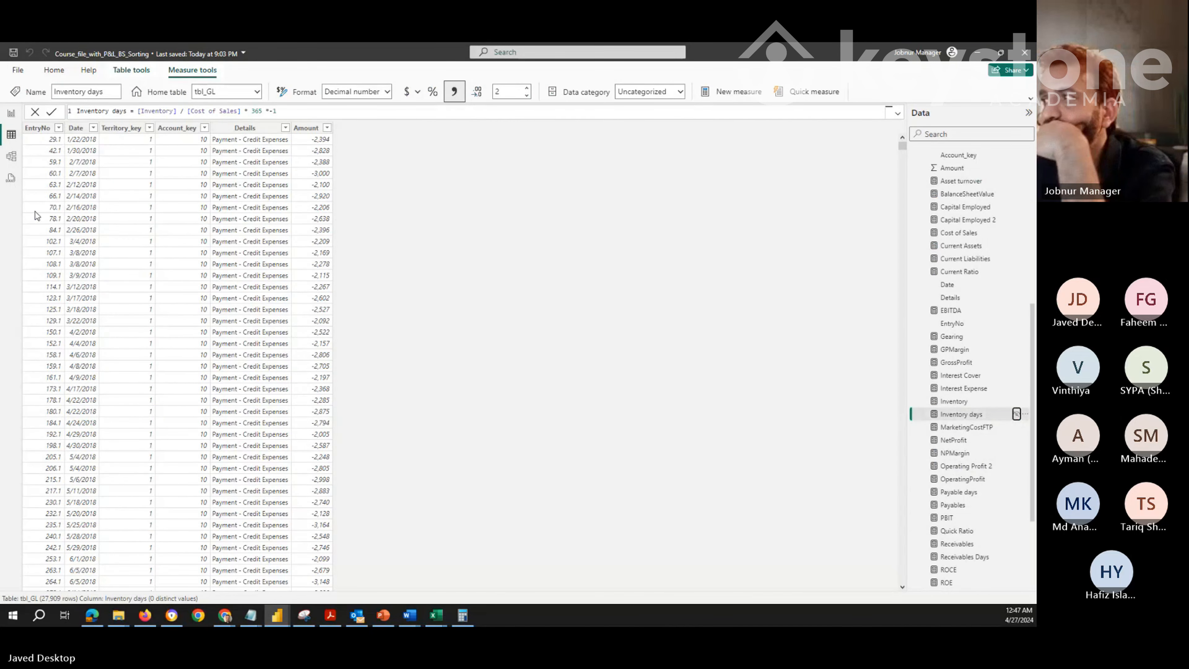
pyautogui.click(1018, 414)
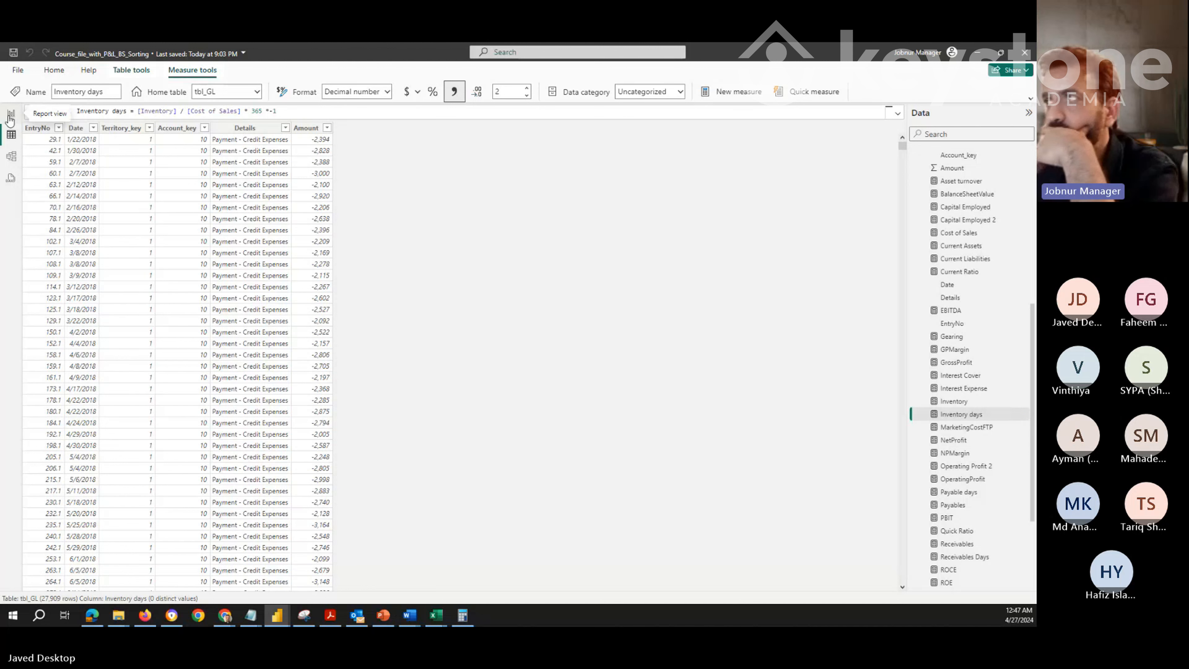
pyautogui.click(10, 117)
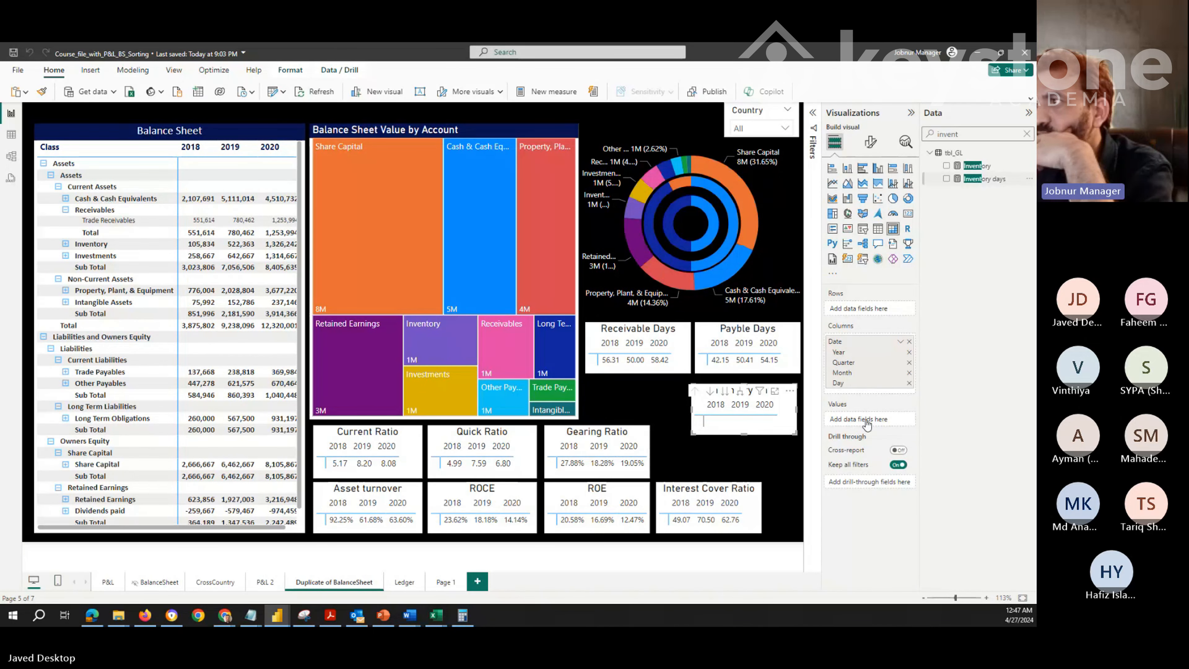
# Add the Inventory days measure as the value of the Inventory Days visual and collapse the visualization settings
pyautogui.moveTo(995, 190); pyautogui.dragTo(878, 422)
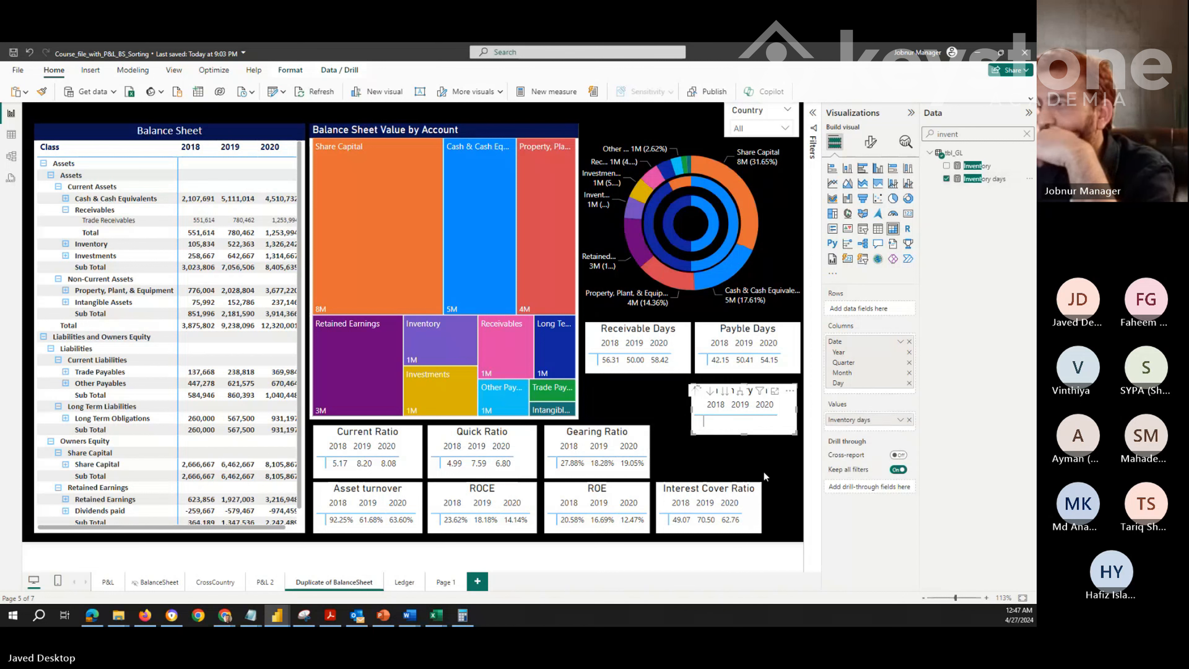
pyautogui.click(799, 508)
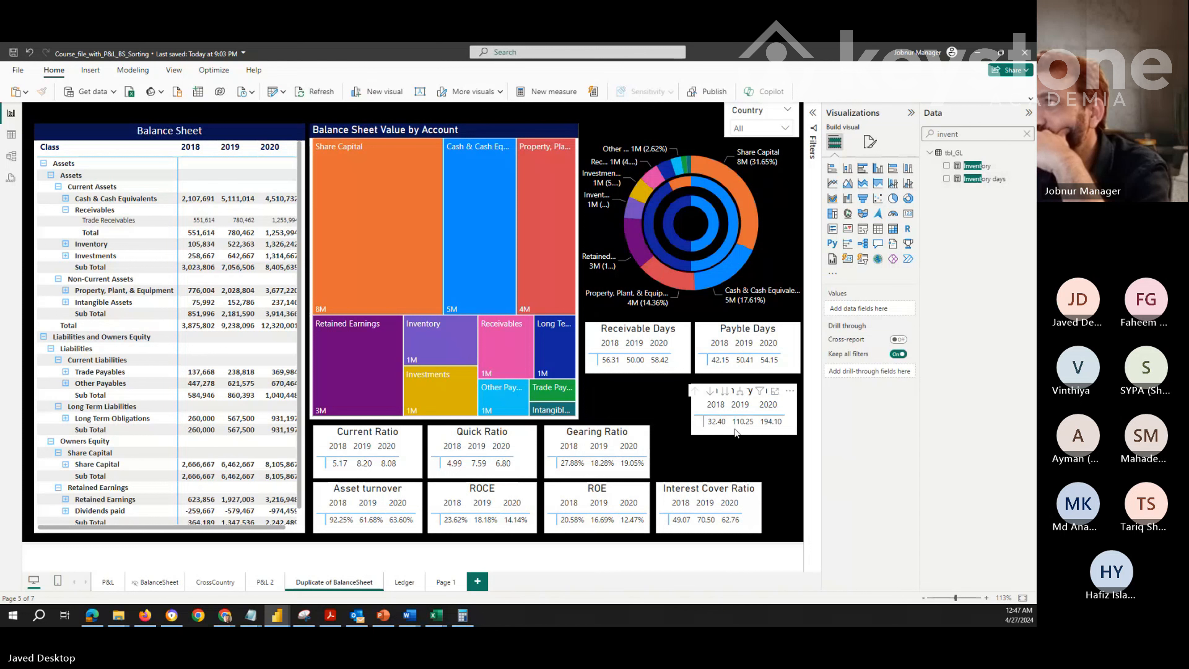
pyautogui.click(911, 112)
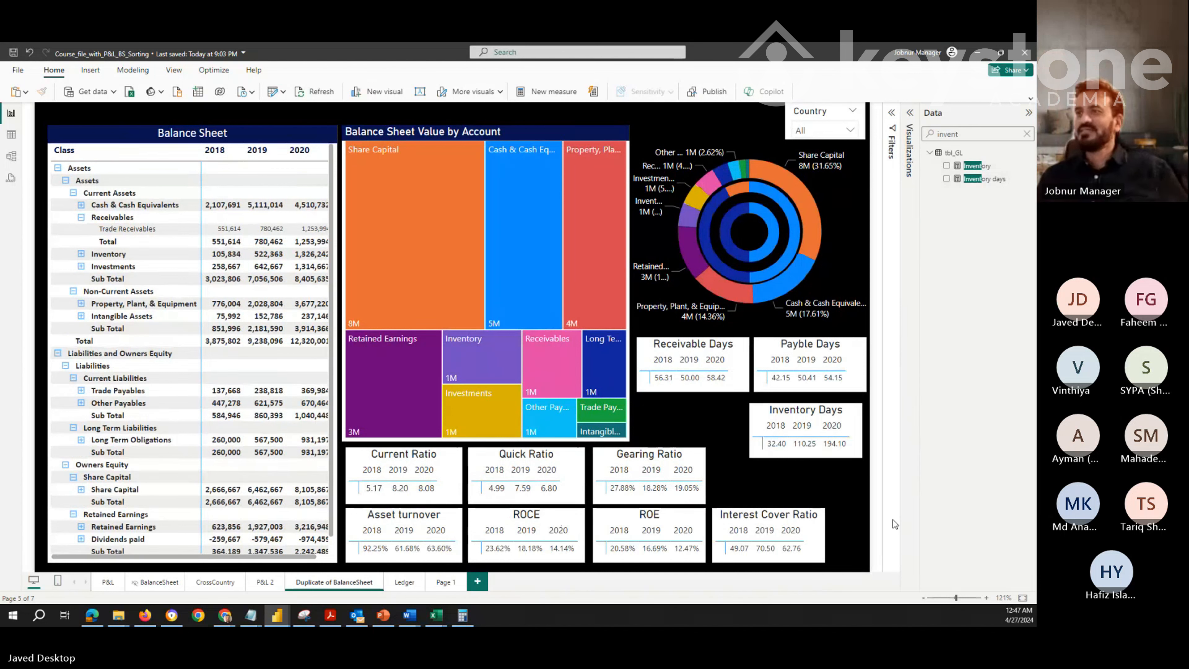
# Nudge the Gearing Ratio visual toward Quick Ratio and move Interest Cover Ratio directly below Receivable Days, shortening both of those stacked visuals
pyautogui.click(695, 504)
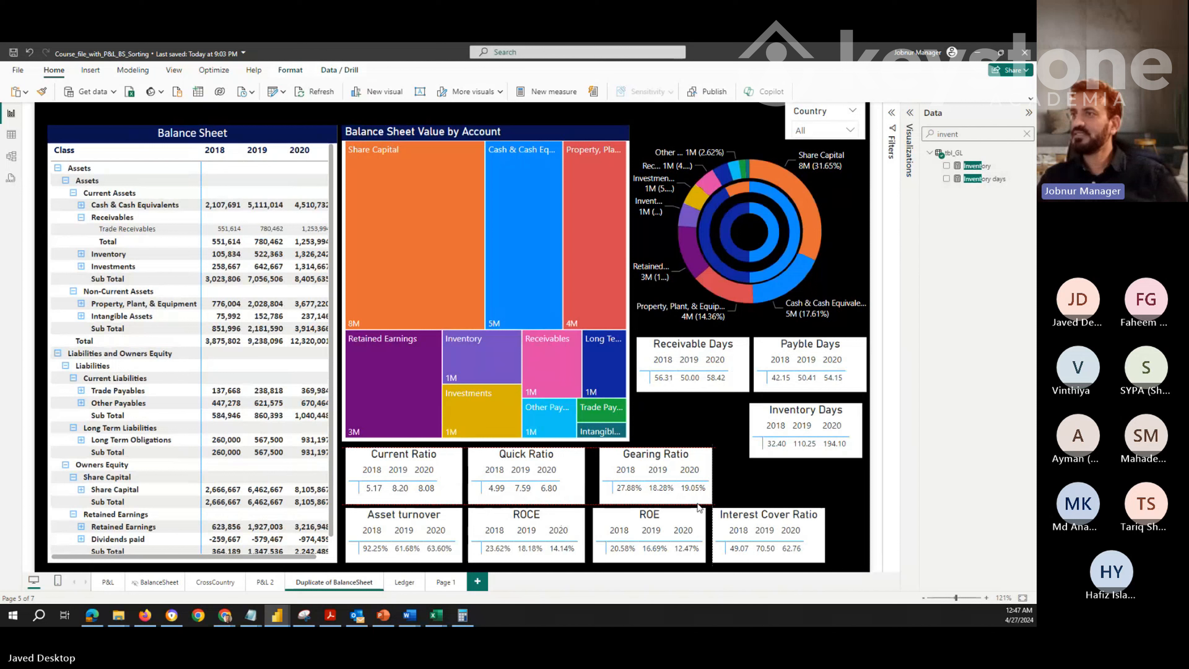
pyautogui.moveTo(694, 504); pyautogui.dragTo(686, 504)
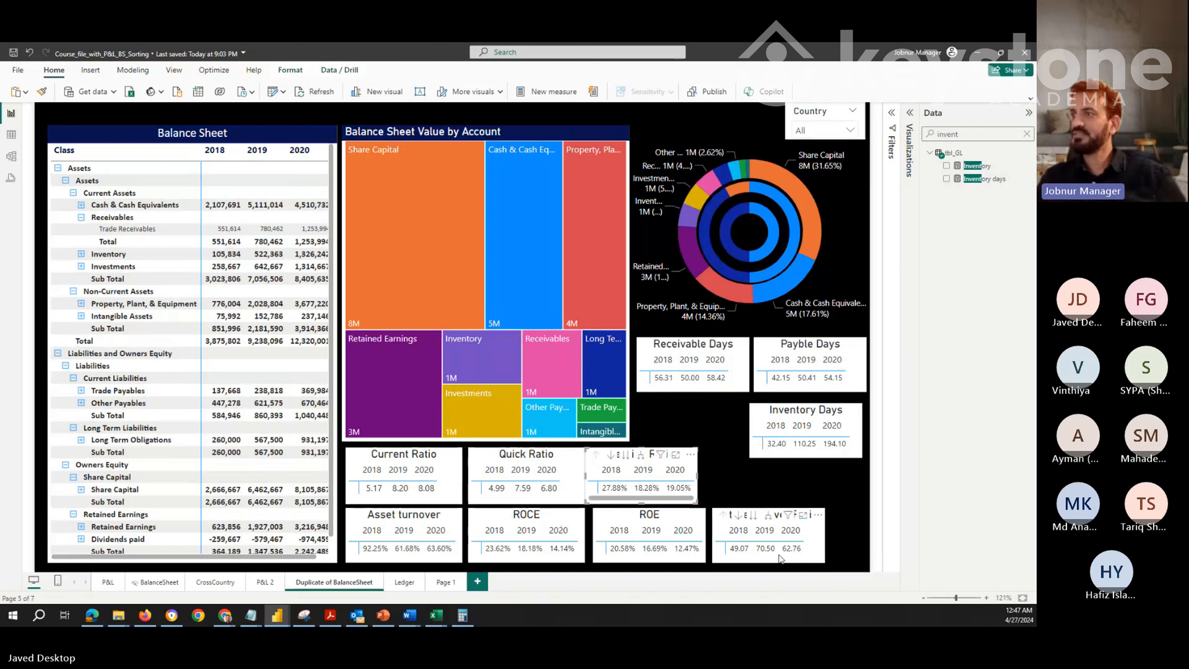
pyautogui.moveTo(824, 561); pyautogui.dragTo(742, 449)
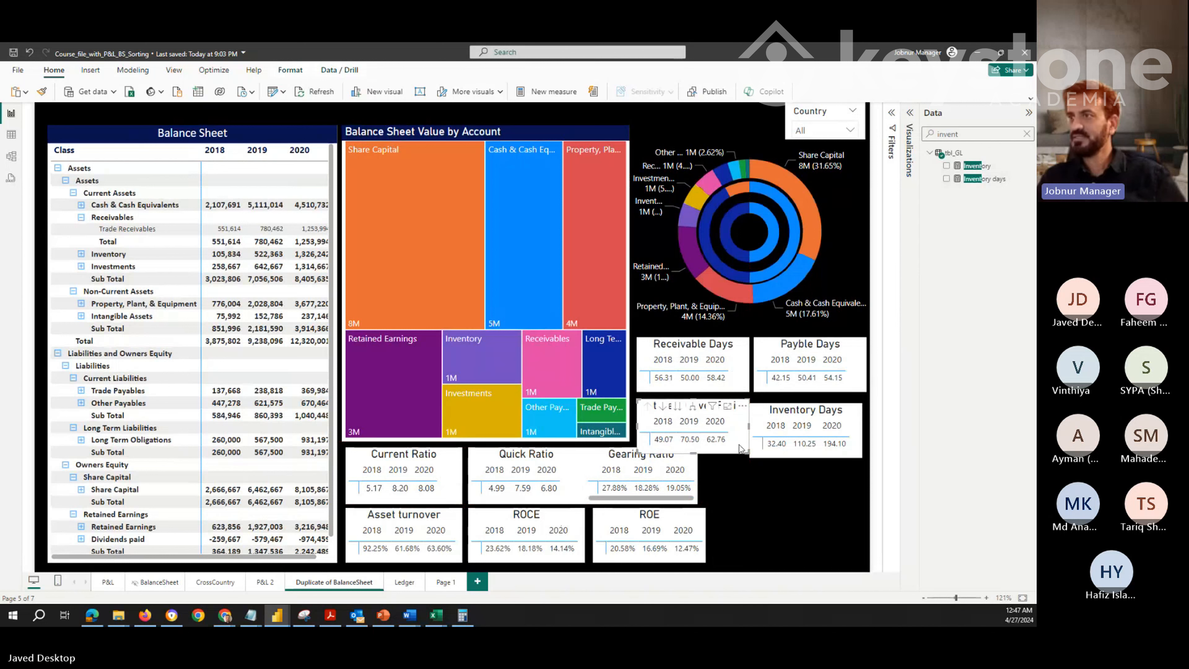
pyautogui.moveTo(696, 452); pyautogui.dragTo(697, 443)
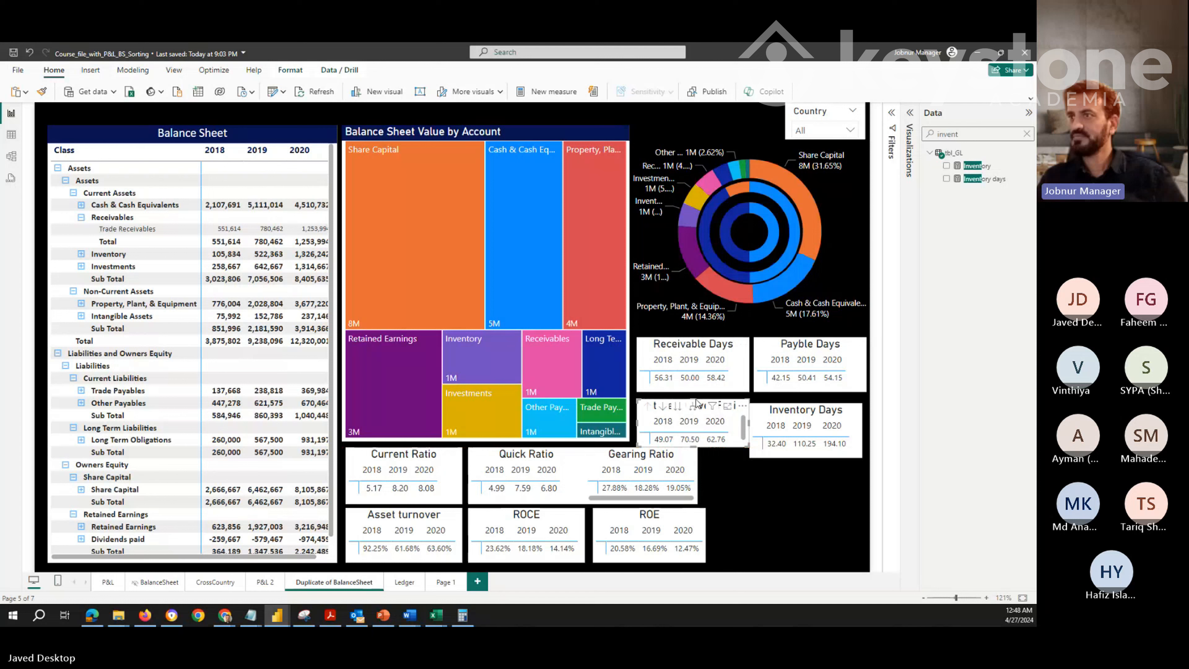
pyautogui.click(695, 381)
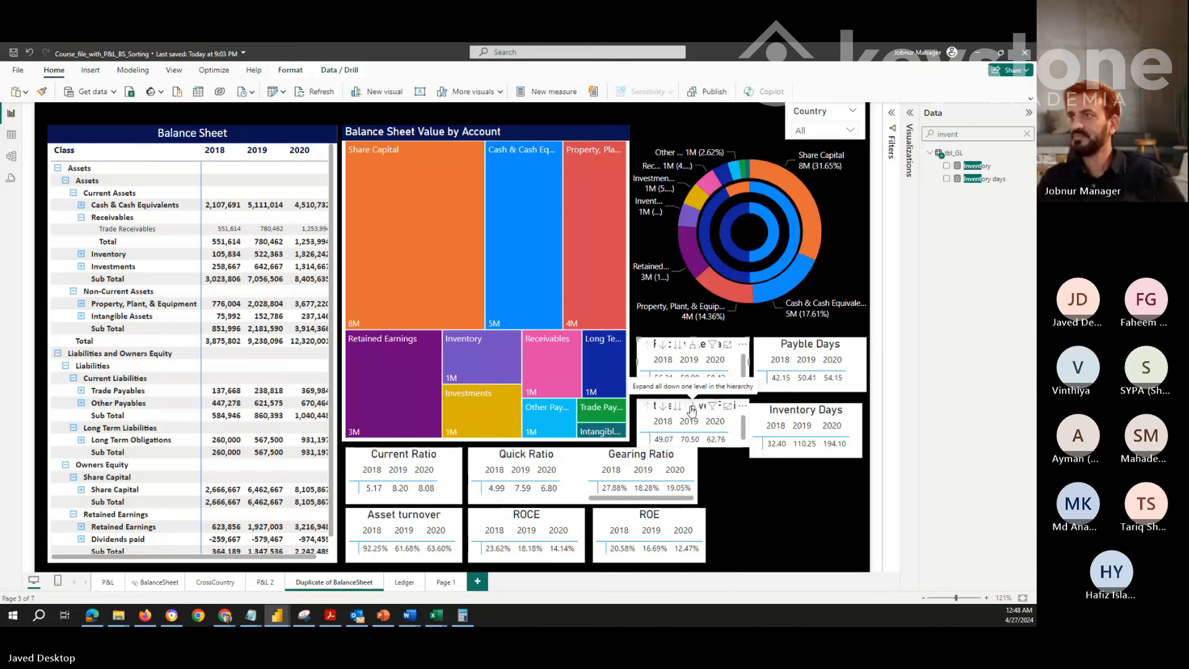
pyautogui.moveTo(730, 448); pyautogui.dragTo(731, 446)
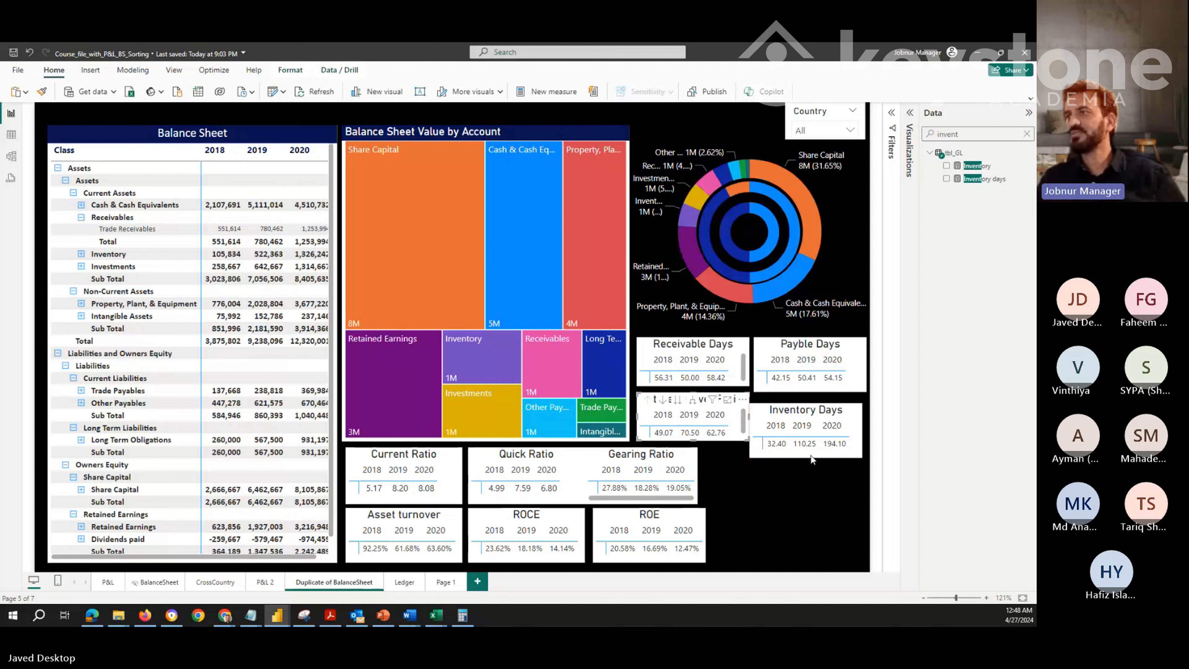
# Fit the Inventory Days visual below Payble Days, beside Interest Cover Ratio, shortening both Days visuals to match the row heights
pyautogui.click(815, 470)
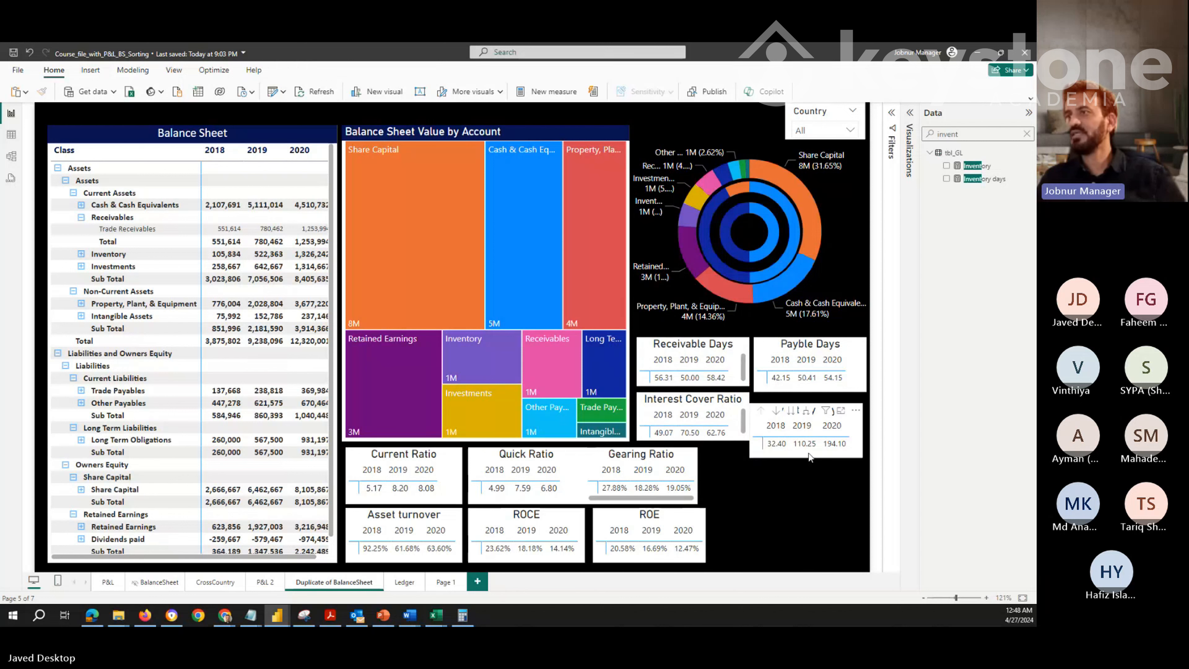
pyautogui.moveTo(810, 457); pyautogui.dragTo(816, 434)
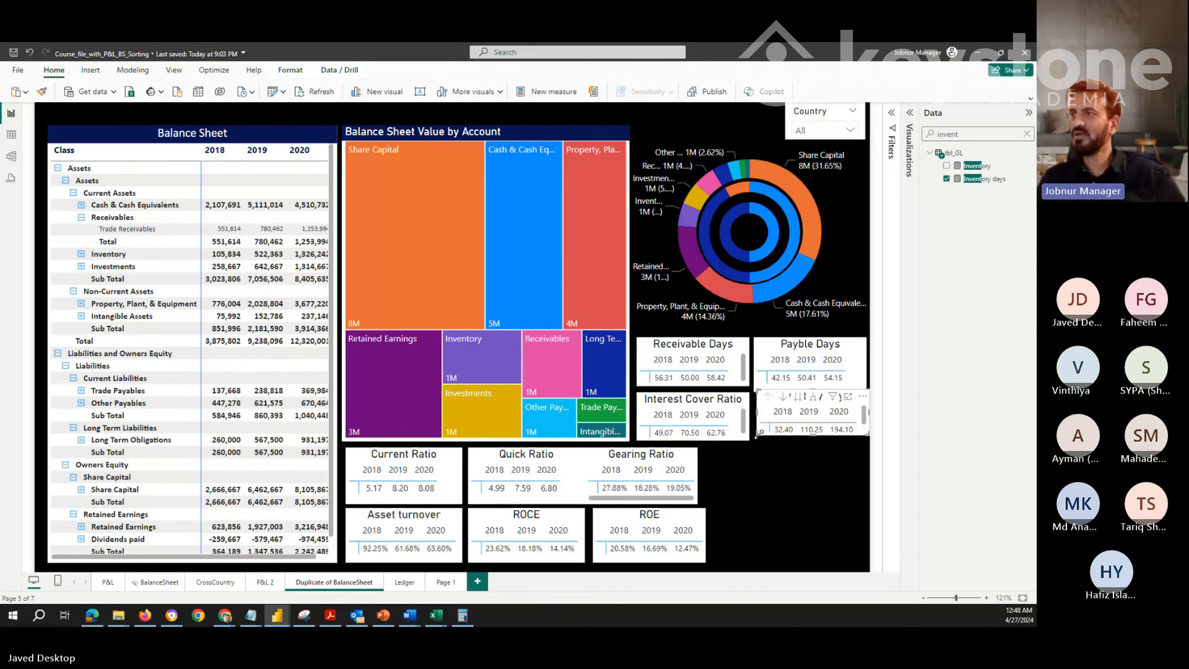
pyautogui.moveTo(768, 397); pyautogui.dragTo(768, 404)
pyautogui.click(765, 389)
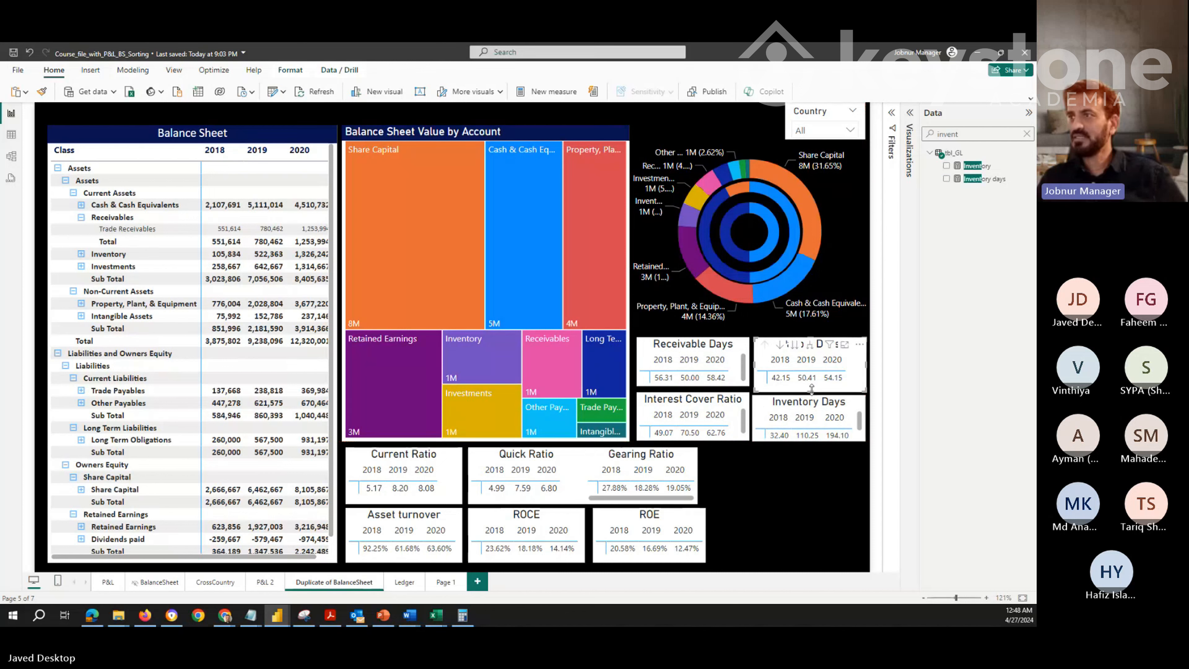
pyautogui.click(790, 490)
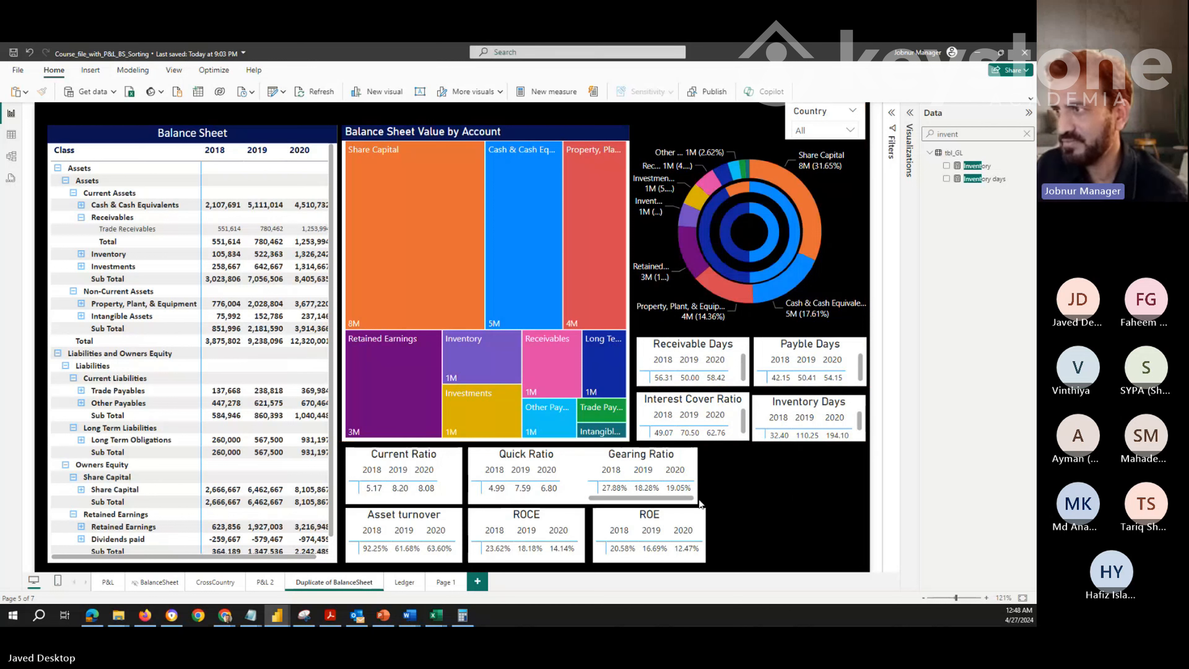
# Shift the Gearing Ratio, ROE, Quick Ratio, ROCE, Current Ratio and Asset turnover visuals rightward into three evenly spaced, aligned columns
pyautogui.moveTo(695, 497); pyautogui.dragTo(747, 501)
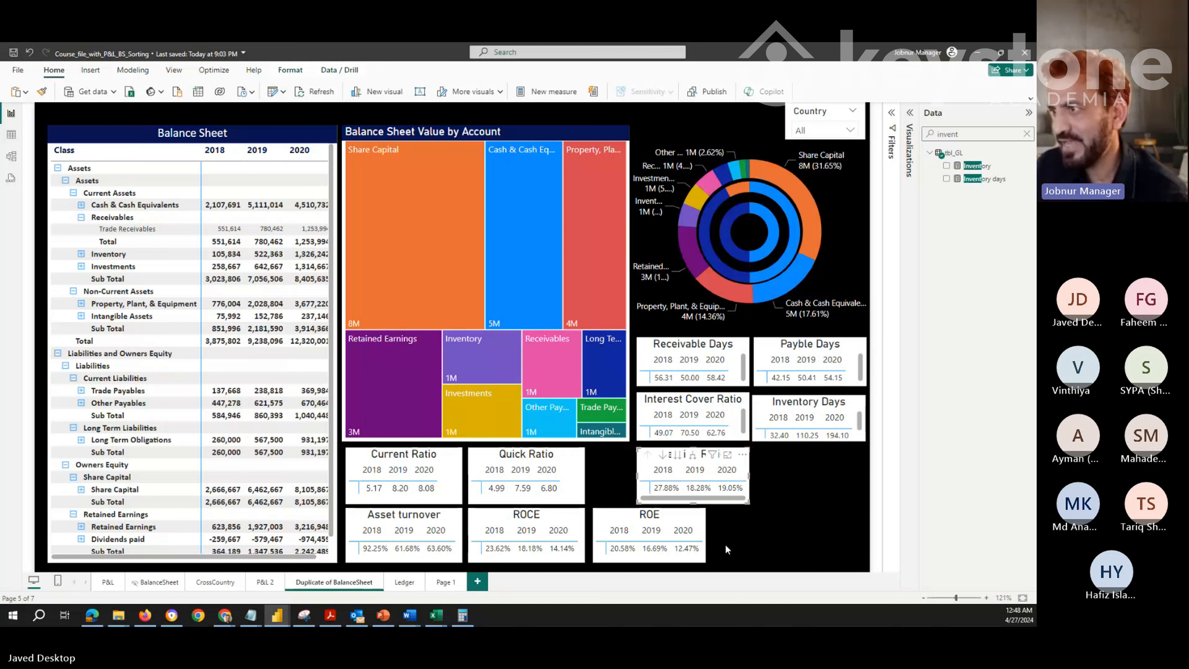
pyautogui.moveTo(685, 557); pyautogui.dragTo(729, 560)
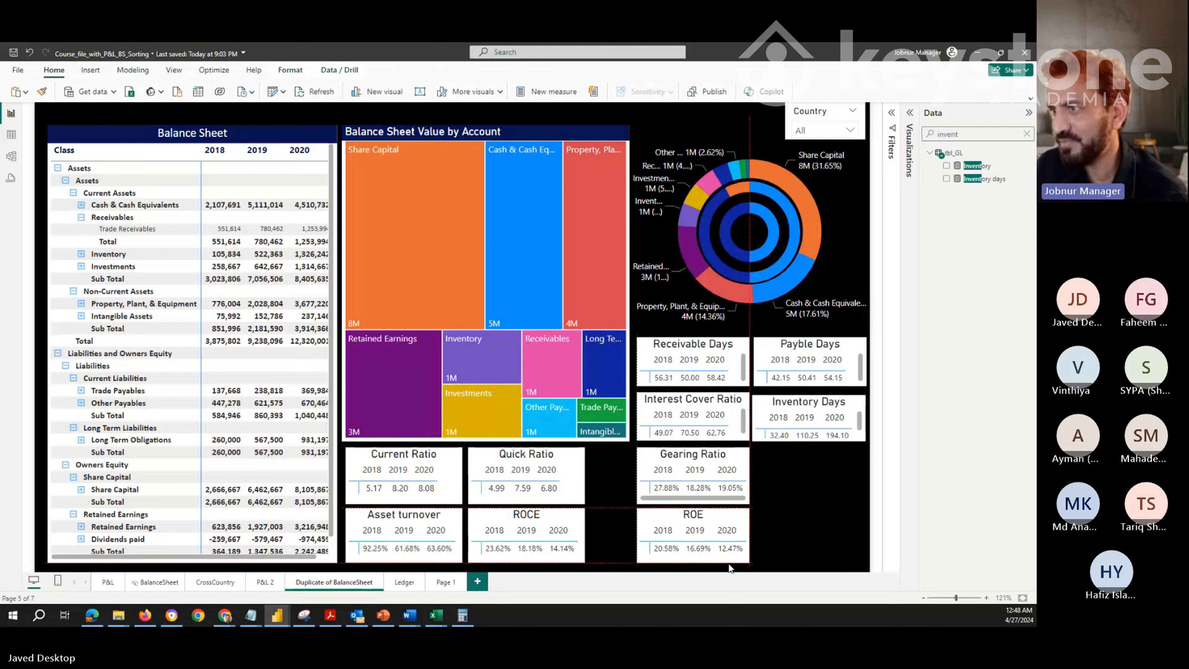
pyautogui.moveTo(575, 500); pyautogui.dragTo(616, 501)
pyautogui.moveTo(576, 560); pyautogui.dragTo(616, 560)
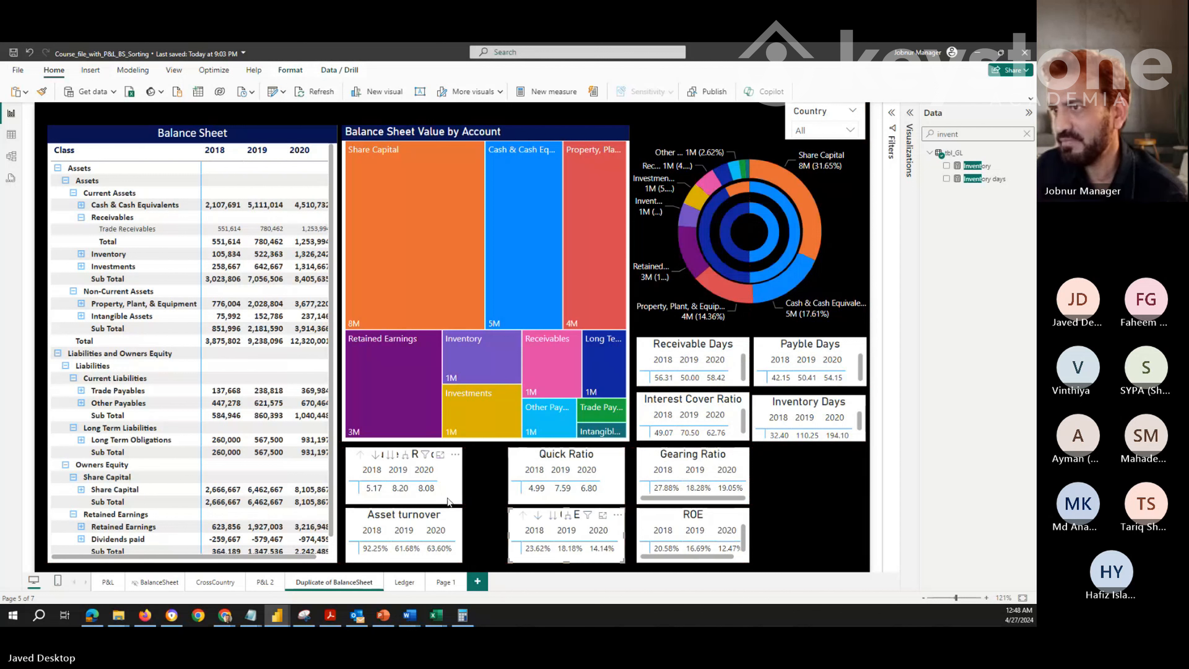
pyautogui.moveTo(470, 496); pyautogui.dragTo(508, 497)
pyautogui.moveTo(463, 547); pyautogui.dragTo(502, 548)
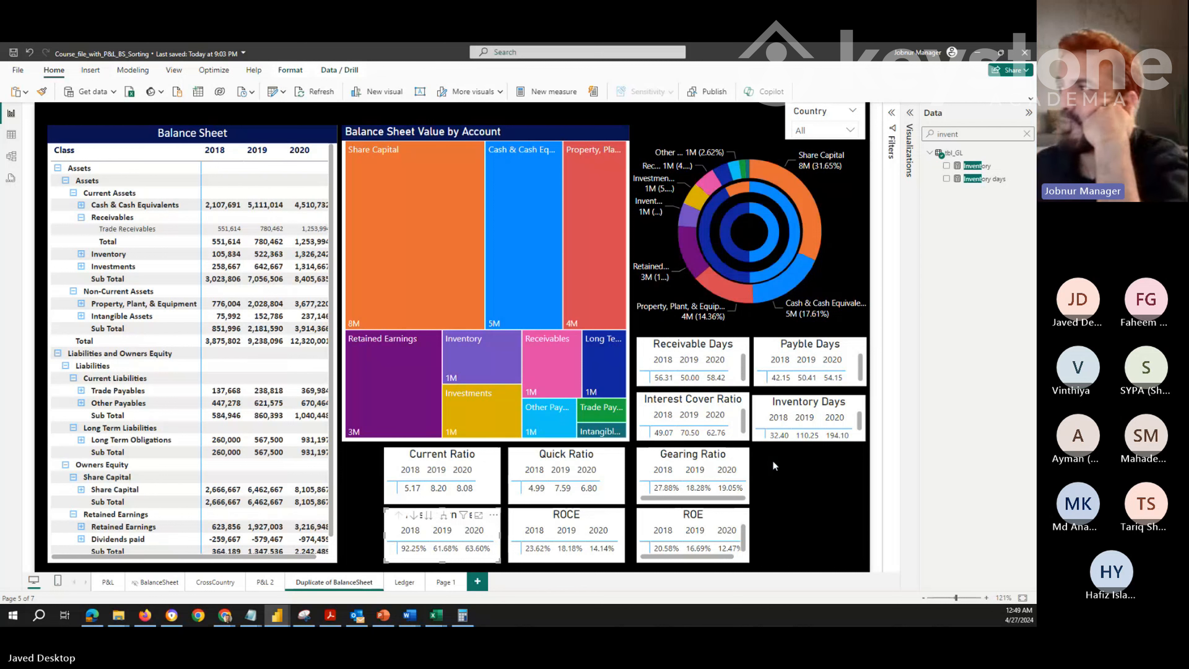
# Drill through from the Trade Receivables row of the Balance Sheet matrix to the Ledger page
pyautogui.rightClick(125, 254)
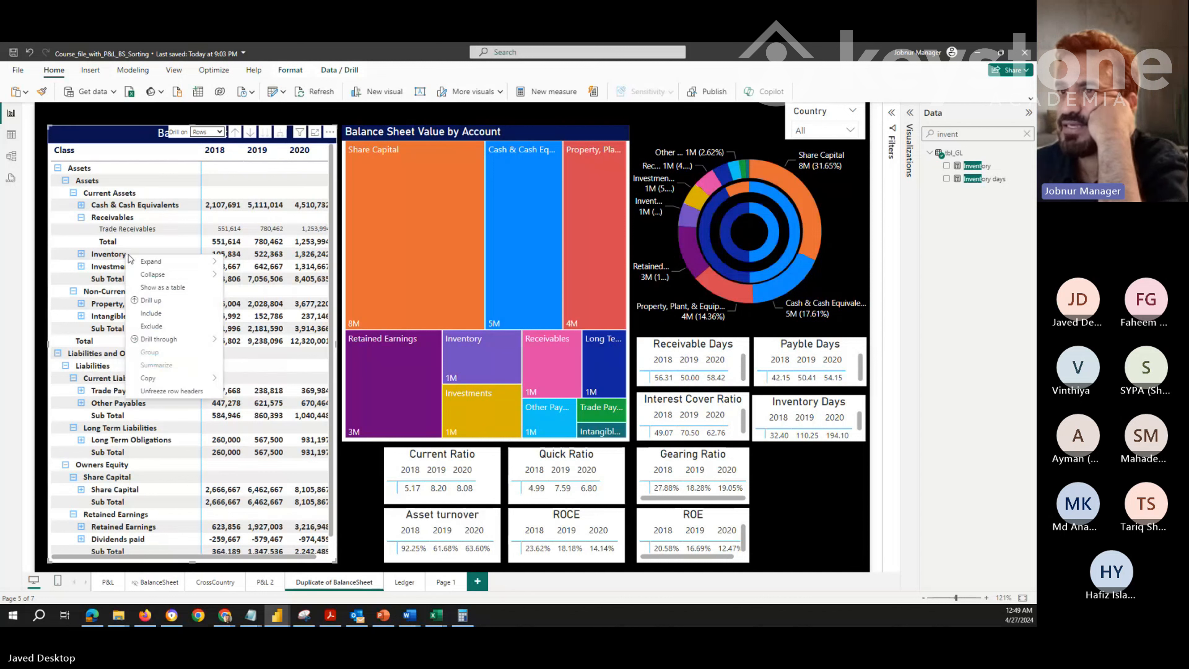
pyautogui.moveTo(181, 345)
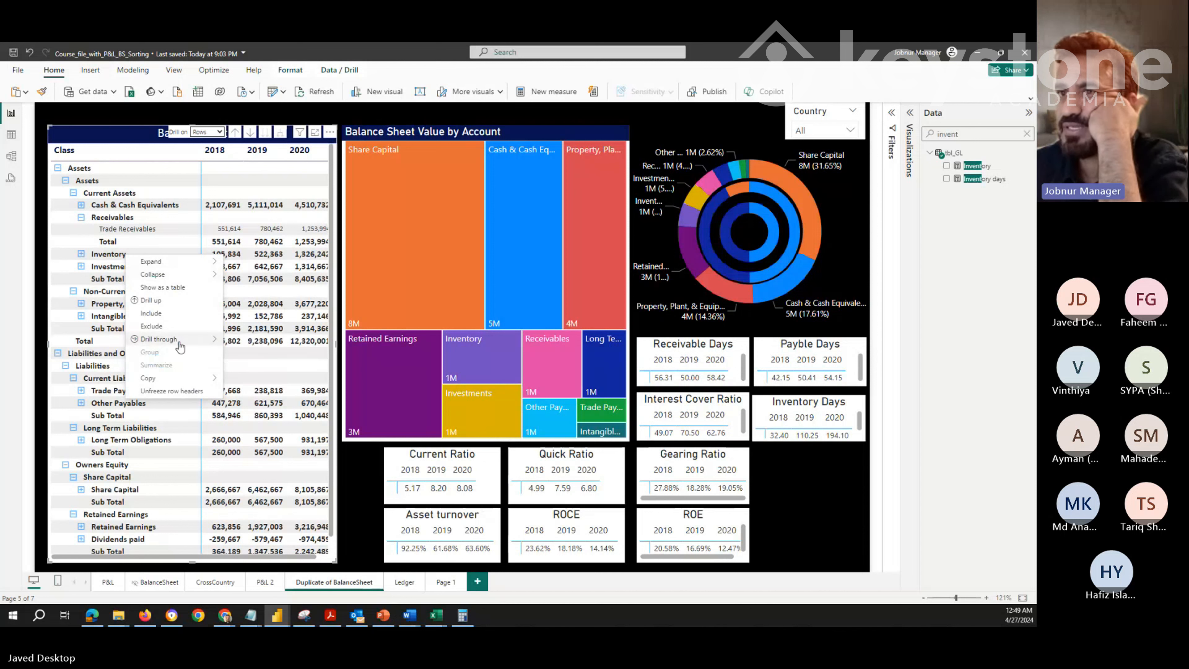
pyautogui.rightClick(163, 231)
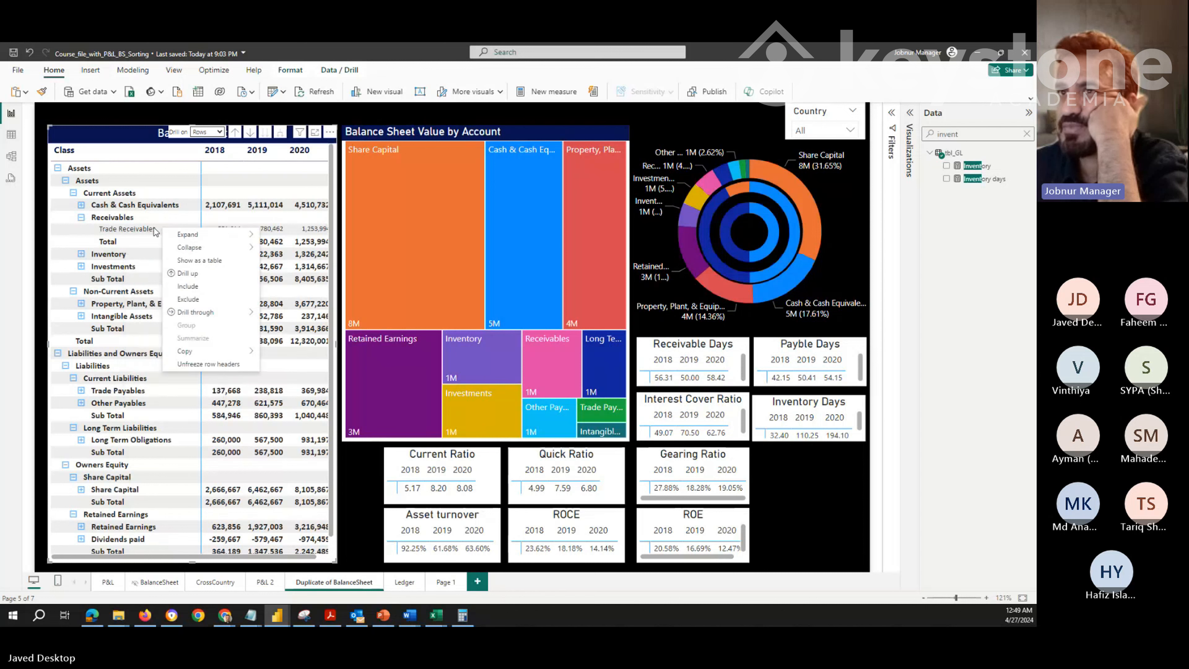
pyautogui.moveTo(235, 312)
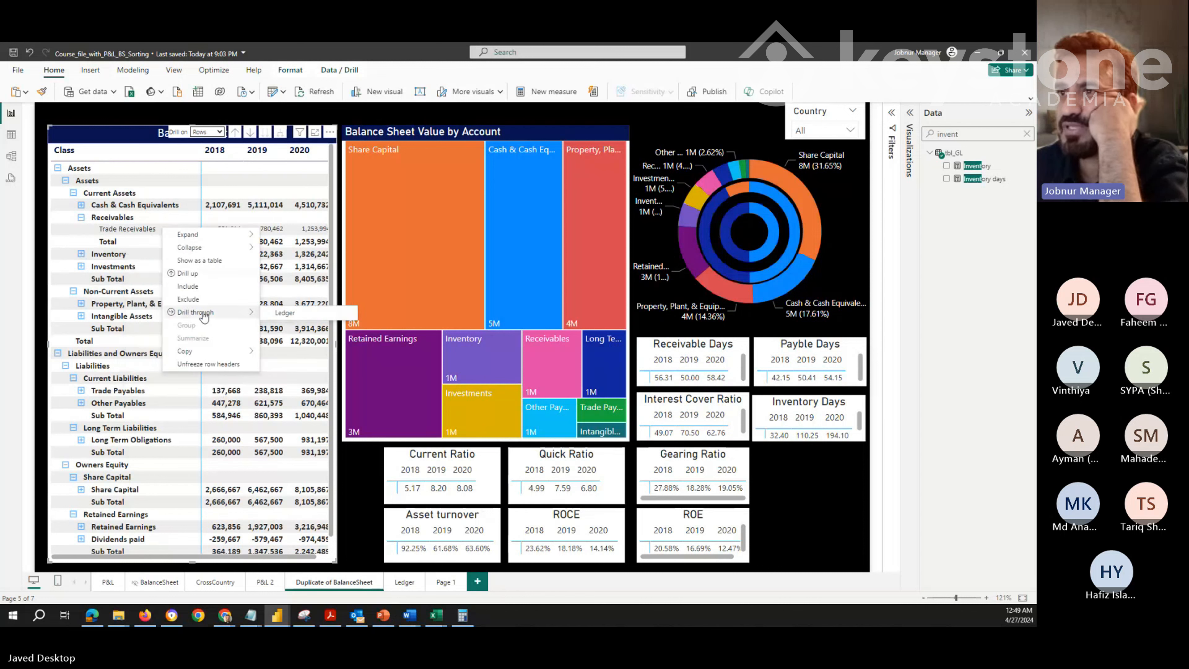
pyautogui.click(281, 313)
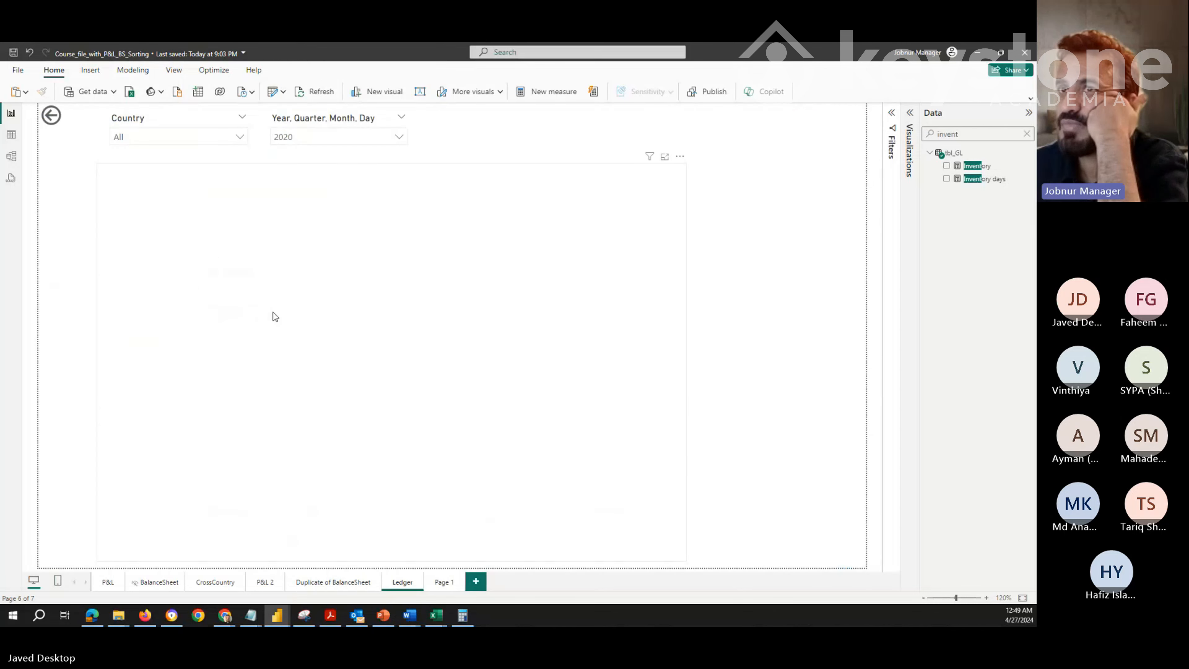
# Examine the drilled-through Receivables entries in the ledger table, including their dates, account columns and Total_FTP amounts
pyautogui.scroll(-3, 257, 312)
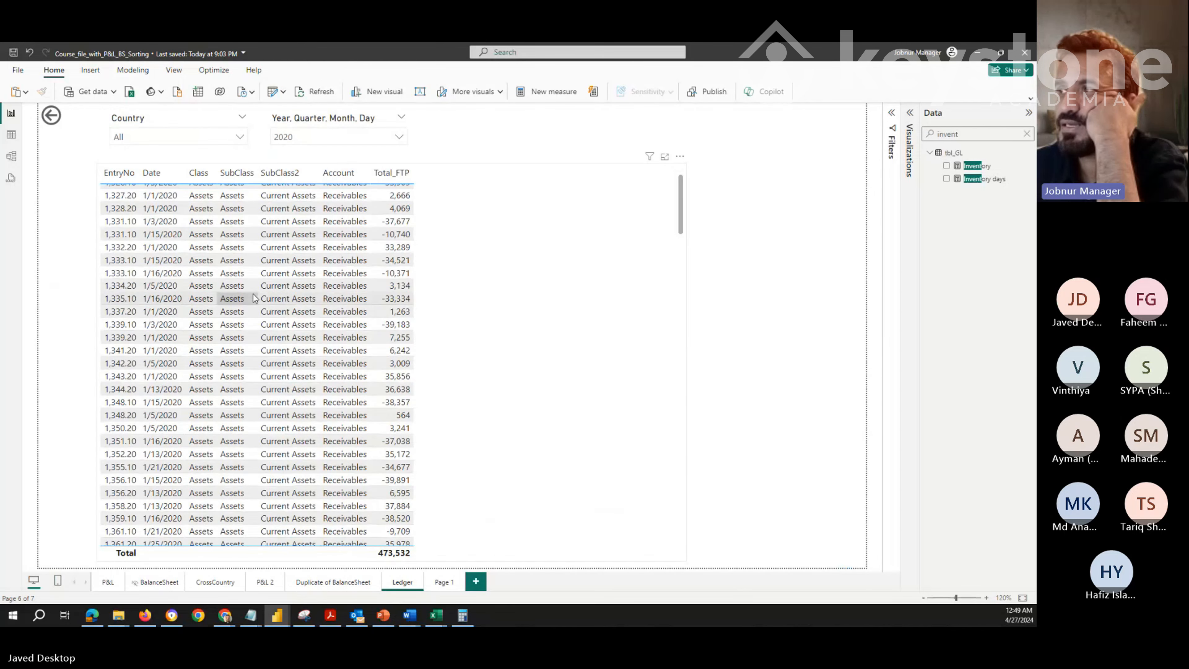
pyautogui.scroll(1, 252, 319)
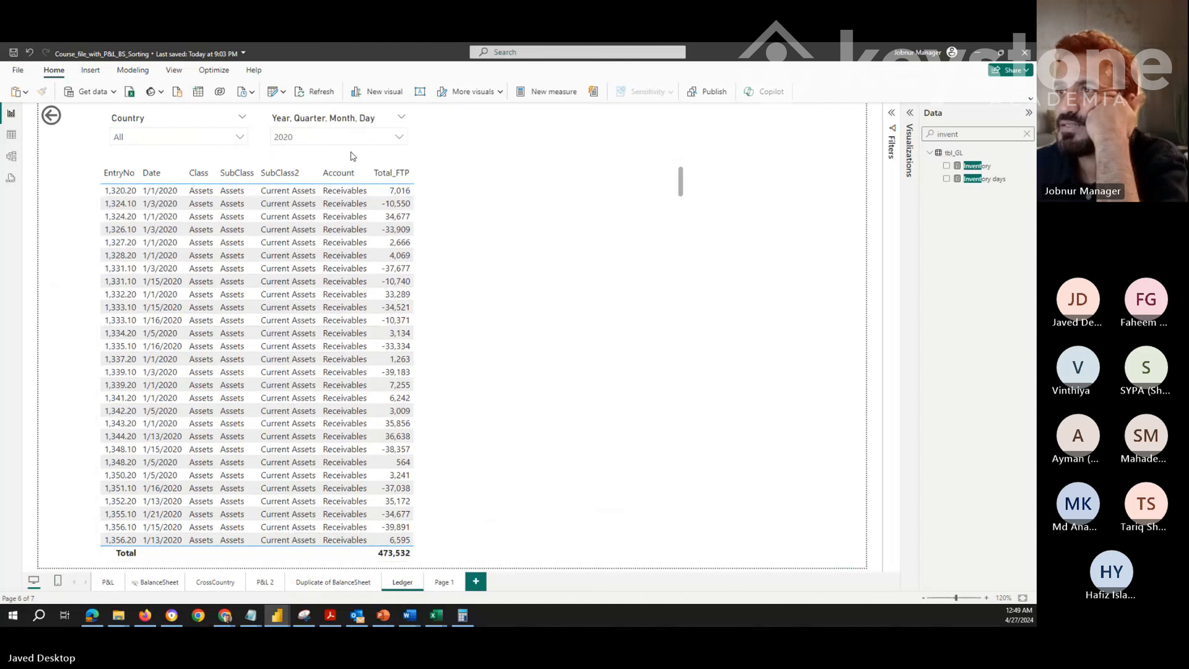
pyautogui.scroll(-15, 269, 303)
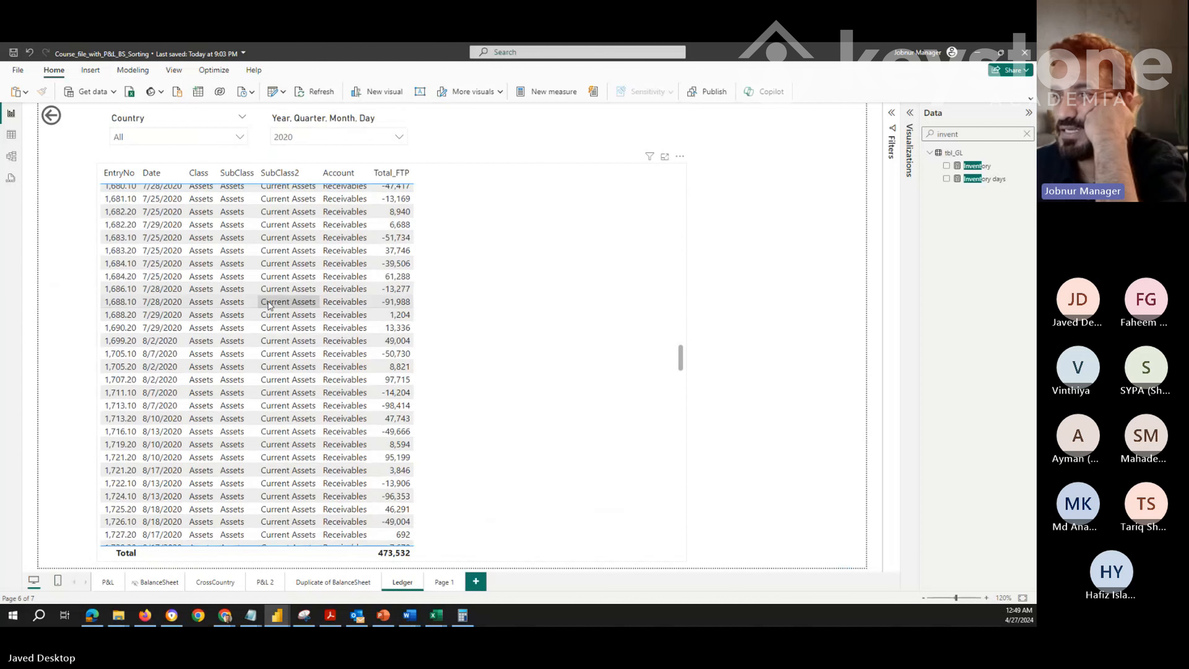
pyautogui.scroll(-8, 268, 304)
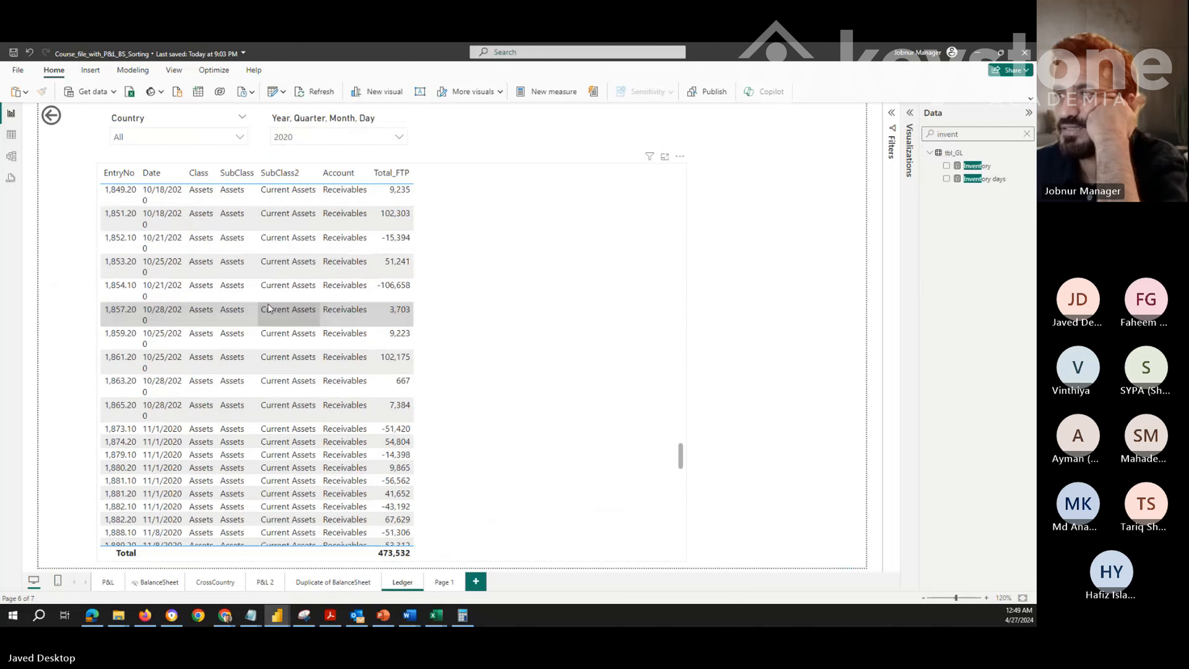
pyautogui.scroll(15, 268, 308)
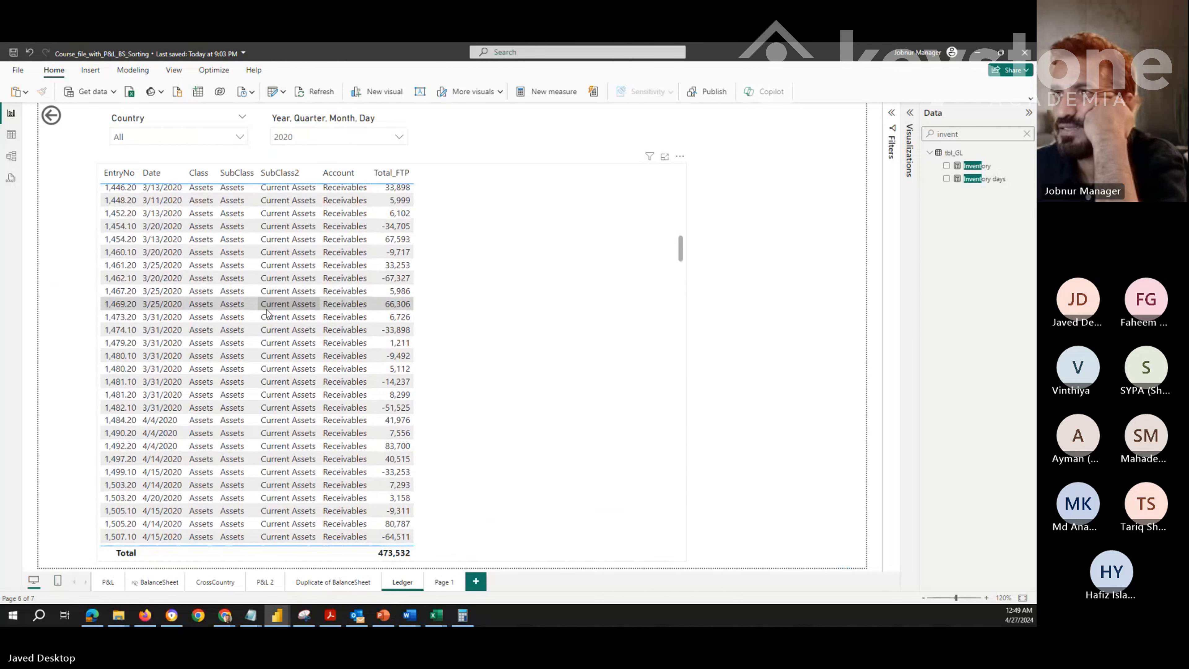
pyautogui.scroll(6, 269, 310)
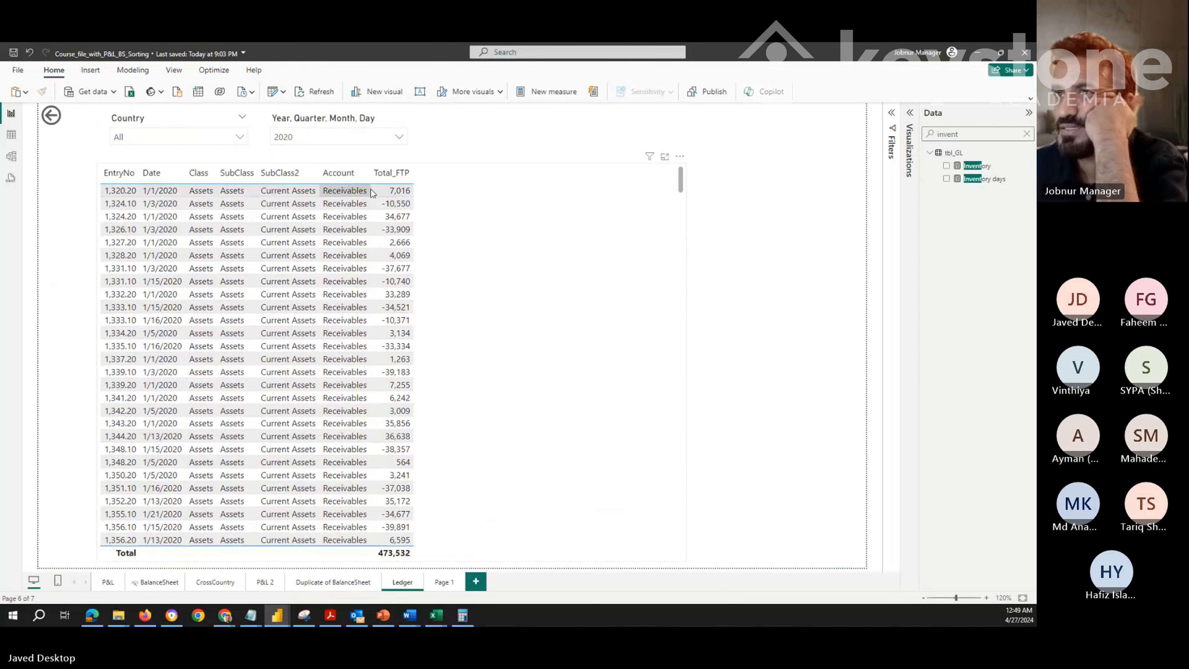
pyautogui.click(338, 173)
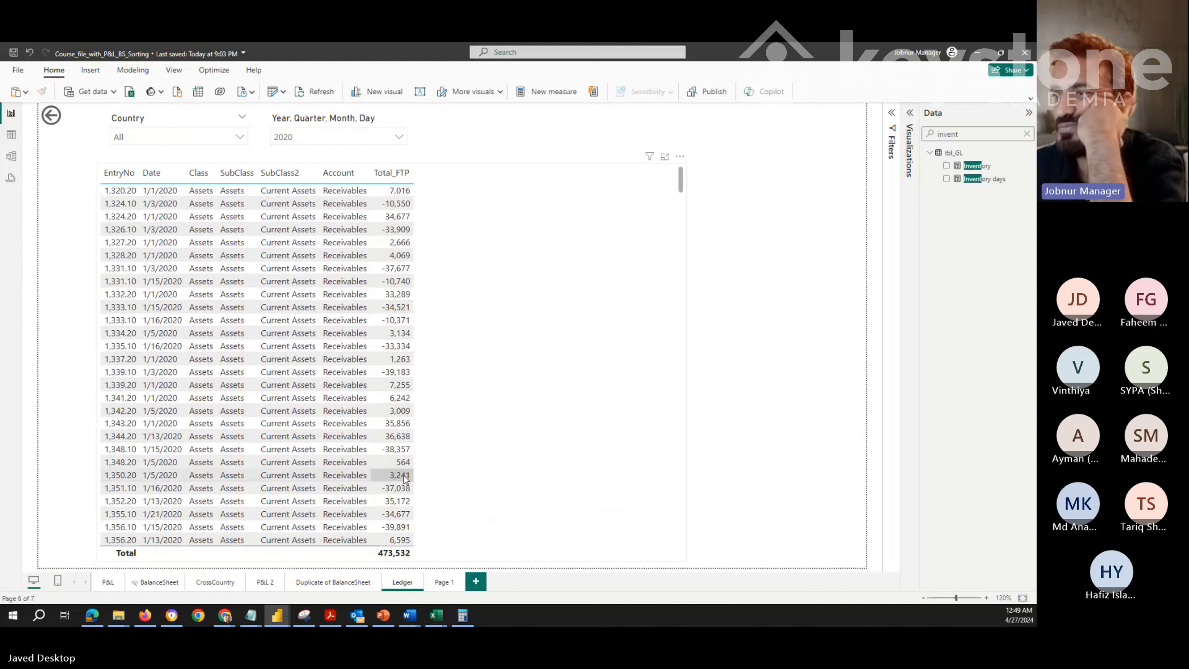
# Add a new blank report page, clear the field search and expand the visualization settings
pyautogui.click(476, 581)
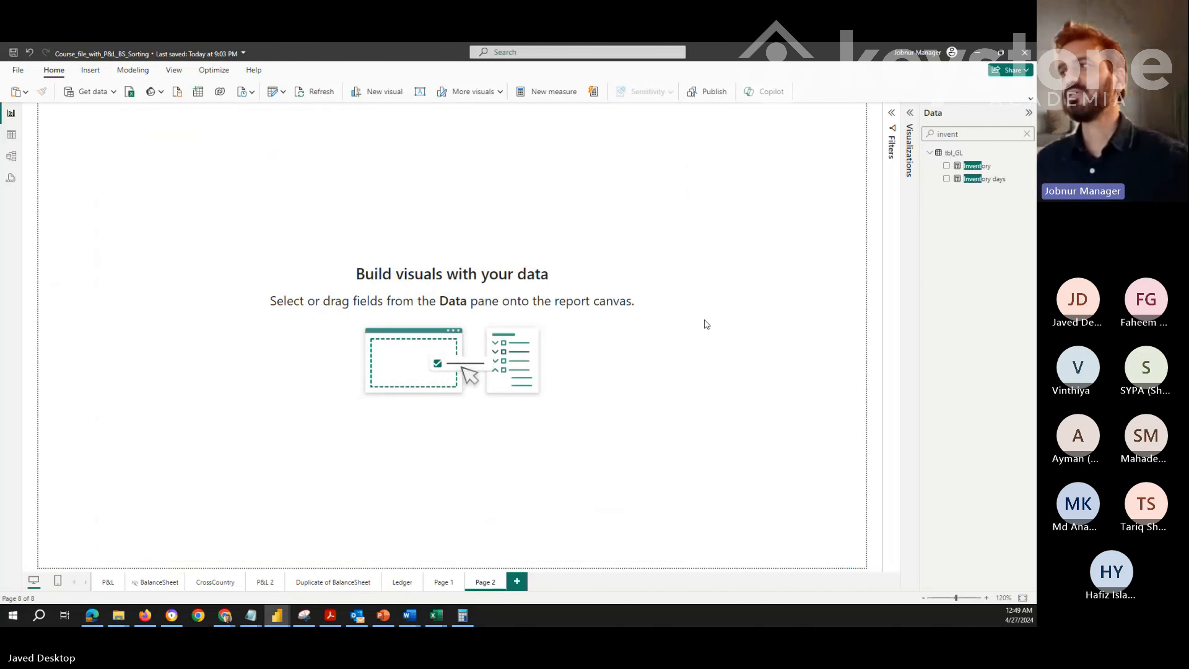
pyautogui.moveTo(984, 135); pyautogui.dragTo(888, 144)
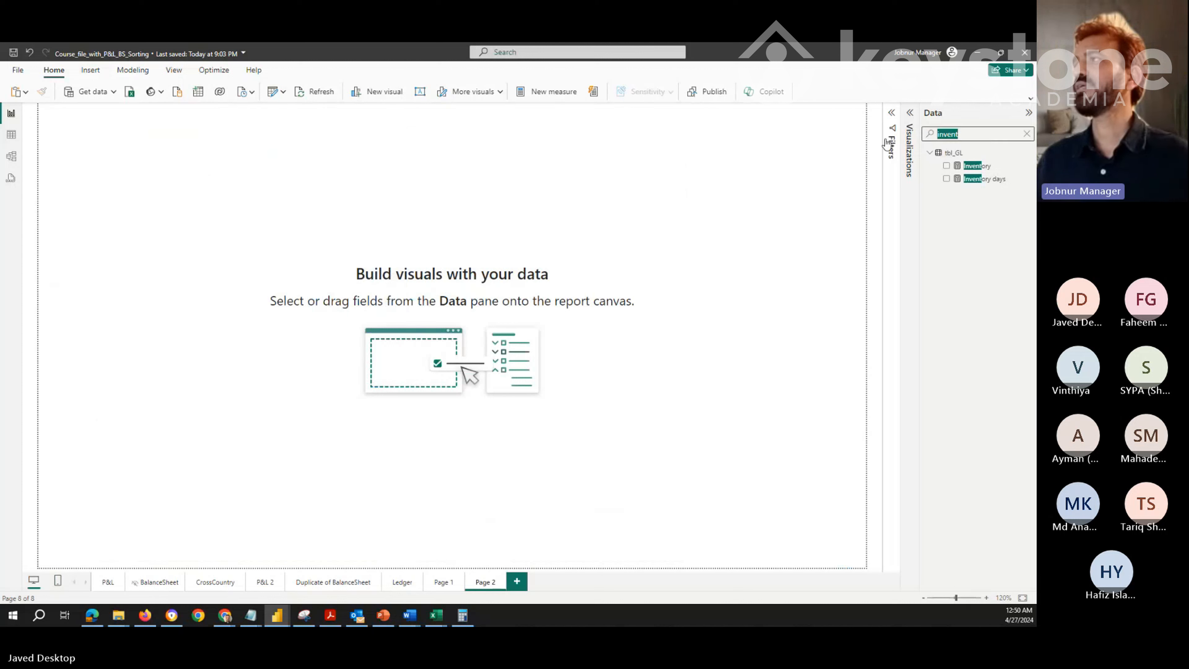
pyautogui.press('BackSpace')
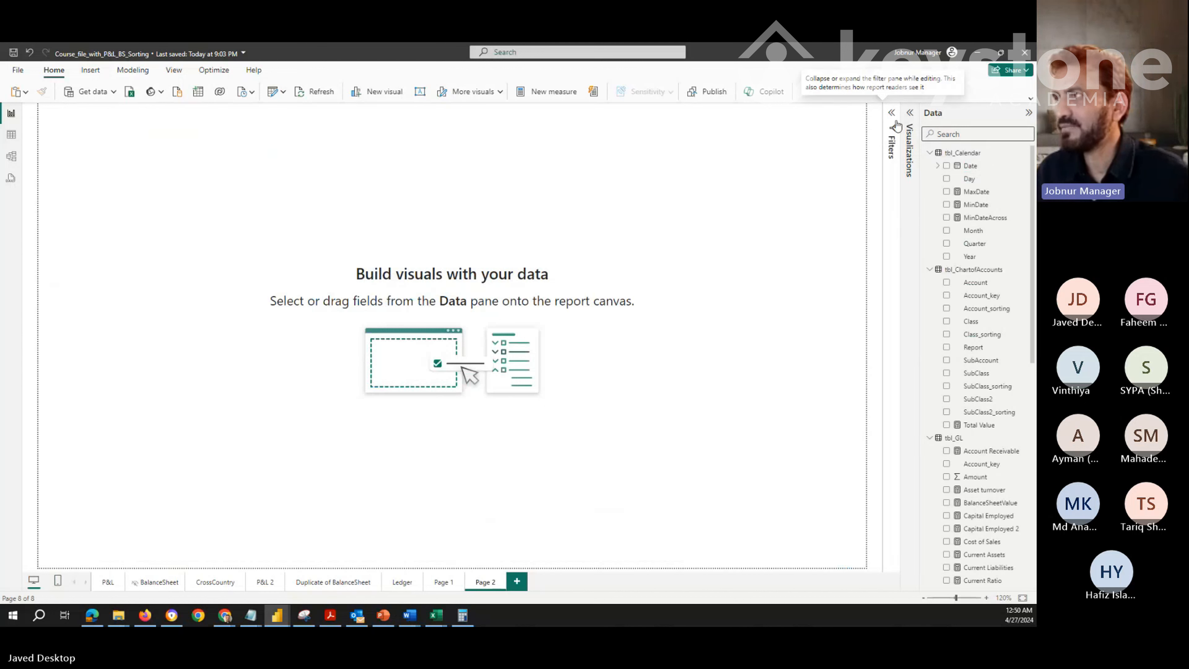
pyautogui.click(910, 117)
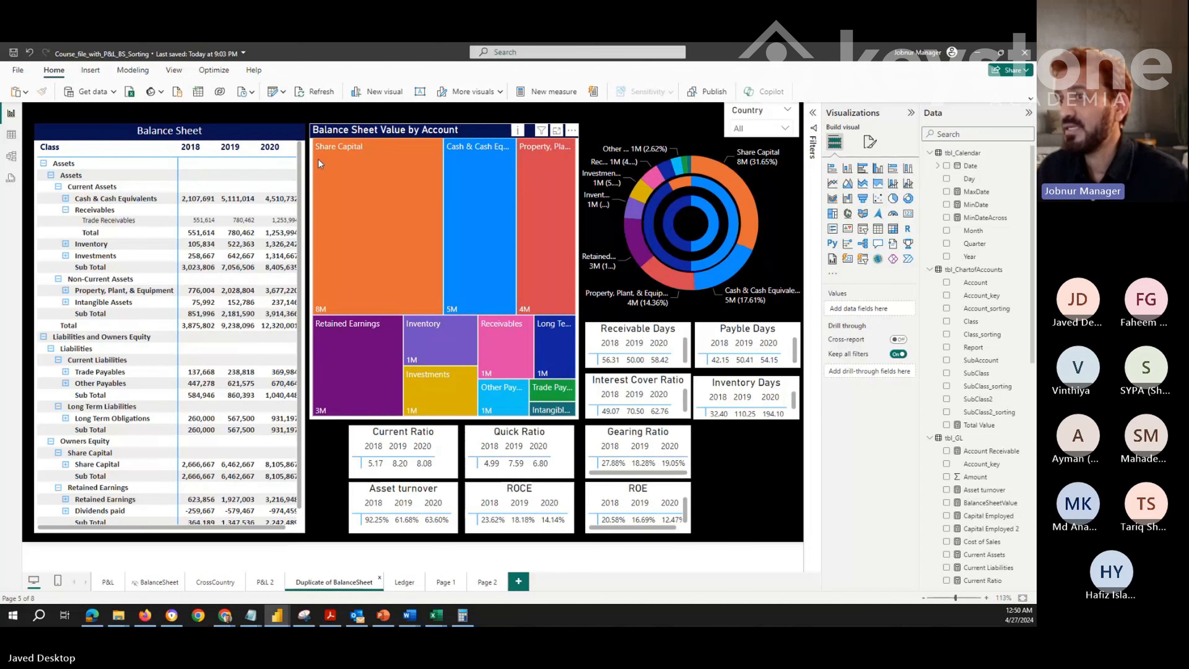
pyautogui.click(485, 583)
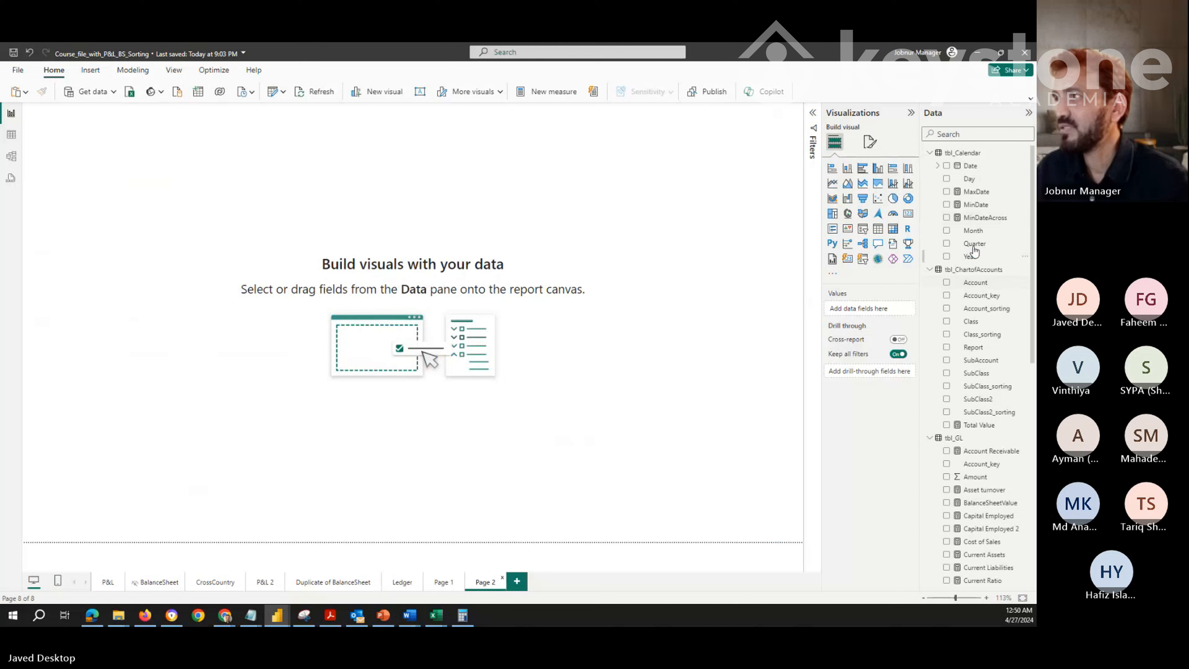
# Insert an empty table visual on Page 2, enlarge it and place it lower, leaving free space above
pyautogui.click(878, 229)
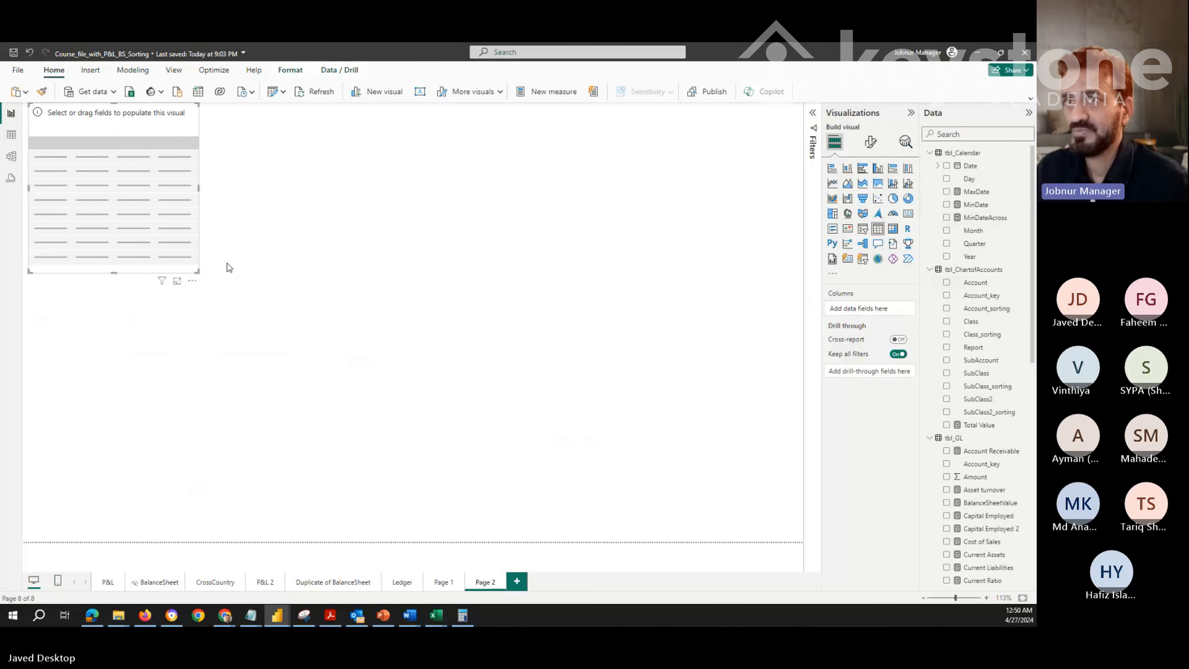
pyautogui.moveTo(197, 271); pyautogui.dragTo(471, 455)
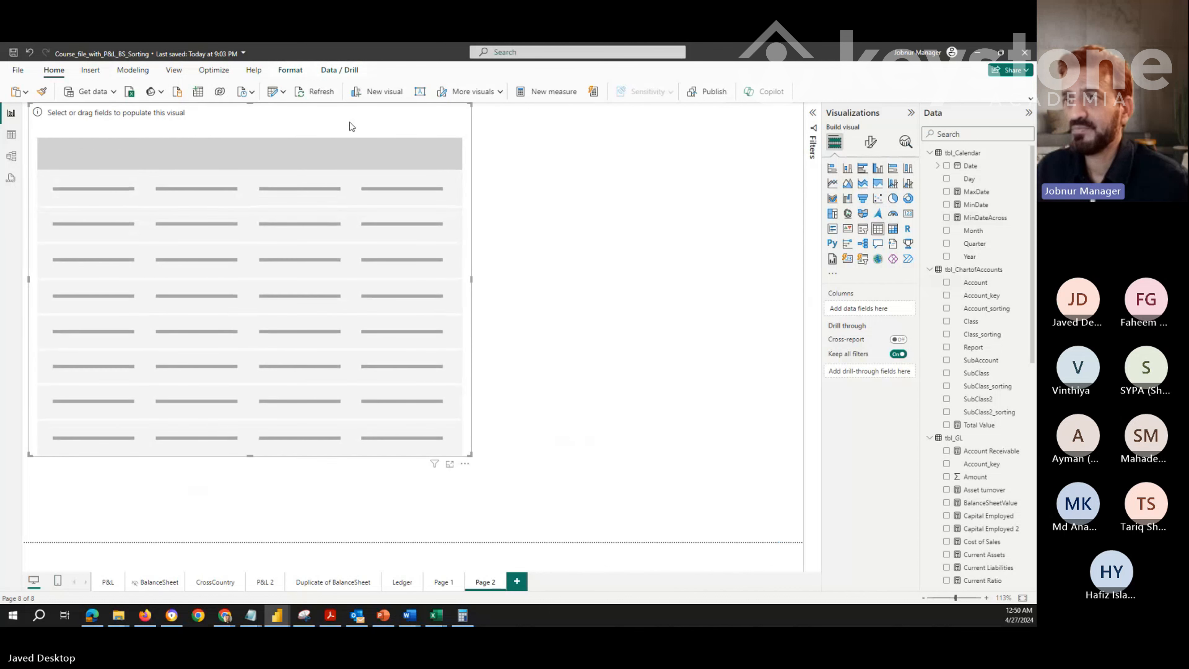
pyautogui.moveTo(353, 126); pyautogui.dragTo(356, 197)
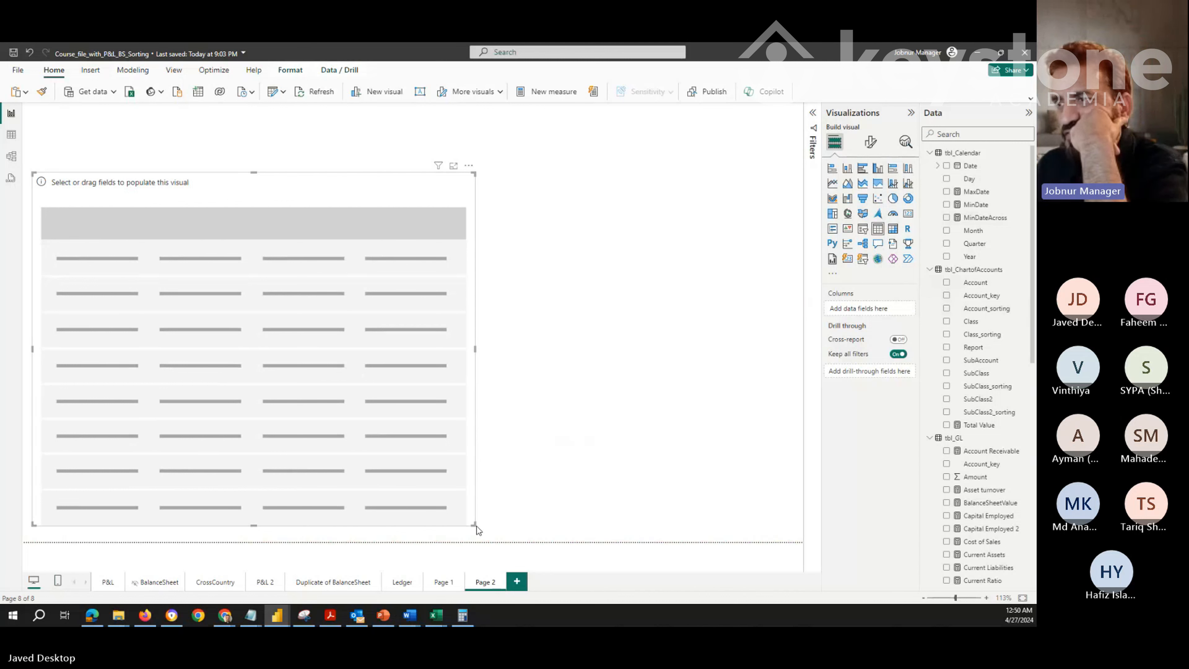
pyautogui.moveTo(474, 525); pyautogui.dragTo(550, 529)
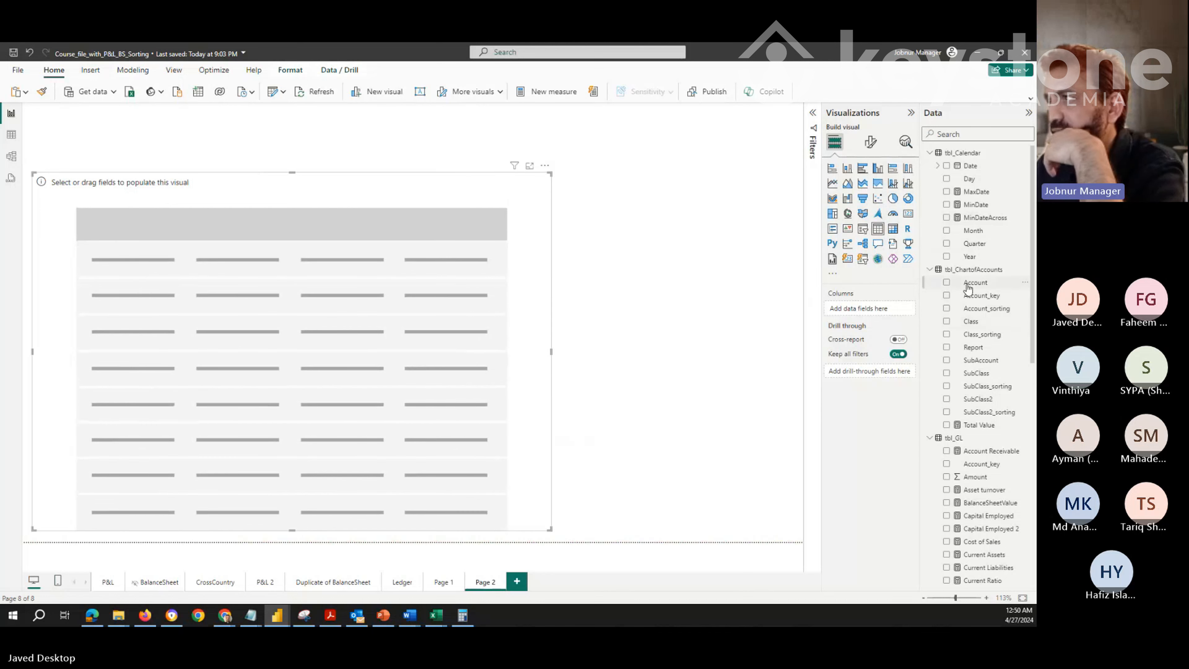
# Add Class, SubClass, SubClass2 and Account from tbl_ChartofAccounts as the table's columns, in that order
pyautogui.moveTo(978, 327); pyautogui.dragTo(876, 307)
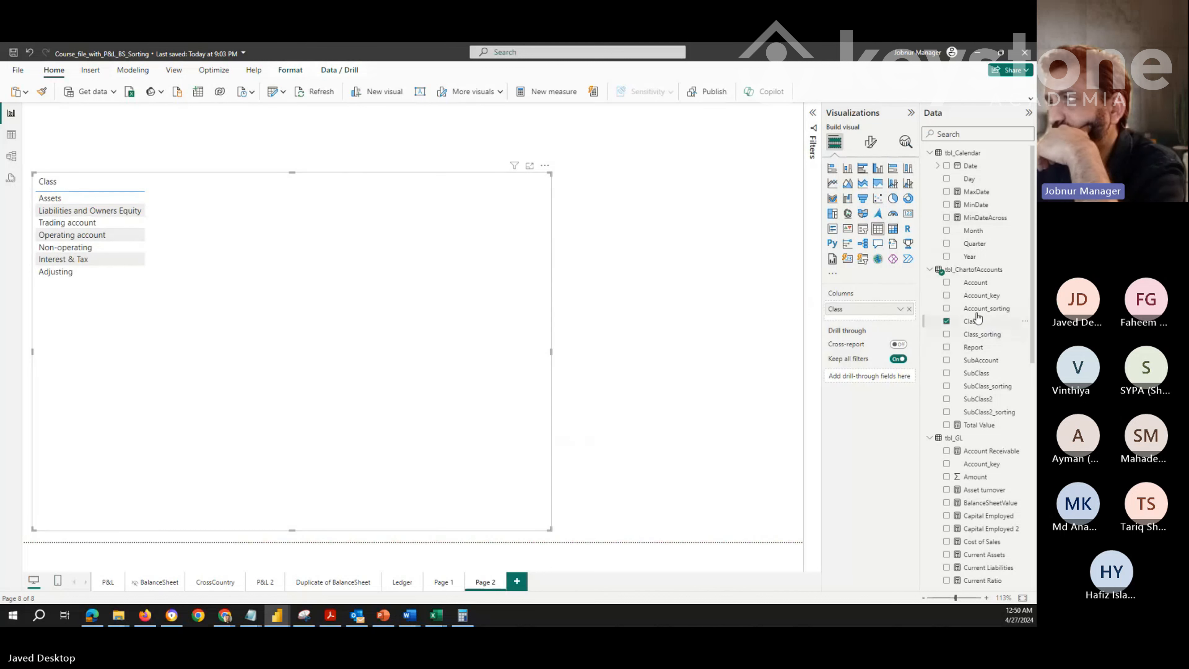
pyautogui.click(971, 373)
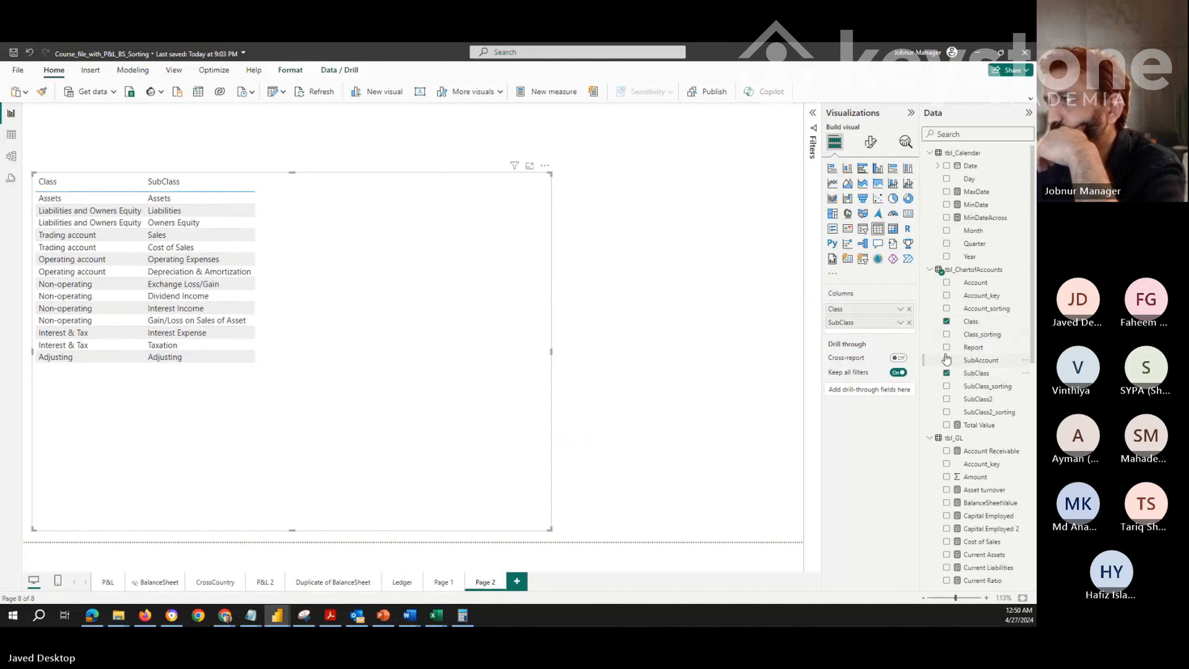
pyautogui.moveTo(991, 403); pyautogui.dragTo(866, 334)
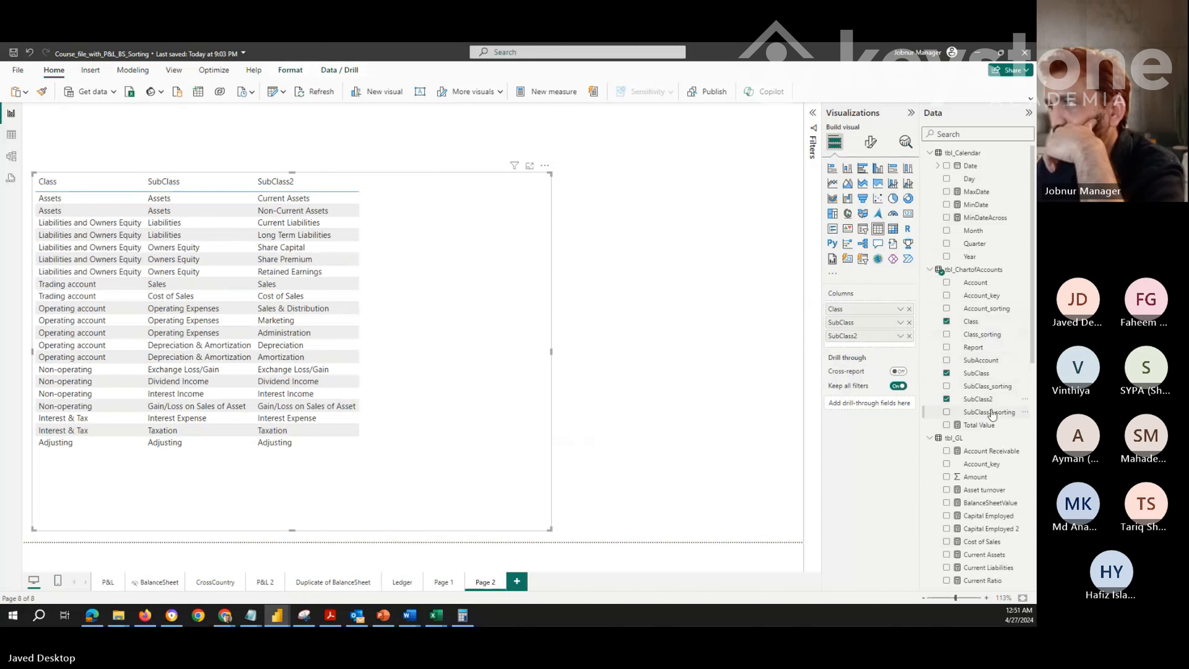
pyautogui.moveTo(975, 282); pyautogui.dragTo(895, 349)
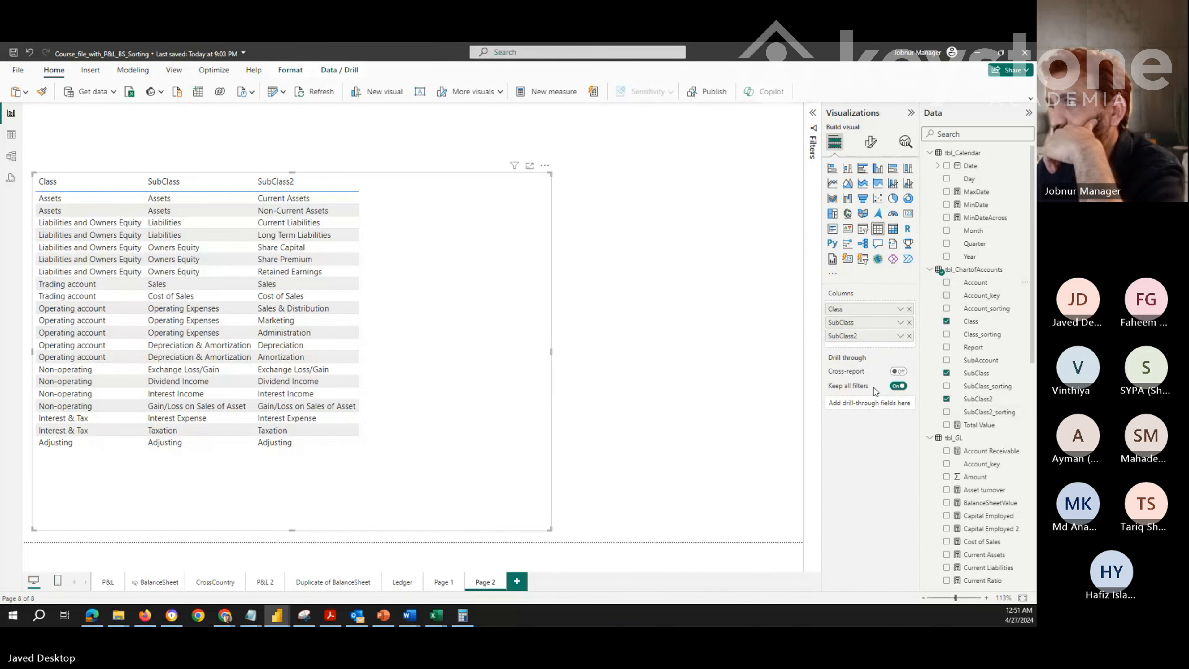
pyautogui.moveTo(975, 284); pyautogui.dragTo(863, 348)
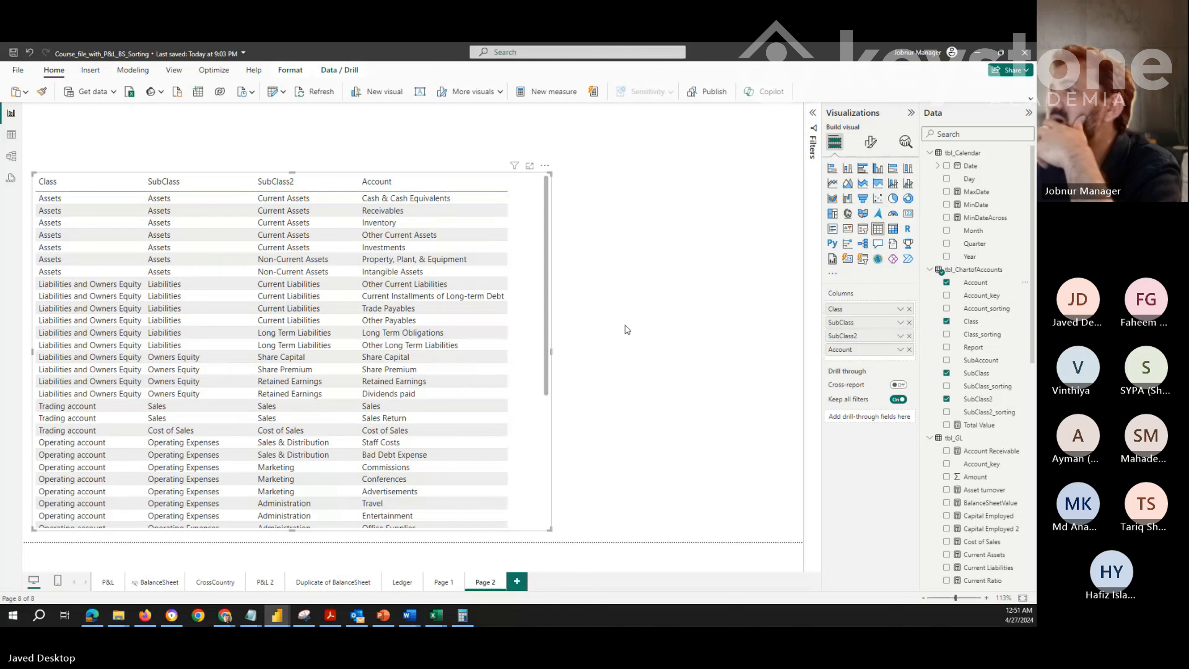
# Add the Total_FTP measure as the table's last column and widen the visual slightly
pyautogui.scroll(-10, 1001, 501)
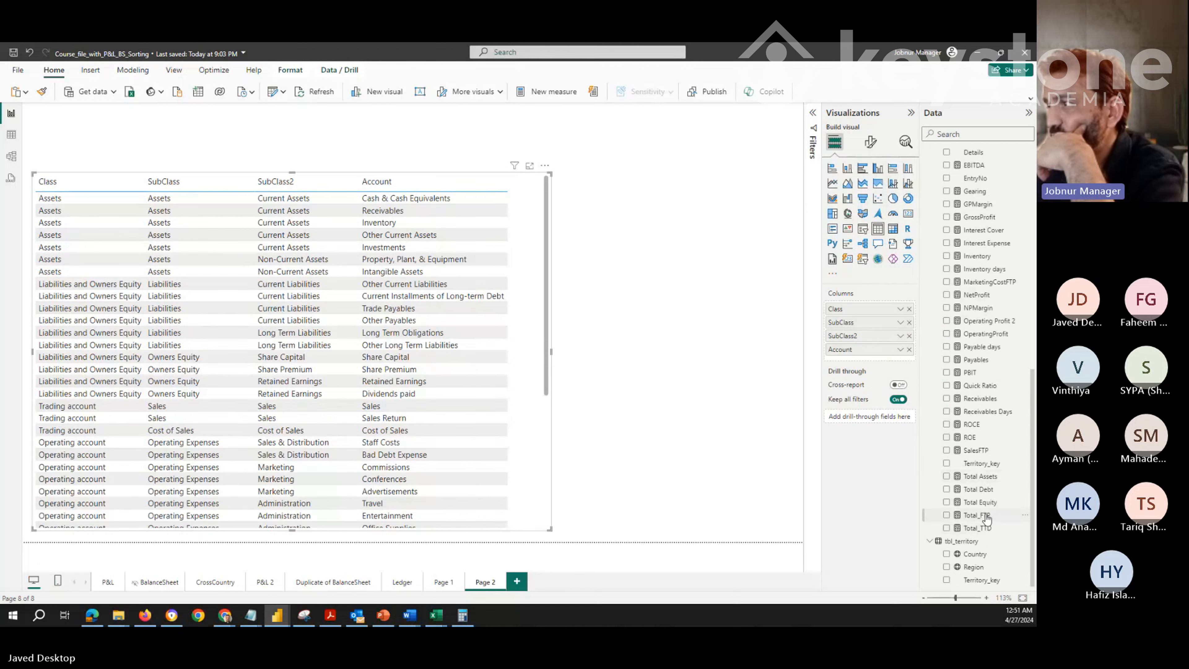
pyautogui.moveTo(987, 517); pyautogui.dragTo(883, 362)
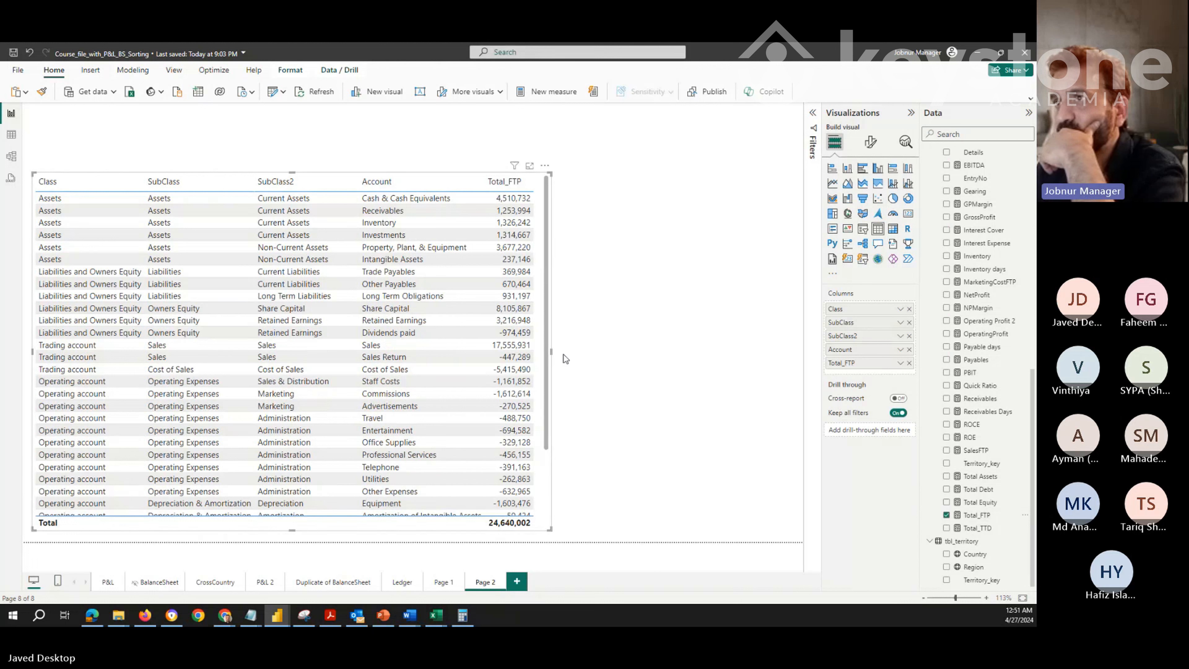
pyautogui.moveTo(551, 352); pyautogui.dragTo(577, 353)
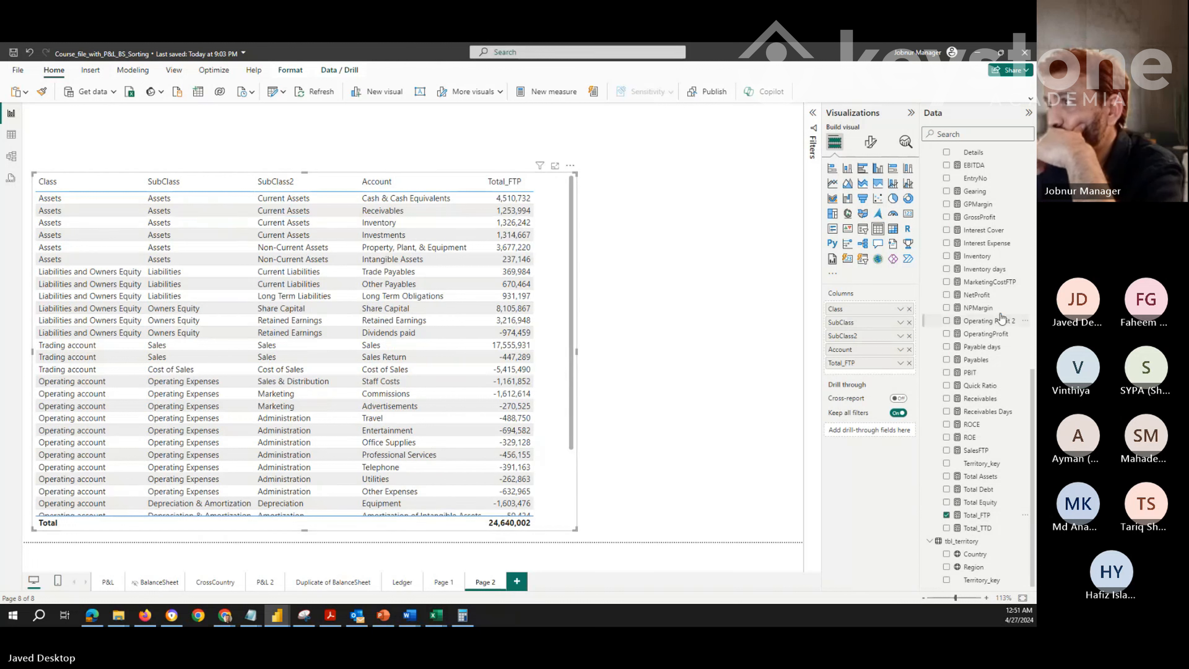
# Add EntryNo from tbl_GL as the table's first column, ahead of Class
pyautogui.scroll(6, 1002, 321)
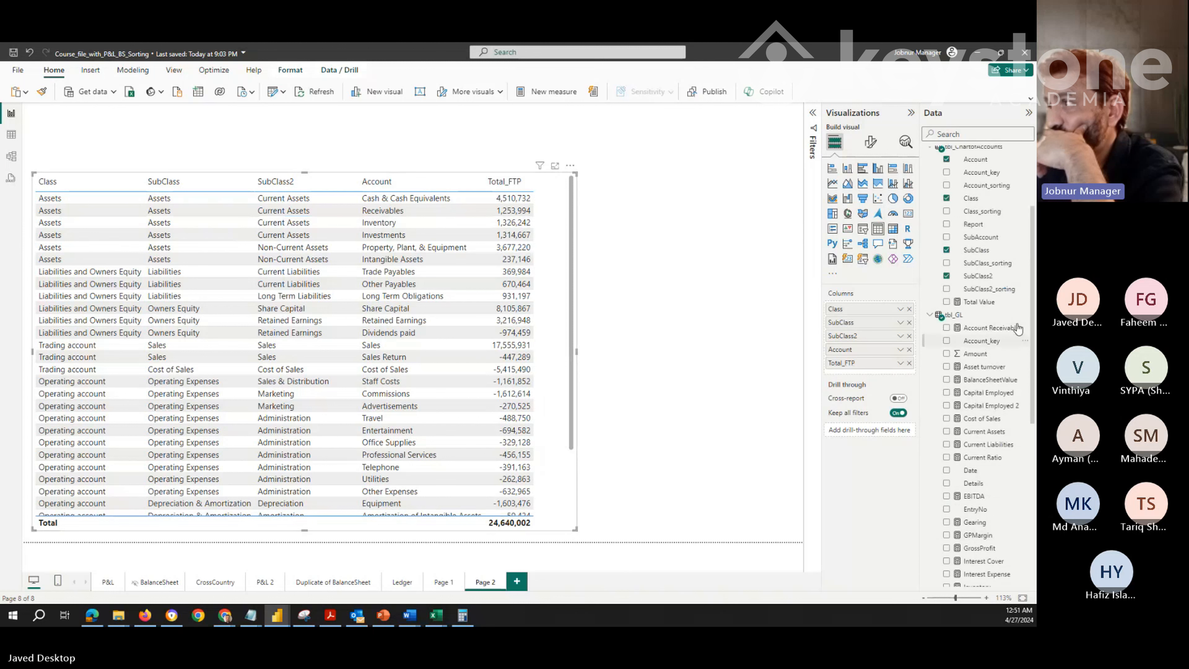
pyautogui.scroll(-6, 1017, 328)
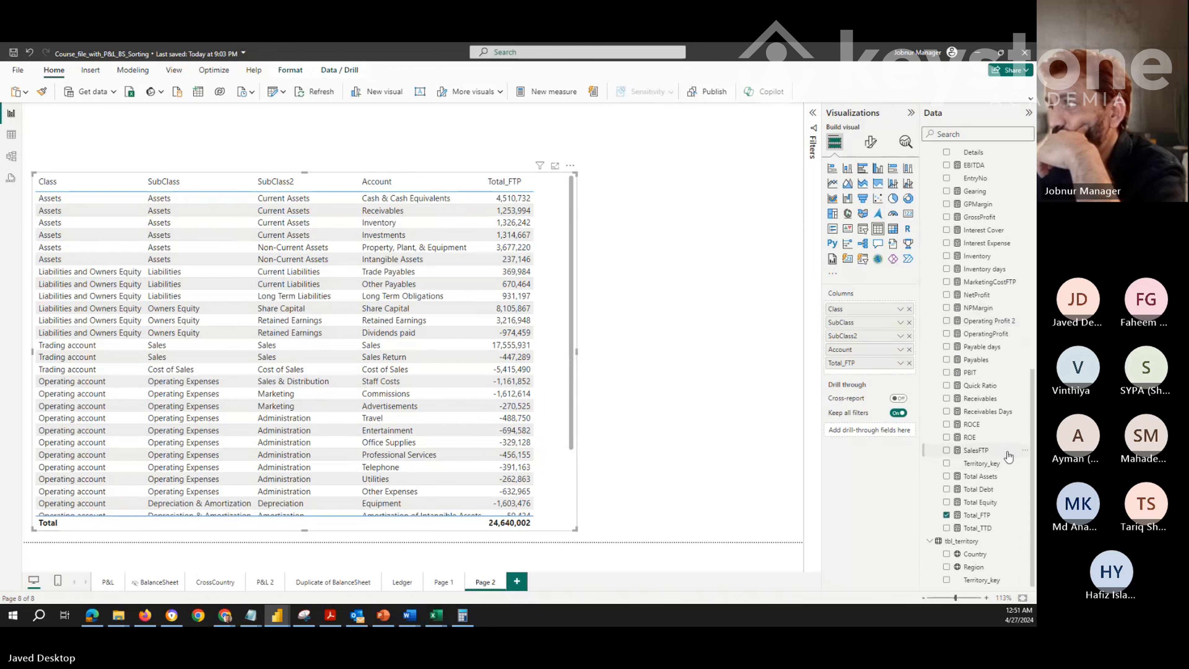
pyautogui.scroll(1, 974, 469)
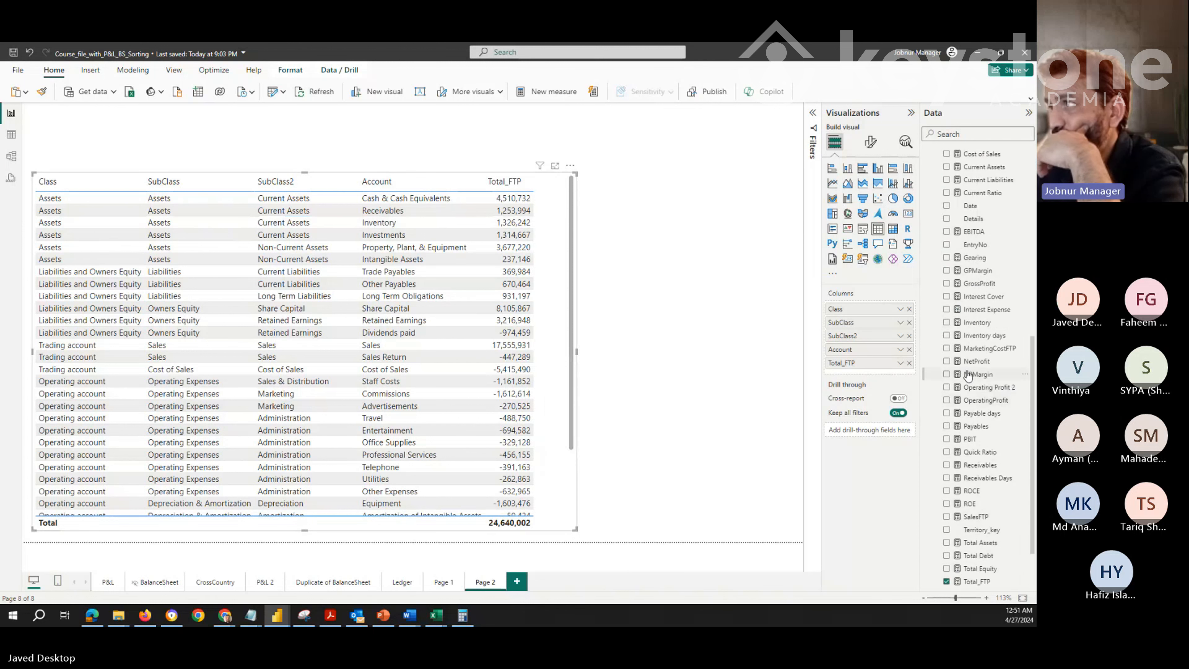
pyautogui.scroll(1, 968, 375)
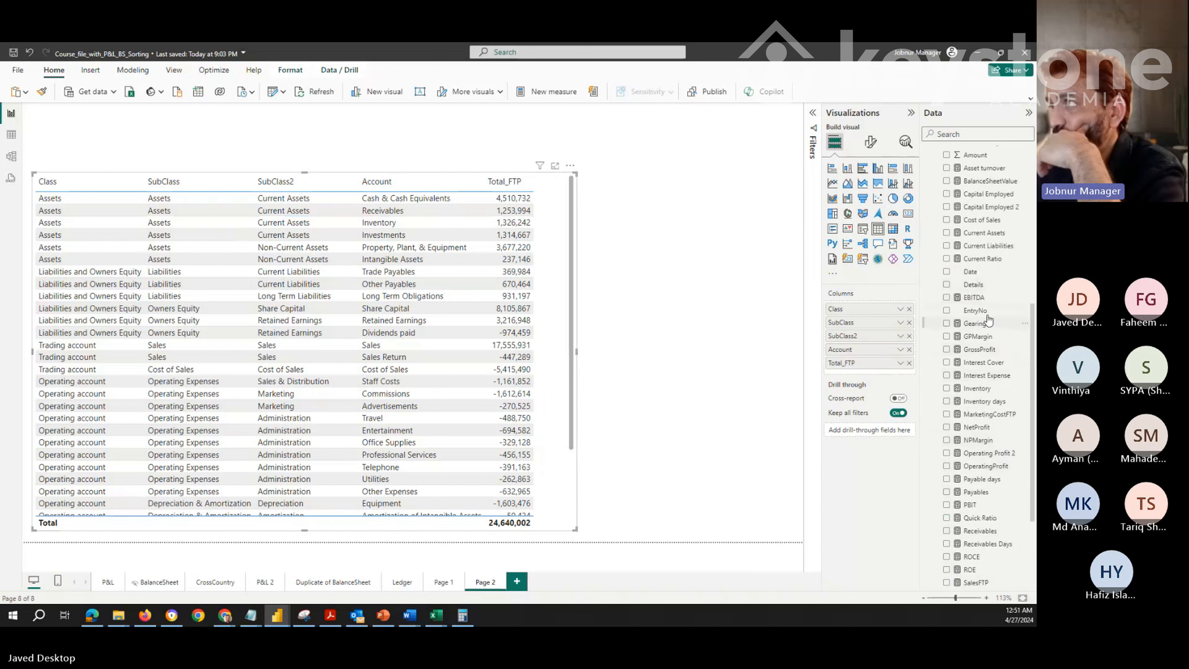
pyautogui.moveTo(983, 306); pyautogui.dragTo(868, 307)
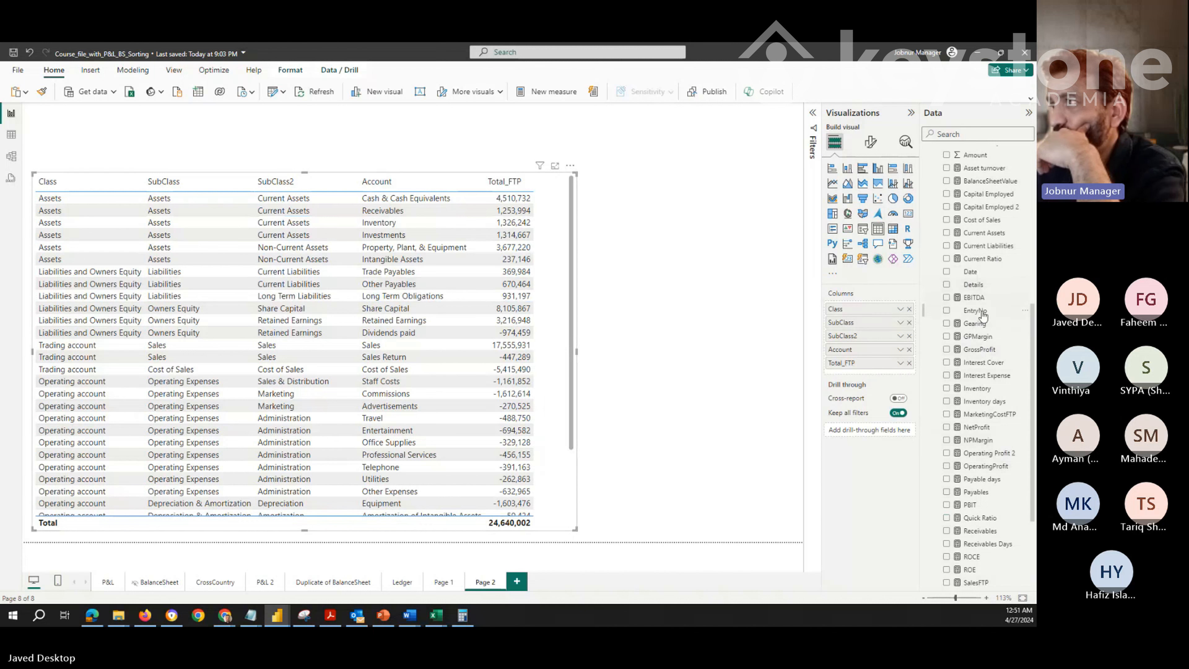
pyautogui.moveTo(978, 310); pyautogui.dragTo(866, 308)
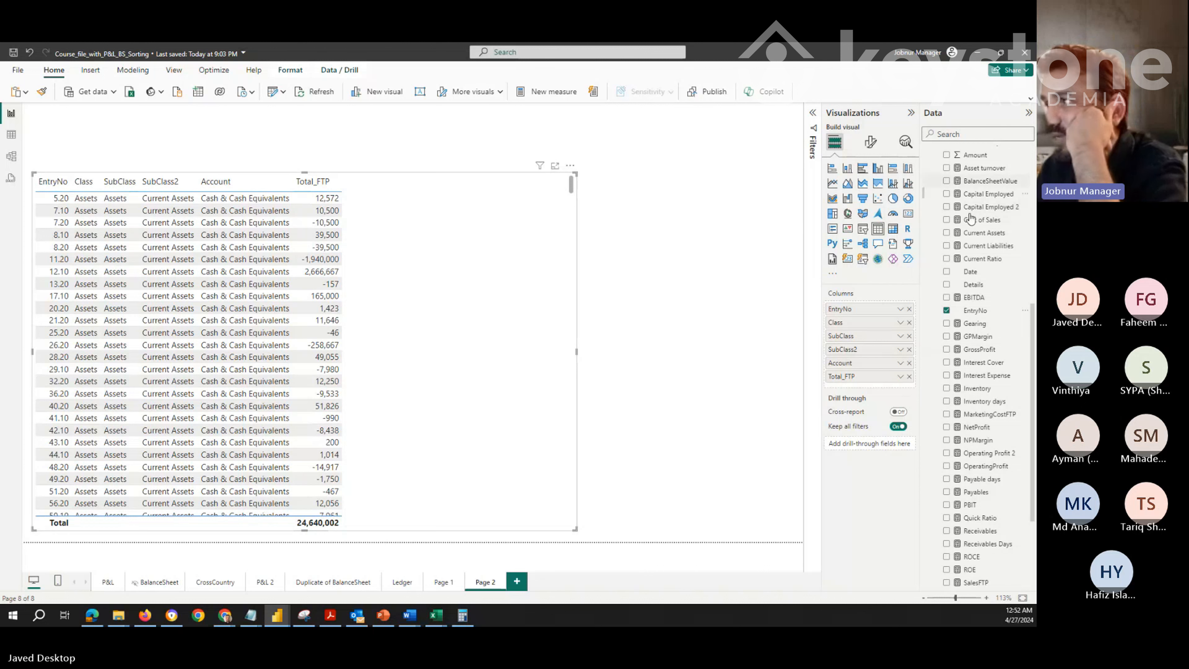
# Add Date from tbl_Calendar as the table's column after EntryNo, shown as a plain date instead of the date hierarchy
pyautogui.scroll(6, 970, 218)
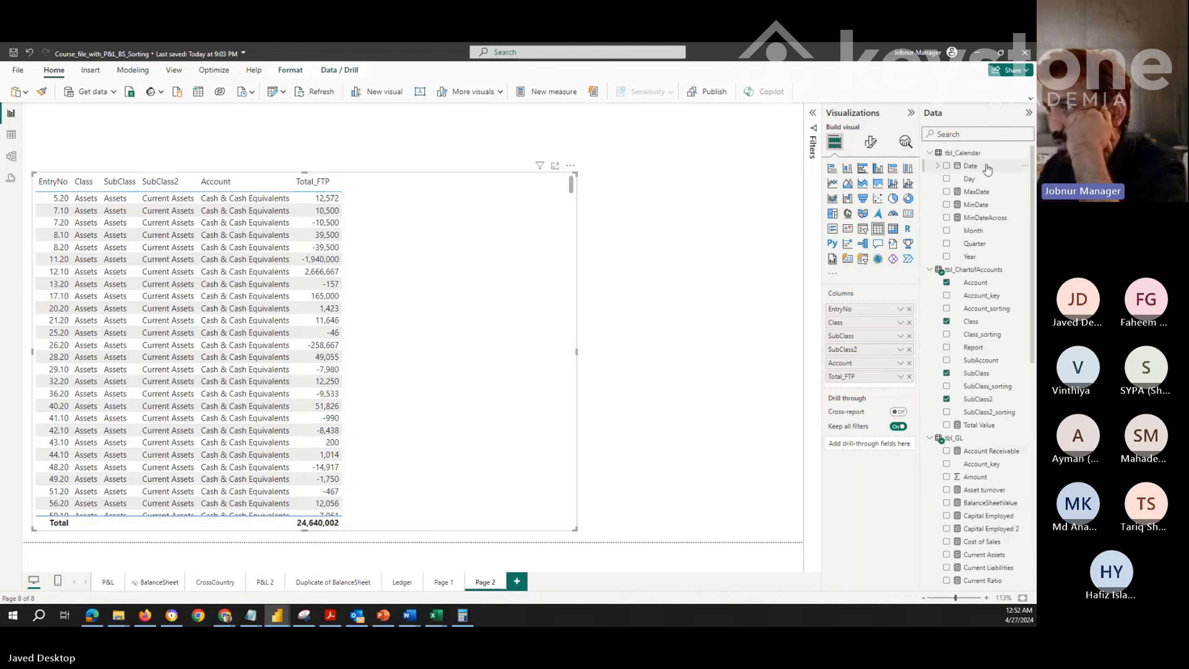
pyautogui.moveTo(985, 166); pyautogui.dragTo(890, 316)
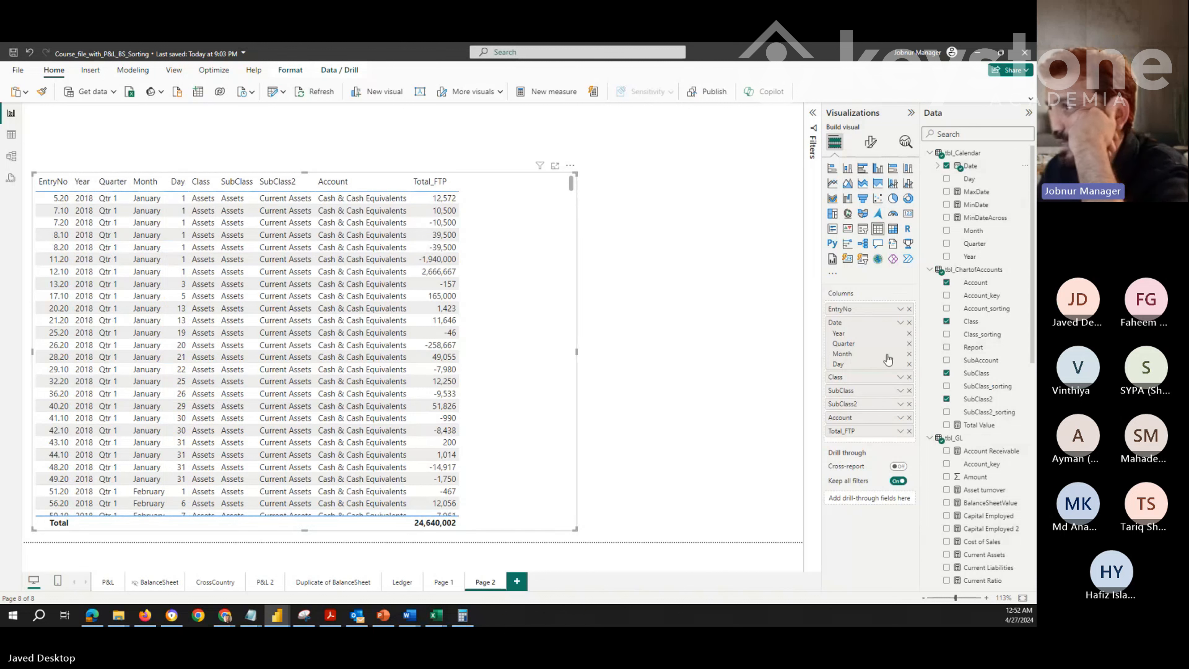
pyautogui.click(900, 323)
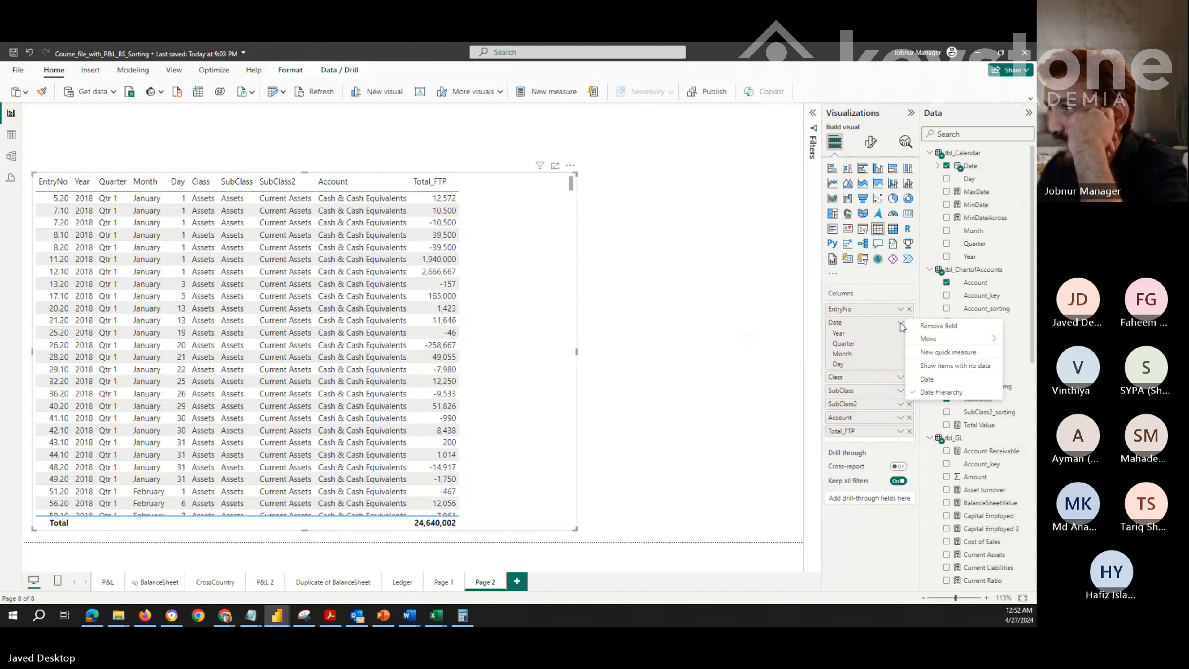
pyautogui.click(928, 380)
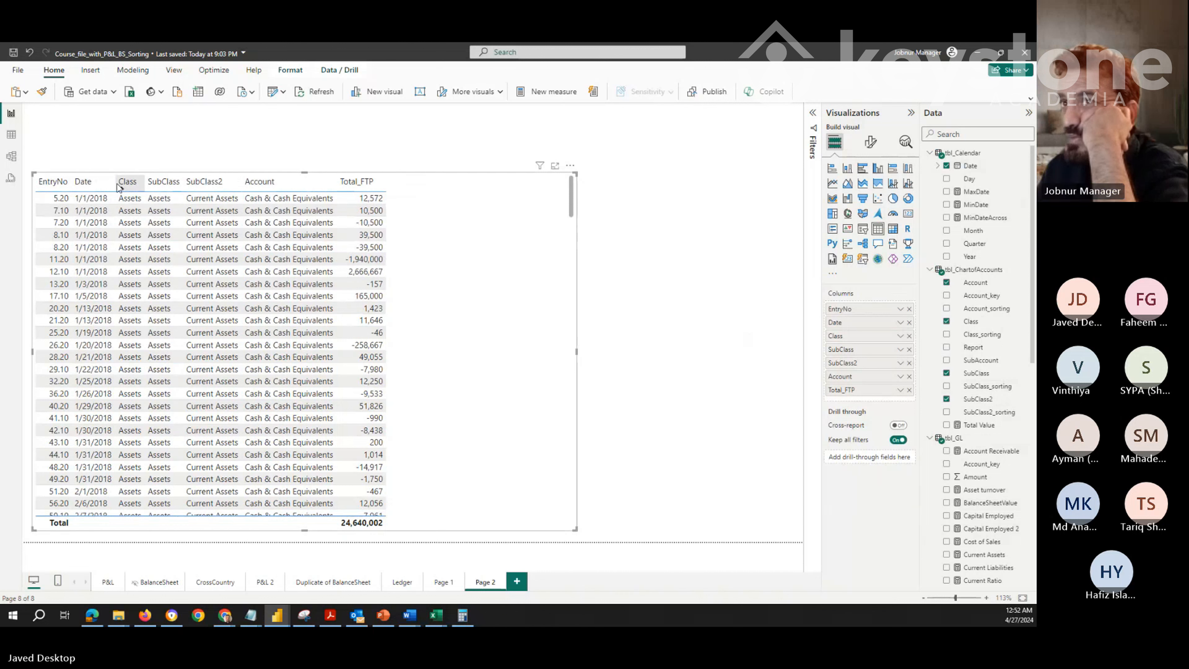
# Widen the table's EntryNo, Date, Class, SubClass2 and Account columns so the columns spread across the visual
pyautogui.moveTo(116, 187); pyautogui.dragTo(137, 190)
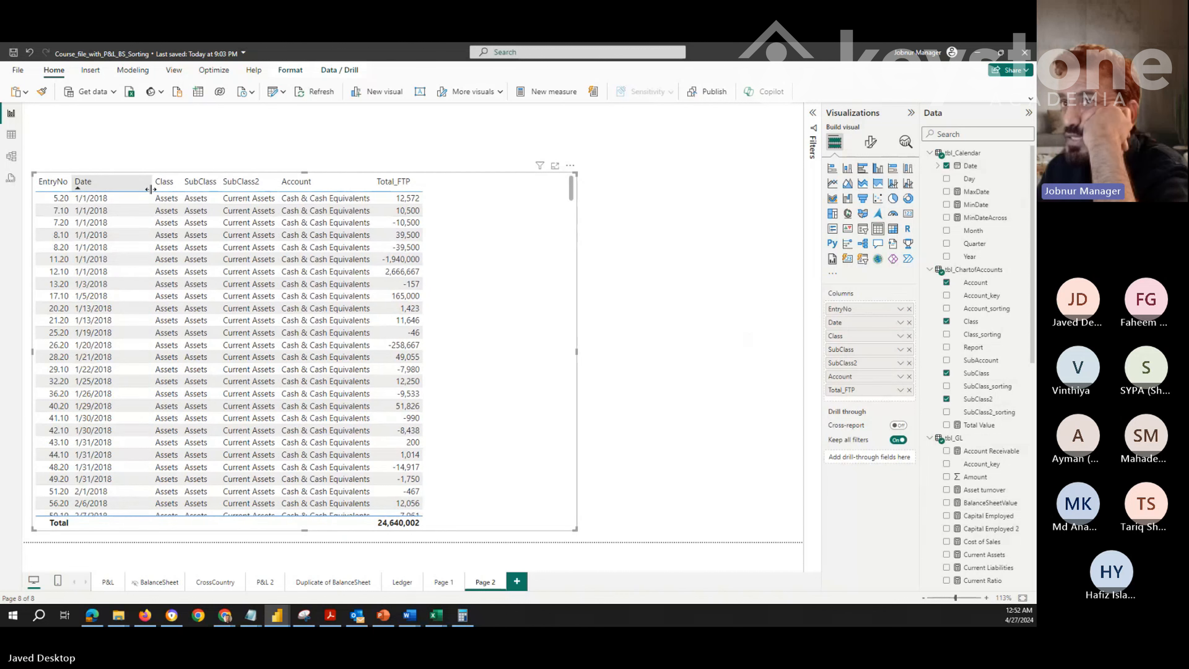
pyautogui.click(69, 184)
pyautogui.moveTo(69, 185); pyautogui.dragTo(92, 185)
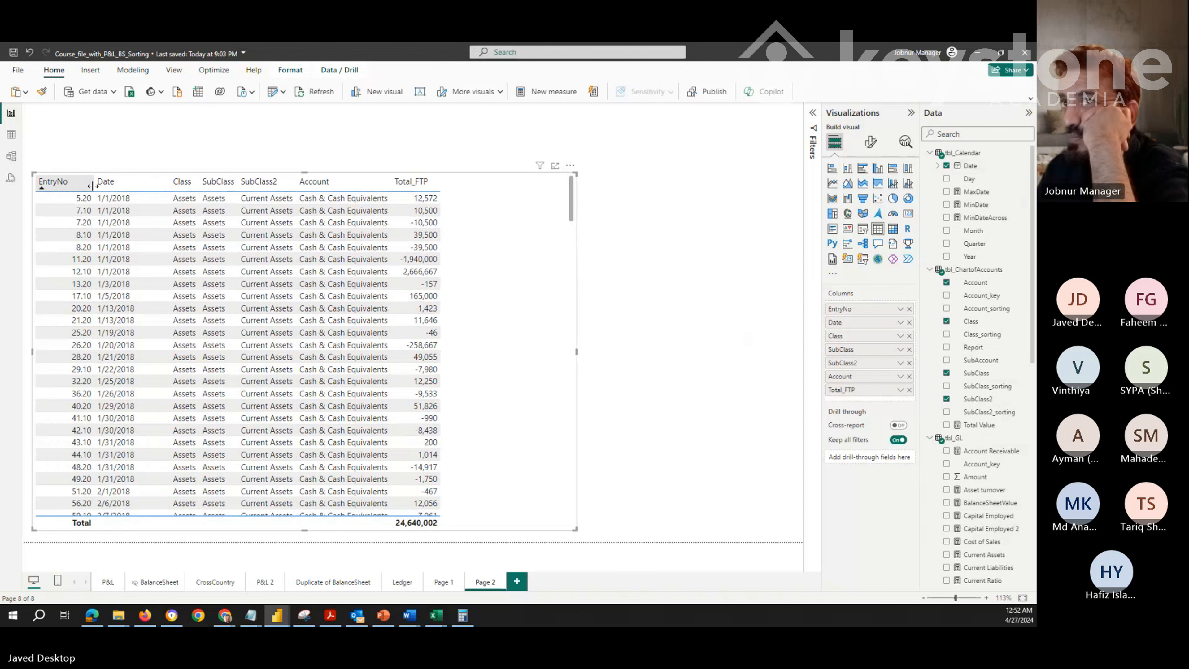
pyautogui.click(183, 183)
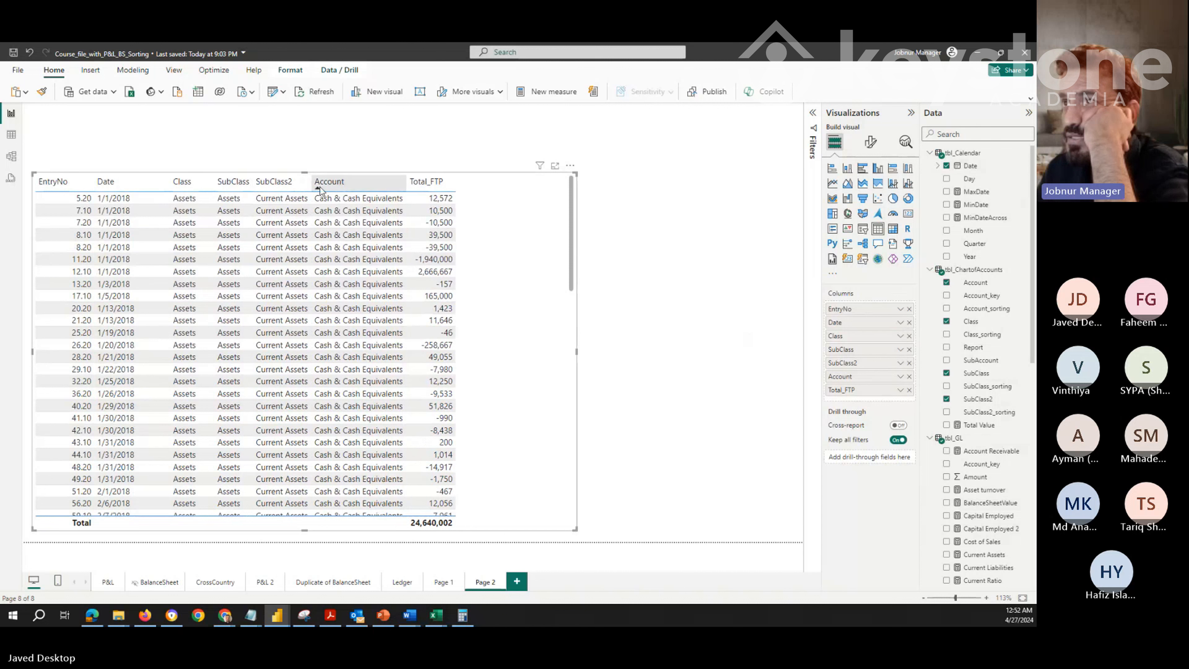
pyautogui.click(274, 183)
pyautogui.moveTo(310, 183); pyautogui.dragTo(335, 187)
pyautogui.moveTo(429, 189); pyautogui.dragTo(476, 189)
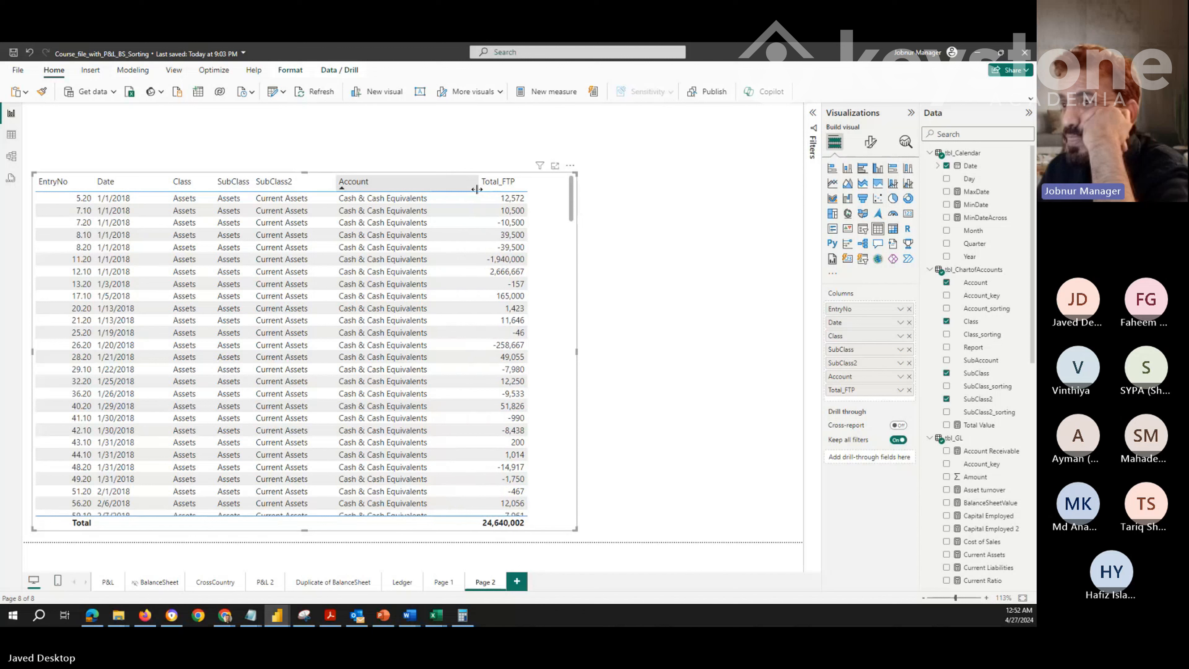
pyautogui.click(723, 328)
# Browse down through the ledger table's entries and turn off its totals row
pyautogui.scroll(-20, 190, 311)
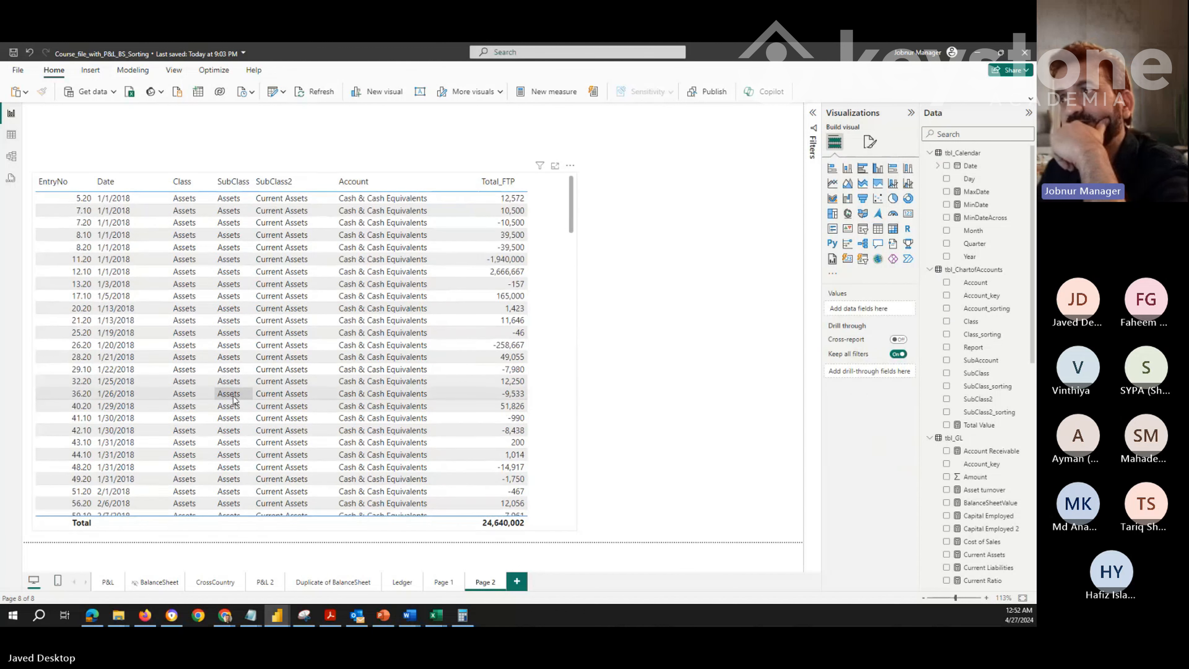
pyautogui.scroll(-15, 233, 403)
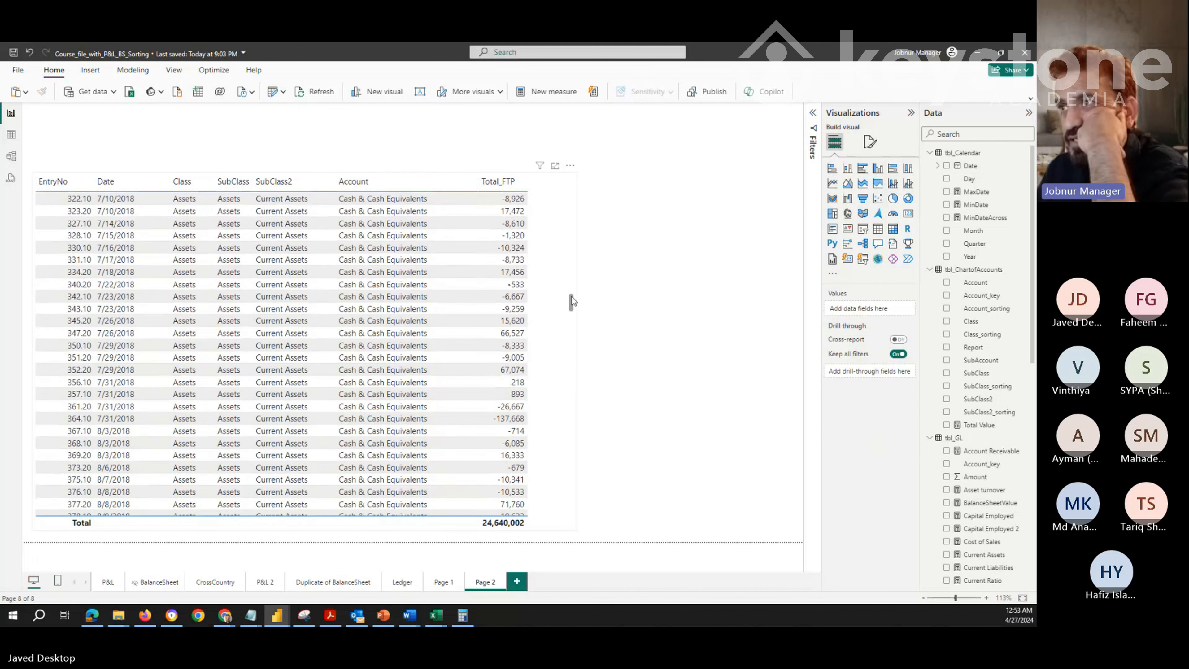
pyautogui.moveTo(572, 301); pyautogui.dragTo(567, 526)
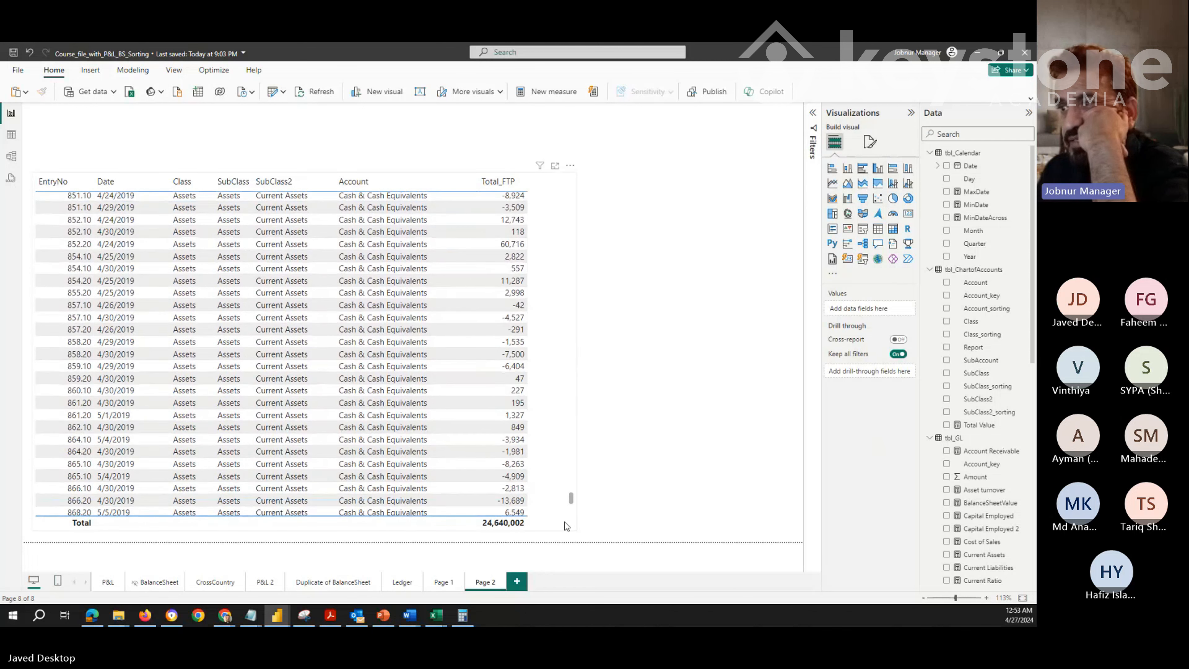
pyautogui.click(487, 527)
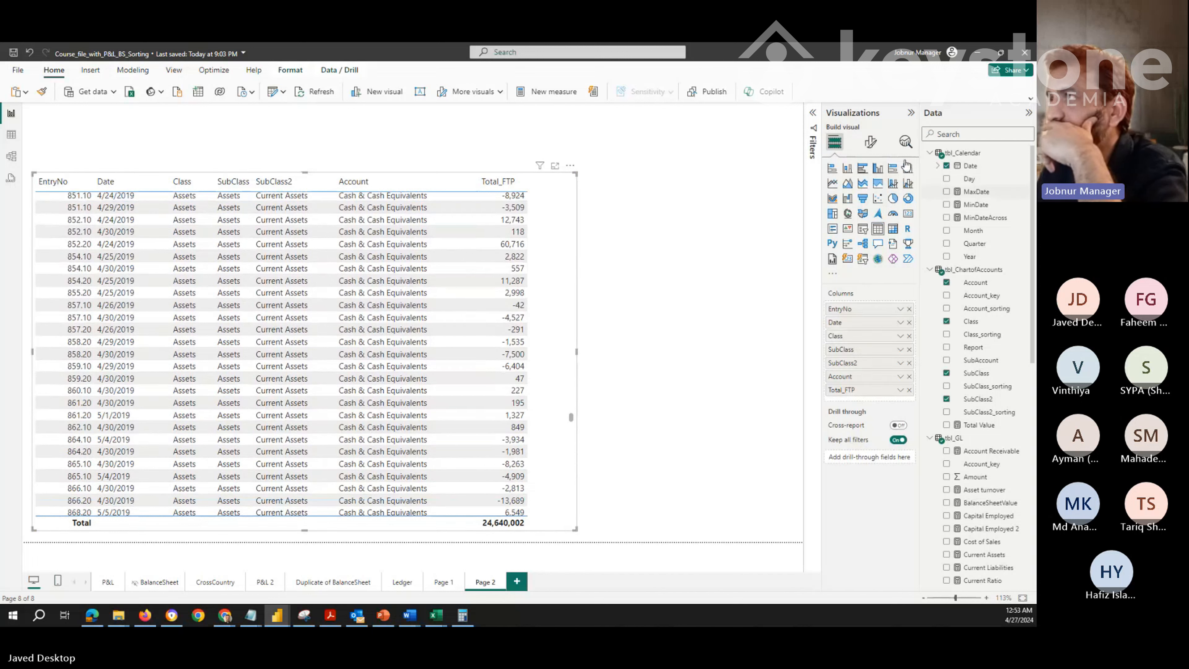
pyautogui.click(870, 141)
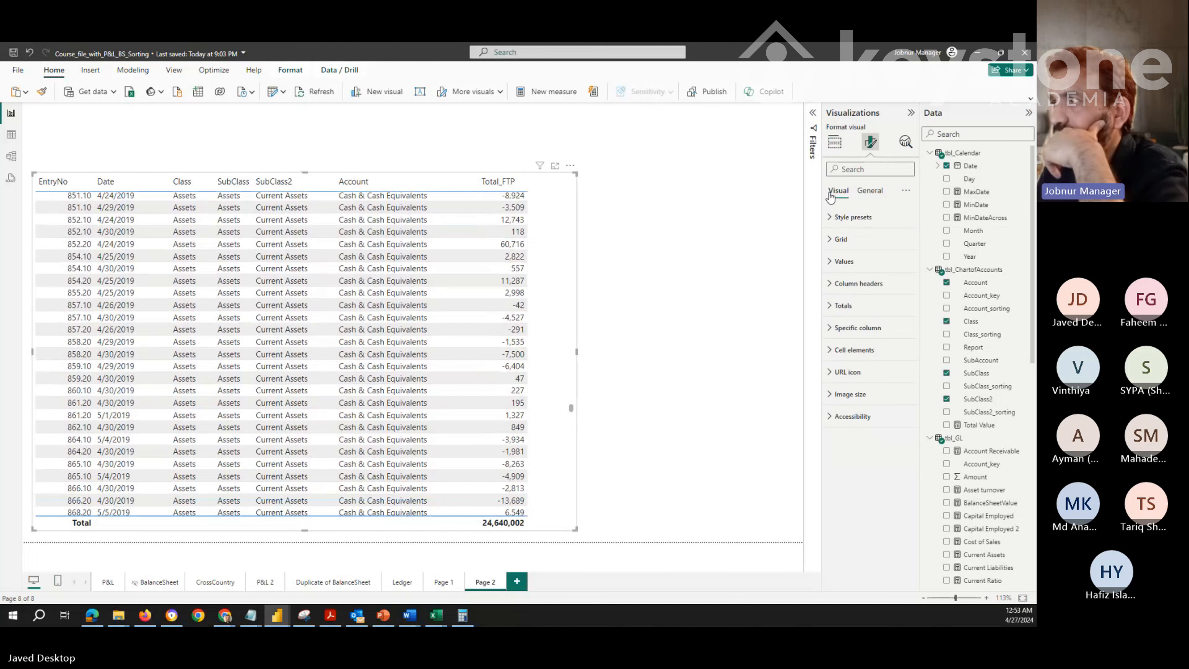
pyautogui.click(840, 305)
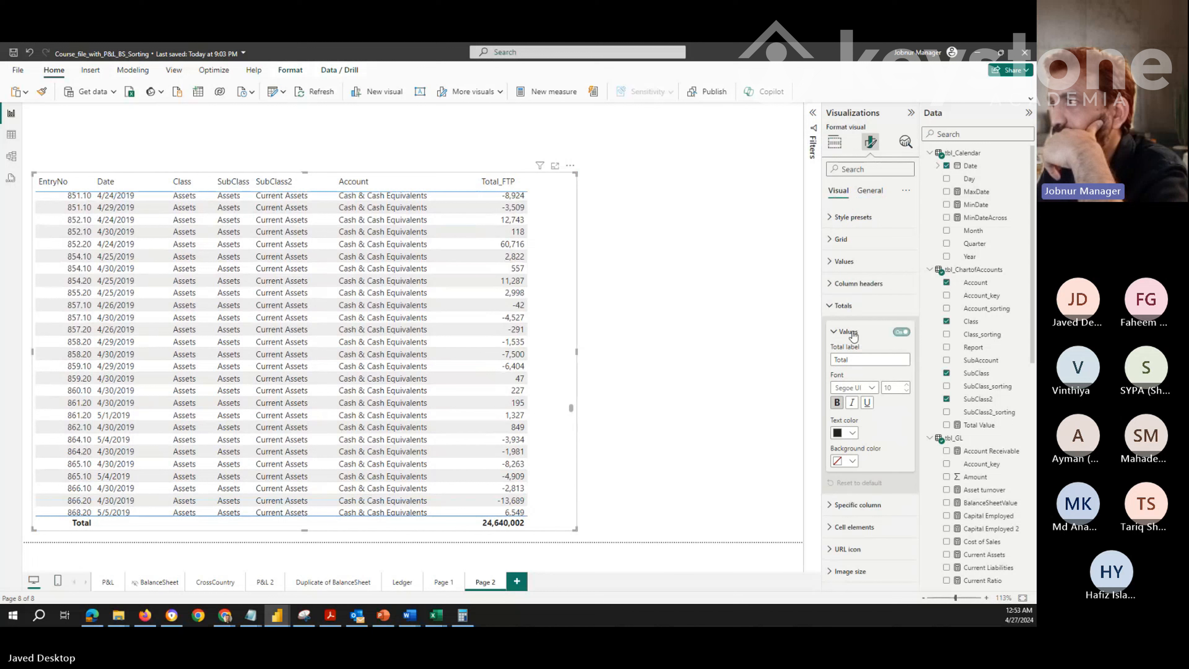
pyautogui.click(901, 333)
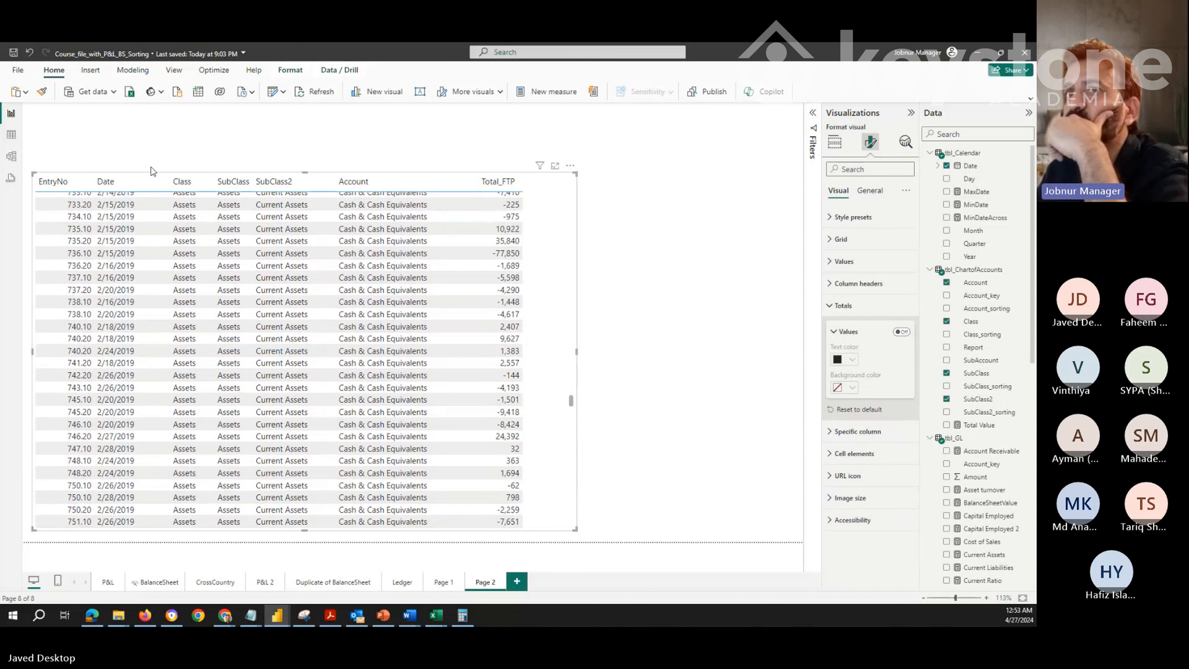
pyautogui.click(577, 431)
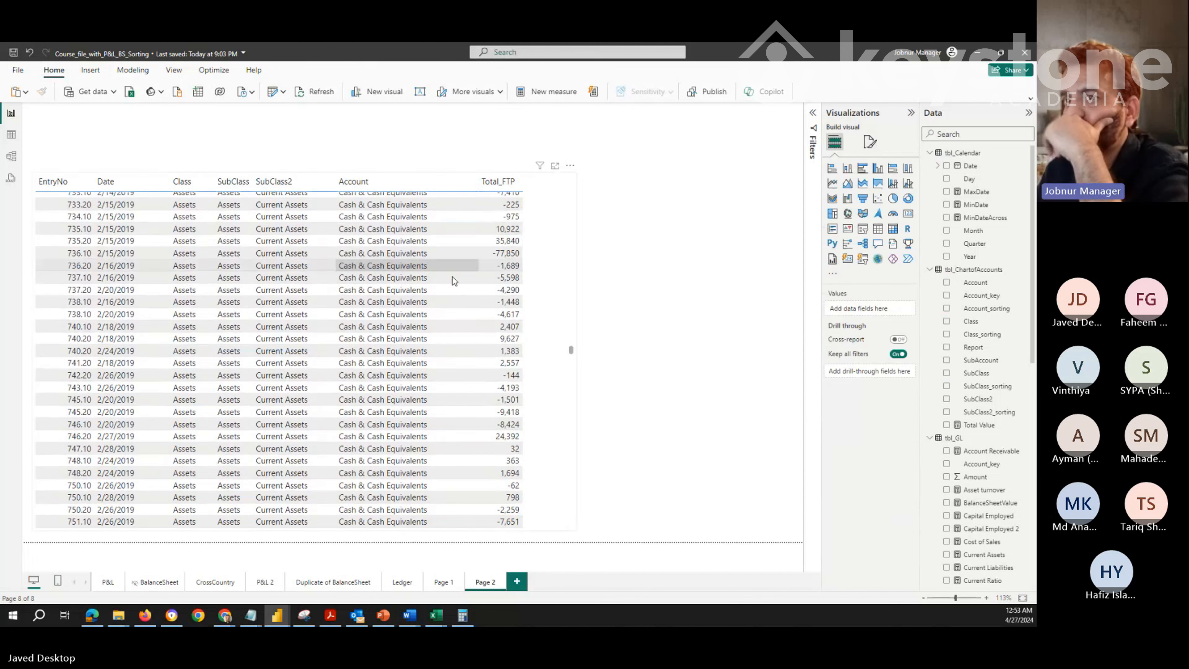
# Return to the table's first entries and remove the empty slicer beside it
pyautogui.moveTo(571, 350); pyautogui.dragTo(571, 179)
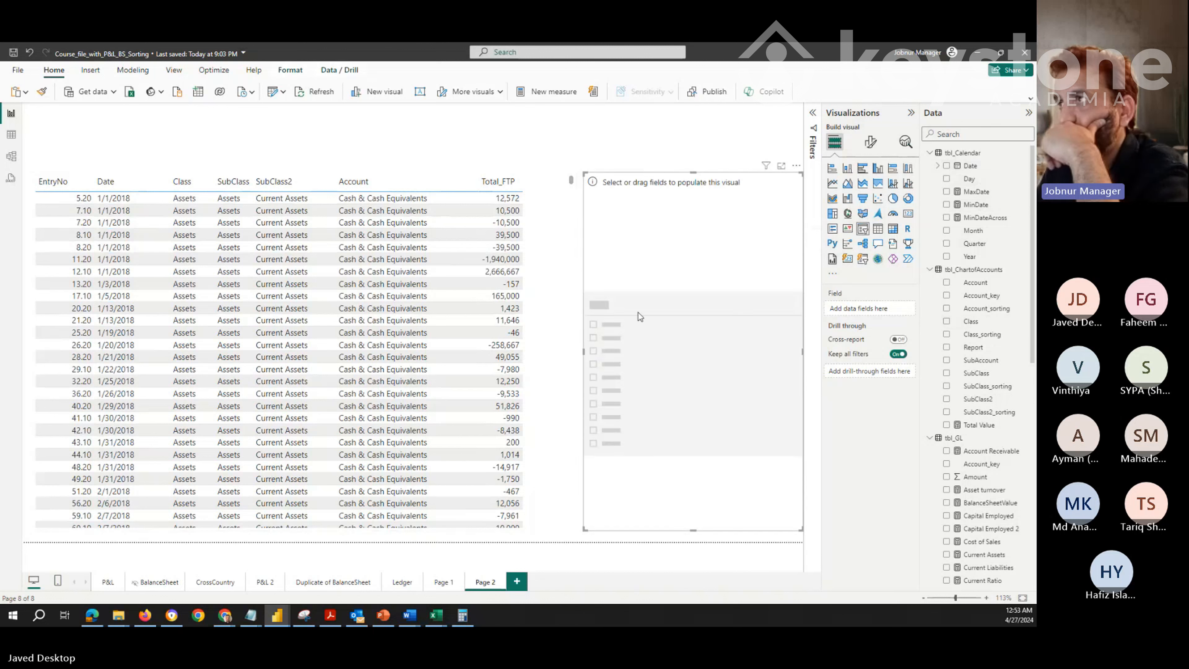
pyautogui.click(796, 165)
pyautogui.click(821, 179)
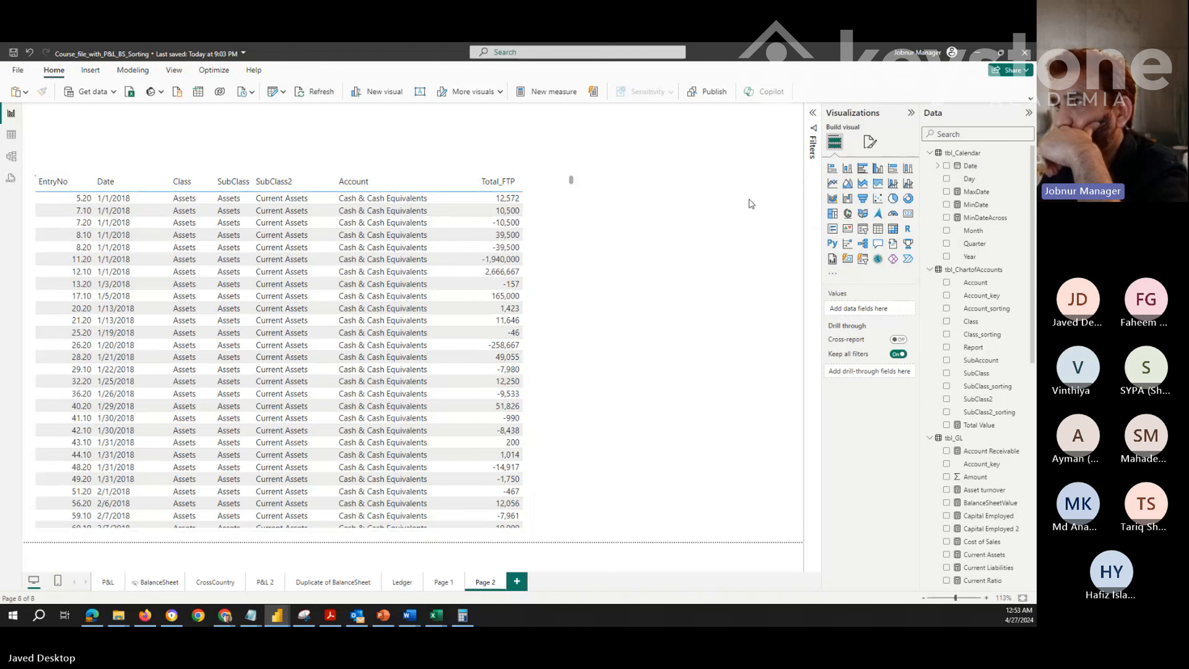
# Copy the Country slicer from the Duplicate of BalanceSheet page to Page 2, keeping both copies in sync
pyautogui.click(342, 582)
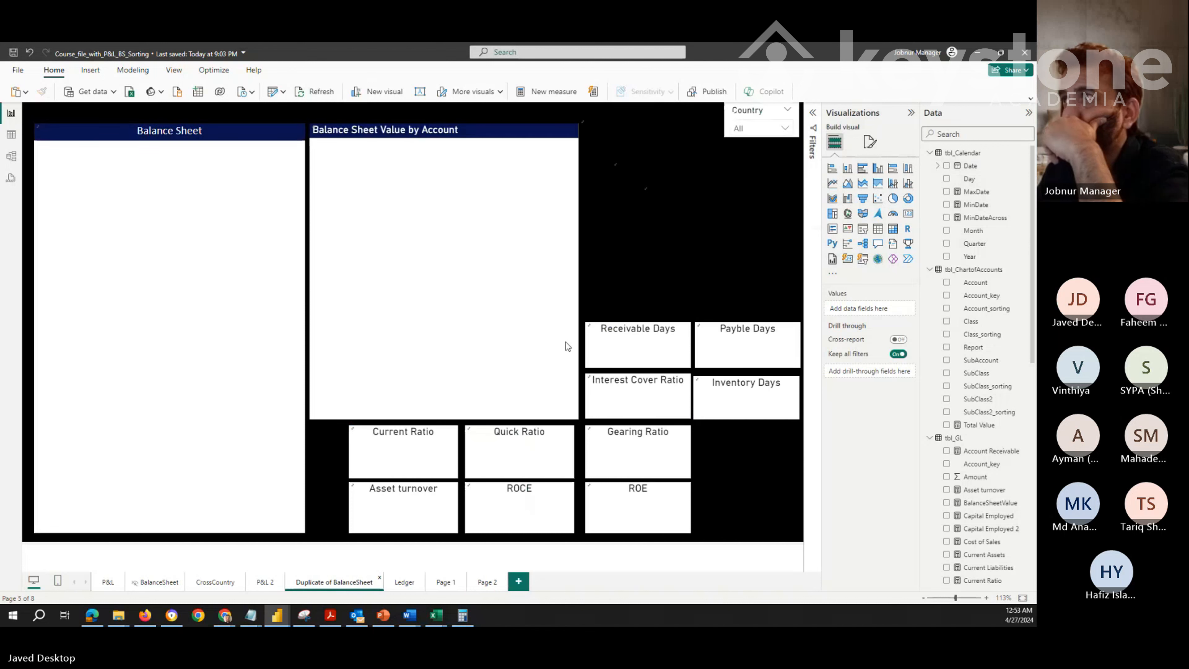
pyautogui.rightClick(763, 115)
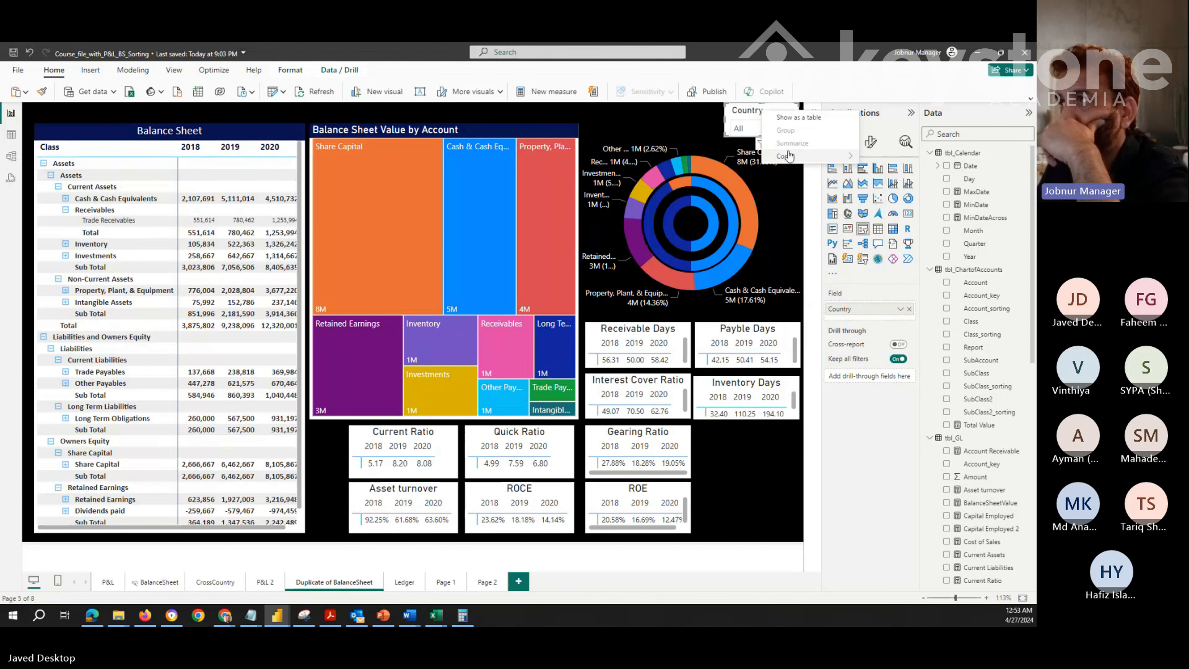
pyautogui.moveTo(824, 156)
pyautogui.click(881, 158)
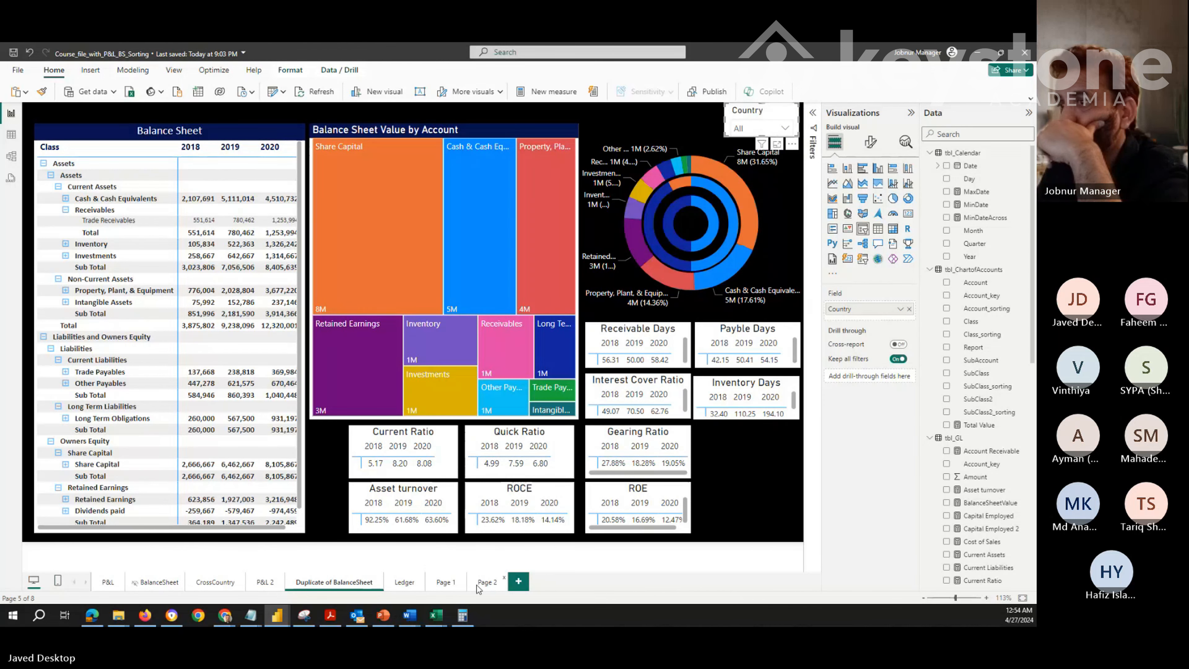
pyautogui.click(486, 582)
pyautogui.hotkey('ctrl', 'v')
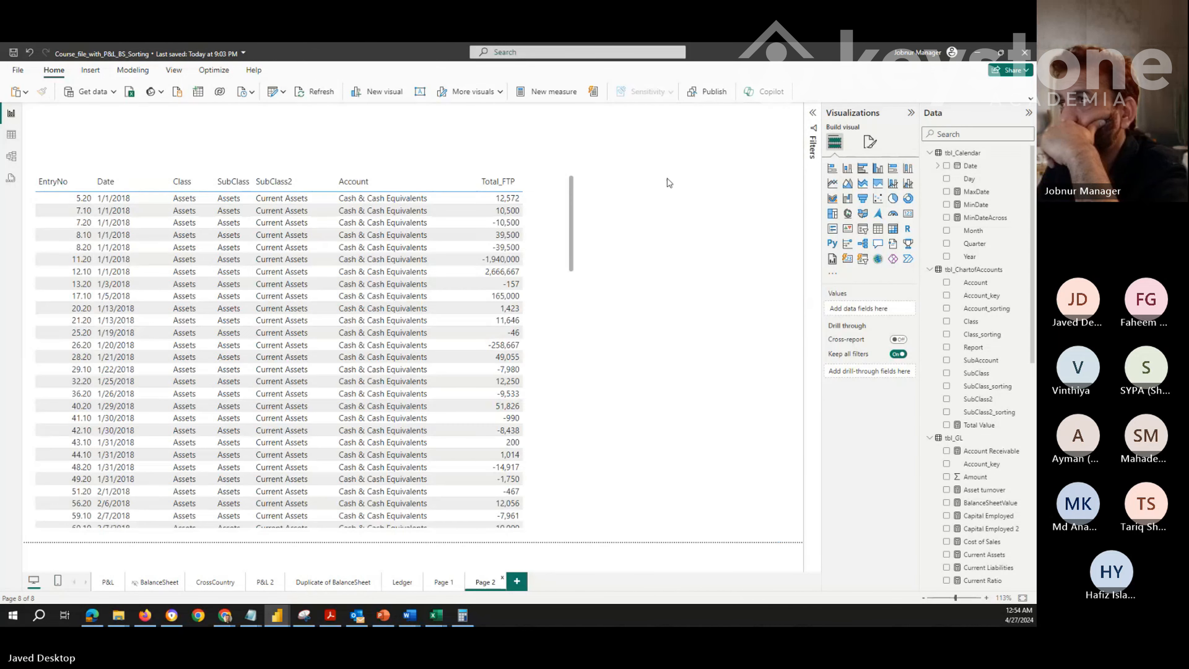
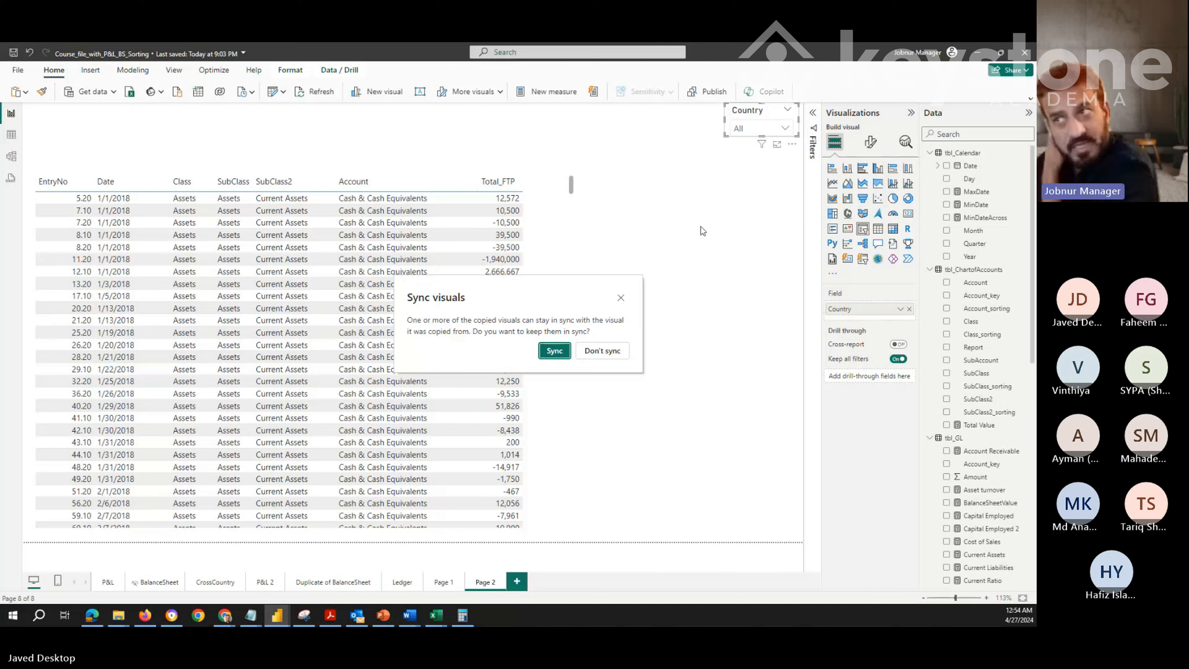
pyautogui.click(554, 350)
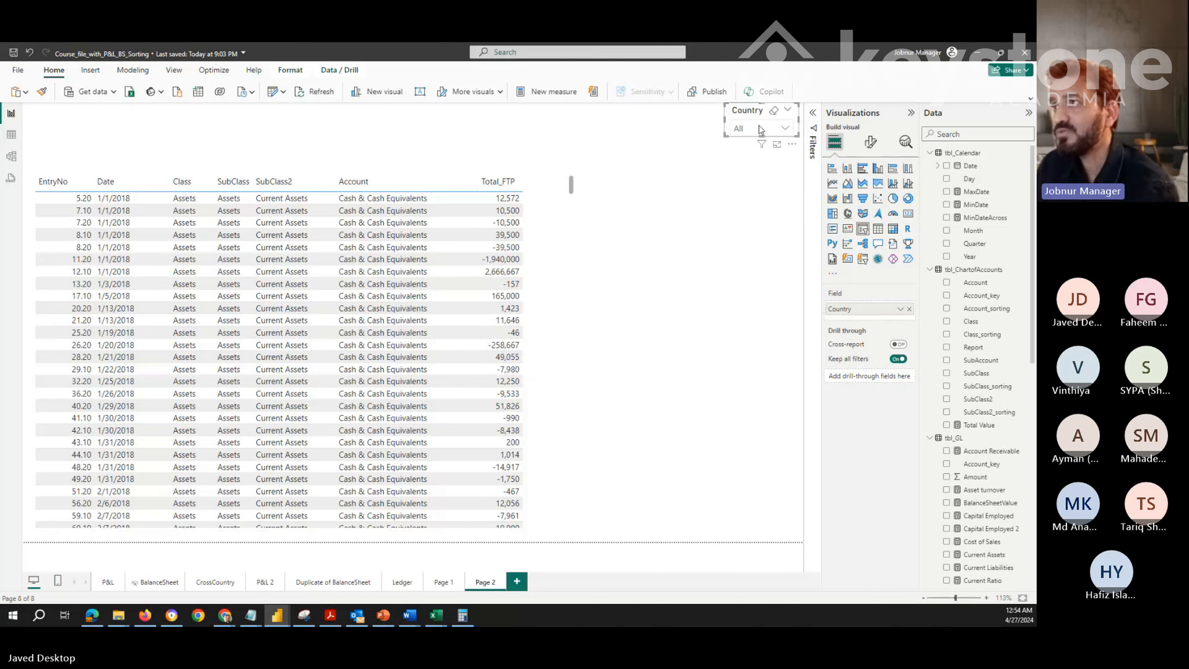
# Filter the Duplicate of BalanceSheet page to New Zealand and check the synced Country slicer on Page 2
pyautogui.click(316, 583)
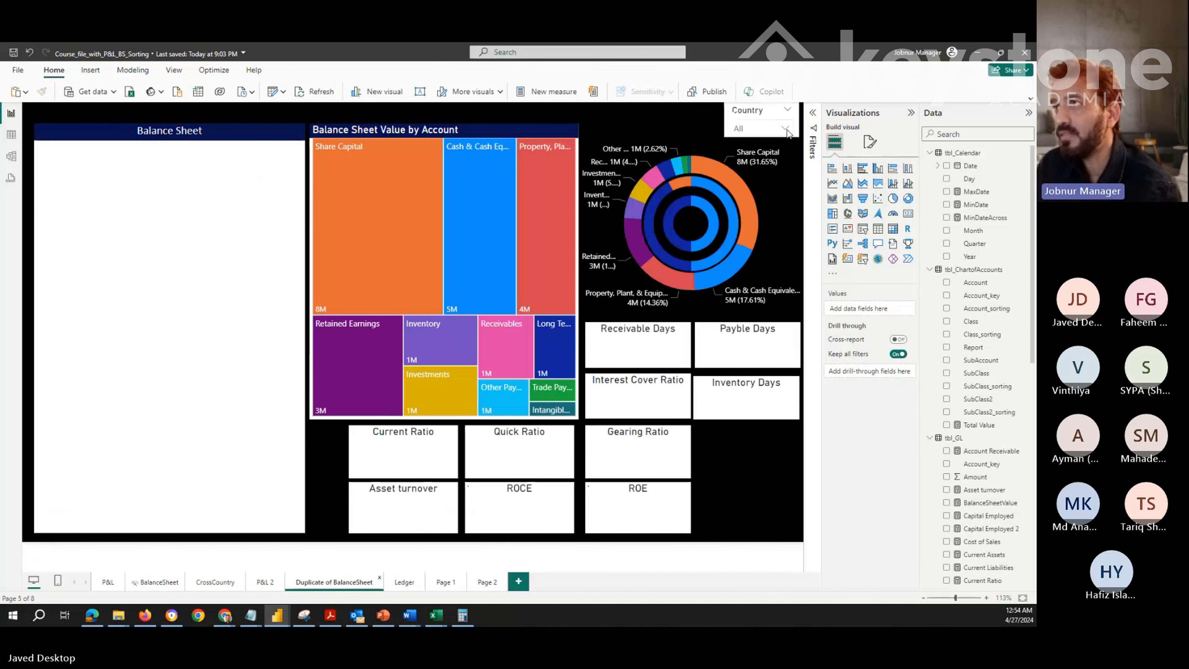
pyautogui.click(788, 129)
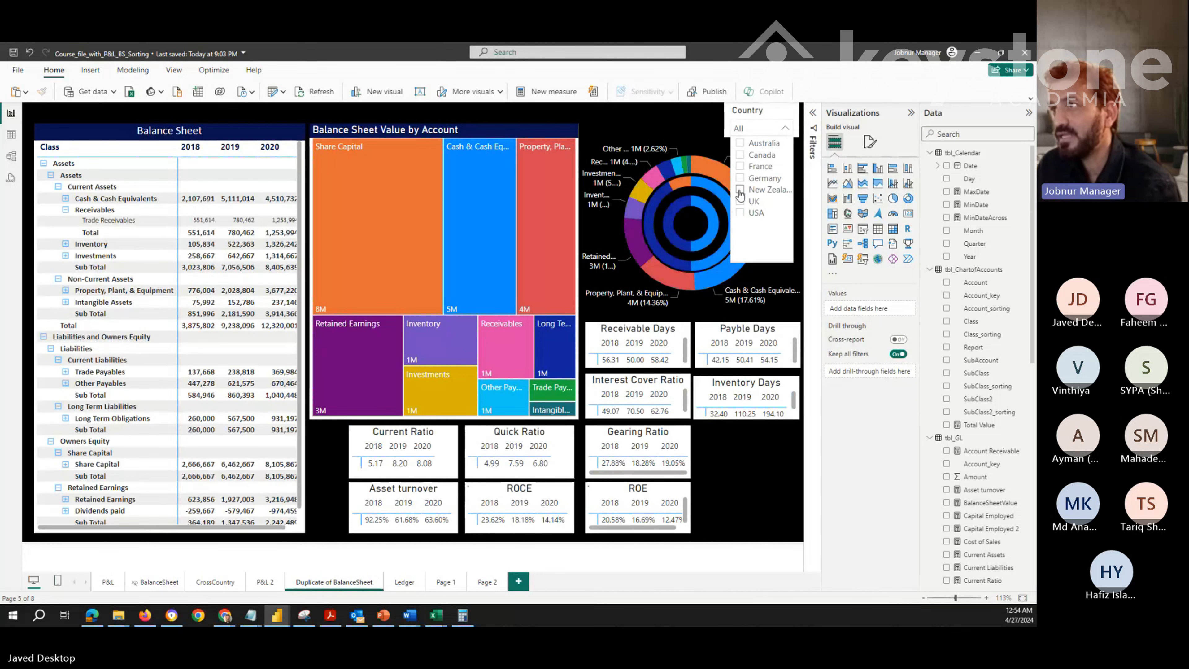
pyautogui.click(740, 190)
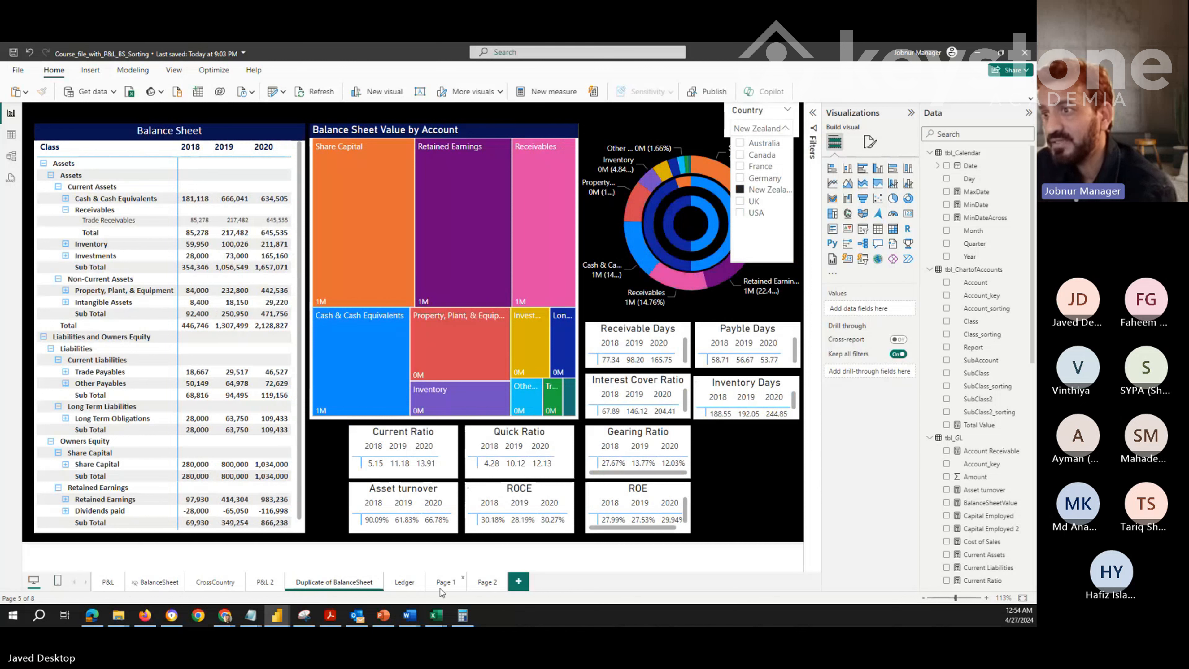
pyautogui.click(476, 589)
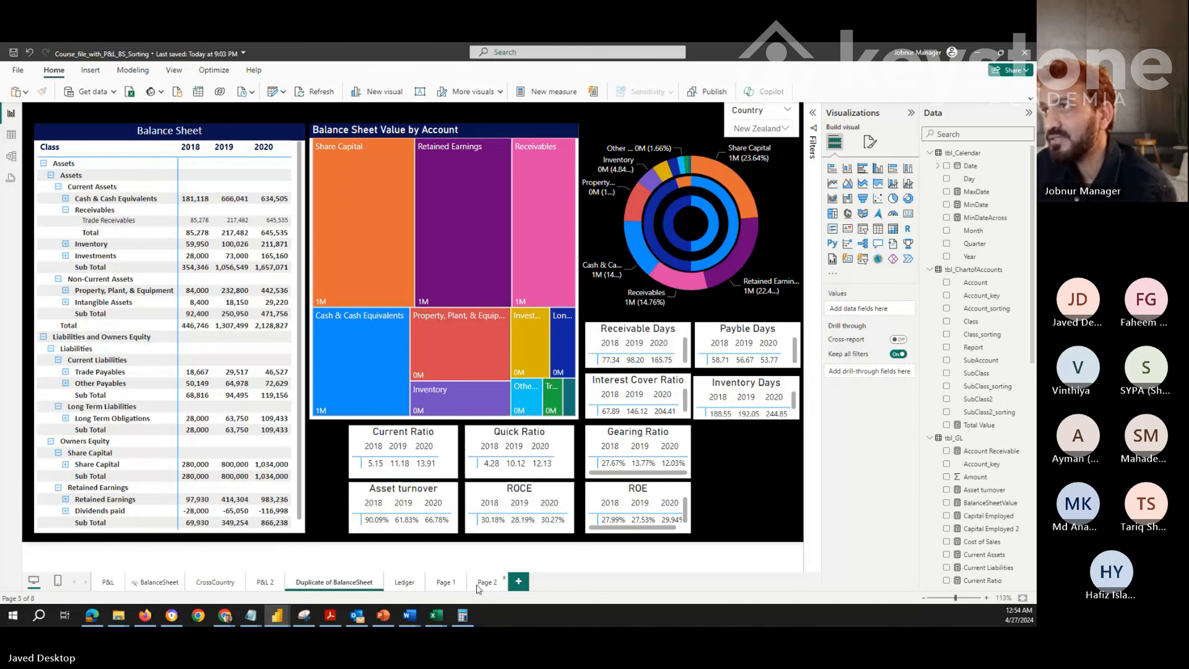
pyautogui.click(478, 583)
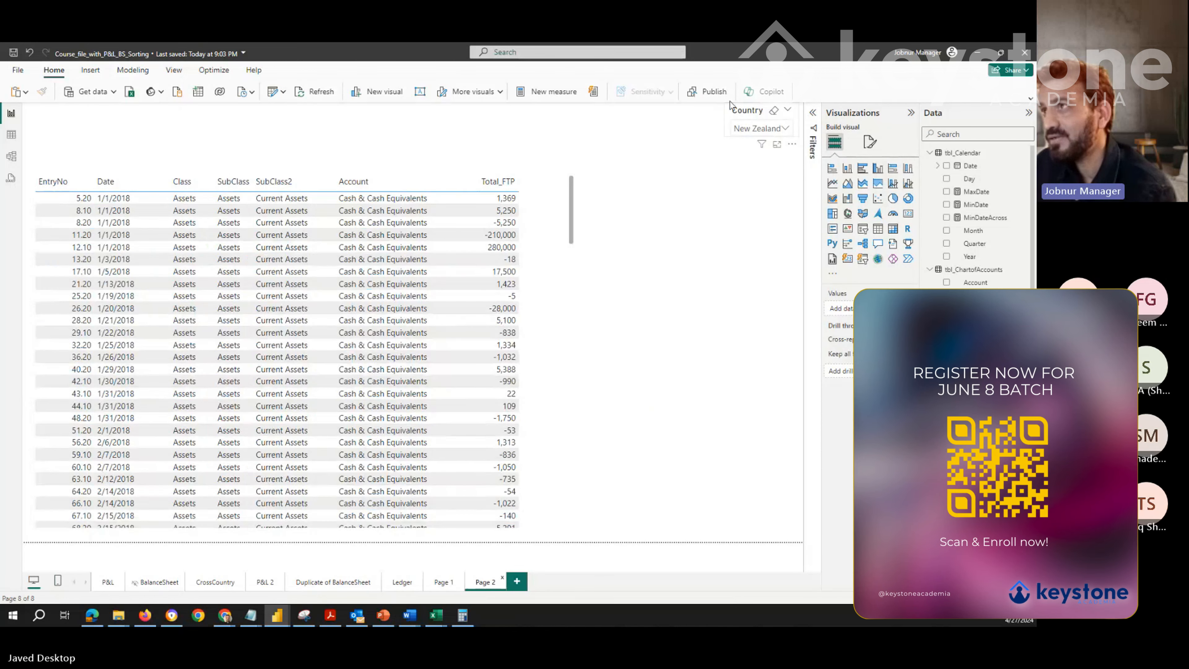
# Set the Country slicer on Page 2 to France and check the filter on the Duplicate of BalanceSheet page
pyautogui.click(787, 131)
pyautogui.click(740, 167)
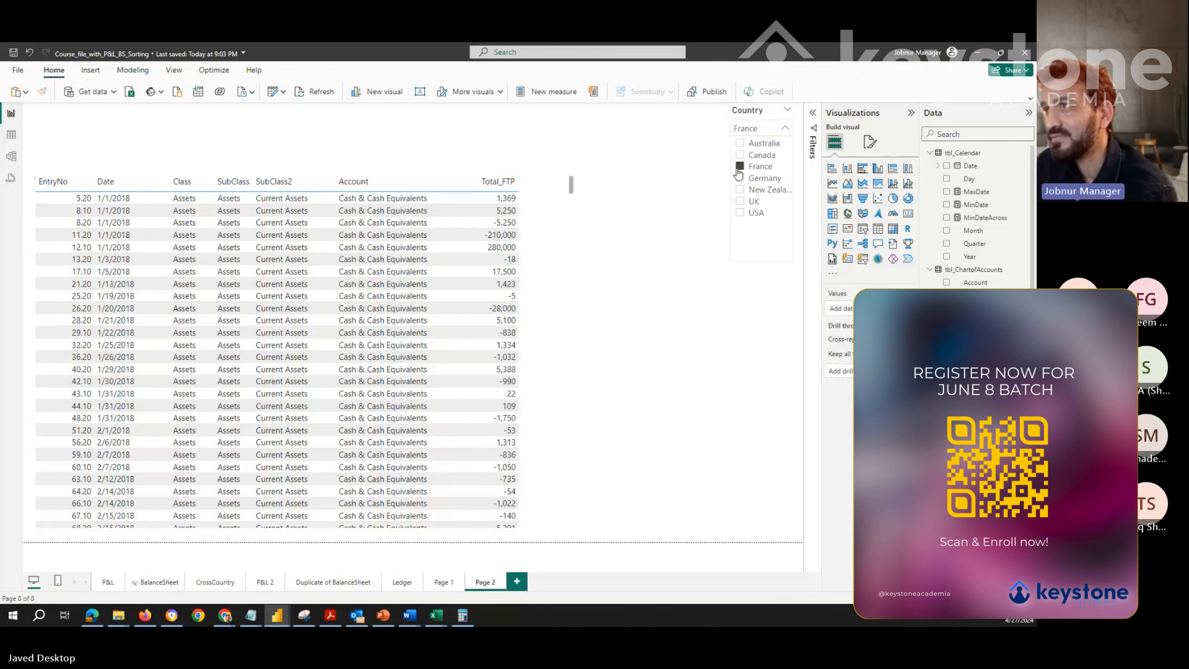
pyautogui.click(338, 588)
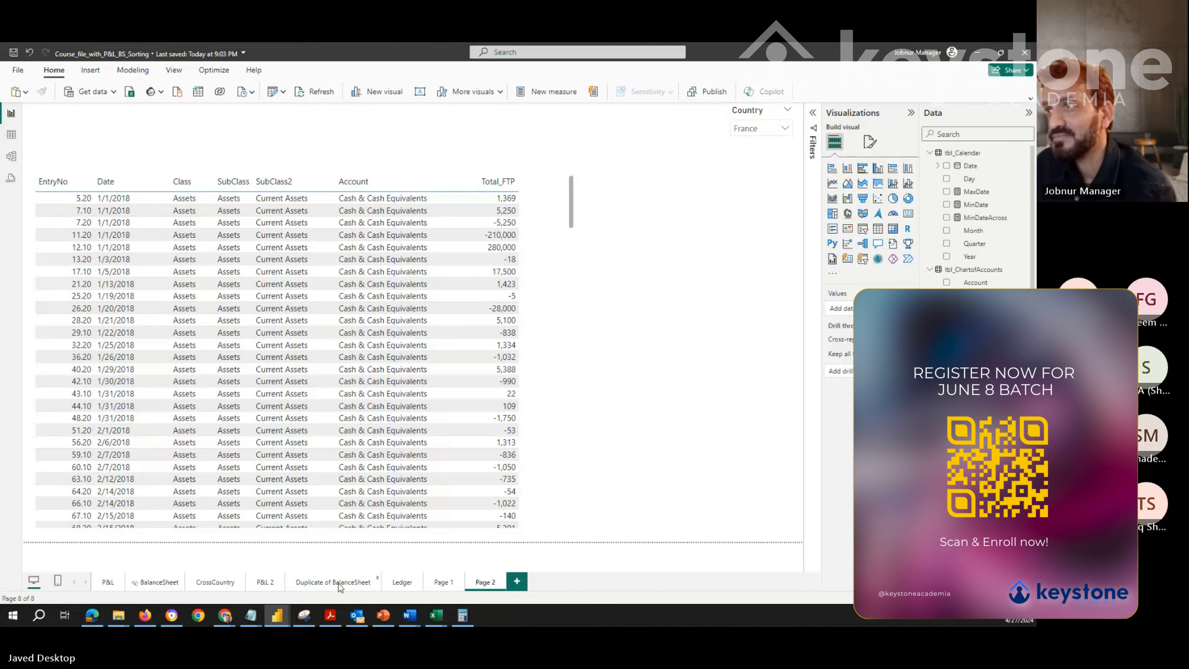
pyautogui.click(338, 584)
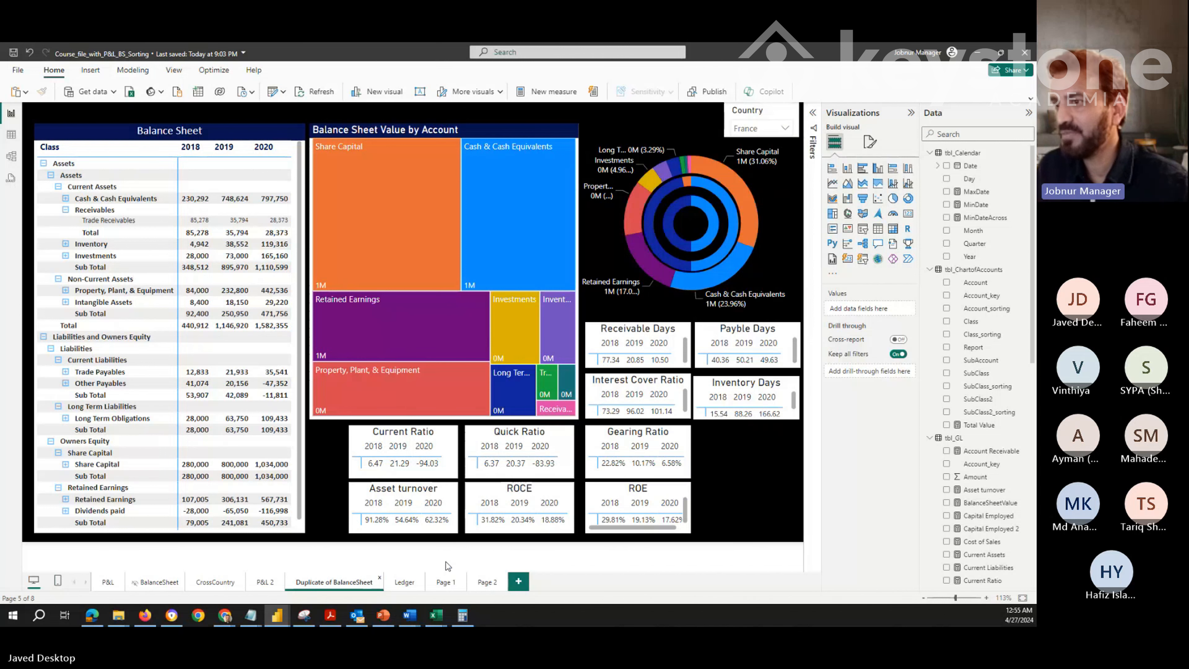
# Move the Country slicer on Page 2 into the free space above the table's EntryNo and Date columns
pyautogui.click(485, 583)
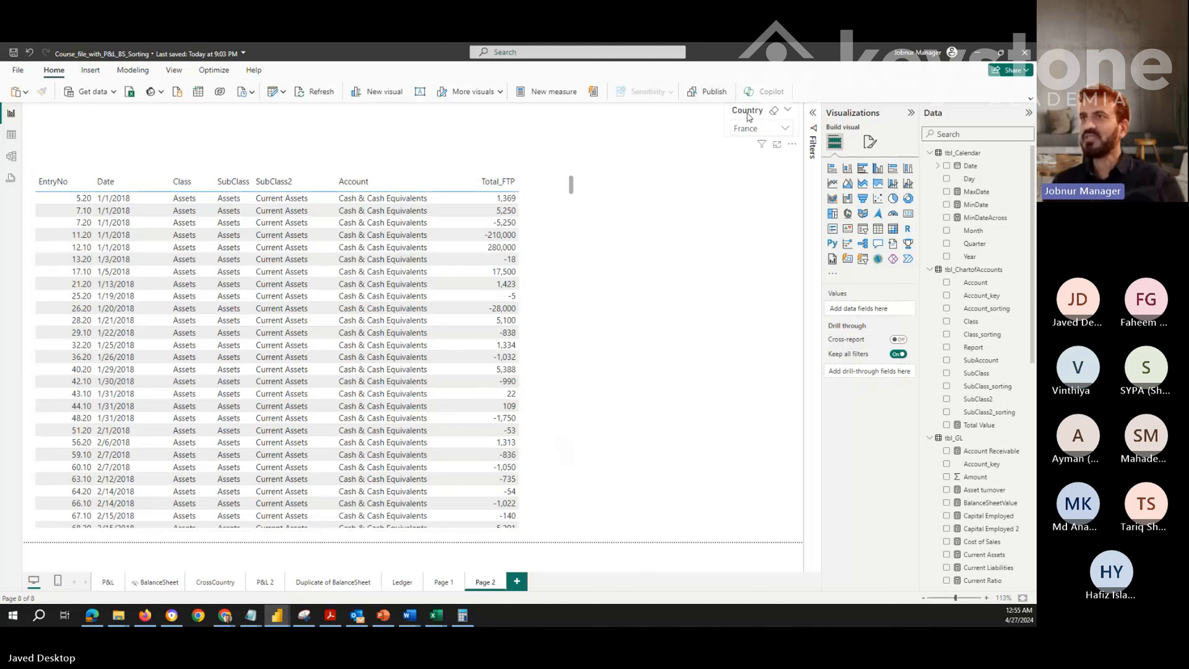
pyautogui.moveTo(750, 119); pyautogui.dragTo(122, 125)
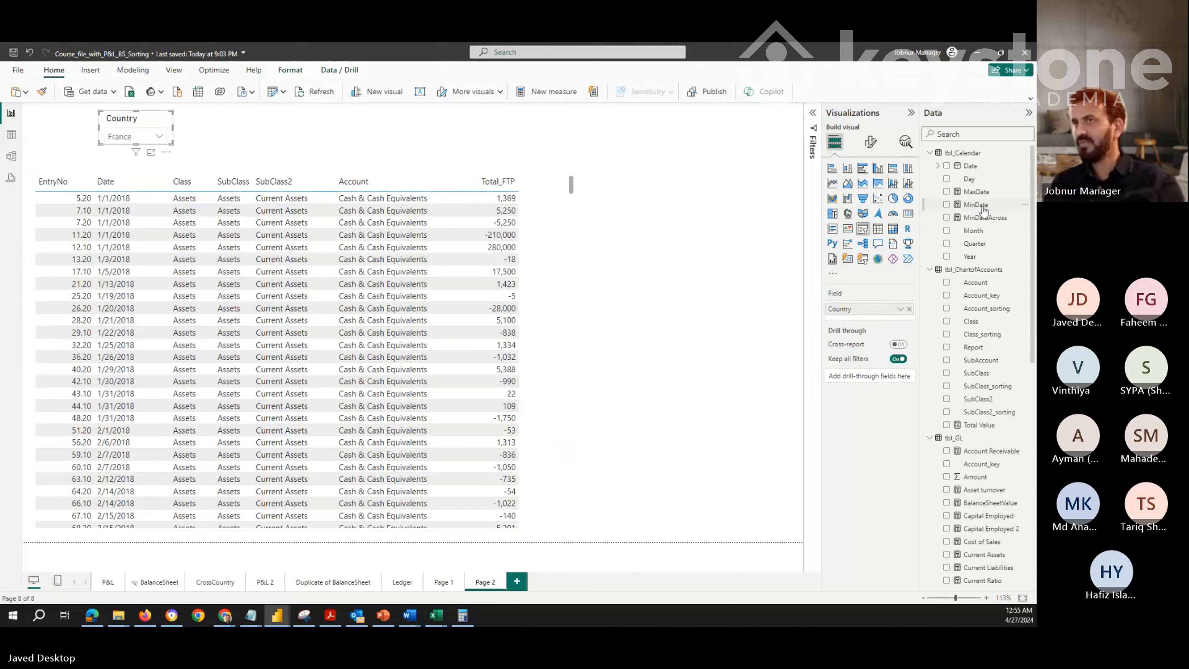
pyautogui.click(688, 248)
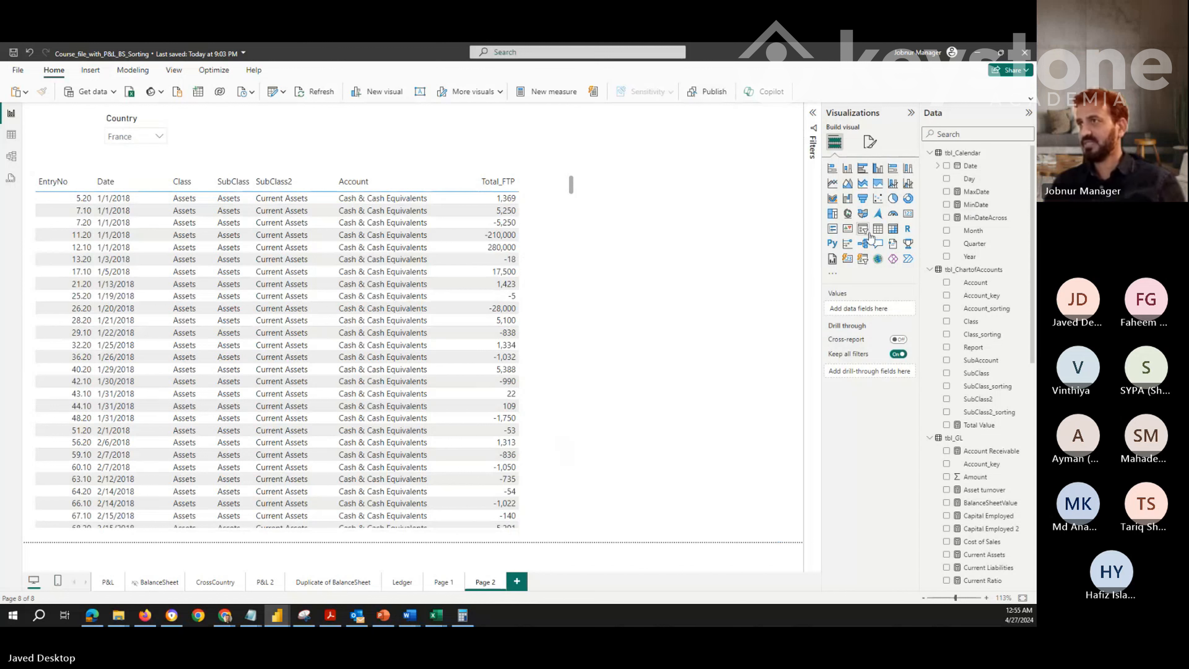
# Add a slicer with Class and SubClass from tbl_ChartofAccounts, and check the levels under Assets and Liabilities and Owners Equity
pyautogui.click(863, 231)
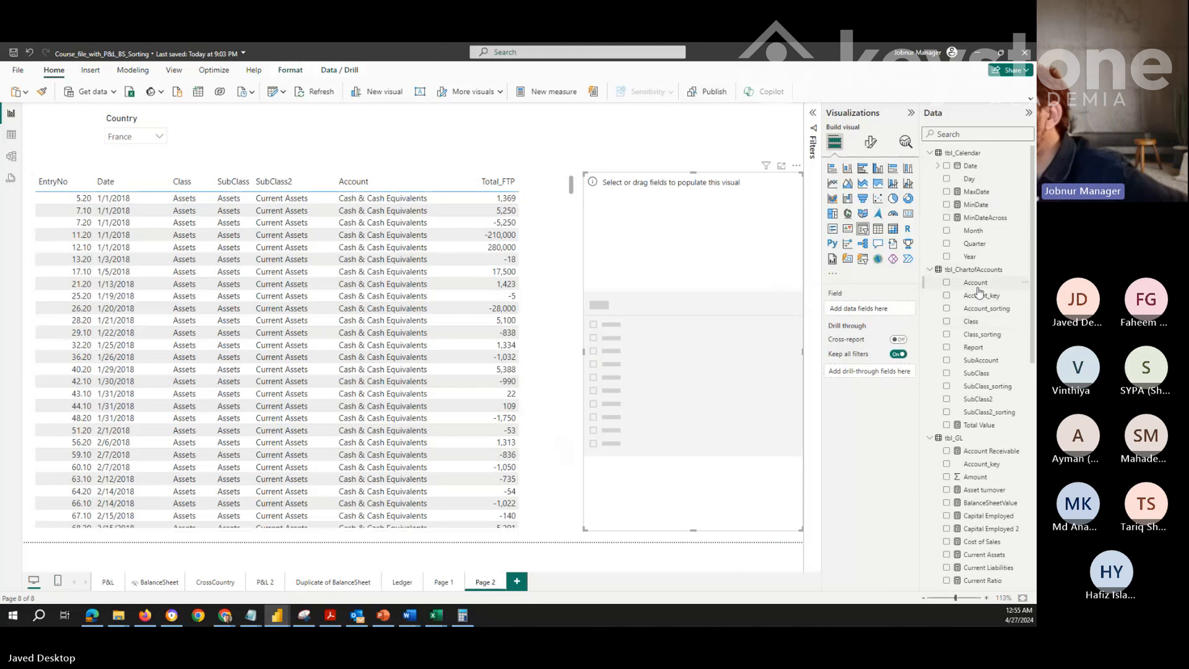
pyautogui.moveTo(976, 323); pyautogui.dragTo(866, 310)
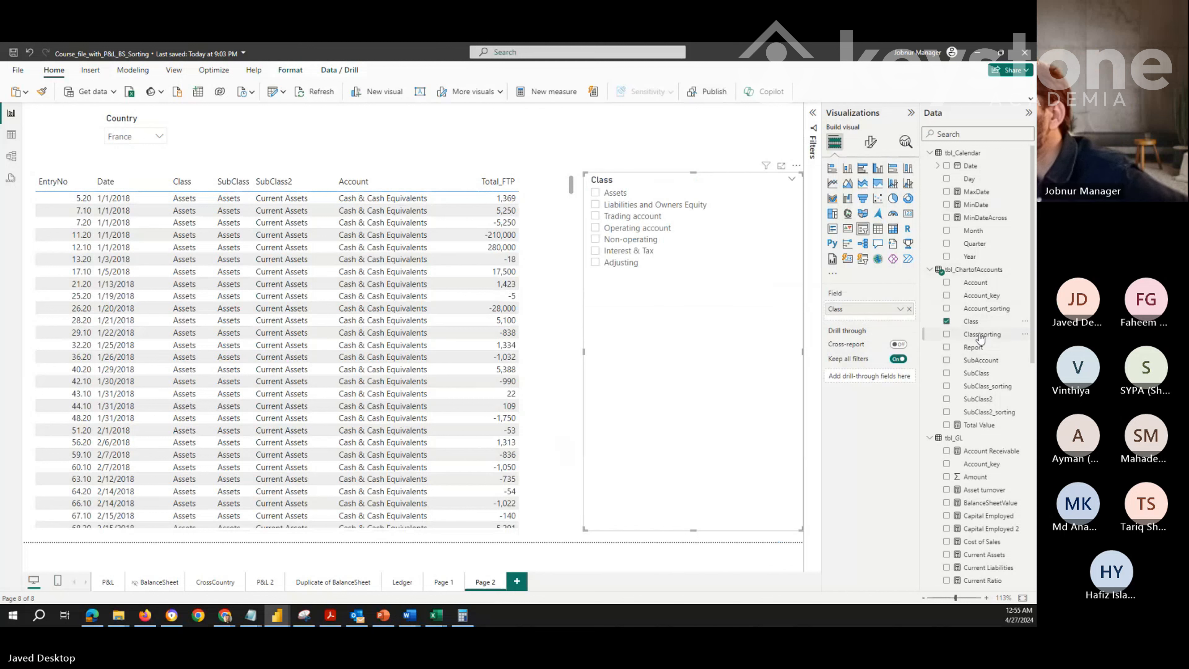
pyautogui.click(982, 363)
pyautogui.moveTo(980, 374); pyautogui.dragTo(866, 322)
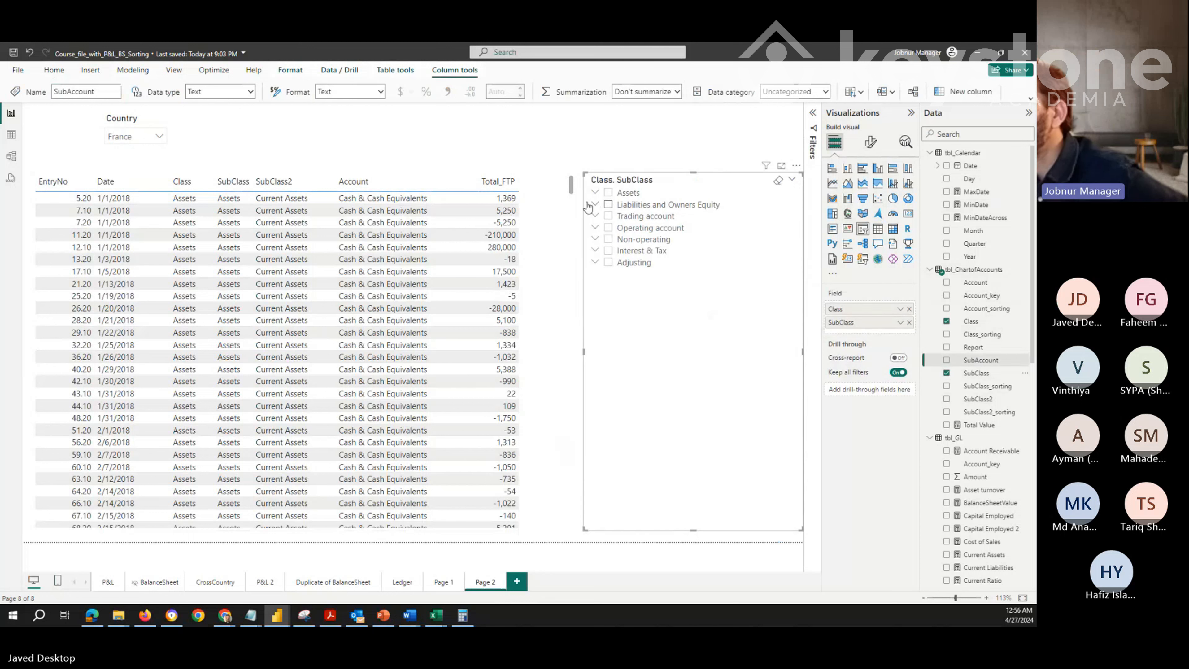
pyautogui.click(595, 193)
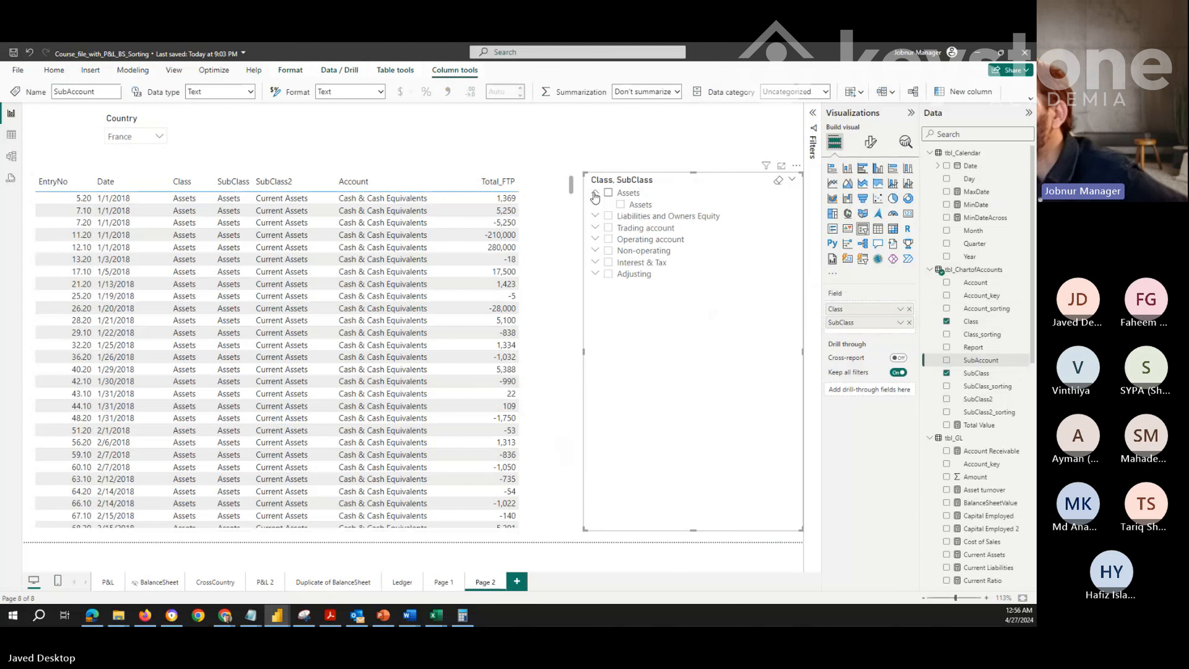
pyautogui.click(596, 194)
pyautogui.click(596, 204)
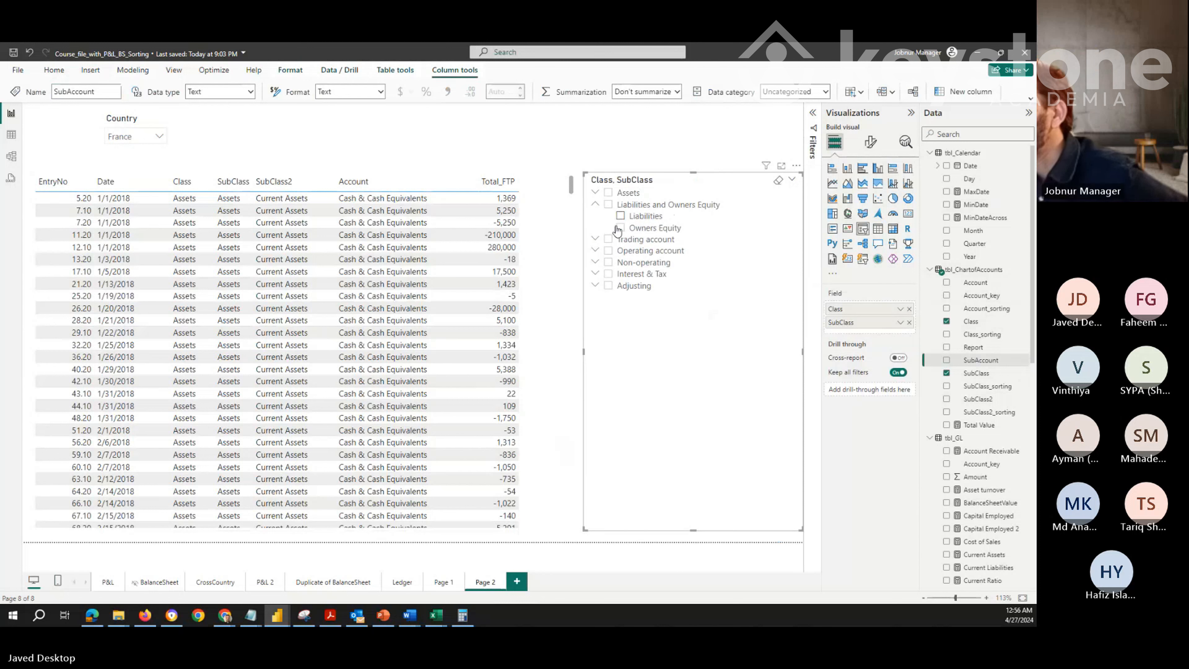
pyautogui.click(910, 323)
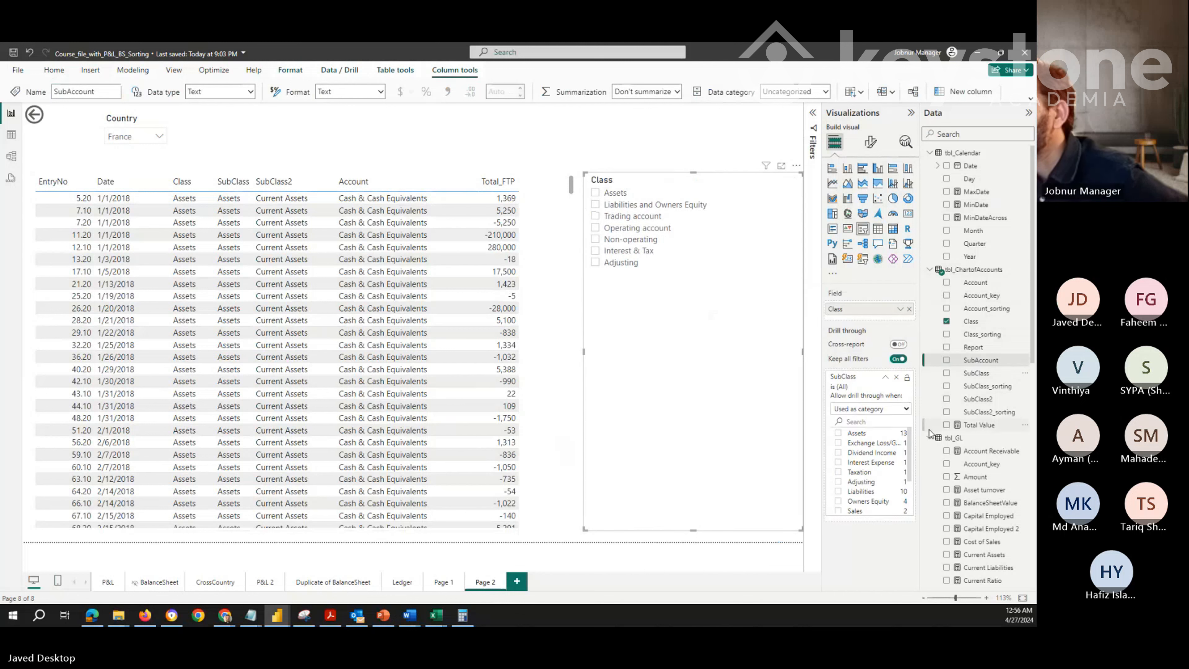
pyautogui.click(896, 377)
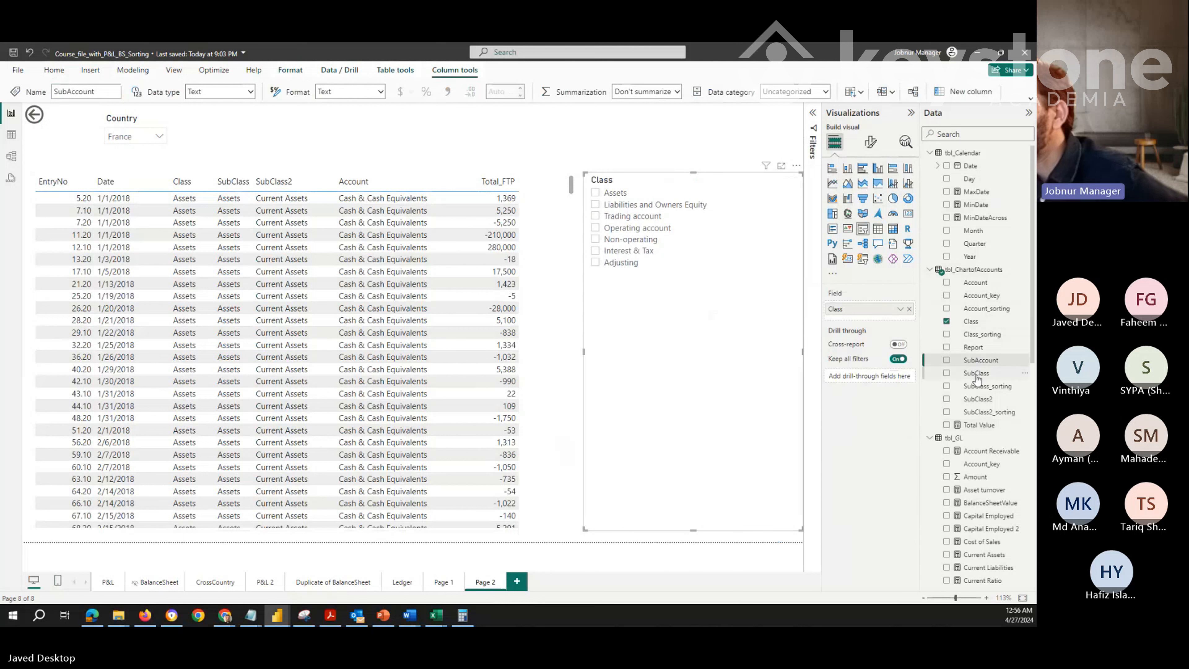
pyautogui.moveTo(977, 375); pyautogui.dragTo(857, 322)
pyautogui.click(595, 205)
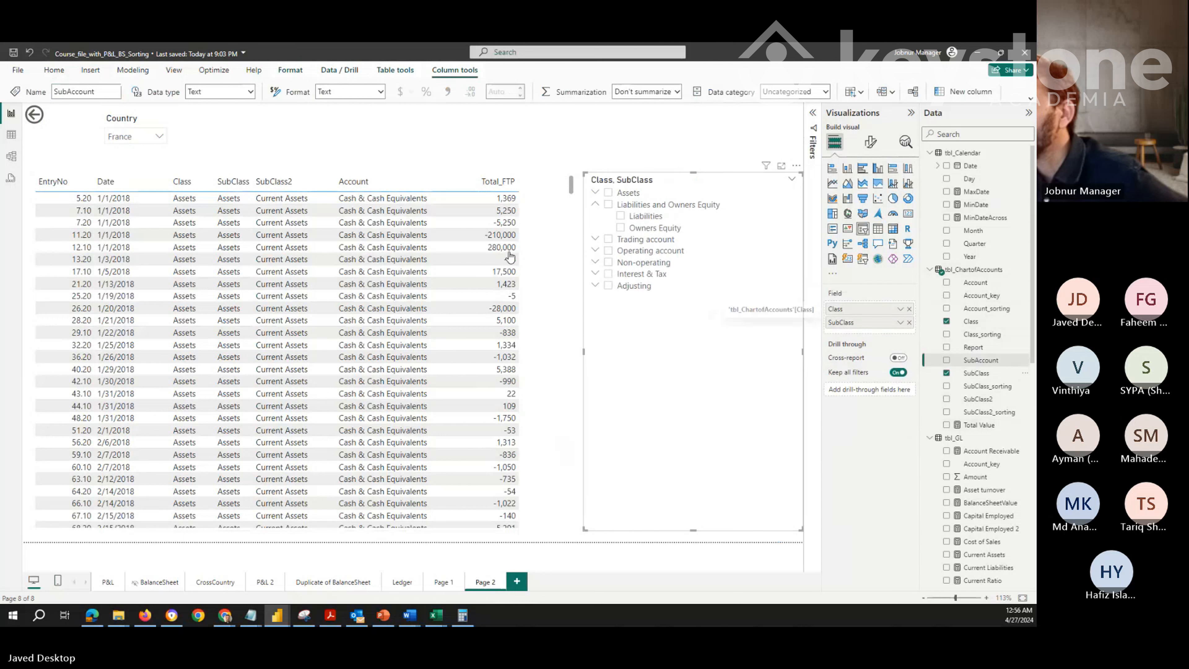
pyautogui.click(594, 204)
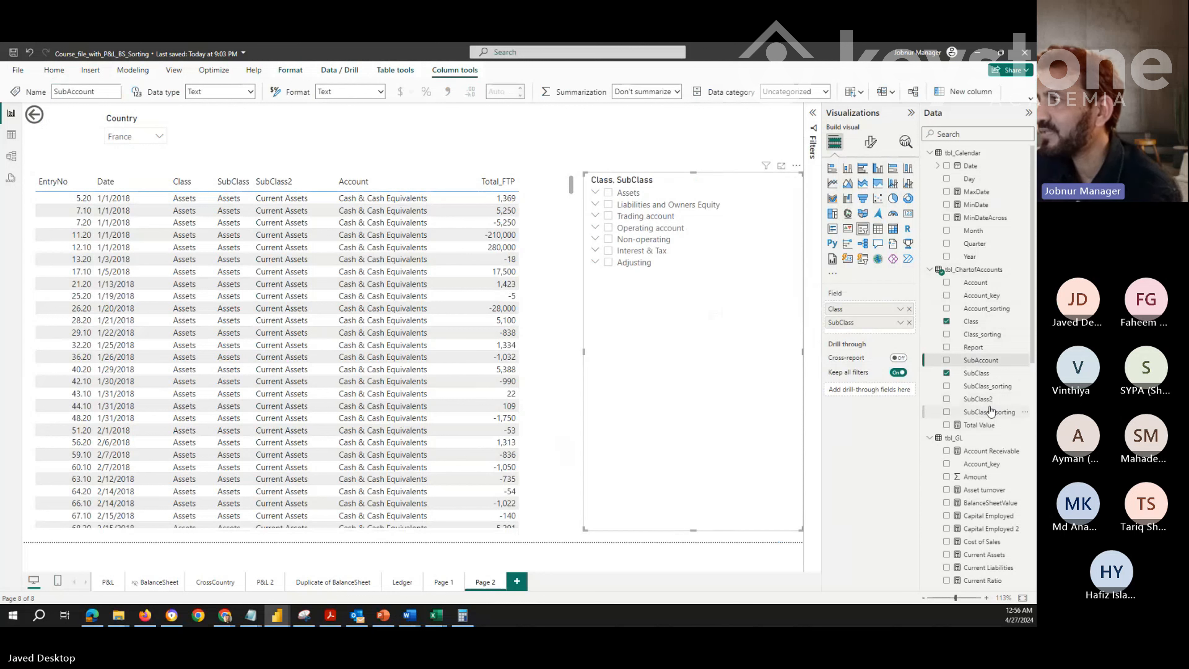
# Add SubClass2 and Account as further slicer levels and shorten the slicer to just below its Adjusting entry
pyautogui.moveTo(980, 399); pyautogui.dragTo(887, 334)
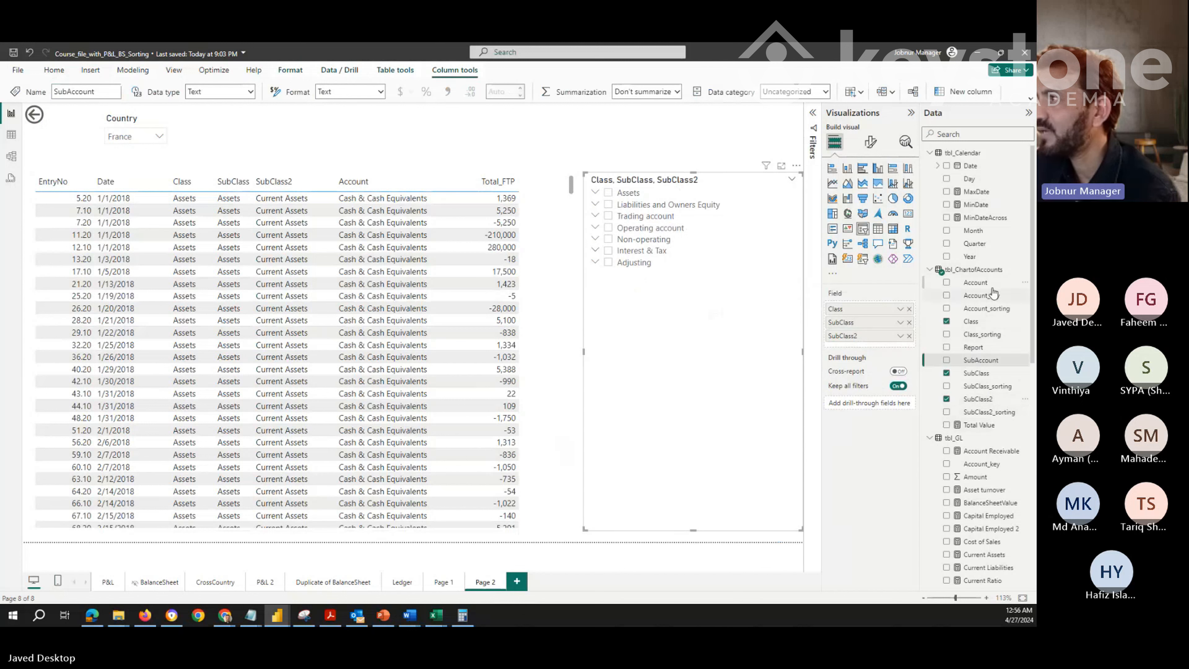
pyautogui.moveTo(994, 293); pyautogui.dragTo(878, 348)
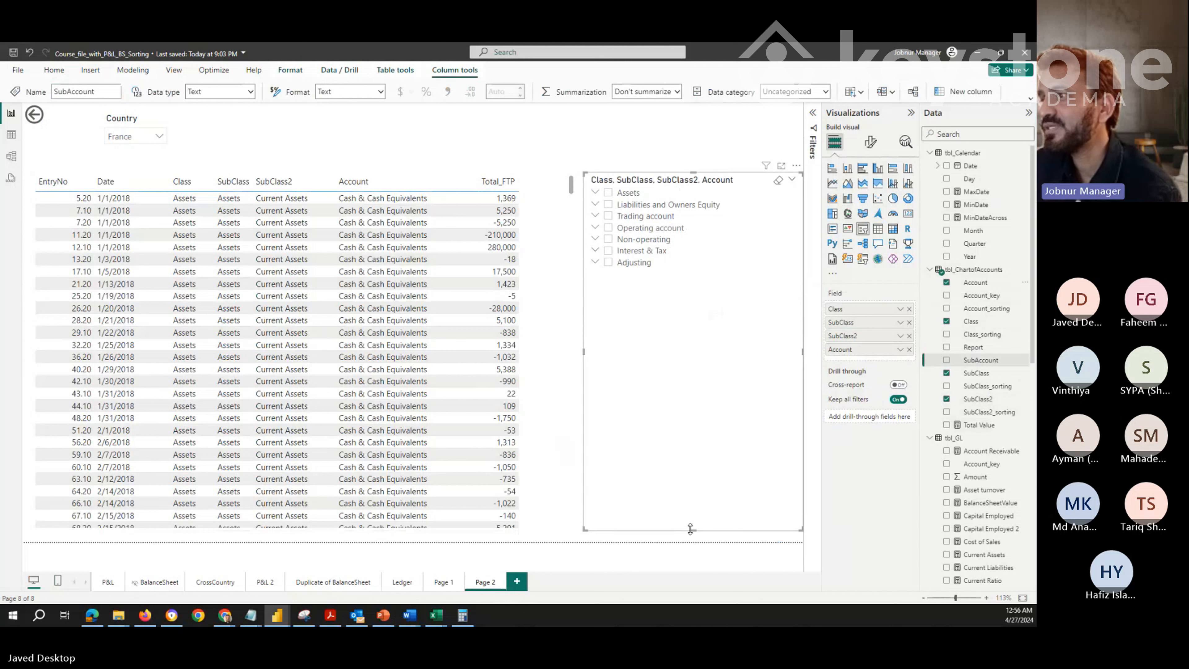
pyautogui.moveTo(692, 530); pyautogui.dragTo(686, 285)
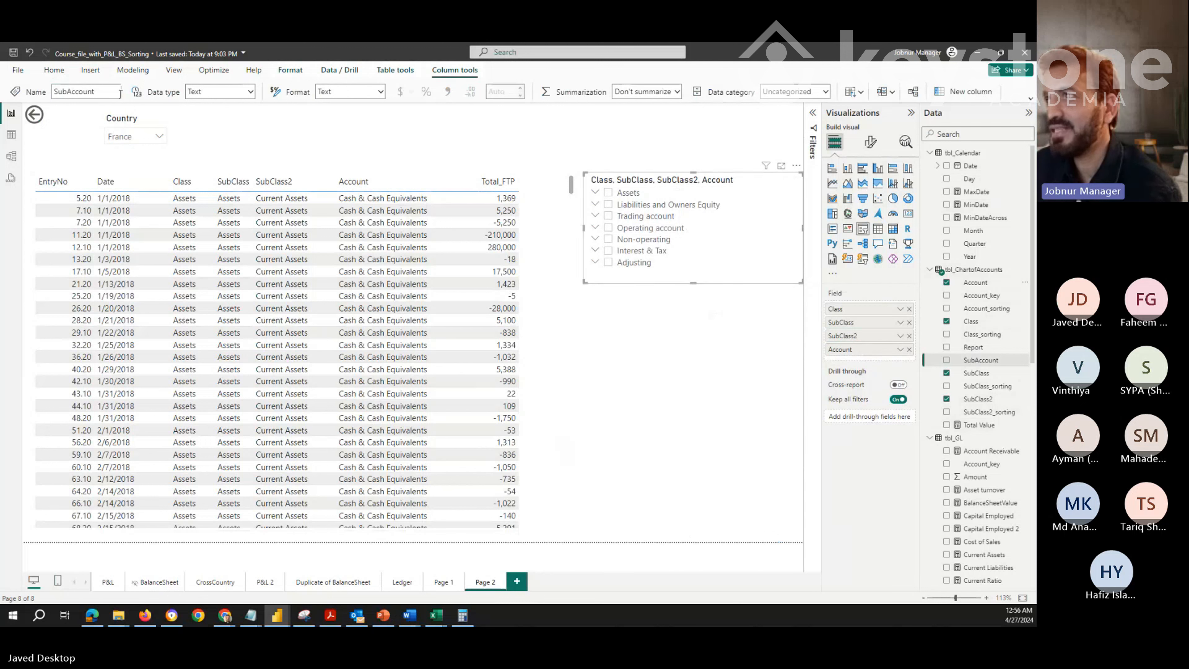
# Expand the slicer to the accounts under Current Assets, filter by Receivables and examine the ledger entries in the table
pyautogui.click(595, 192)
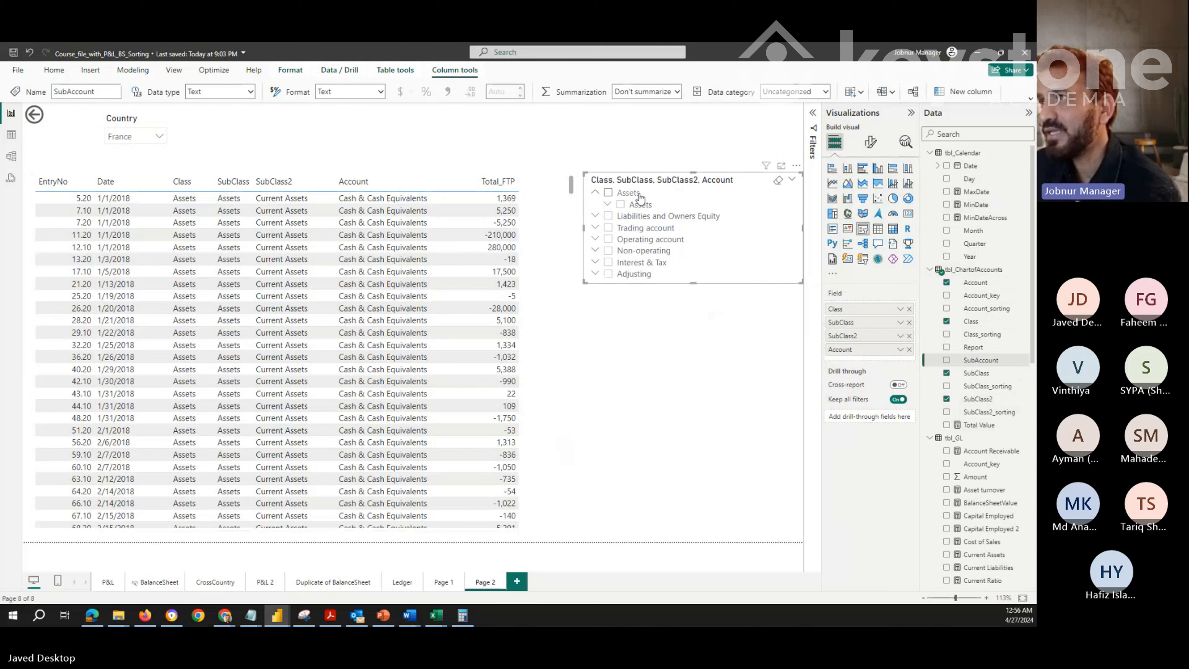
pyautogui.click(607, 204)
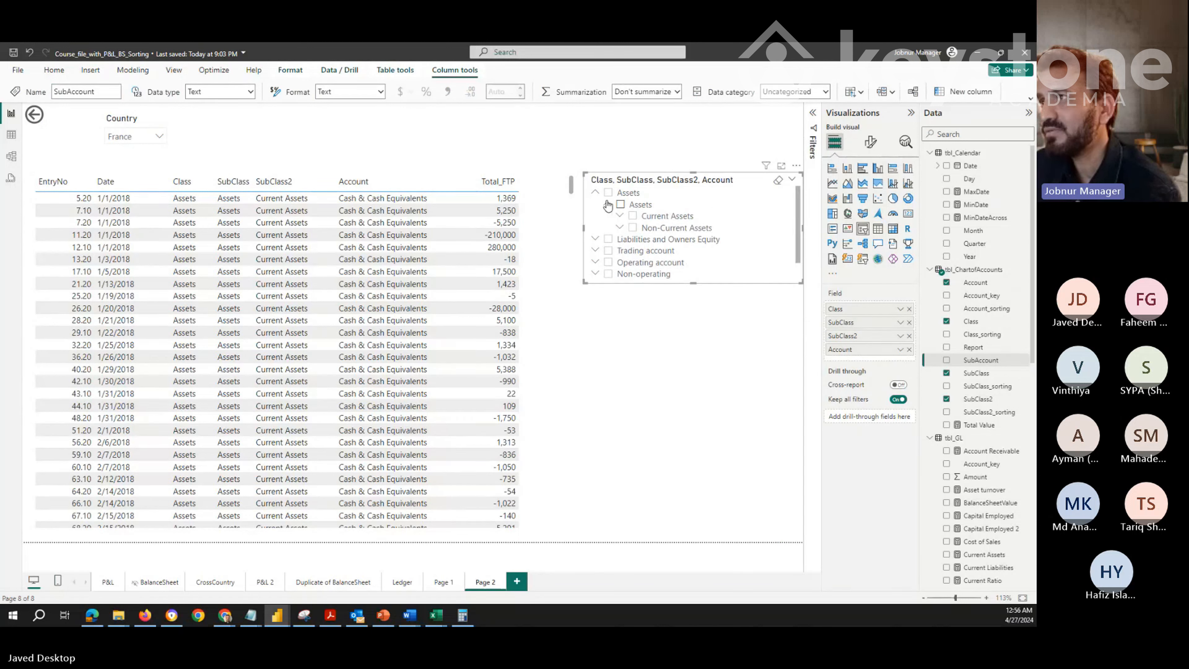
pyautogui.click(621, 216)
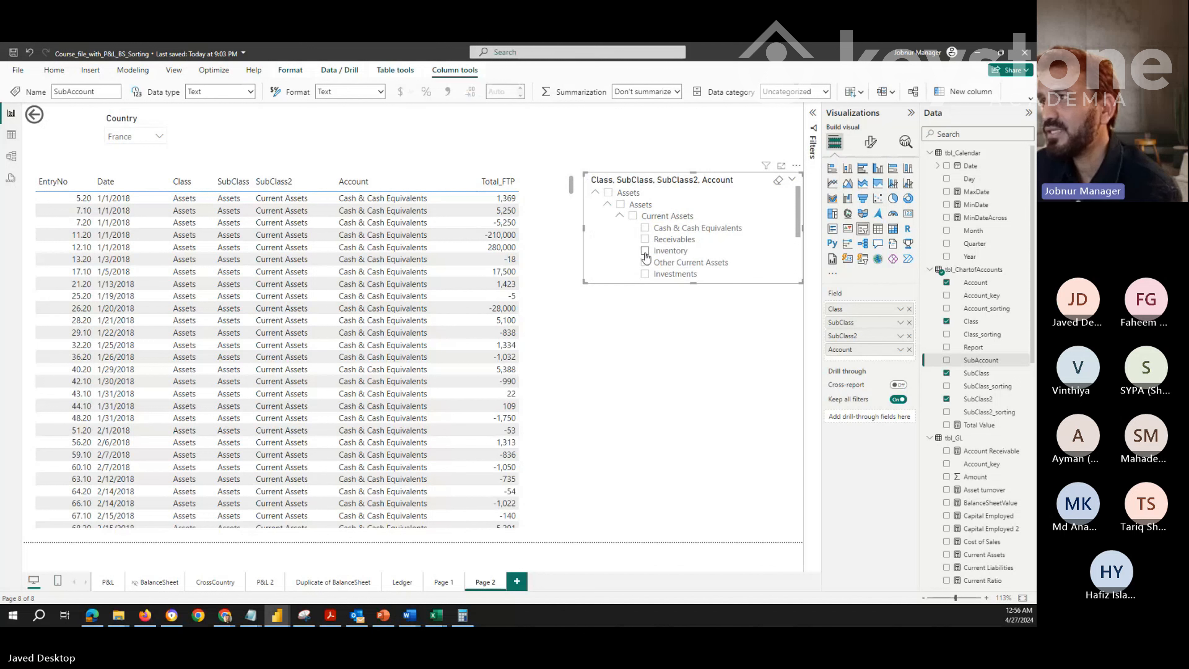
pyautogui.click(645, 240)
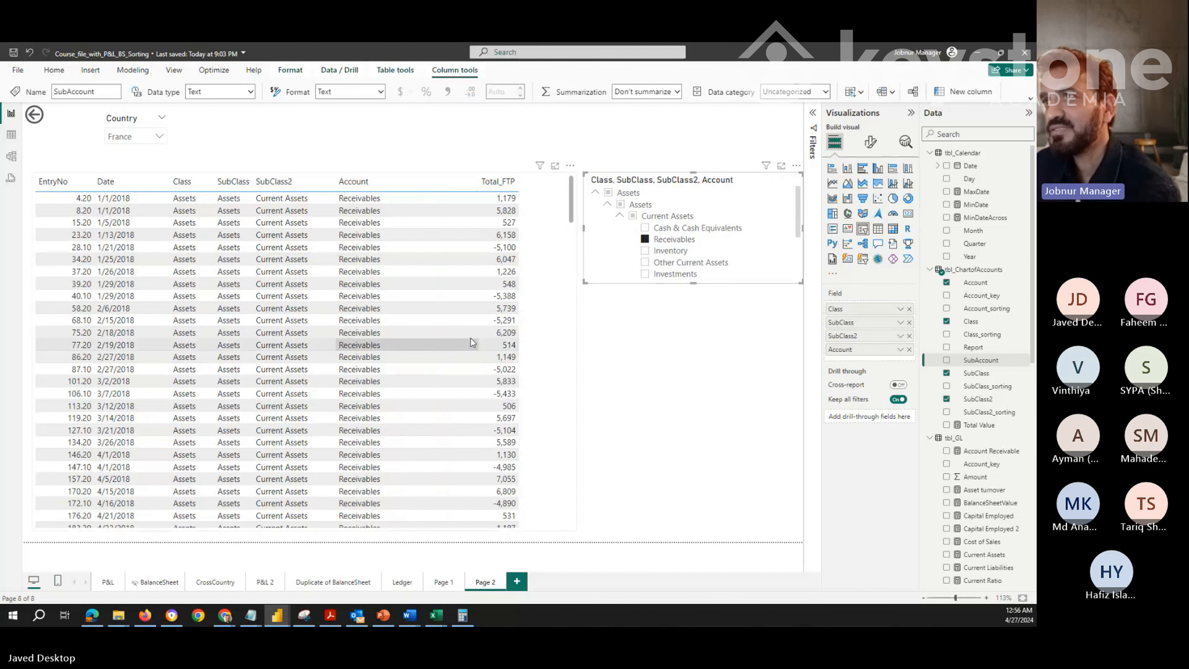
pyautogui.scroll(-4, 470, 337)
pyautogui.scroll(-12, 472, 338)
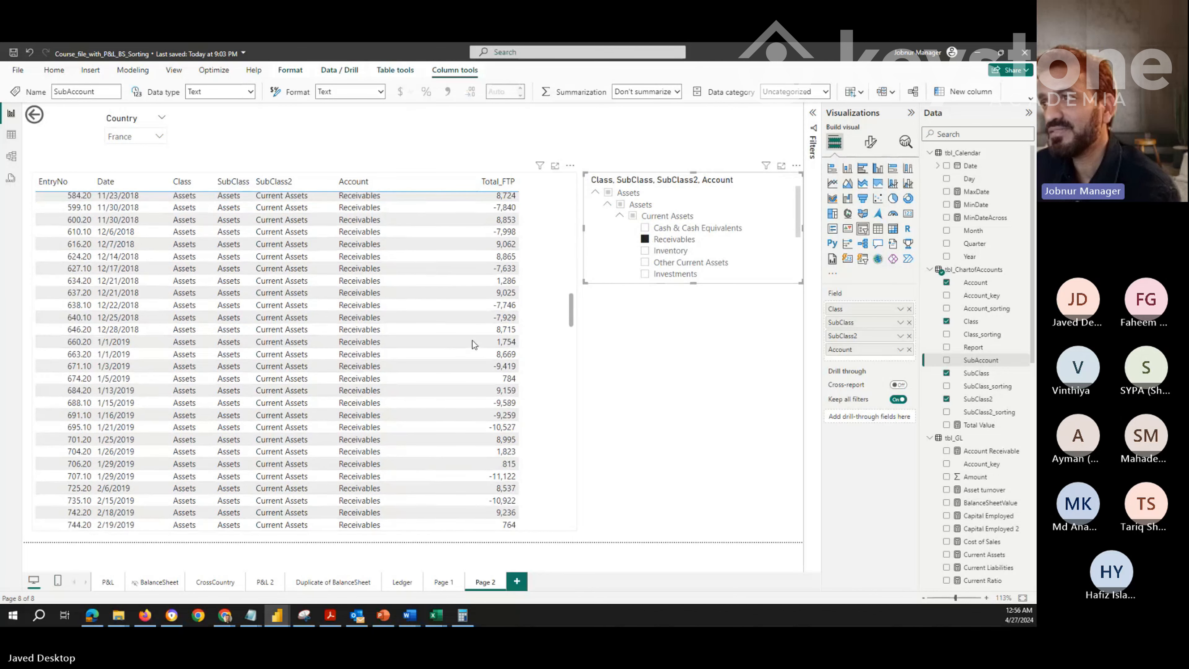
pyautogui.scroll(-10, 473, 345)
pyautogui.scroll(-10, 472, 345)
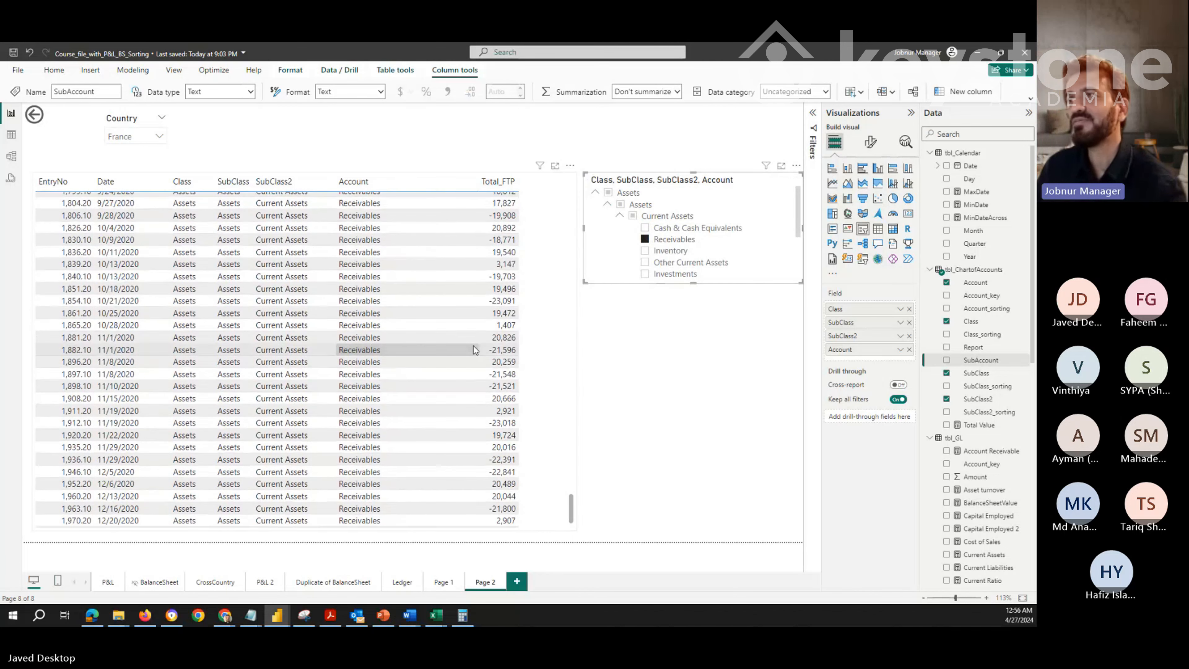
pyautogui.scroll(10, 473, 345)
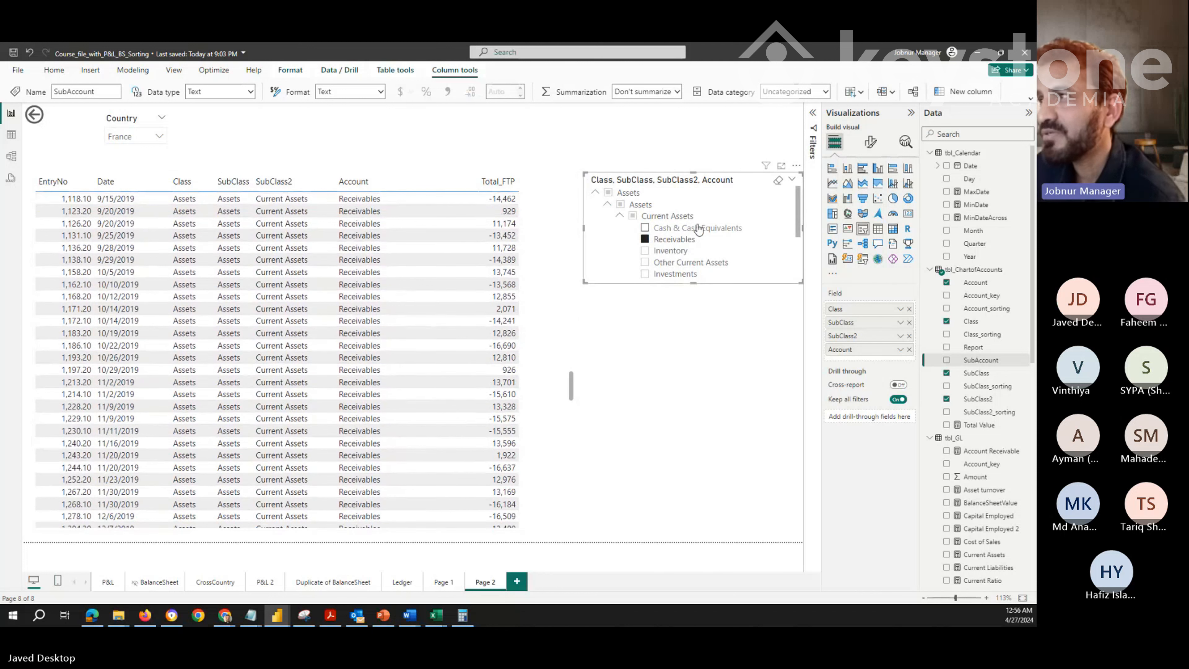
# Filter by Inventory in the account hierarchy slicer and examine its ledger entries in the table
pyautogui.click(650, 250)
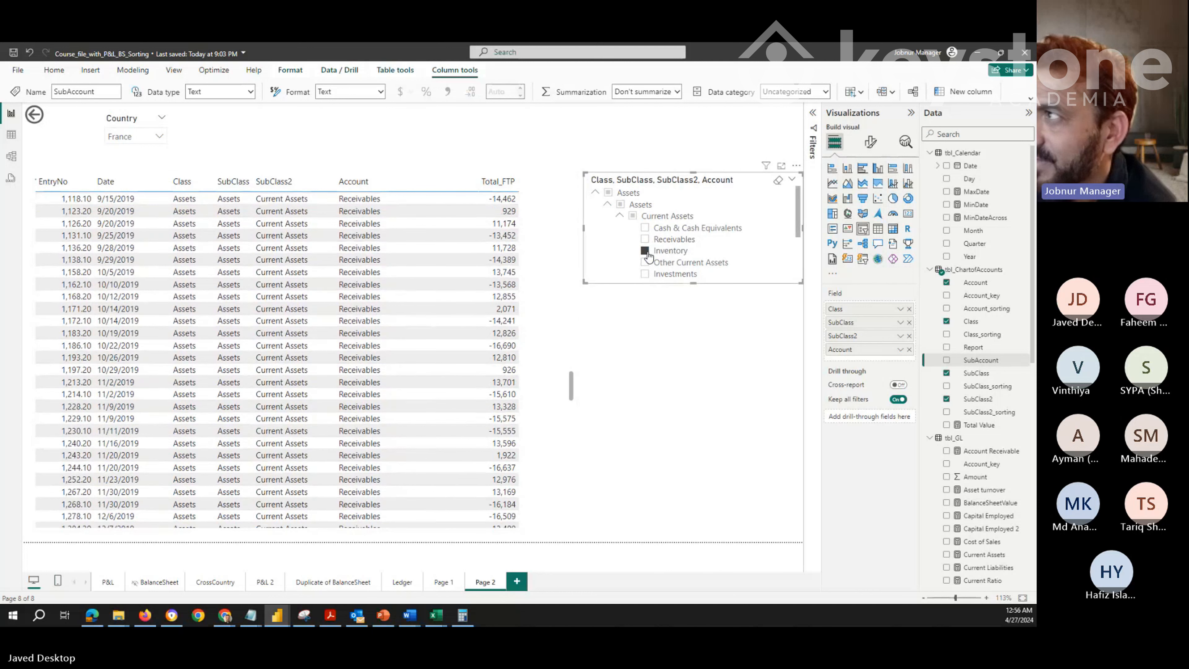
pyautogui.scroll(-5, 434, 319)
pyautogui.scroll(6, 440, 328)
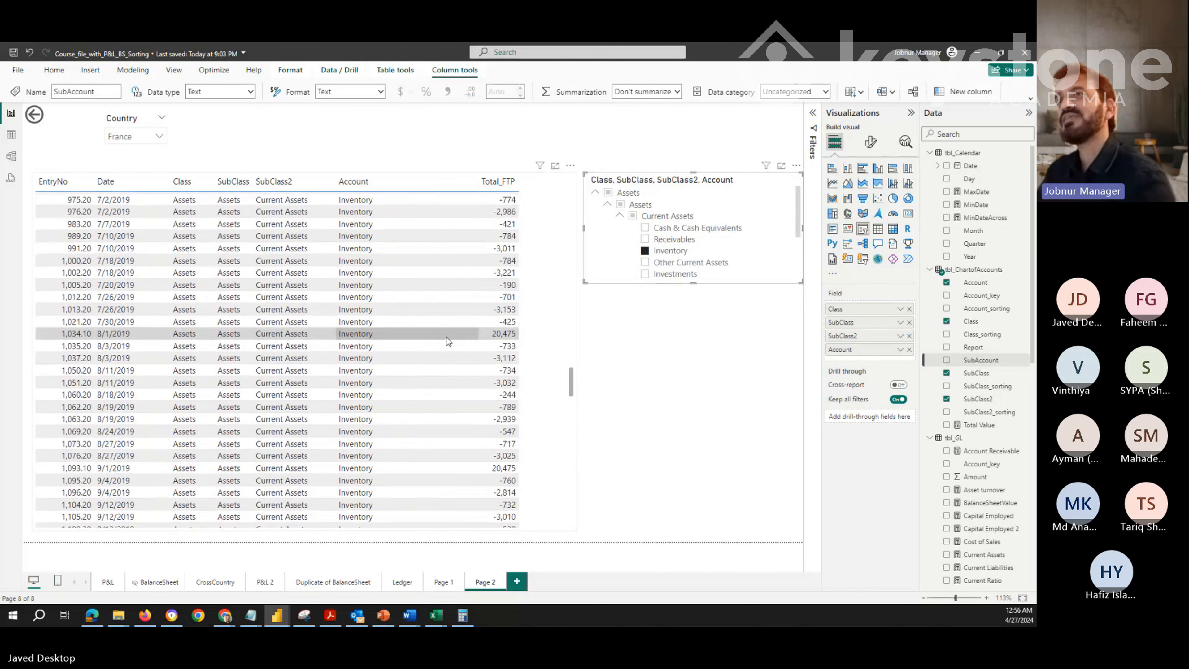
pyautogui.scroll(5, 412, 333)
pyautogui.scroll(15, 377, 309)
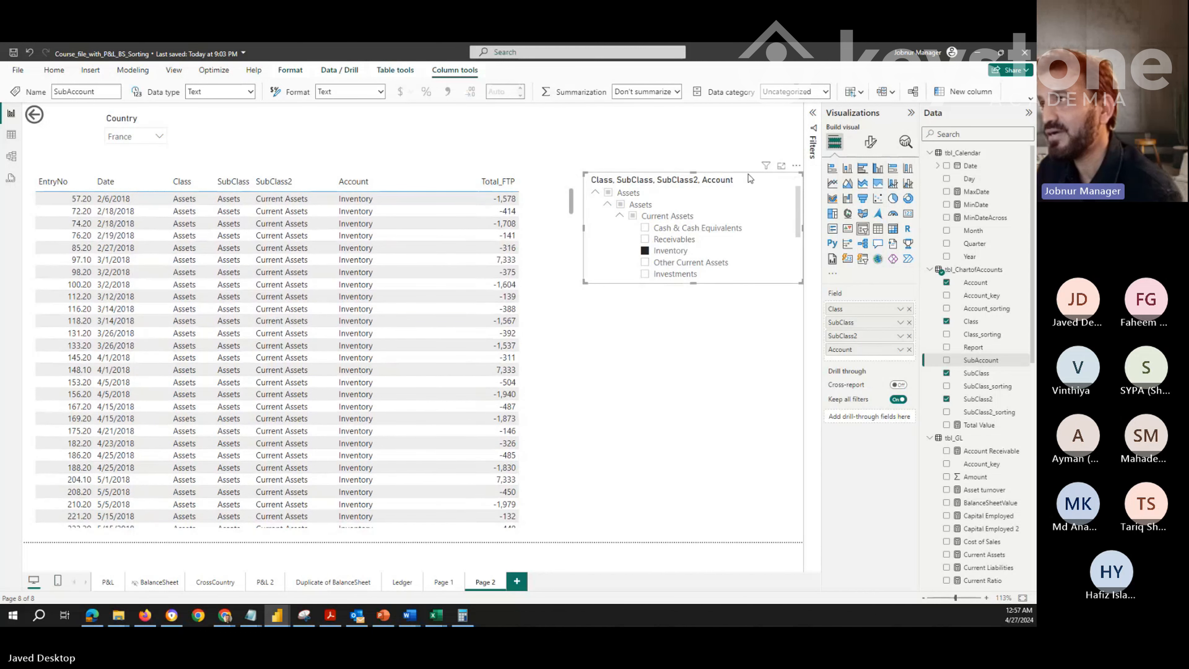
# Move the account hierarchy slicer up to the page's upper edge and turn on cross-report drill-through
pyautogui.moveTo(736, 169); pyautogui.dragTo(708, 112)
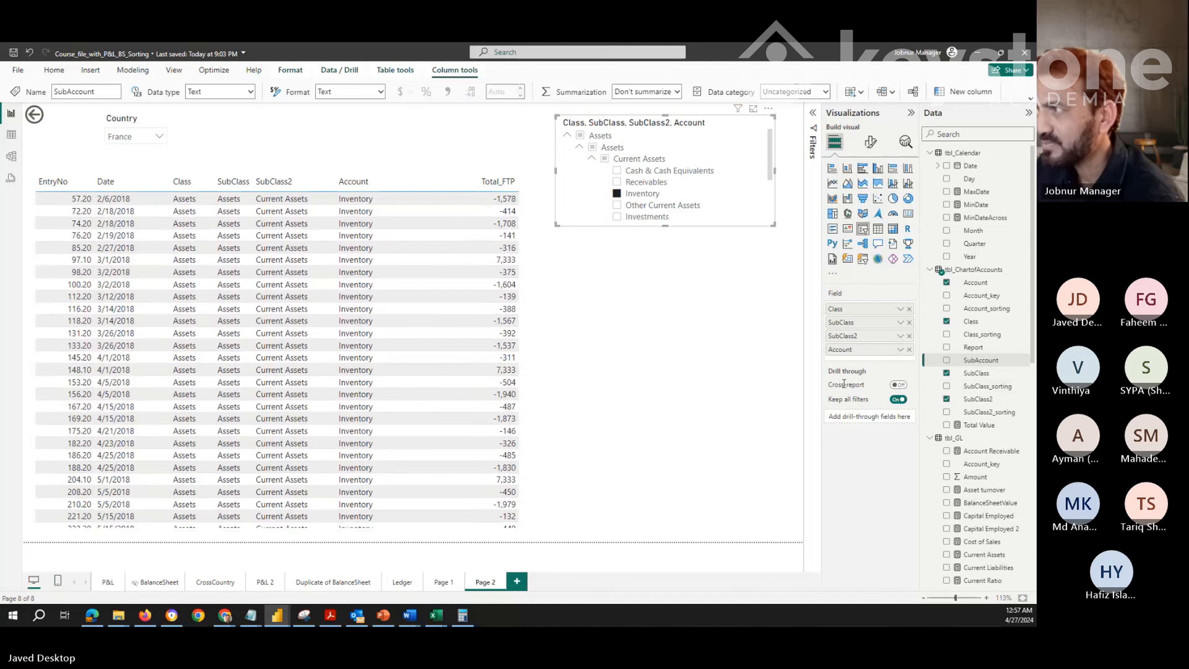
pyautogui.click(898, 385)
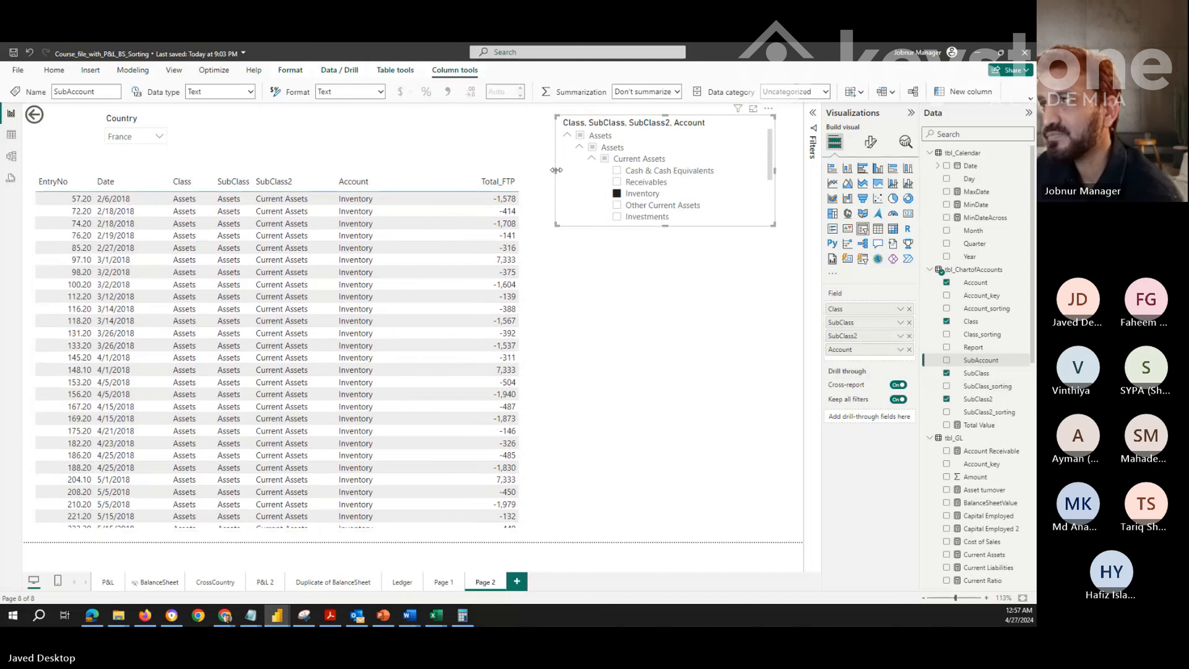
# Narrow the account hierarchy slicer from its left side and clear its Inventory selection
pyautogui.moveTo(556, 170); pyautogui.dragTo(599, 181)
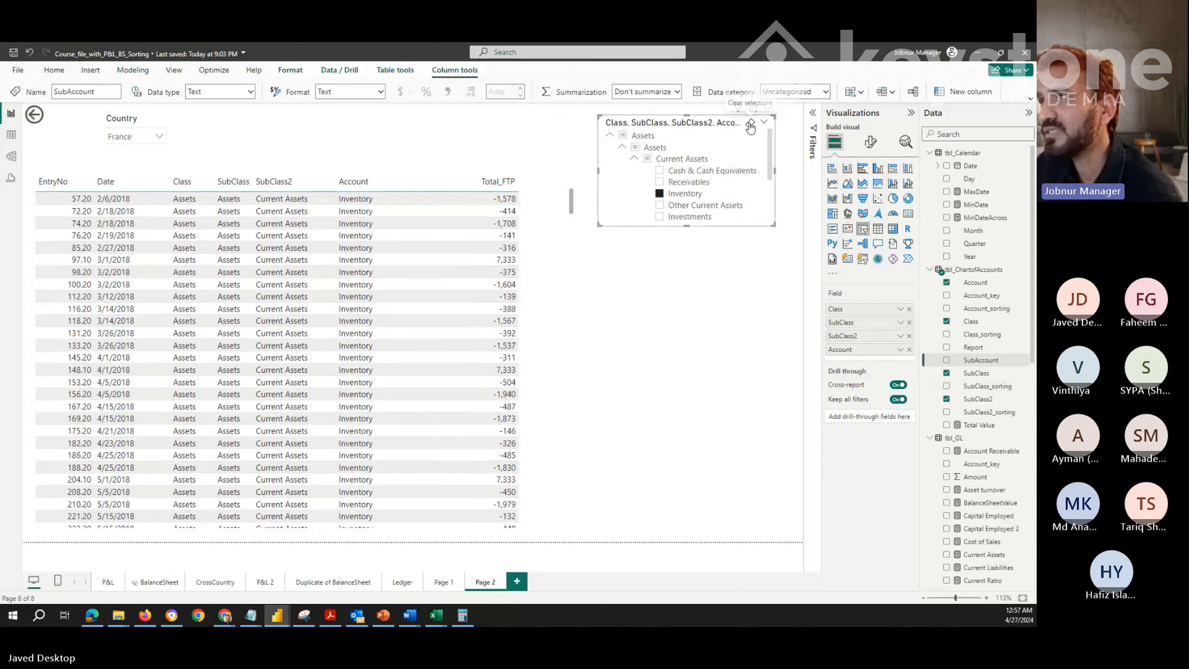
pyautogui.click(750, 125)
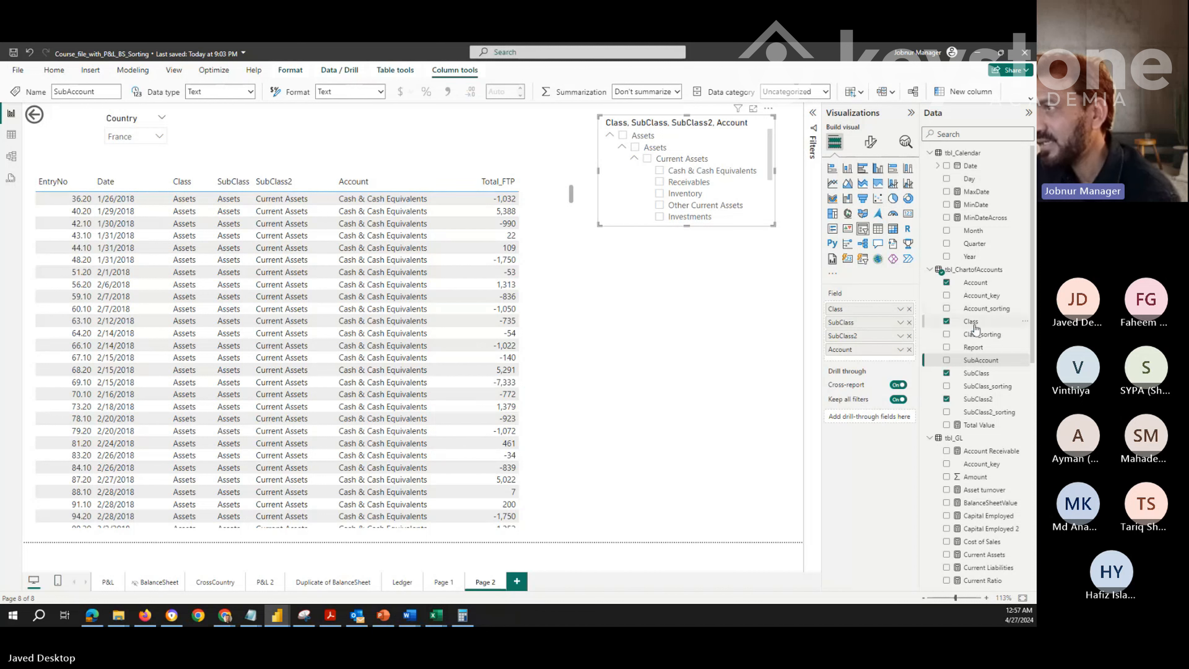
# Add Class, SubClass and SubClass2 as drill-through fields for Page 2, collapsing their filter cards
pyautogui.moveTo(976, 329); pyautogui.dragTo(891, 420)
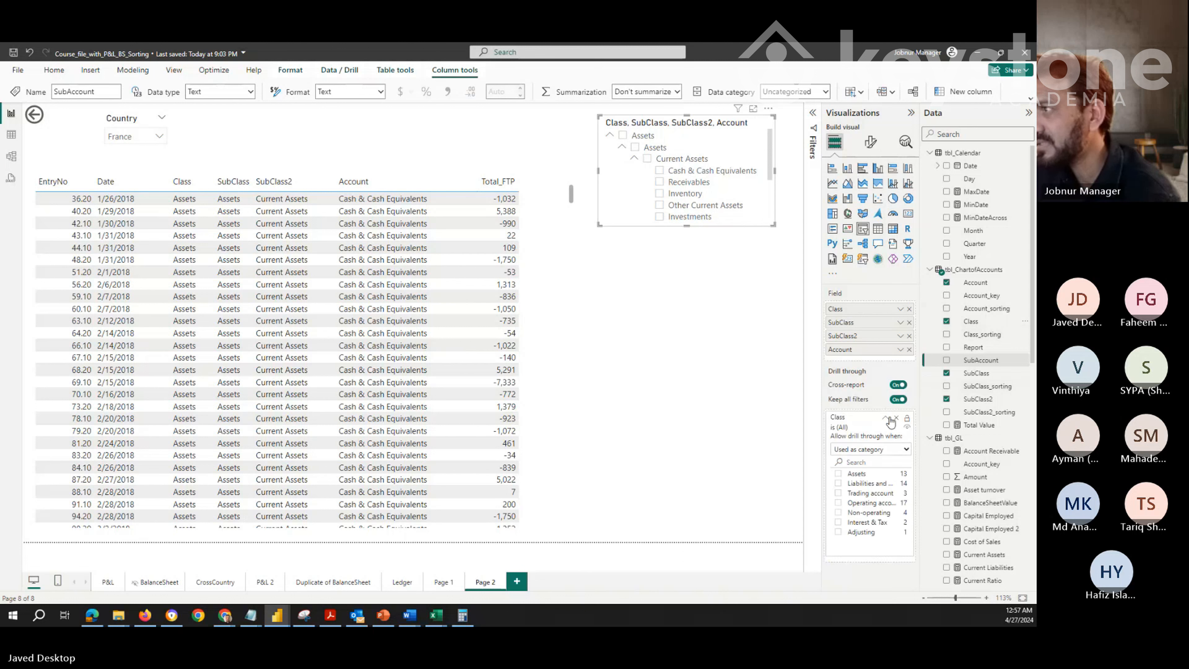
pyautogui.click(889, 419)
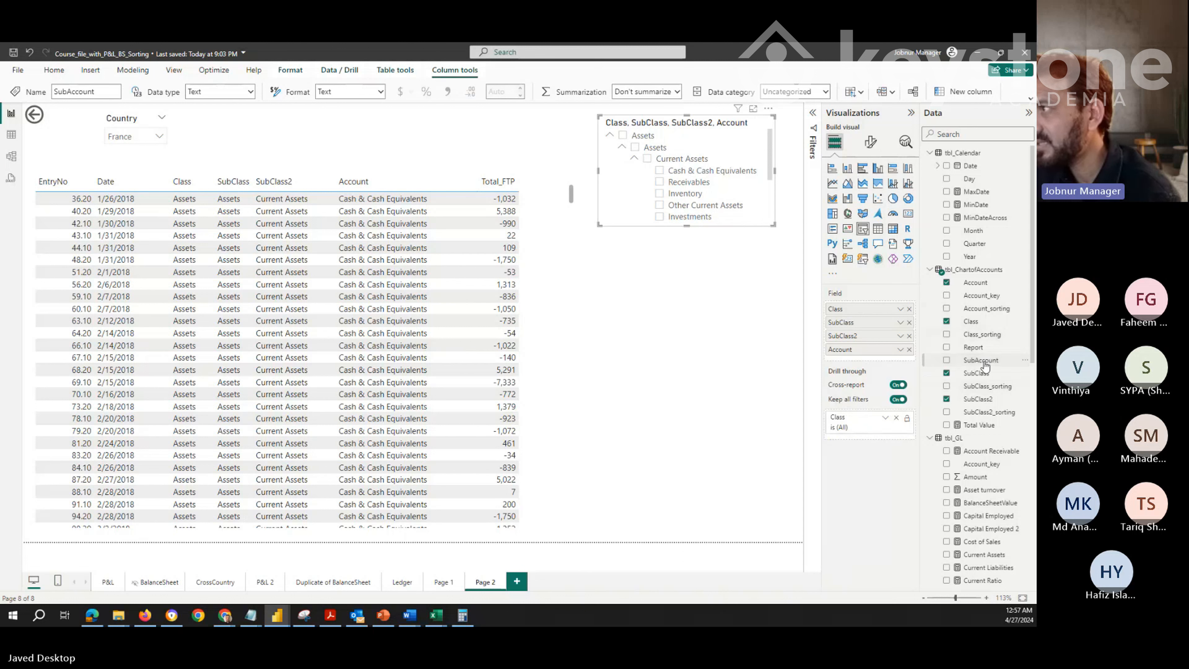
pyautogui.moveTo(983, 374); pyautogui.dragTo(901, 443)
pyautogui.click(884, 444)
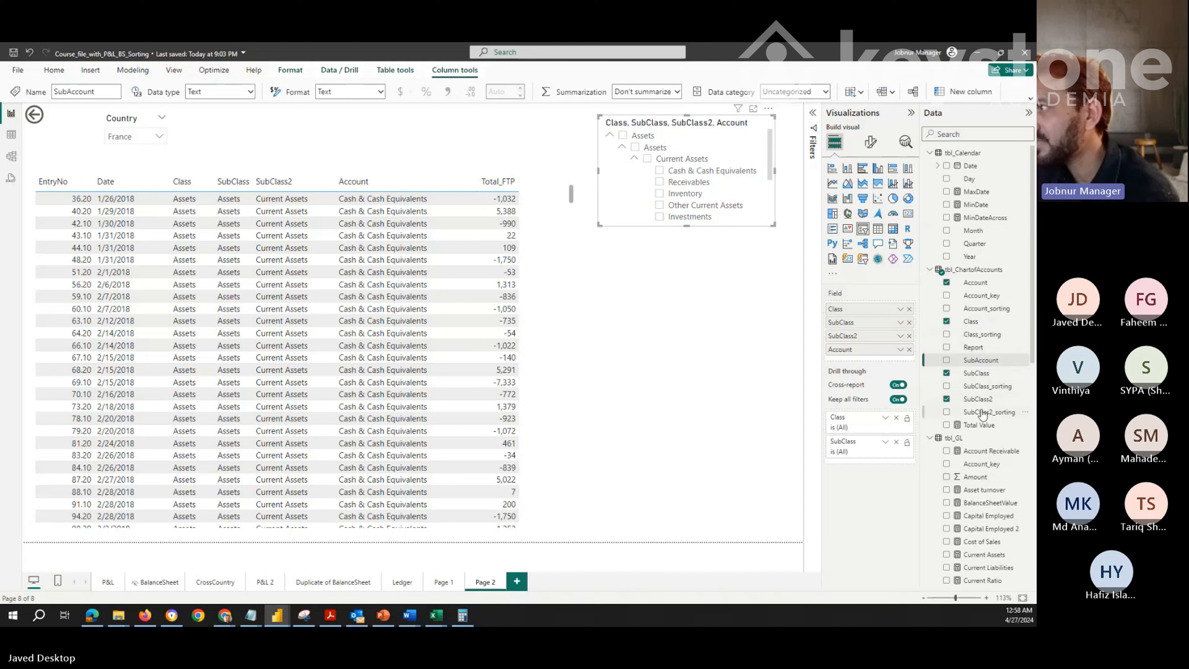
pyautogui.moveTo(978, 399); pyautogui.dragTo(889, 462)
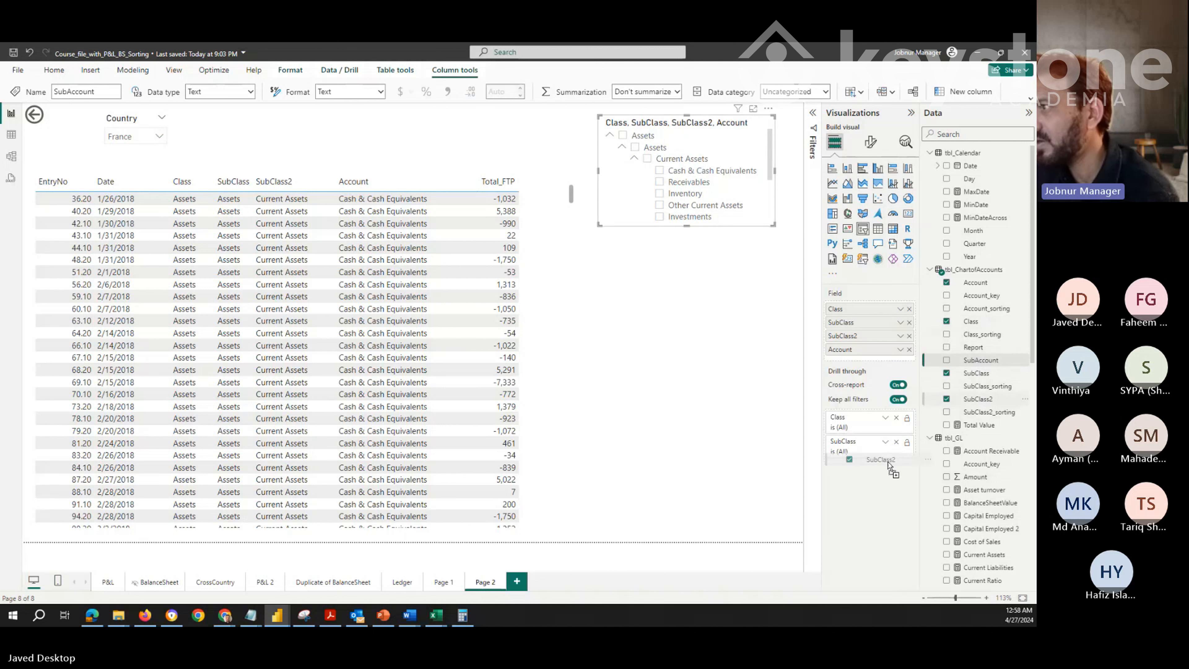
pyautogui.click(887, 465)
pyautogui.click(885, 466)
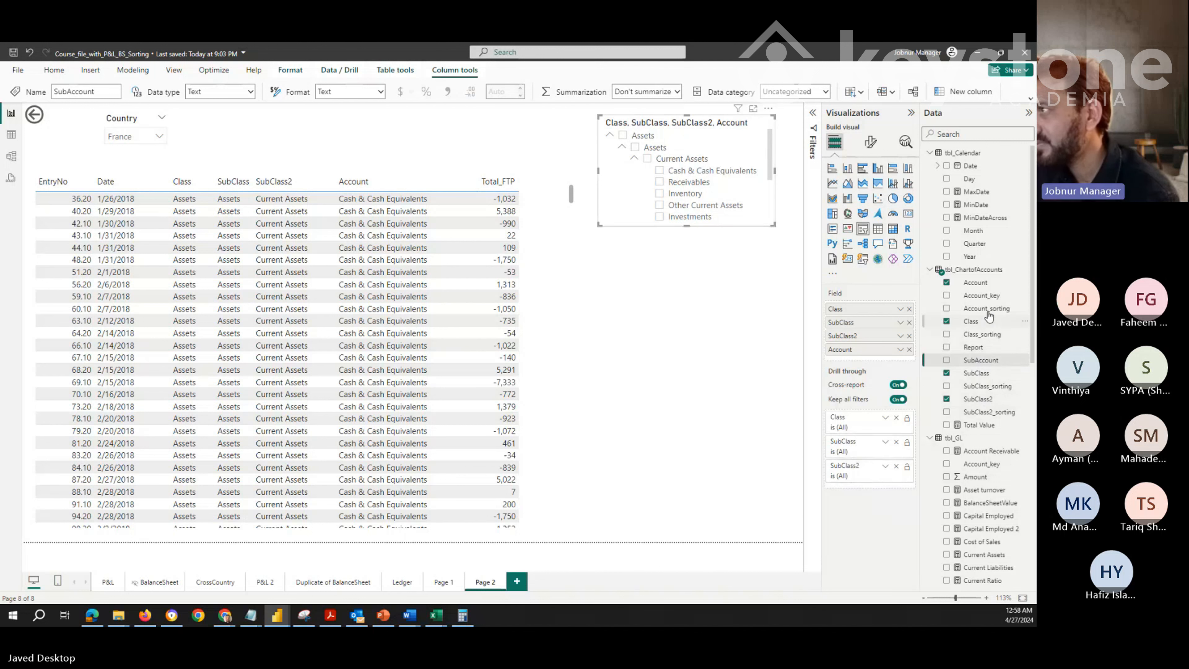
# Add Account and SubAccount from tbl_ChartofAccounts as drill-through fields for Page 2, collapsing their filter cards
pyautogui.moveTo(976, 282); pyautogui.dragTo(890, 496)
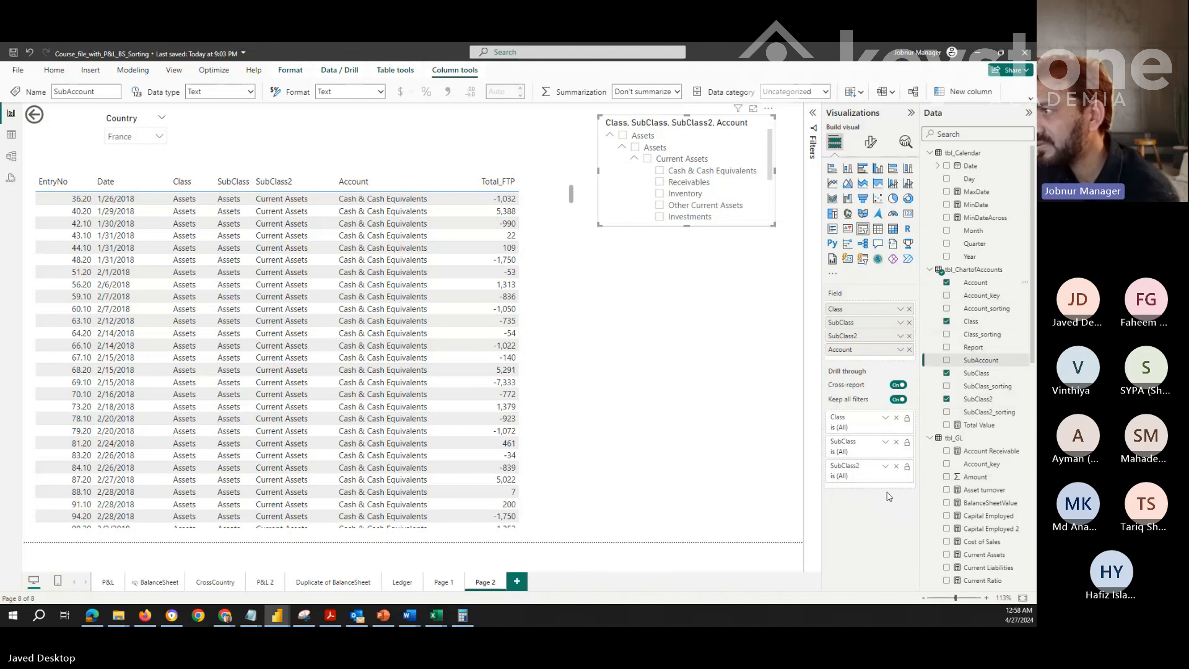
pyautogui.moveTo(974, 284); pyautogui.dragTo(882, 489)
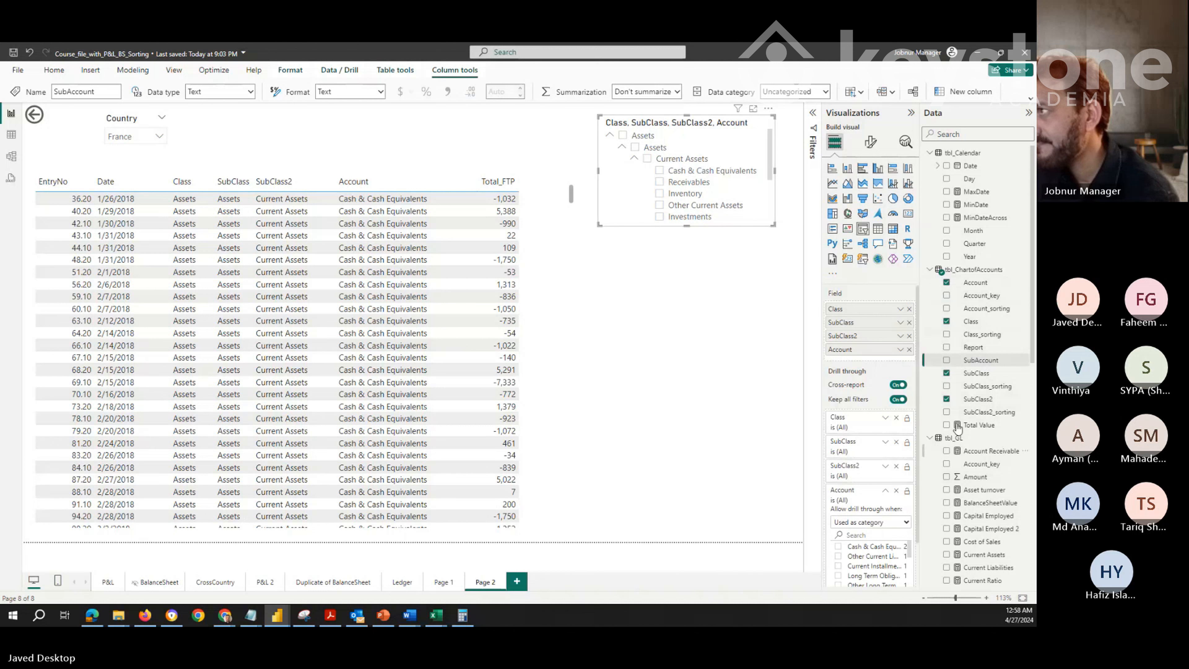
pyautogui.click(888, 491)
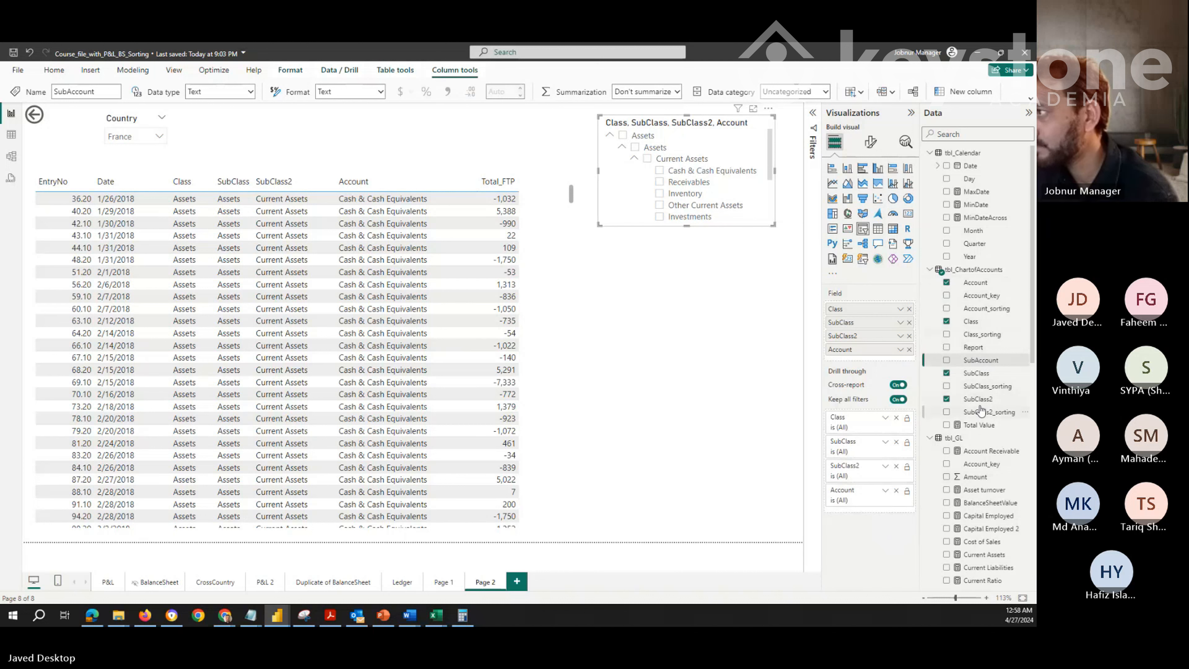
pyautogui.moveTo(981, 361); pyautogui.dragTo(873, 496)
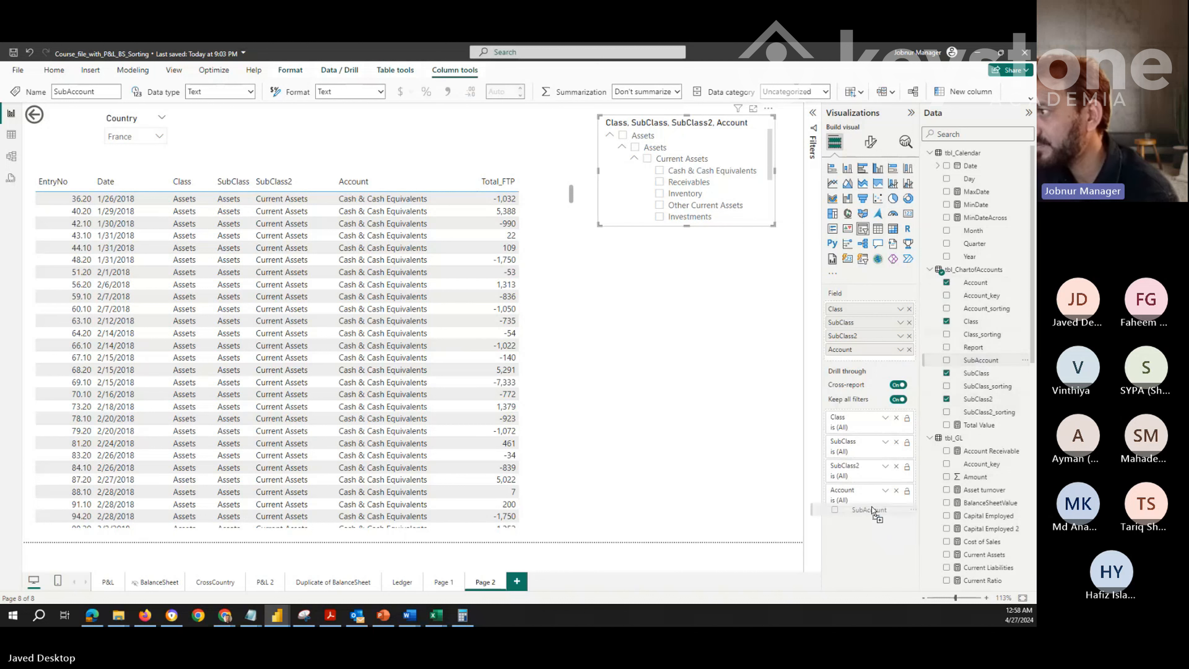
pyautogui.click(884, 519)
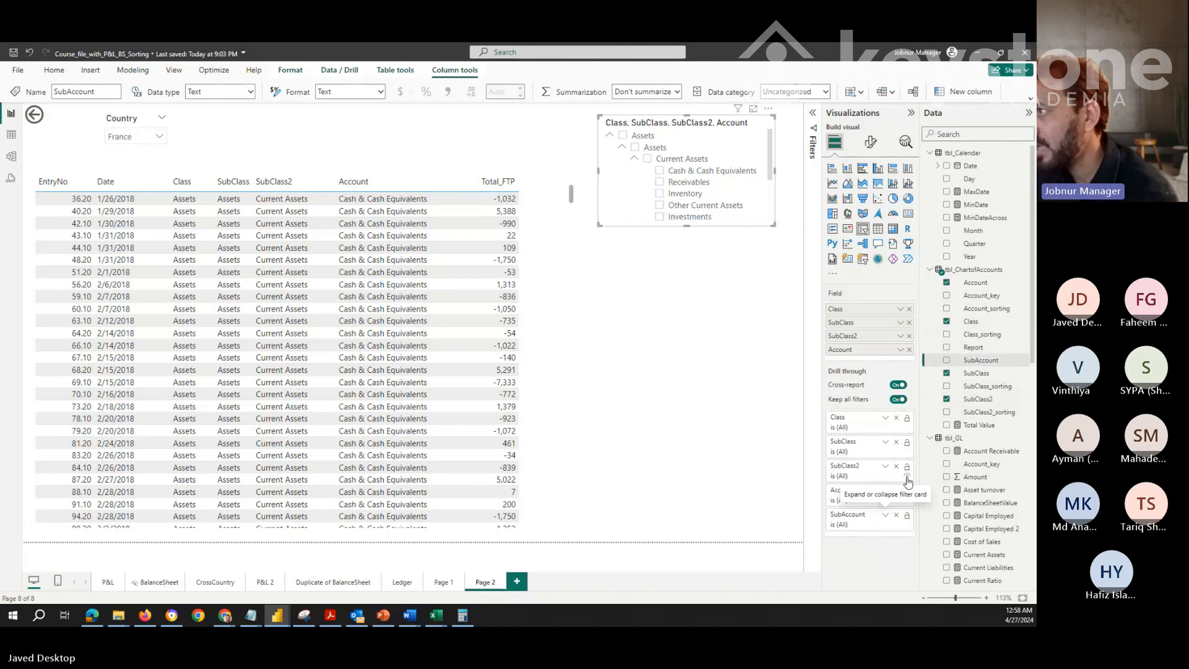
# Add Date from tbl_Calendar and Country from tbl_territory as drill-through fields, keeping the filter cards collapsed
pyautogui.moveTo(971, 167); pyautogui.dragTo(867, 543)
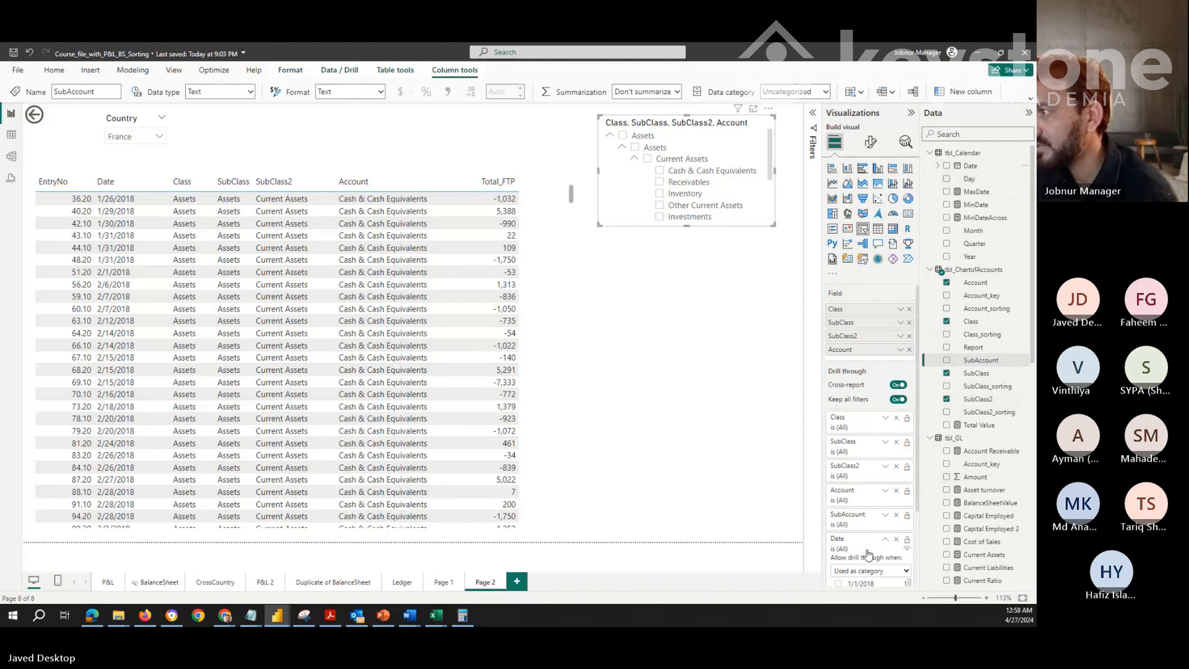
pyautogui.click(885, 540)
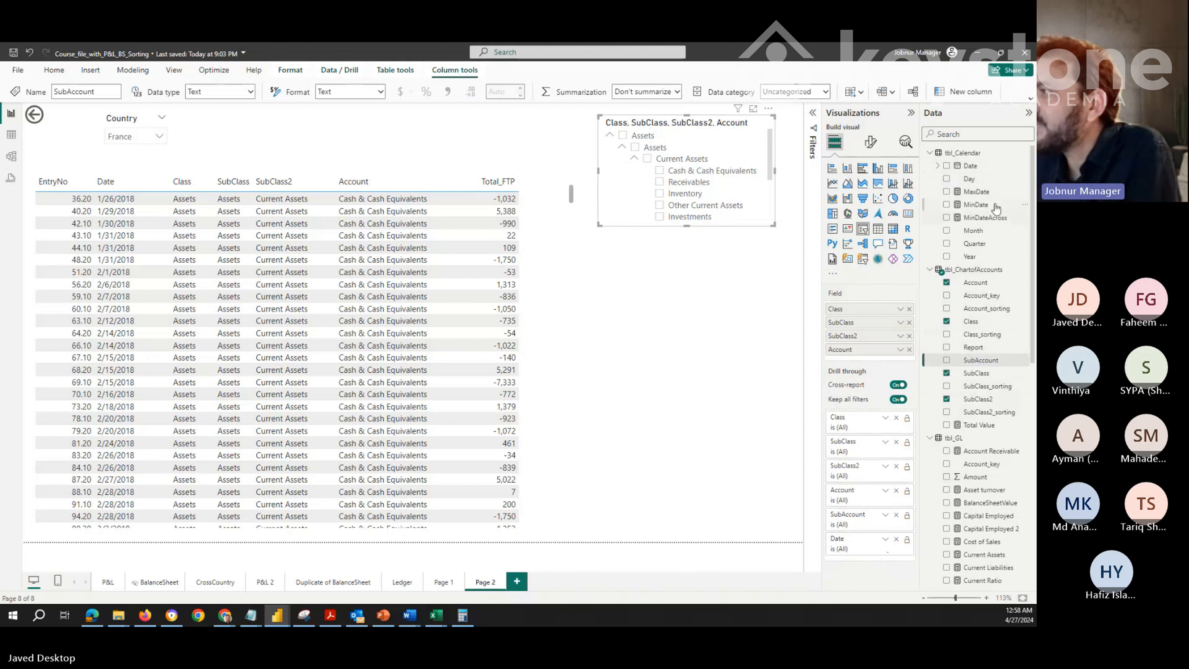
pyautogui.scroll(-1, 988, 404)
pyautogui.scroll(-10, 988, 404)
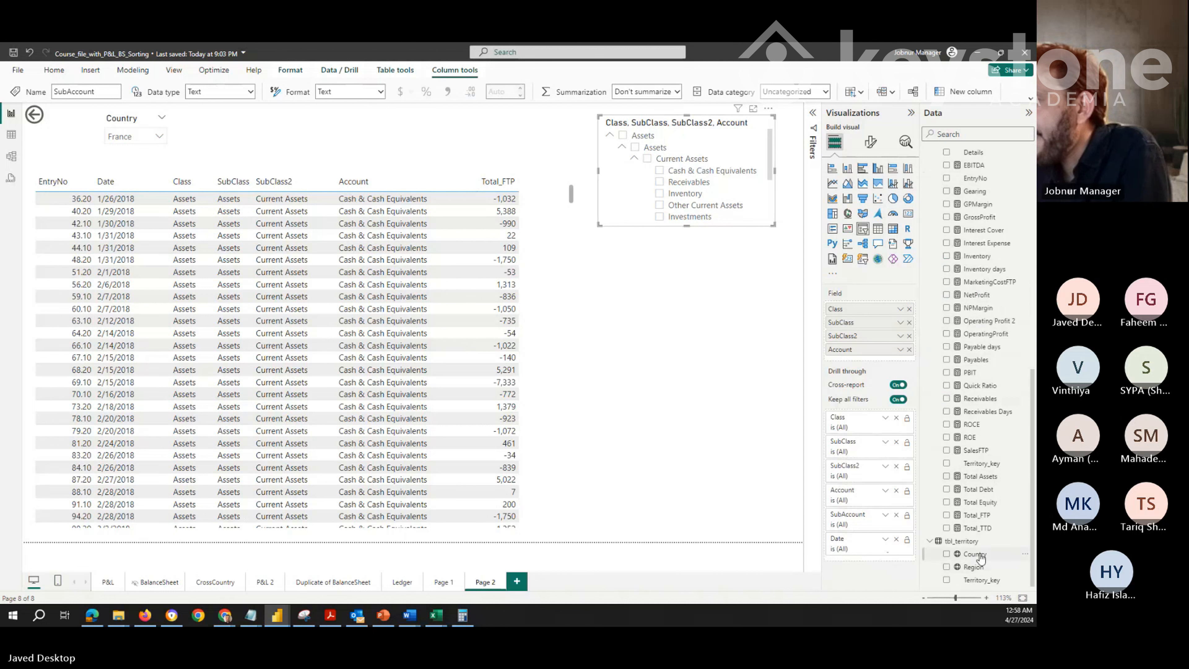
pyautogui.moveTo(976, 554); pyautogui.dragTo(903, 566)
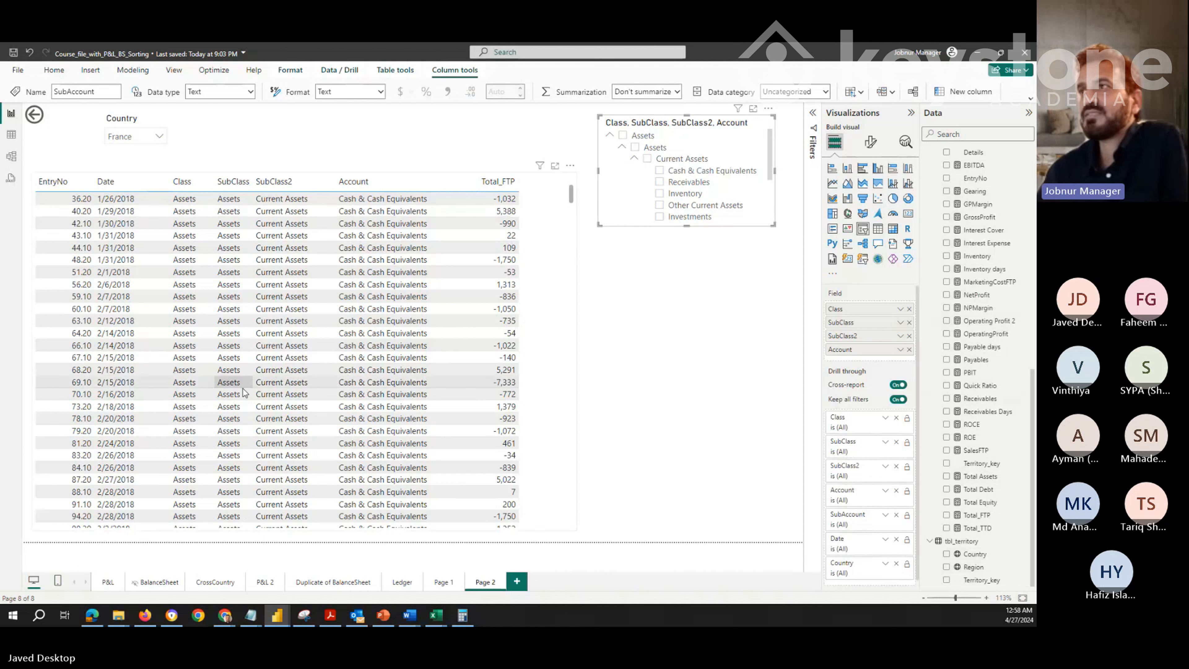
# Remove the account hierarchy slicer and the Country slicer from Page 2
pyautogui.click(769, 111)
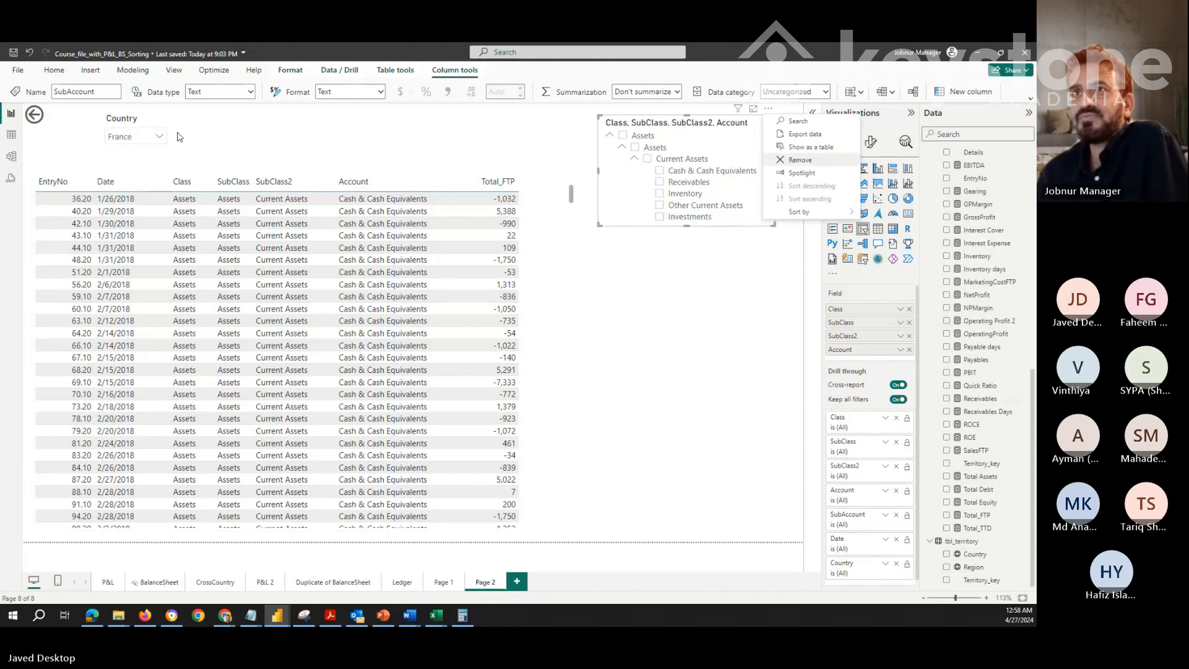
pyautogui.click(165, 152)
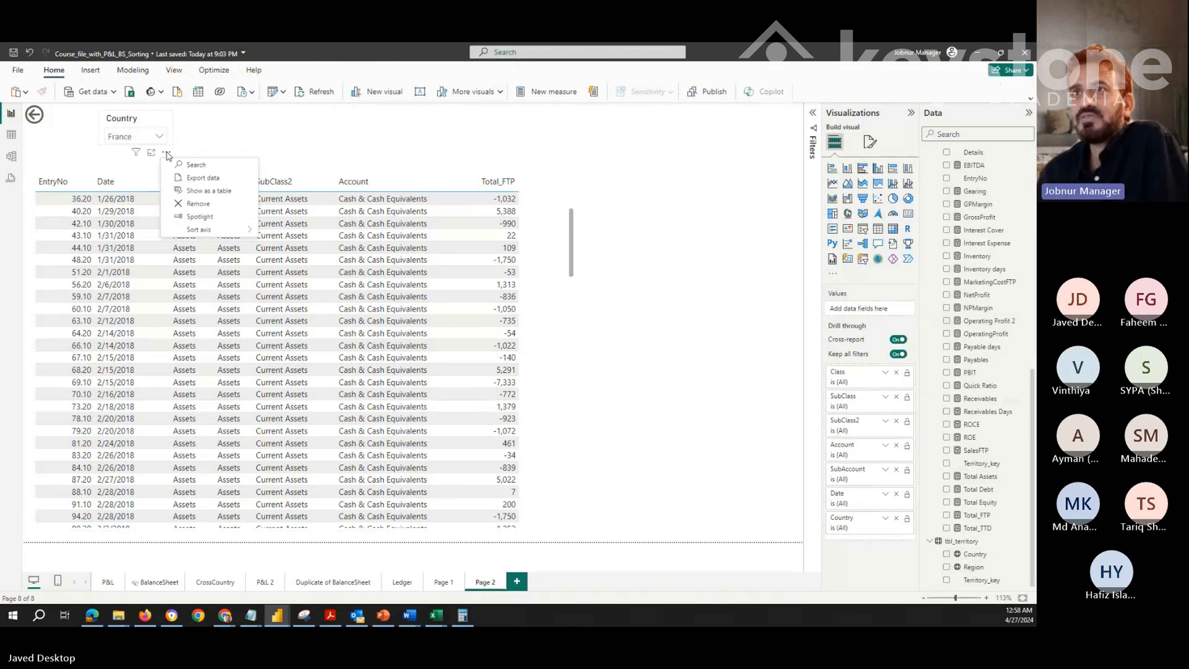
pyautogui.click(198, 204)
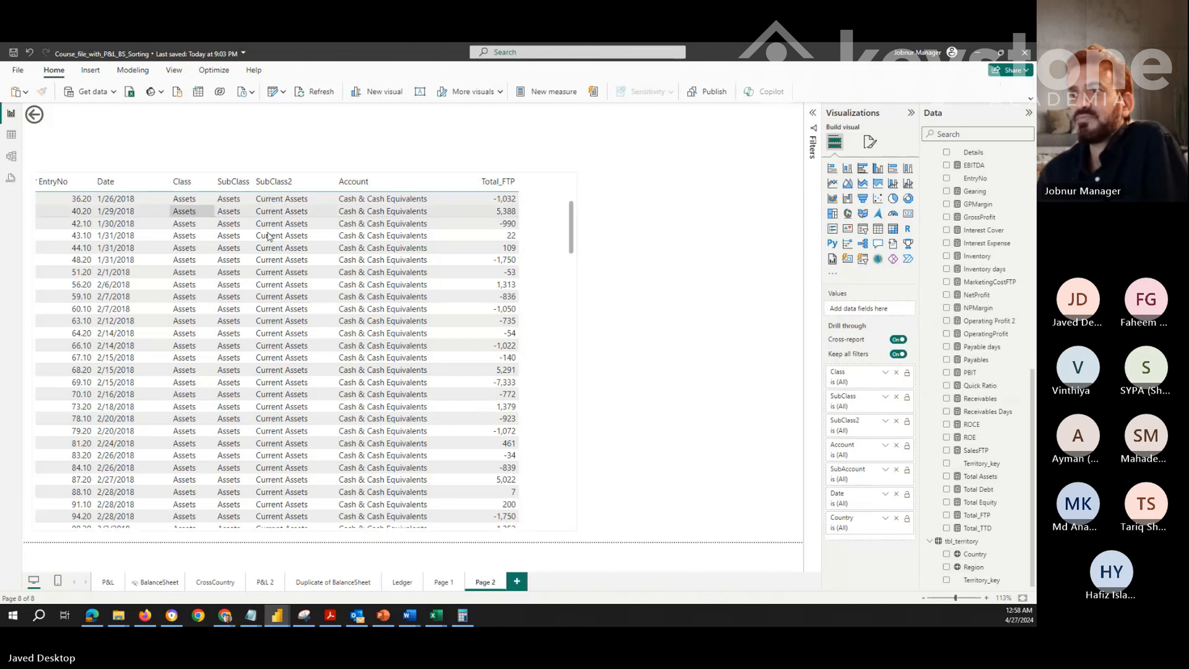
# Extend the ledger table up to the page's upper edge and shift it right, clear of the back arrow
pyautogui.click(299, 170)
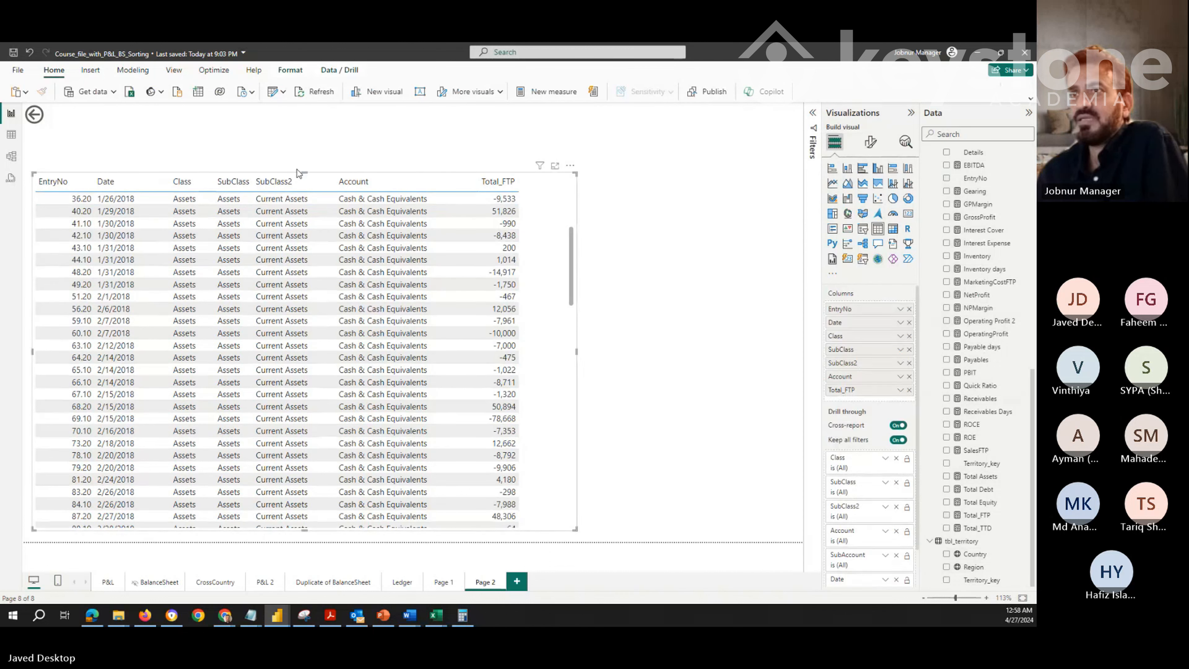
pyautogui.moveTo(304, 173); pyautogui.dragTo(314, 107)
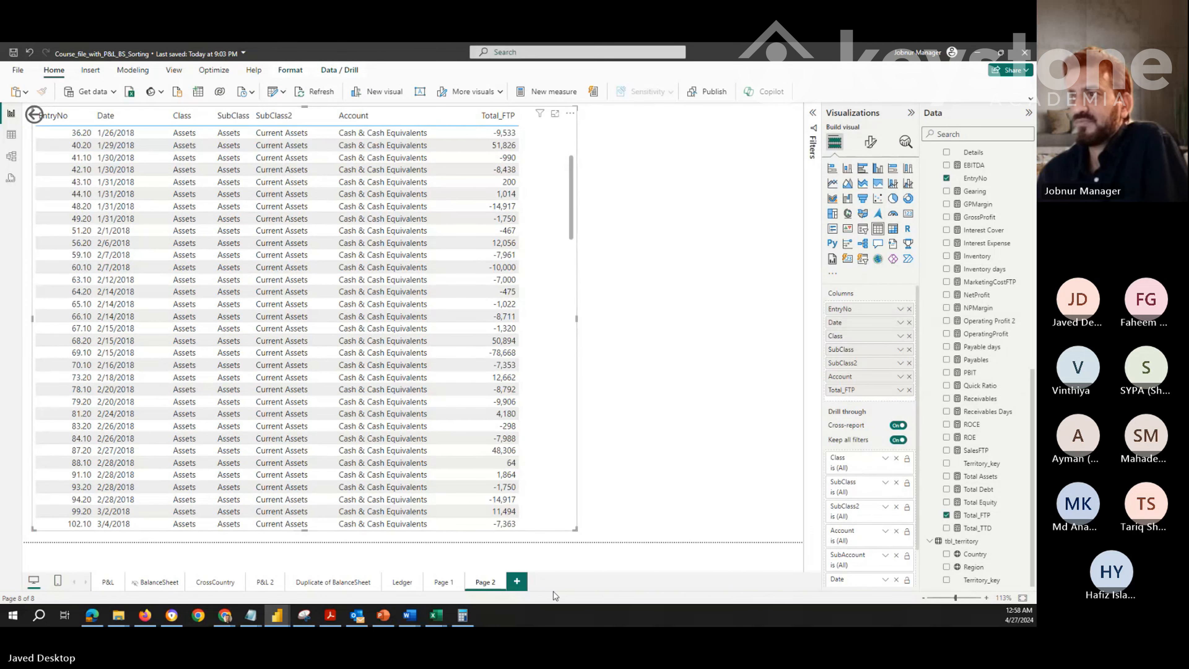
pyautogui.moveTo(552, 532); pyautogui.dragTo(641, 529)
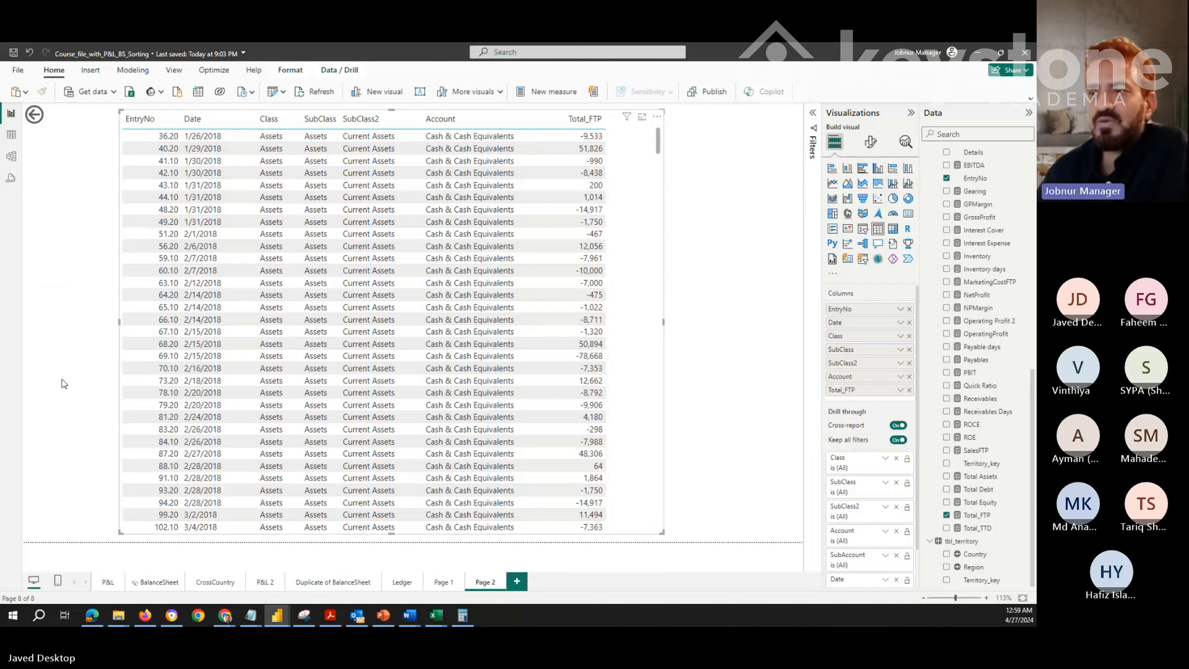
# Switch to the Duplicate of BalanceSheet page and delete the Ledger and Page 1 pages from the report
pyautogui.click(319, 583)
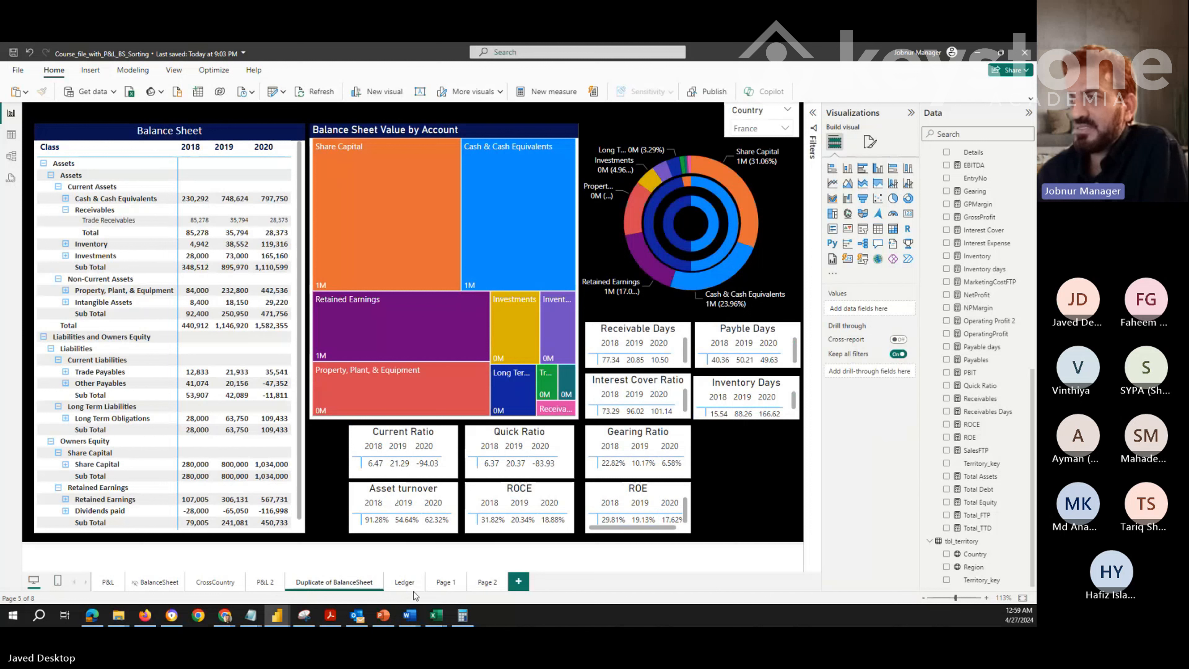
pyautogui.click(420, 577)
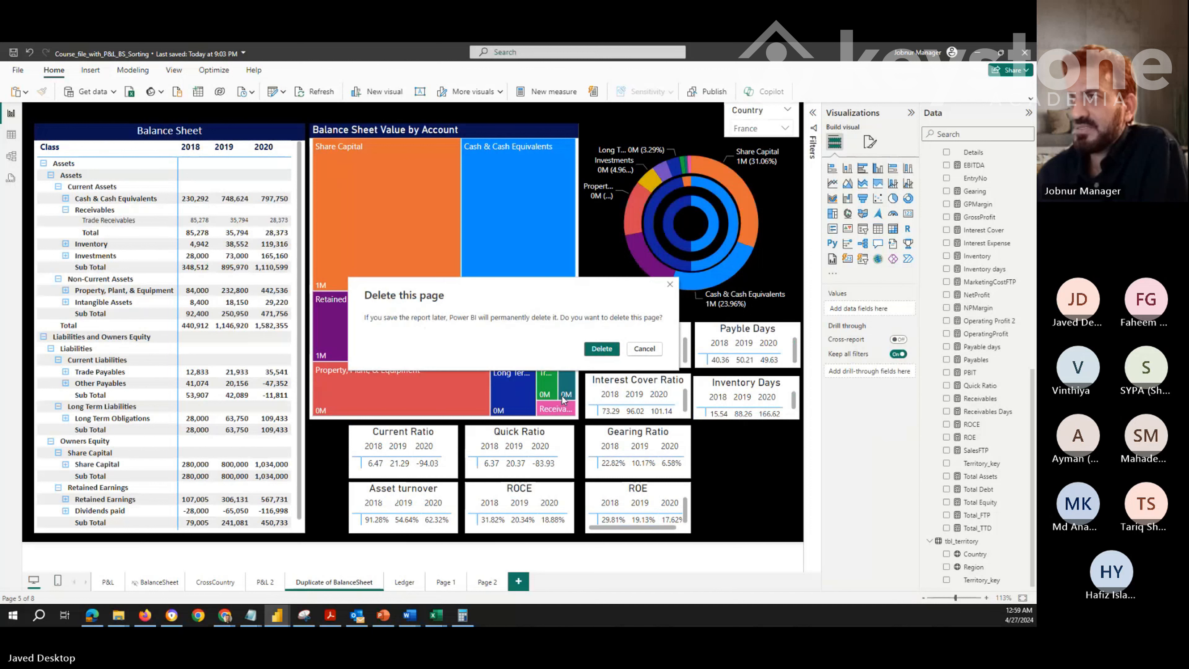
pyautogui.click(608, 350)
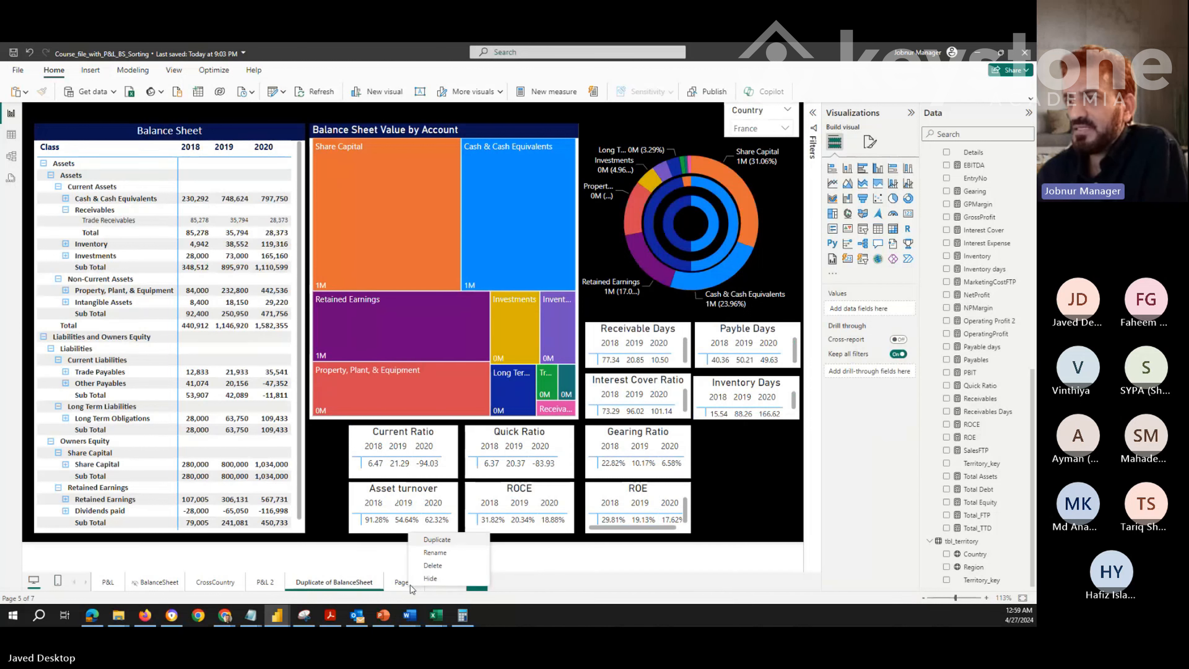
pyautogui.click(421, 578)
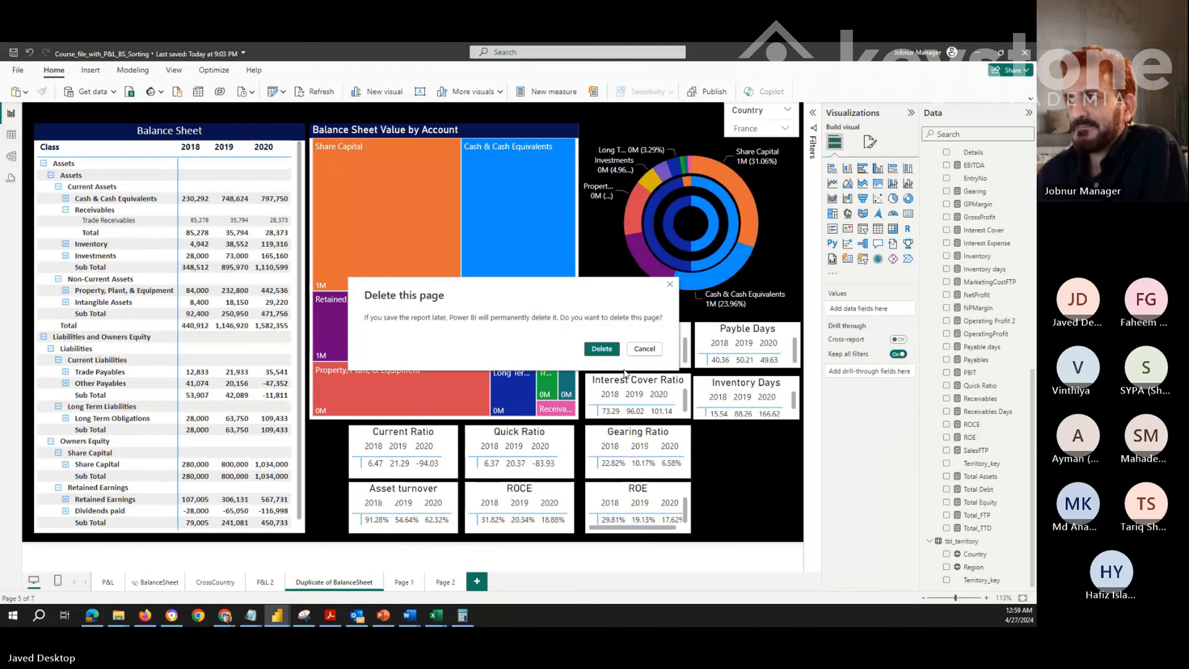
pyautogui.click(611, 349)
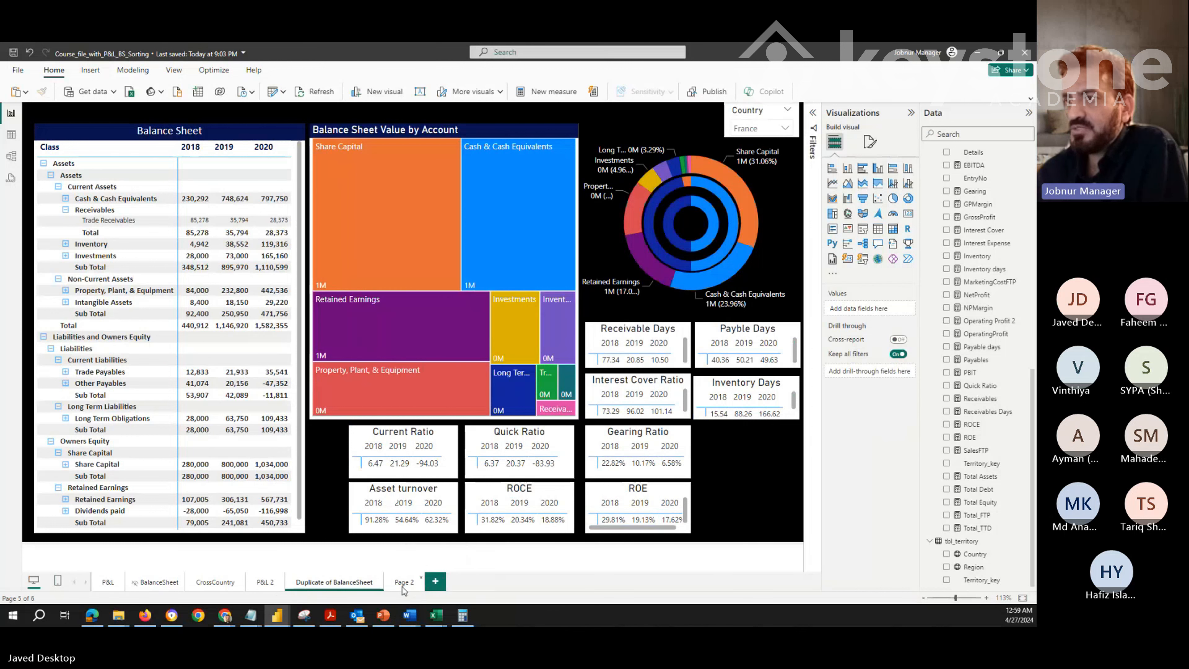
# Rename Page 2 as Ledger Detail
pyautogui.click(402, 586)
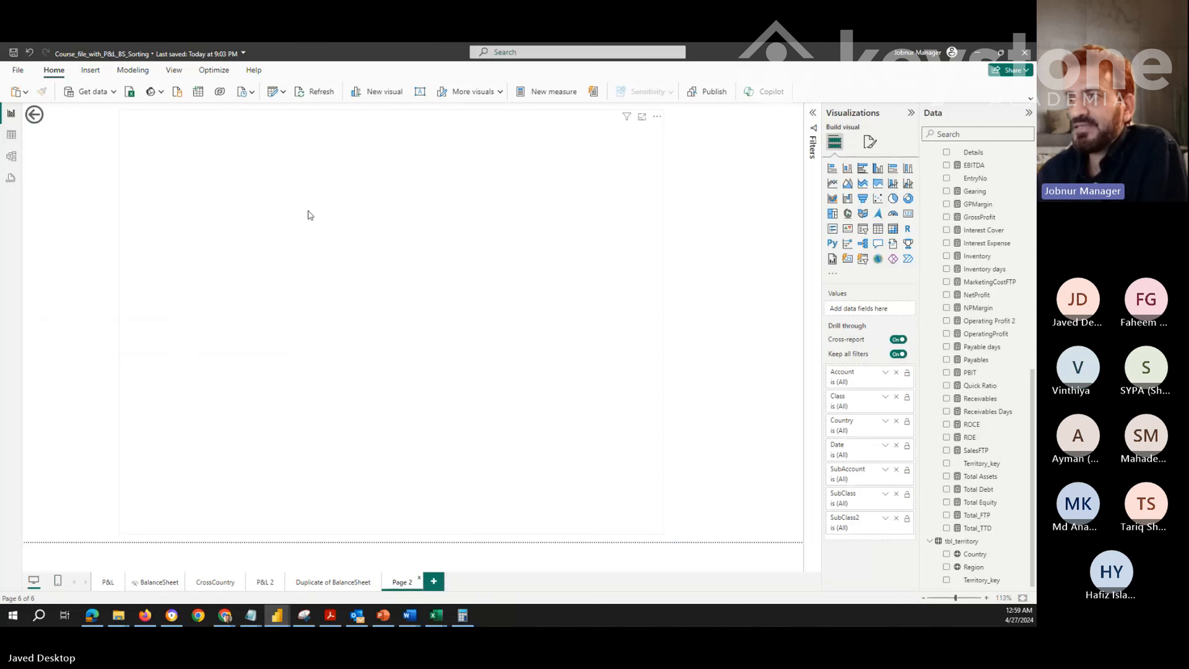
pyautogui.rightClick(403, 582)
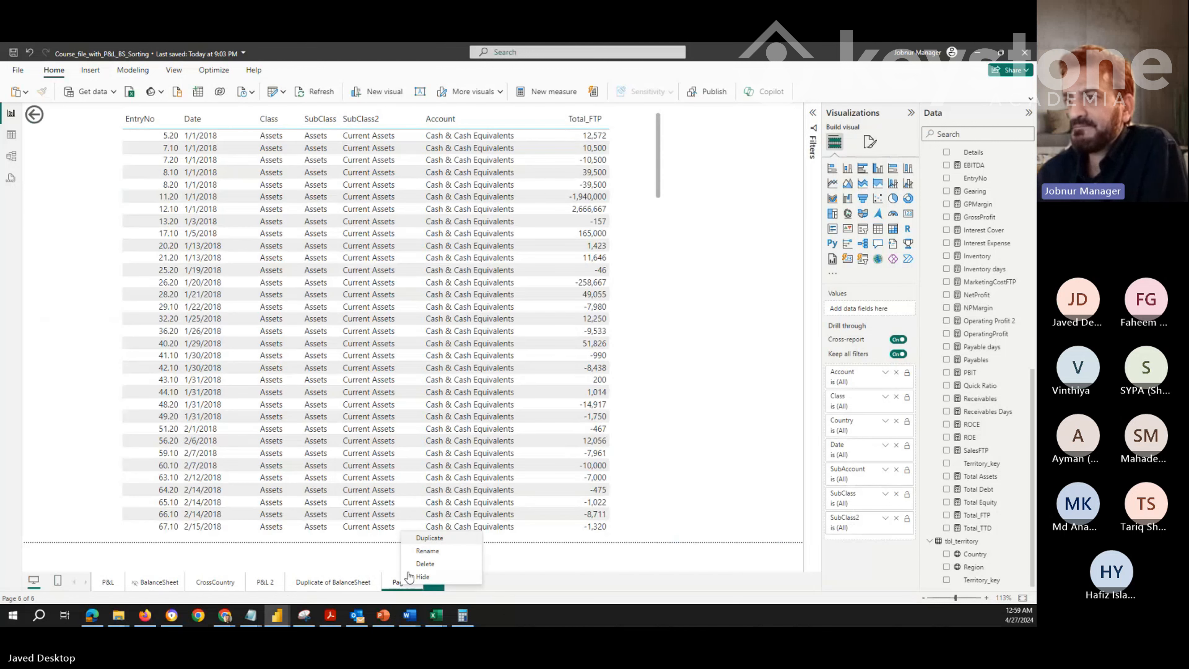
pyautogui.click(415, 555)
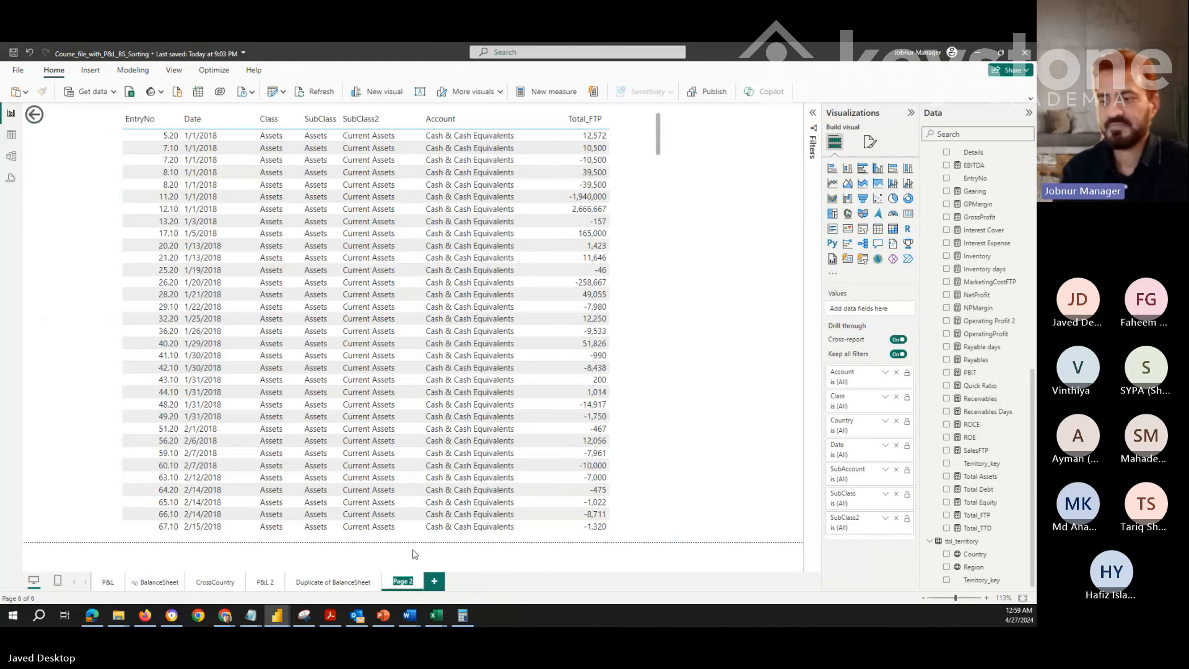
pyautogui.write('Led')
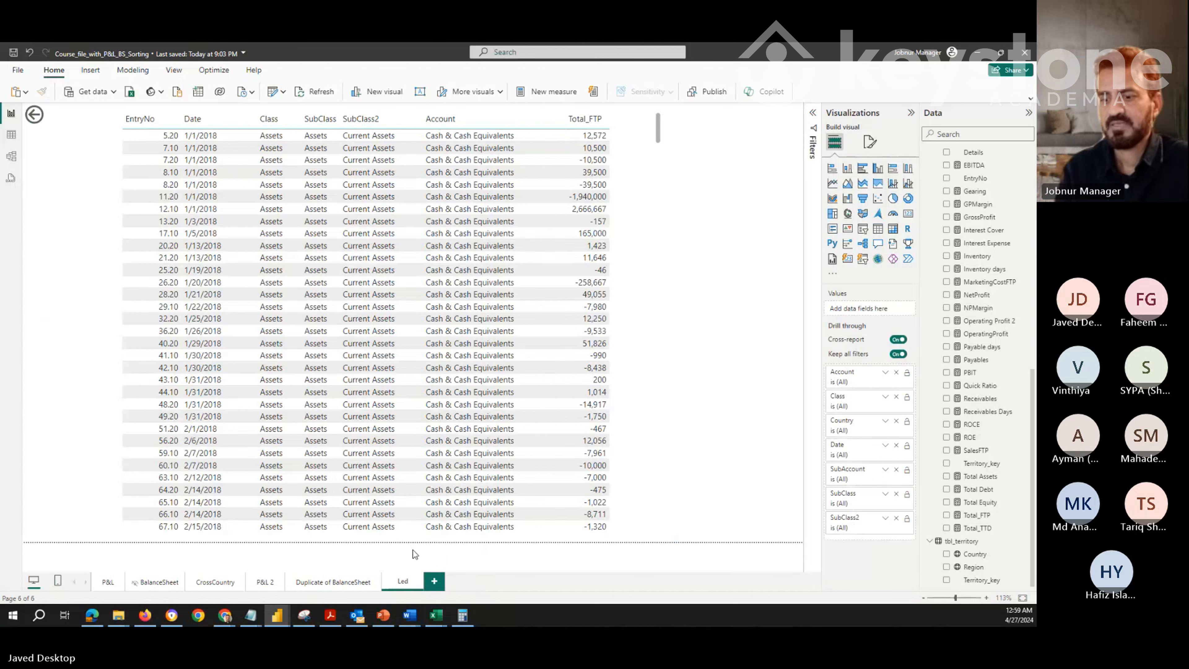
pyautogui.write('ger D')
pyautogui.write('etail')
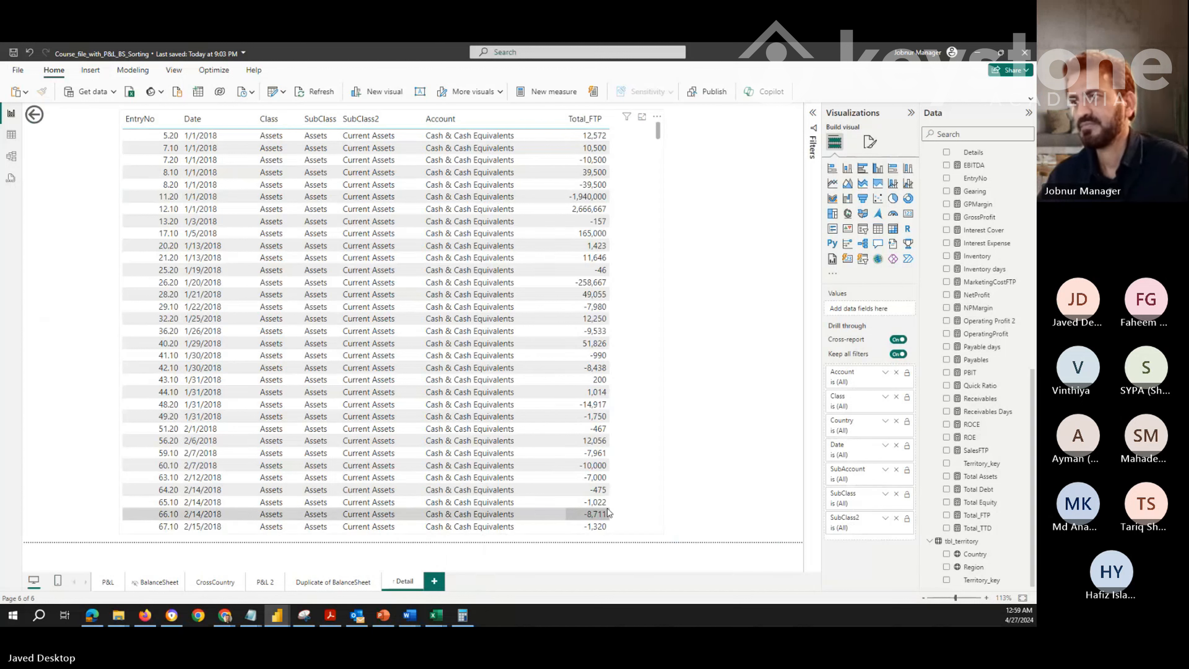
pyautogui.click(586, 515)
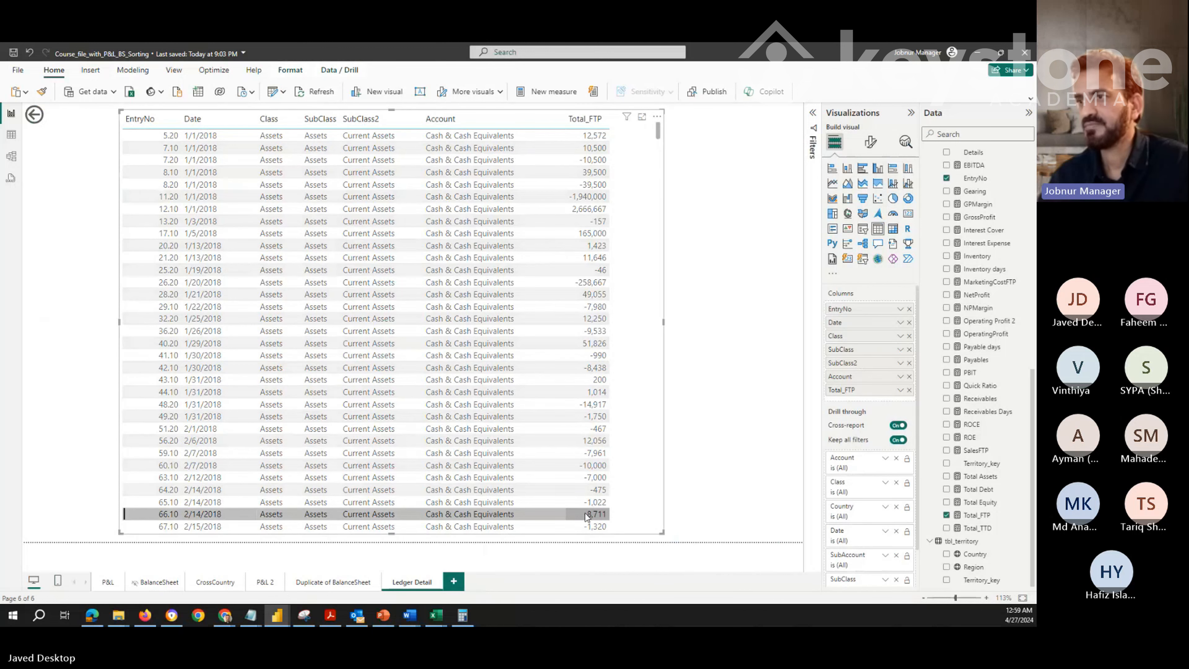
pyautogui.click(704, 525)
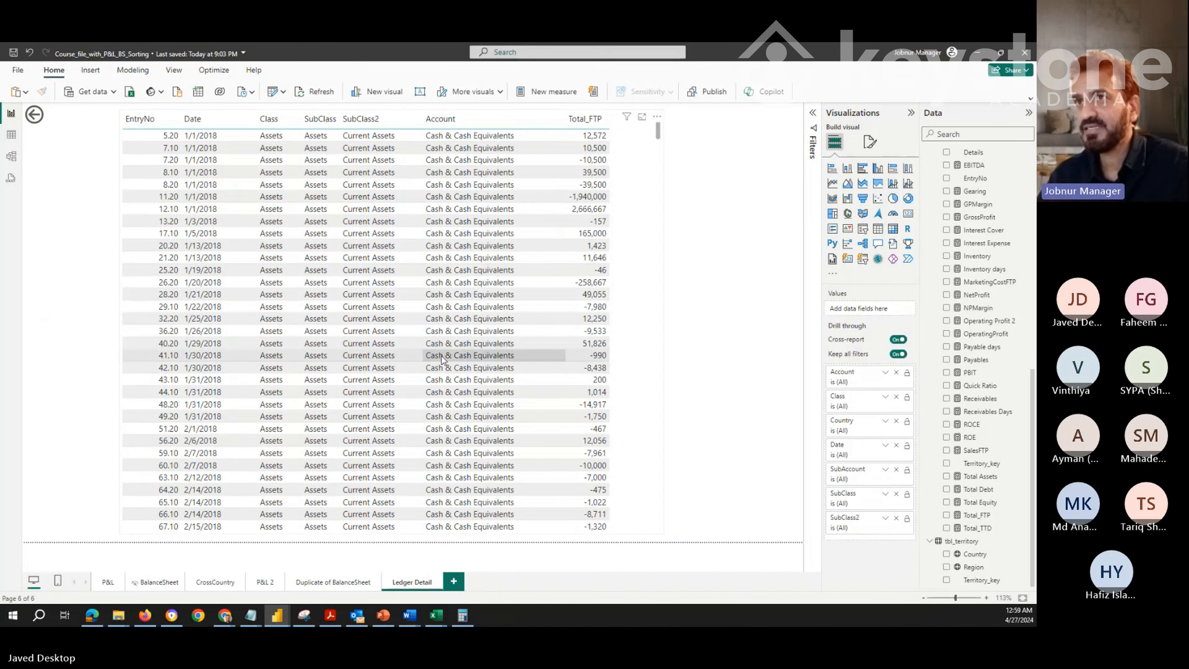
# Drill through from Trade Receivables in the Duplicate of BalanceSheet matrix to Ledger Detail and examine the filtered ledger entries
pyautogui.click(310, 587)
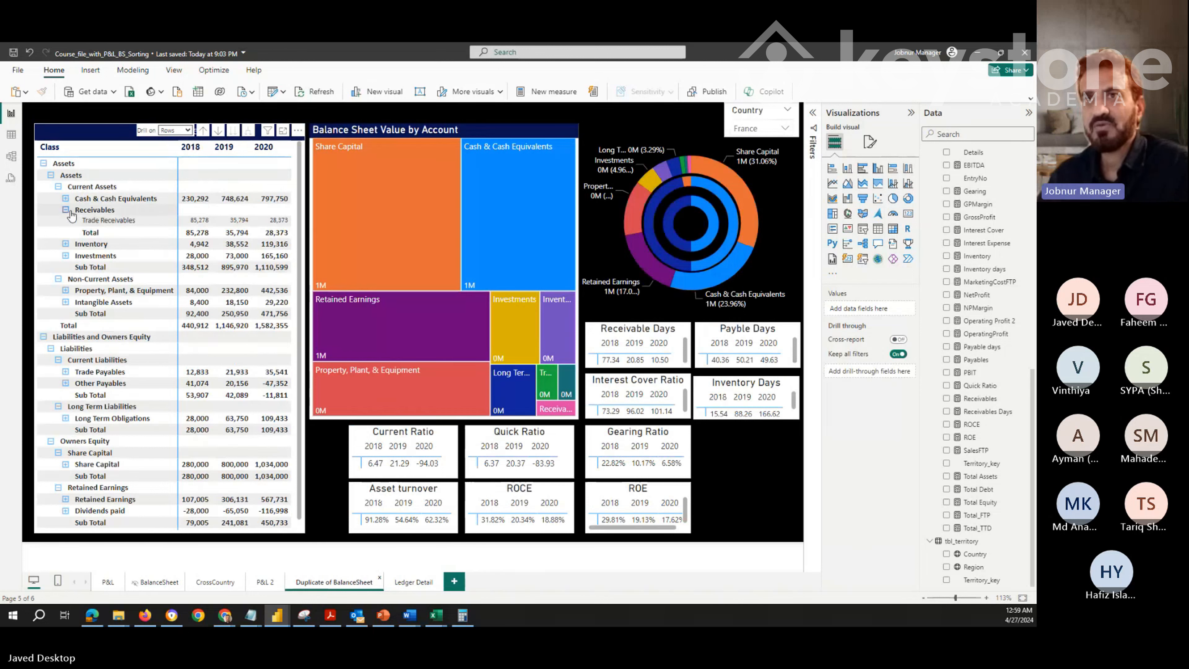
pyautogui.rightClick(109, 225)
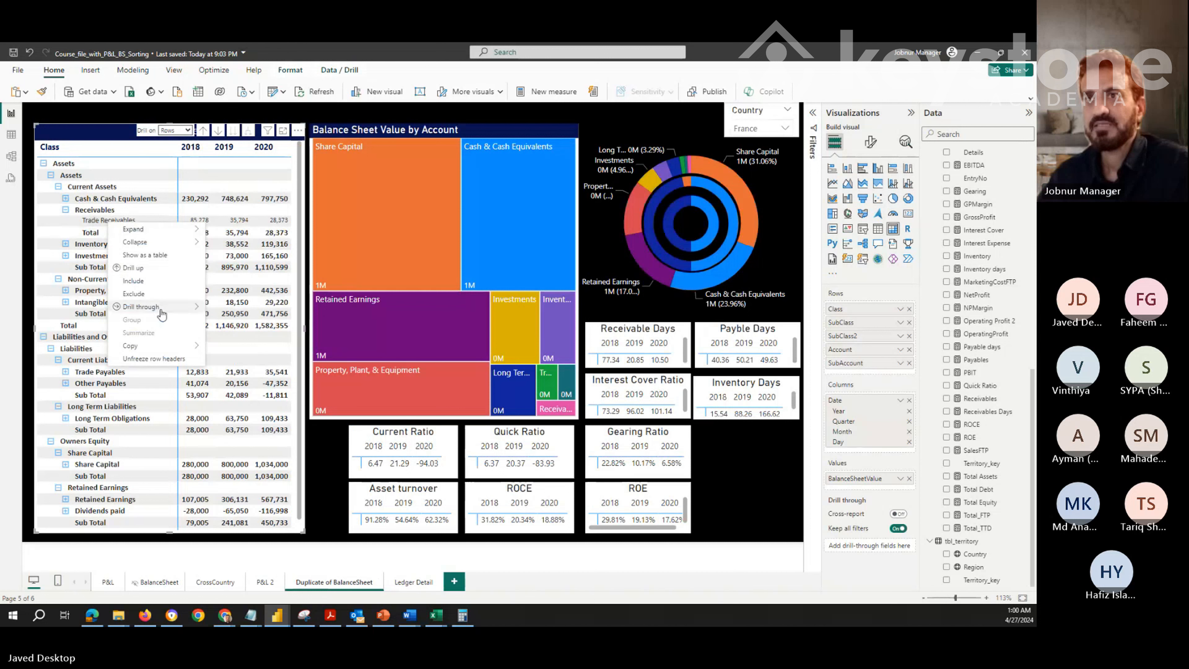
pyautogui.moveTo(166, 310)
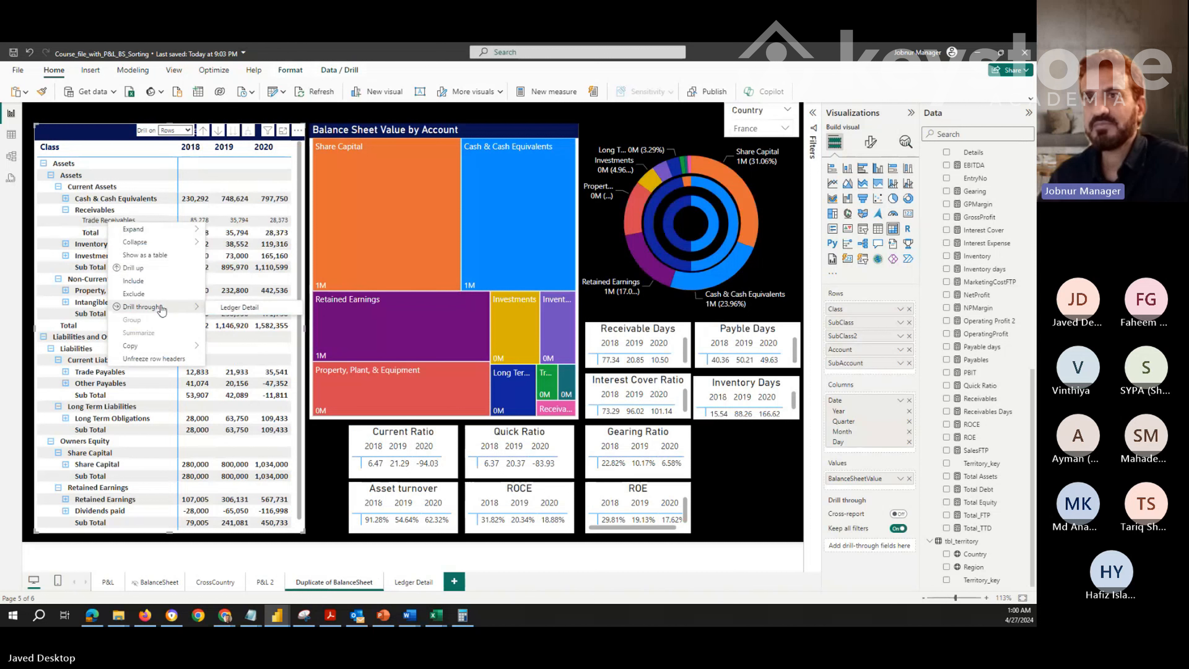
pyautogui.click(241, 307)
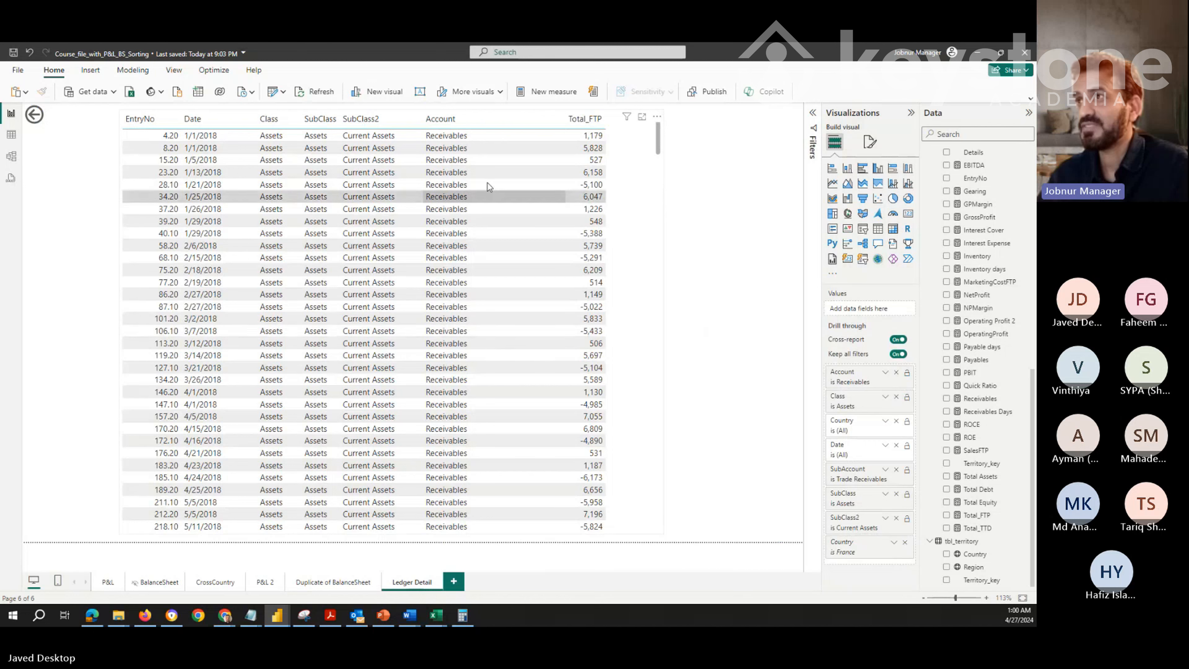
pyautogui.scroll(-1, 470, 300)
pyautogui.scroll(-20, 466, 325)
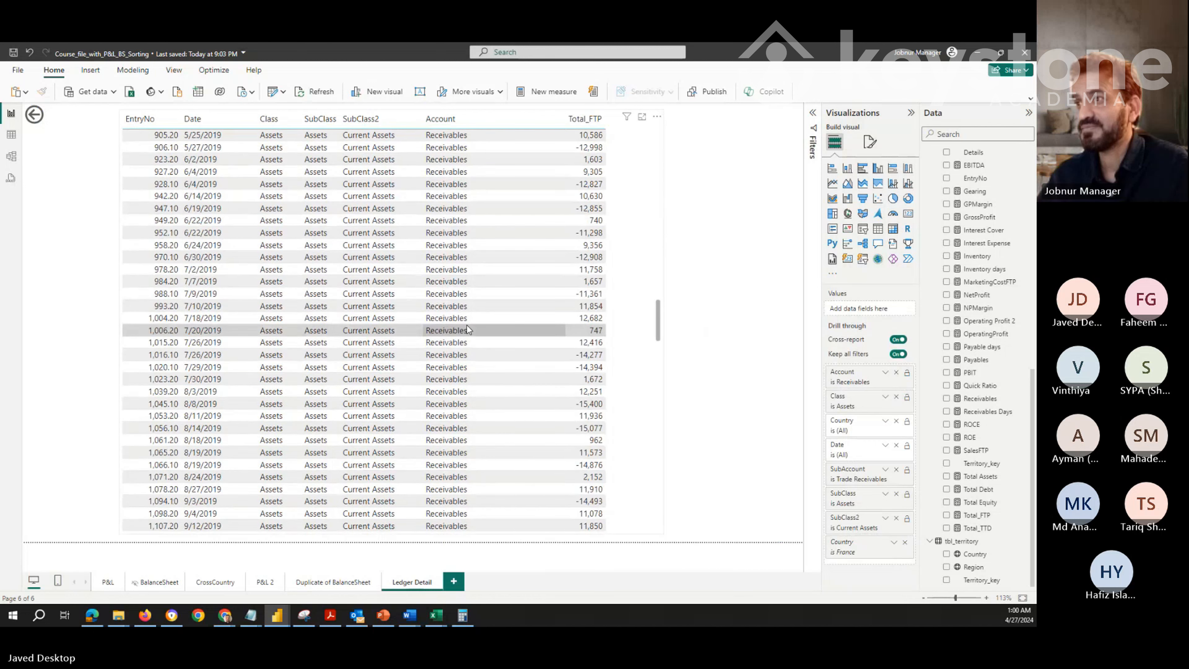
pyautogui.scroll(-10, 467, 328)
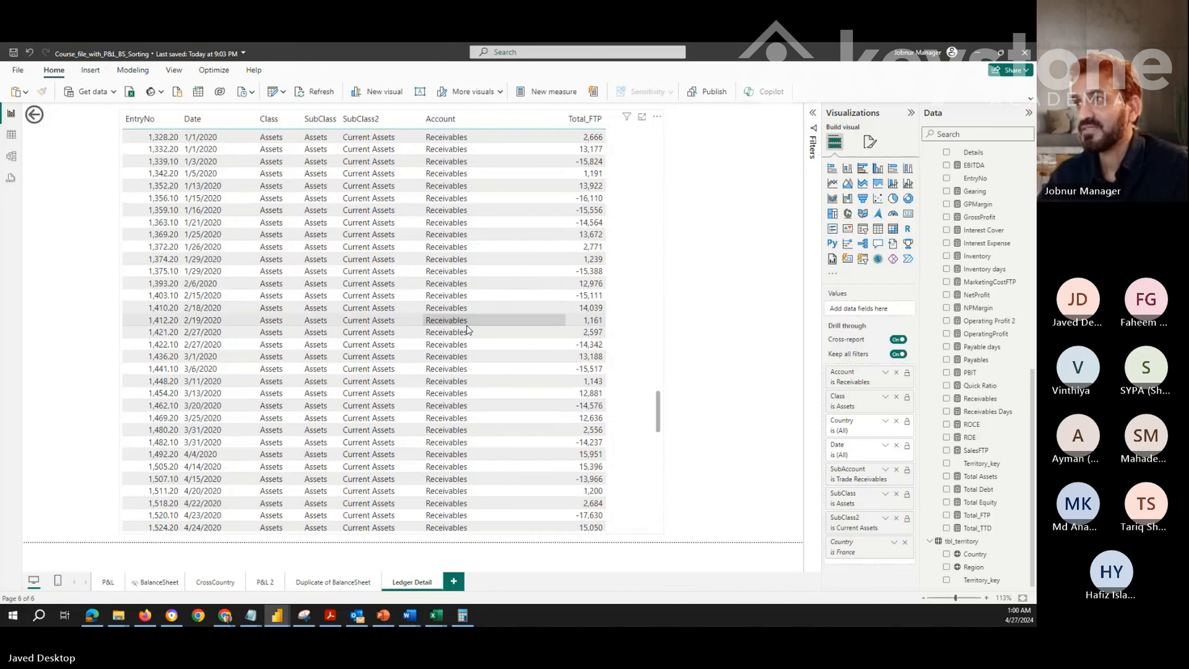
pyautogui.scroll(20, 468, 330)
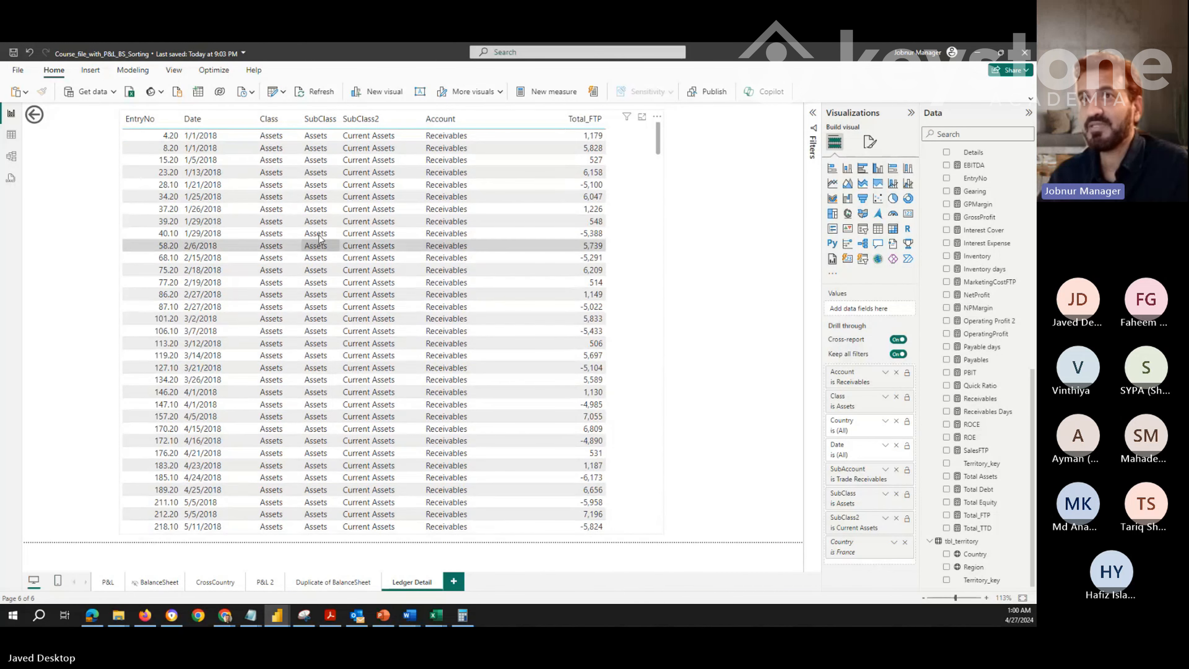
# Return to the Duplicate of BalanceSheet page and expand Property, Plant, & Equipment in the balance sheet matrix
pyautogui.click(32, 120)
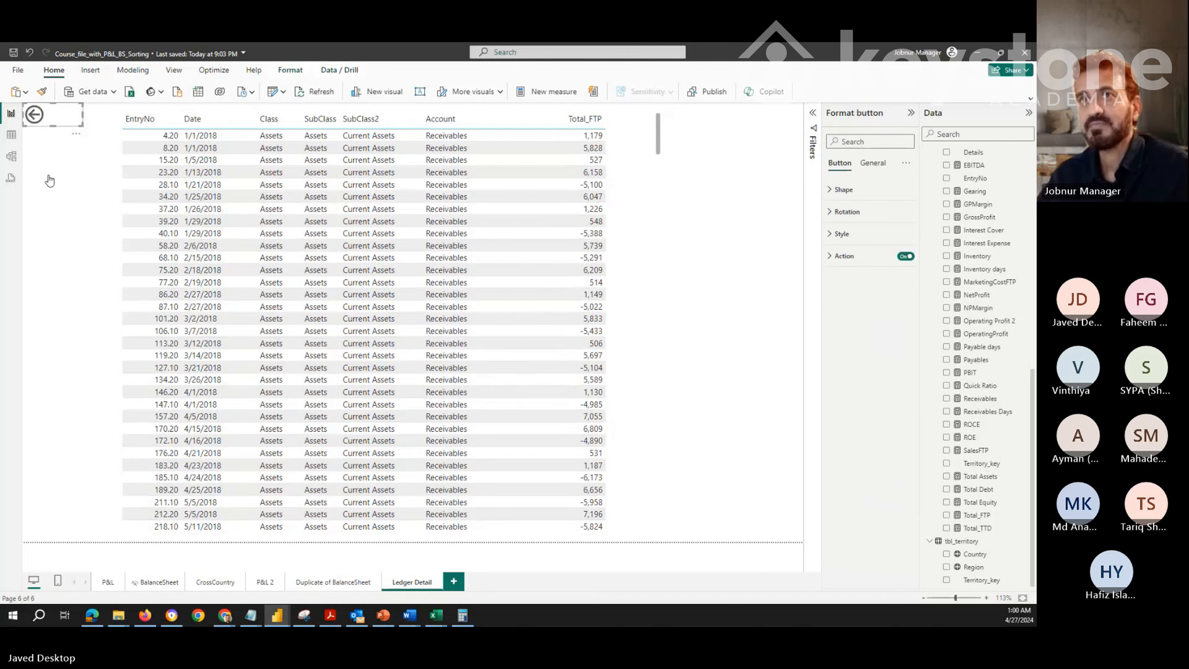
pyautogui.keyDown('ctrl'); pyautogui.click(36, 113); pyautogui.keyUp('ctrl')
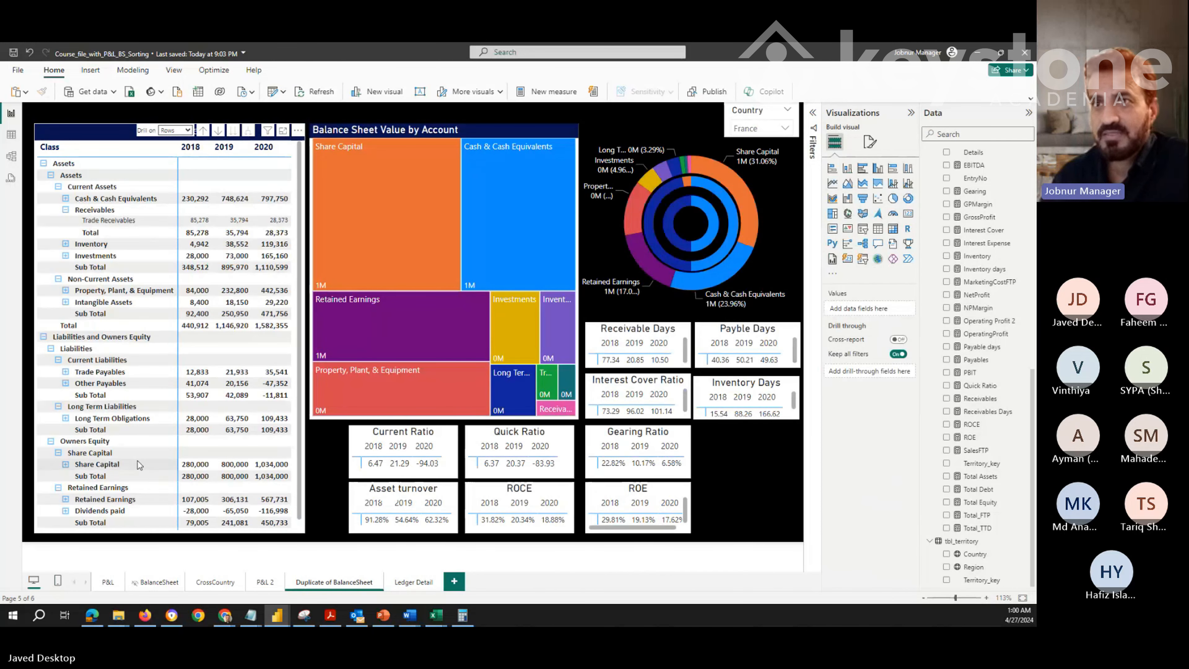
pyautogui.click(66, 291)
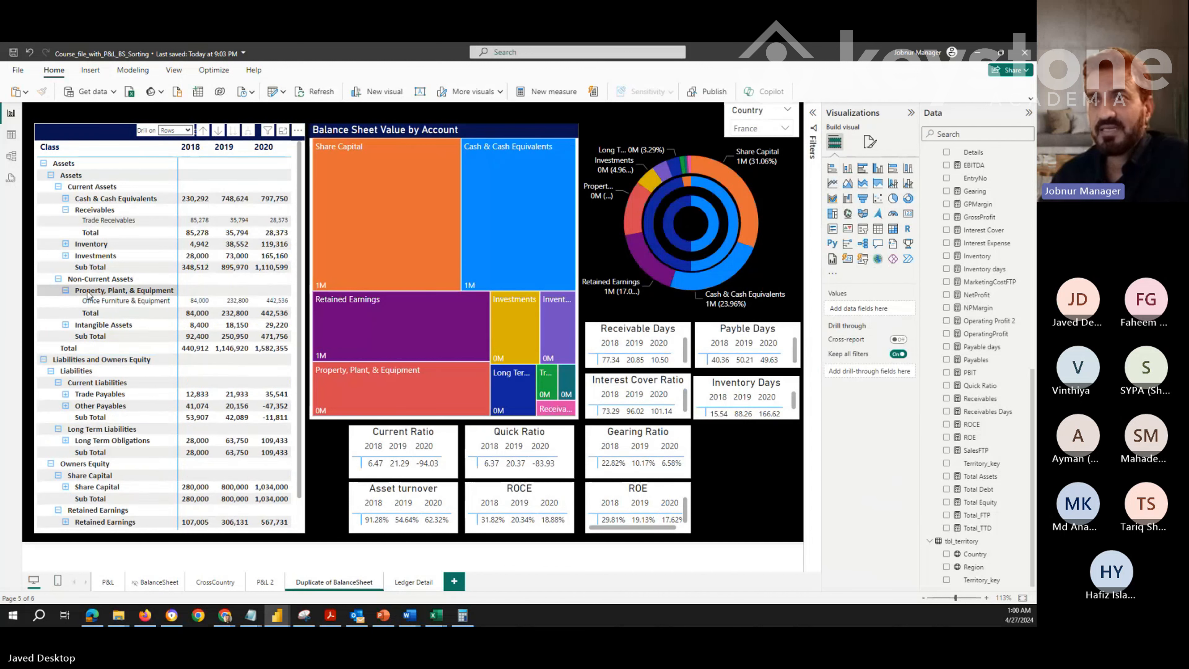
# Drill through from Office Furniture & Equipment in the matrix to Ledger Detail and examine the filtered ledger entries
pyautogui.rightClick(135, 306)
pyautogui.moveTo(188, 395)
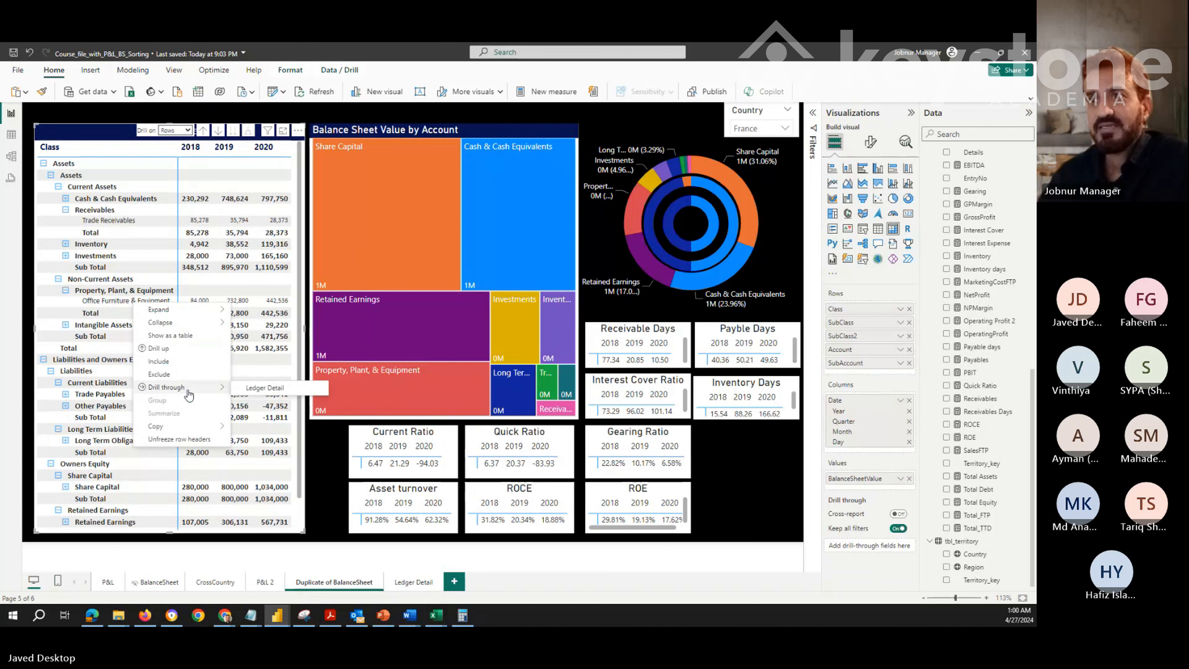
pyautogui.click(236, 389)
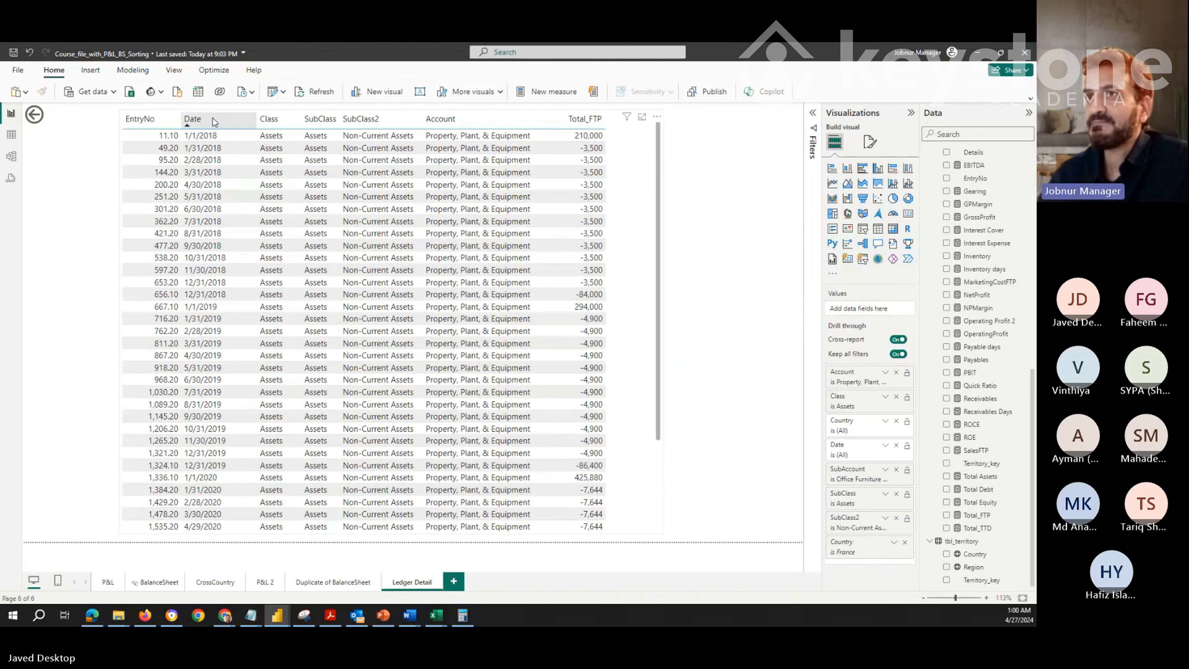
pyautogui.scroll(-3, 305, 300)
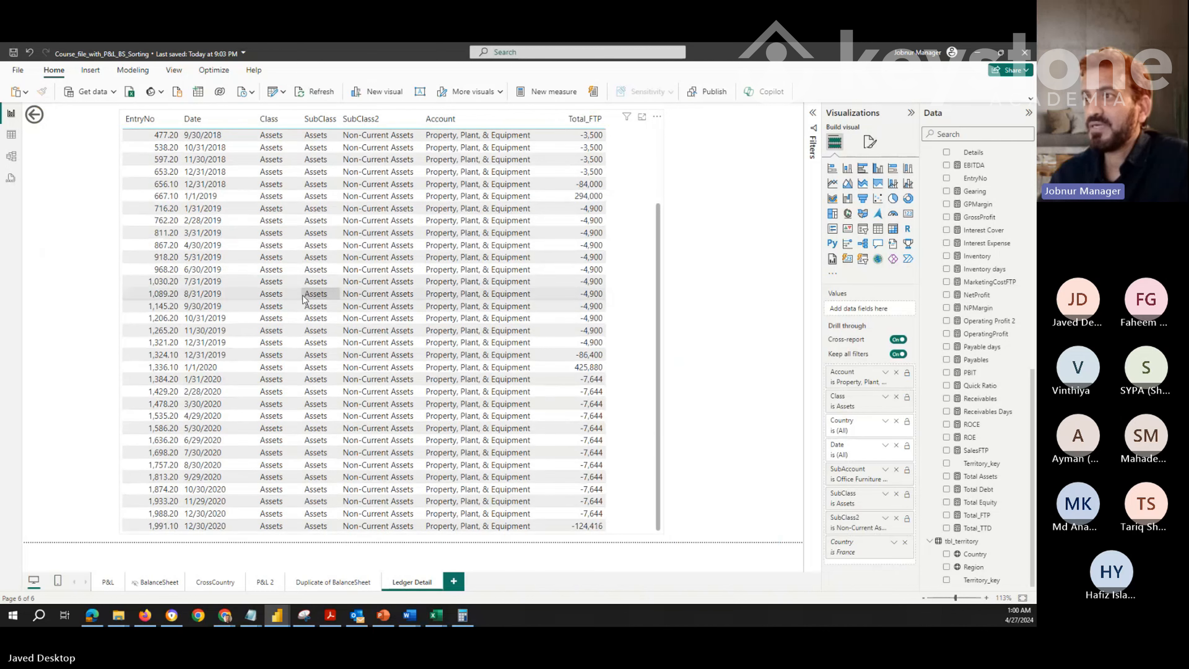
pyautogui.scroll(3, 304, 300)
pyautogui.scroll(-3, 305, 300)
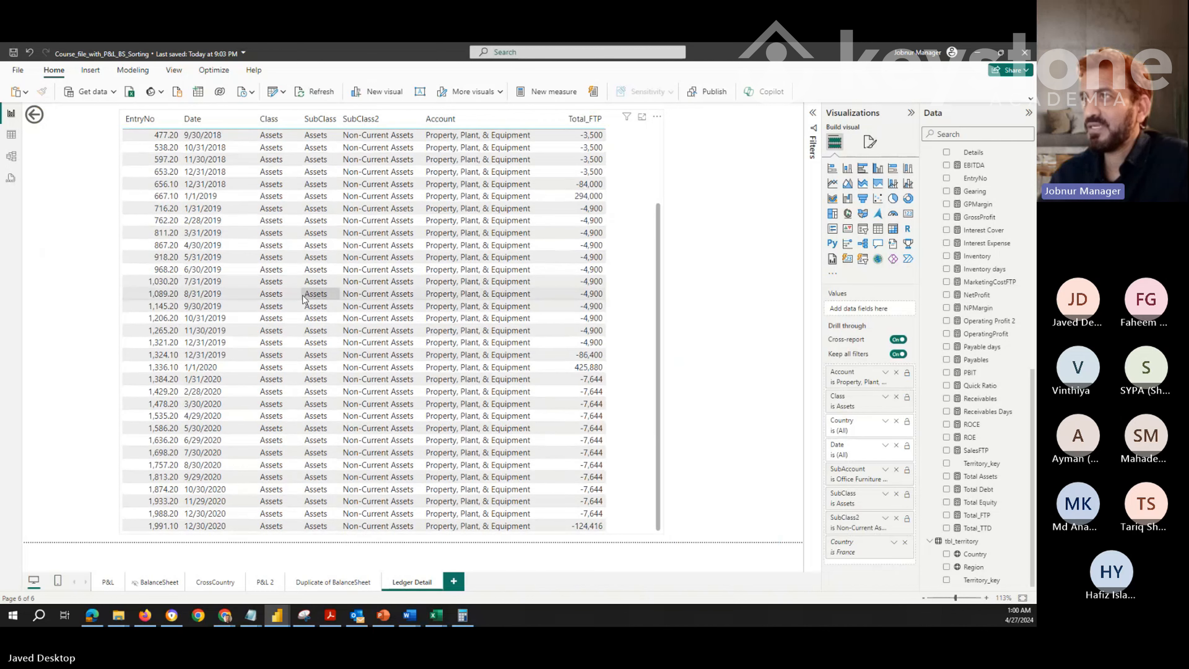
pyautogui.scroll(3, 304, 300)
pyautogui.scroll(-3, 305, 299)
pyautogui.scroll(3, 305, 300)
pyautogui.scroll(-3, 304, 299)
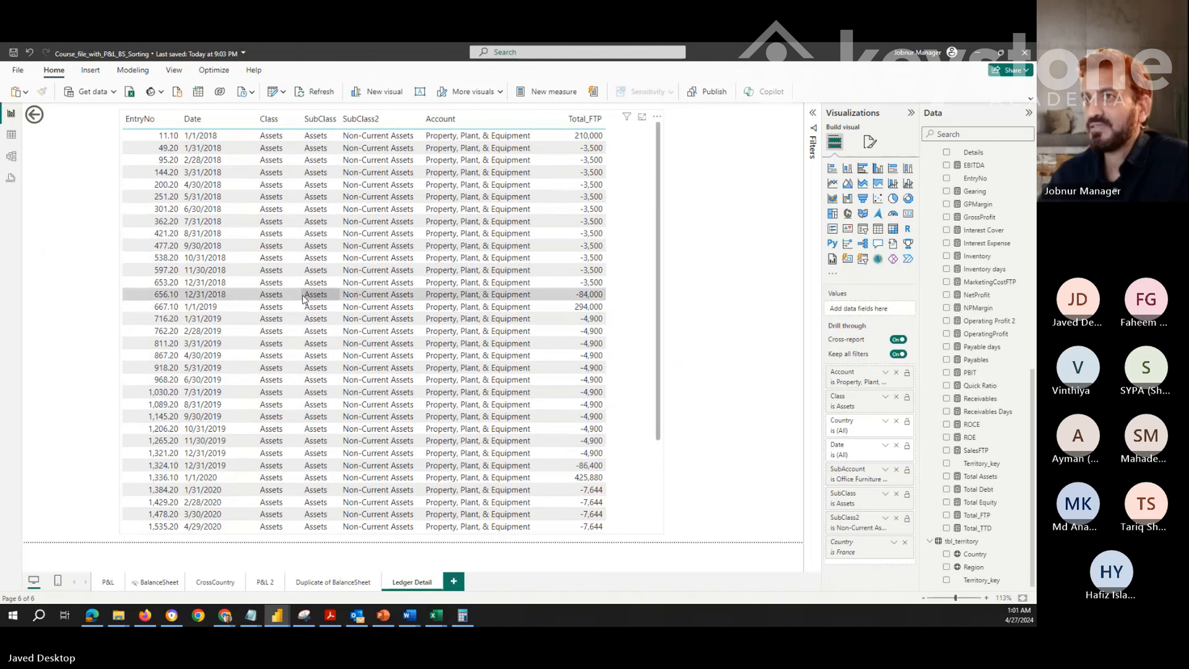
pyautogui.scroll(3, 304, 300)
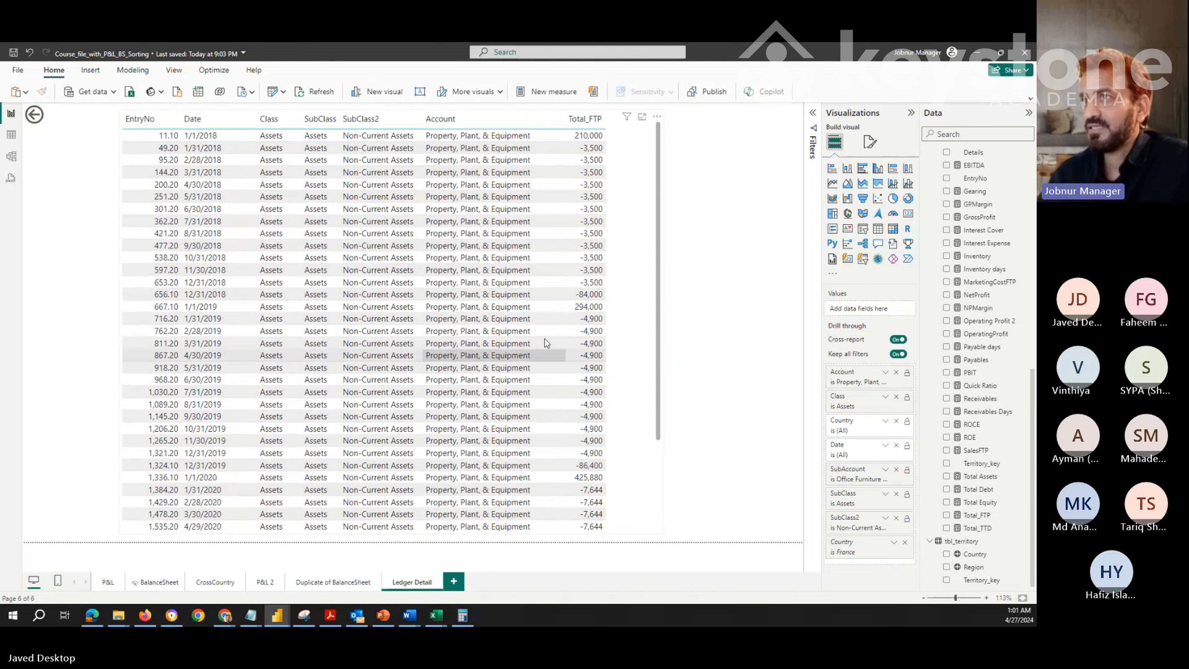
# Go back to the balance sheet and drill through from Office Furniture & Equipment's 2018 value to Ledger Detail to view that year's entries
pyautogui.keyDown('ctrl'); pyautogui.click(35, 115); pyautogui.keyUp('ctrl')
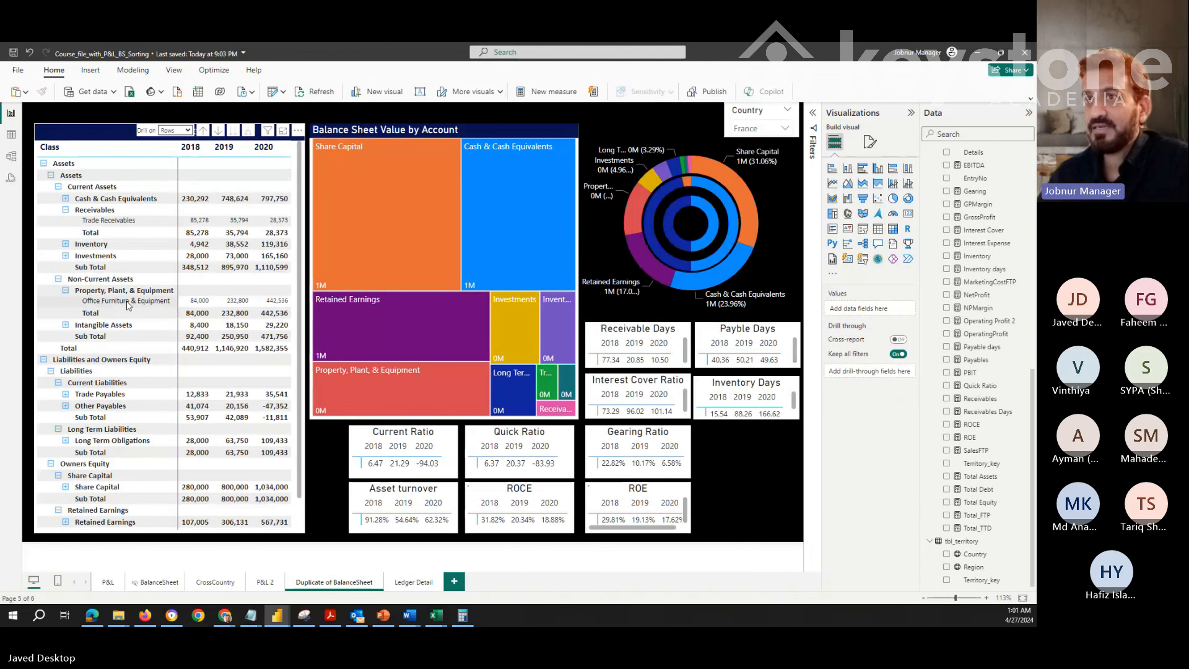
pyautogui.rightClick(199, 305)
pyautogui.moveTo(259, 352)
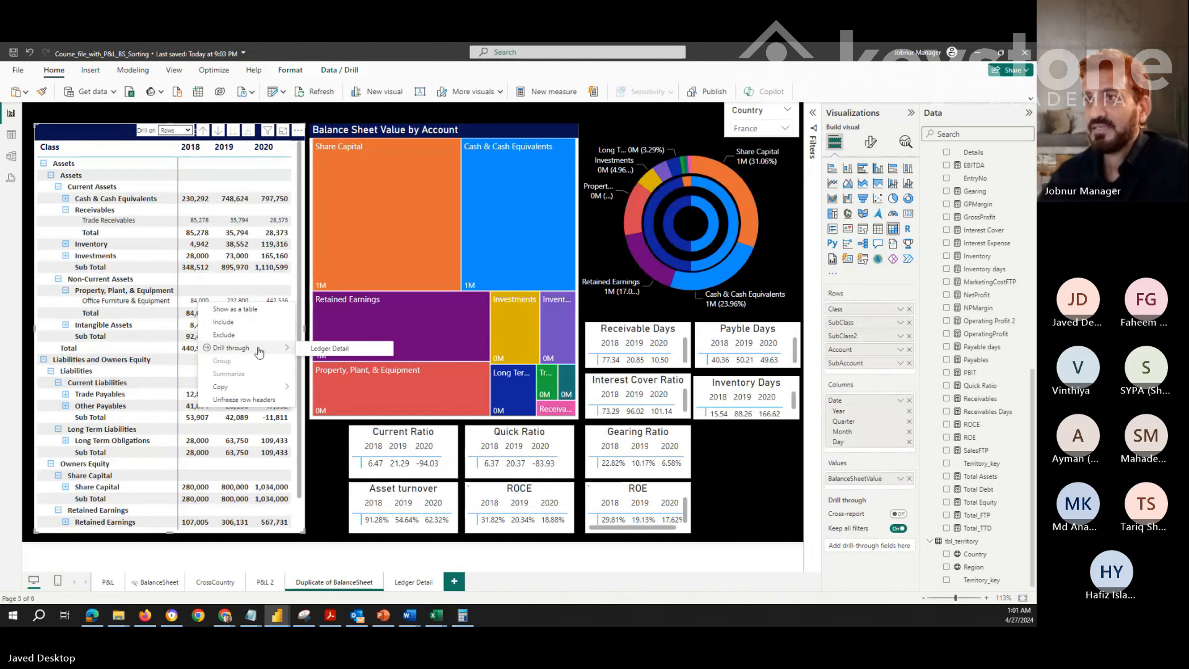
pyautogui.click(321, 352)
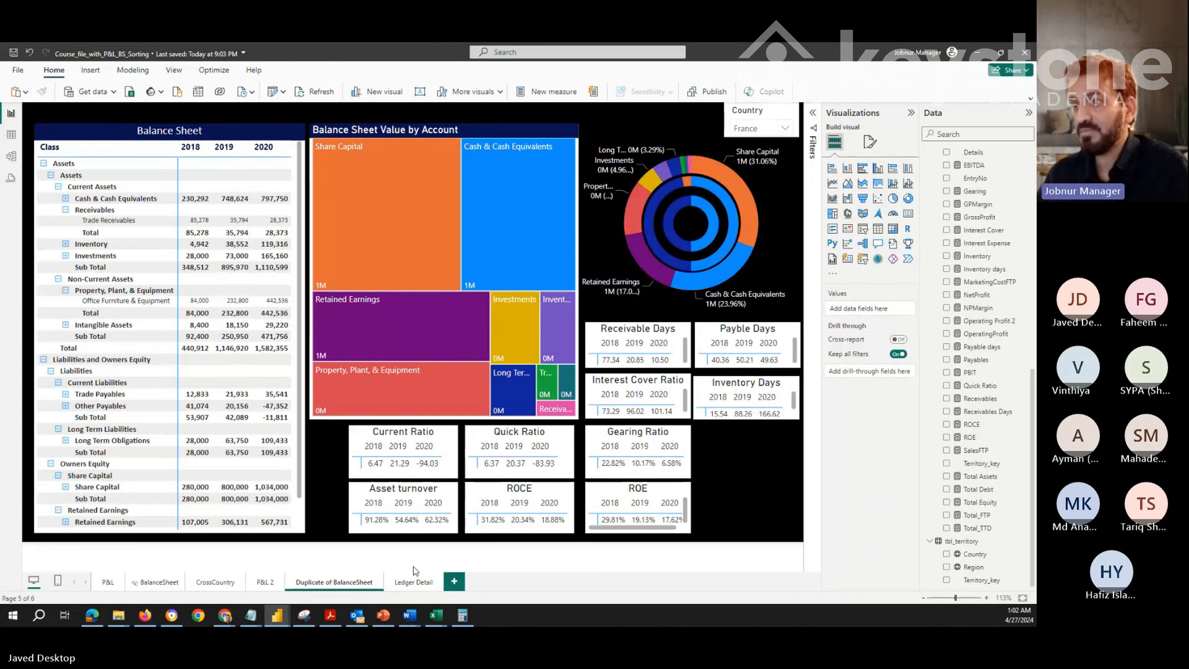
pyautogui.click(413, 584)
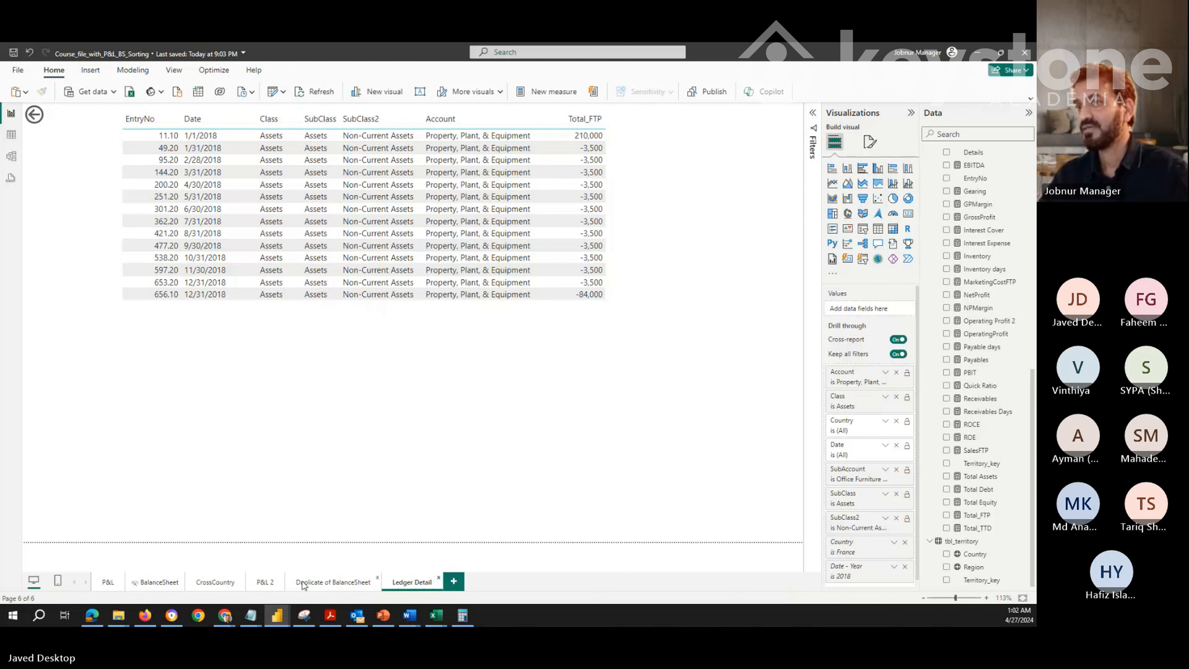
# Clear the Country slicer on Duplicate of BalanceSheet and drill through from Office Furniture & Equipment's 2020 value to Ledger Detail
pyautogui.click(312, 583)
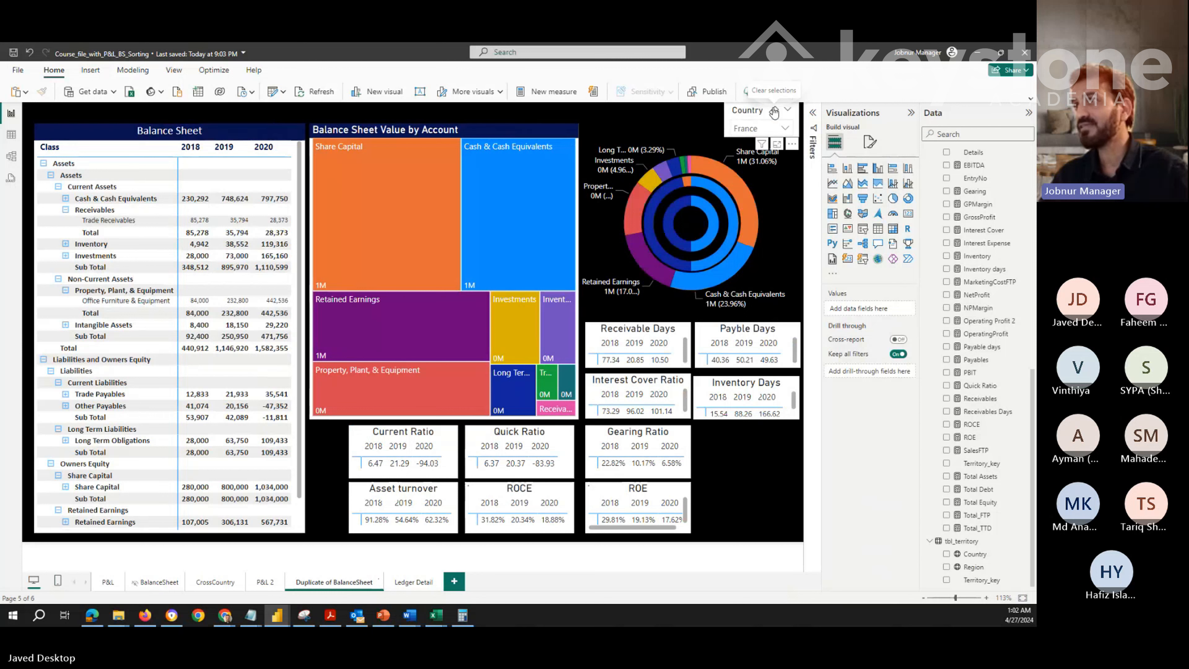
pyautogui.click(774, 112)
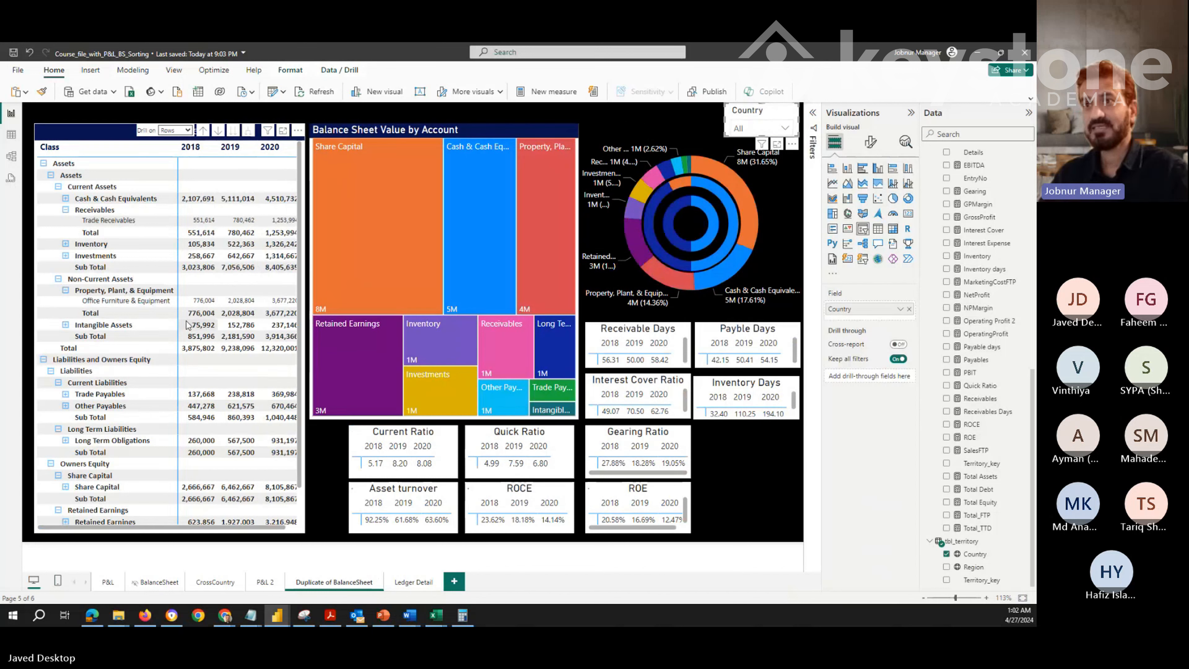
pyautogui.rightClick(276, 305)
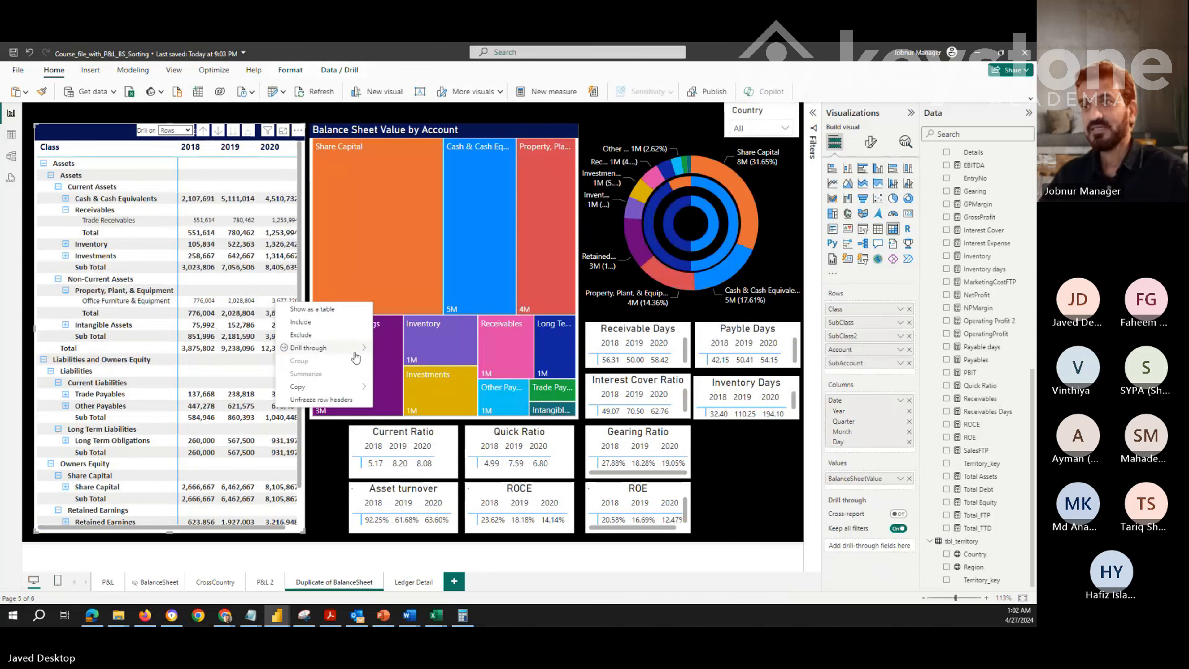
pyautogui.moveTo(328, 348)
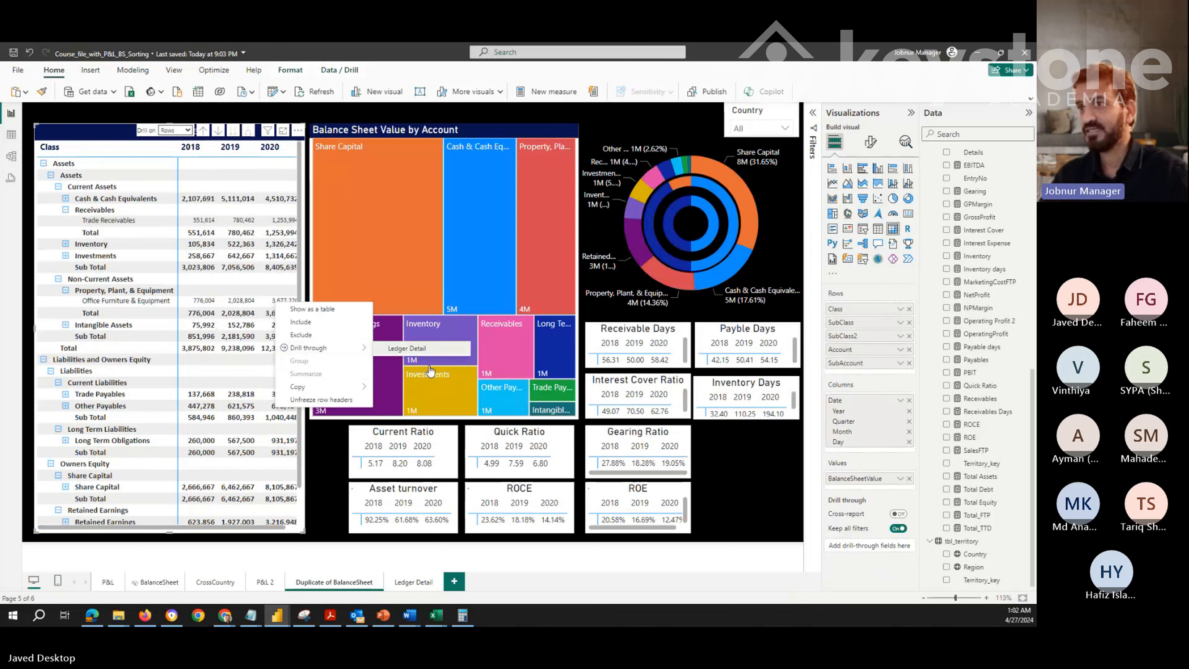
pyautogui.click(417, 349)
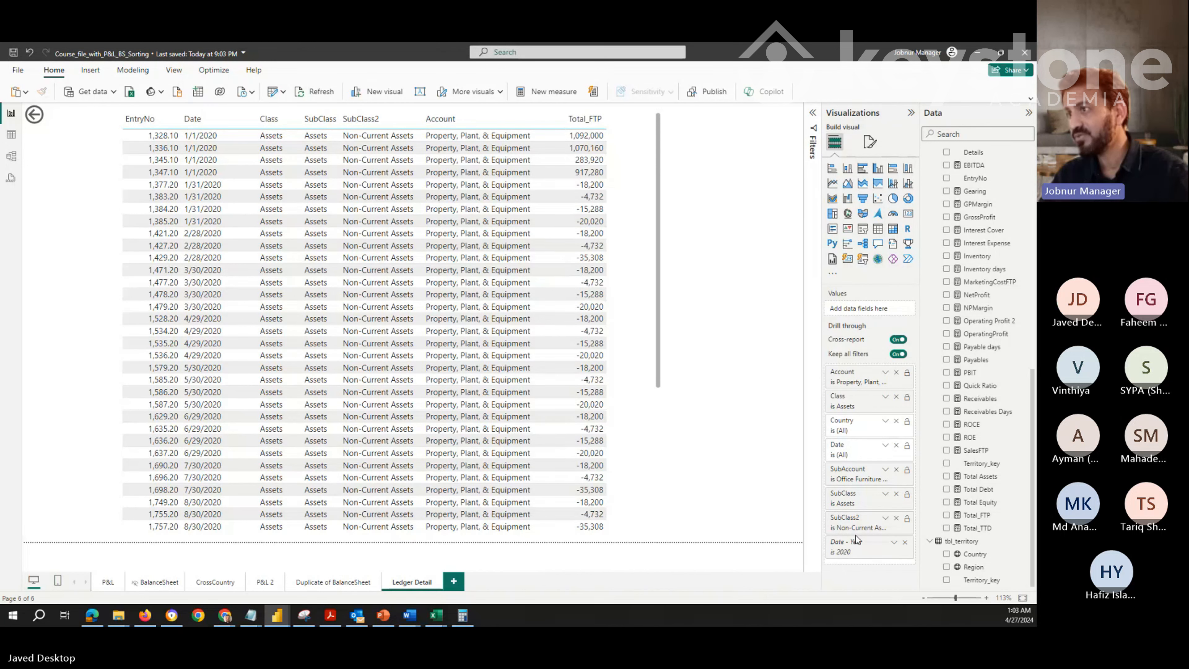
# Examine the 2020 ledger entries for Office Furniture & Equipment across all countries, and return to the balance sheet page
pyautogui.scroll(-5, 374, 324)
pyautogui.scroll(4, 373, 324)
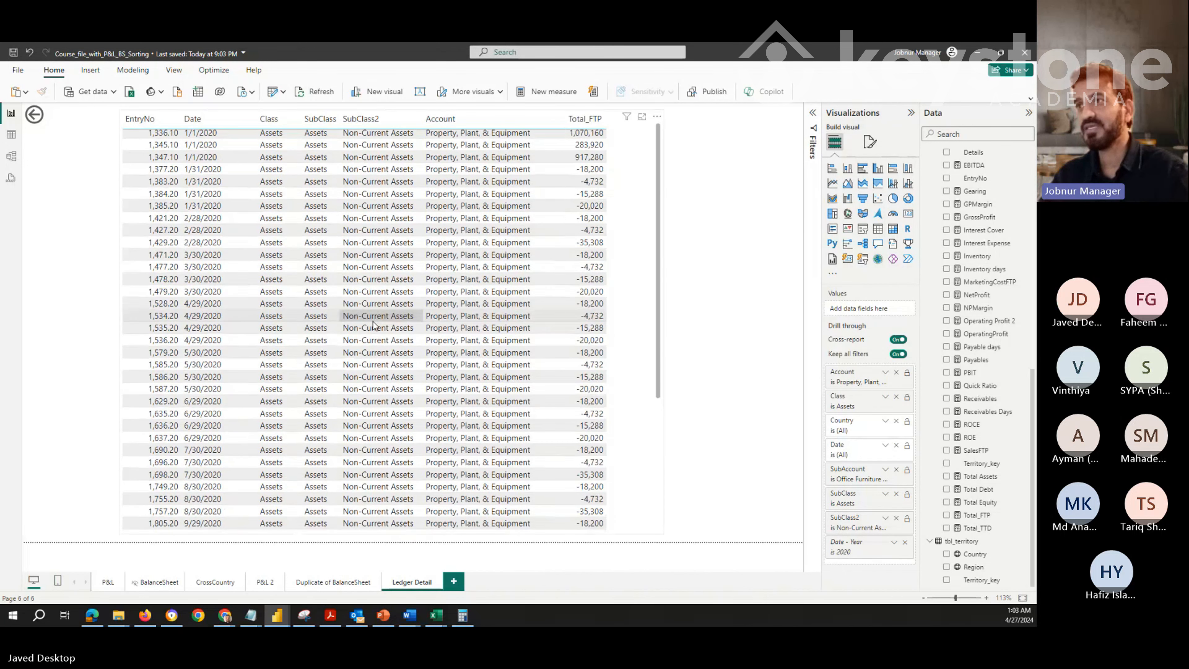
pyautogui.scroll(-5, 373, 324)
pyautogui.scroll(1, 373, 325)
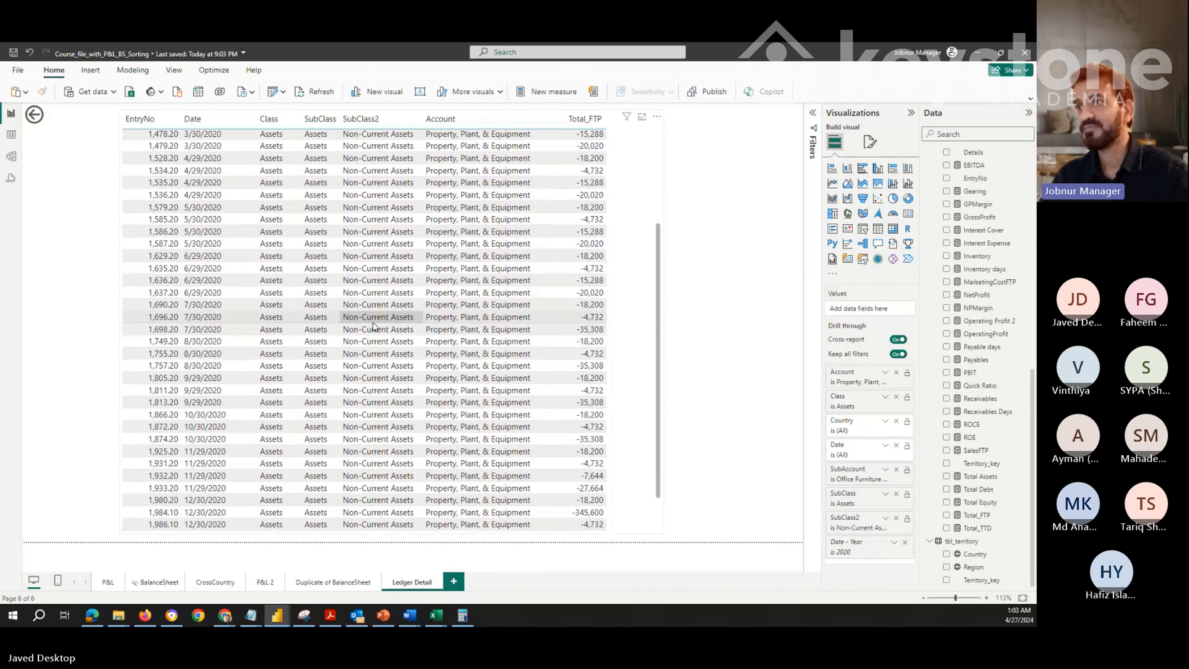
pyautogui.scroll(3, 374, 324)
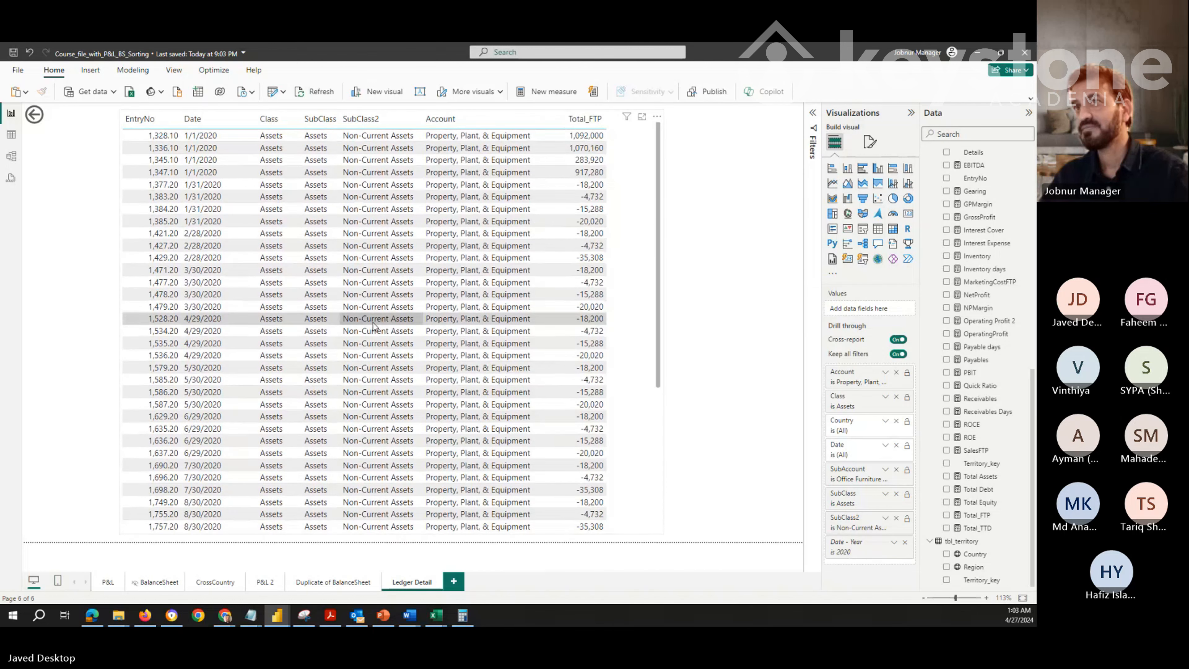
pyautogui.scroll(-5, 373, 324)
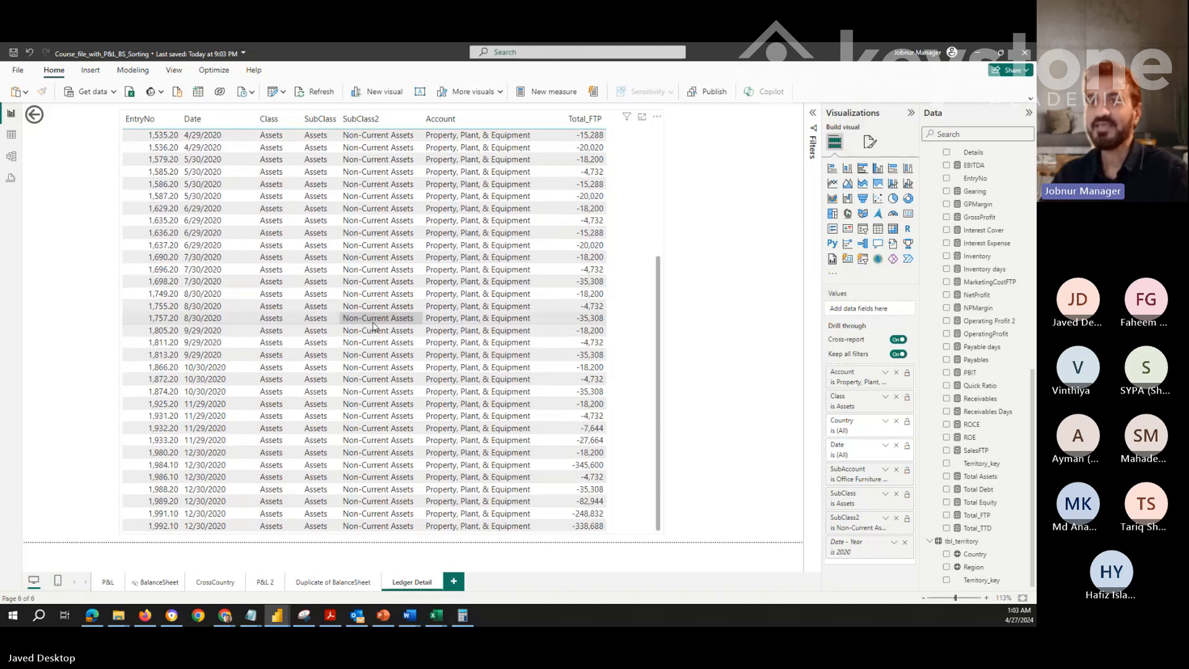
pyautogui.scroll(5, 373, 324)
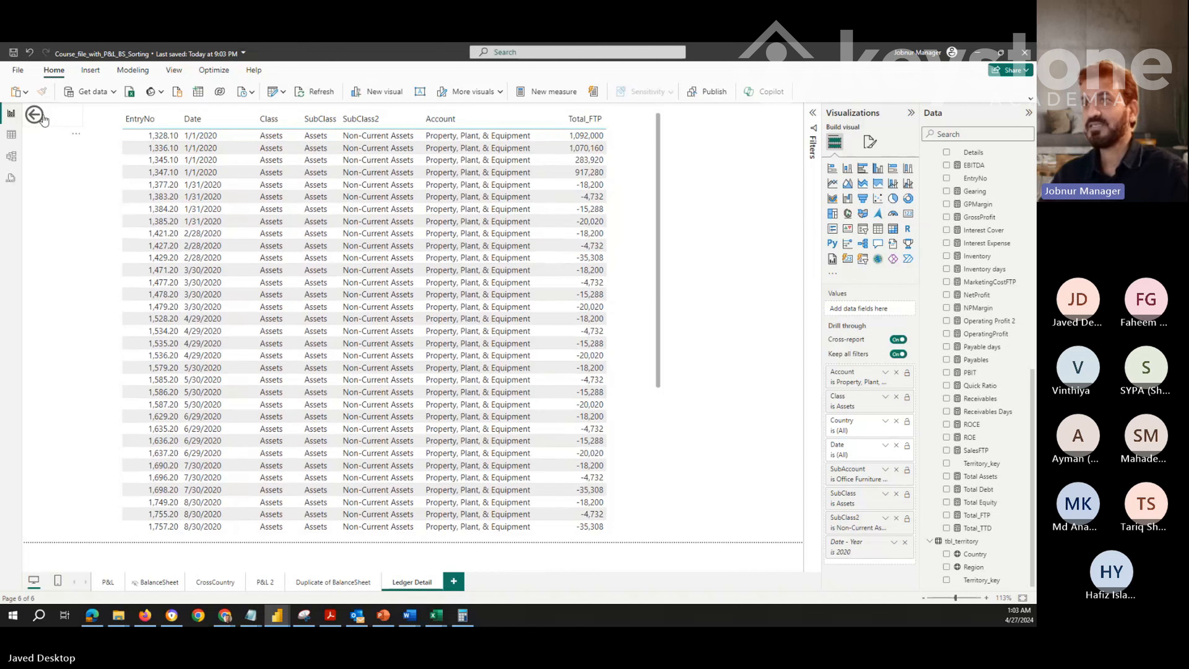
pyautogui.keyDown('ctrl'); pyautogui.click(41, 118); pyautogui.keyUp('ctrl')
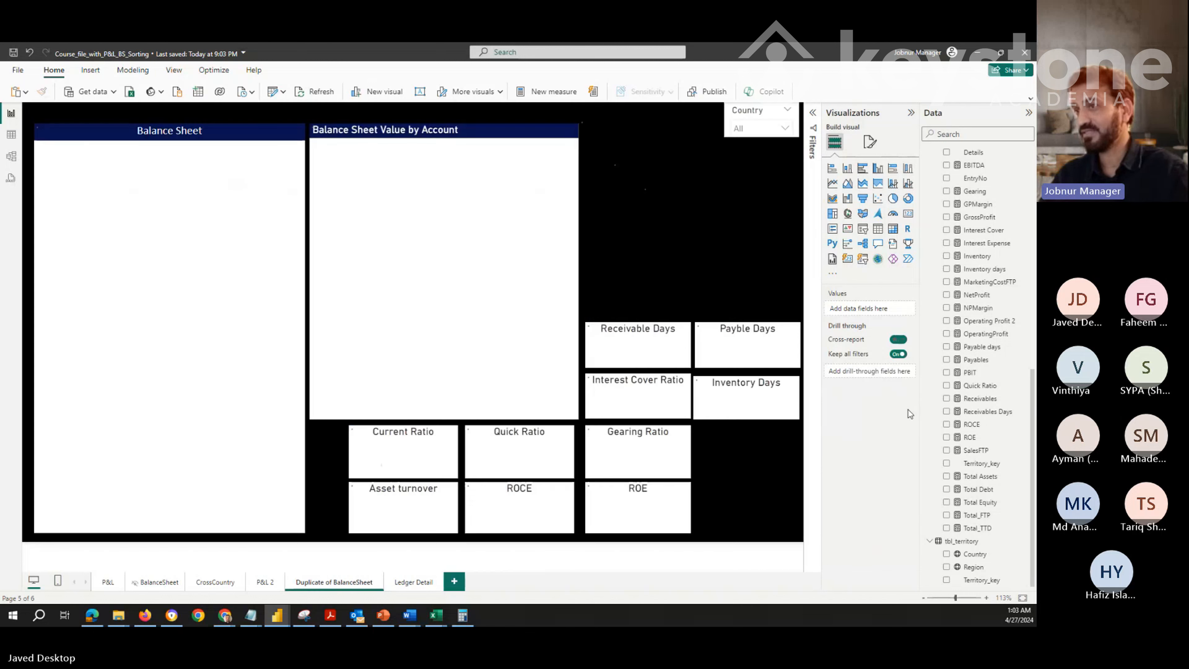